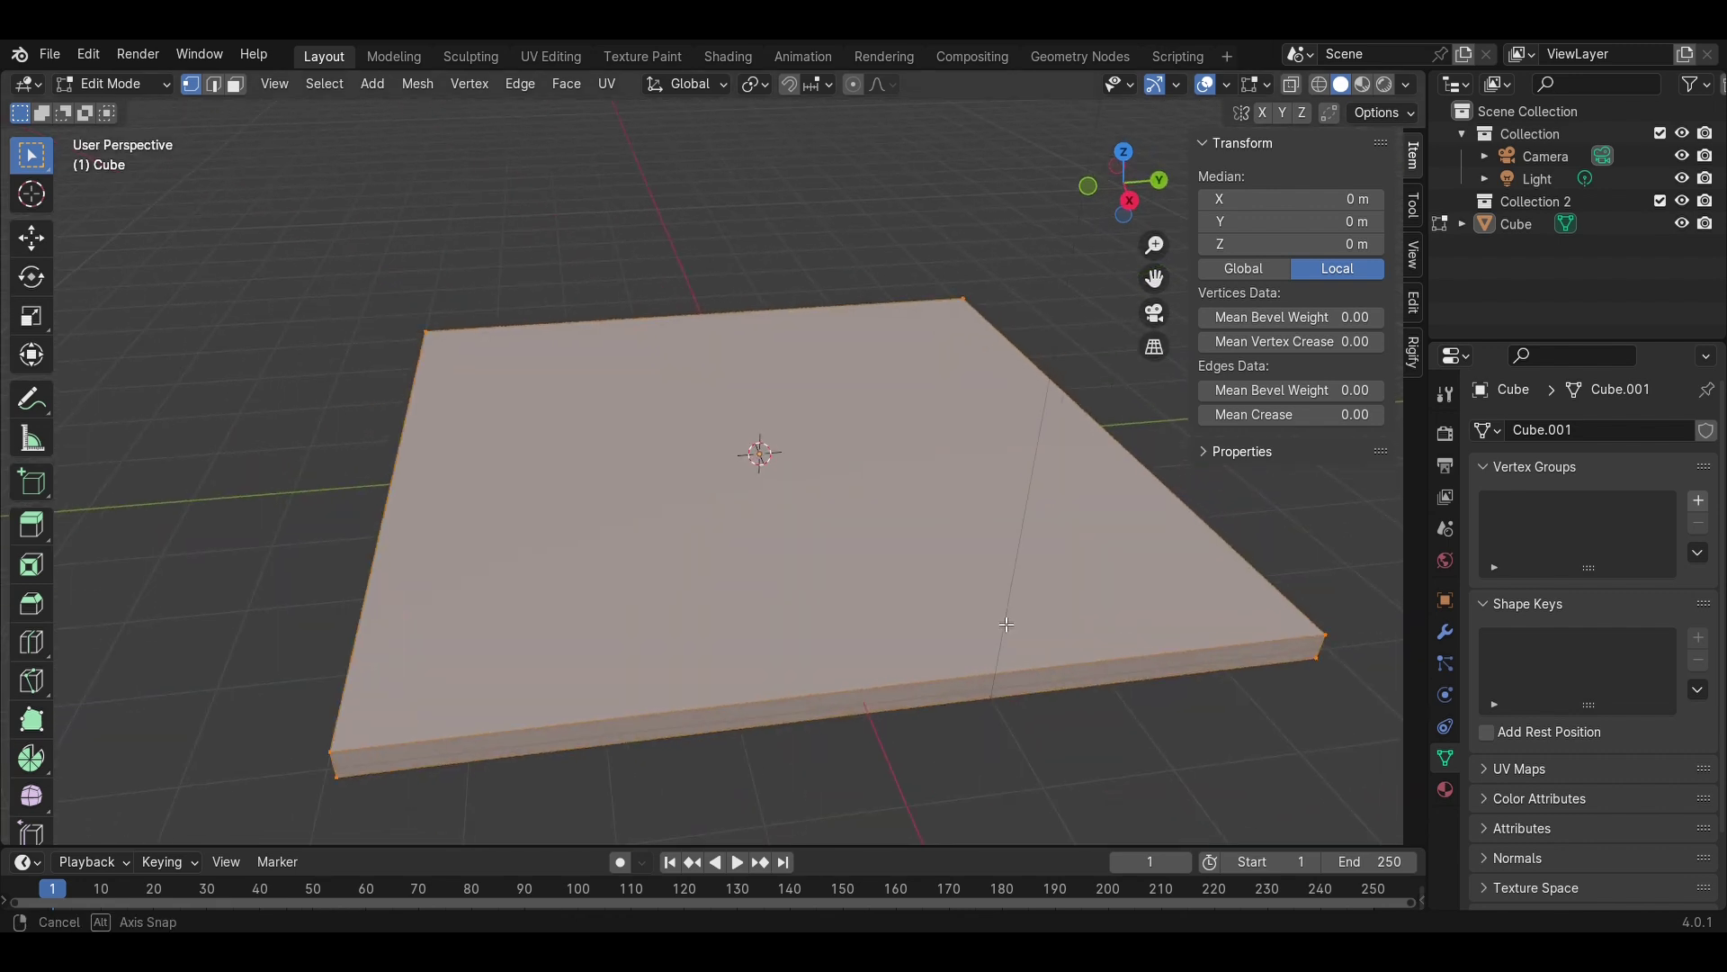
- Extend the slab's +Y side face outward to local Y about 1.76 m
scroll(1094, 651, down, 4)
click(975, 551)
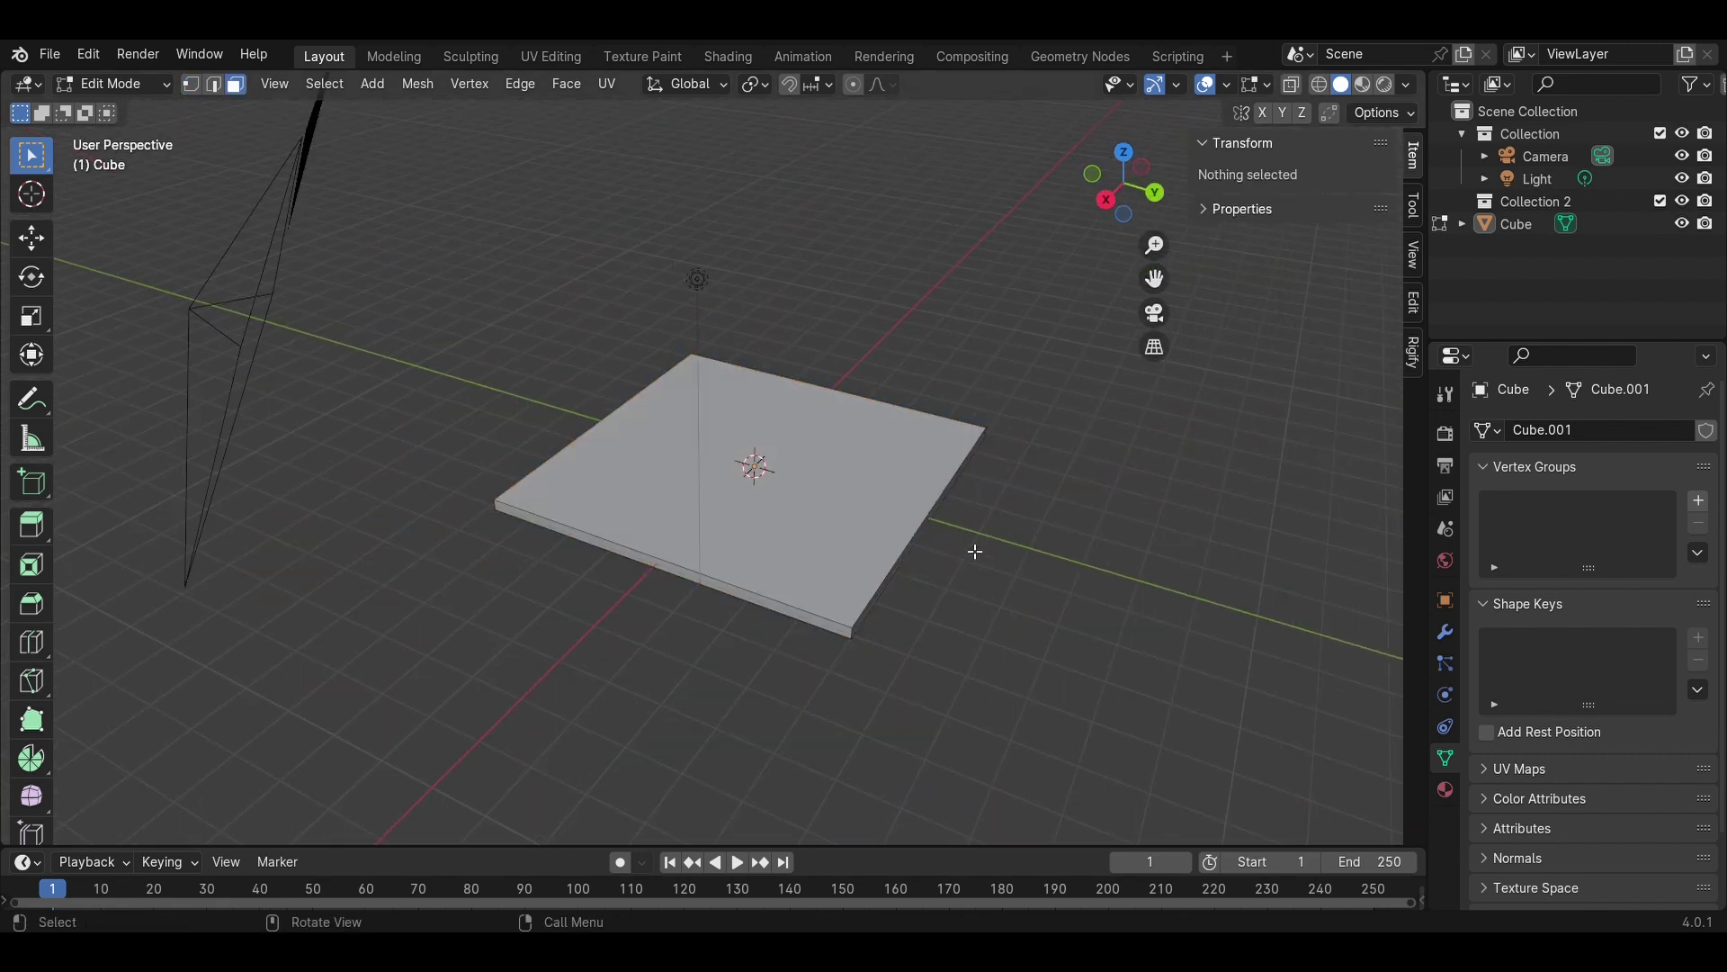
click(923, 543)
click(31, 238)
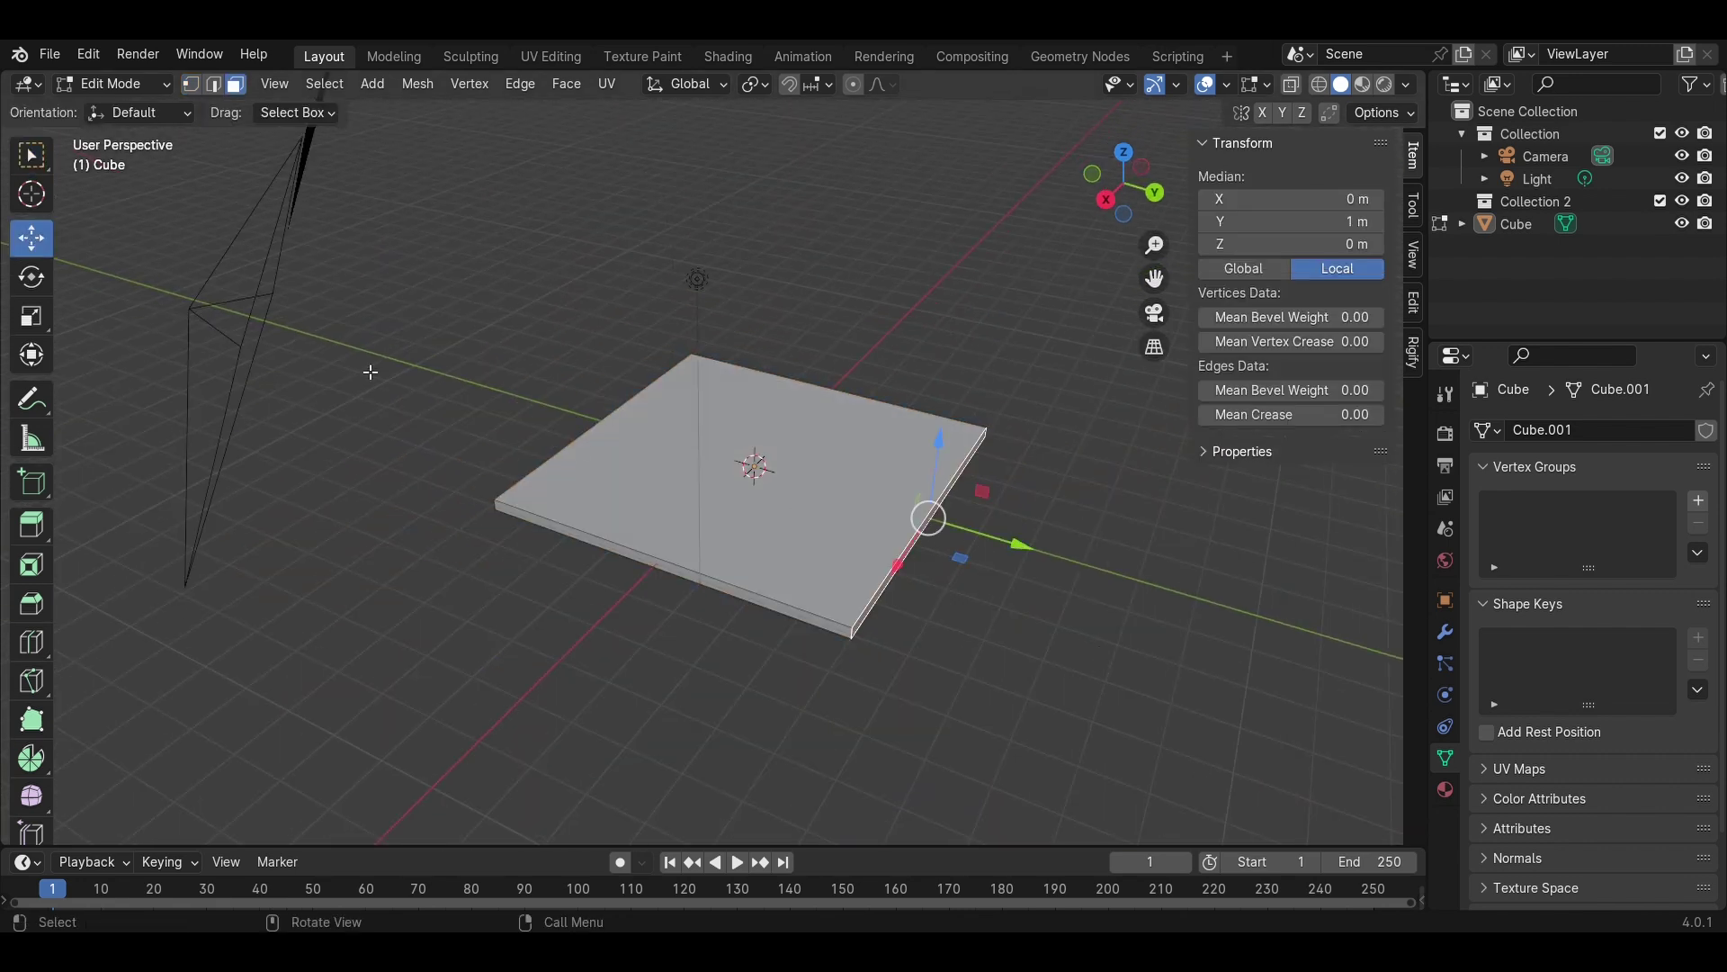
drag(979, 546, 1129, 590)
- In camera view, extend the slab's +X side face to local X about 1.79 m and its -Y side face outward past the camera frame
key(KP_0)
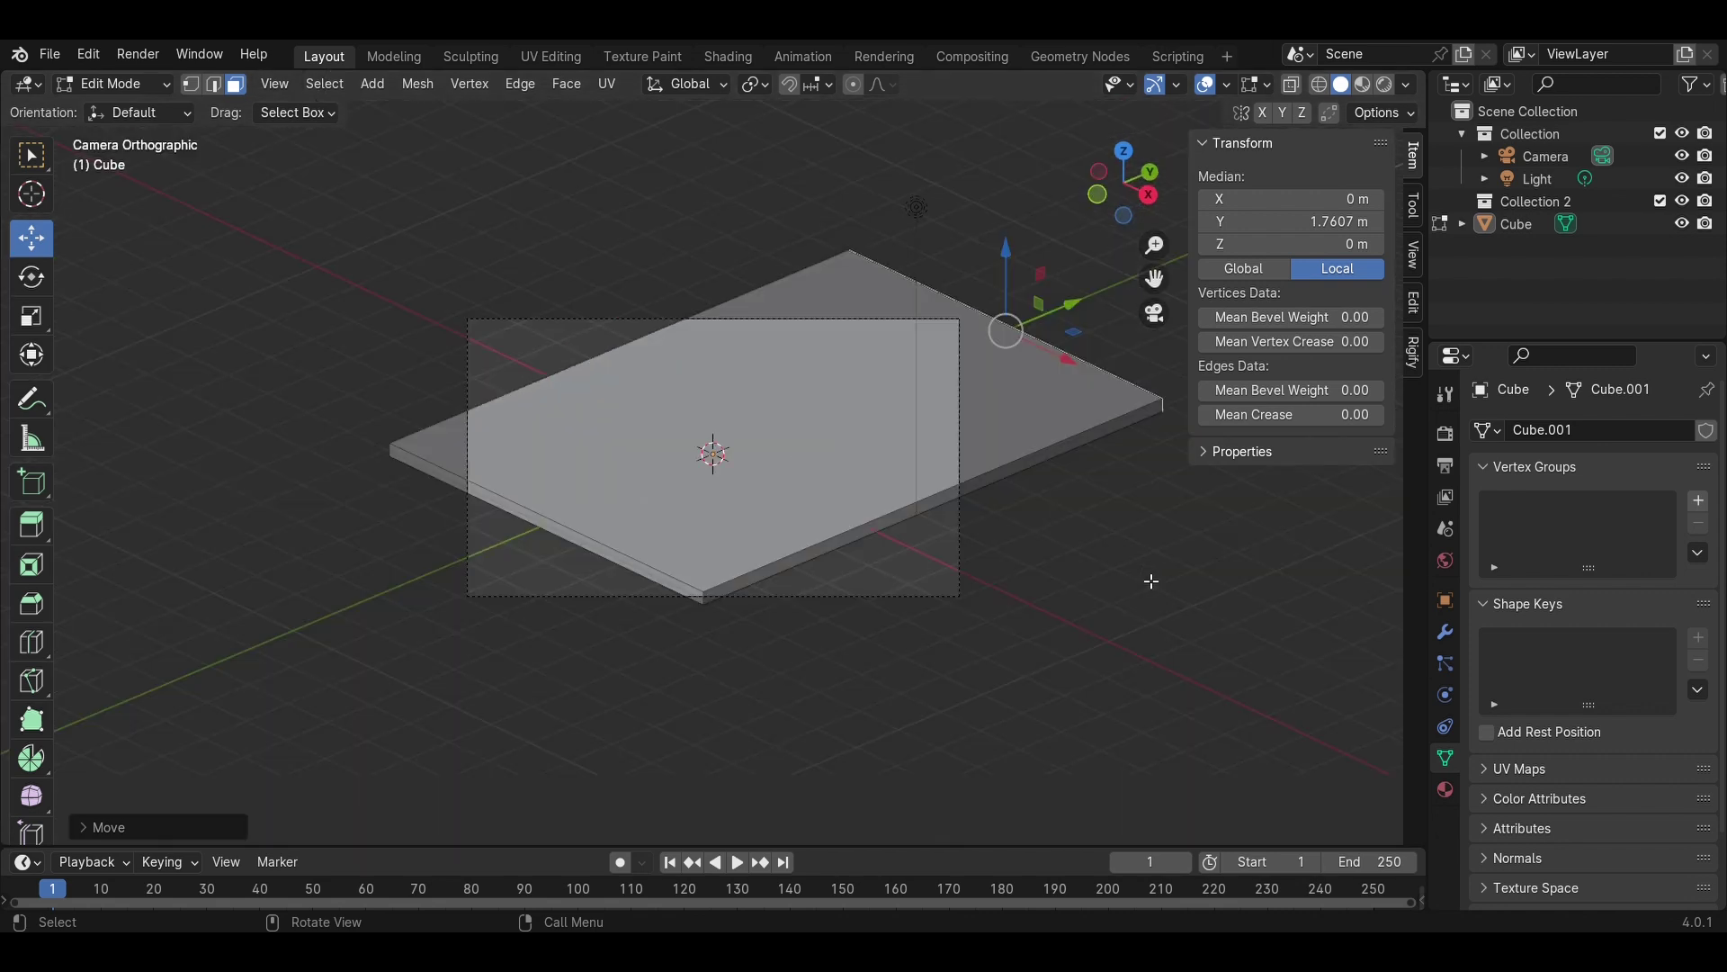
click(912, 520)
drag(1009, 537, 1206, 656)
click(648, 570)
drag(685, 529, 553, 652)
click(681, 516)
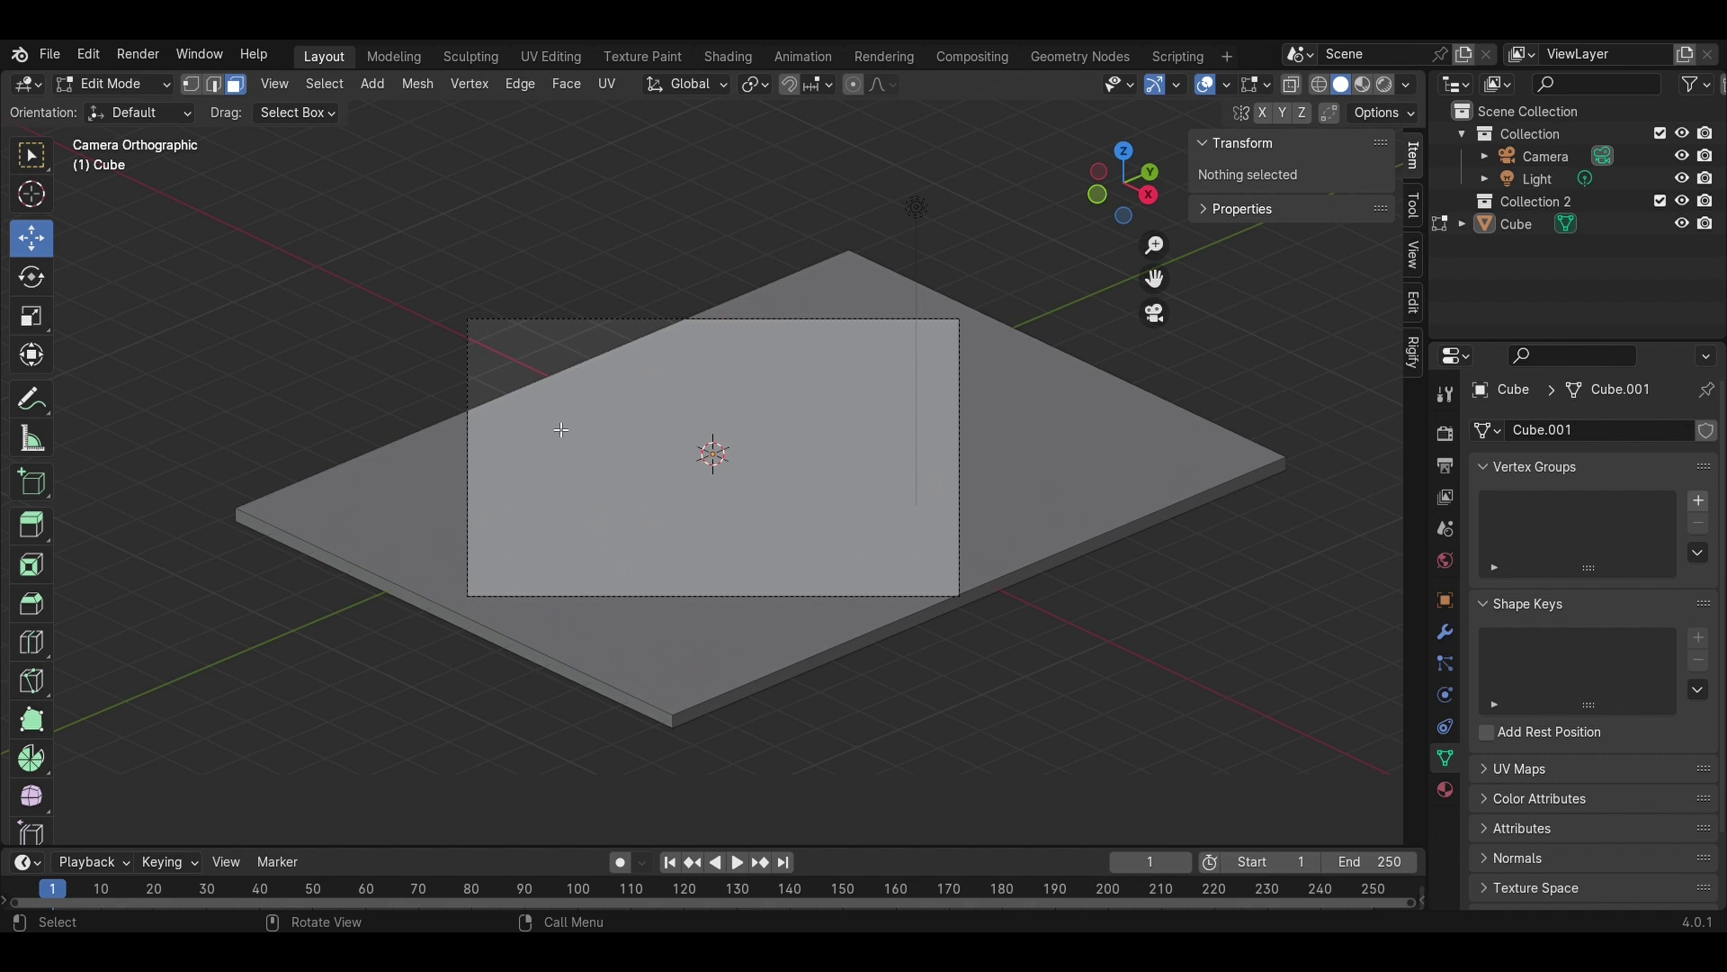
- Extend the slab's -X side face outward to local X about -2.69 m while checking it in camera view
middle_drag(561, 430, 780, 448)
scroll(779, 447, down, 4)
click(525, 534)
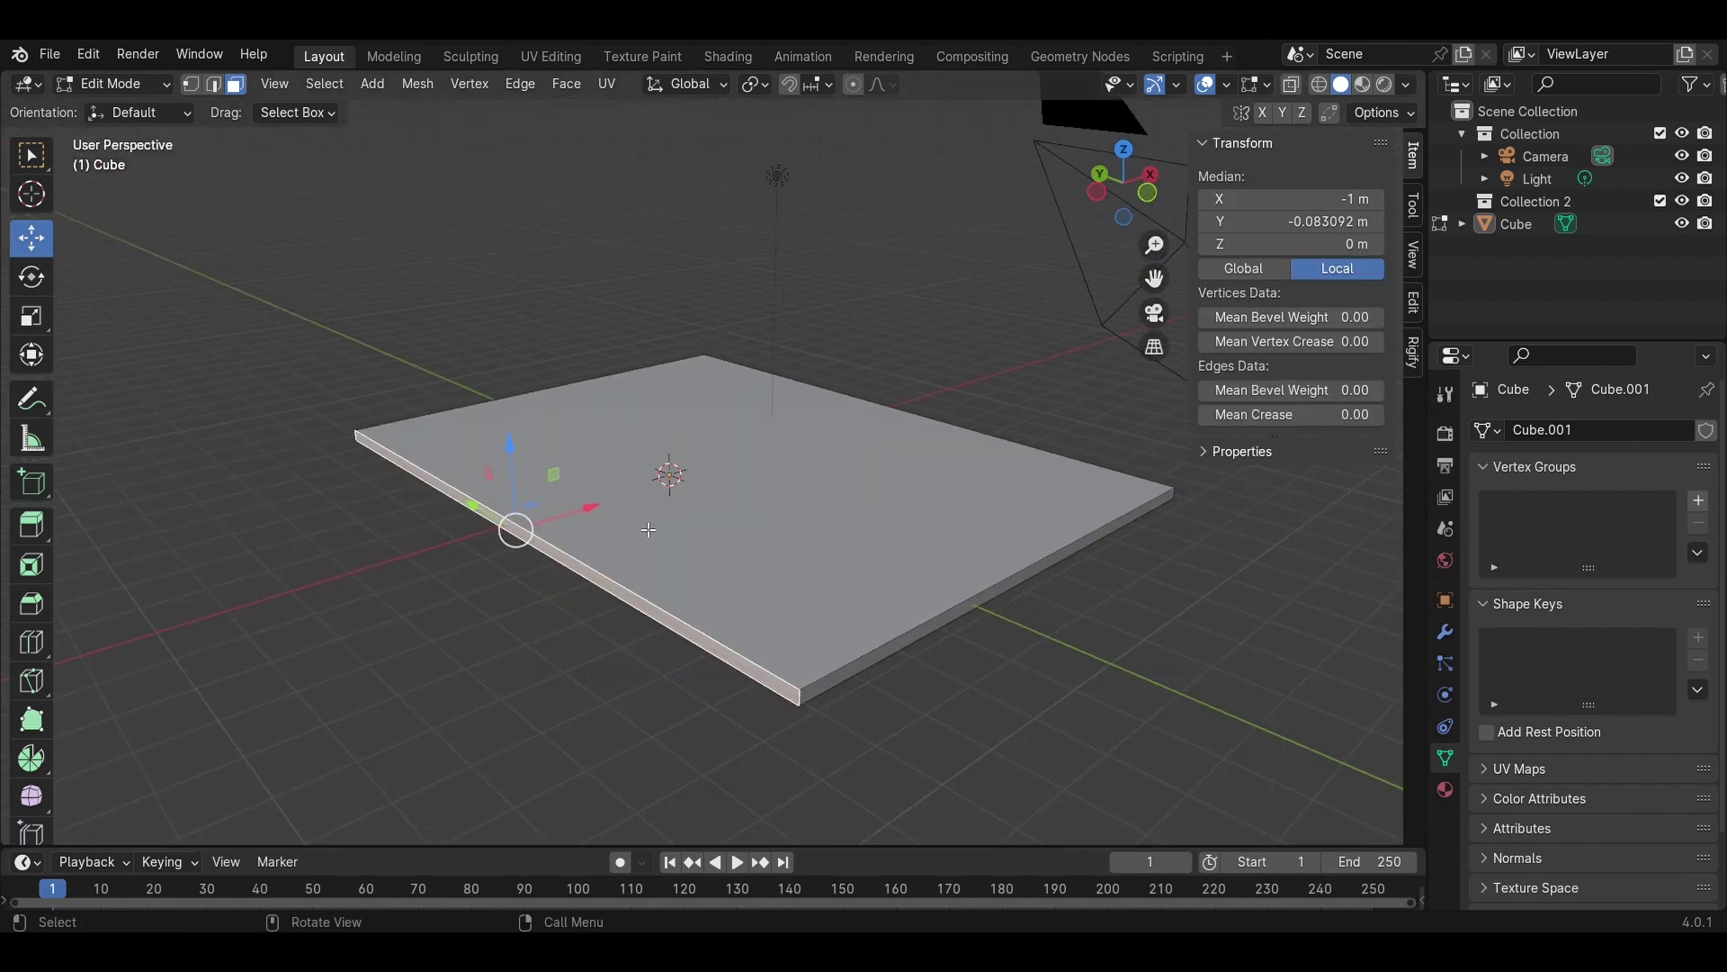
key(KP_0)
drag(605, 415, 342, 292)
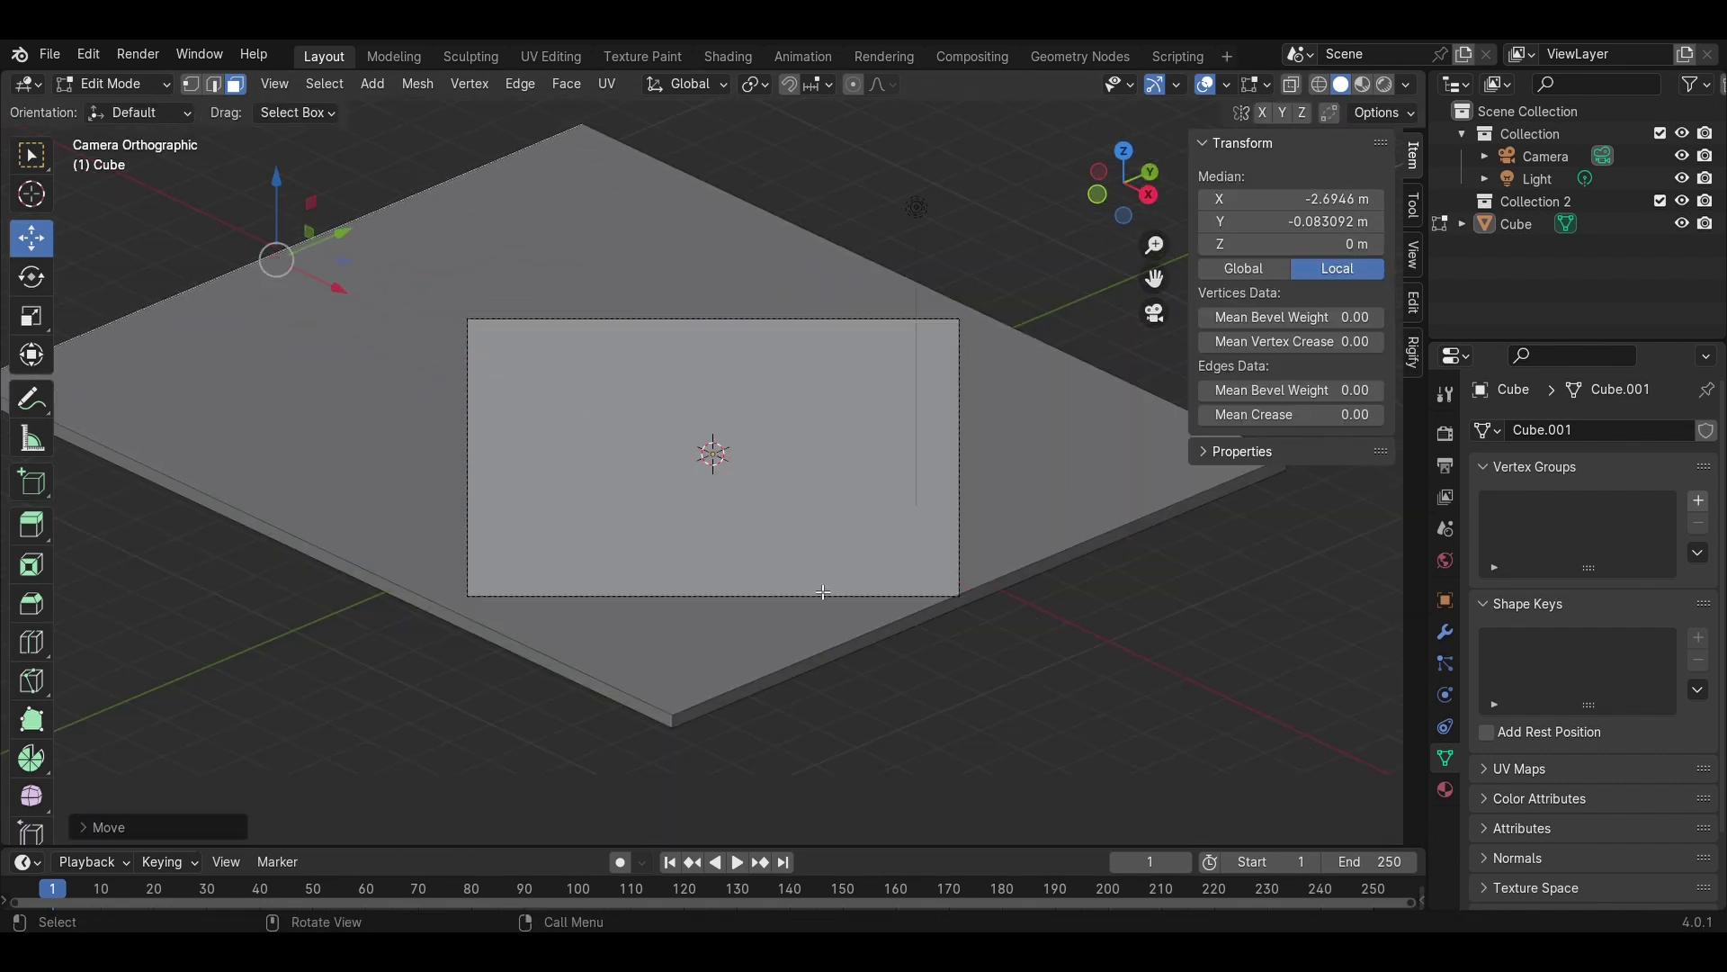
click(1016, 670)
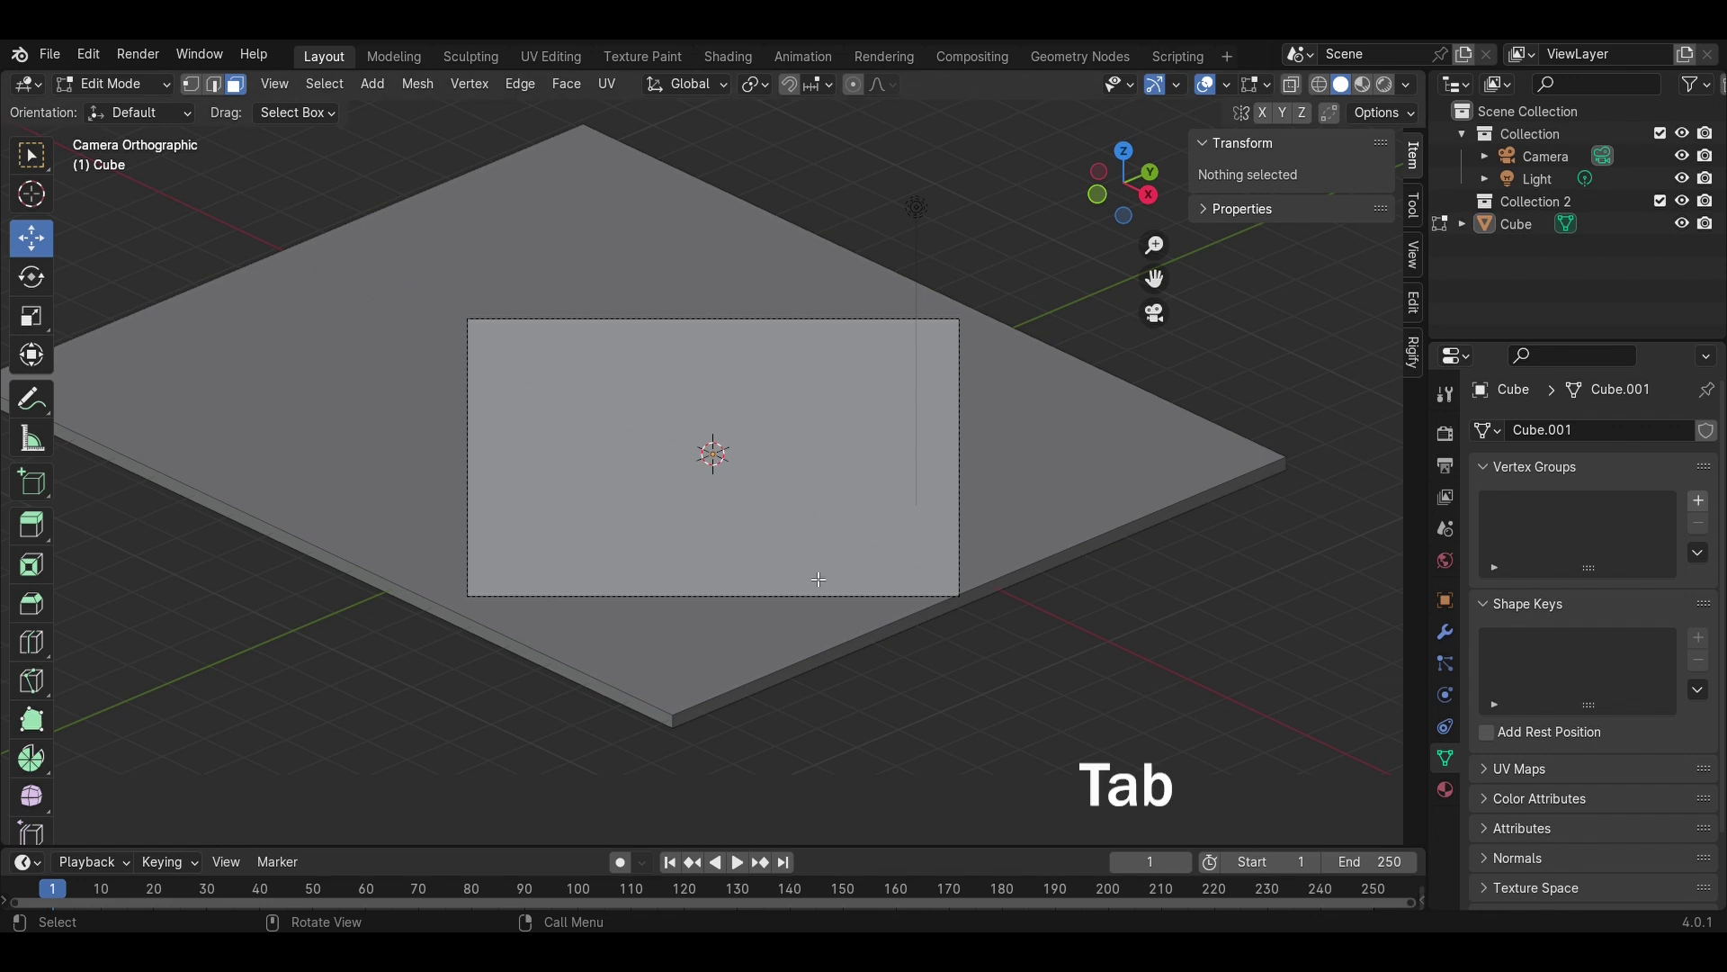
- Move the whole slab in Object Mode along X to about 2.95 m
key(Tab)
click(32, 239)
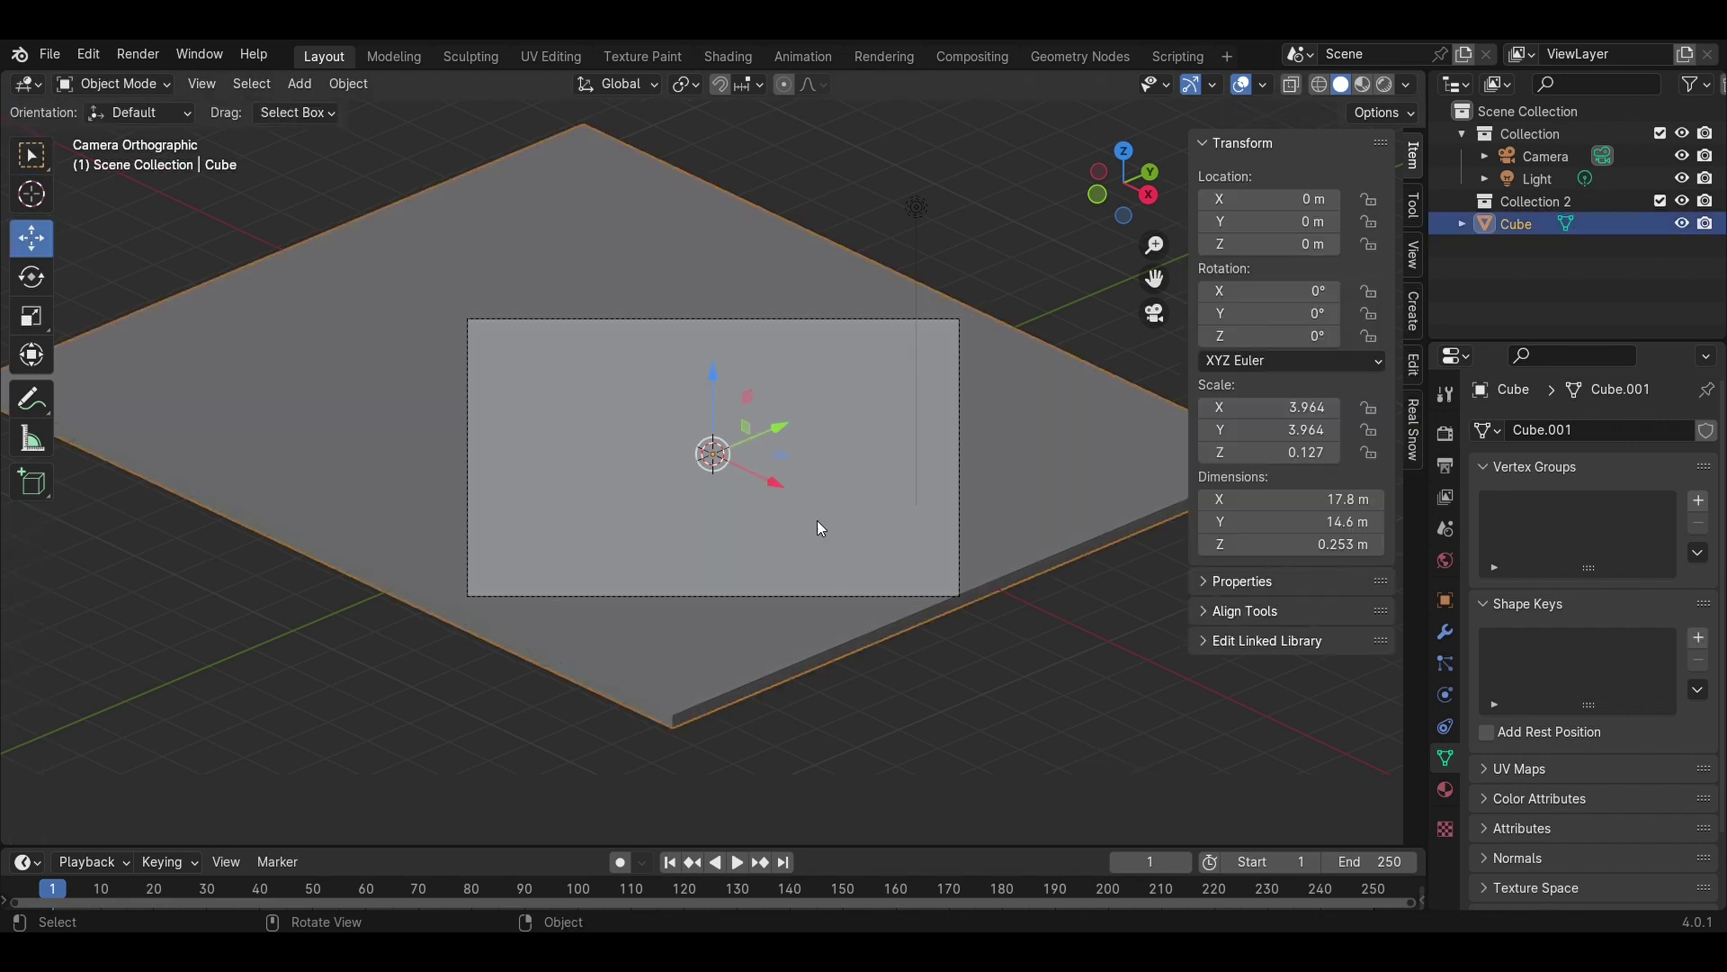
drag(808, 499, 924, 558)
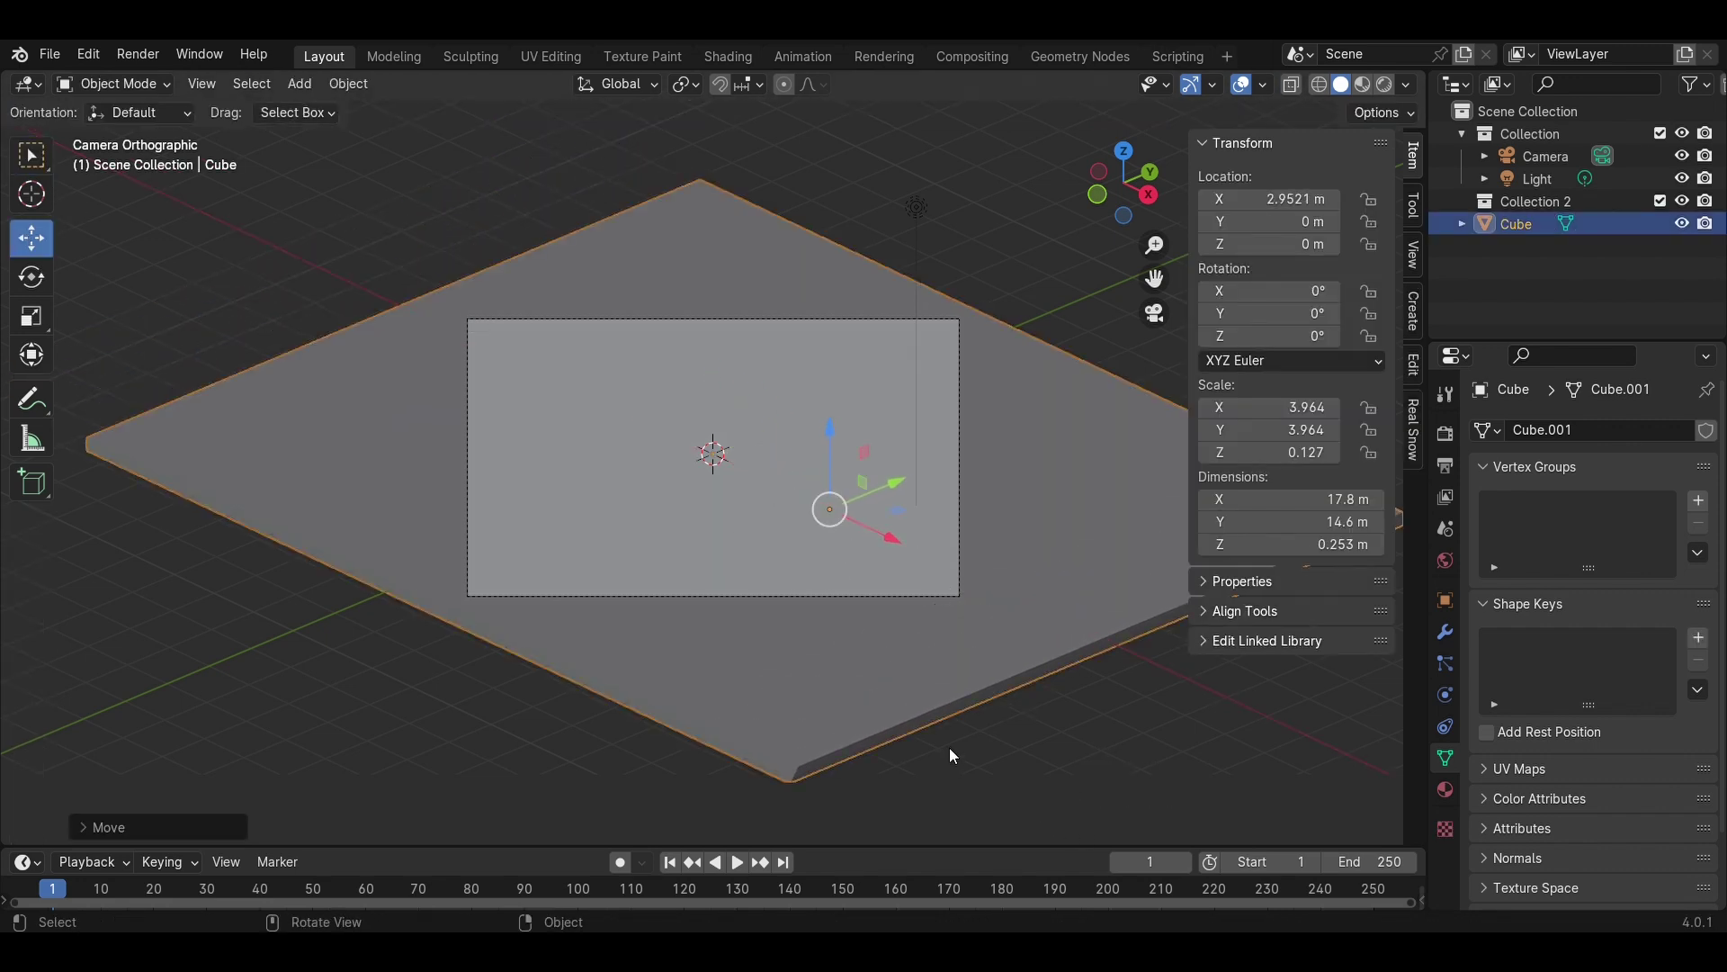
key(Tab)
key(Tab)
- Look at the slab from the side and hide the collection holding the camera and light
middle_drag(1033, 770, 960, 731)
scroll(959, 731, down, 4)
click(1153, 189)
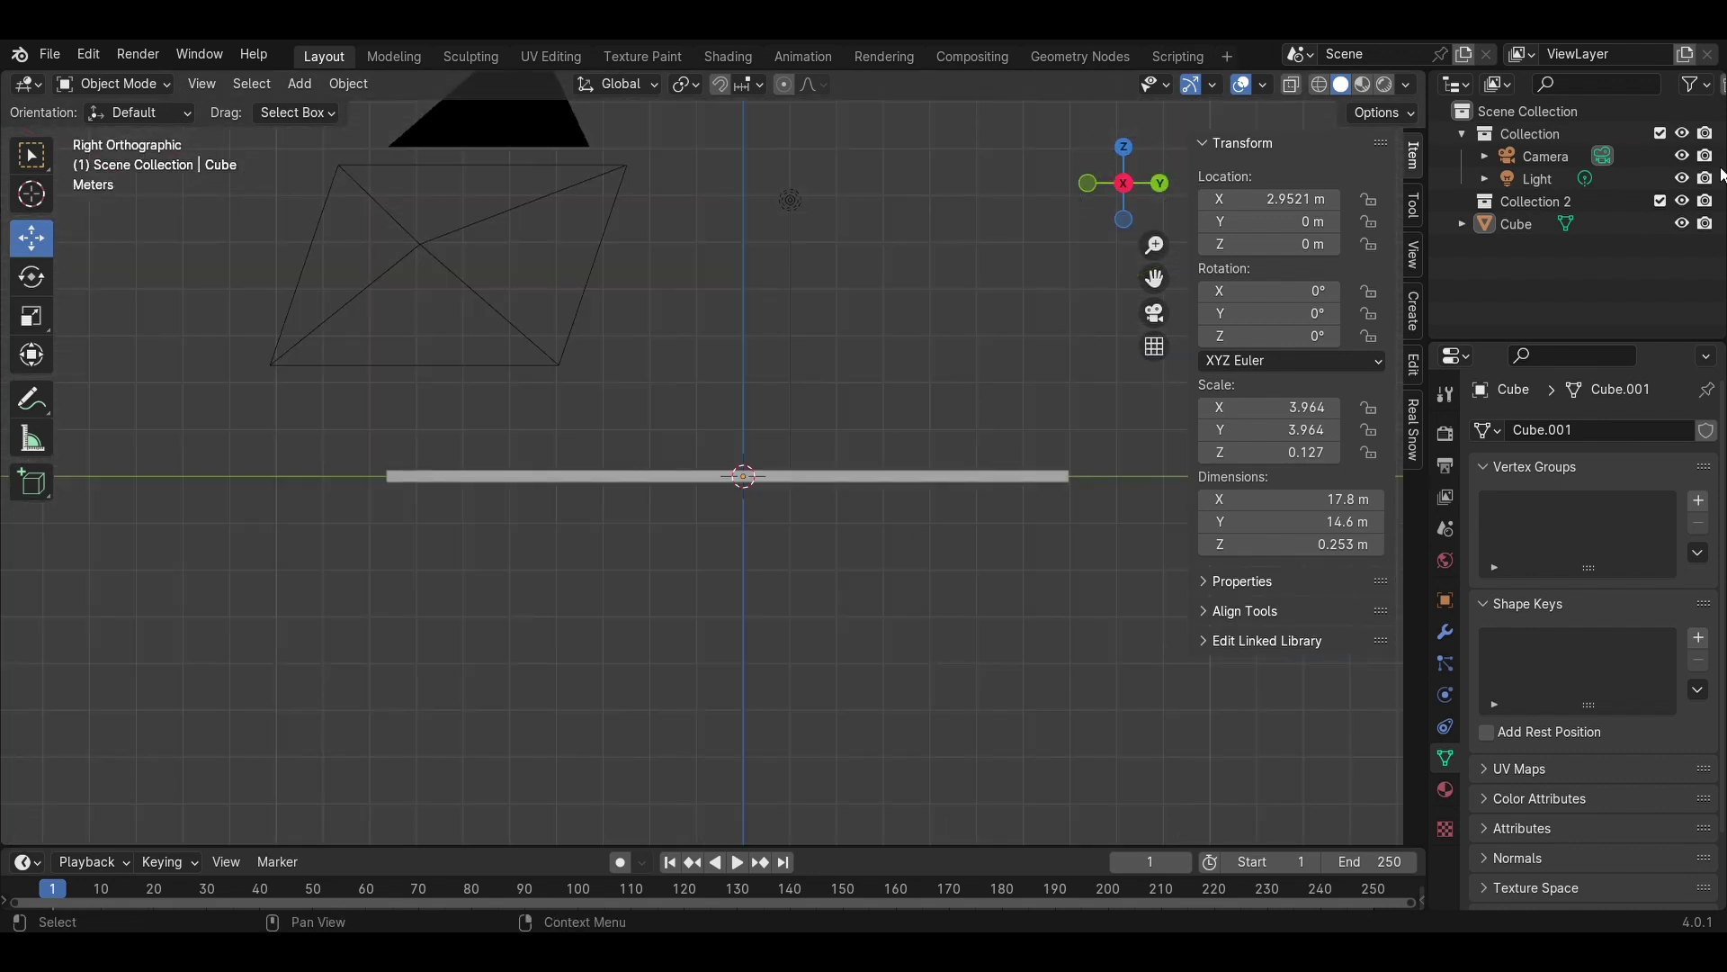
click(1683, 133)
scroll(760, 467, up, 3)
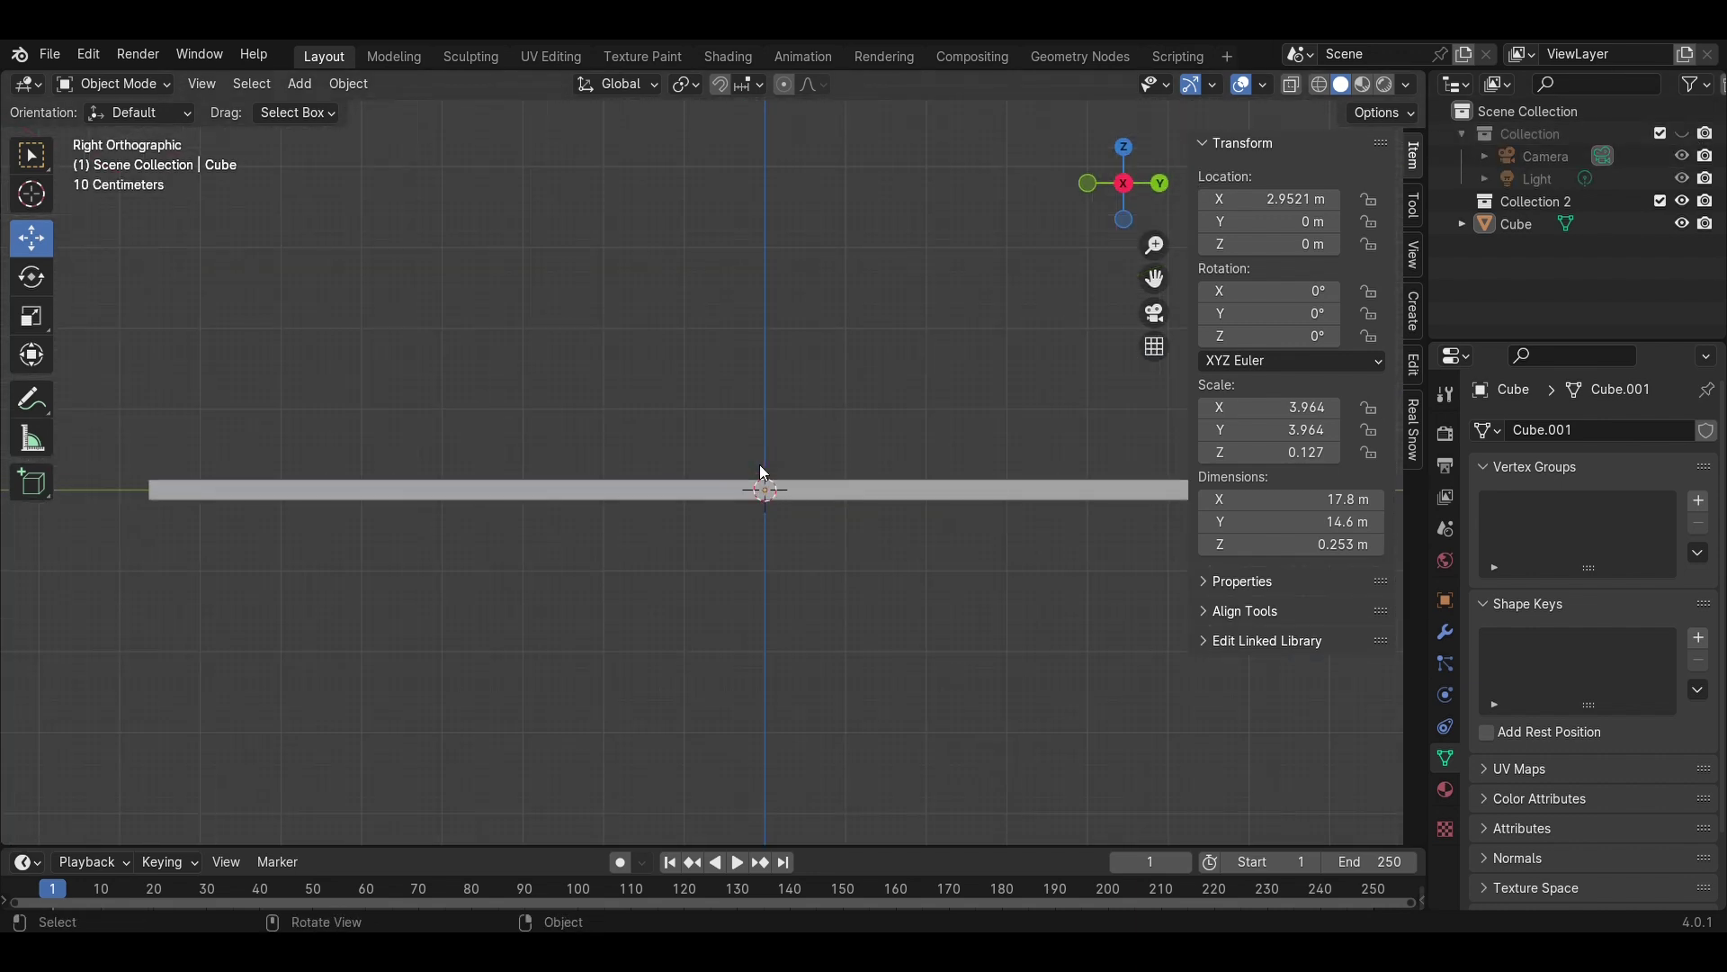
- Split the 3D viewport in two, hide the sidebar in the new one and set it to the camera view
drag(11, 84, 583, 112)
click(366, 146)
key(n)
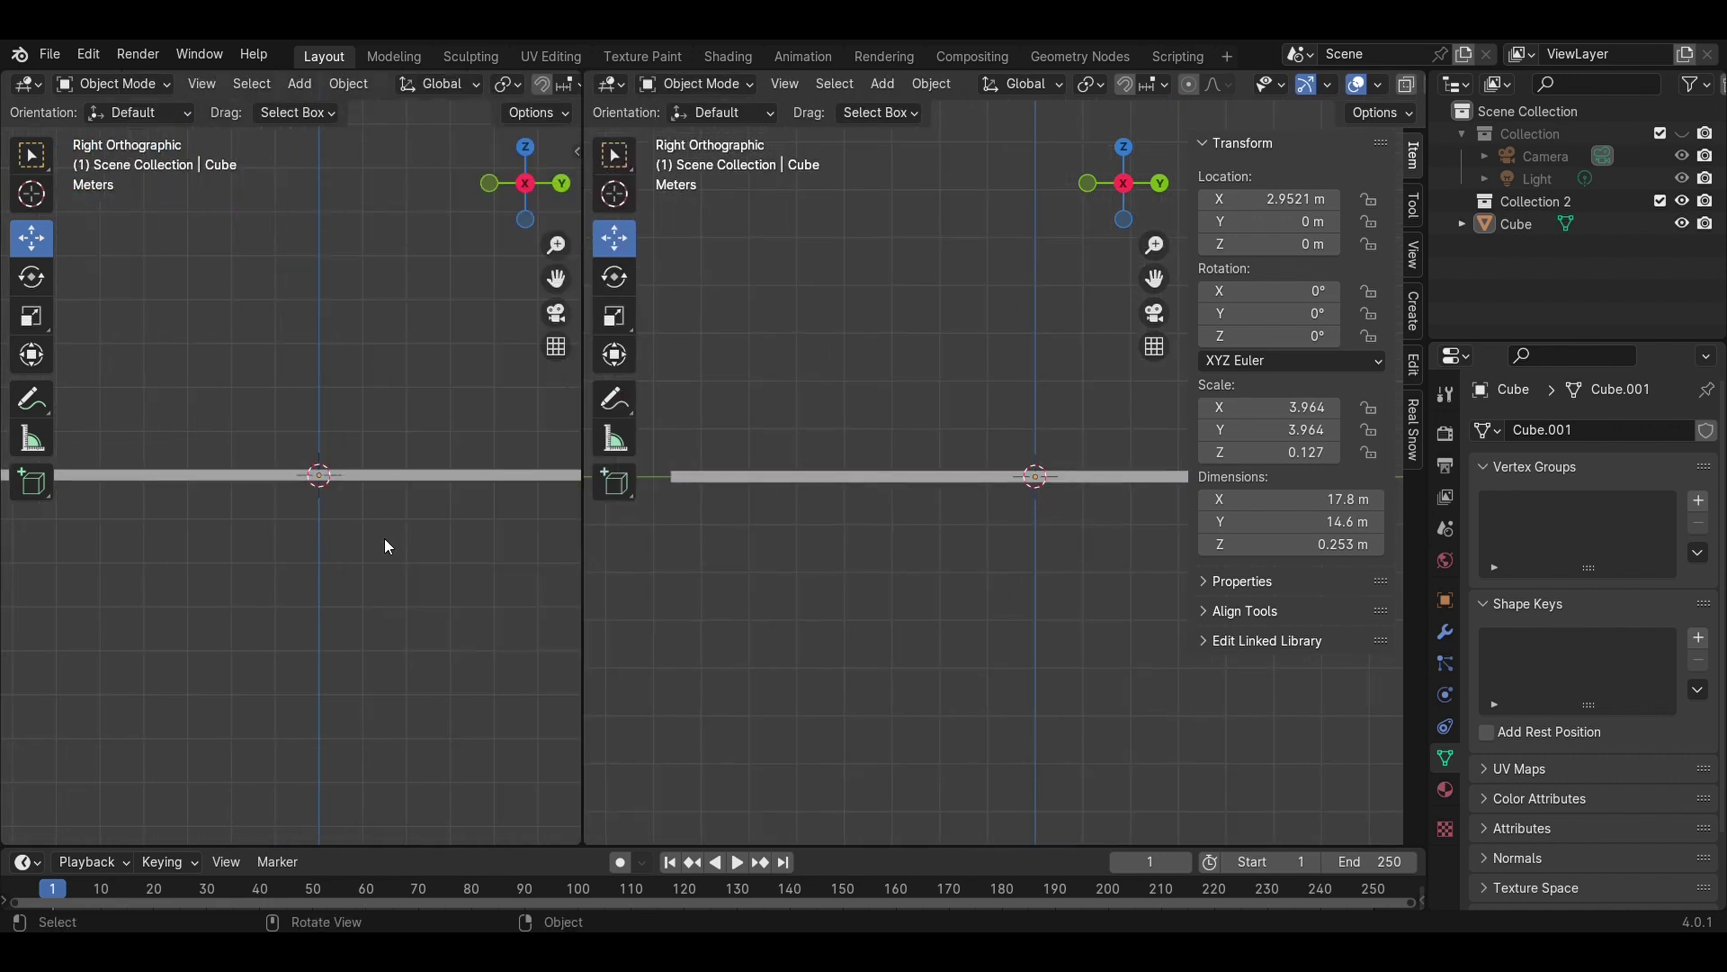
middle_drag(385, 538, 447, 601)
key(KP_0)
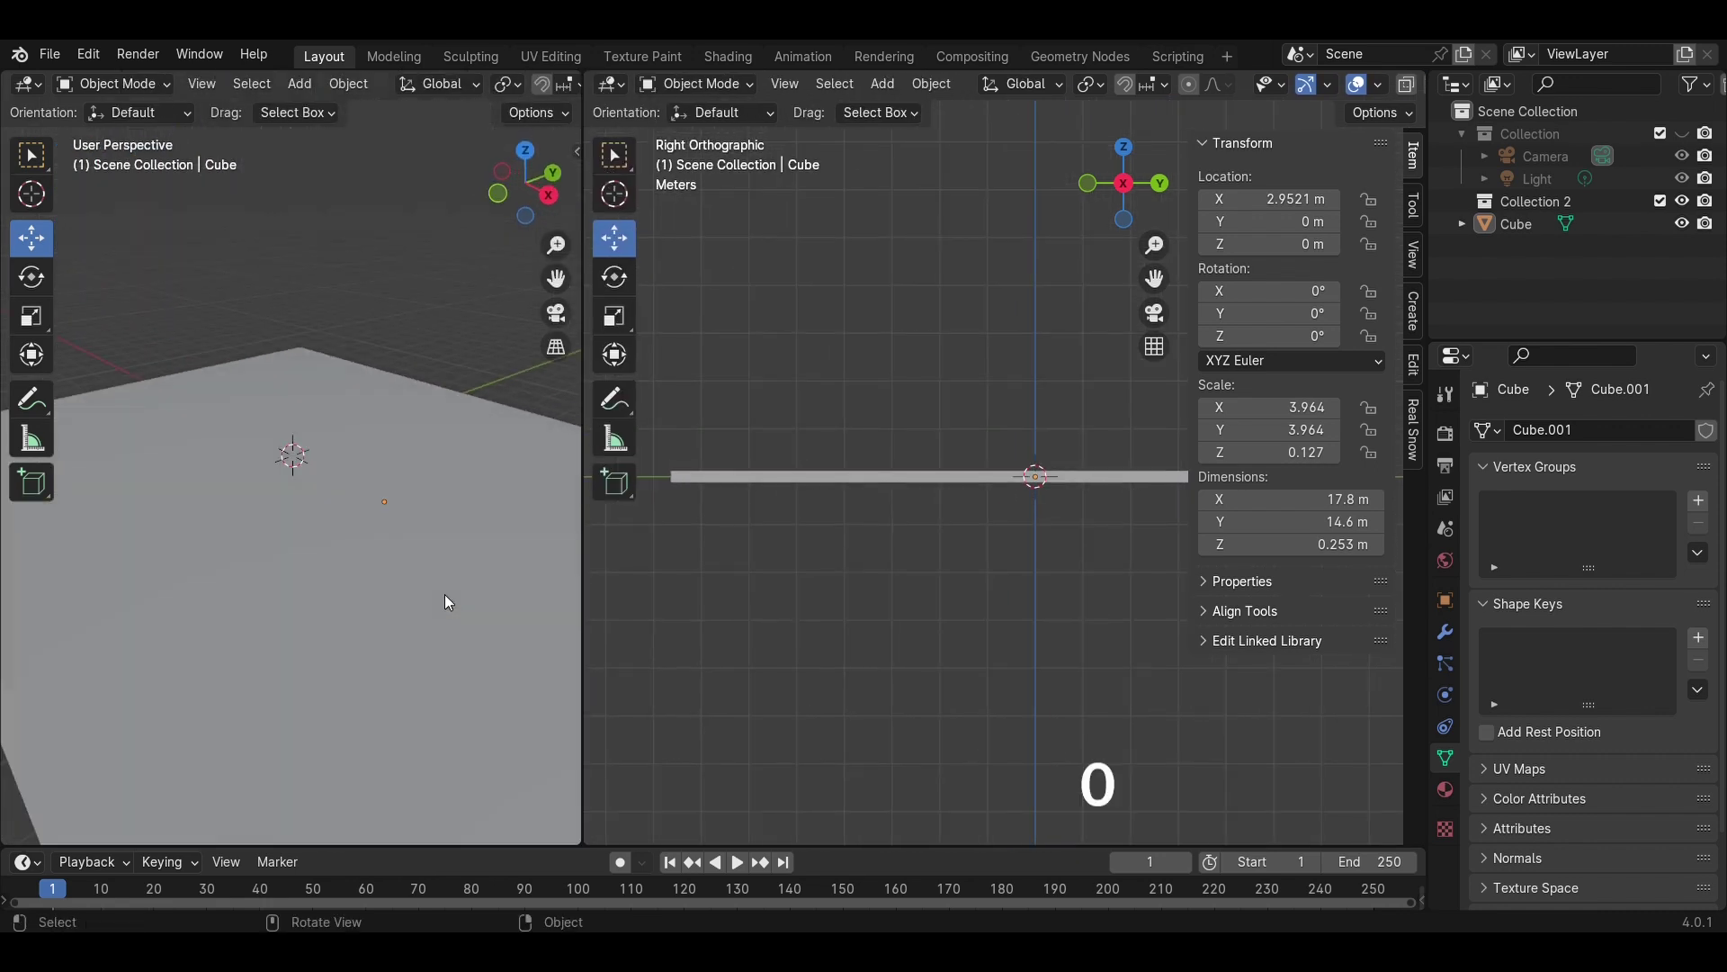
- In Edit Mode, add a loop cut across the slab running along X, slid slightly towards -Y from the middle
click(947, 481)
key(Tab)
middle_drag(947, 484, 1084, 587)
key(ctrl+r)
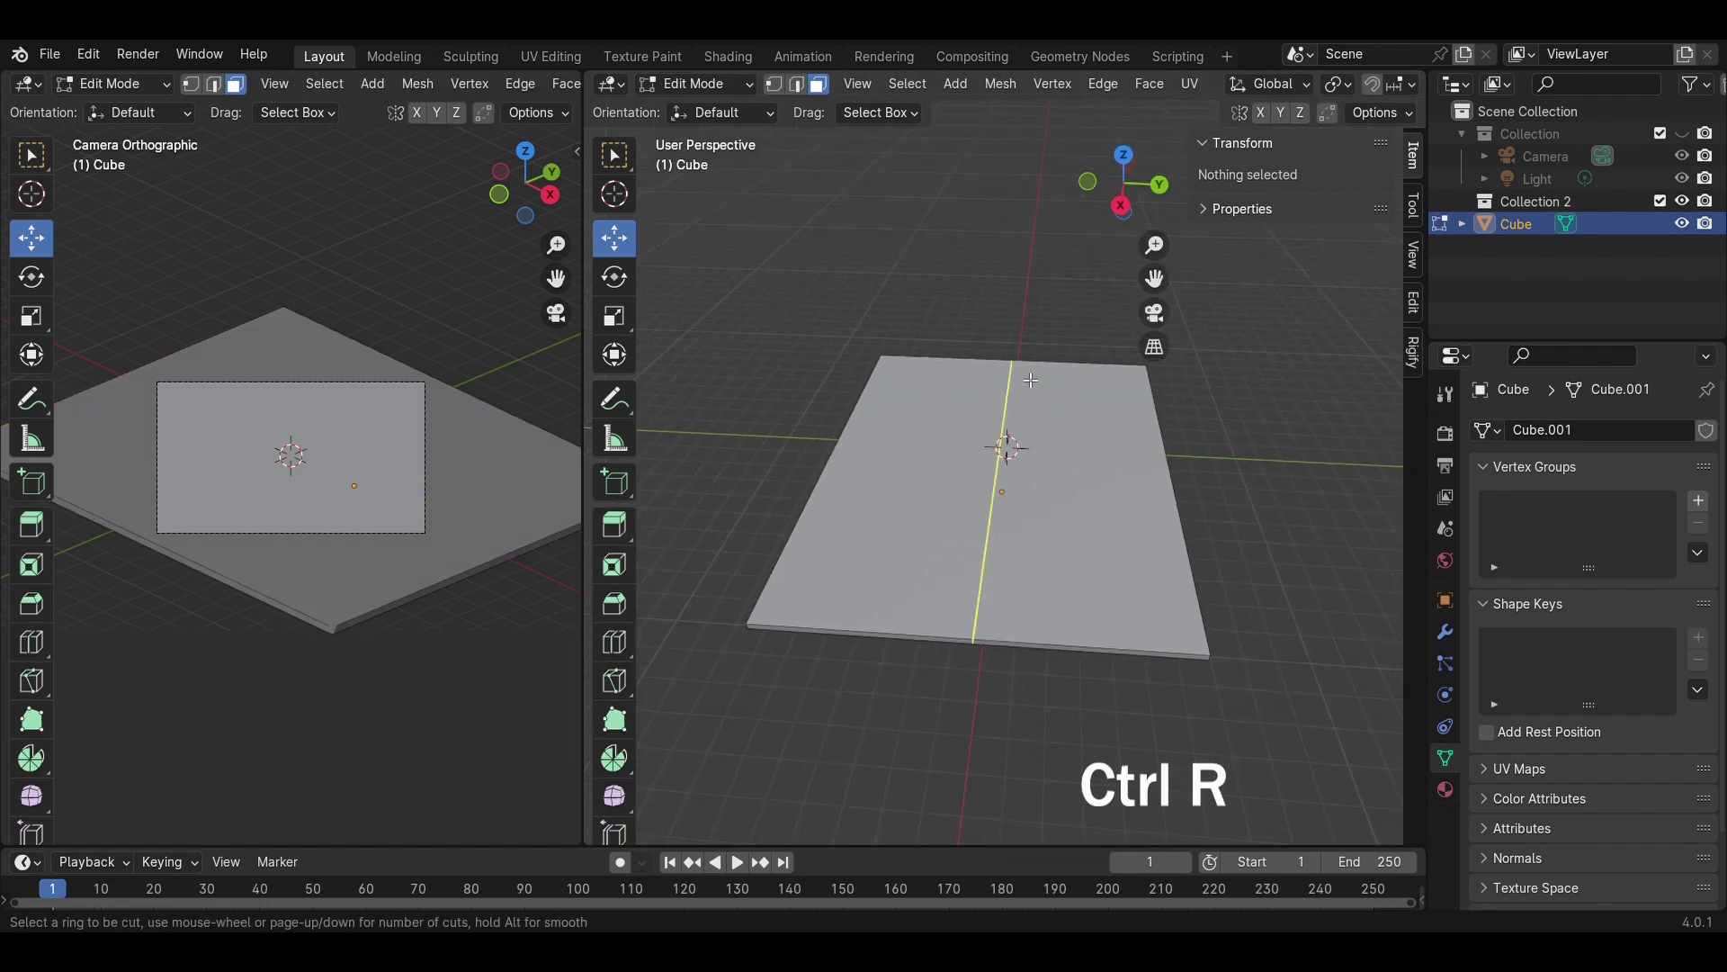
click(1031, 381)
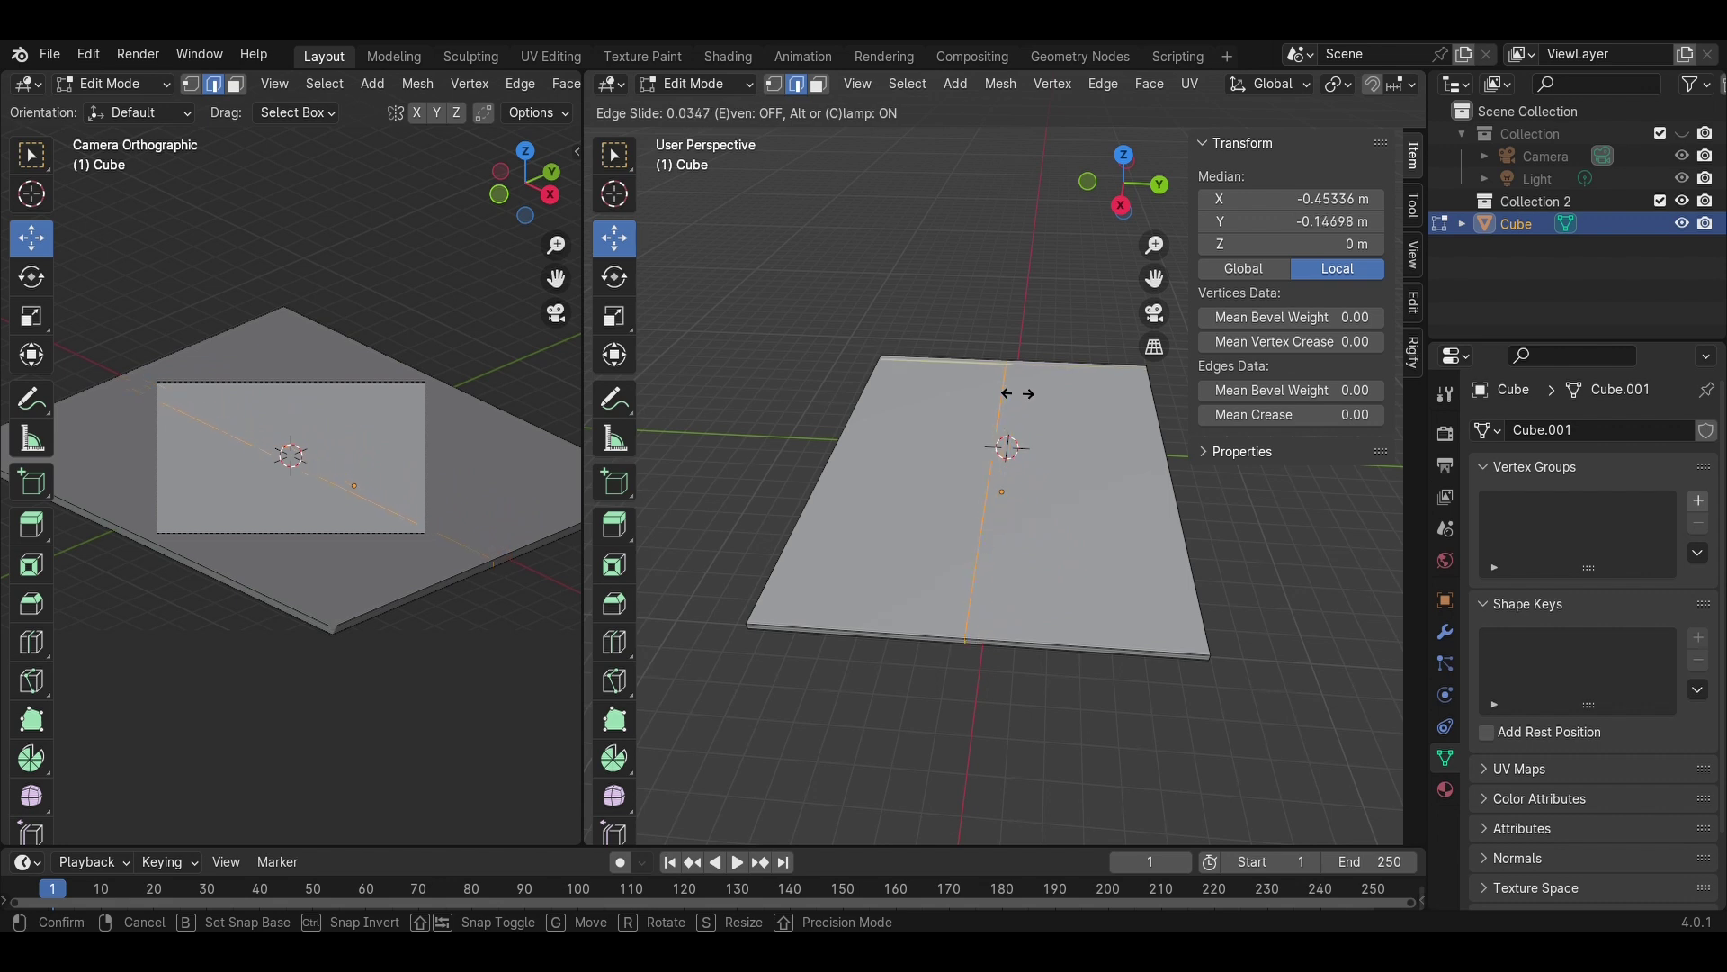
click(1011, 393)
click(980, 657)
middle_drag(981, 657, 968, 575)
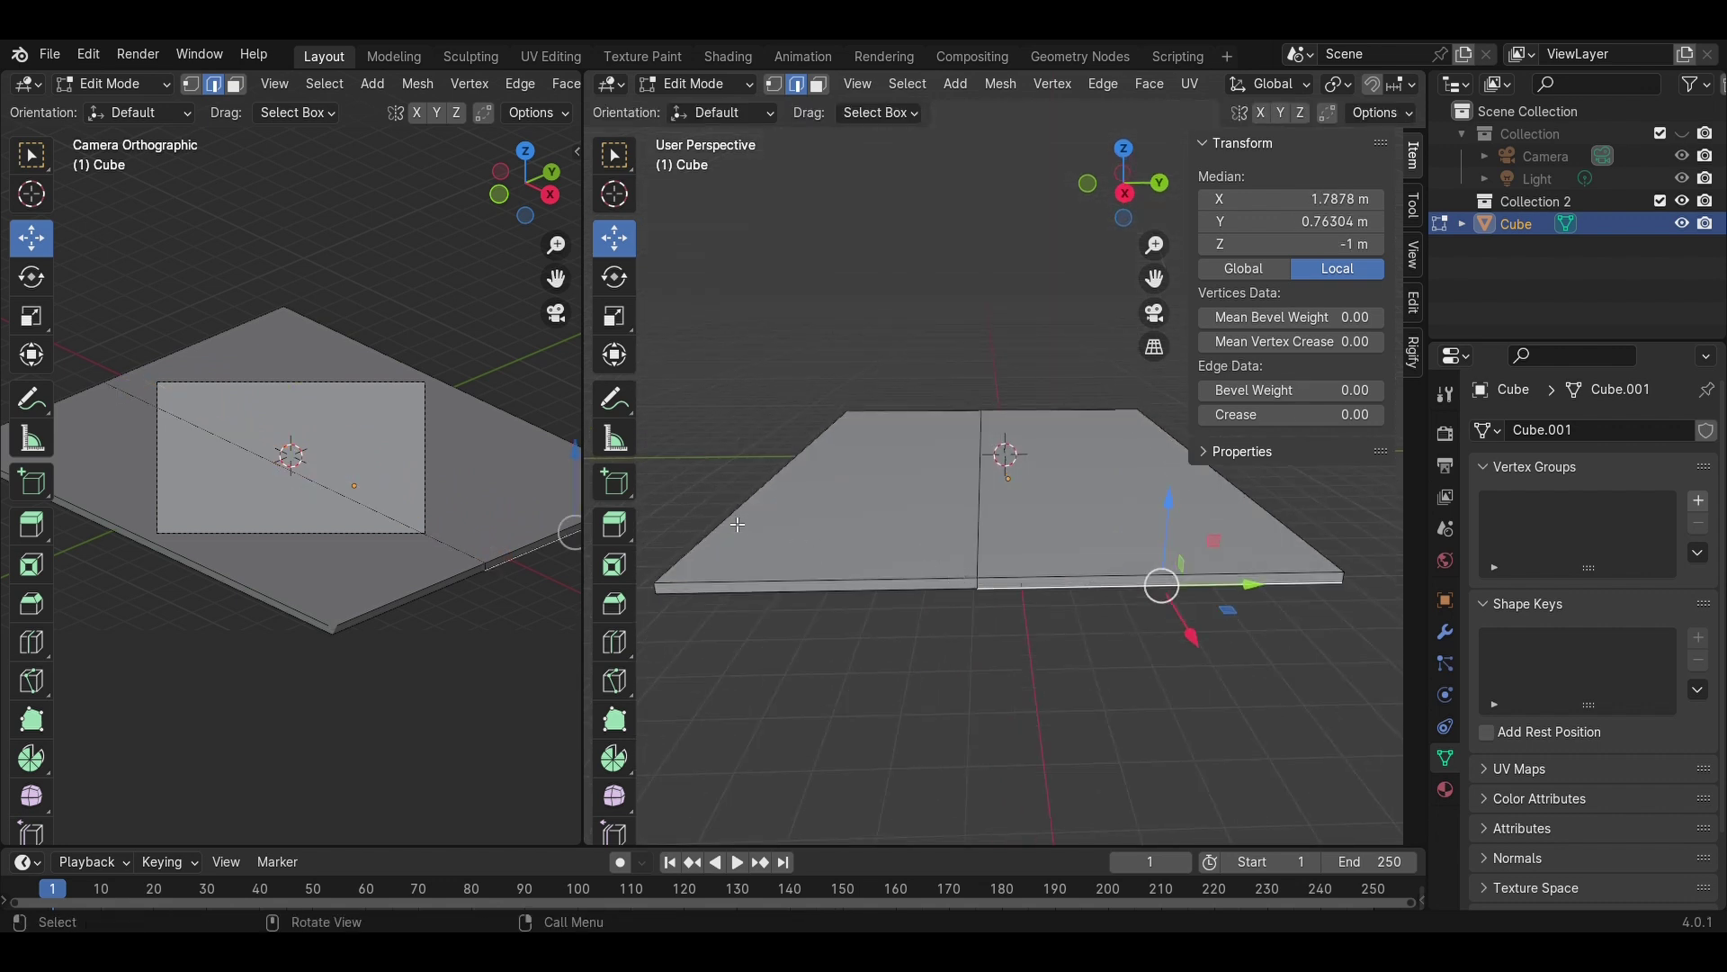
- Add a second loop cut parallel to the first, slid to local Y about -0.52 m
key(ctrl+r)
click(905, 411)
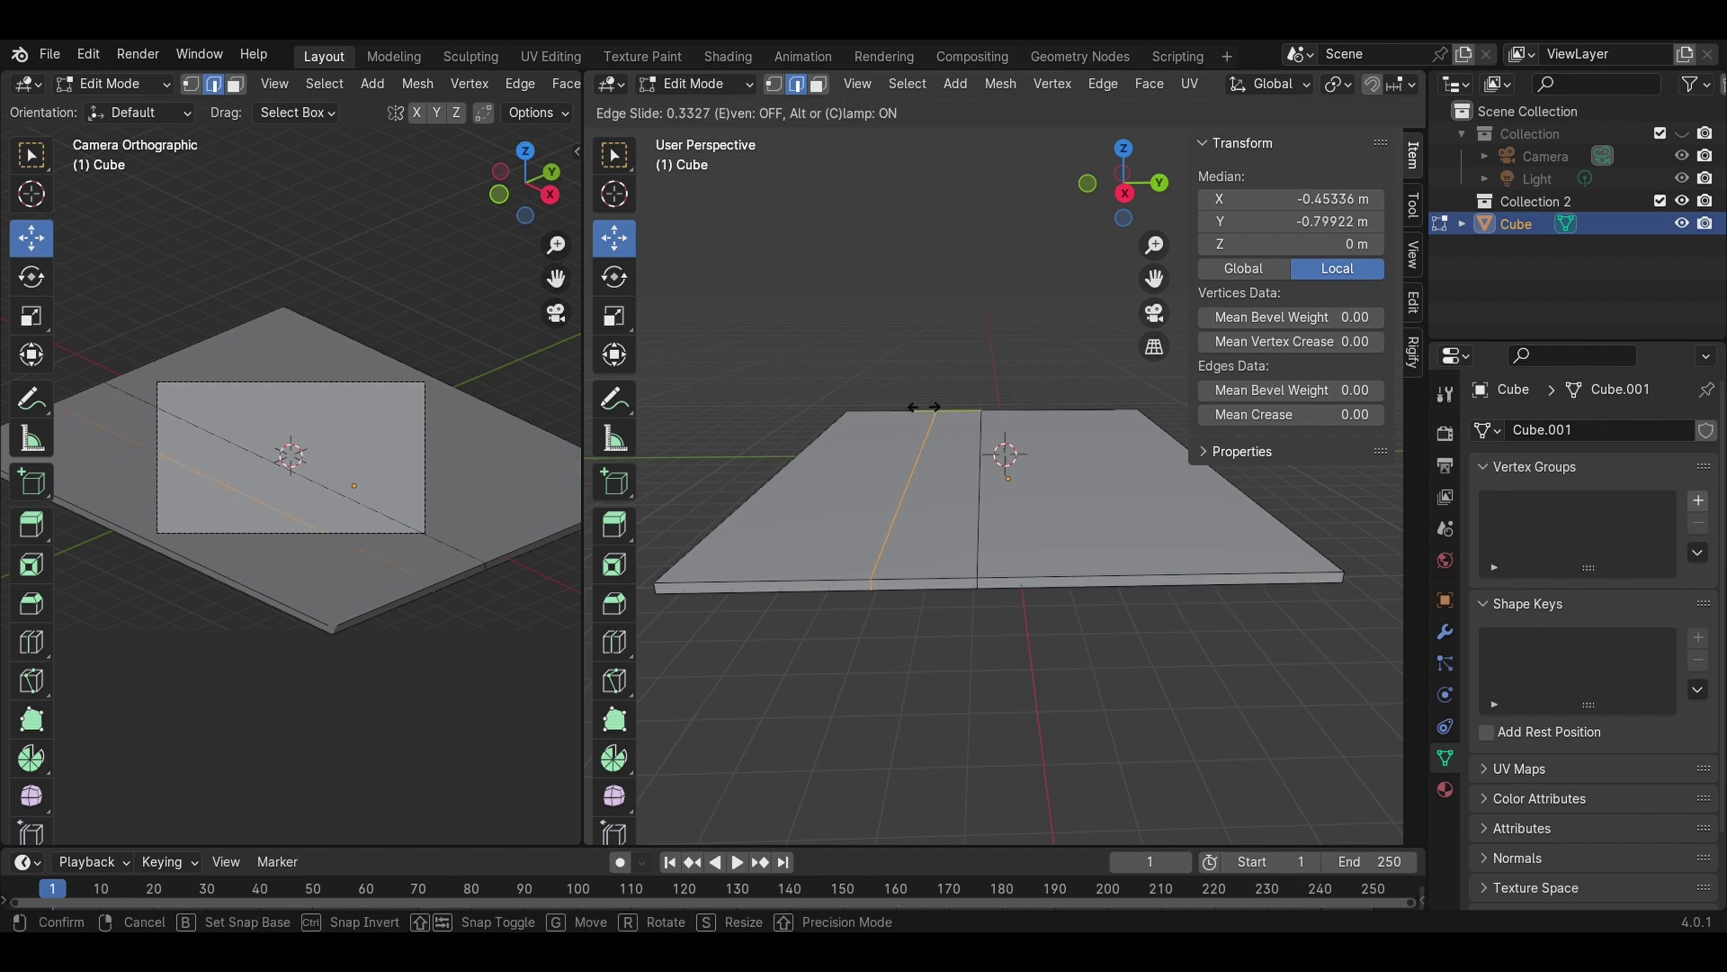
click(953, 412)
shift+middle_drag(1006, 354, 1116, 354)
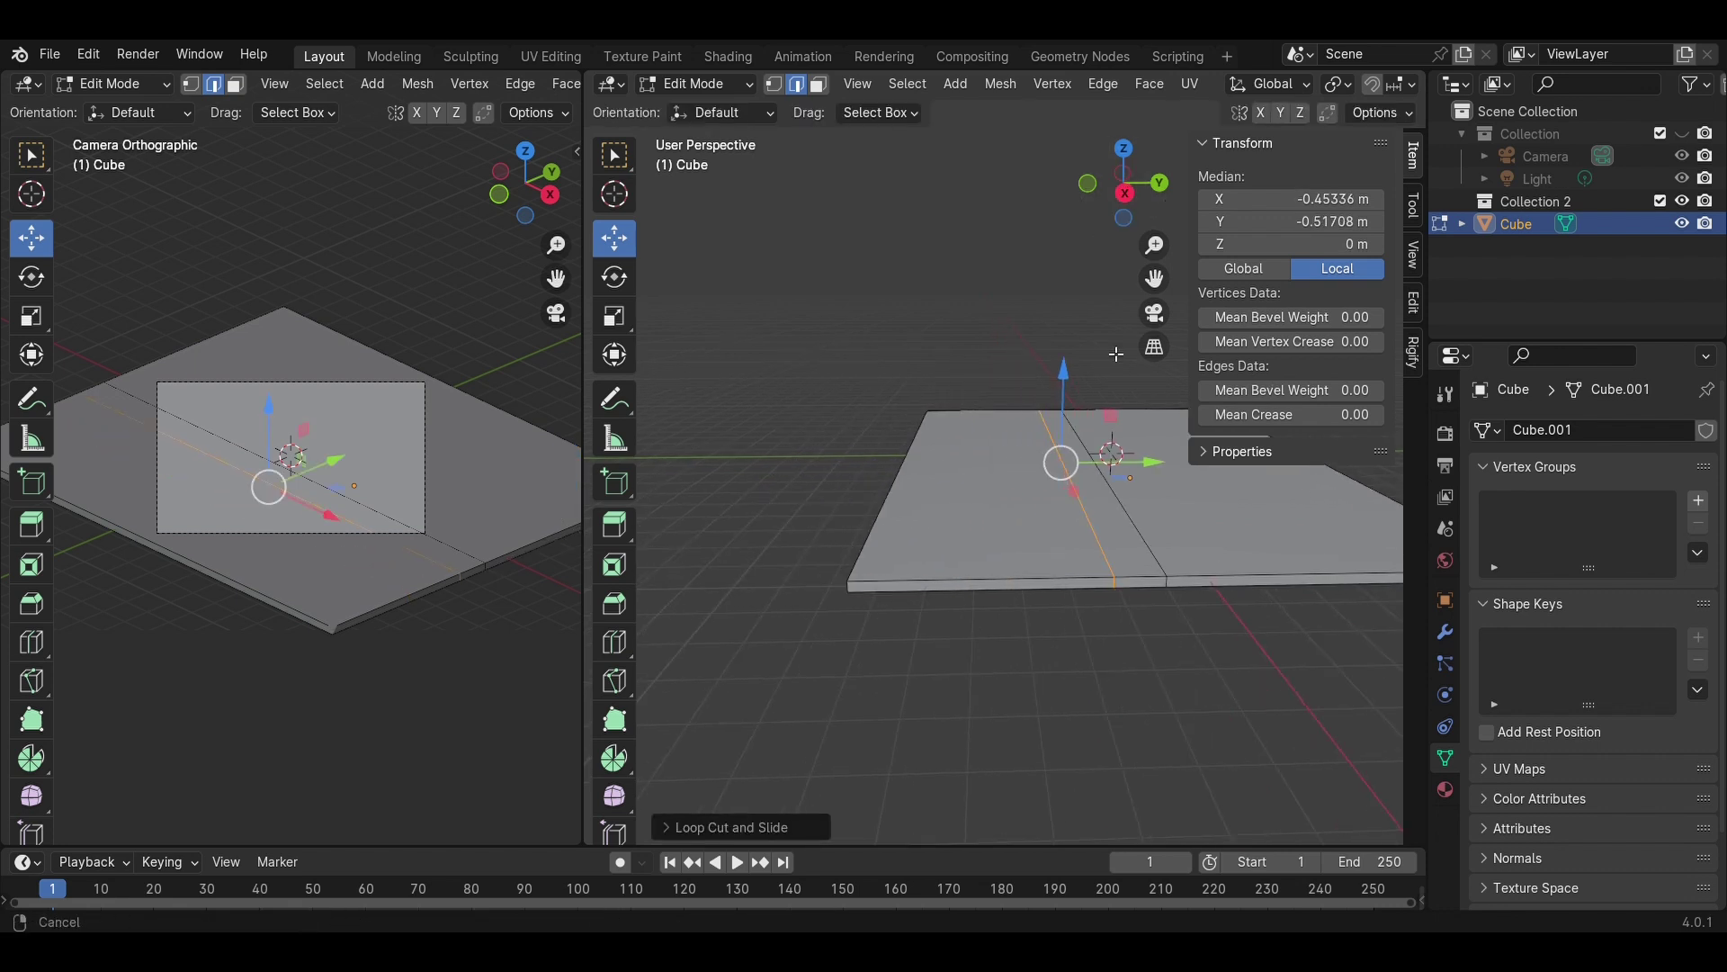
- Lower the new cut's top edge and the outer -Y top edge to local Z about -0.31 m, and save the file
shift+click(1079, 462)
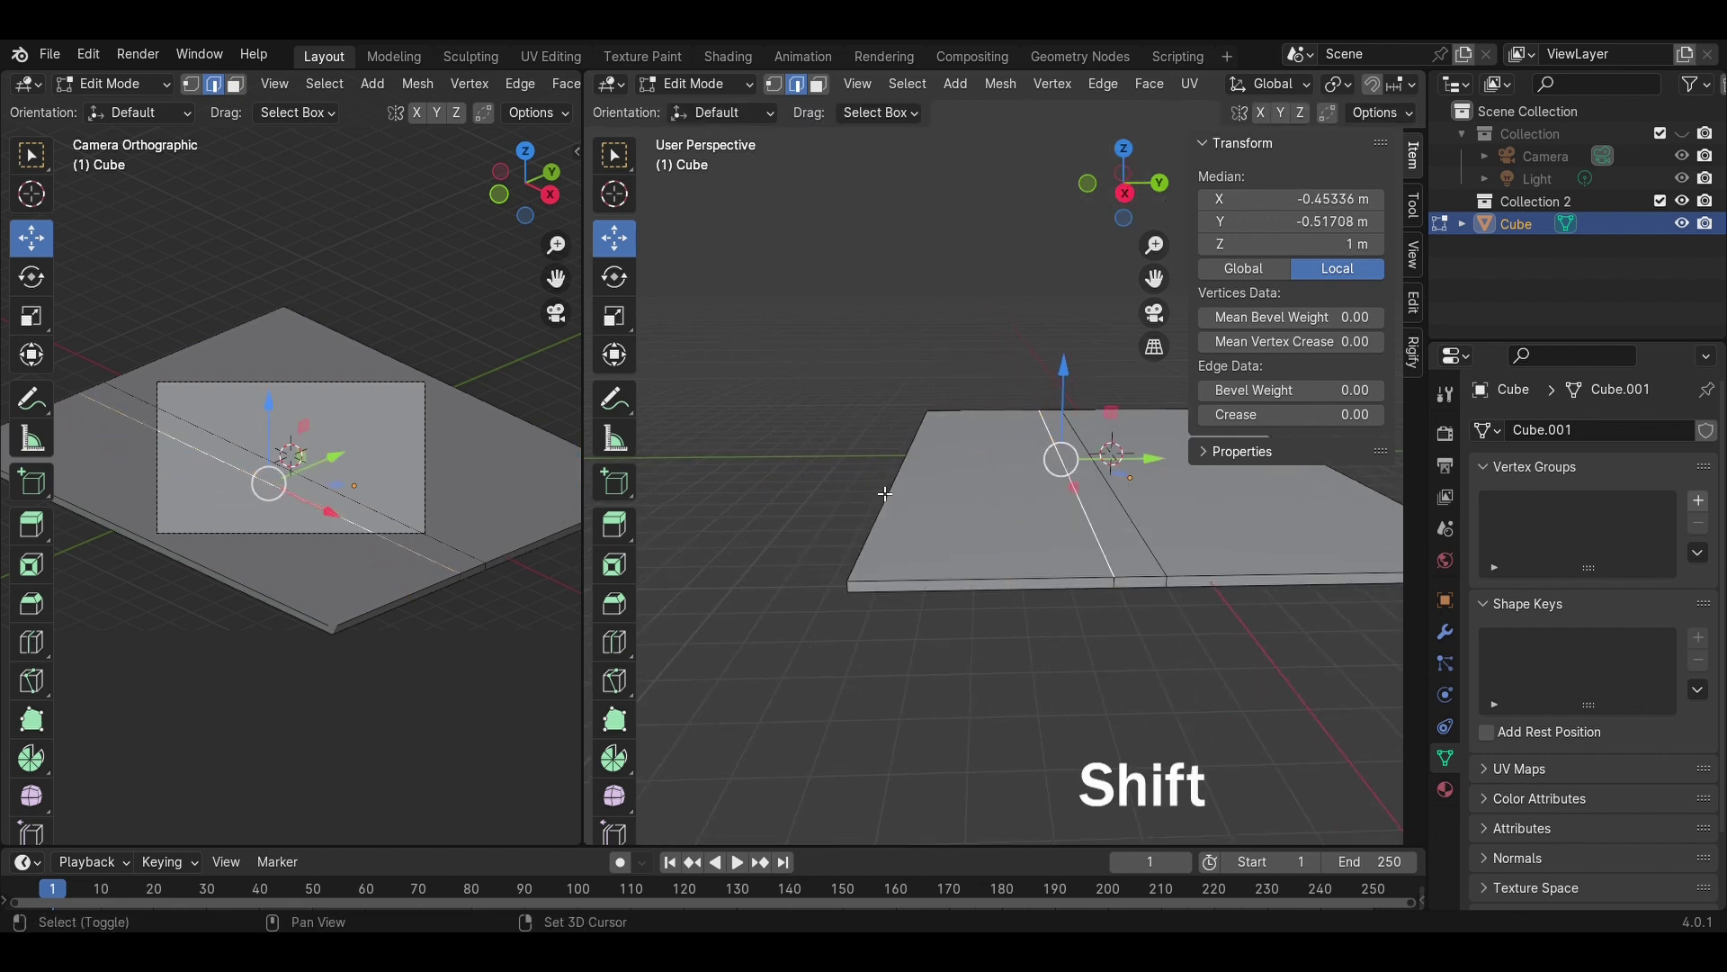
shift+click(896, 501)
drag(992, 387, 987, 405)
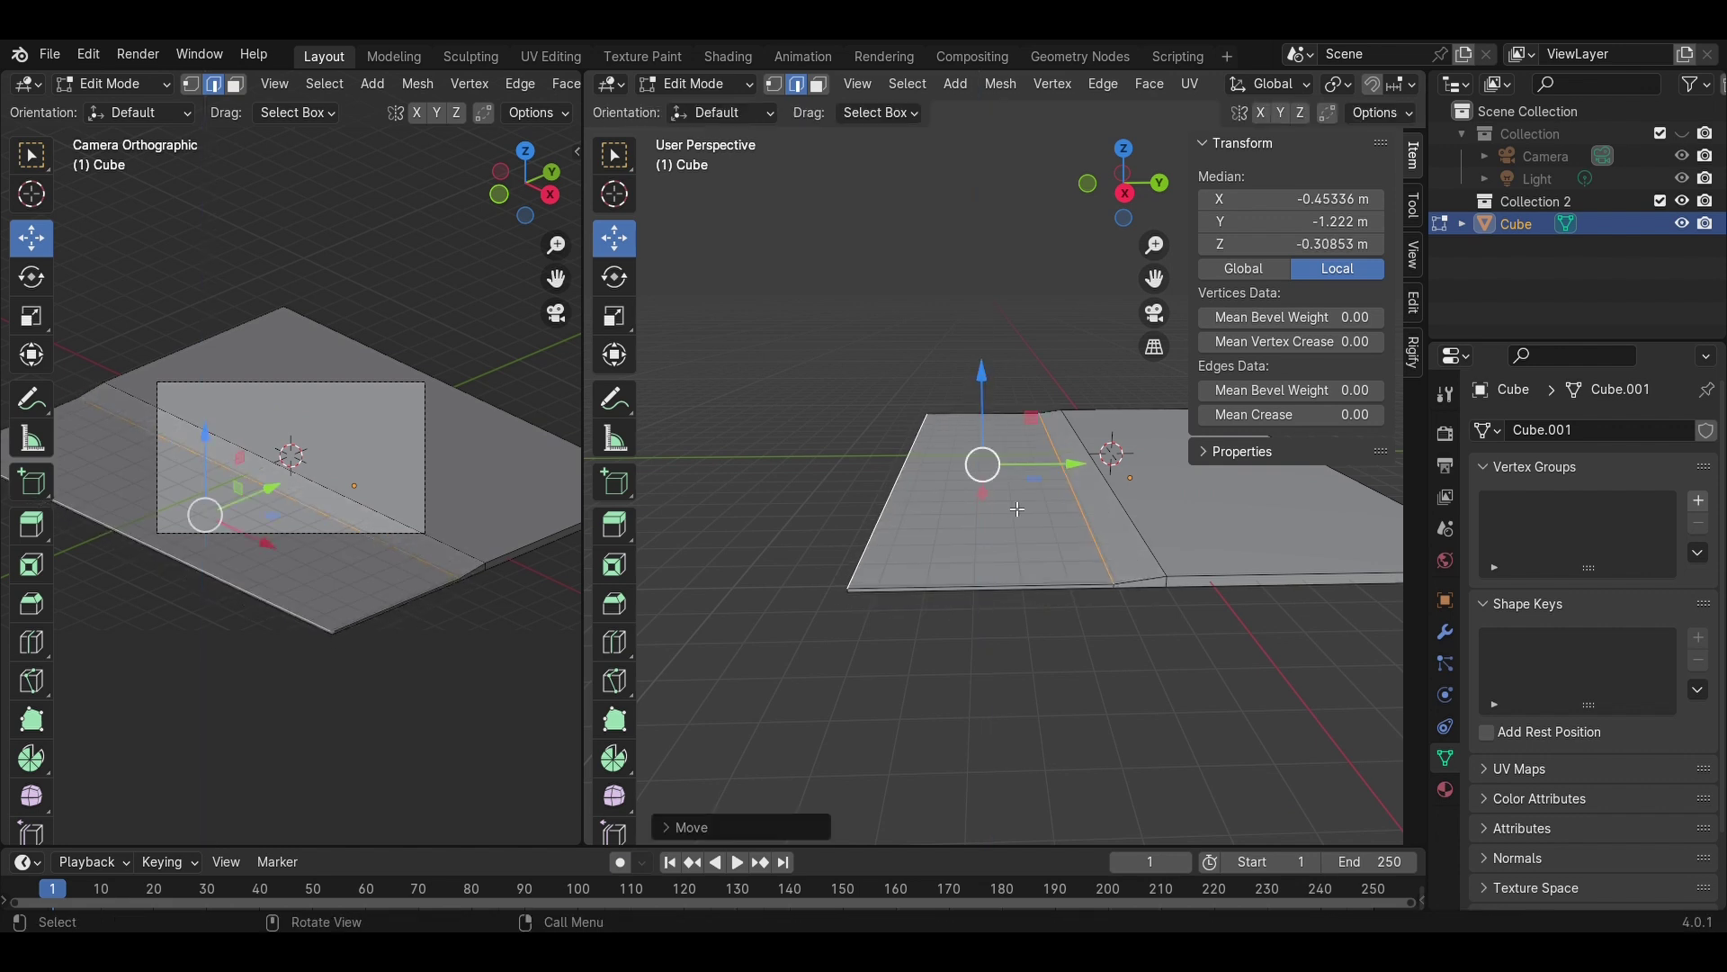
click(1029, 712)
middle_drag(972, 706, 1042, 683)
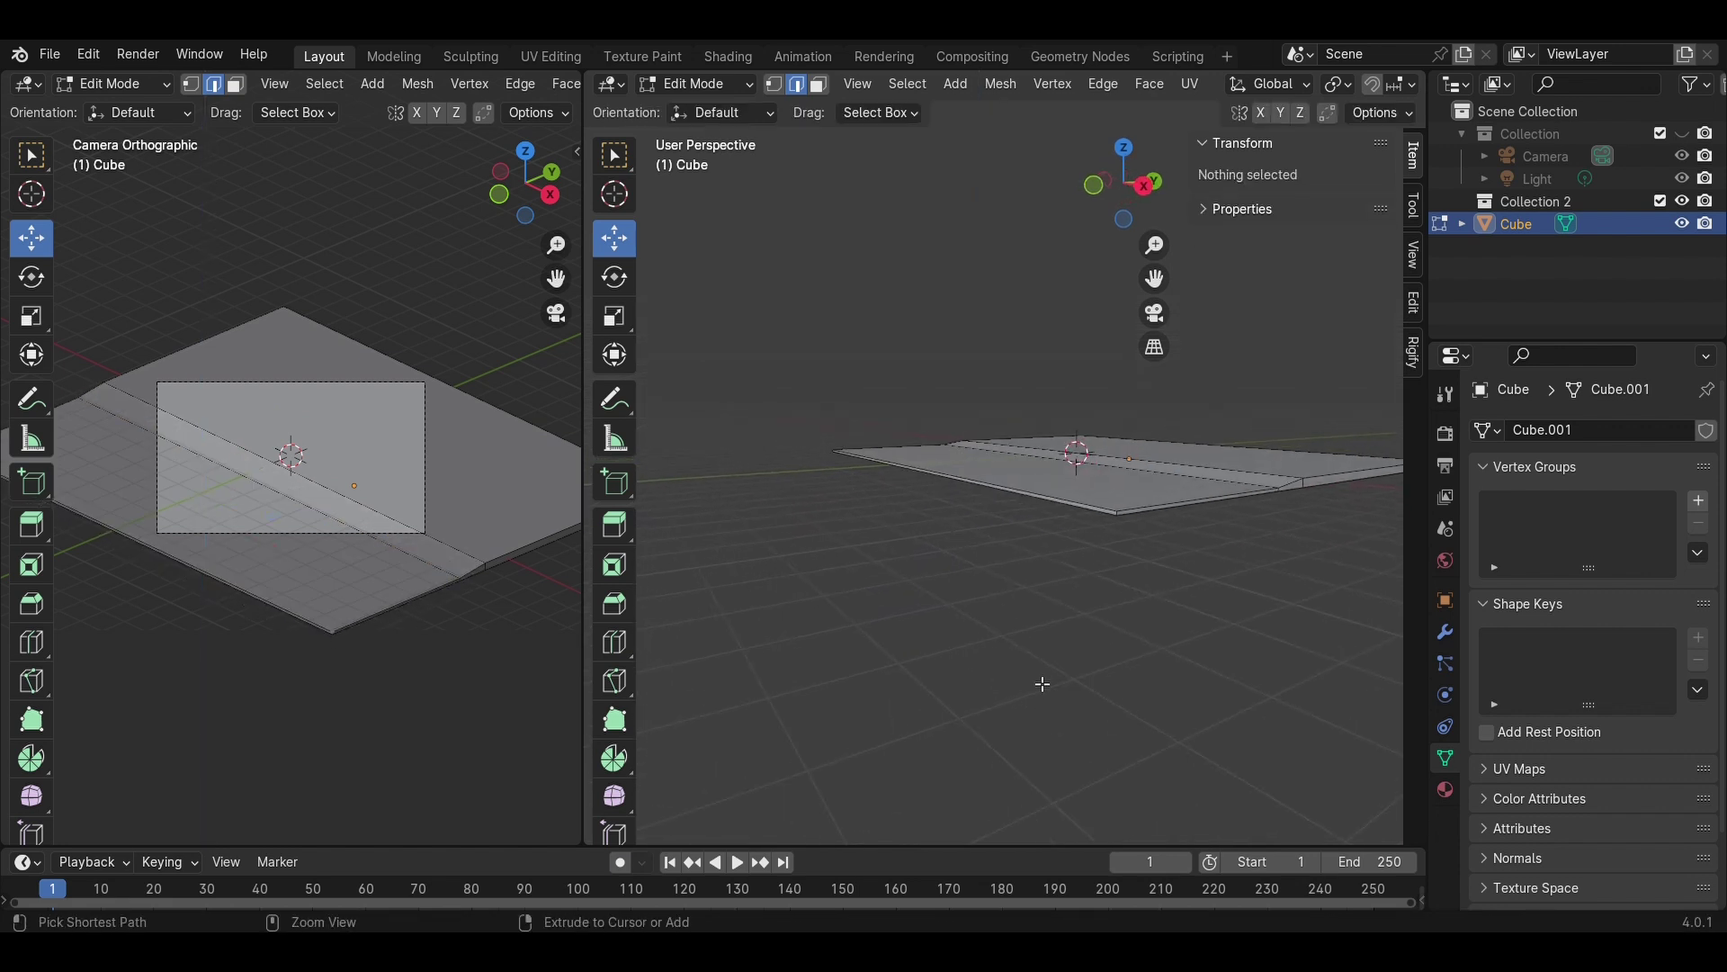
key(ctrl+s)
- Return to Object Mode and add a Bevel modifier to the slab with an amount of 0.5 m and 3 segments
key(Tab)
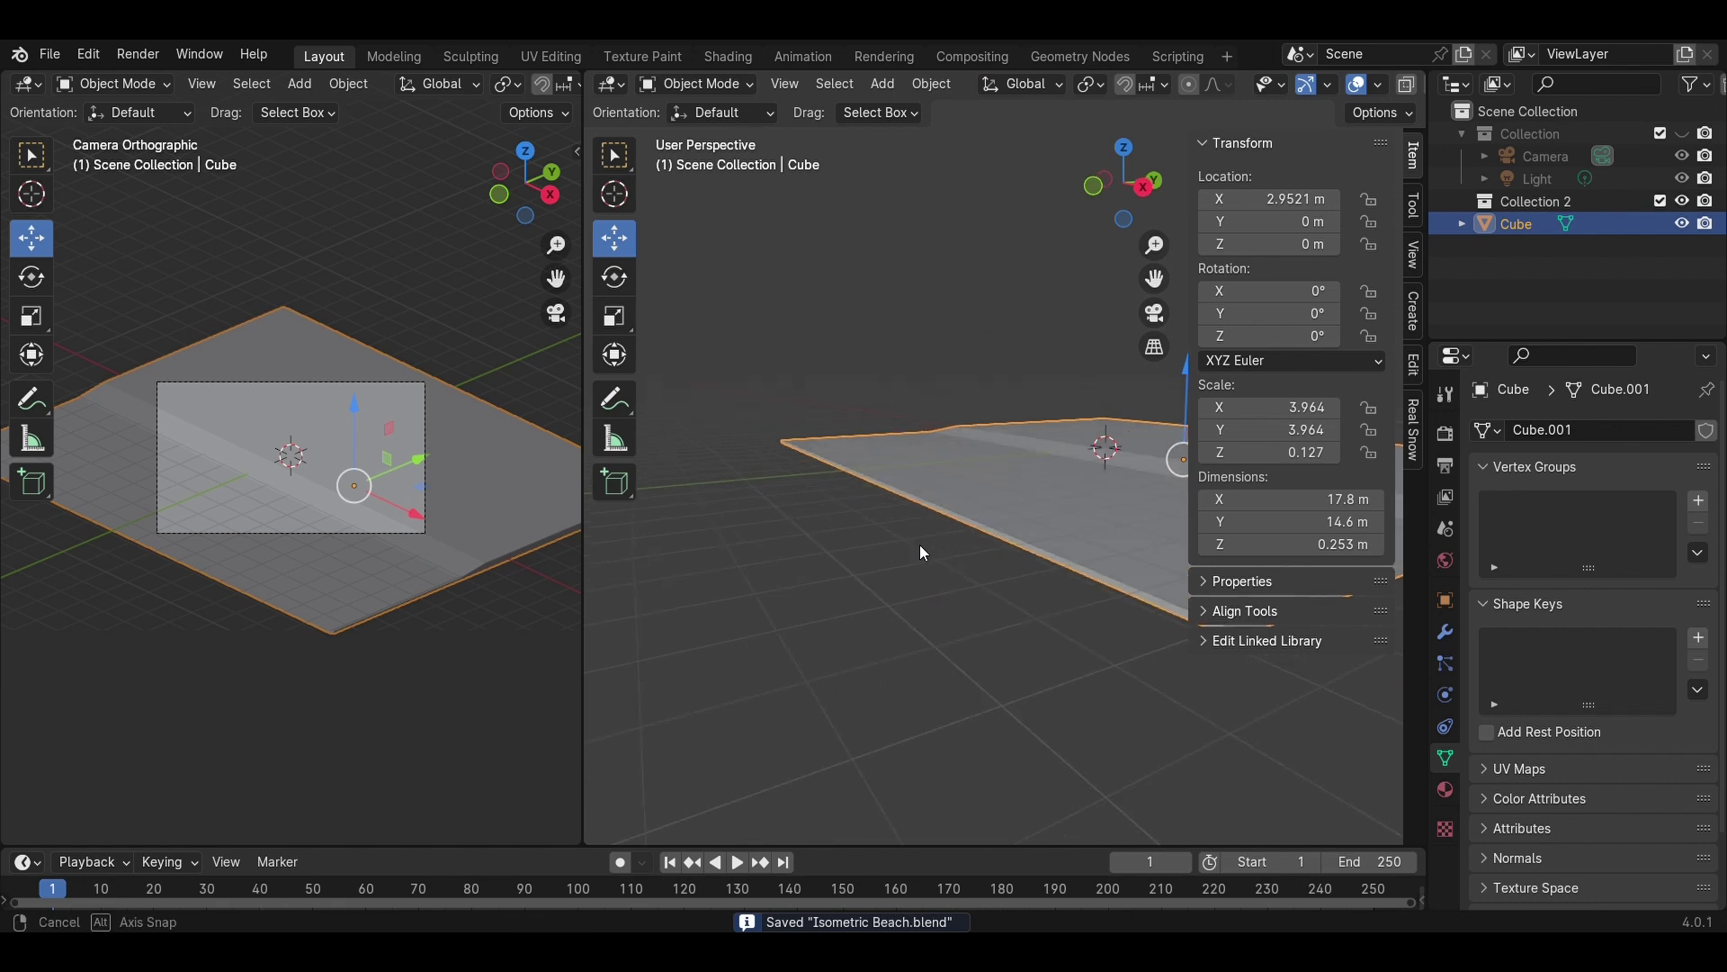
middle_drag(926, 551, 864, 593)
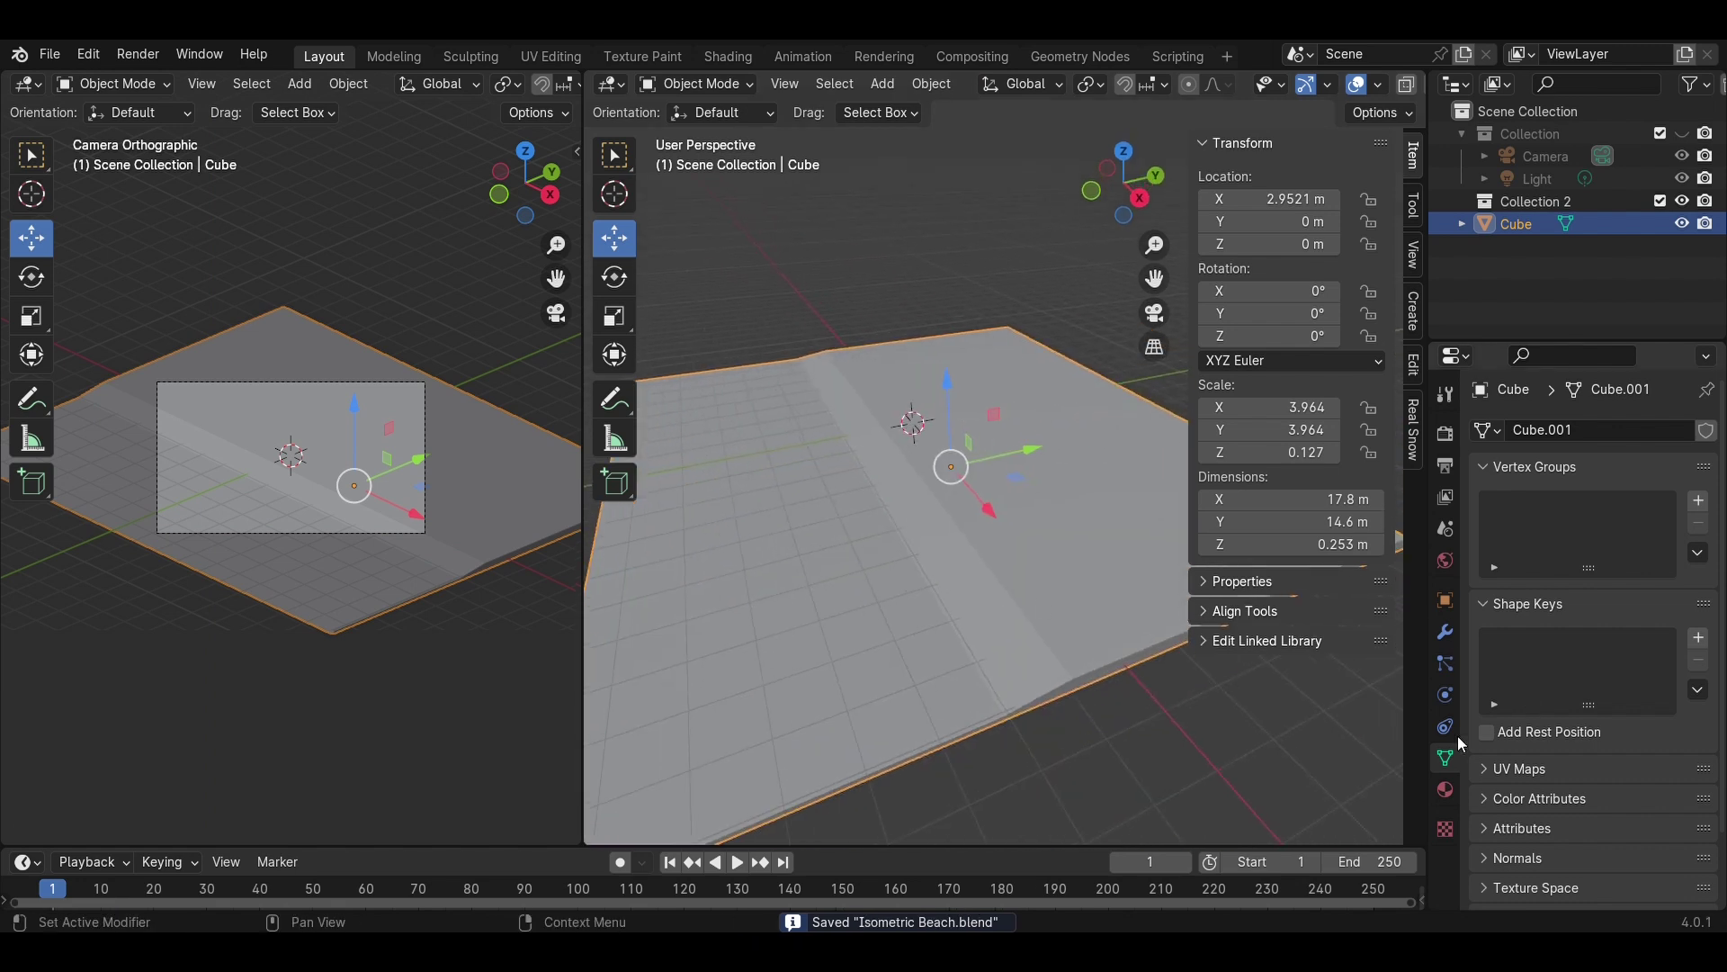
click(1446, 634)
click(1617, 429)
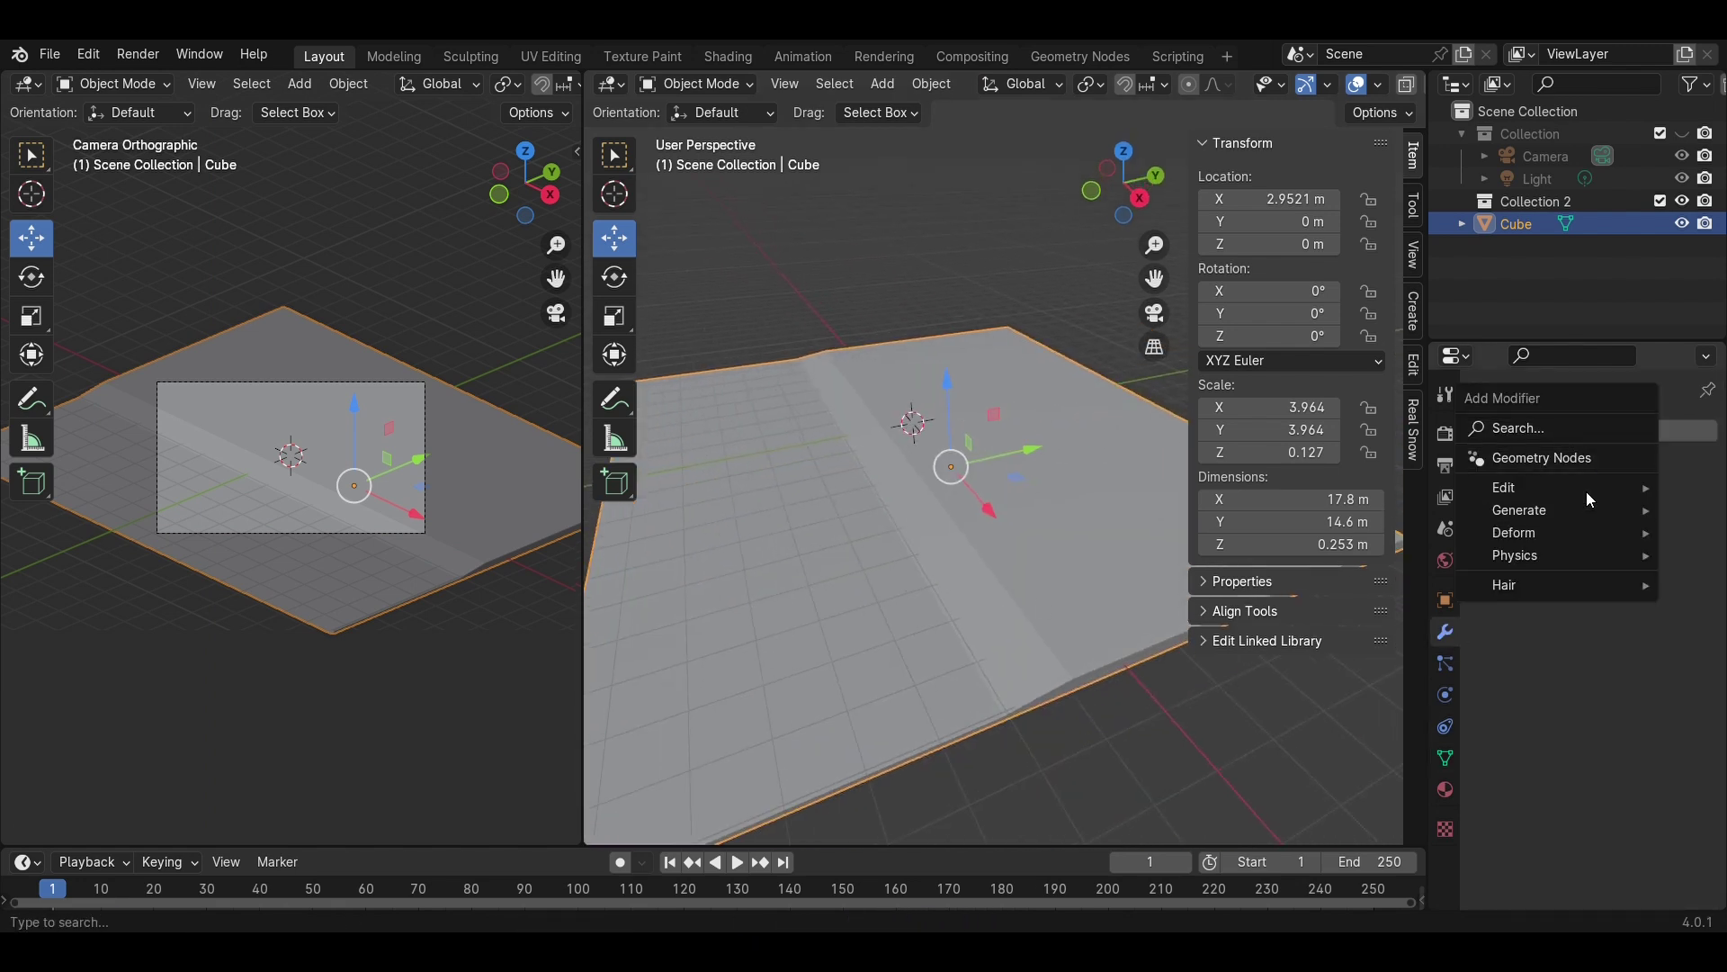
mouse_move(1575, 510)
click(1300, 148)
middle_drag(953, 540, 1383, 578)
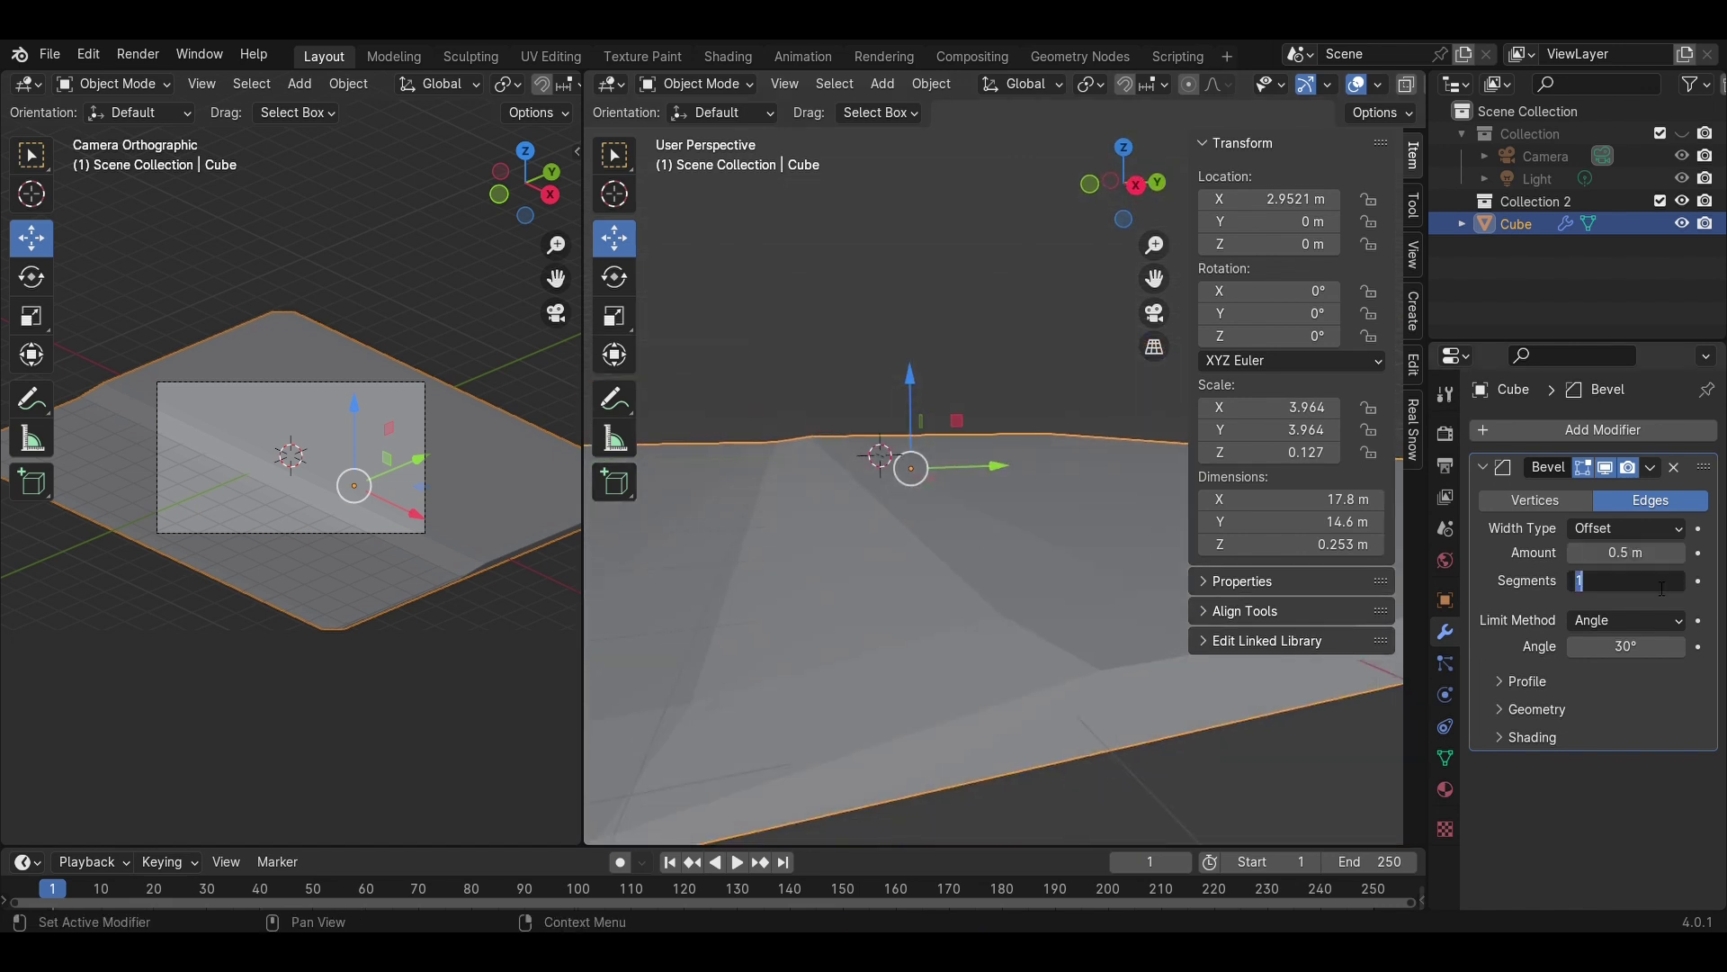
text(3)
key(Return)
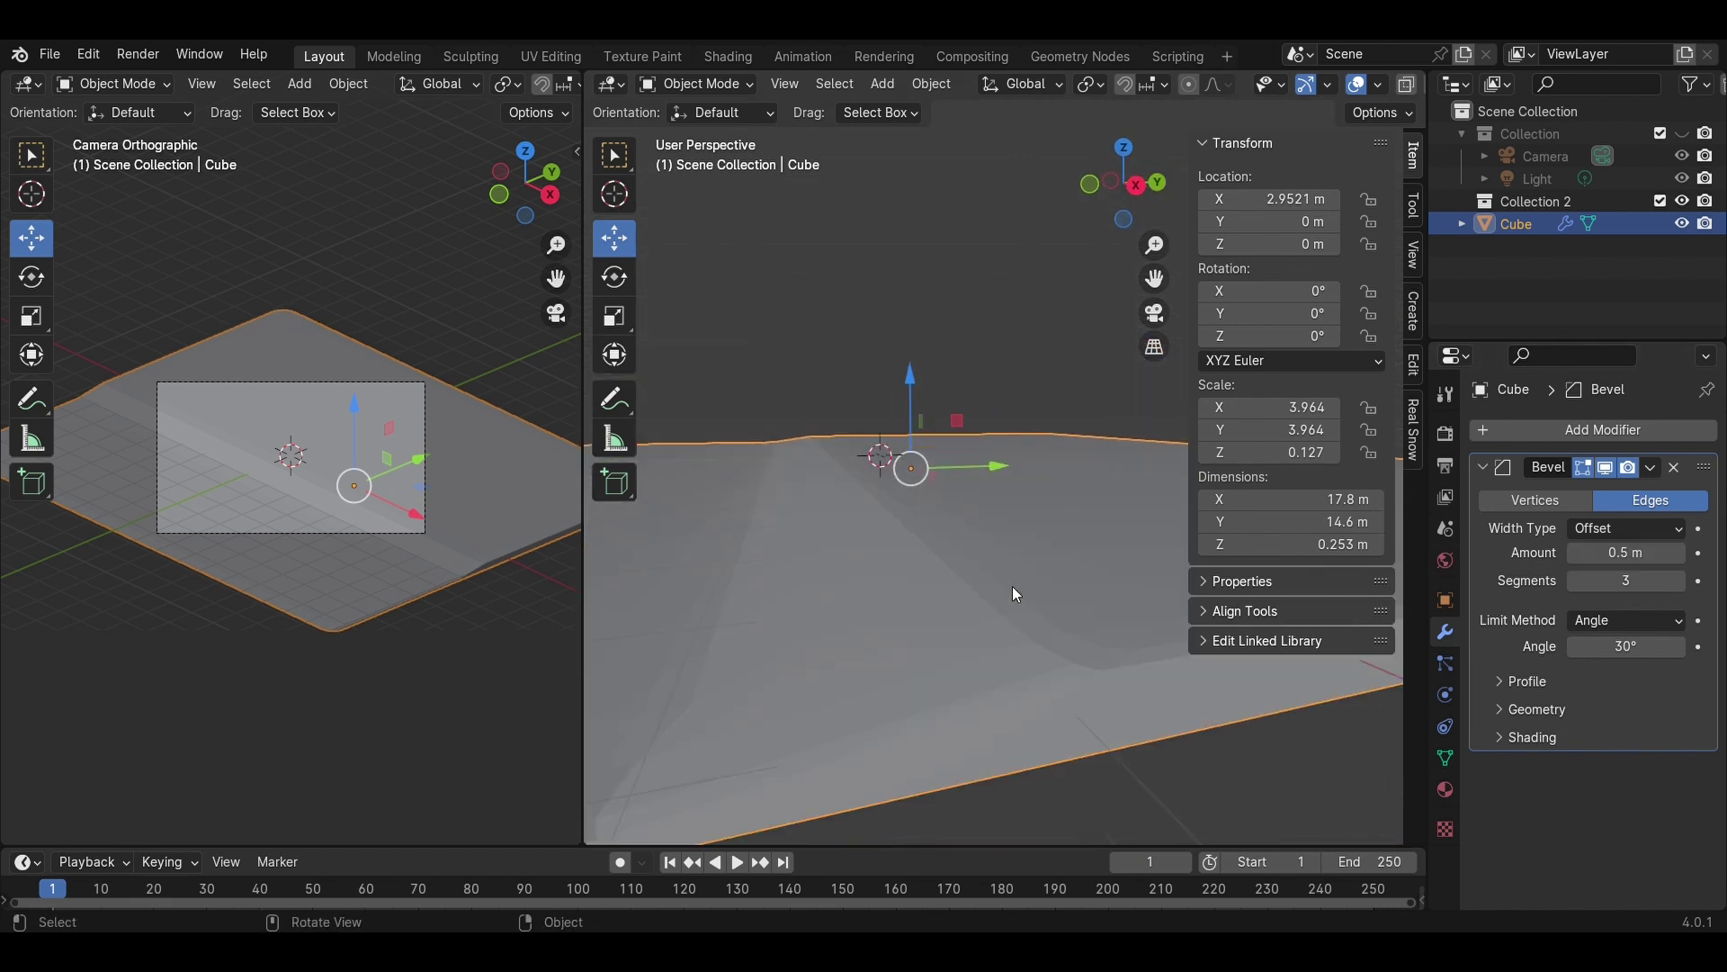
- Apply Shade Smooth to the beveled slab and save the file
right_click(1033, 520)
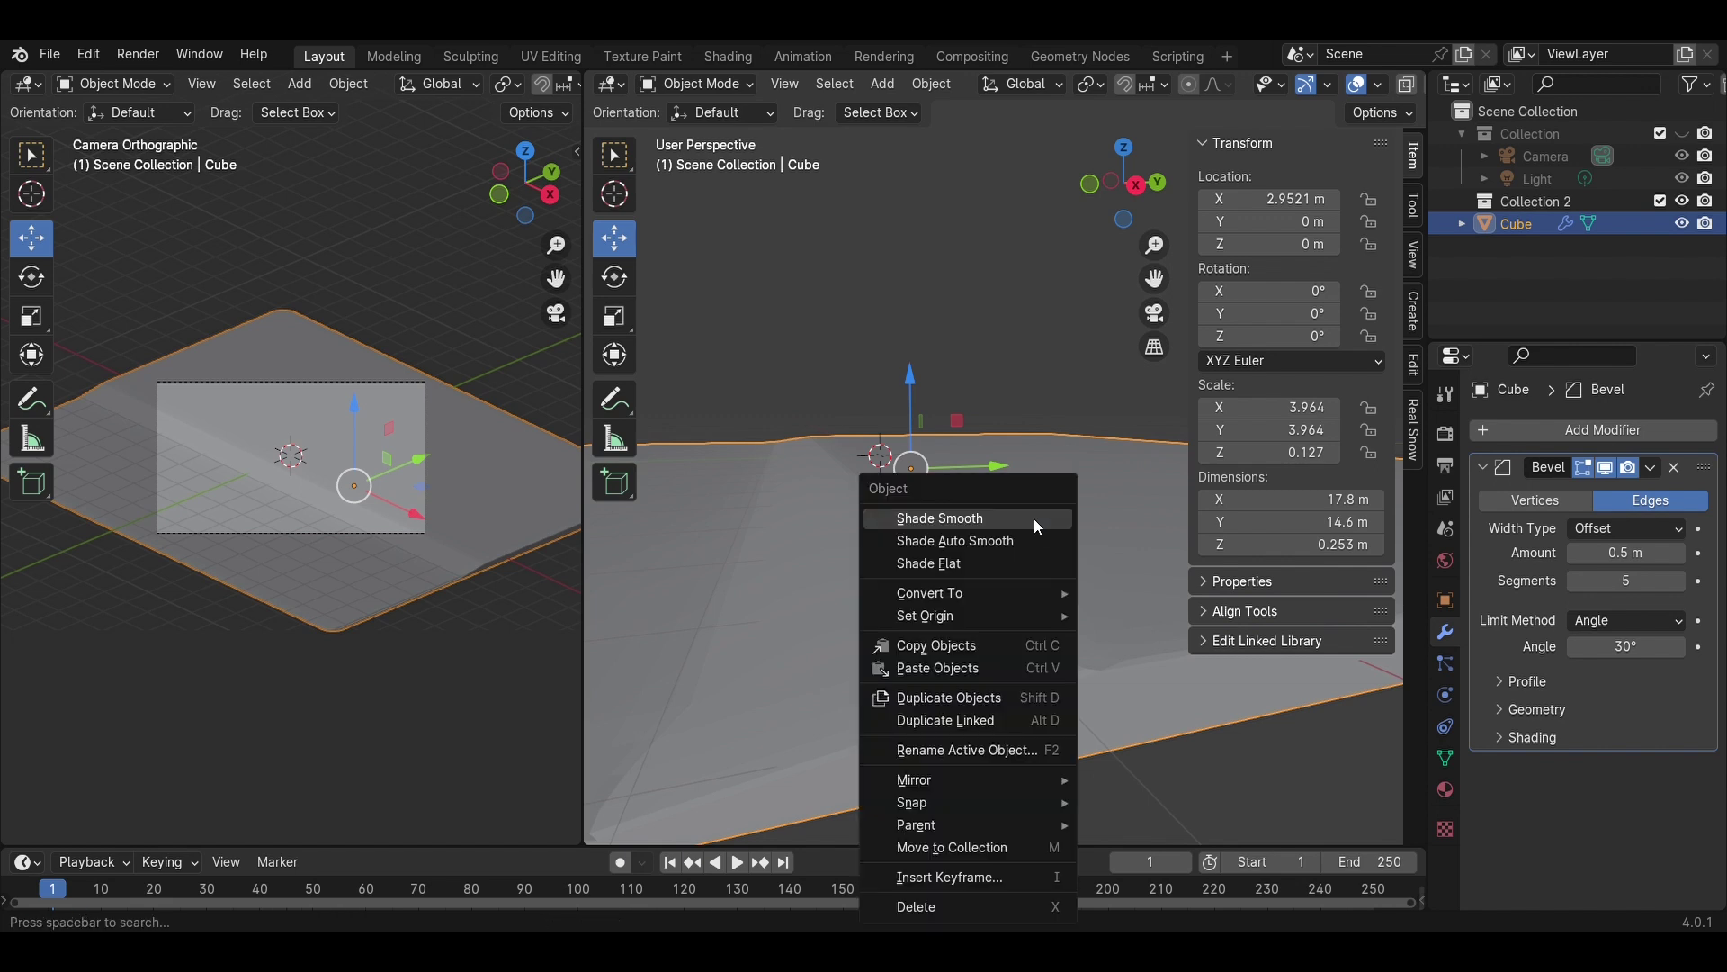
click(1034, 515)
key(ctrl+s)
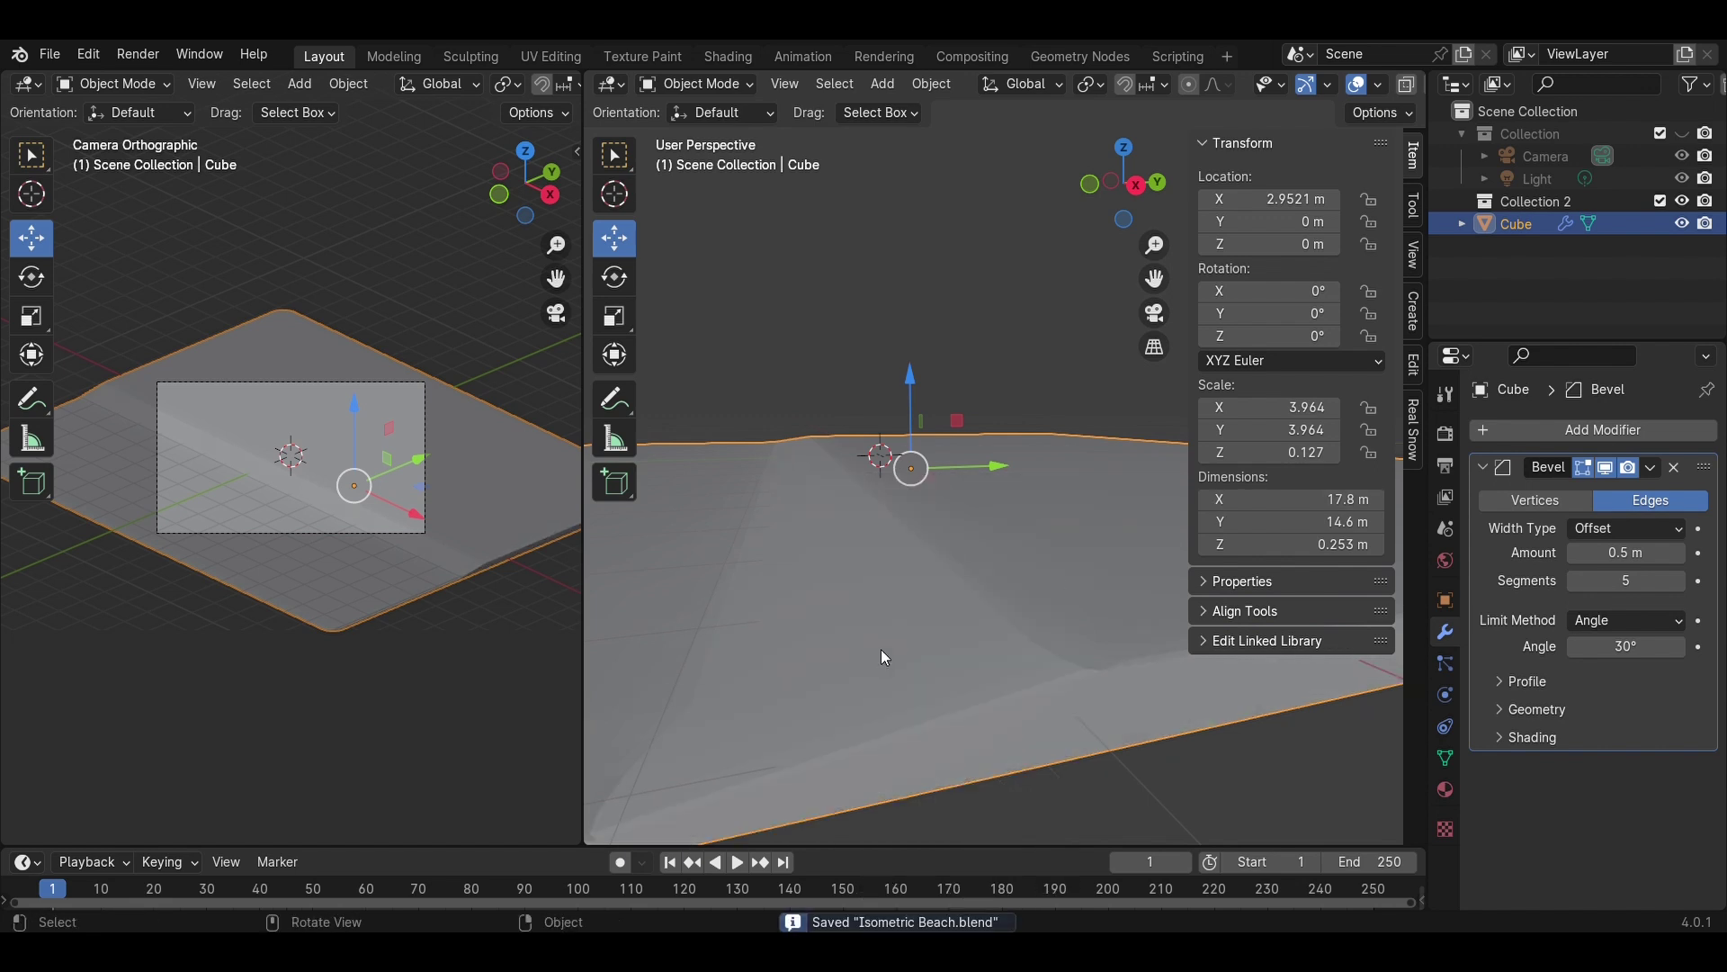
- Hide Collection 2, which holds the beach slab
middle_drag(882, 649, 1301, 618)
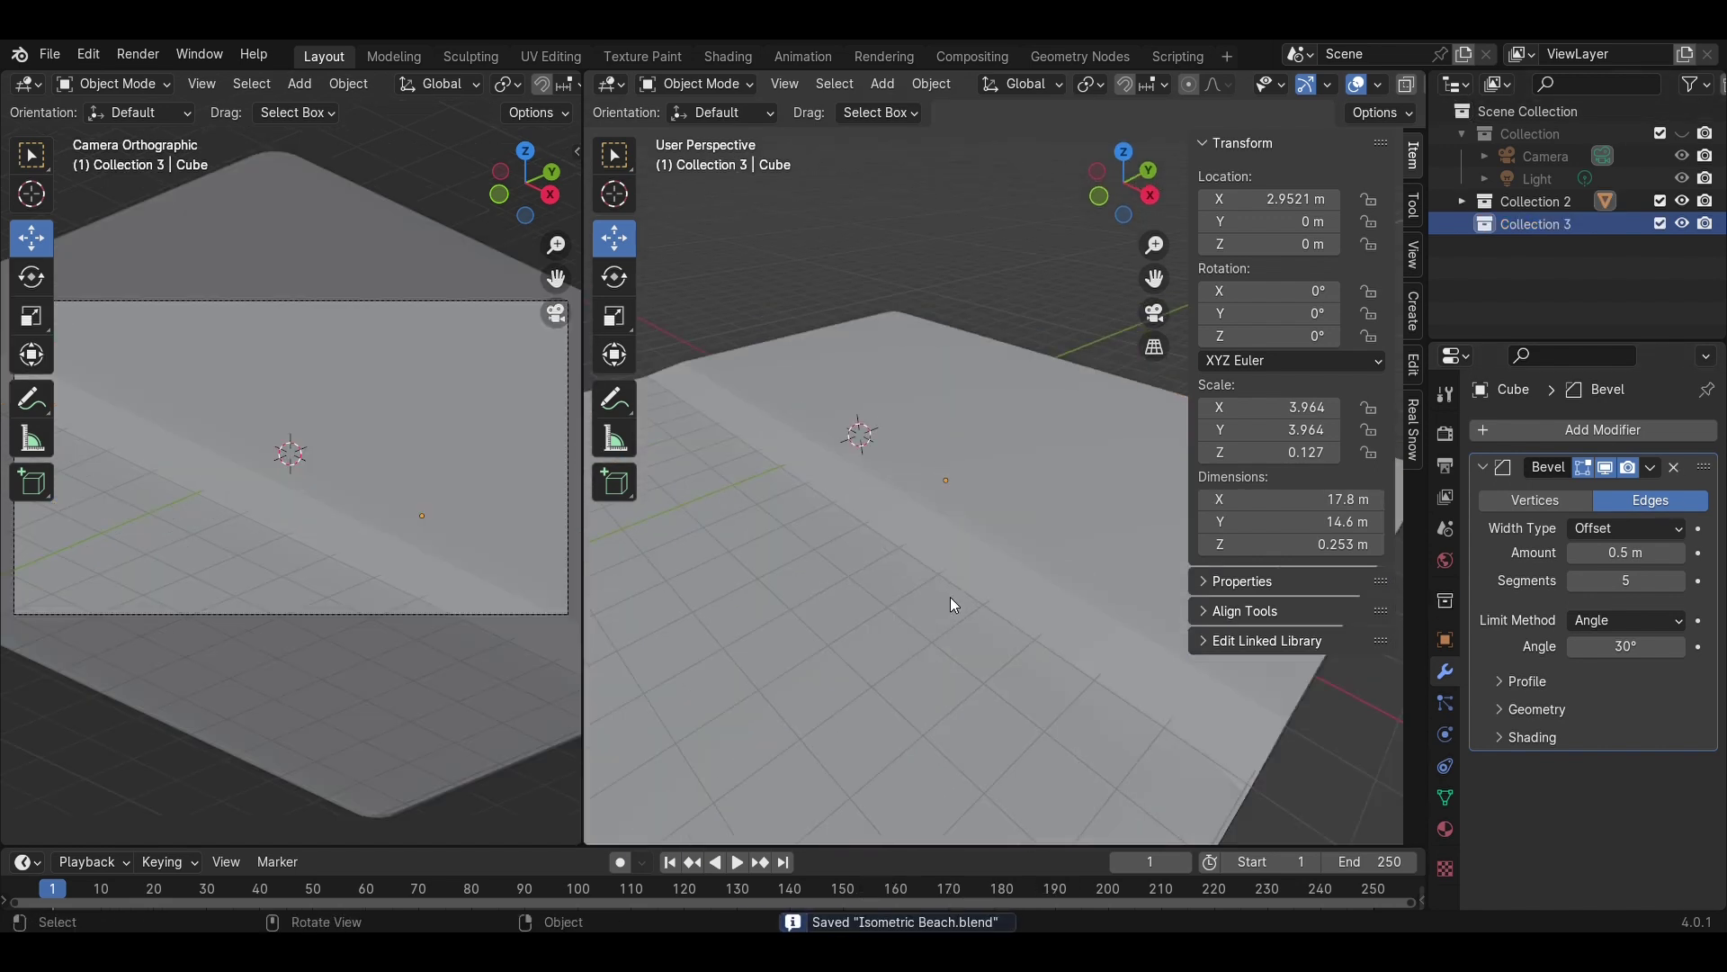
click(950, 597)
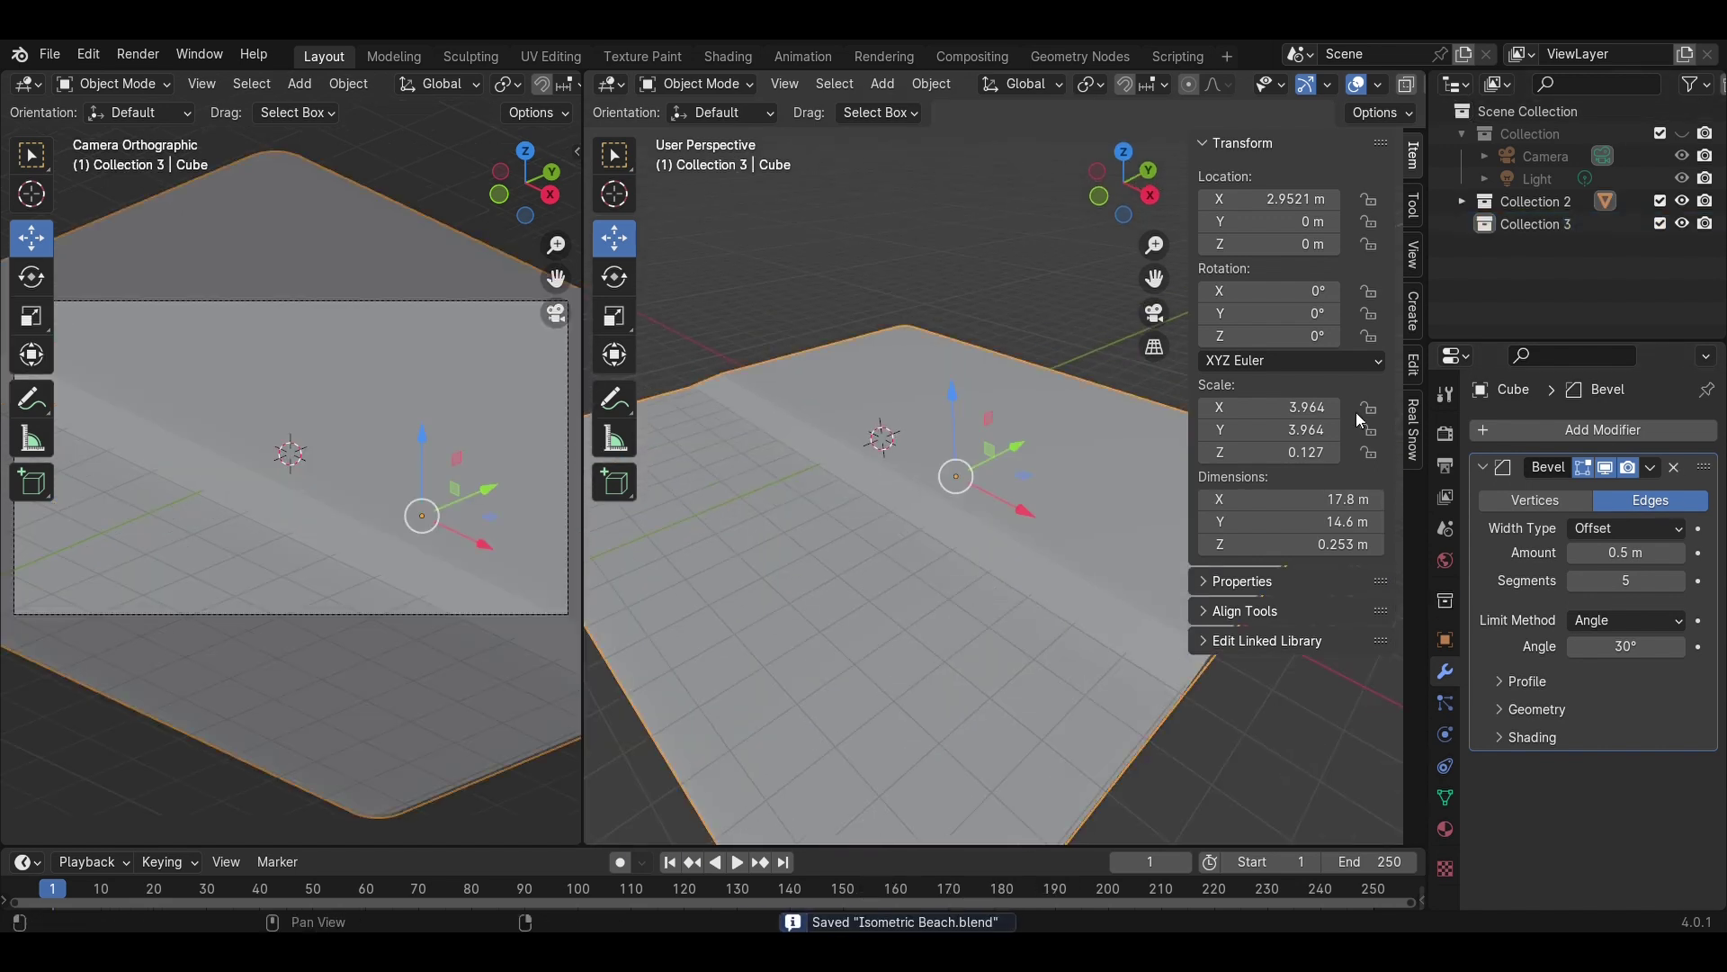
click(1682, 202)
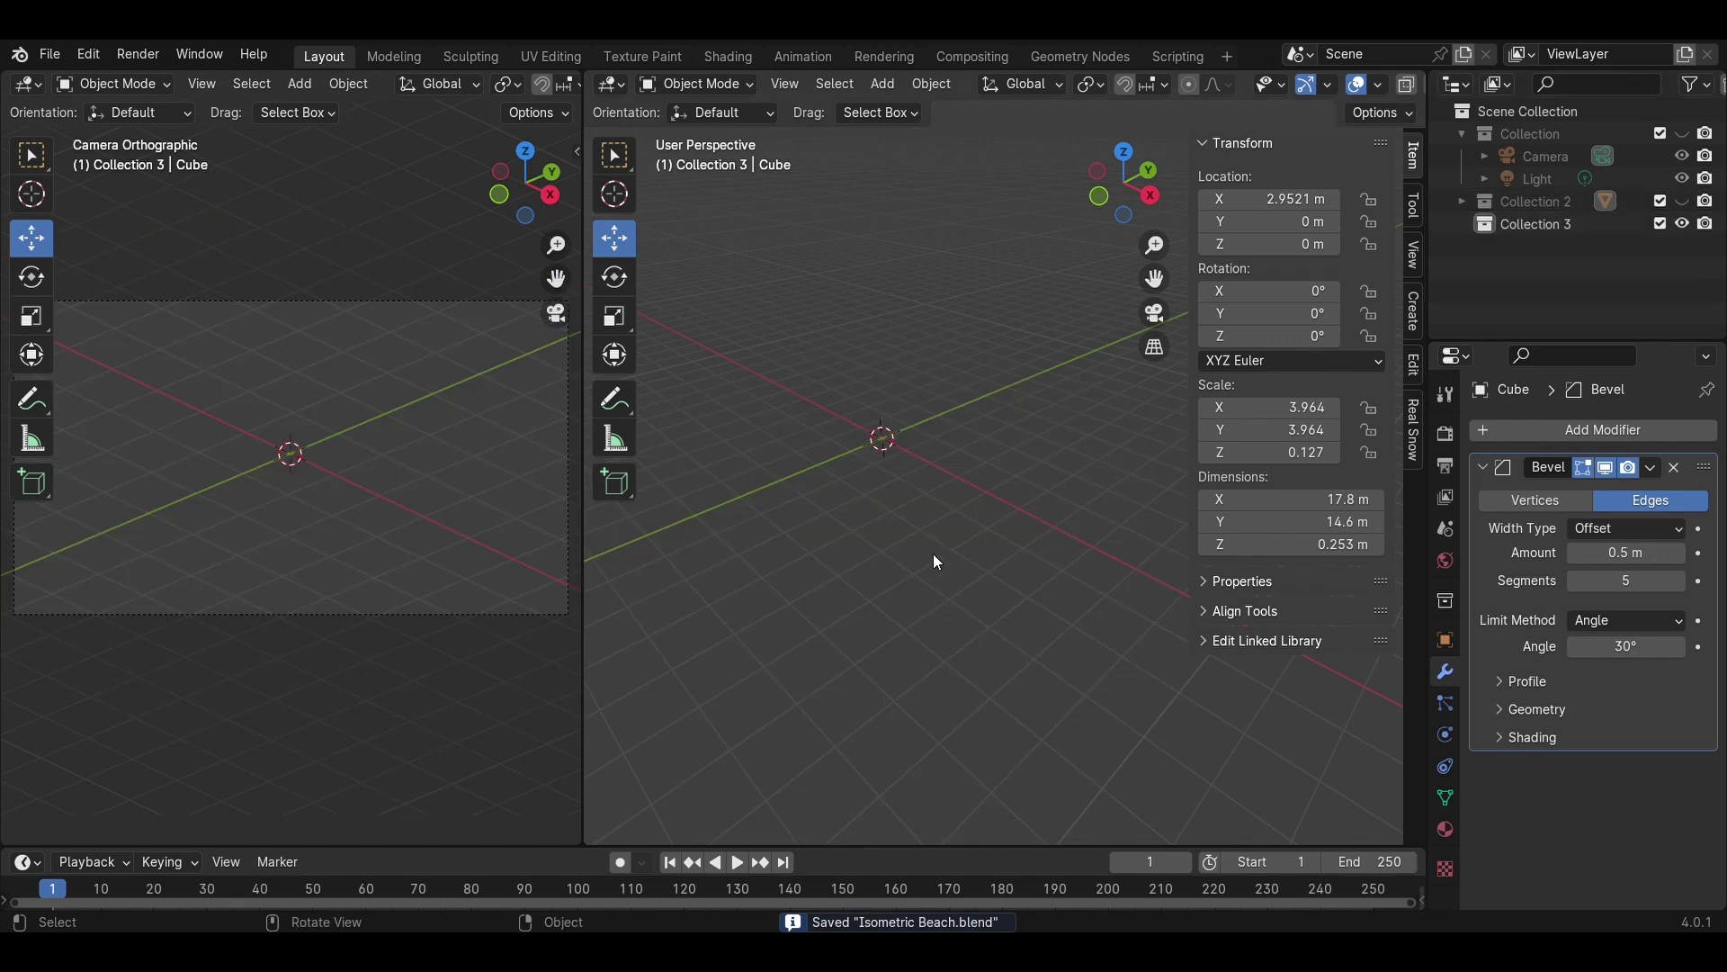
- Add a cube mesh at the world origin and scale it down uniformly to about 0.38 m
key(shift+a)
mouse_move(935, 459)
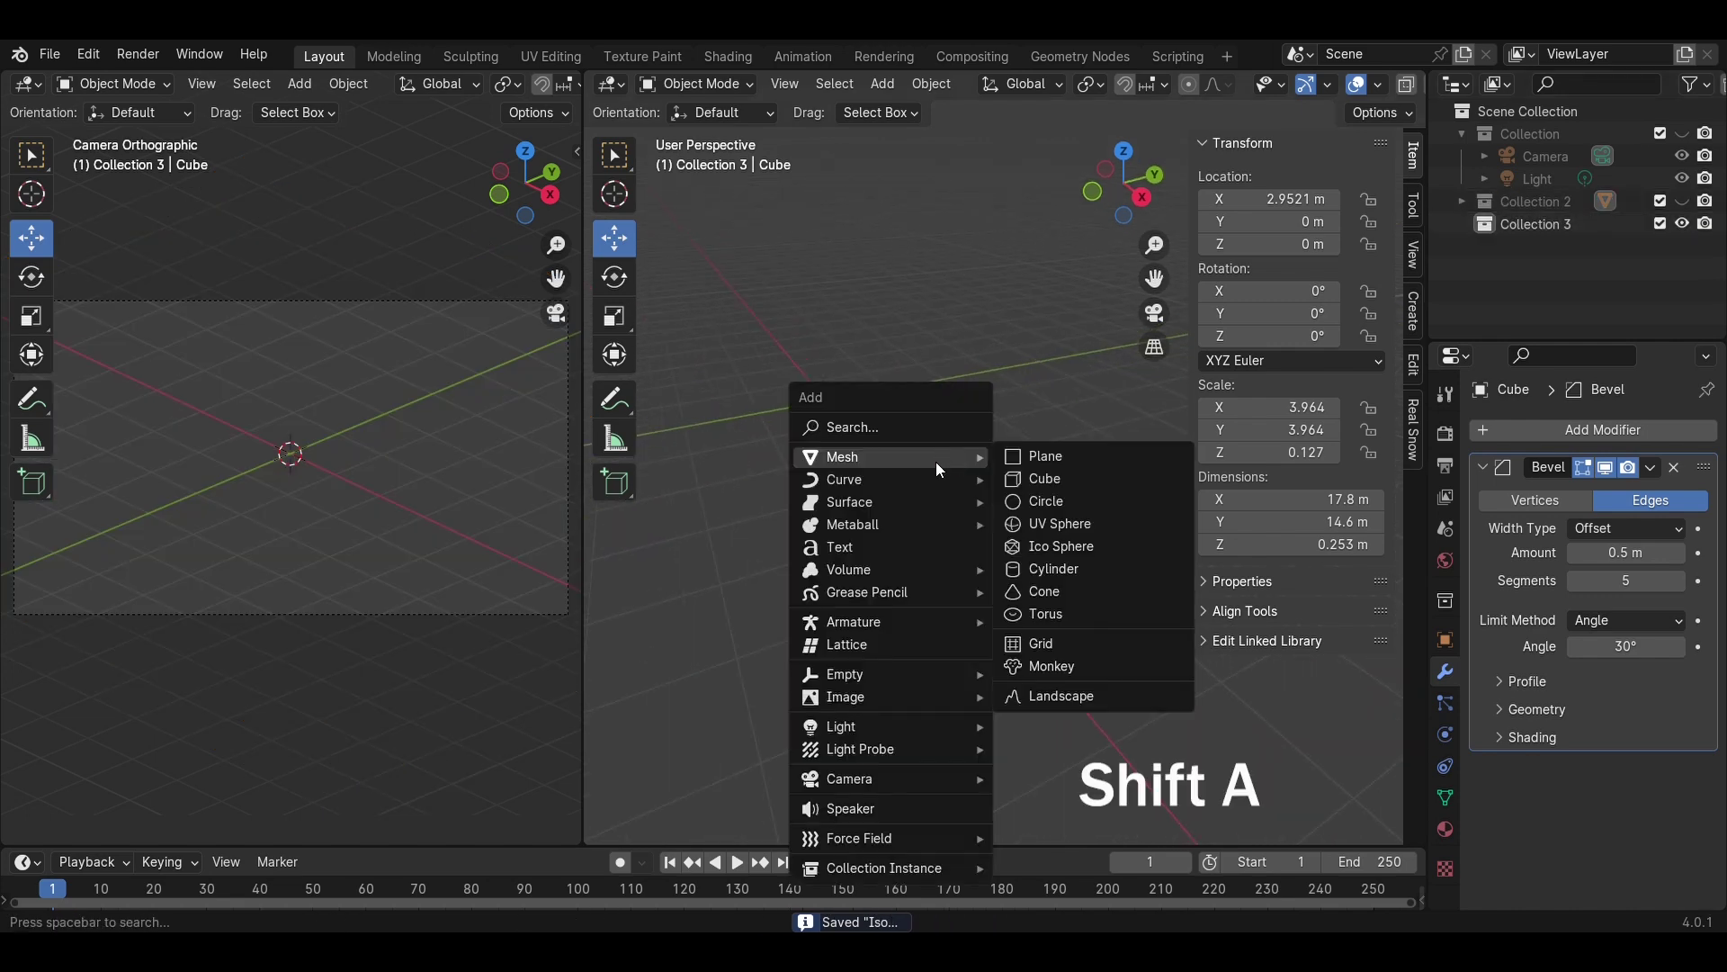
click(1062, 474)
key(s)
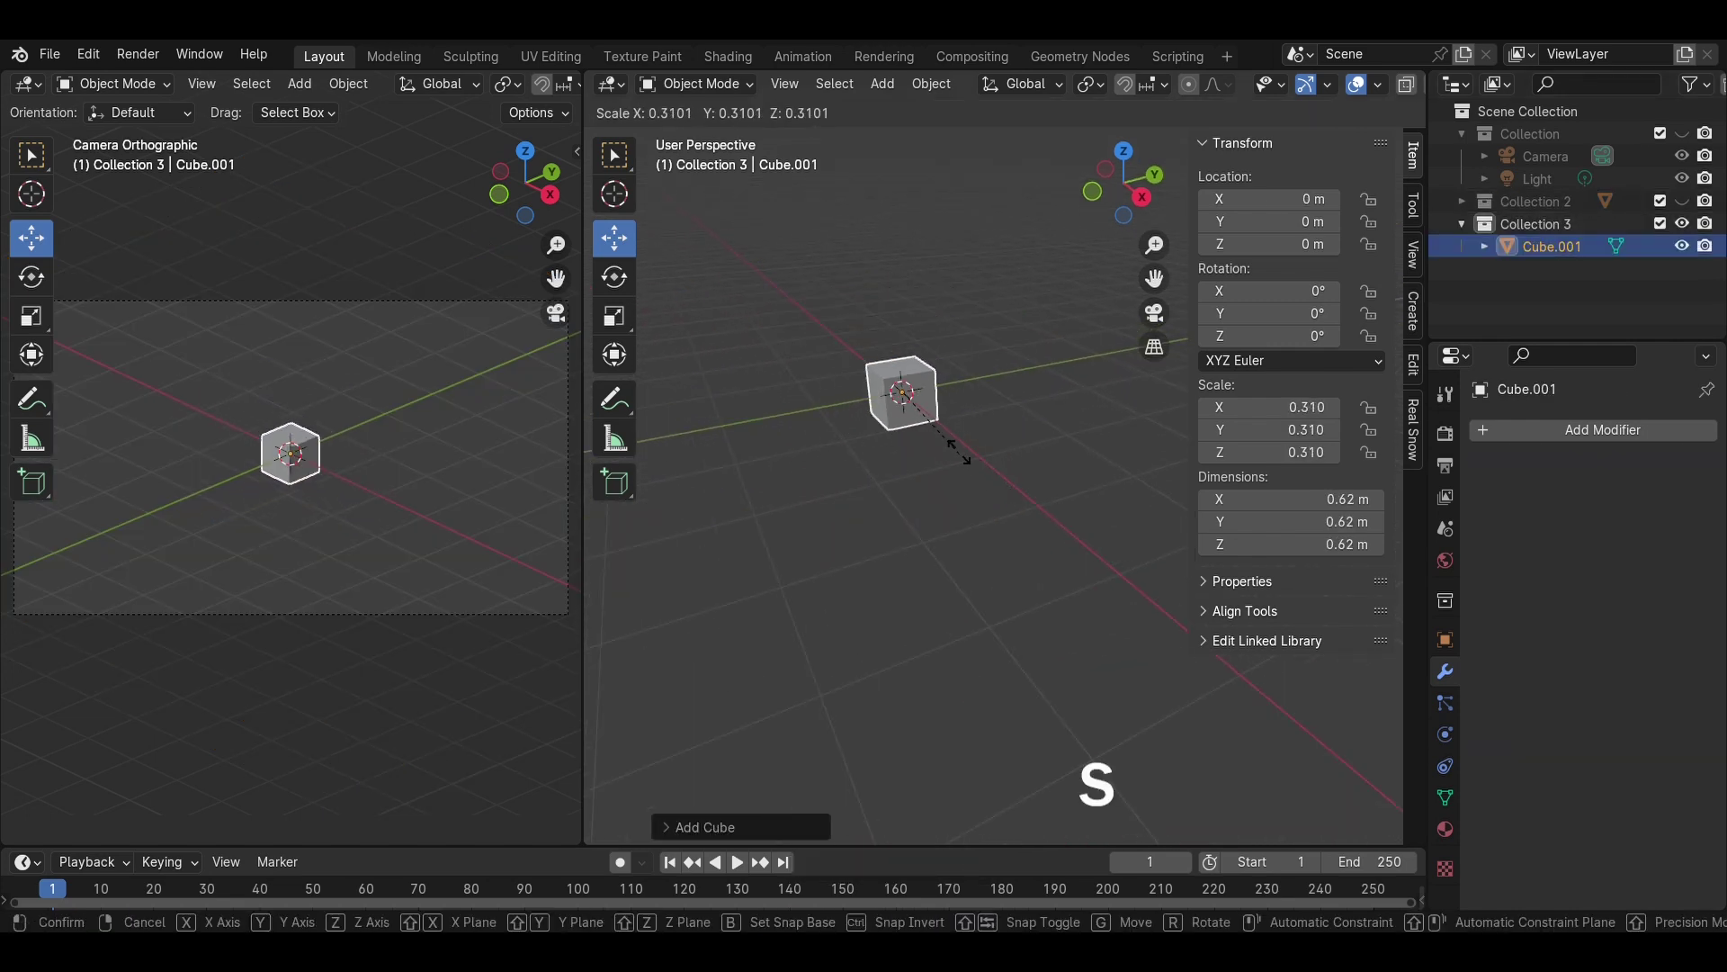
click(1303, 537)
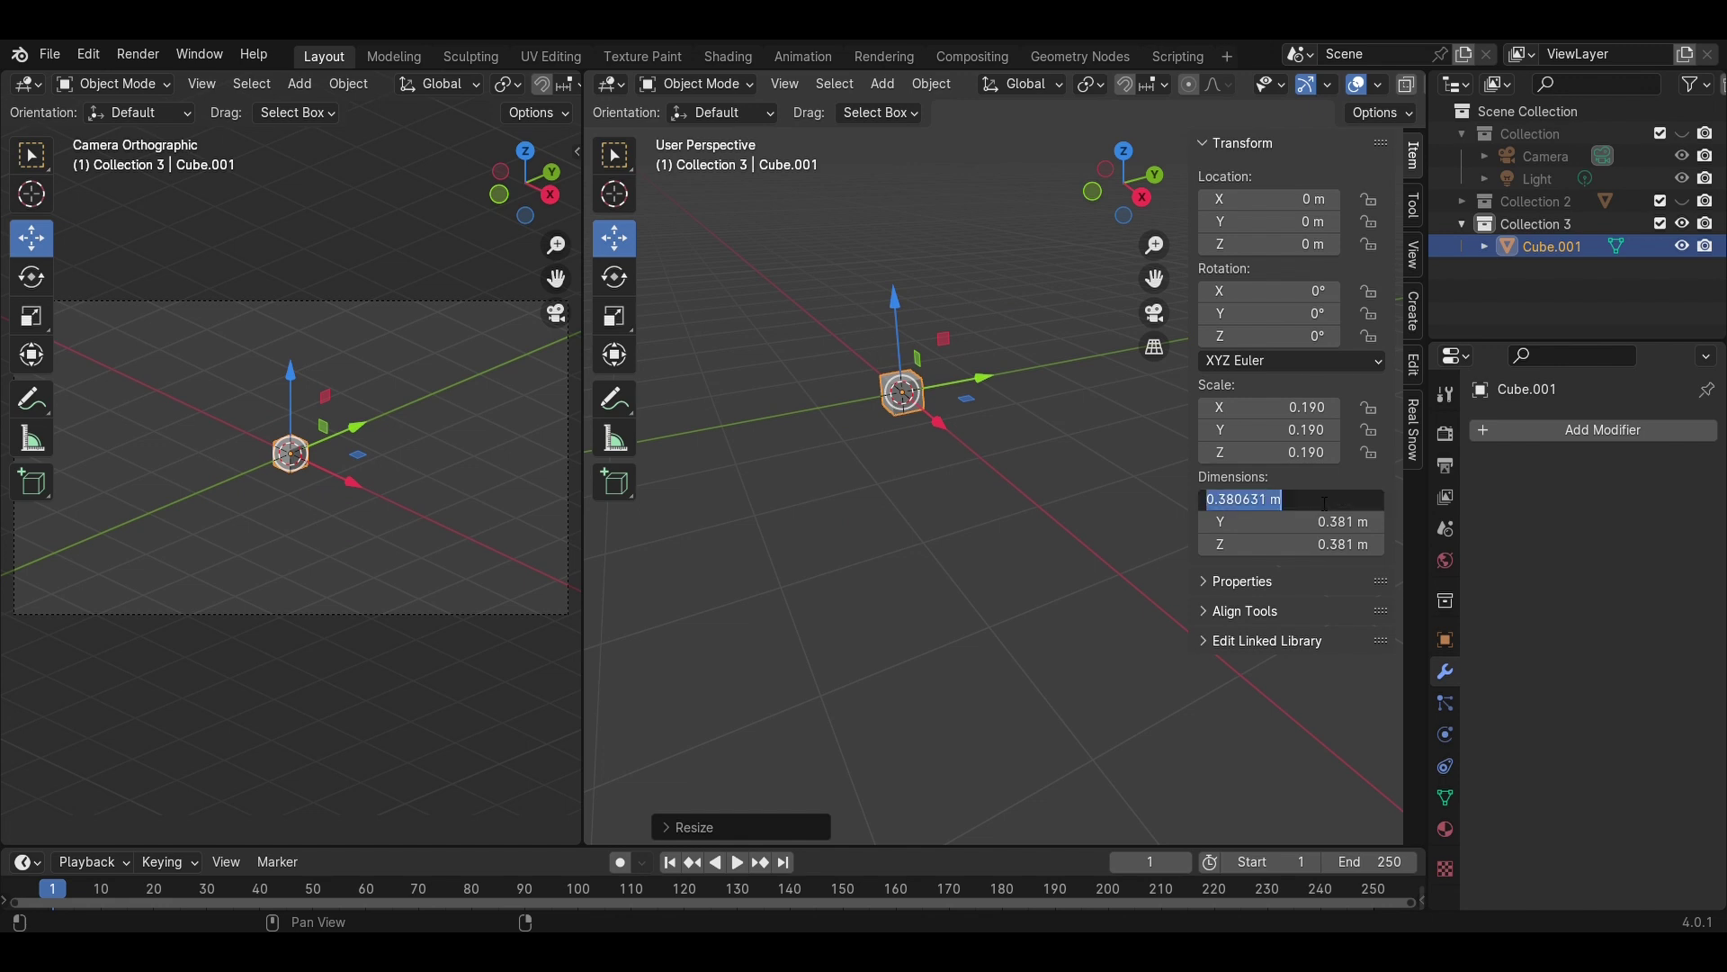
- Set the cube's X, Y and Z dimensions to 0.2 m each
click(1325, 504)
text(0.2)
key(Return)
click(1291, 531)
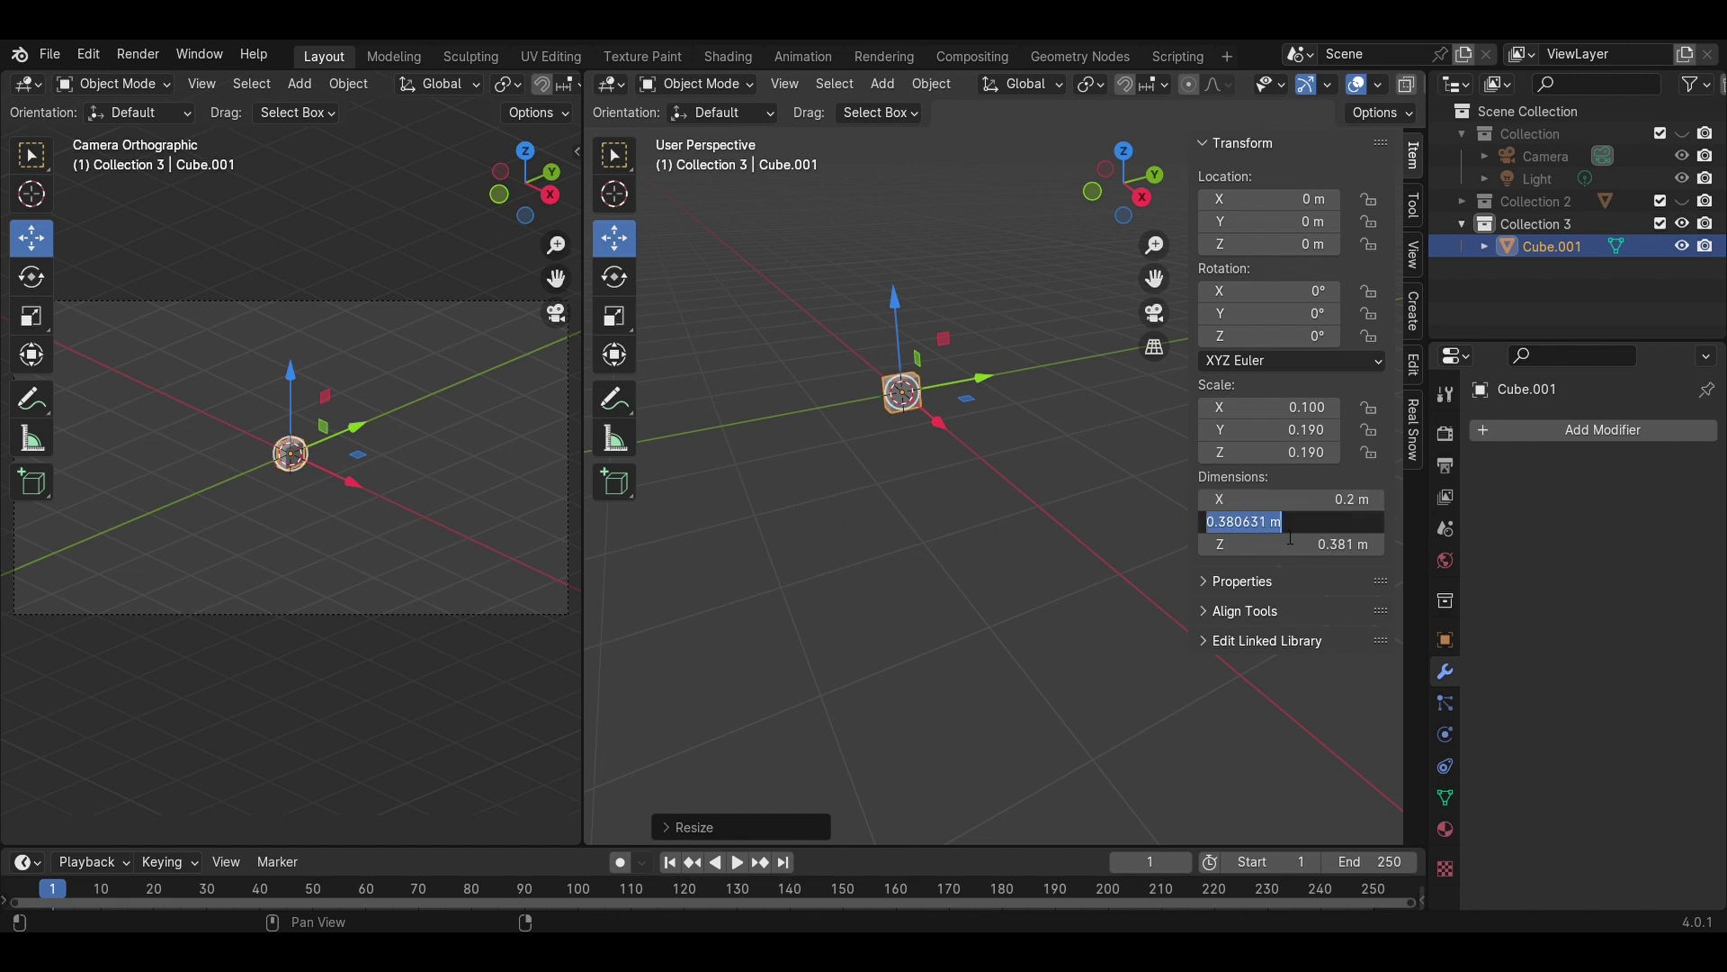
text(0.2)
key(Return)
click(1293, 545)
text(0.)
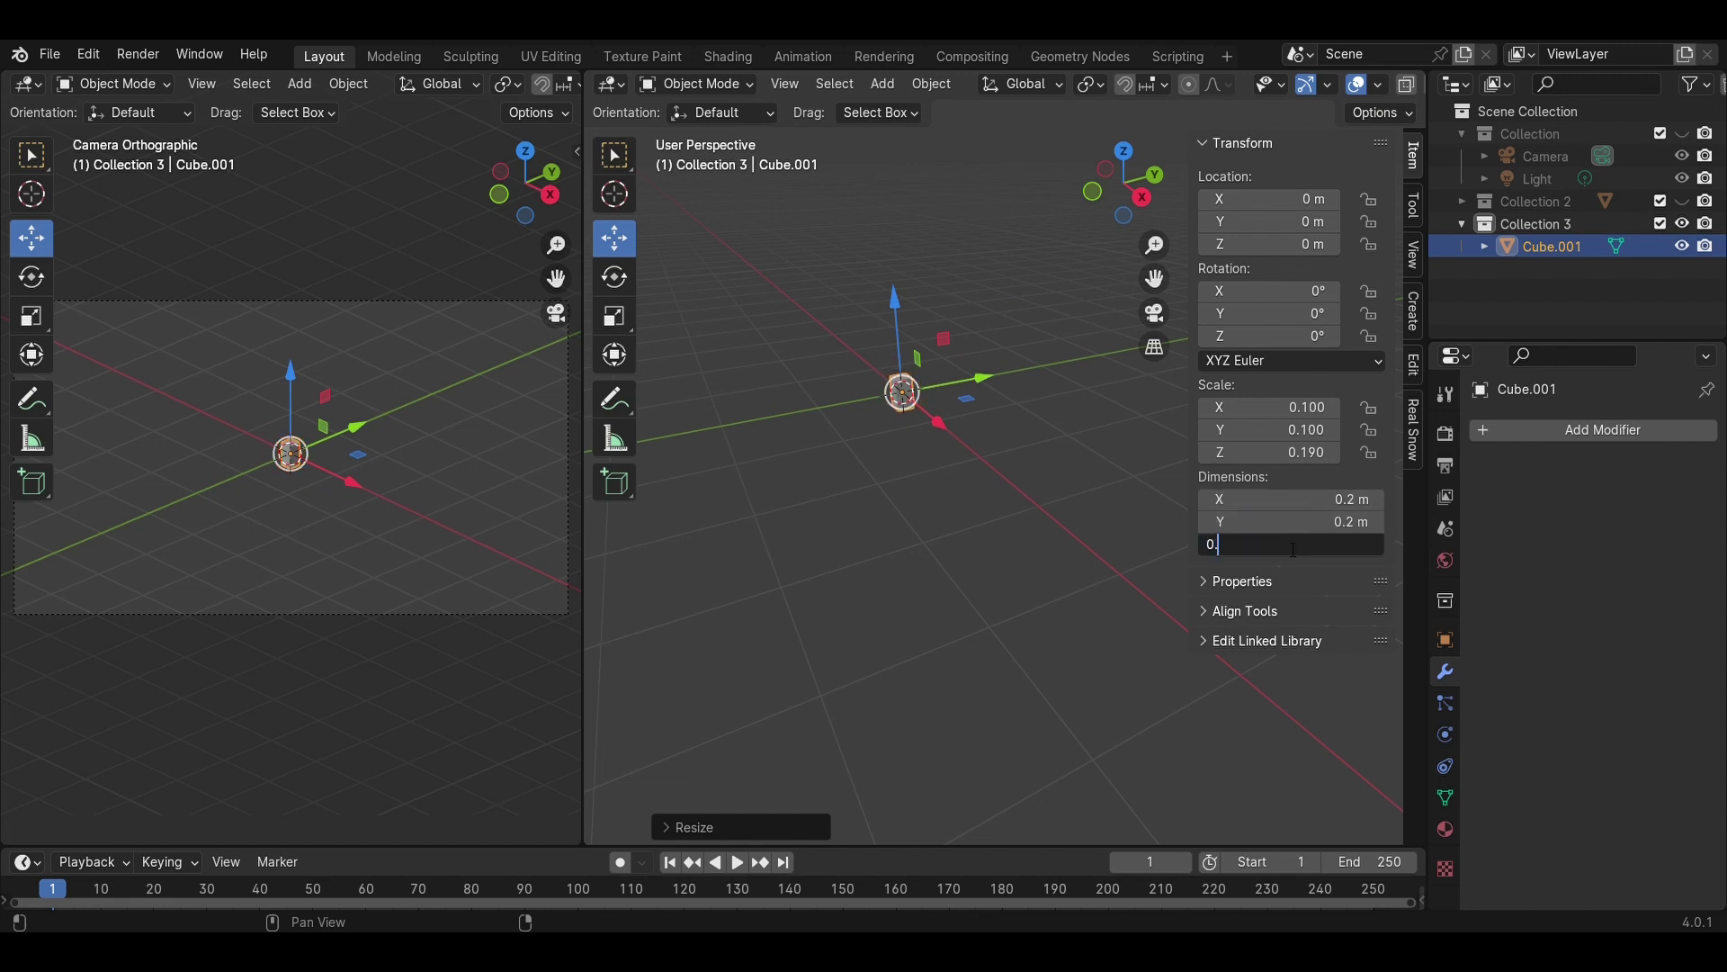
text(2)
key(Return)
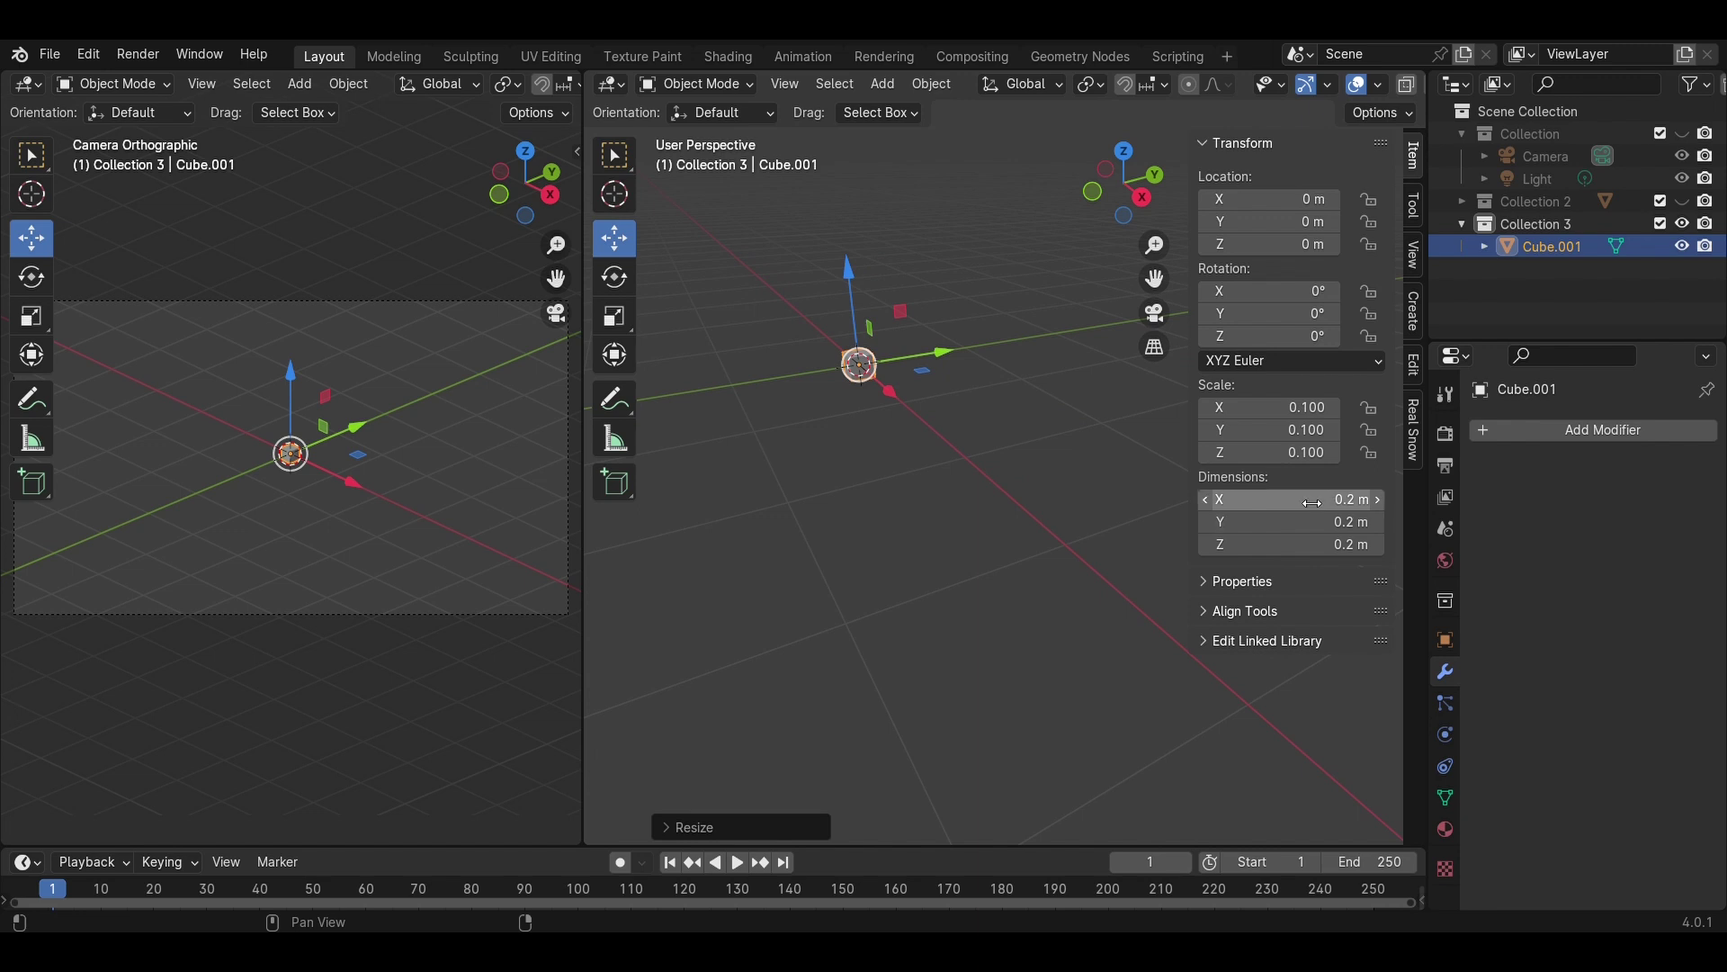
- Stretch the small cube into a long bar by setting its Y dimension to 4 m
drag(1312, 502, 1385, 523)
key(ctrl+z)
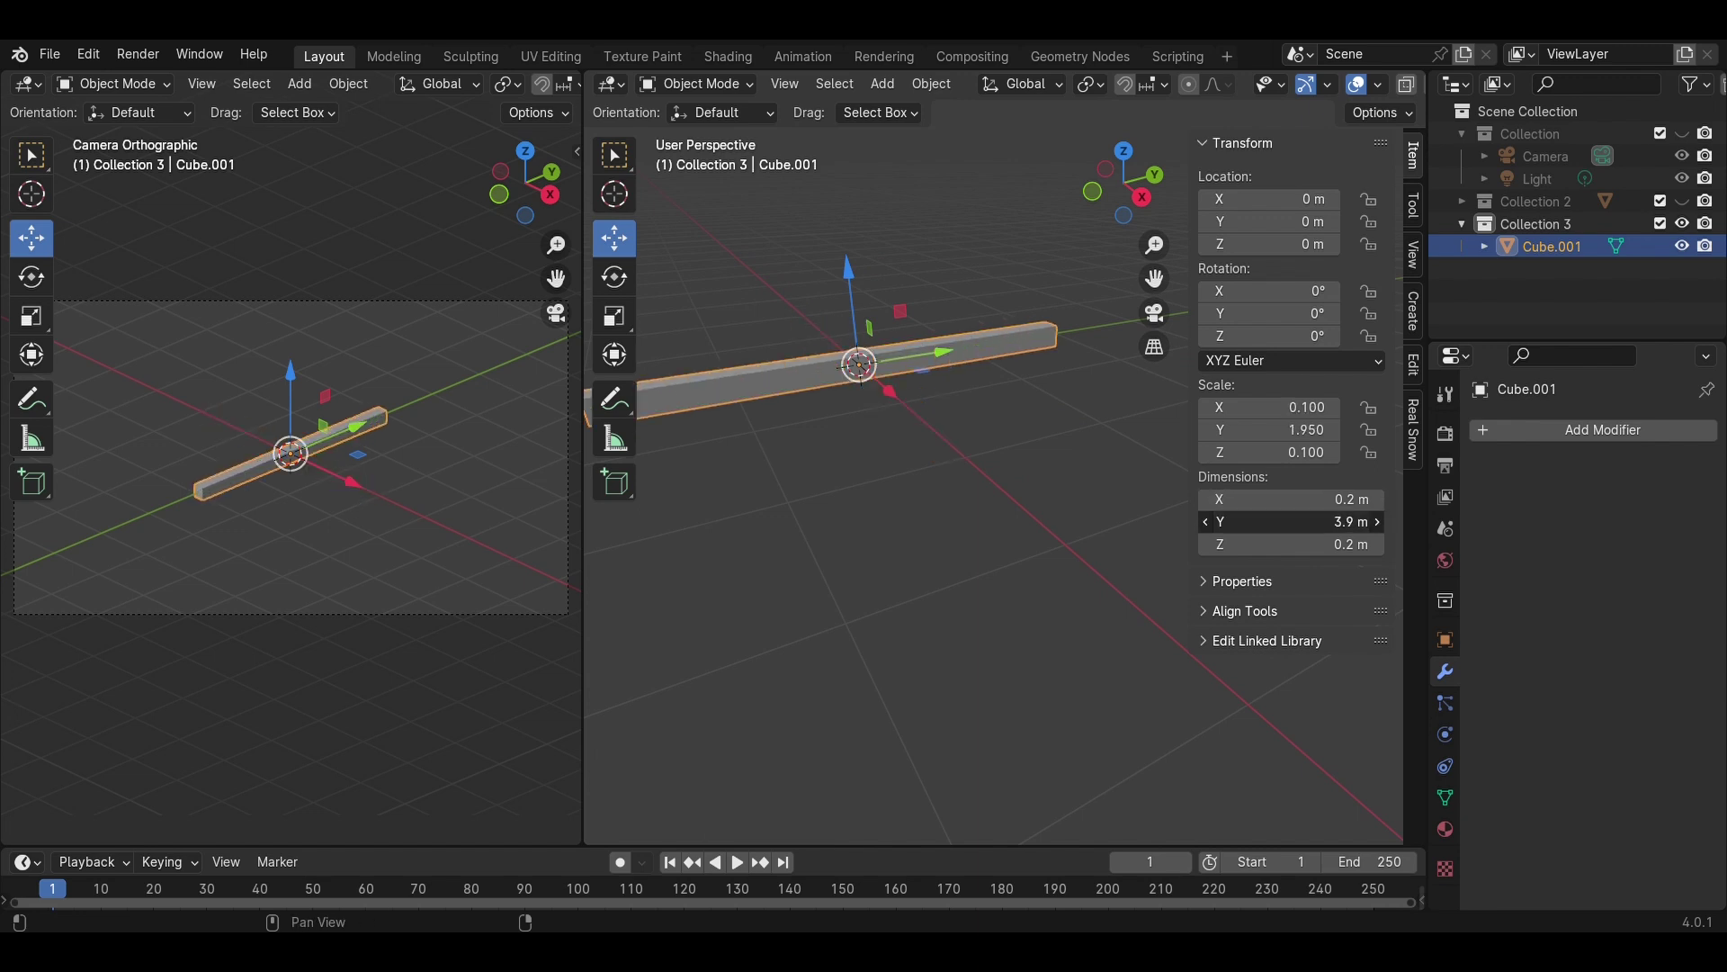
click(1301, 529)
text(4)
key(Return)
scroll(1009, 481, down, 3)
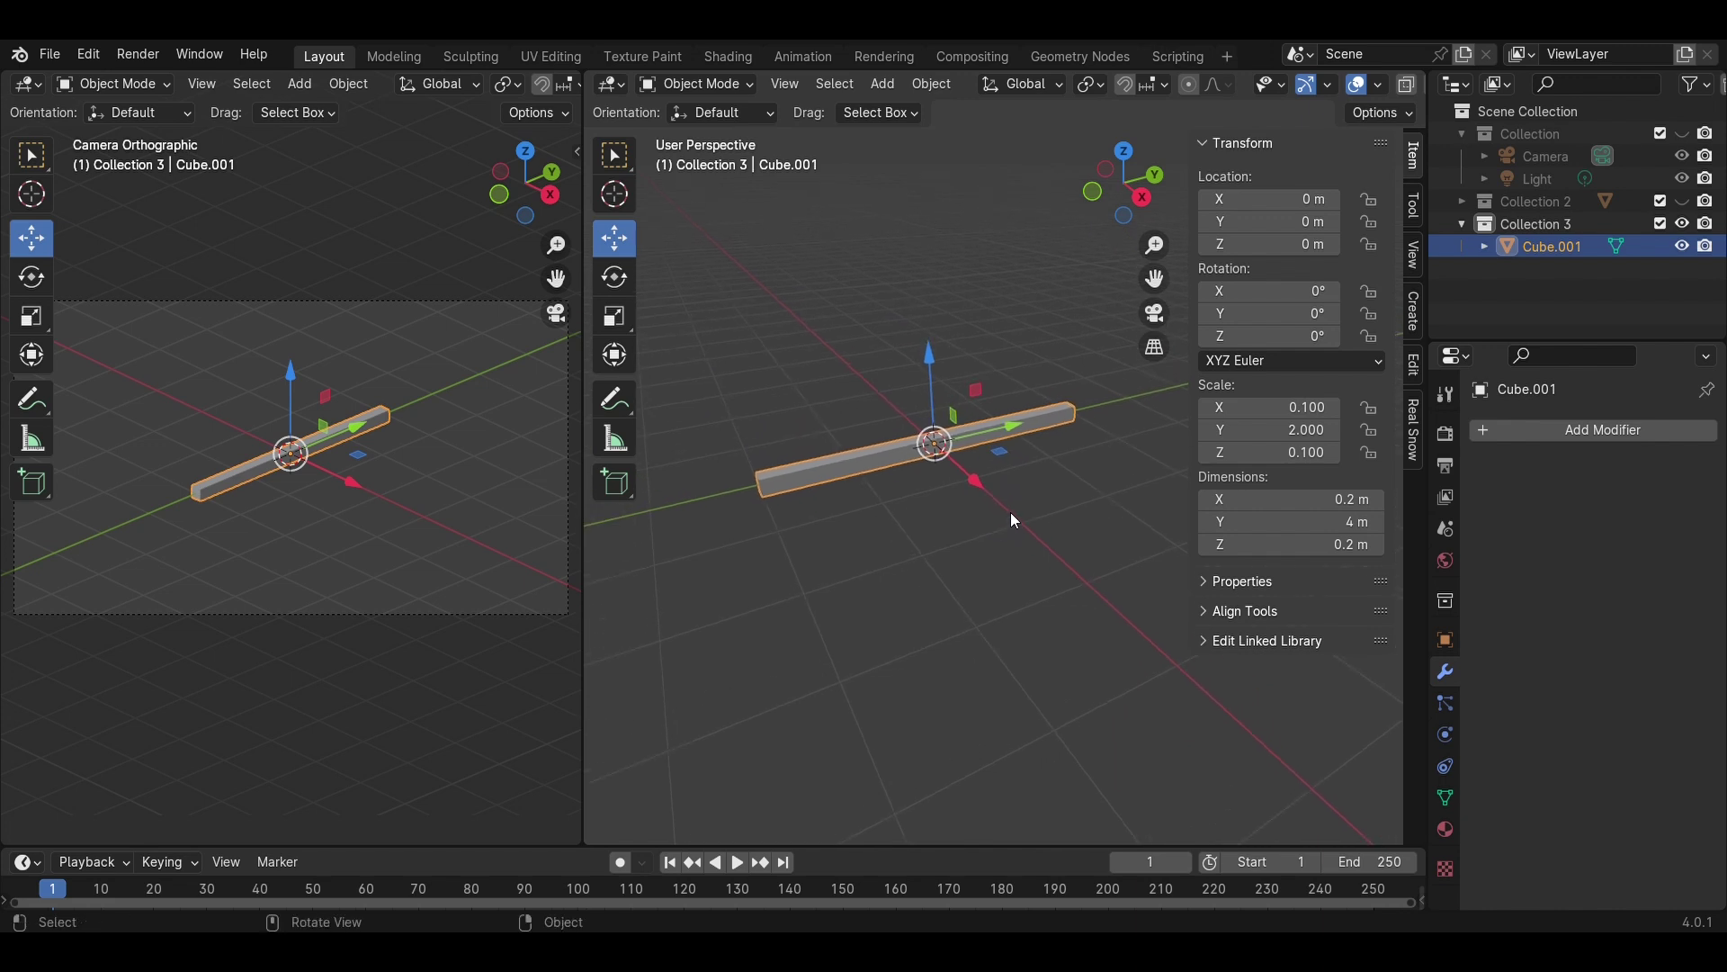
- Tilt the bar in the right side view and set its X rotation to 35°
scroll(1014, 520, up, 1)
click(1146, 200)
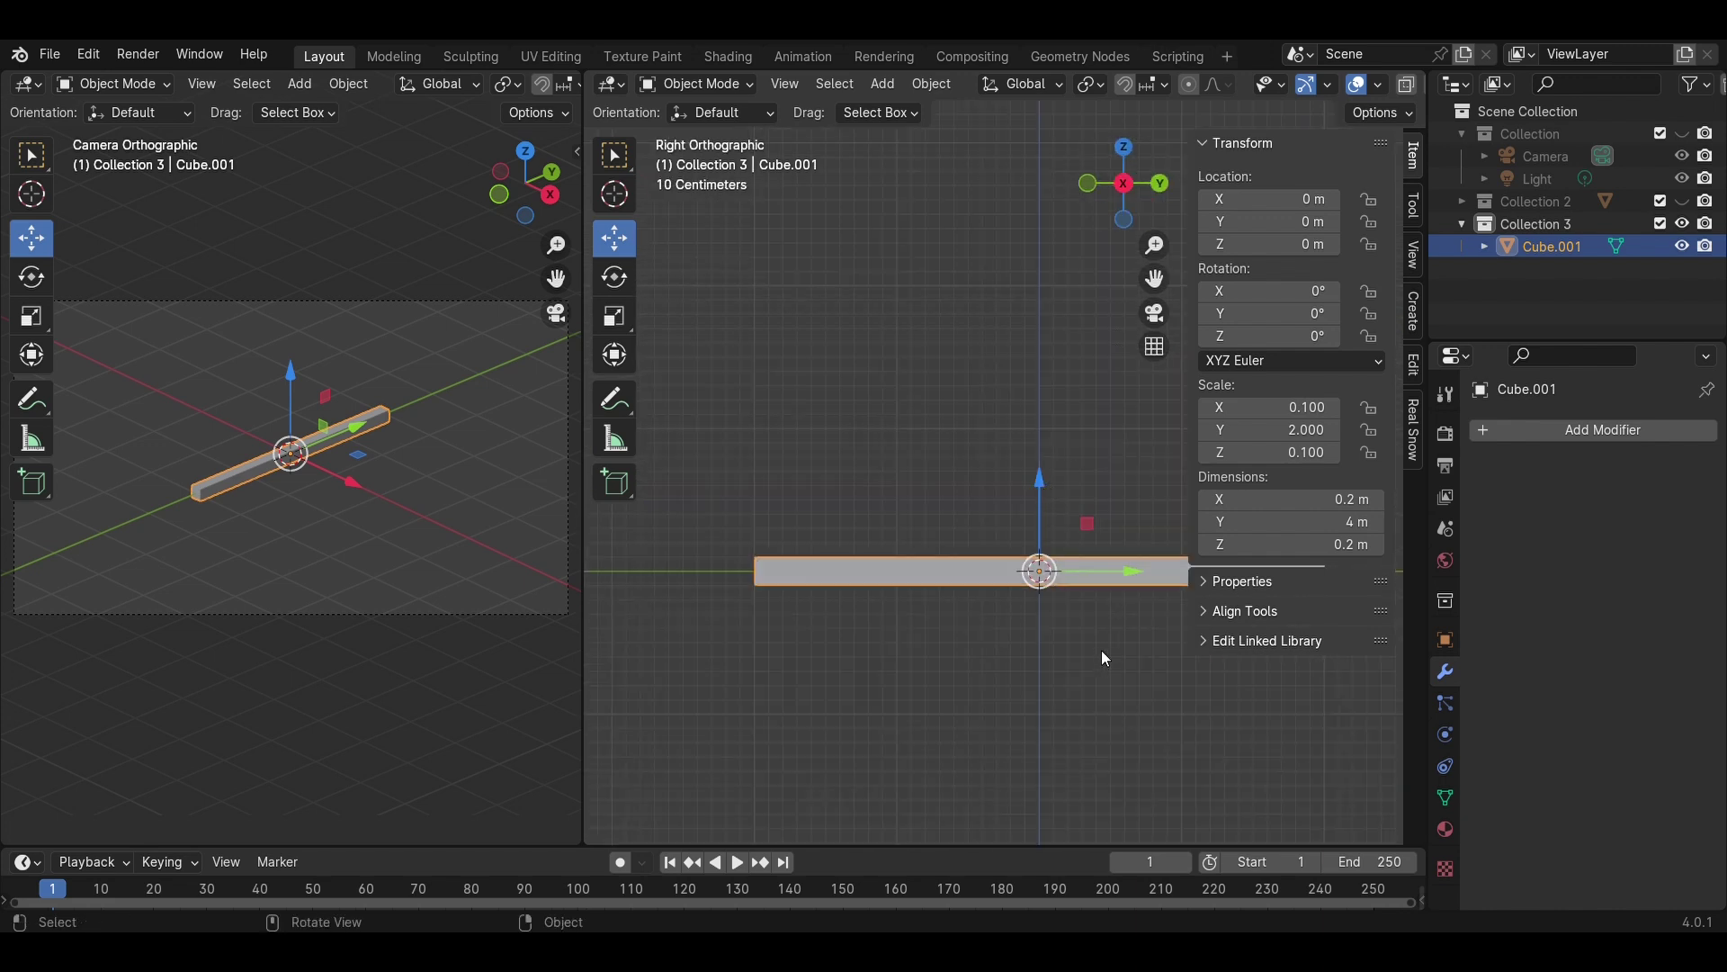
key(r)
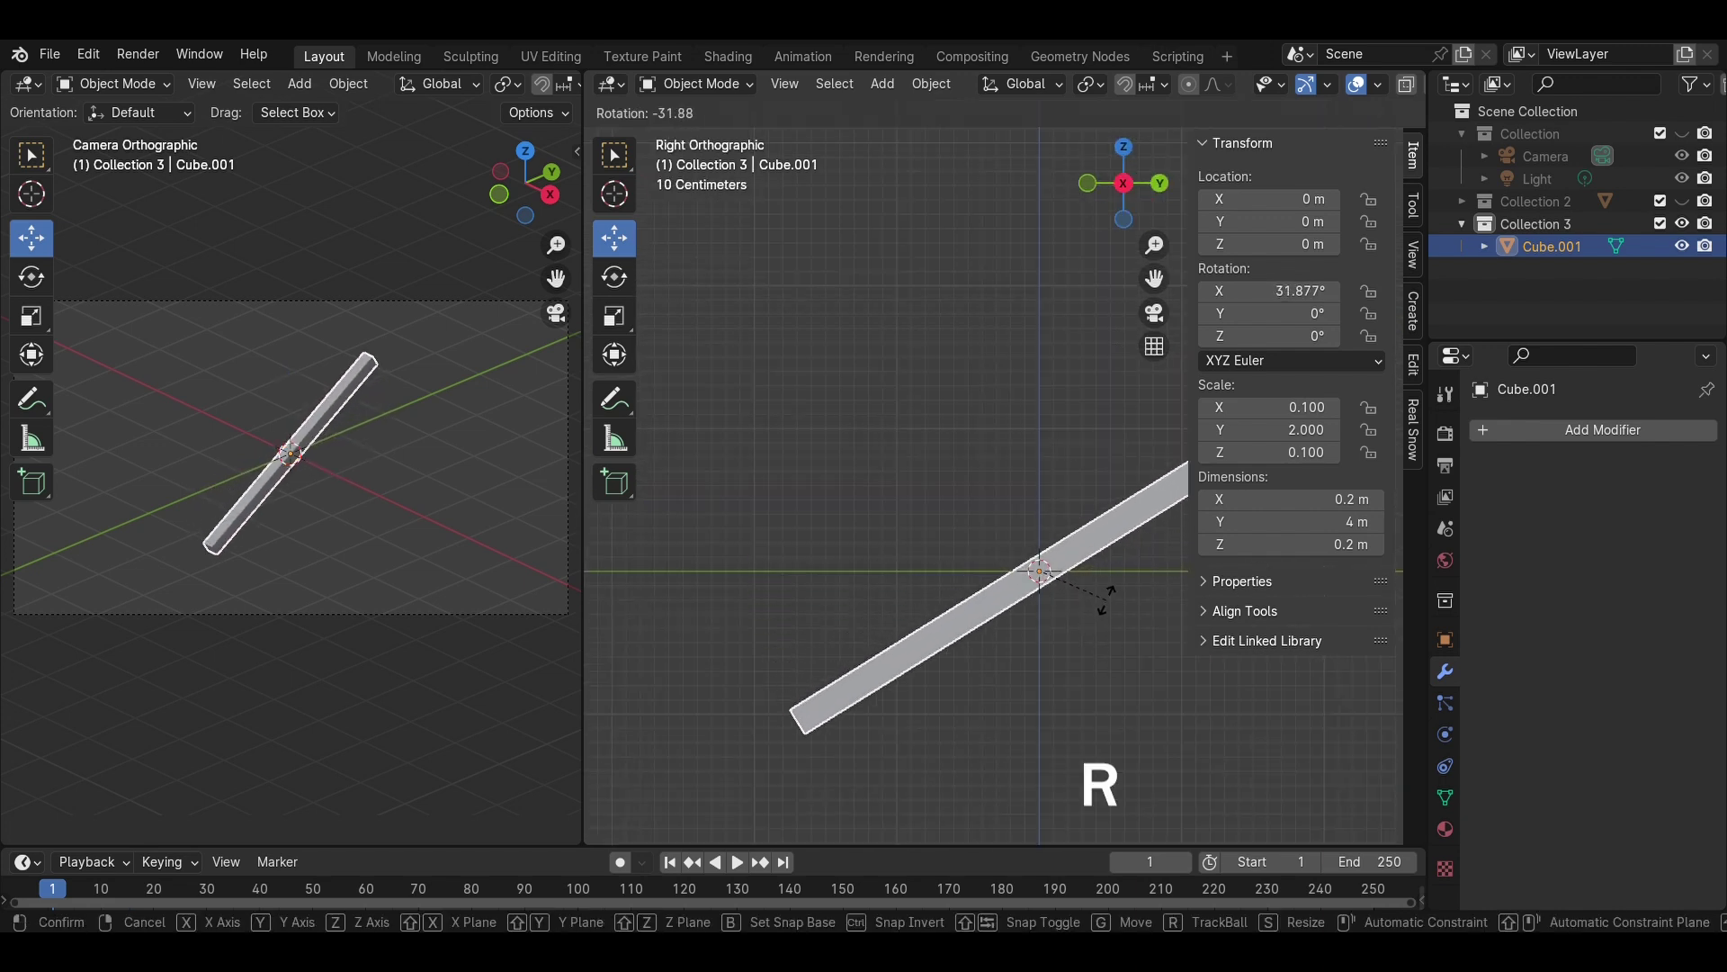
click(1106, 601)
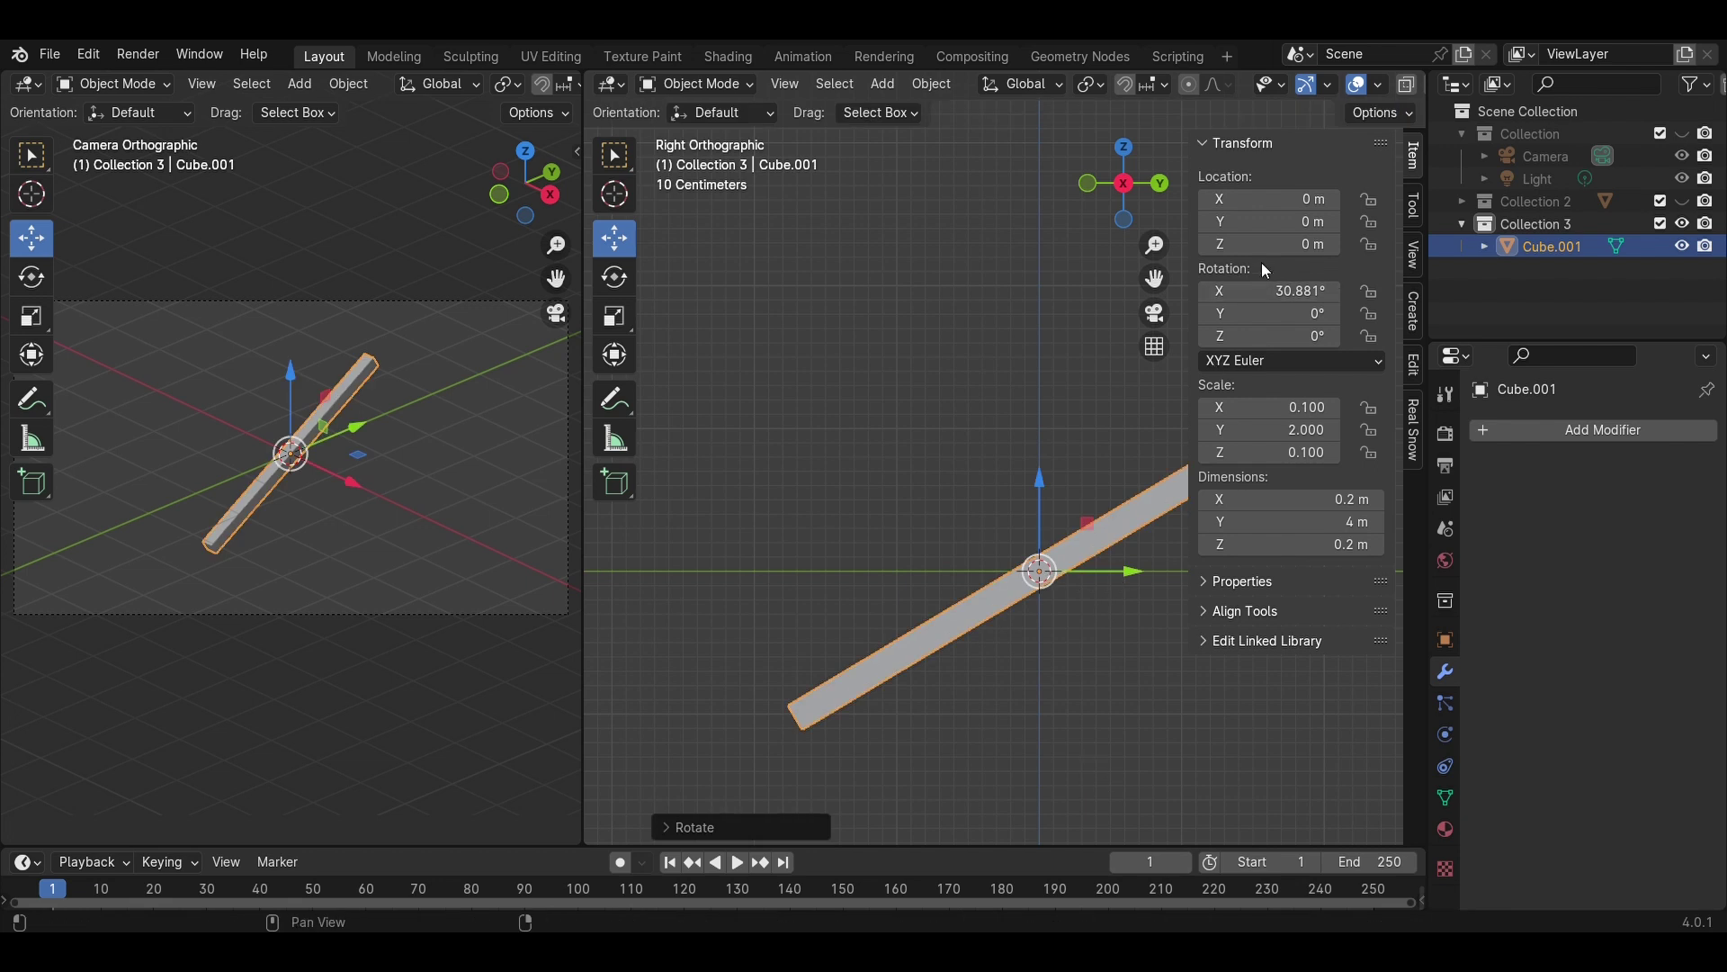
click(1284, 290)
text(35)
key(Return)
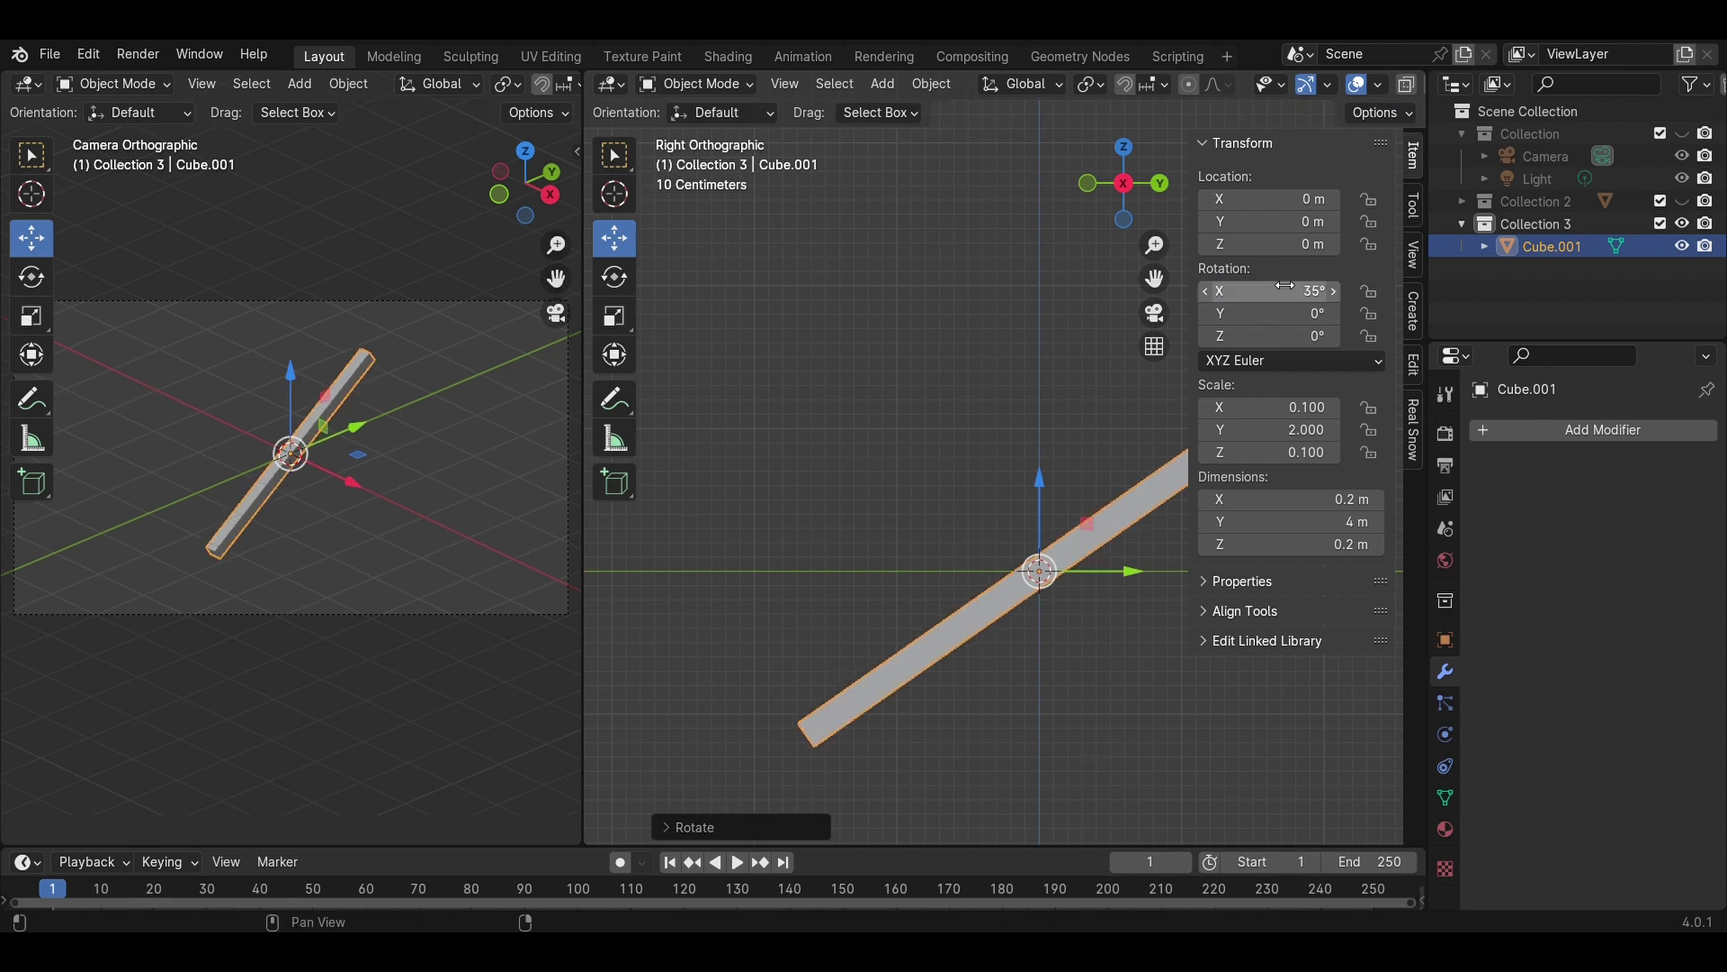
- Move the tilted bar along the X axis to about -1.21 m
click(962, 387)
scroll(930, 482, down, 2)
middle_drag(935, 486, 1197, 590)
scroll(943, 542, down, 4)
click(915, 508)
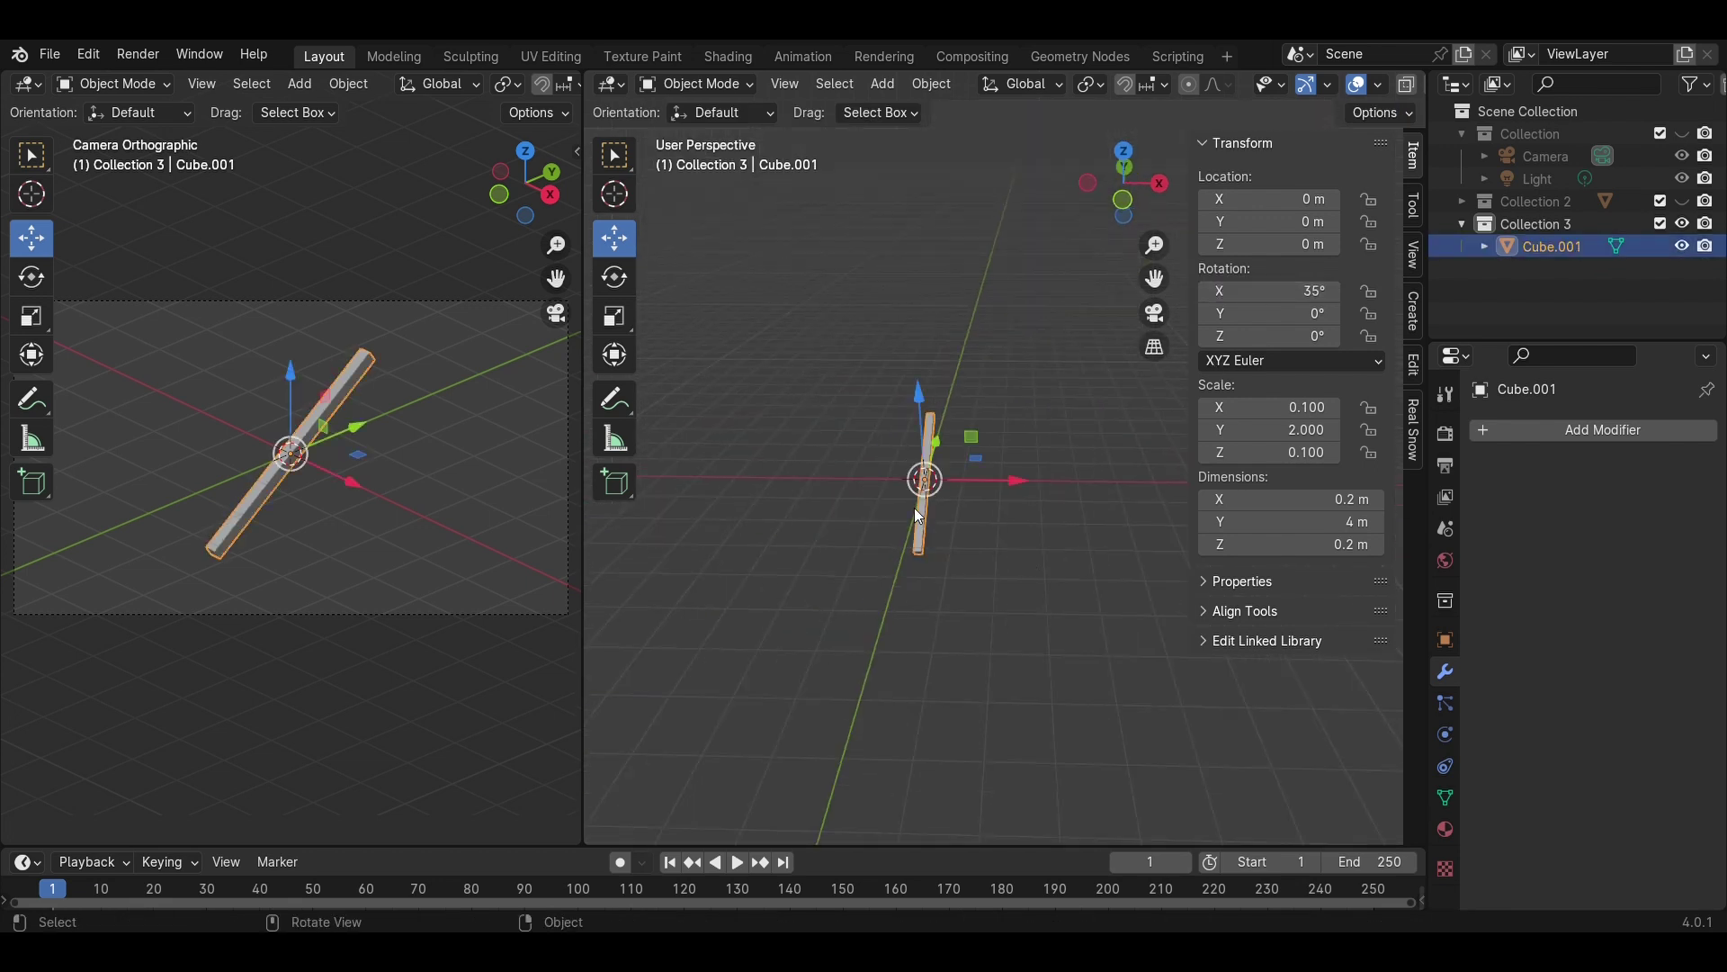
scroll(915, 507, up, 4)
drag(930, 500, 833, 502)
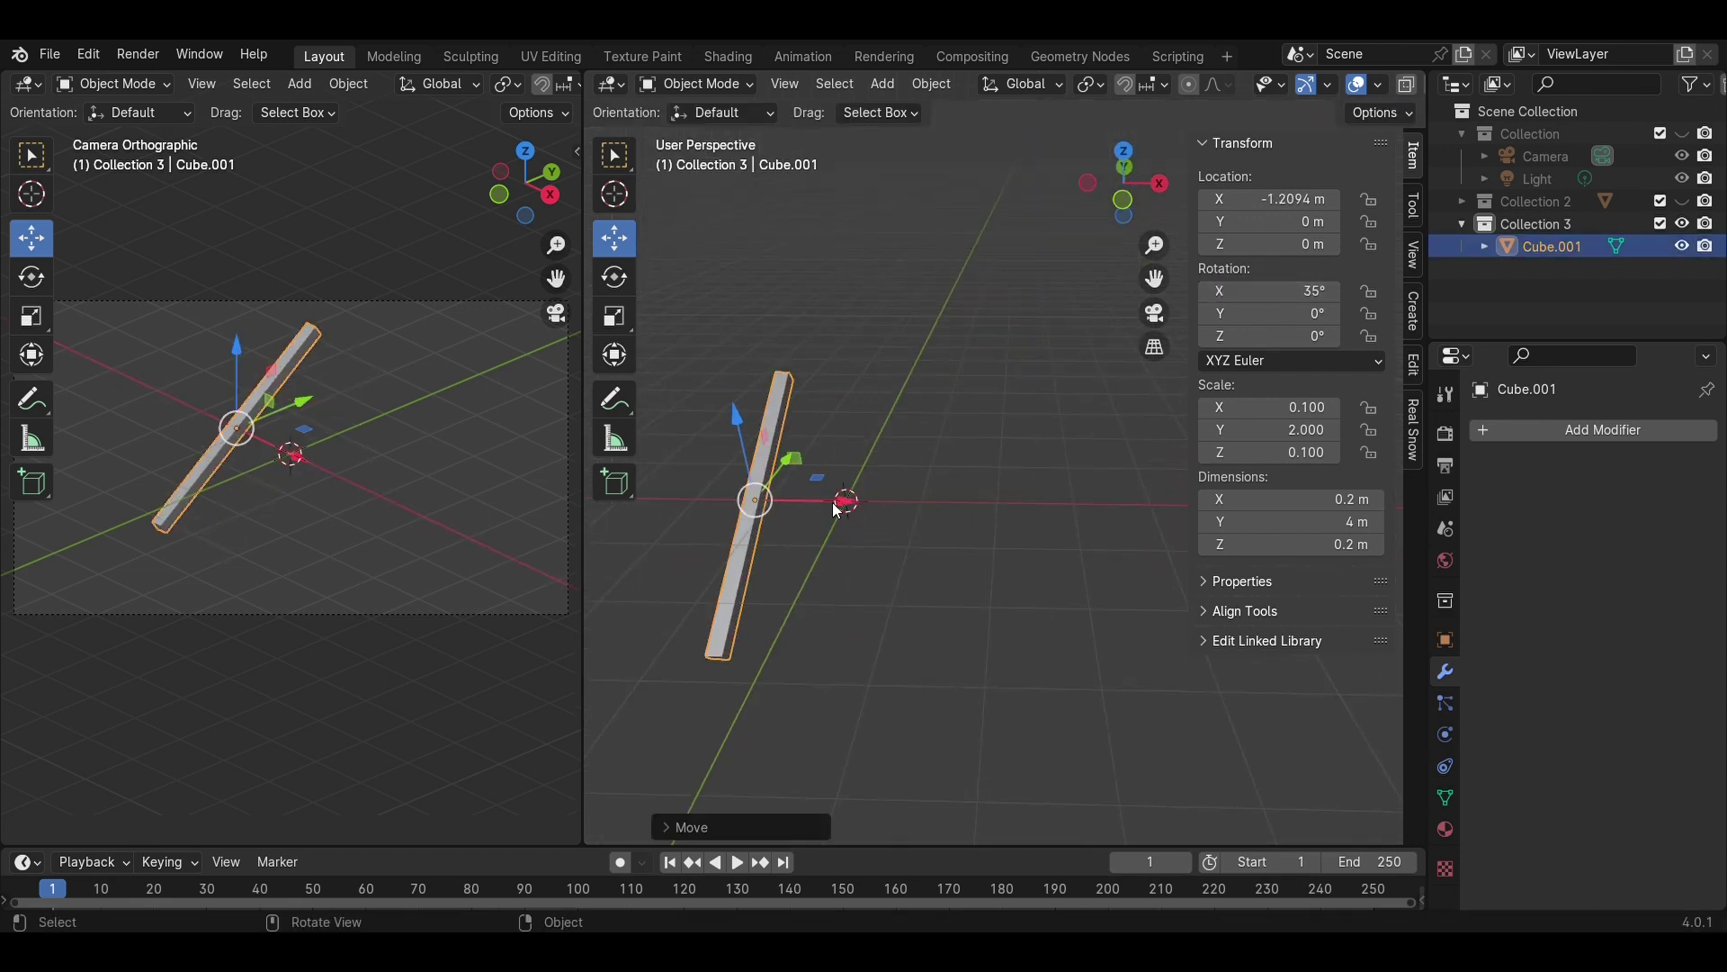
- Add an Array modifier to the bar with a count of 2 and a relative X offset factor of 10
click(1581, 435)
mouse_move(1525, 424)
click(1326, 432)
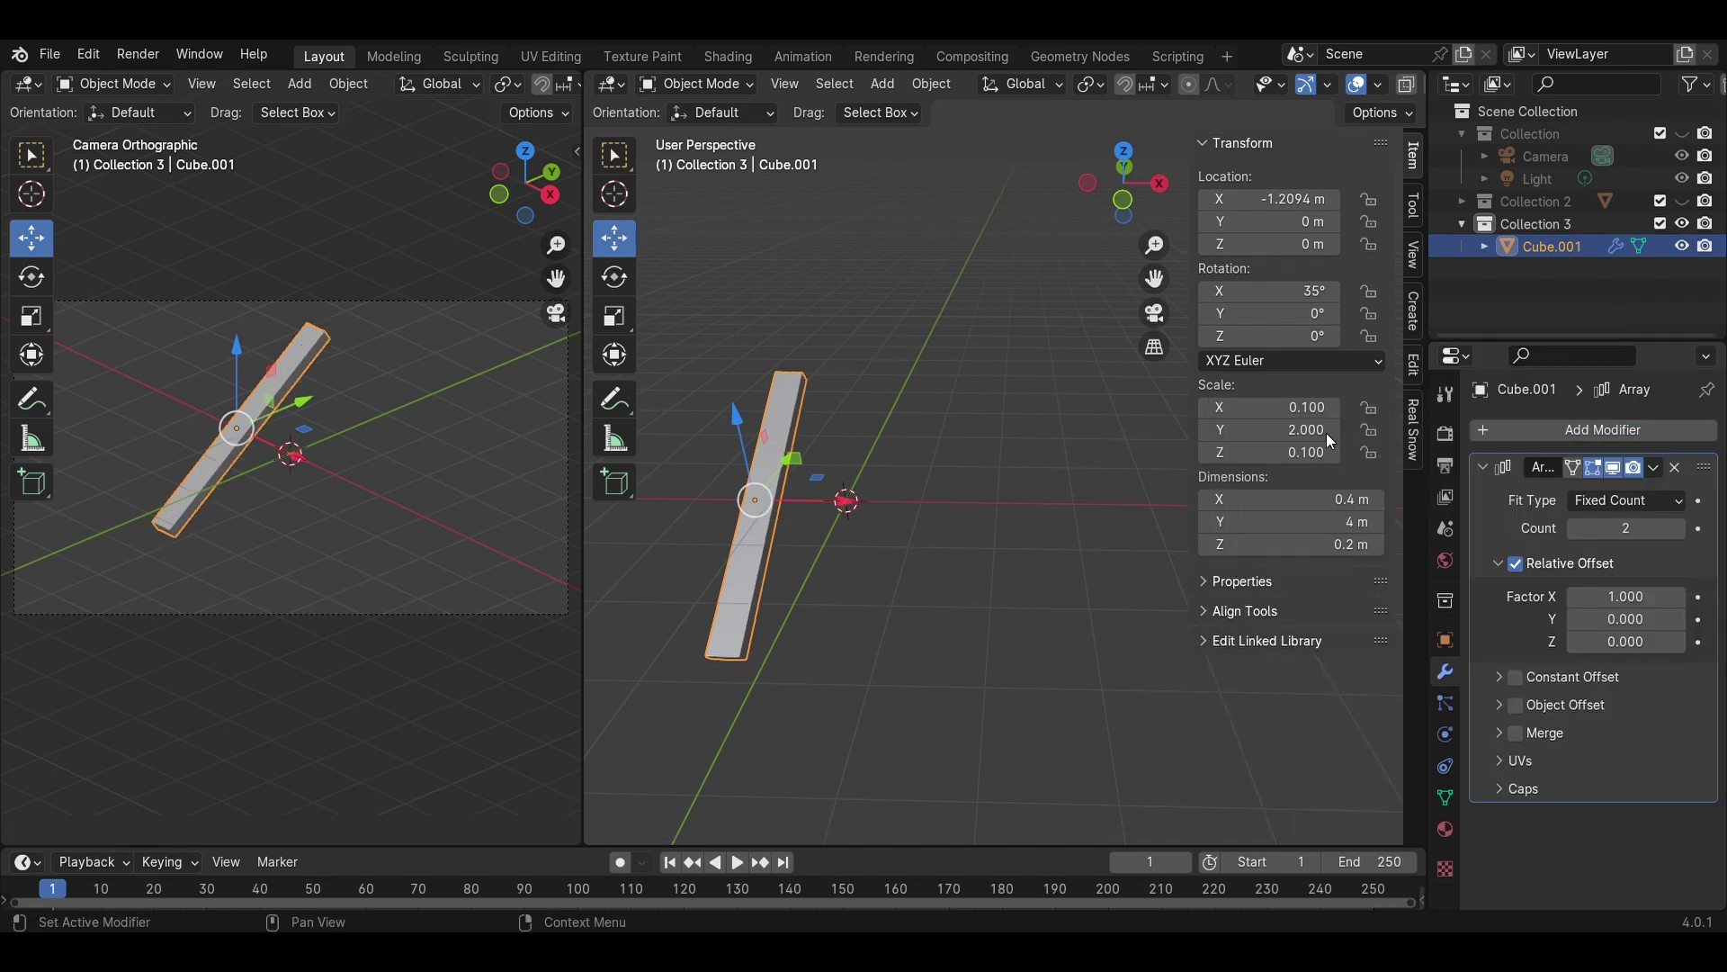
drag(1632, 607, 1696, 606)
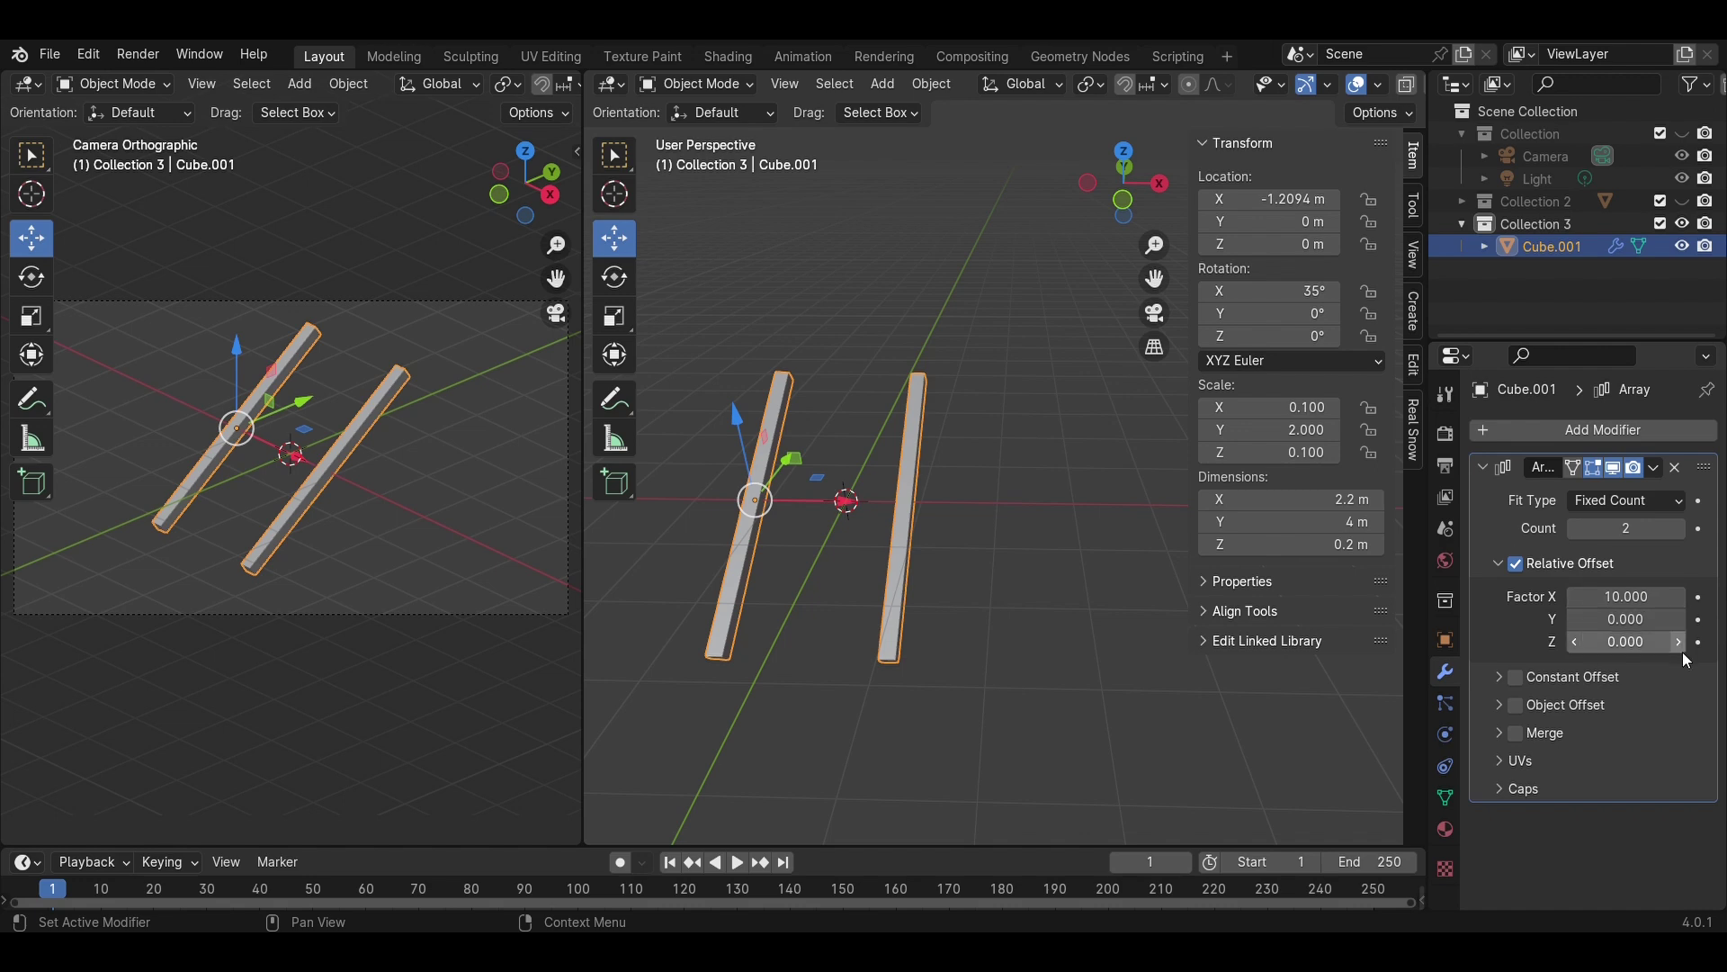
- Duplicate the arrayed bars in the right side view and shift the copy along Y to about 0.74 m
click(1054, 585)
middle_drag(1051, 580, 918, 248)
click(1076, 470)
click(1125, 187)
scroll(1070, 479, up, 3)
scroll(1026, 429, down, 3)
key(shift+d)
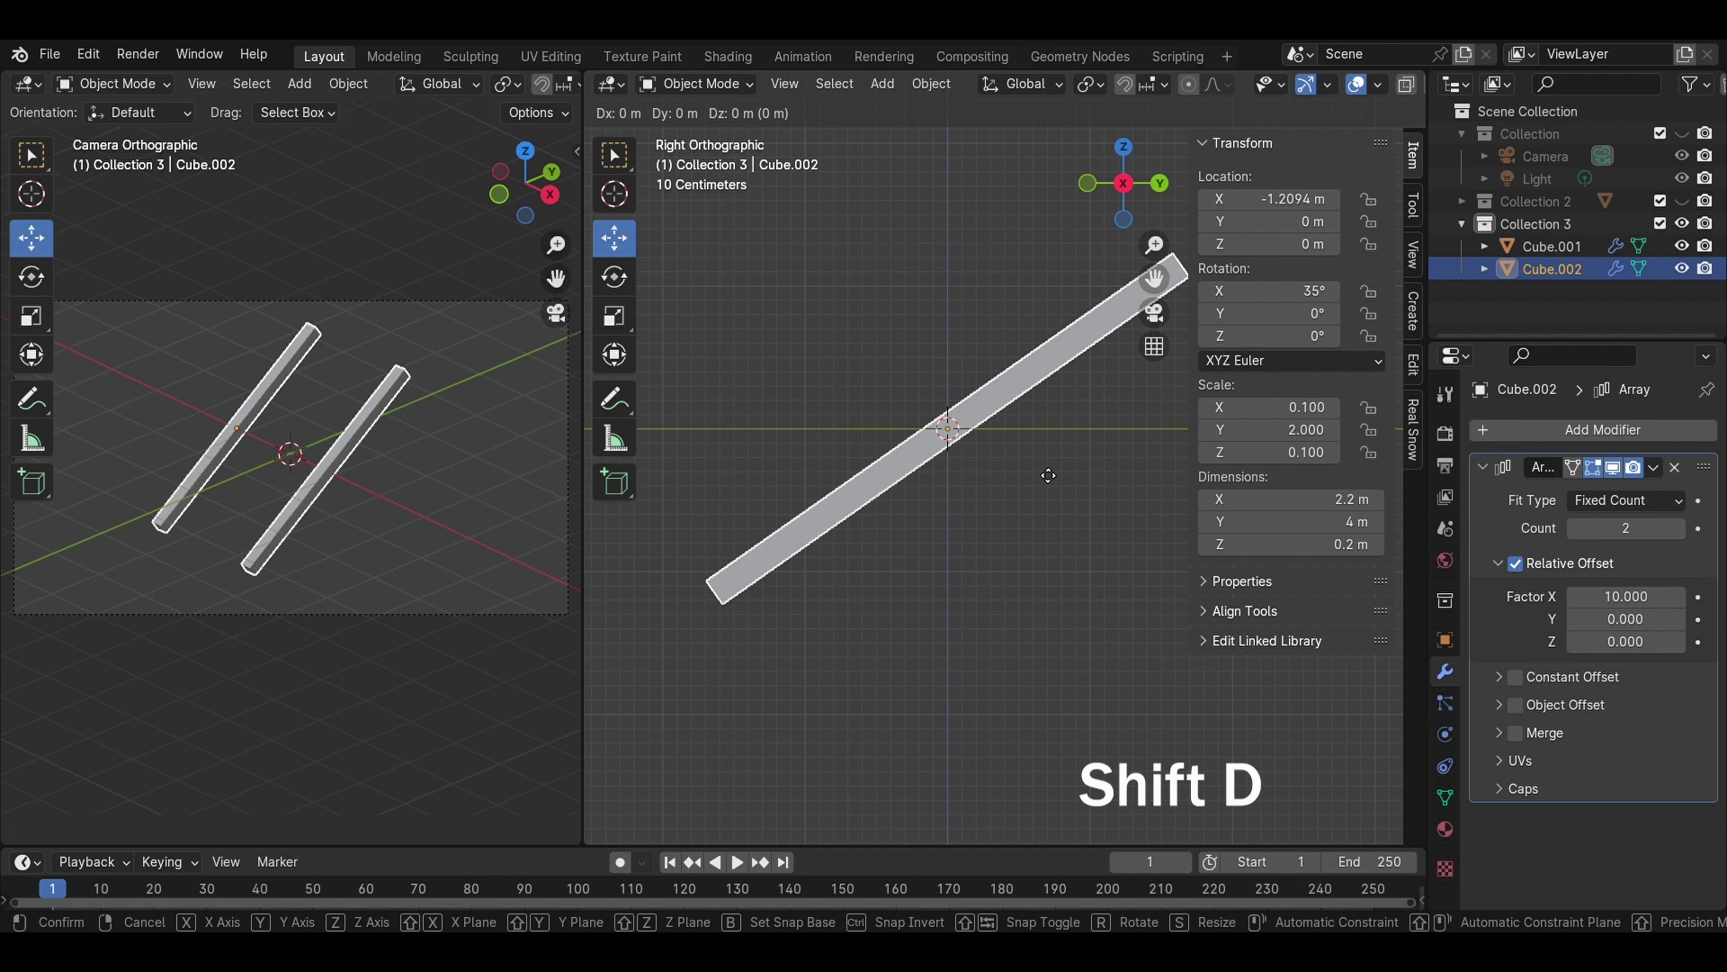
click(1147, 475)
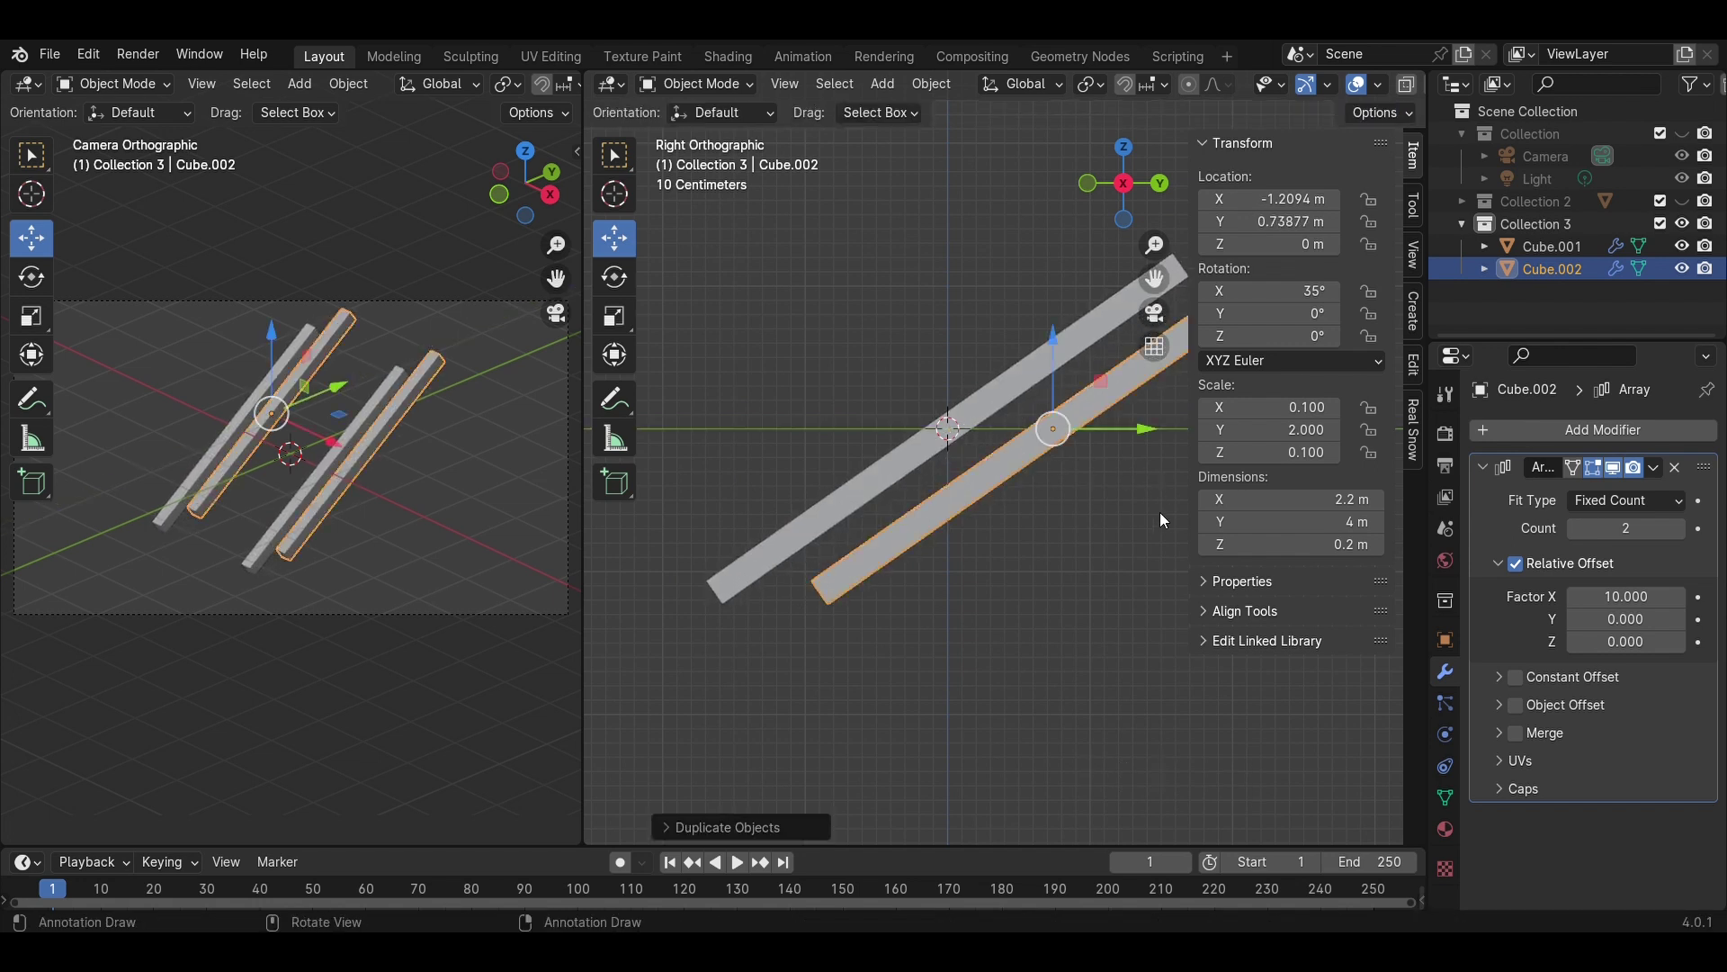
- Rotate the duplicated bars to about -37.7° around X and scale them down to about 2.6 m long
key(r)
click(996, 570)
key(s)
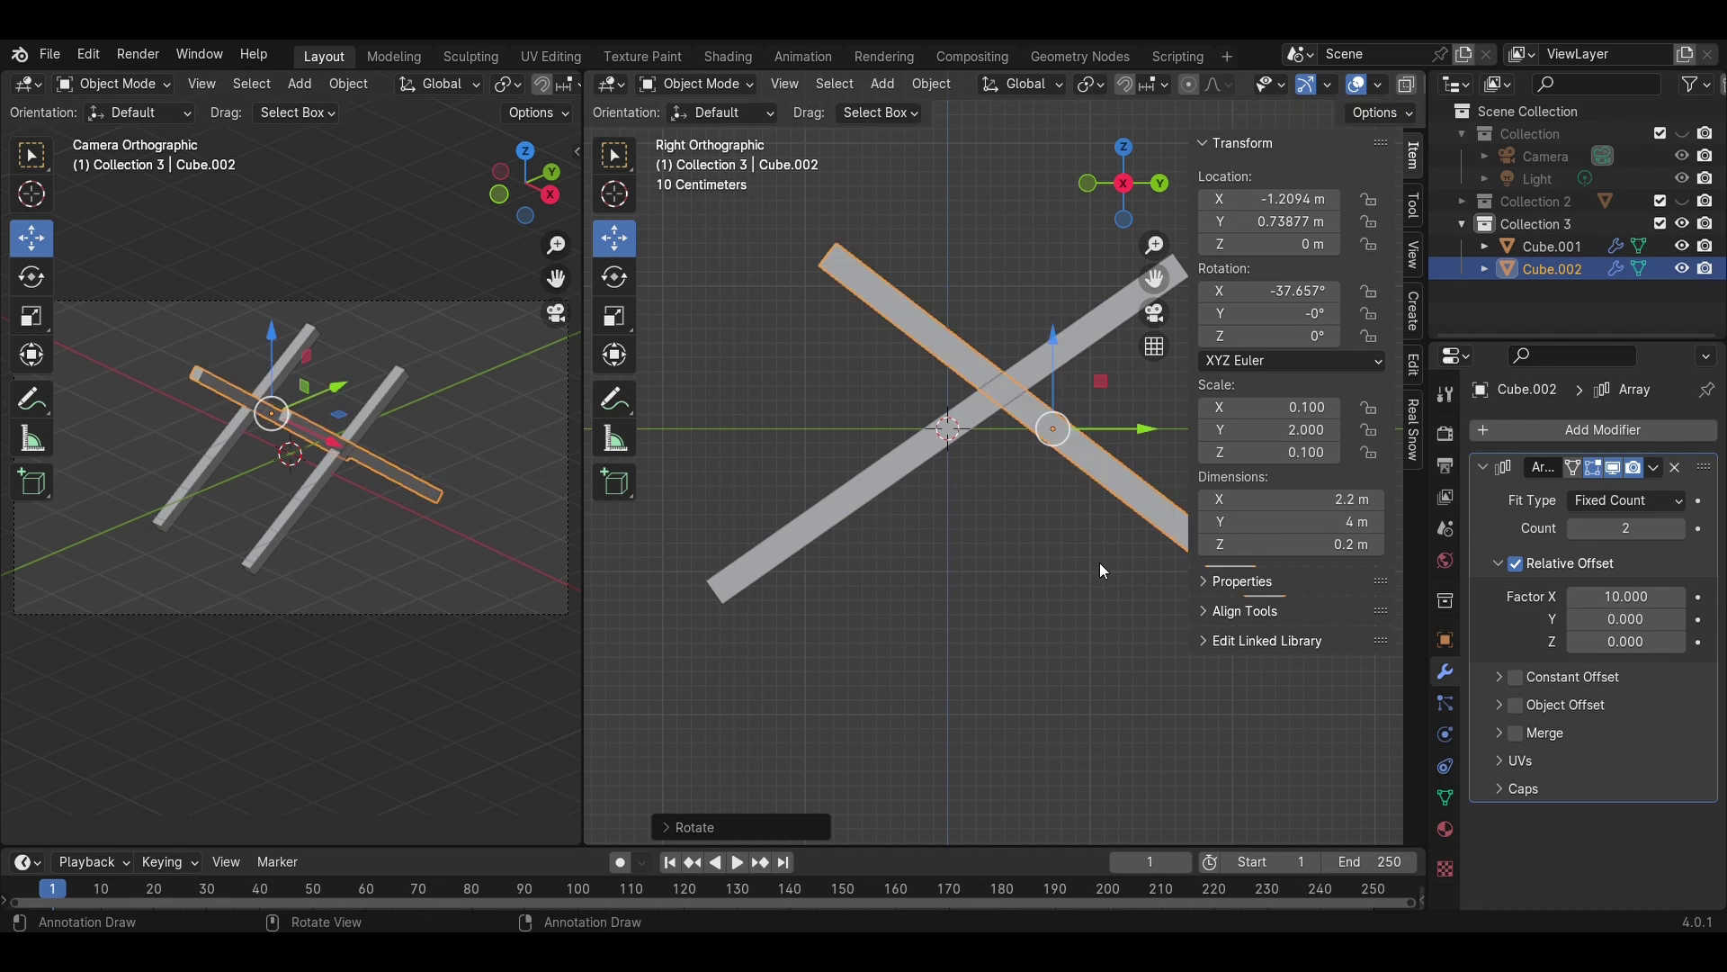
click(1089, 491)
- Remove the Array modifier from the duplicated bar, viewing it from the top
click(1119, 150)
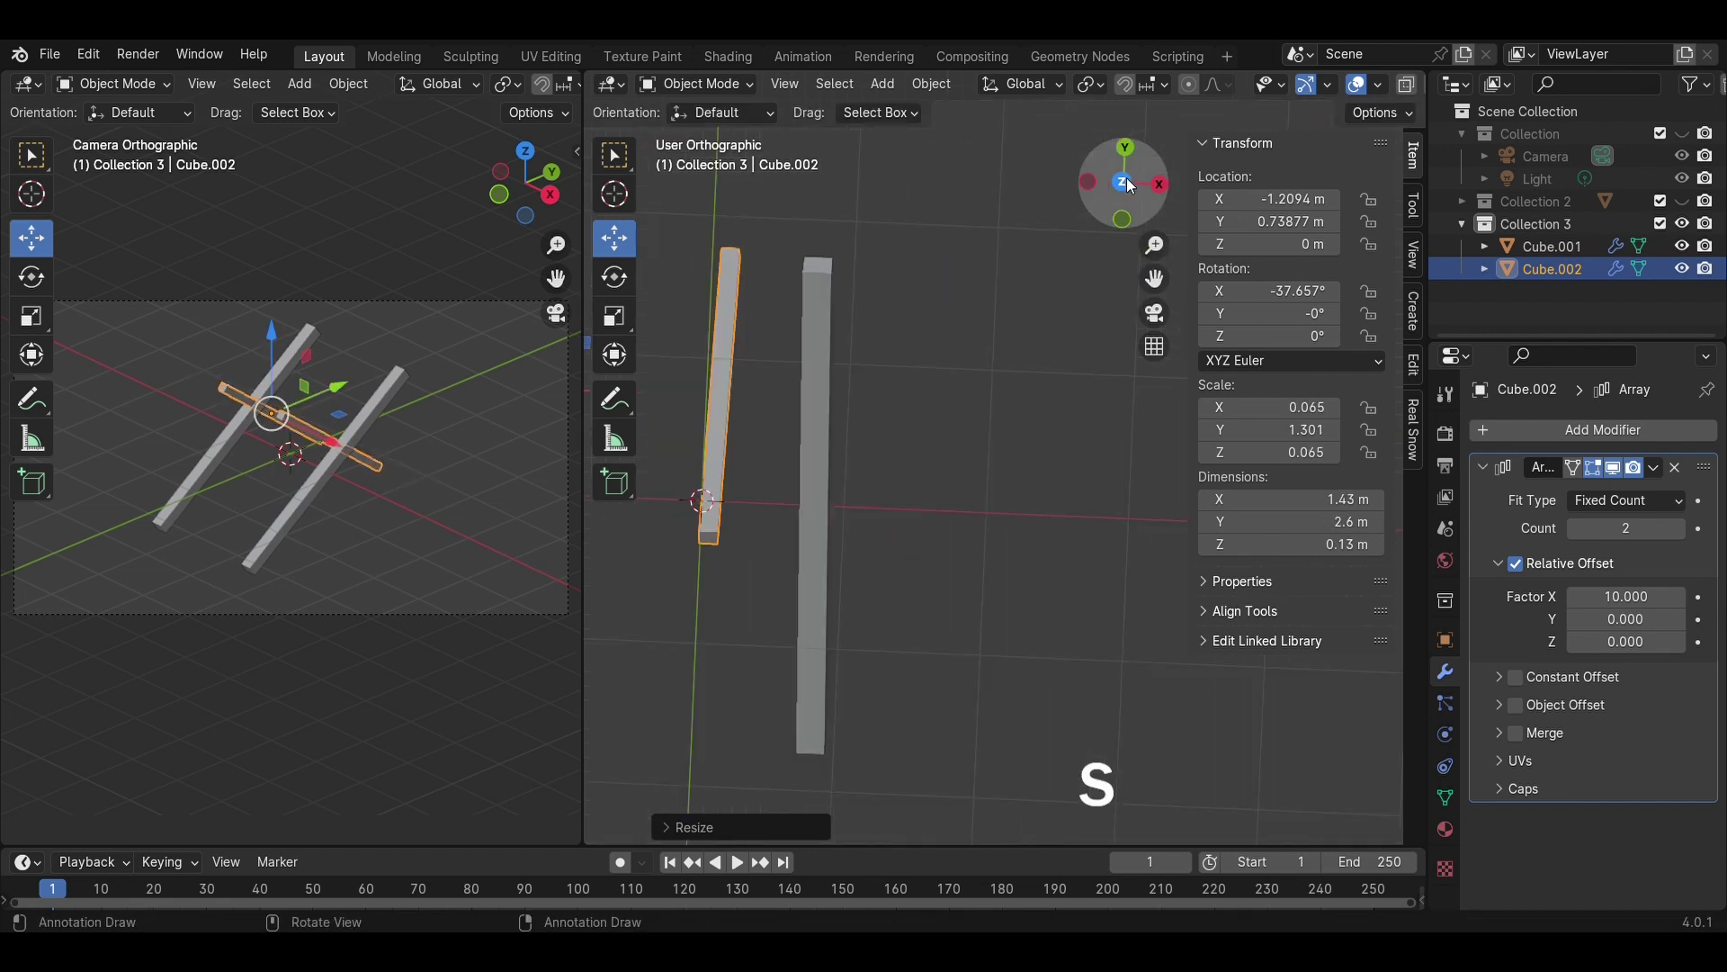
drag(723, 426, 770, 443)
click(1675, 468)
click(1181, 201)
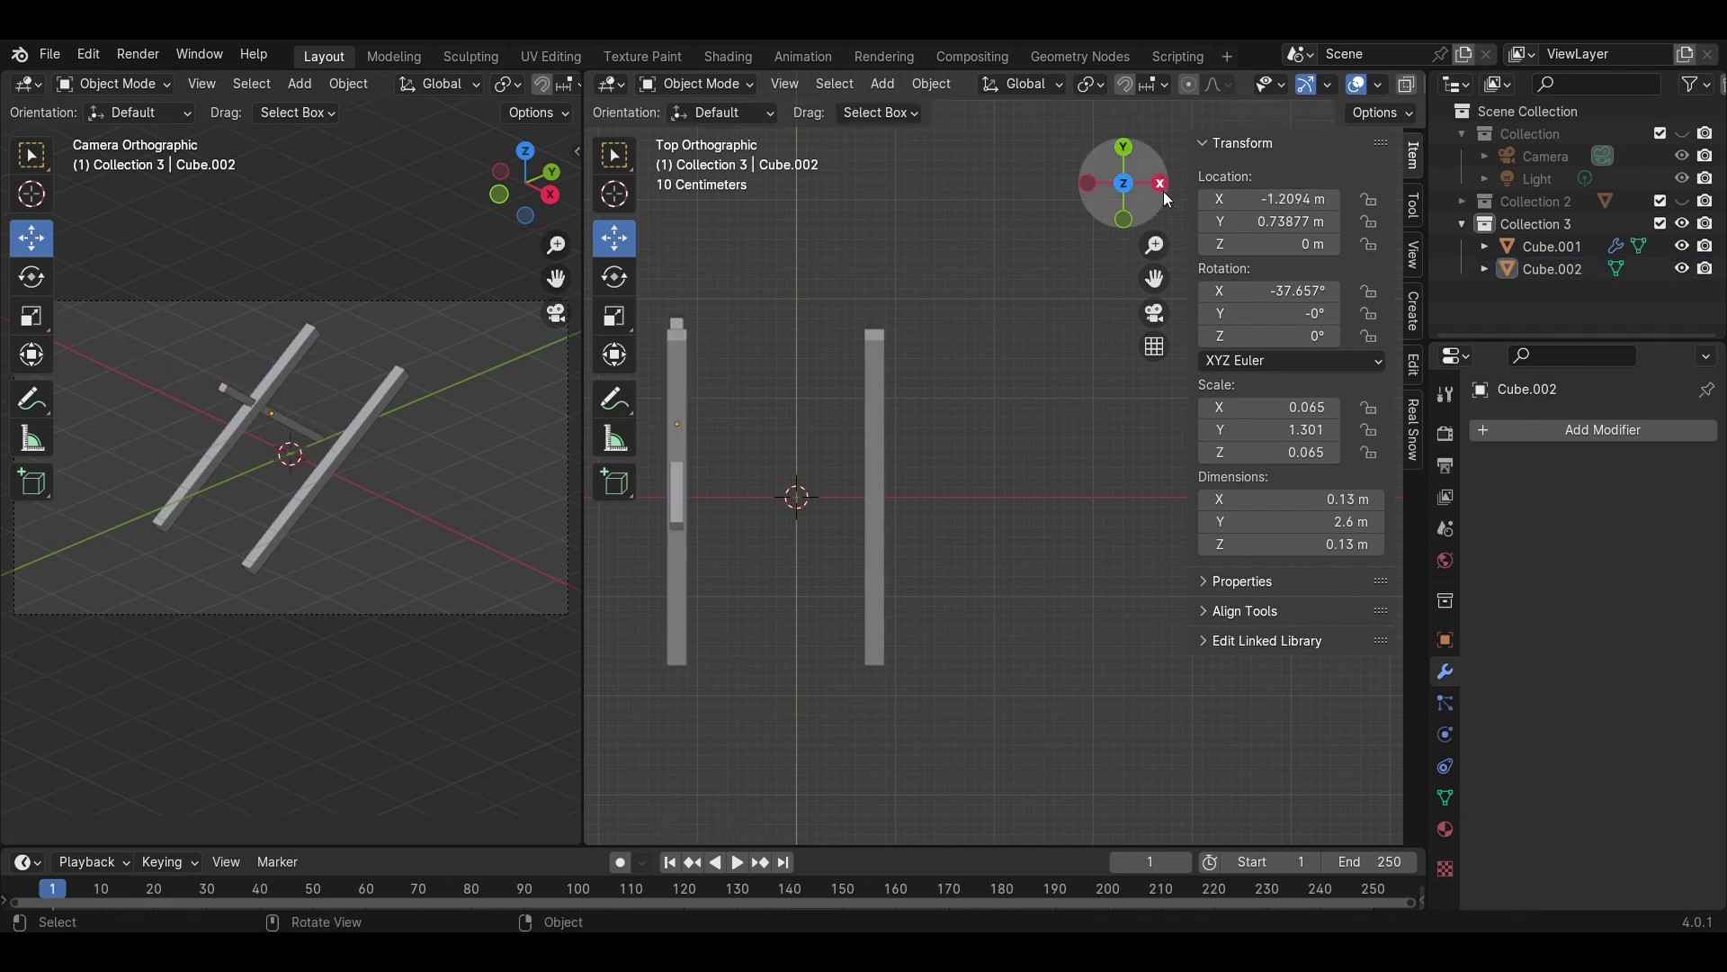
- Move the shorter bar below the long bar, to about Y 1.2 m and Z -0.65 m
click(1158, 187)
scroll(1062, 459, up, 2)
shift+middle_drag(1042, 479, 950, 515)
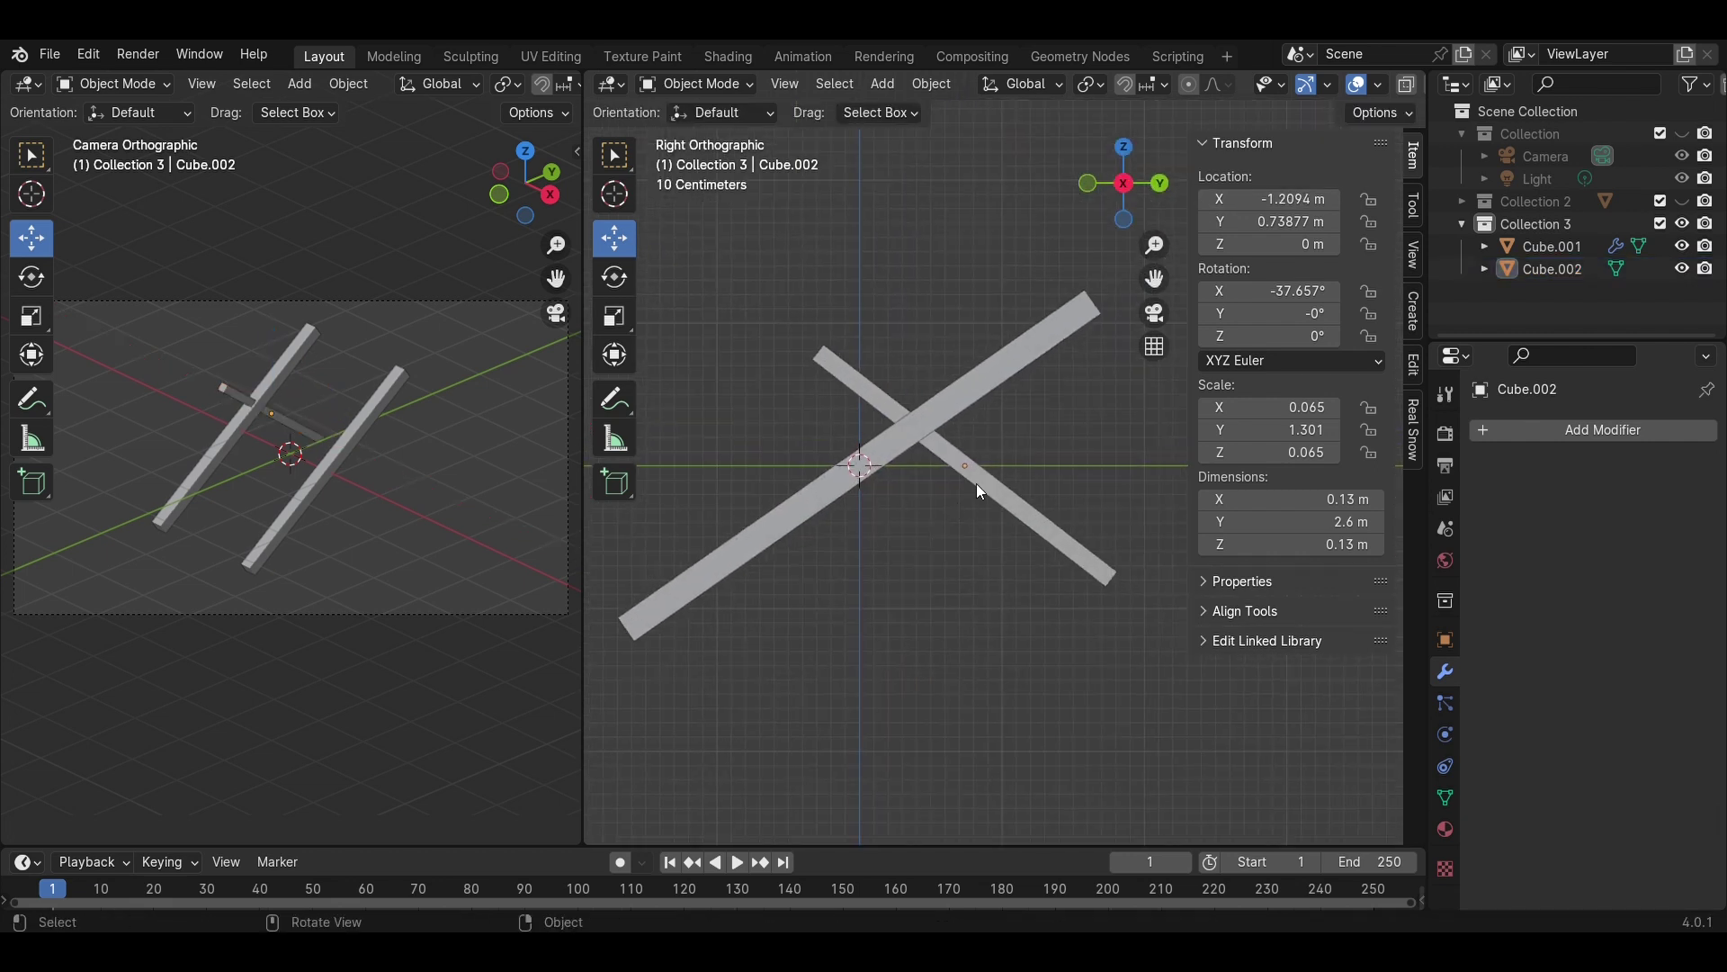
click(979, 481)
drag(943, 414, 1092, 569)
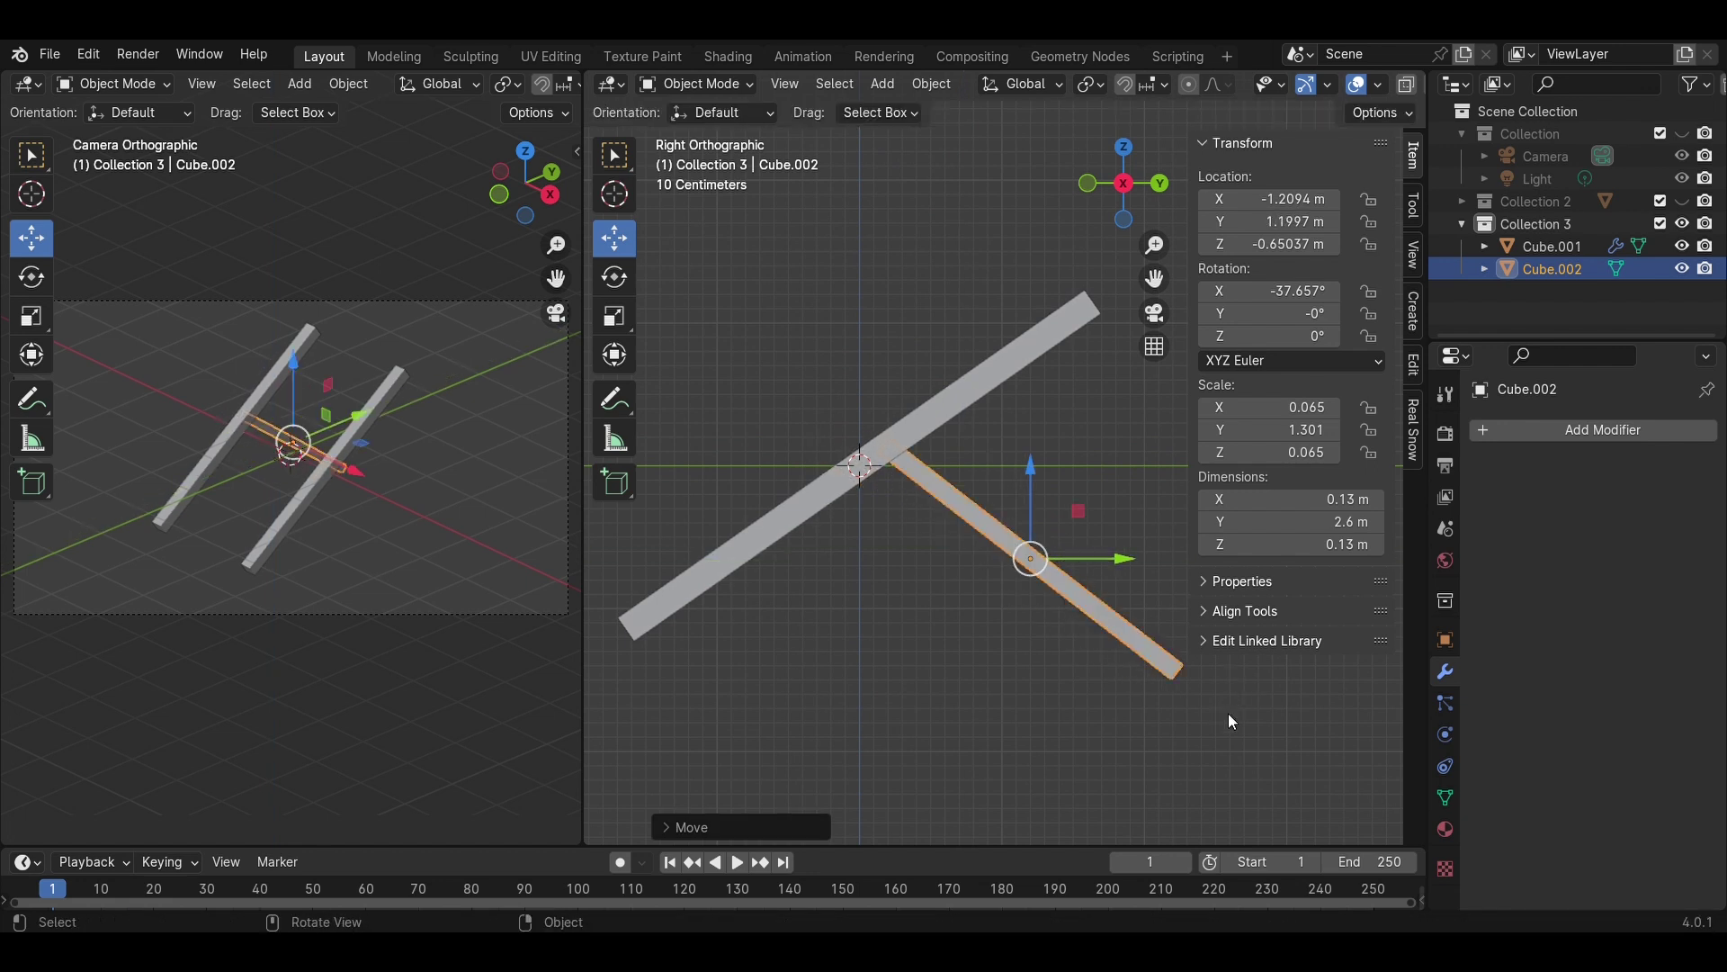
- Scale the shorter bar down to about 2.07 m long and move it to about Y 0.93 m, Z -0.61 m
key(s)
click(1150, 649)
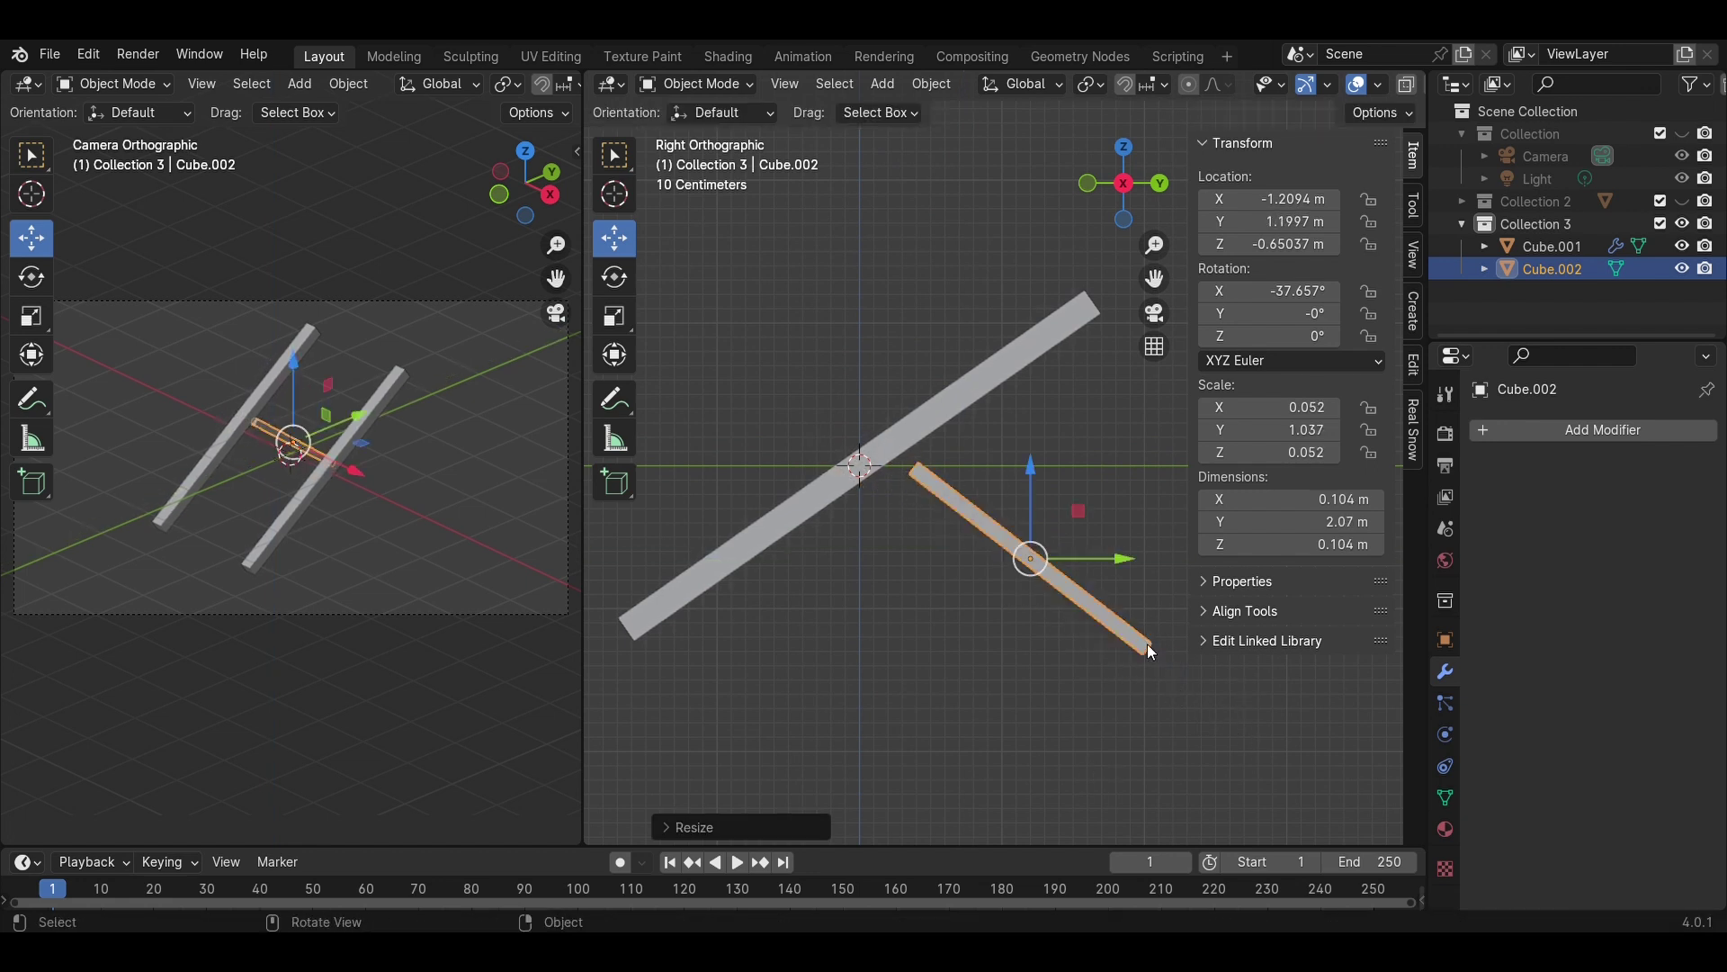
drag(1033, 493, 1034, 487)
drag(1081, 559, 1042, 566)
- Set the shorter bar's X and Z dimensions to 0.2 m
click(1091, 516)
middle_drag(877, 596, 930, 326)
scroll(1041, 612, down, 7)
click(930, 324)
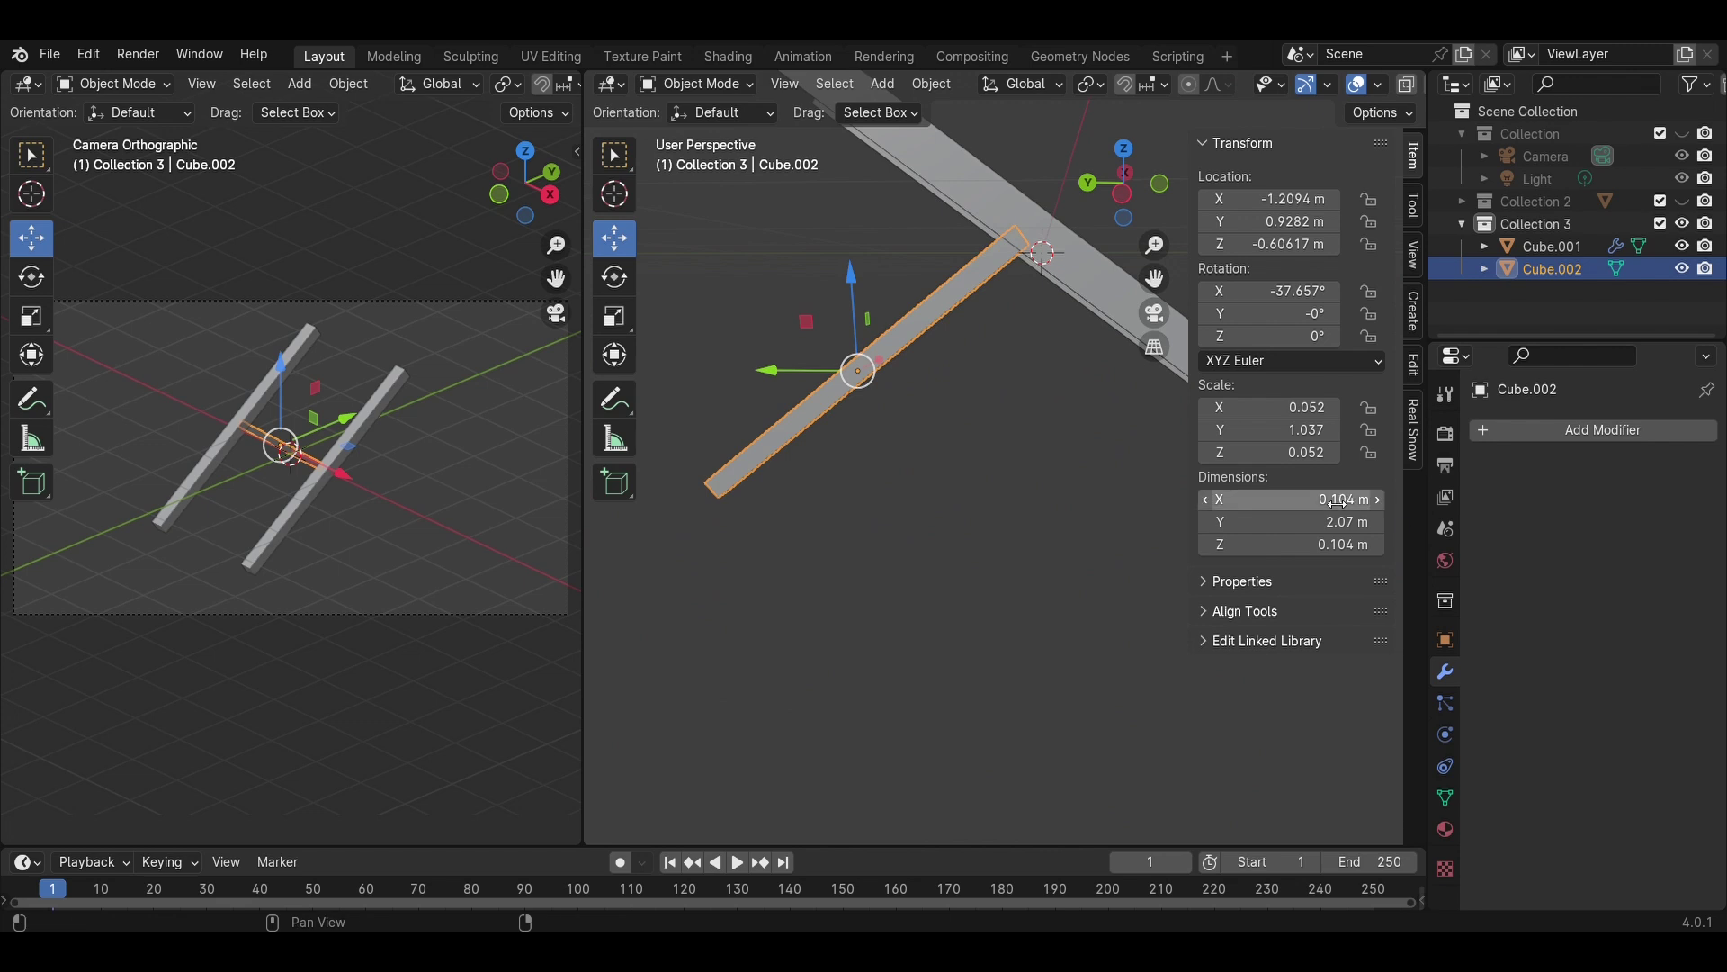
text(0.2)
key(Return)
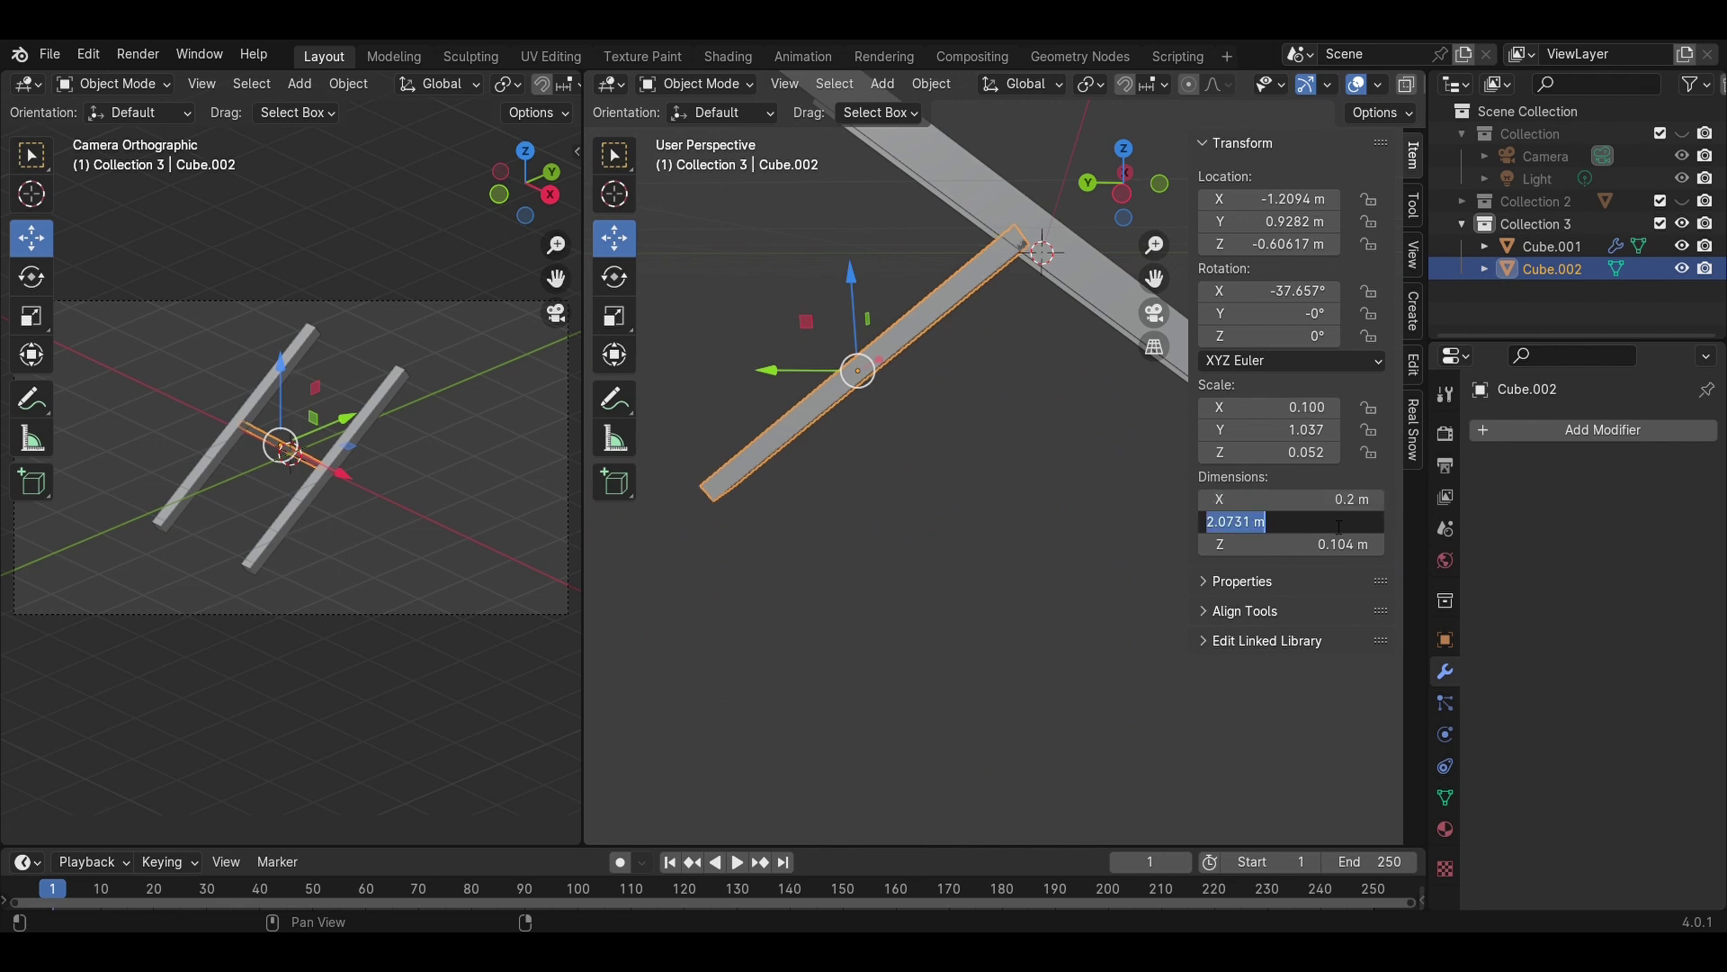
click(1337, 546)
text(0.2)
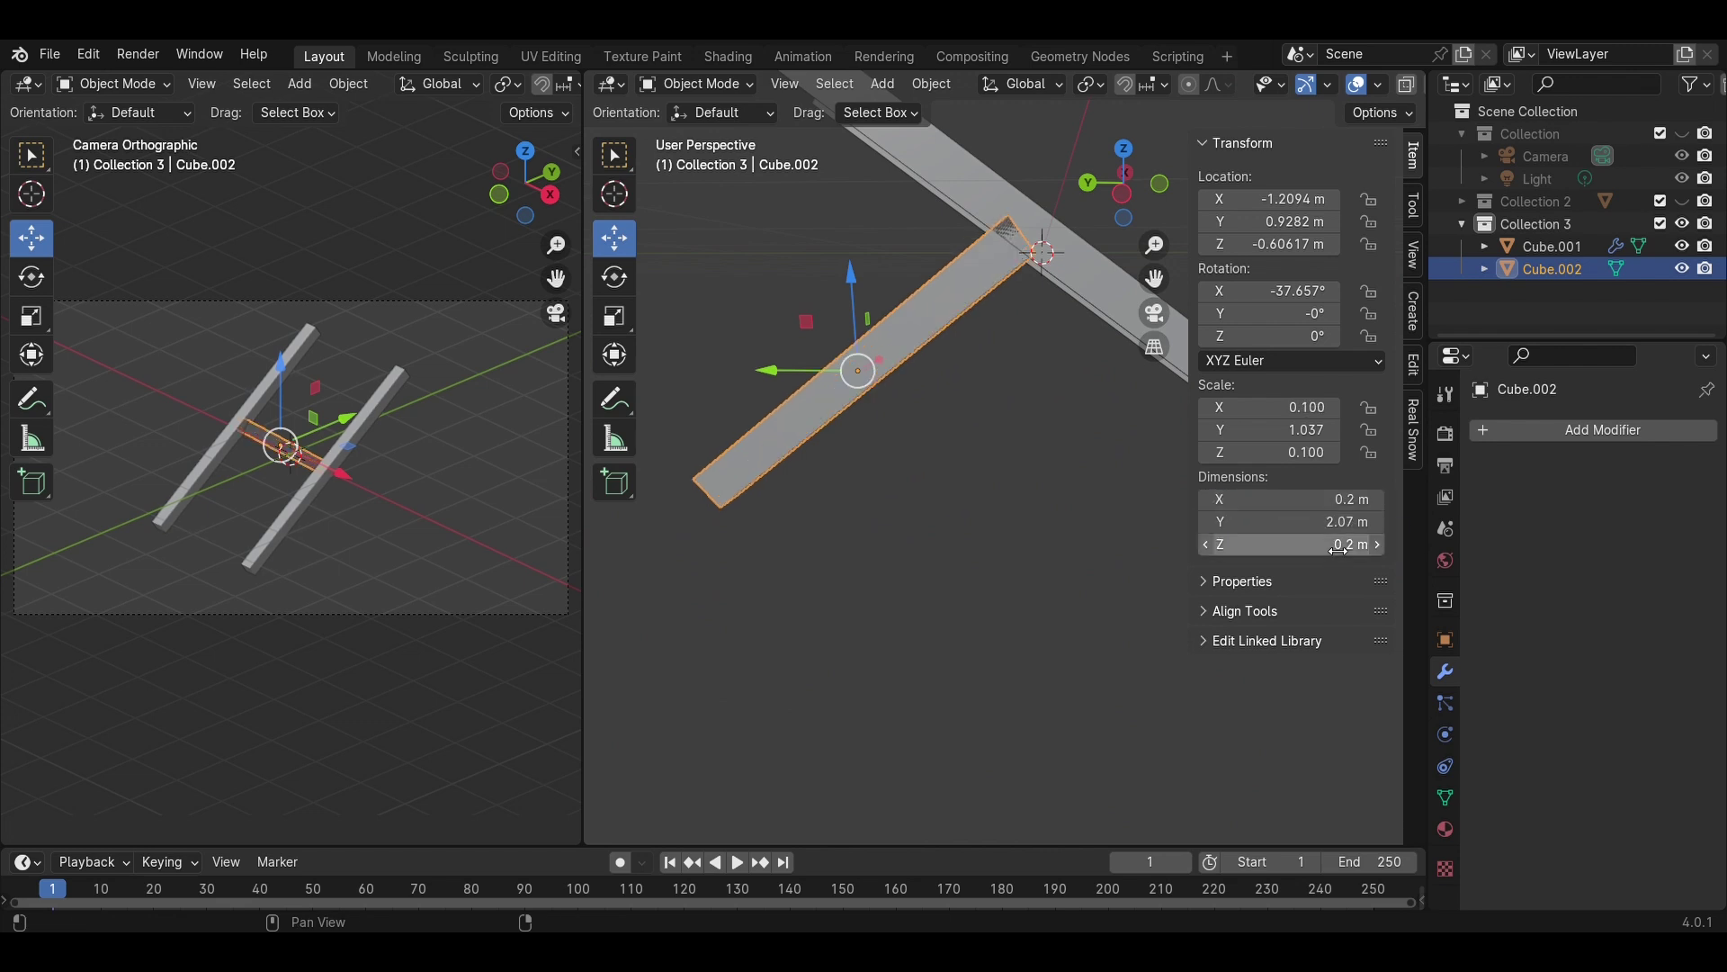
key(Return)
- Rotate the shorter bar in the left side view to about -53.5° around X
click(958, 436)
middle_drag(958, 436, 990, 589)
click(999, 369)
click(1131, 193)
scroll(1033, 574, up, 2)
key(r)
click(1021, 475)
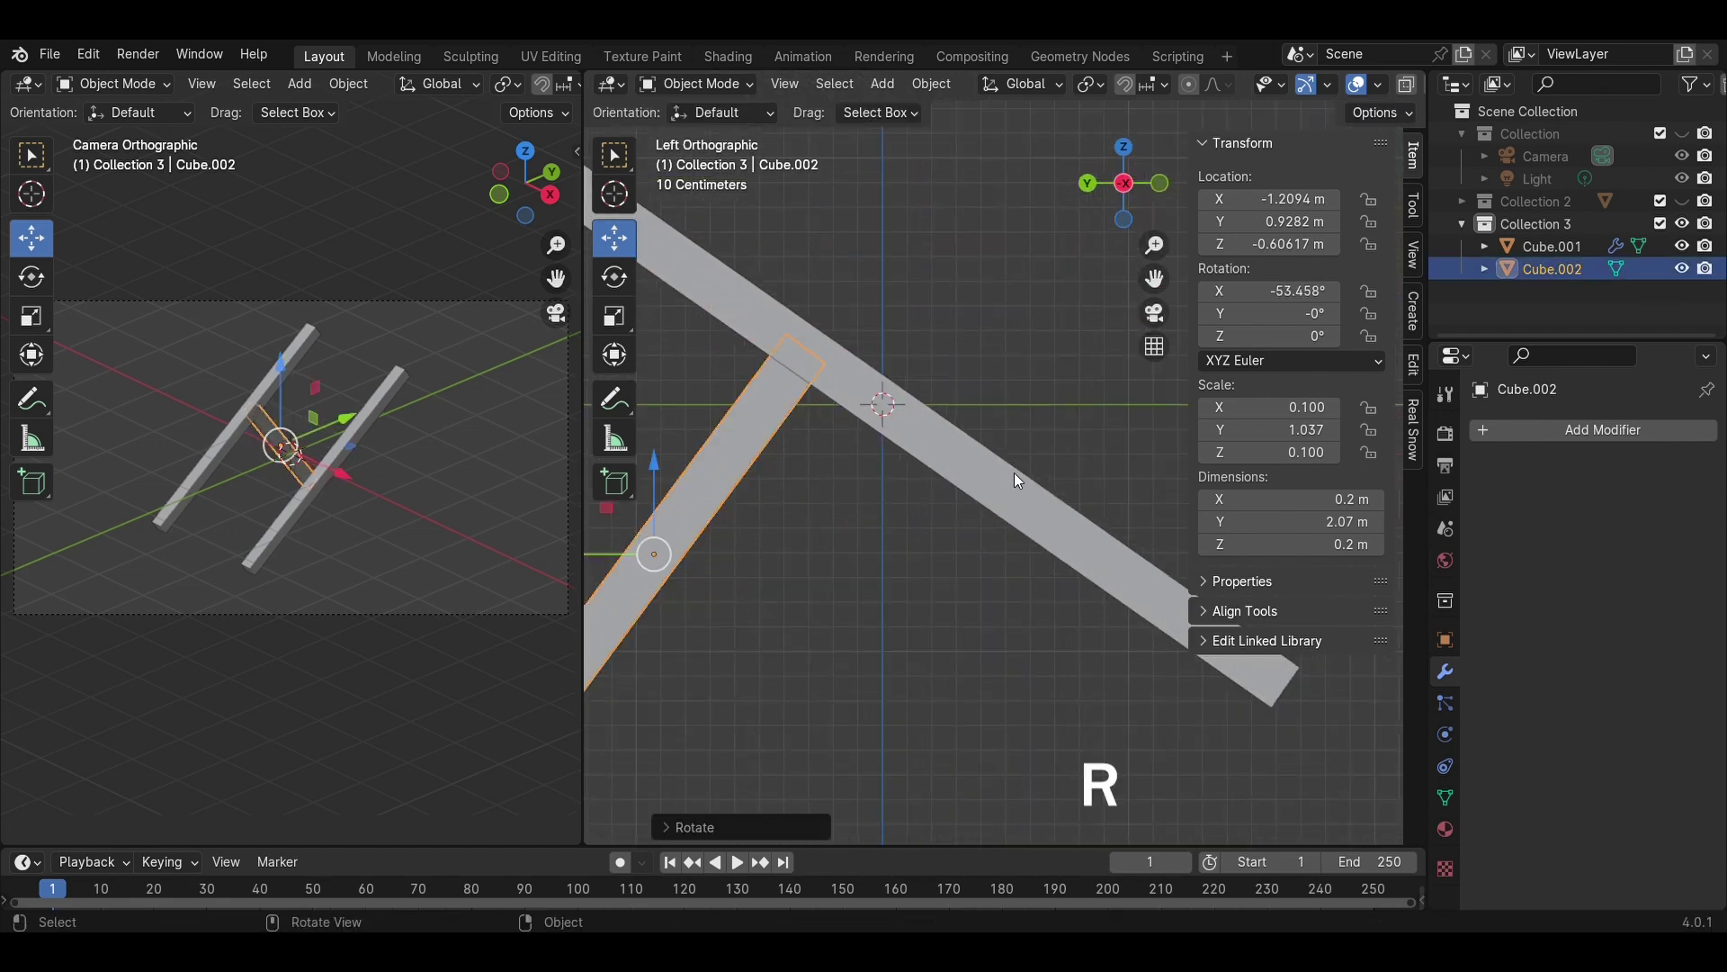
- Set the shorter bar's Y dimension to 1.5 m
scroll(1022, 479, down, 3)
mouse_move(1309, 522)
mouse_down()
mouse_move(1359, 523)
mouse_move(1303, 523)
mouse_up()
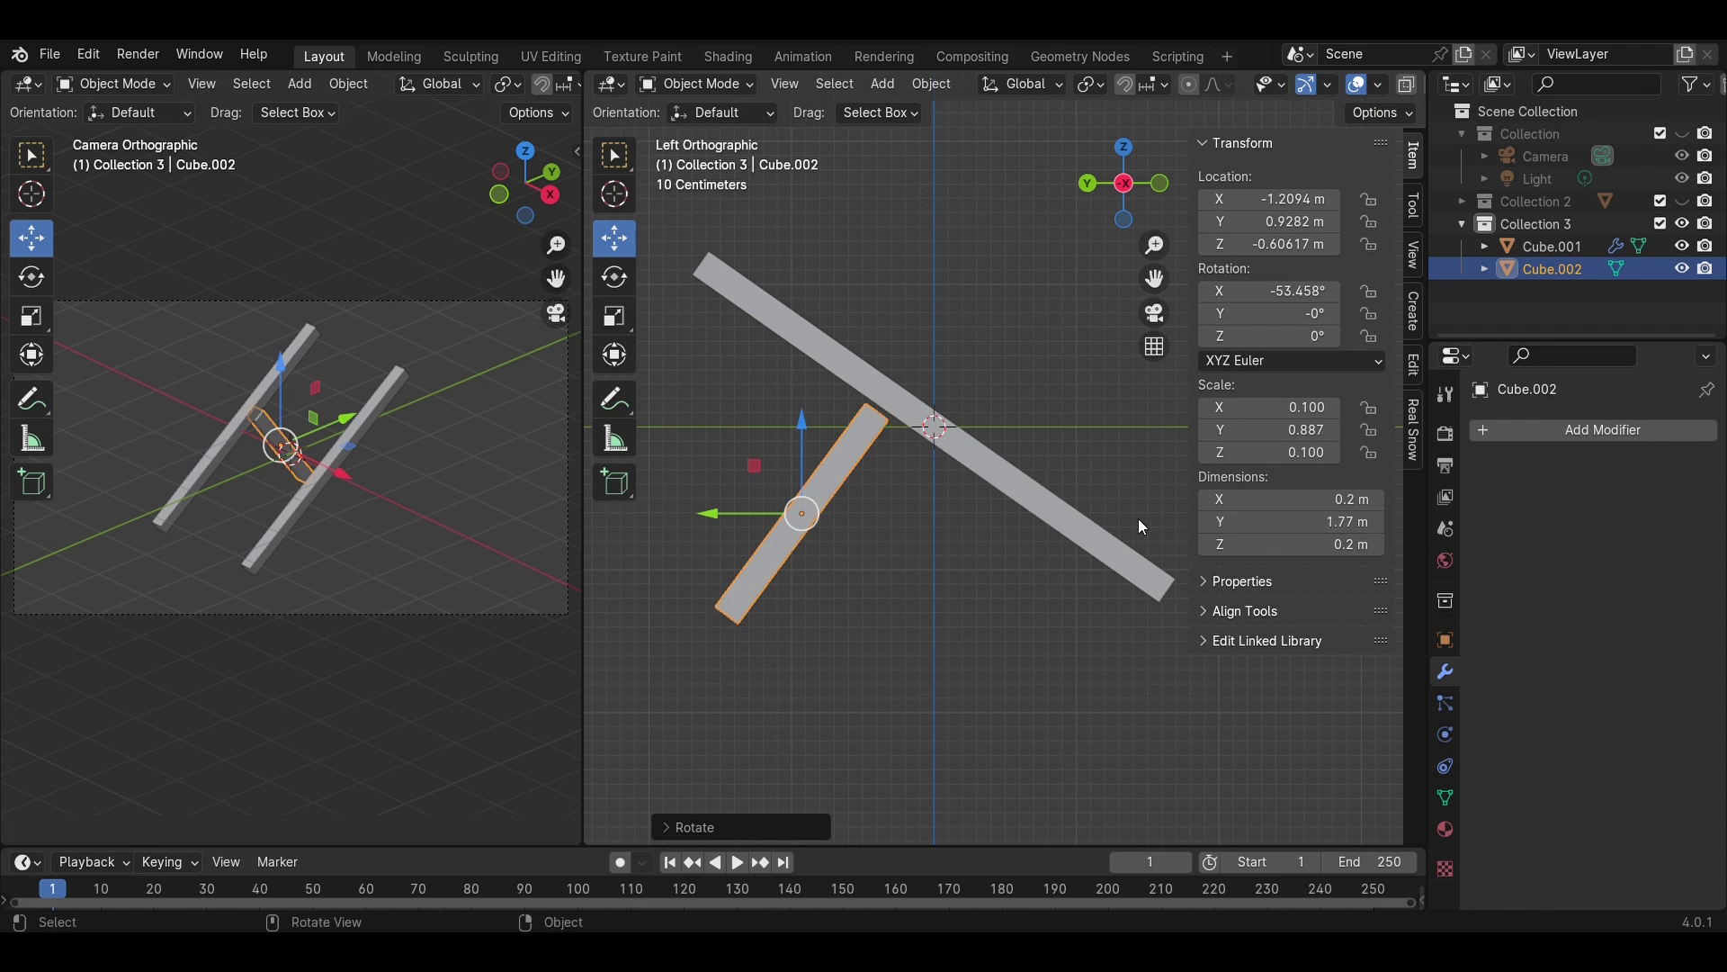
click(1291, 522)
text(1.5)
key(Return)
- Move the 1.5 m bar against the underside of the long bar, to about Y 0.66 m and Z -0.56 m, and save the file
key(g)
key(y)
drag(869, 552, 882, 550)
drag(916, 460, 917, 494)
drag(865, 547, 863, 453)
click(871, 534)
click(900, 535)
click(864, 472)
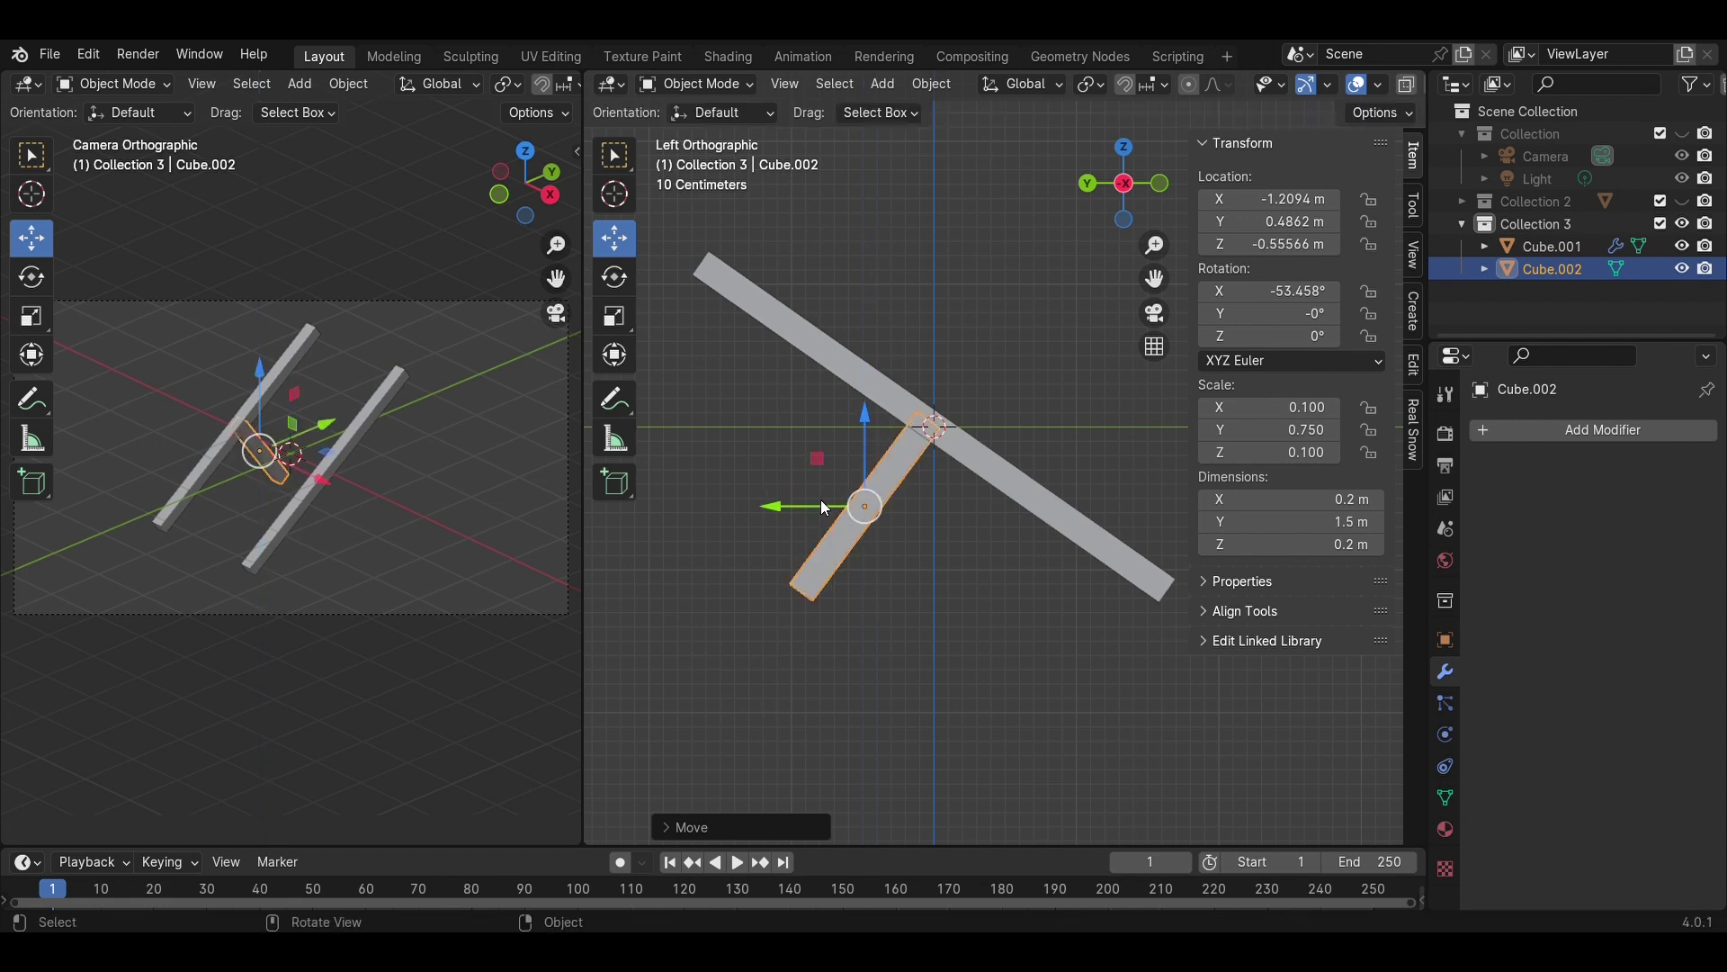
key(g)
key(y)
click(1000, 646)
key(ctrl+s)
middle_drag(1000, 646, 932, 592)
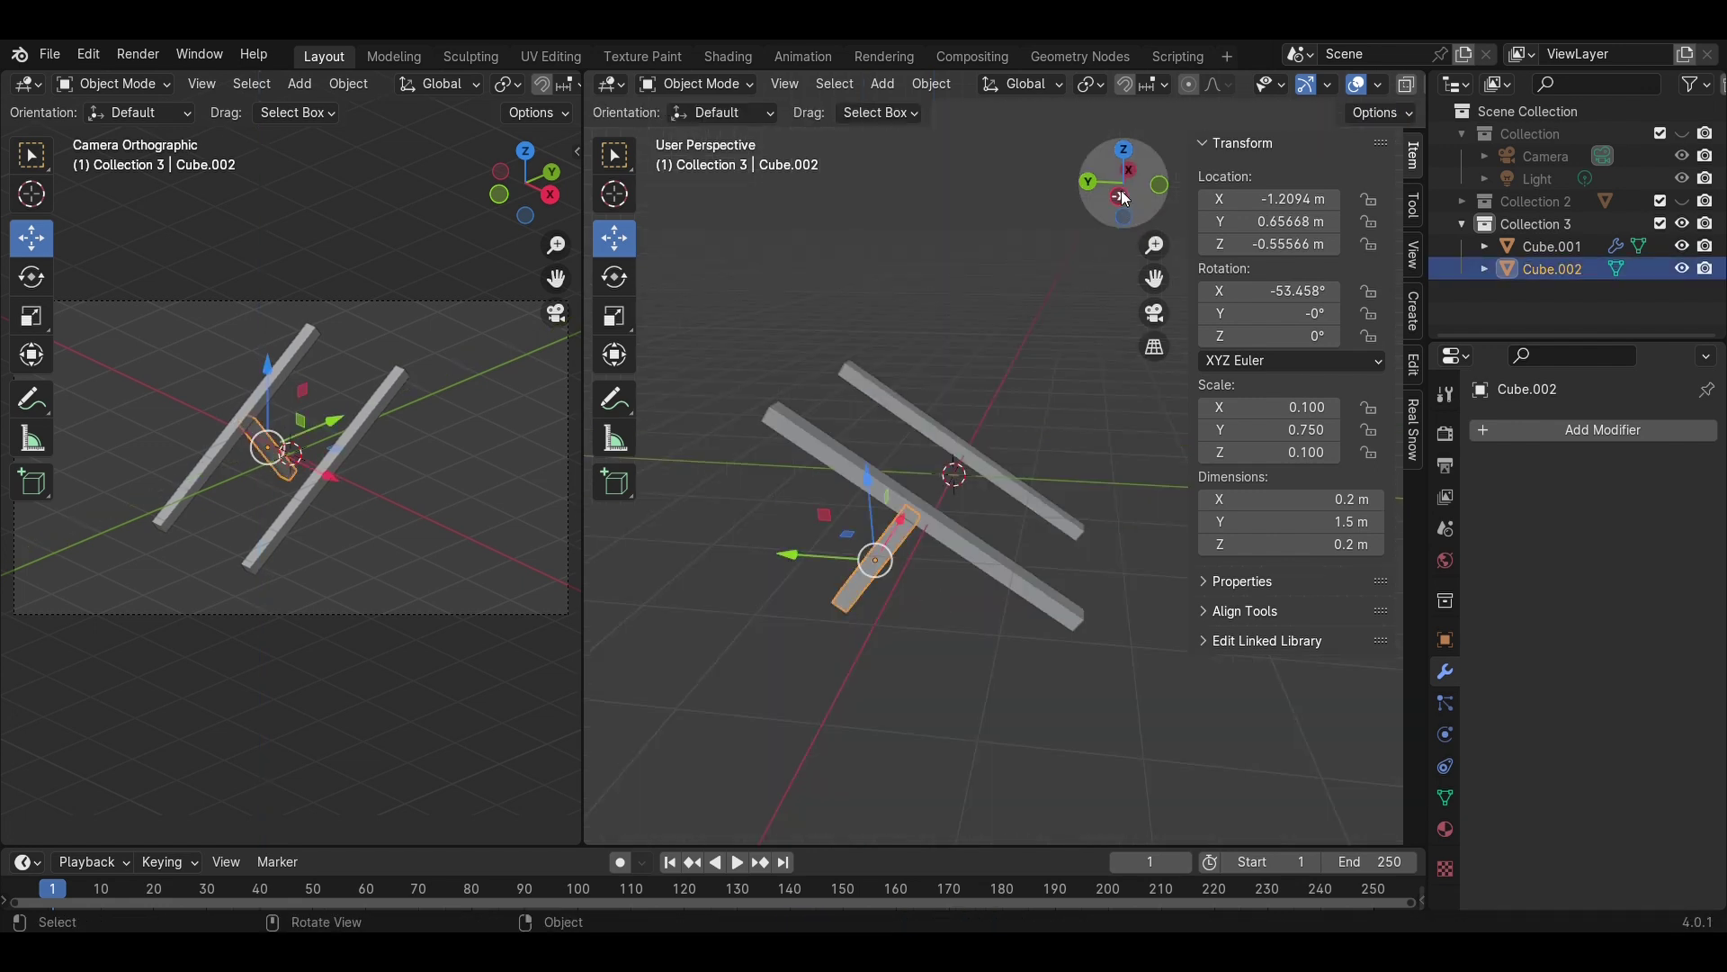
- Lengthen the support bar to 2.8 m along Y and rotate it to about -32° around X
click(1119, 196)
mouse_move(1291, 522)
mouse_down()
mouse_move(1350, 522)
mouse_move(1322, 522)
mouse_up()
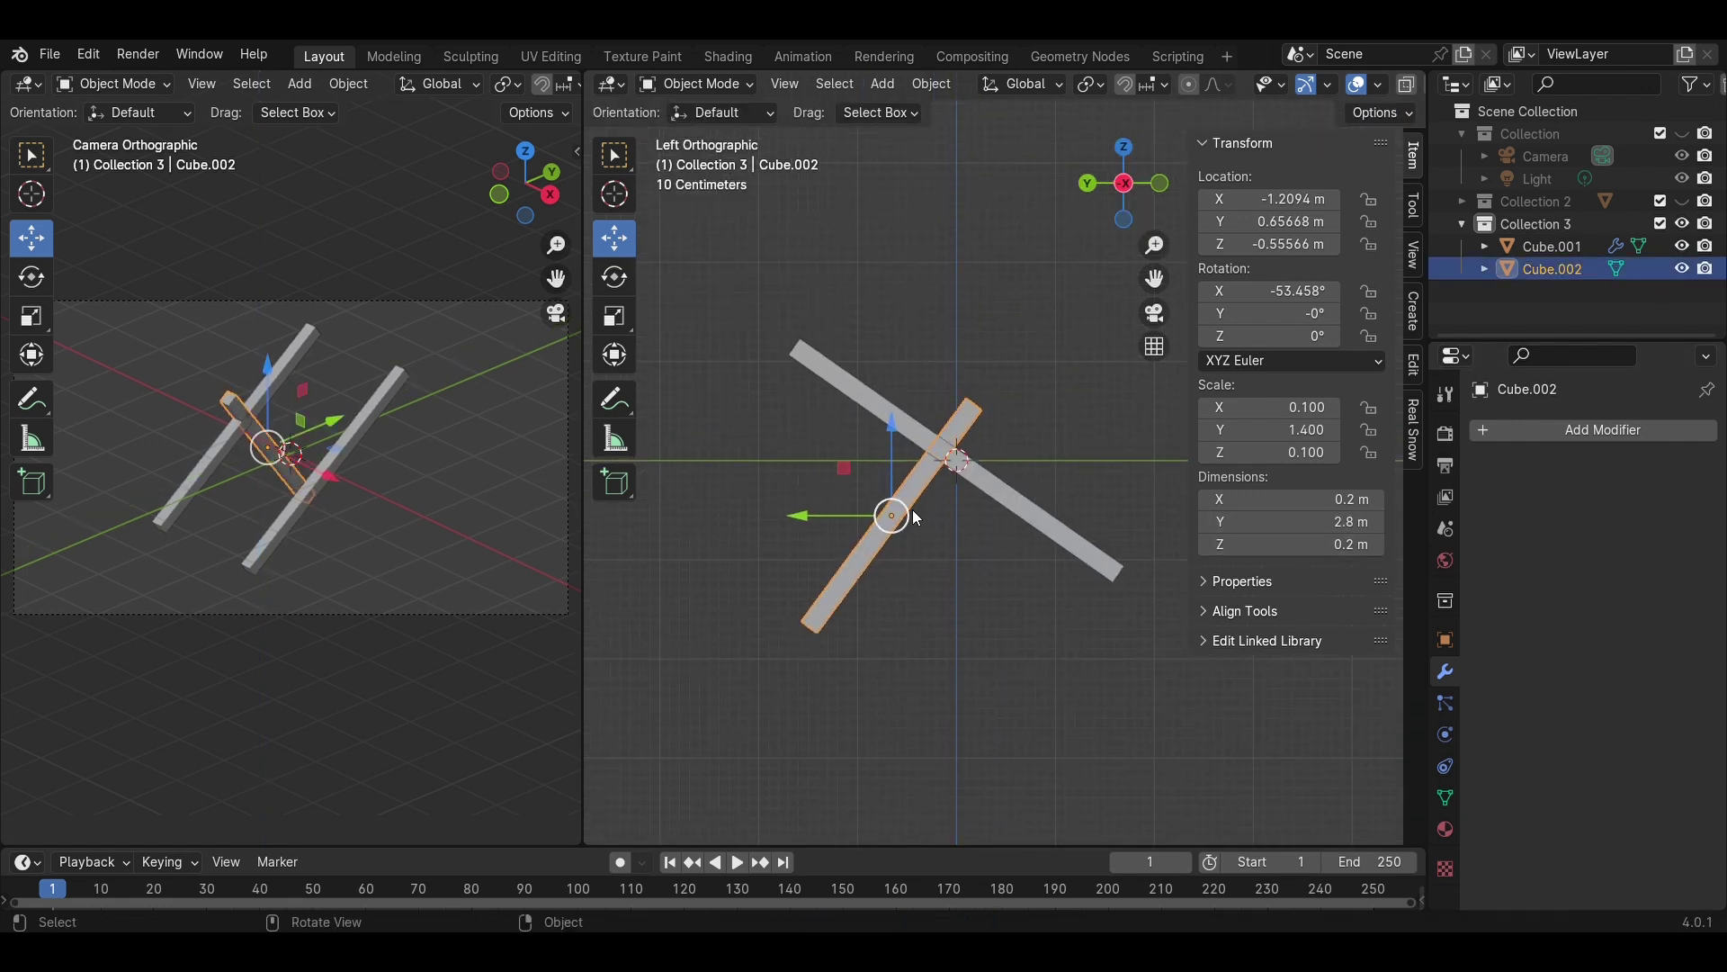
key(r)
click(933, 579)
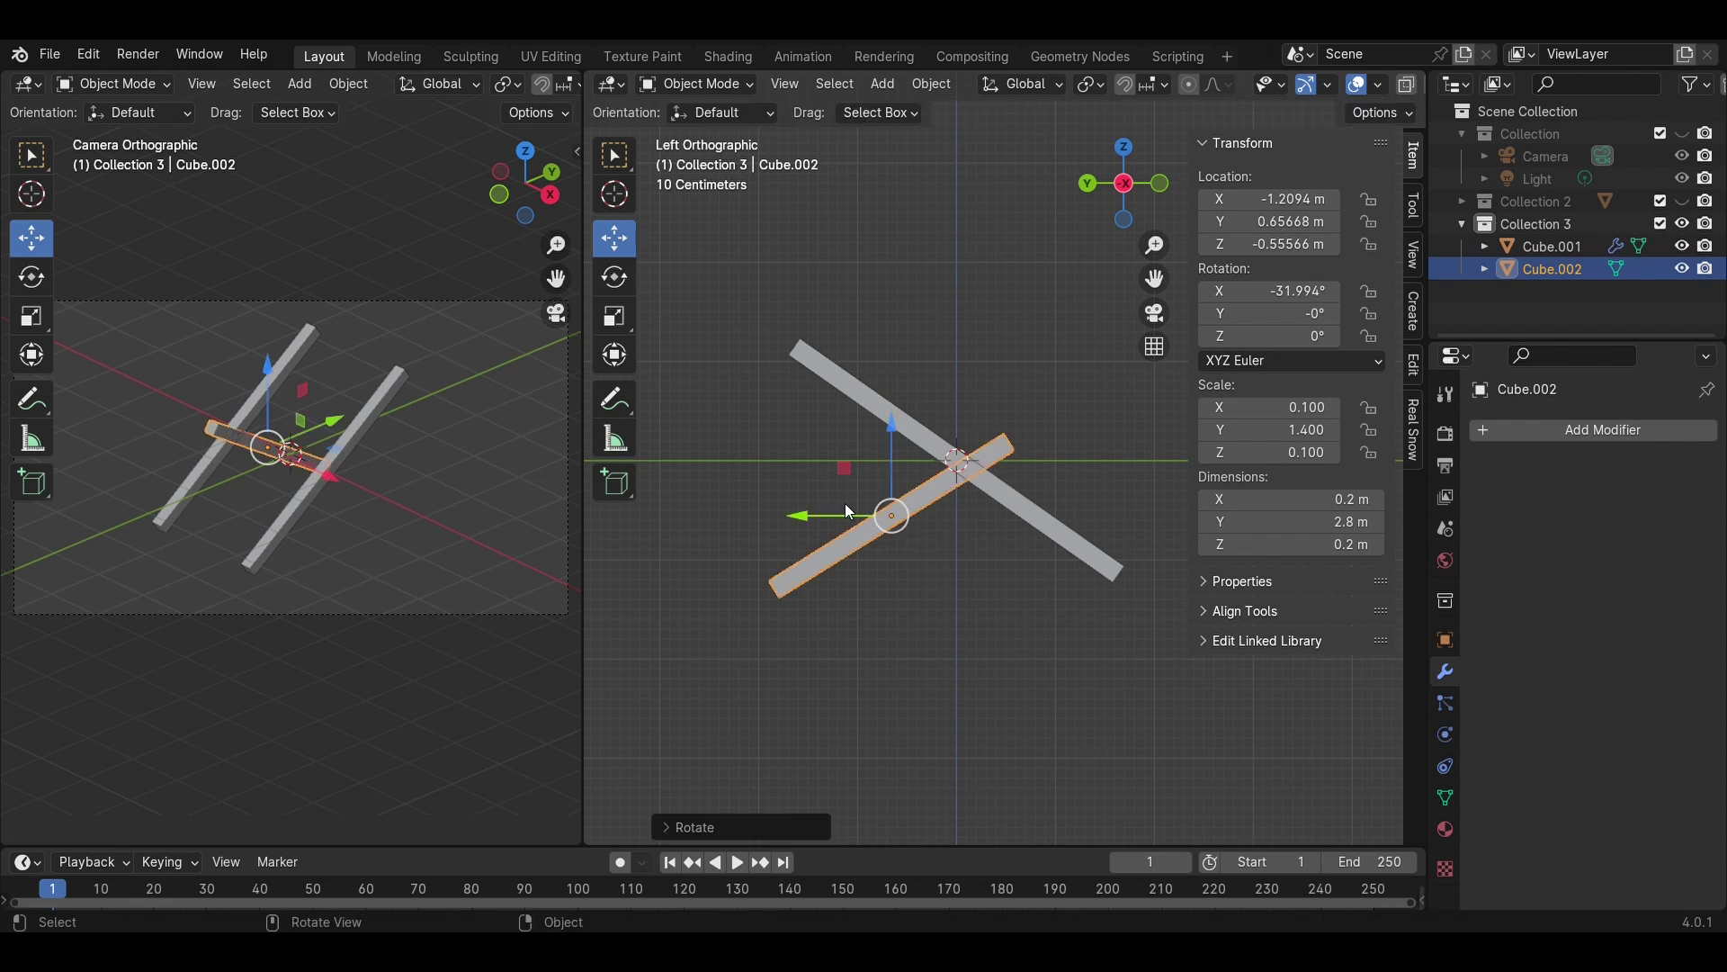
- Move the 2.8 m bar to about Y -0.2 m, Z -0.74 m and rotate it to about -24.5° around X
key(g)
key(y)
click(936, 527)
click(1124, 183)
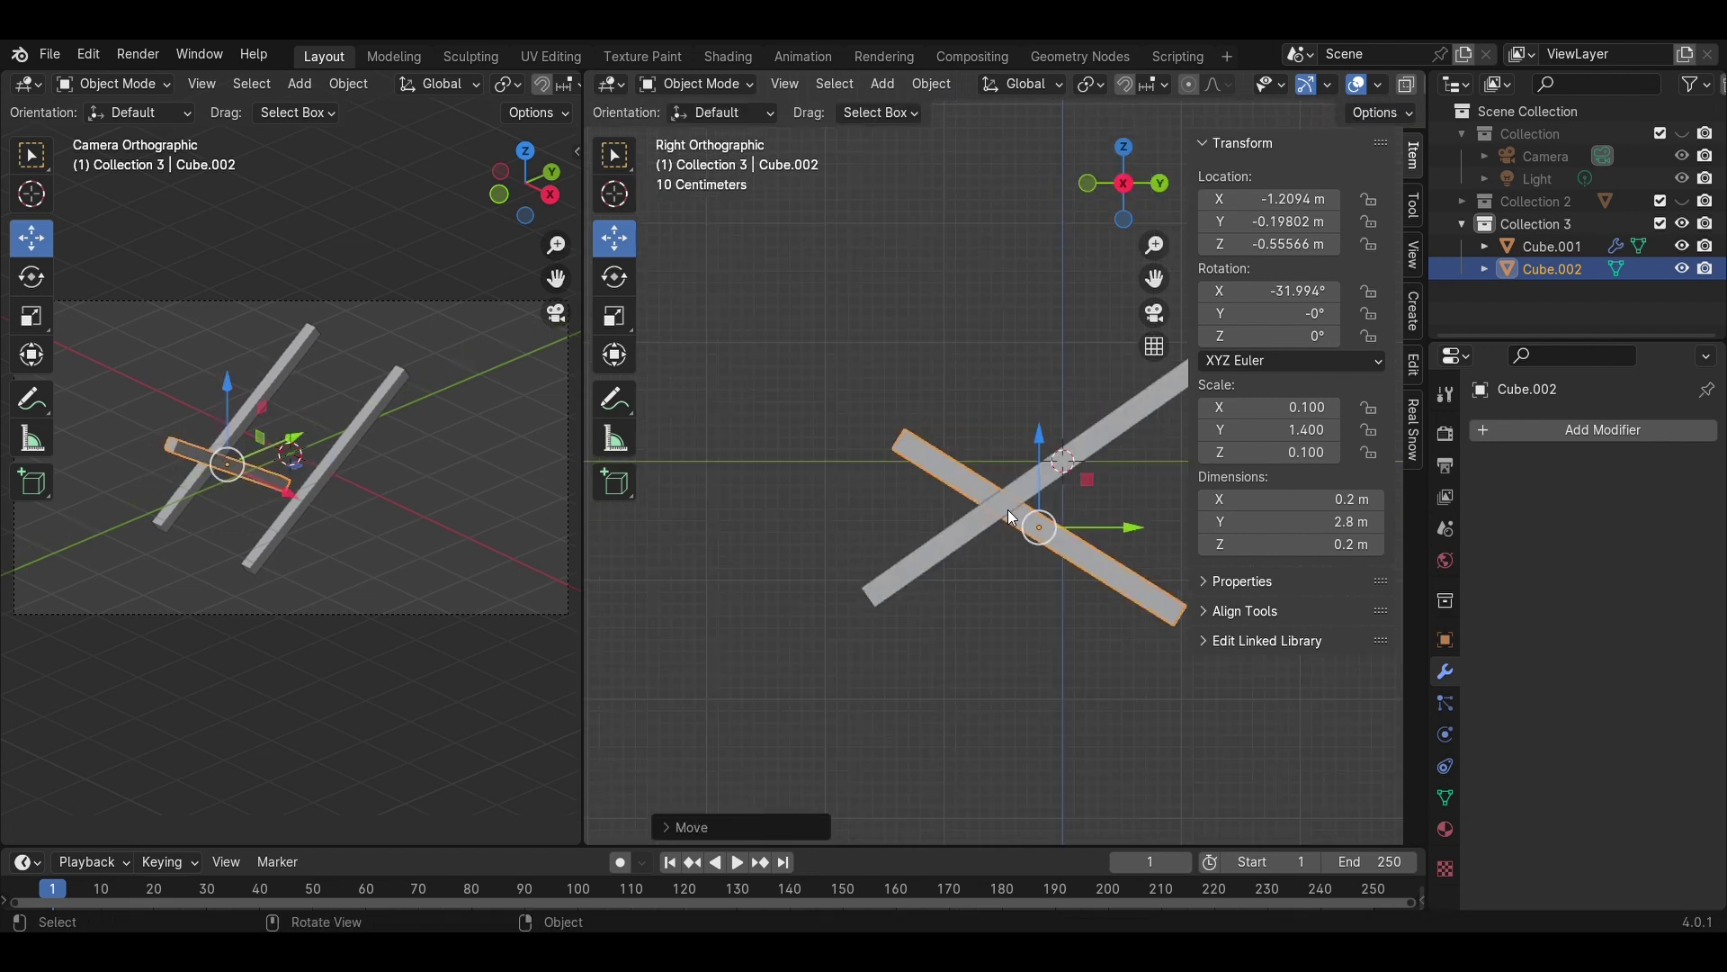
click(1124, 147)
click(1088, 183)
drag(971, 438, 971, 459)
key(r)
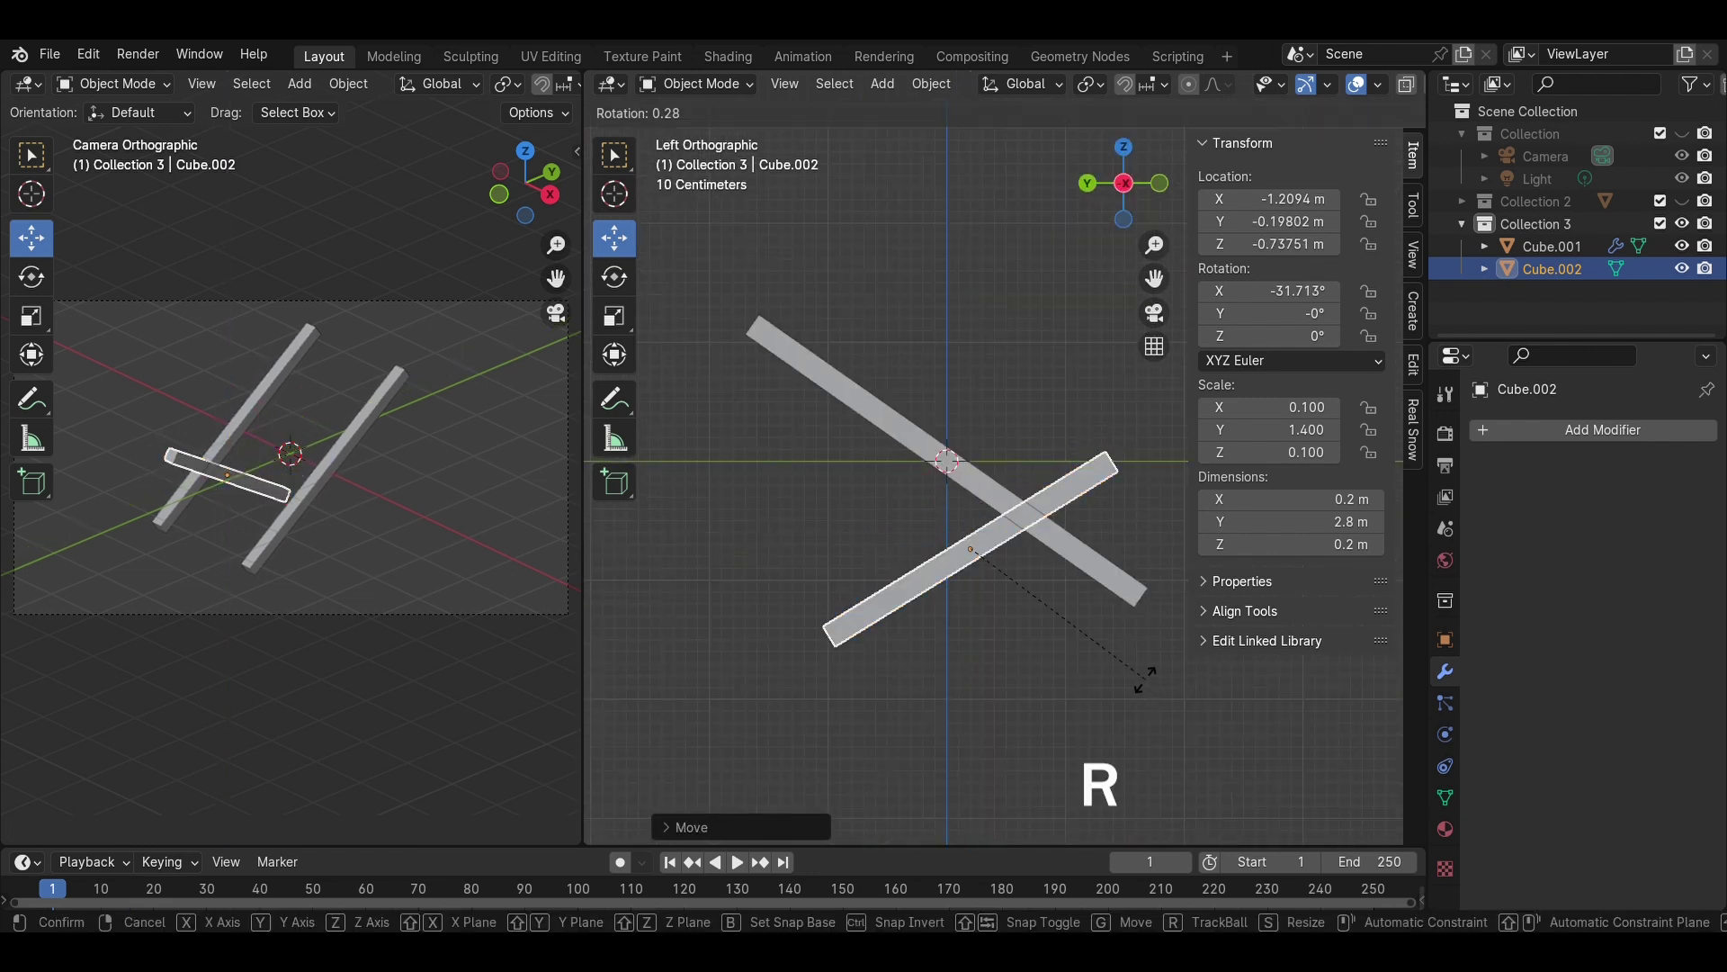
click(1089, 668)
- Shift the 2.8 m bar along X to about -1.41 m so it sits beside the long bar
click(1124, 146)
mouse_move(810, 422)
mouse_down()
mouse_move(755, 422)
mouse_move(785, 422)
mouse_up()
click(822, 511)
middle_drag(826, 520, 936, 504)
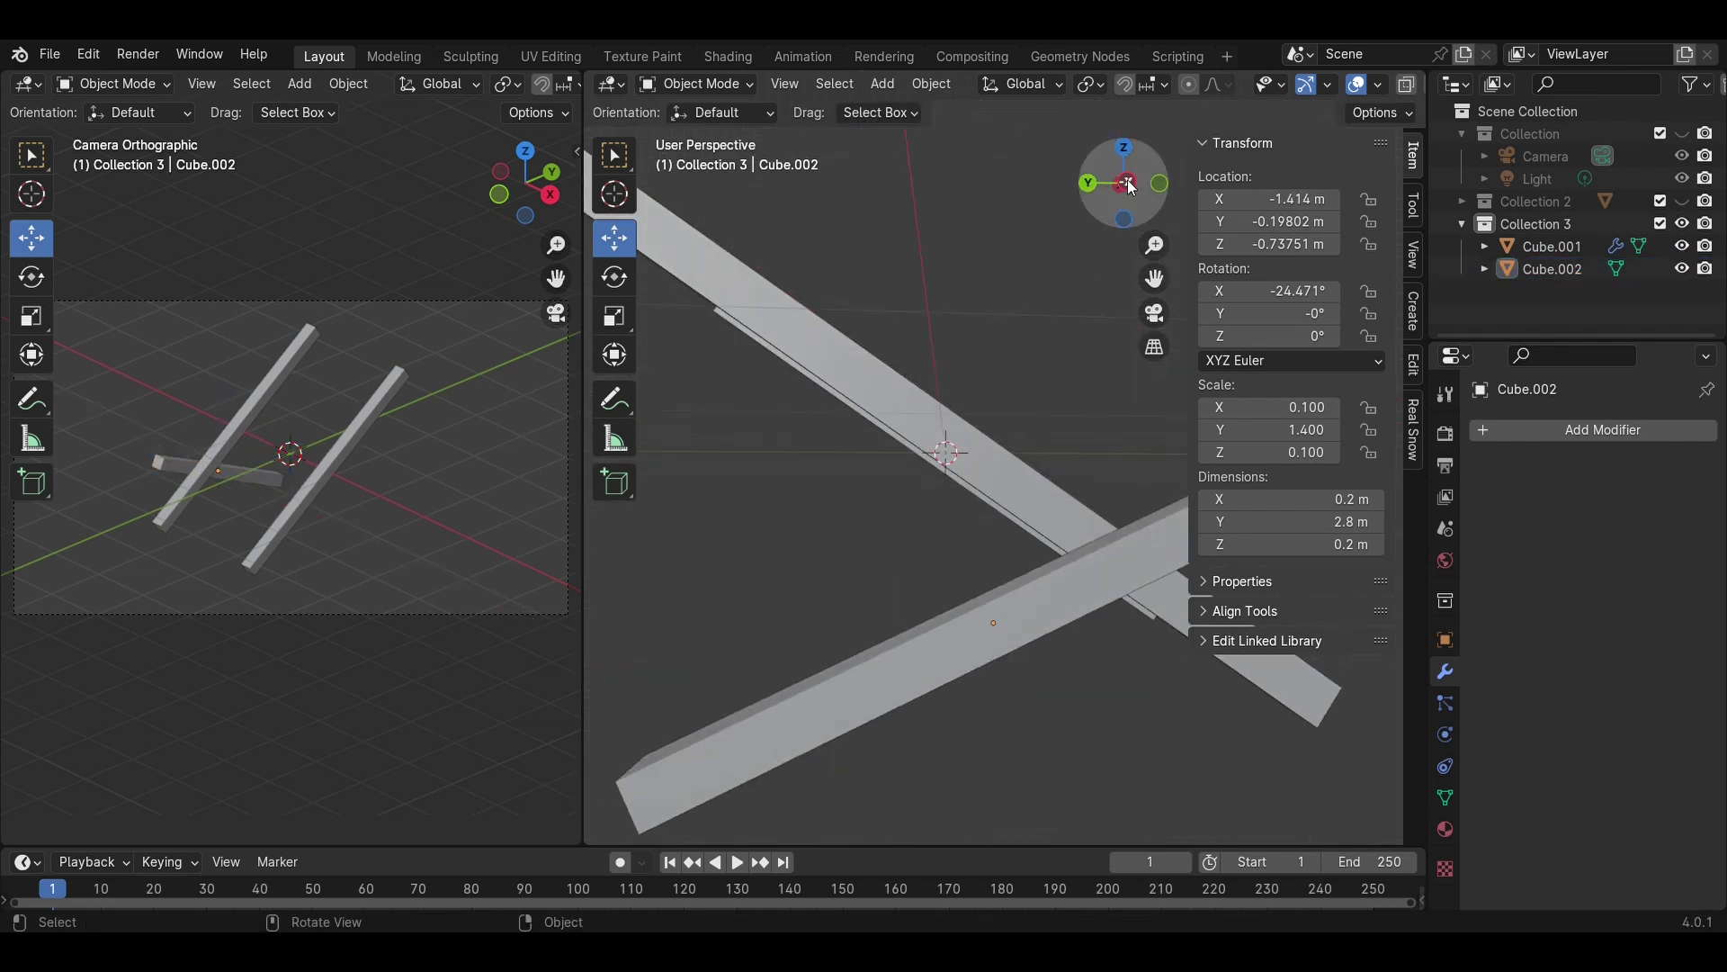
- Adjust the crossing bar to about Z -0.6 m and about -23.3° around X, and save the file
key(ctrl+KP_3)
click(996, 550)
key(g)
click(1092, 645)
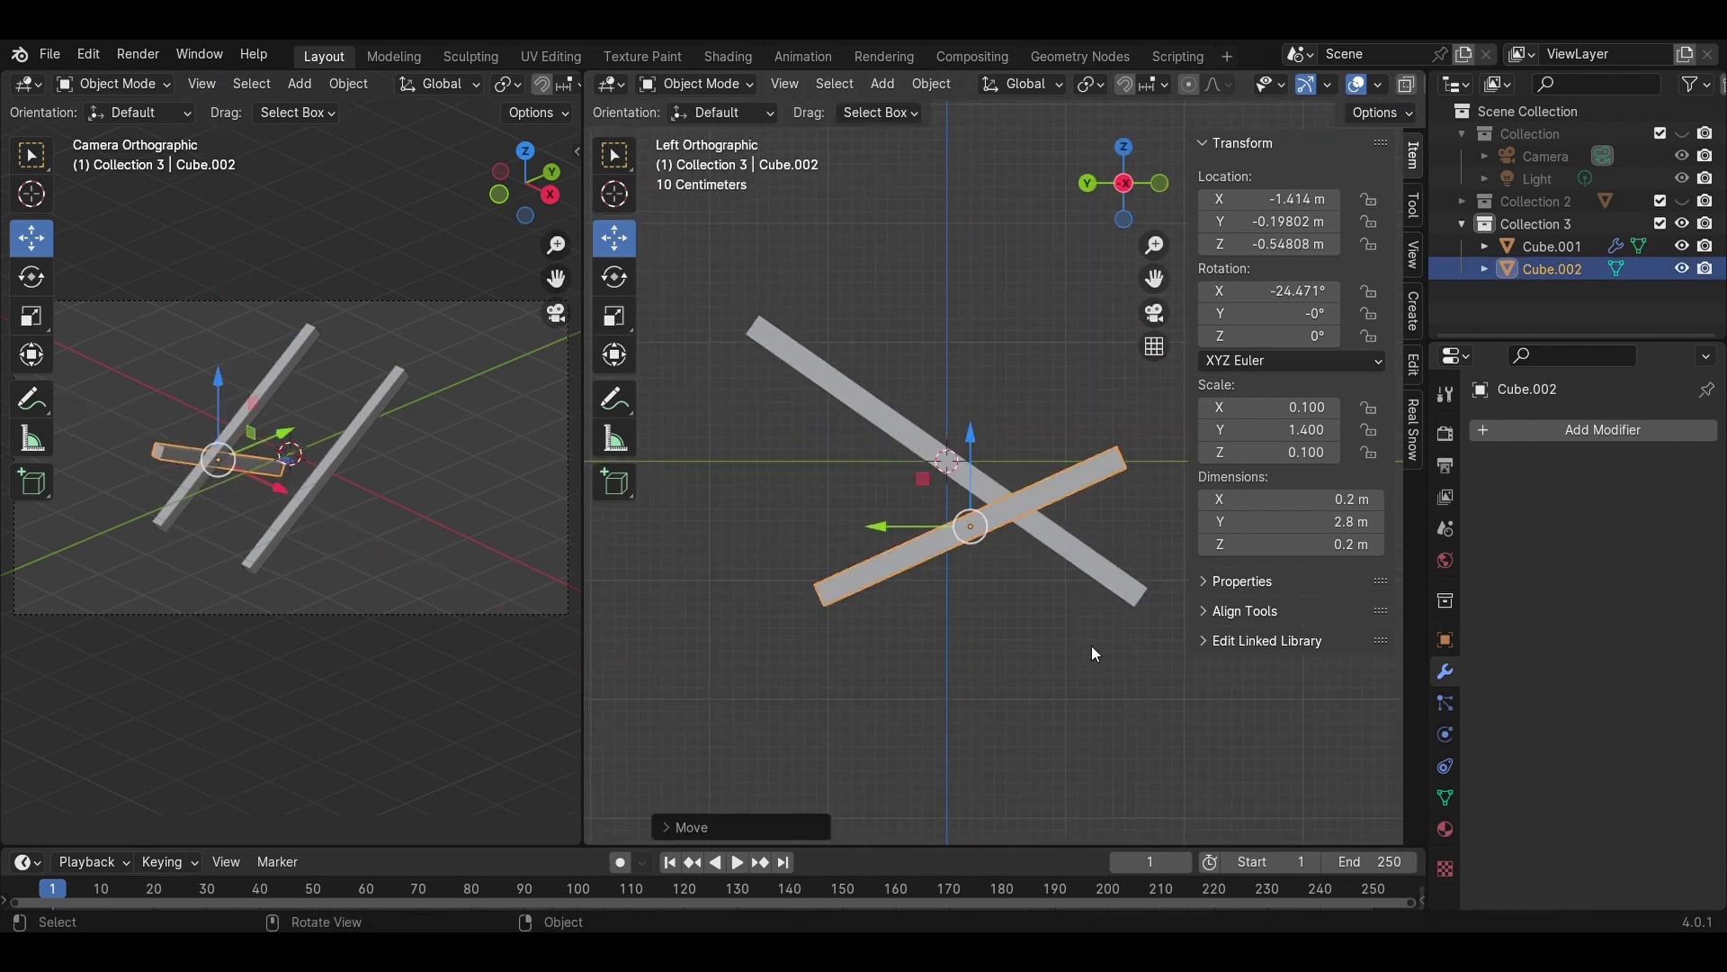
key(r)
click(1085, 634)
key(g)
click(984, 459)
click(1089, 511)
middle_drag(1088, 511, 1077, 532)
key(ctrl+s)
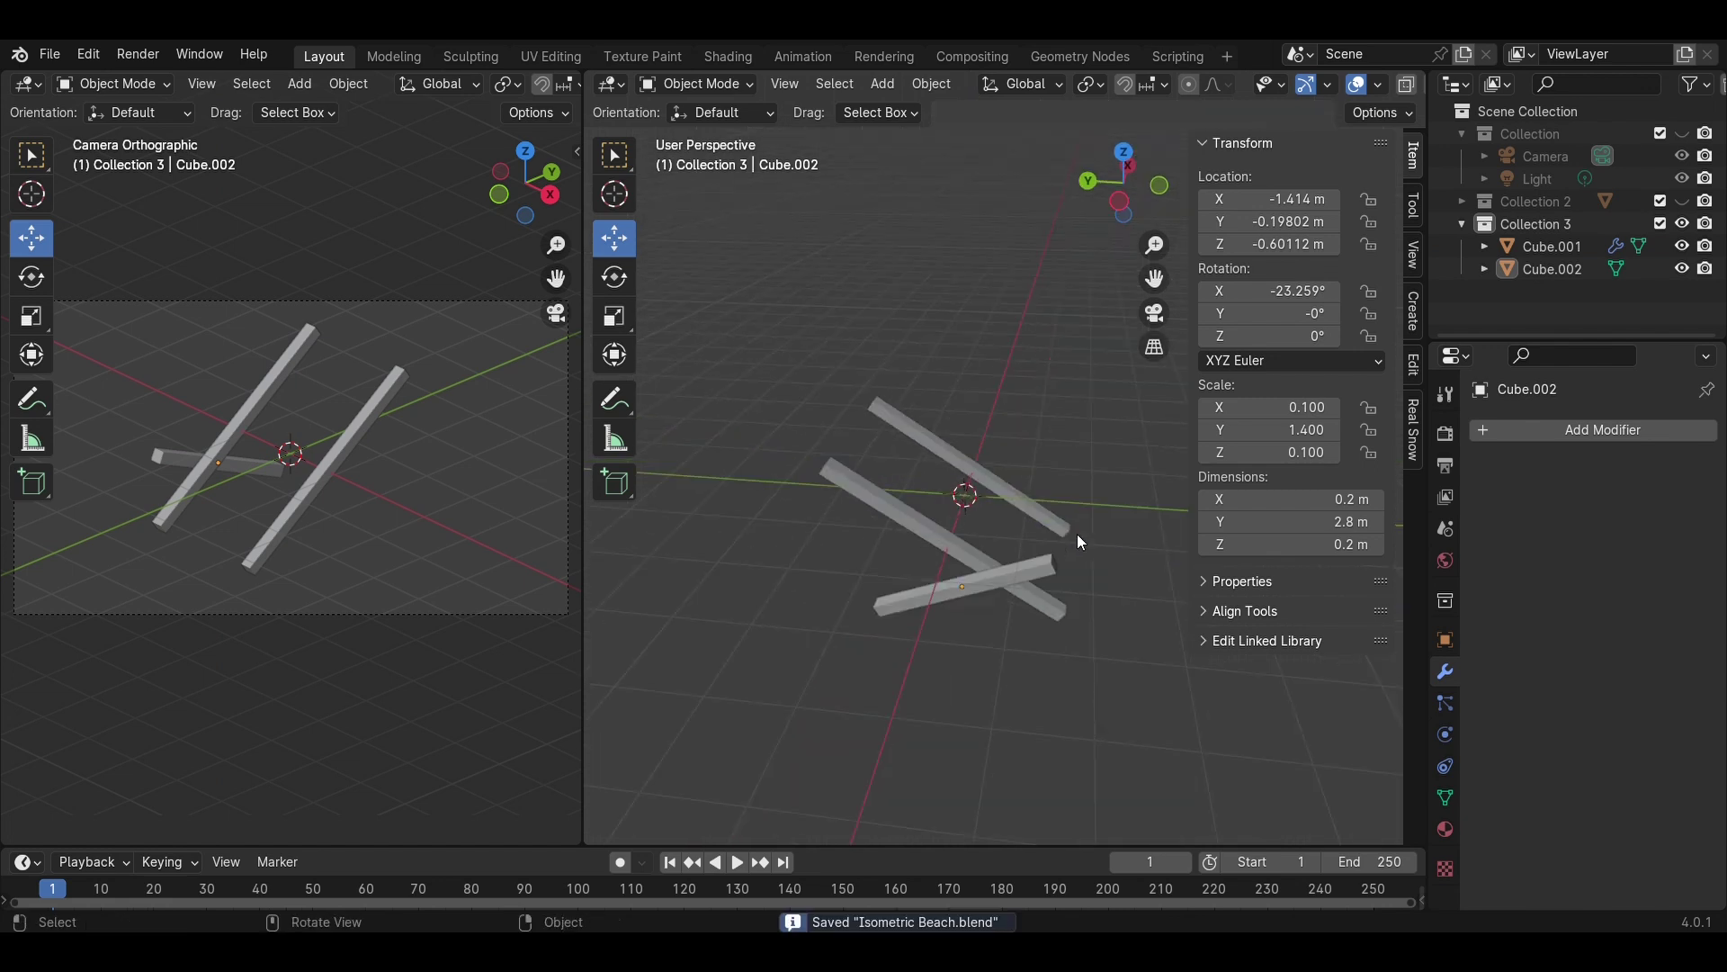
- Add a cube, flatten it to 0 m along Z and scale it to about 6 by 6 m as a ground plane
key(shift+a)
mouse_move(1012, 493)
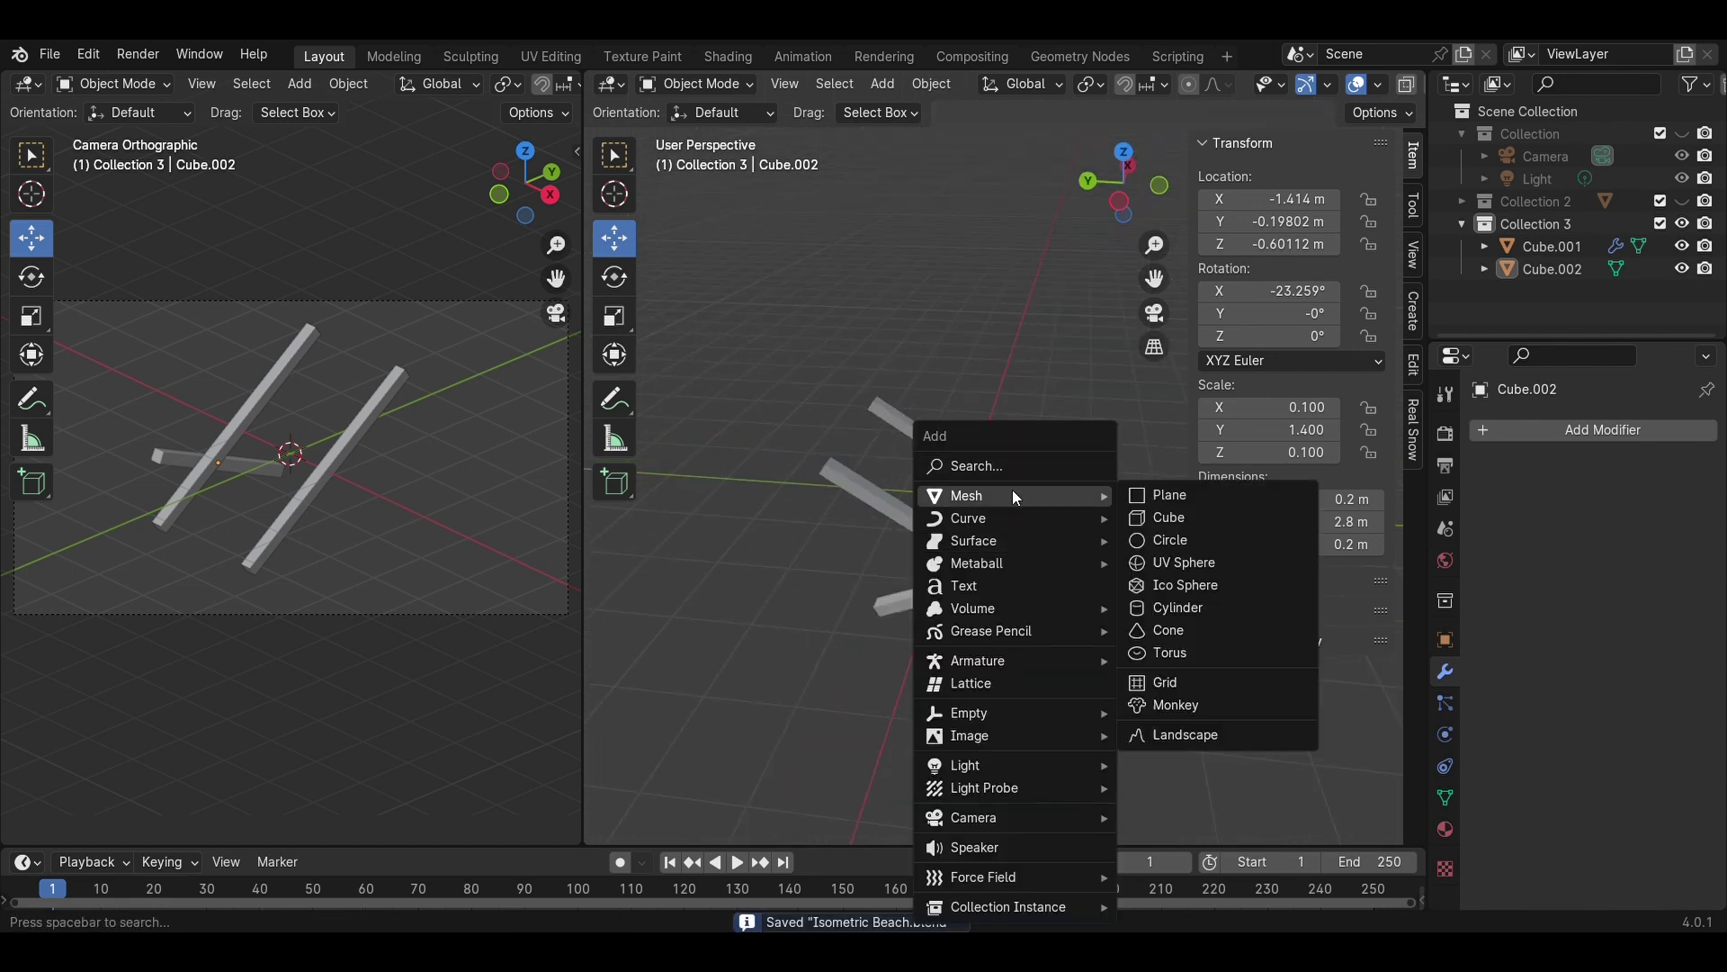
click(1172, 519)
drag(1313, 554, 1215, 554)
key(s)
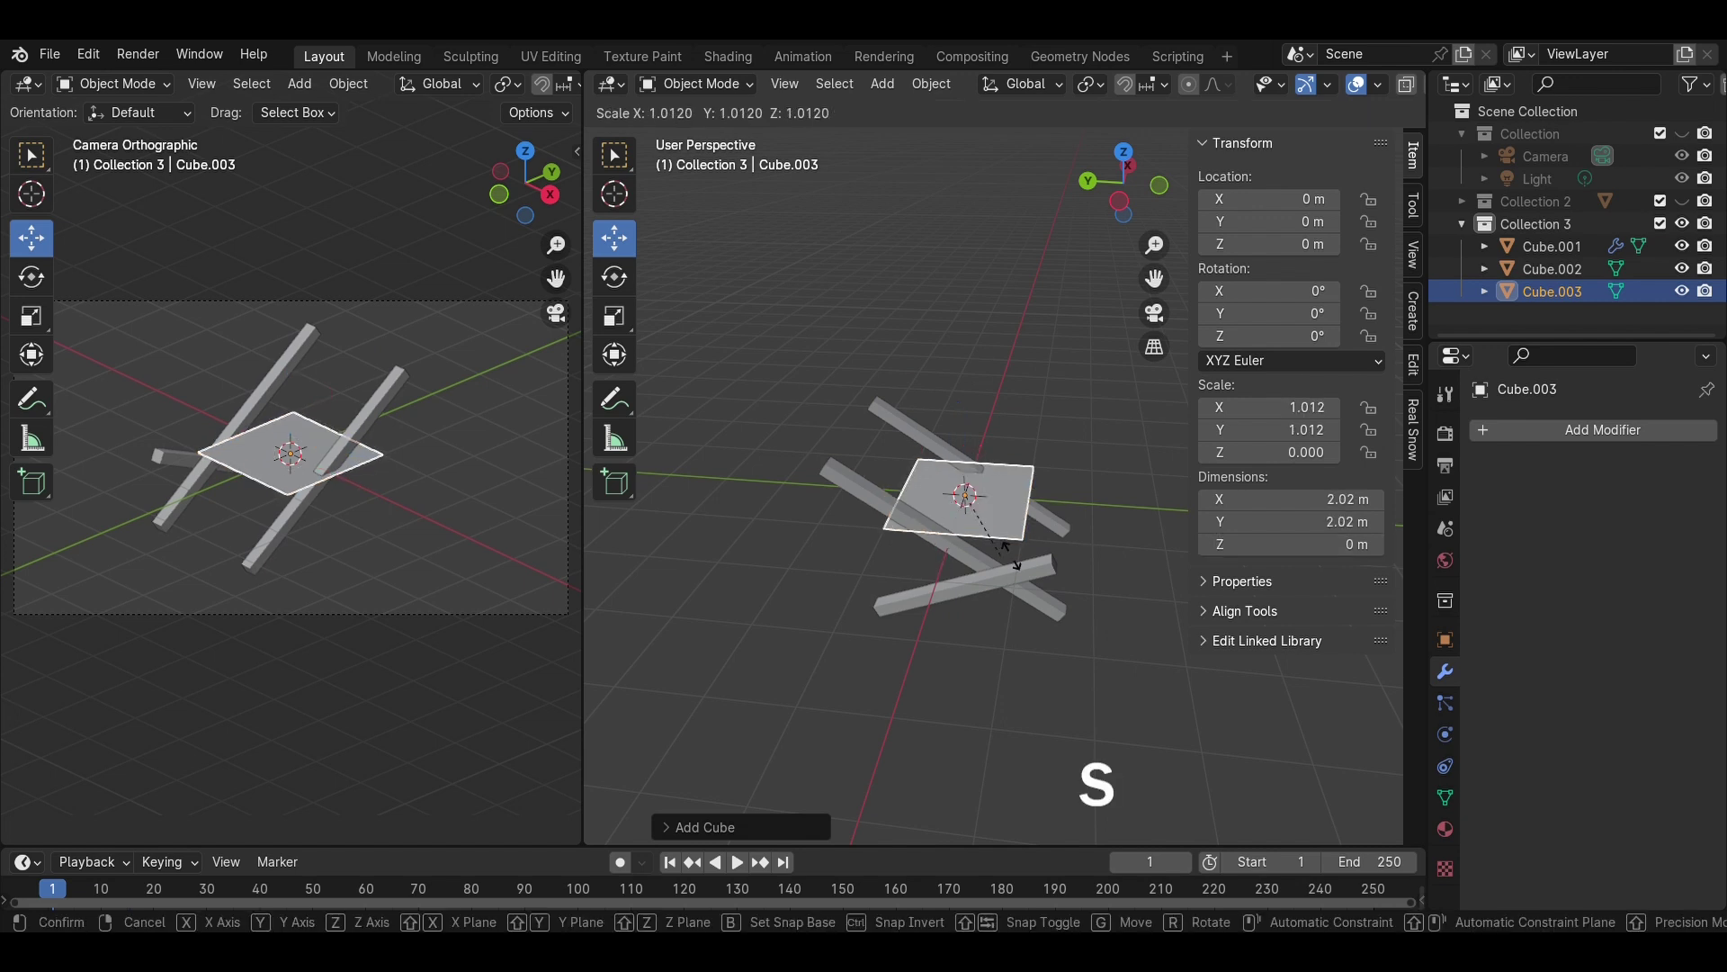
click(1171, 258)
click(1119, 200)
scroll(977, 452, up, 4)
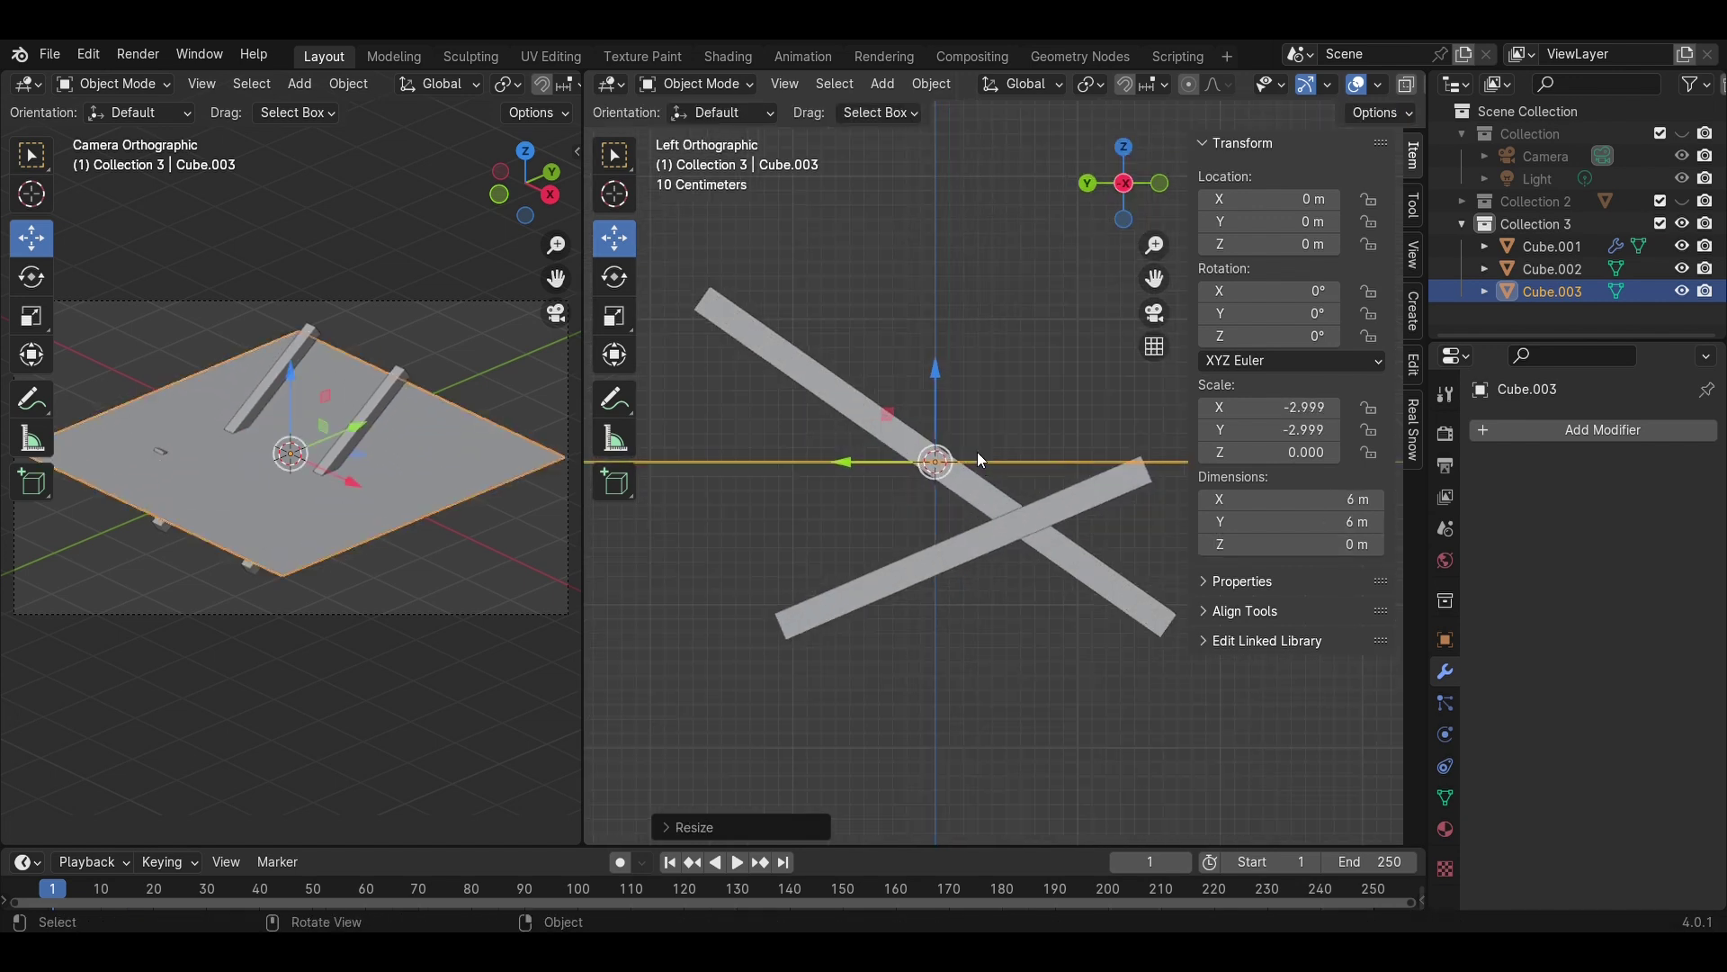
- Lower the ground plane along Z to about -1.21 m, under the ends of the bars
key(g)
key(z)
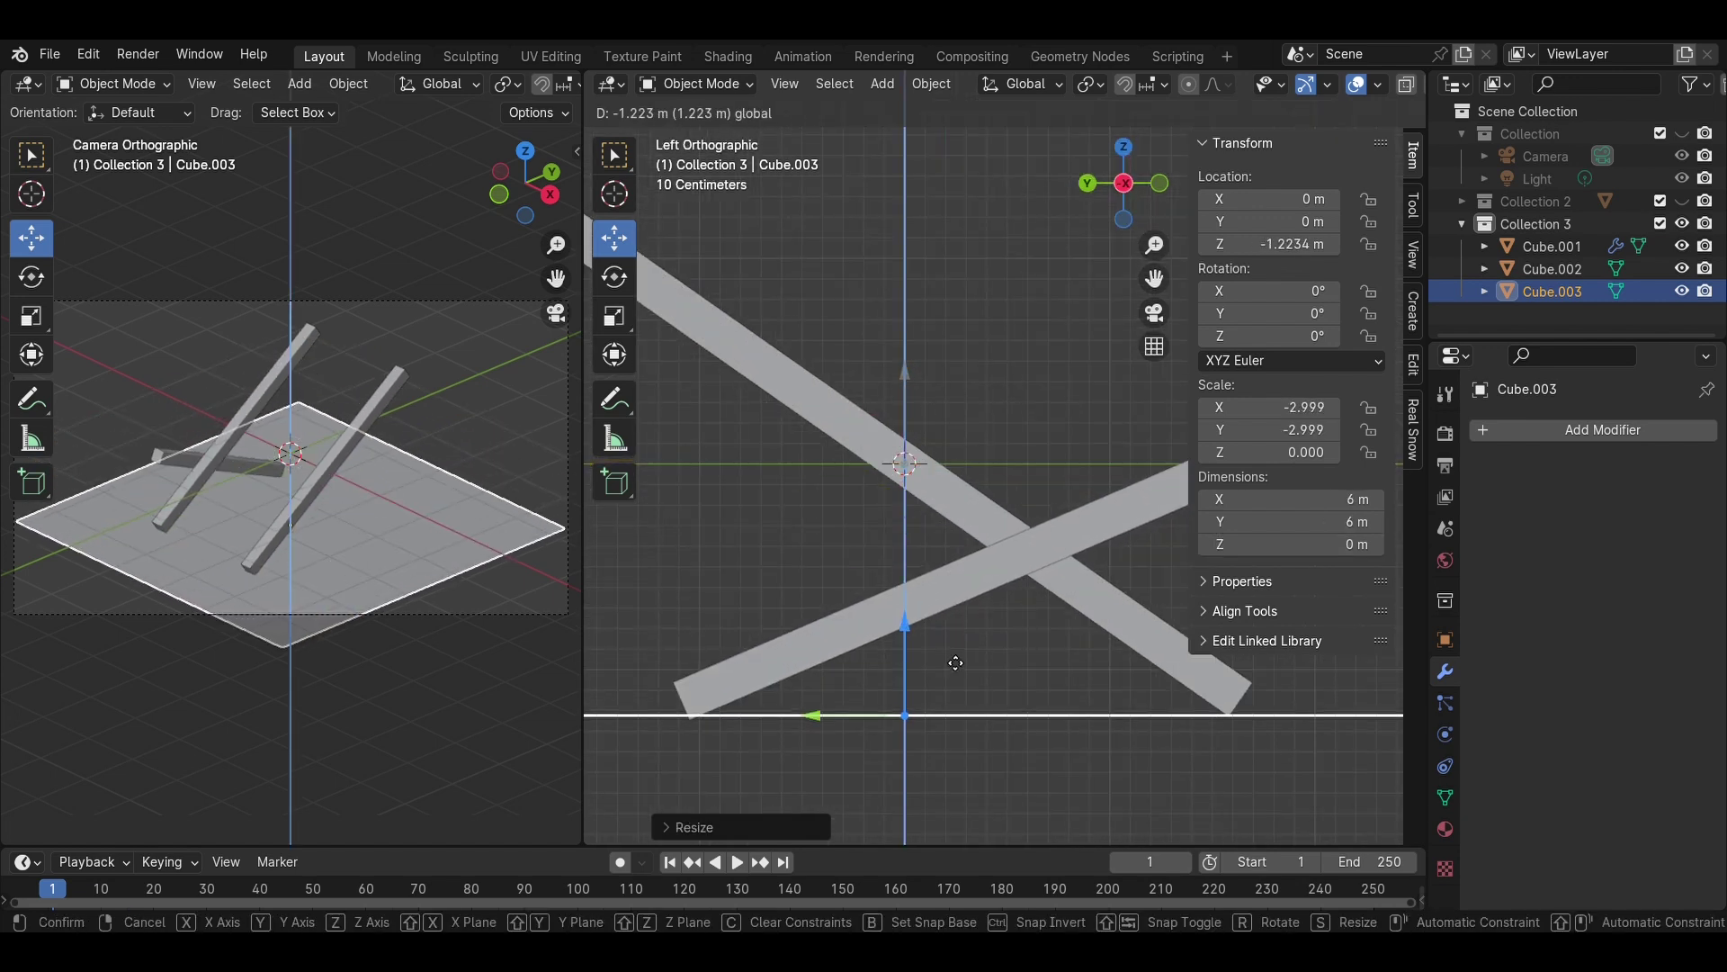
click(958, 655)
middle_drag(958, 655, 1069, 594)
mouse_move(946, 464)
mouse_down()
mouse_move(946, 504)
mouse_move(935, 448)
mouse_up()
click(1125, 199)
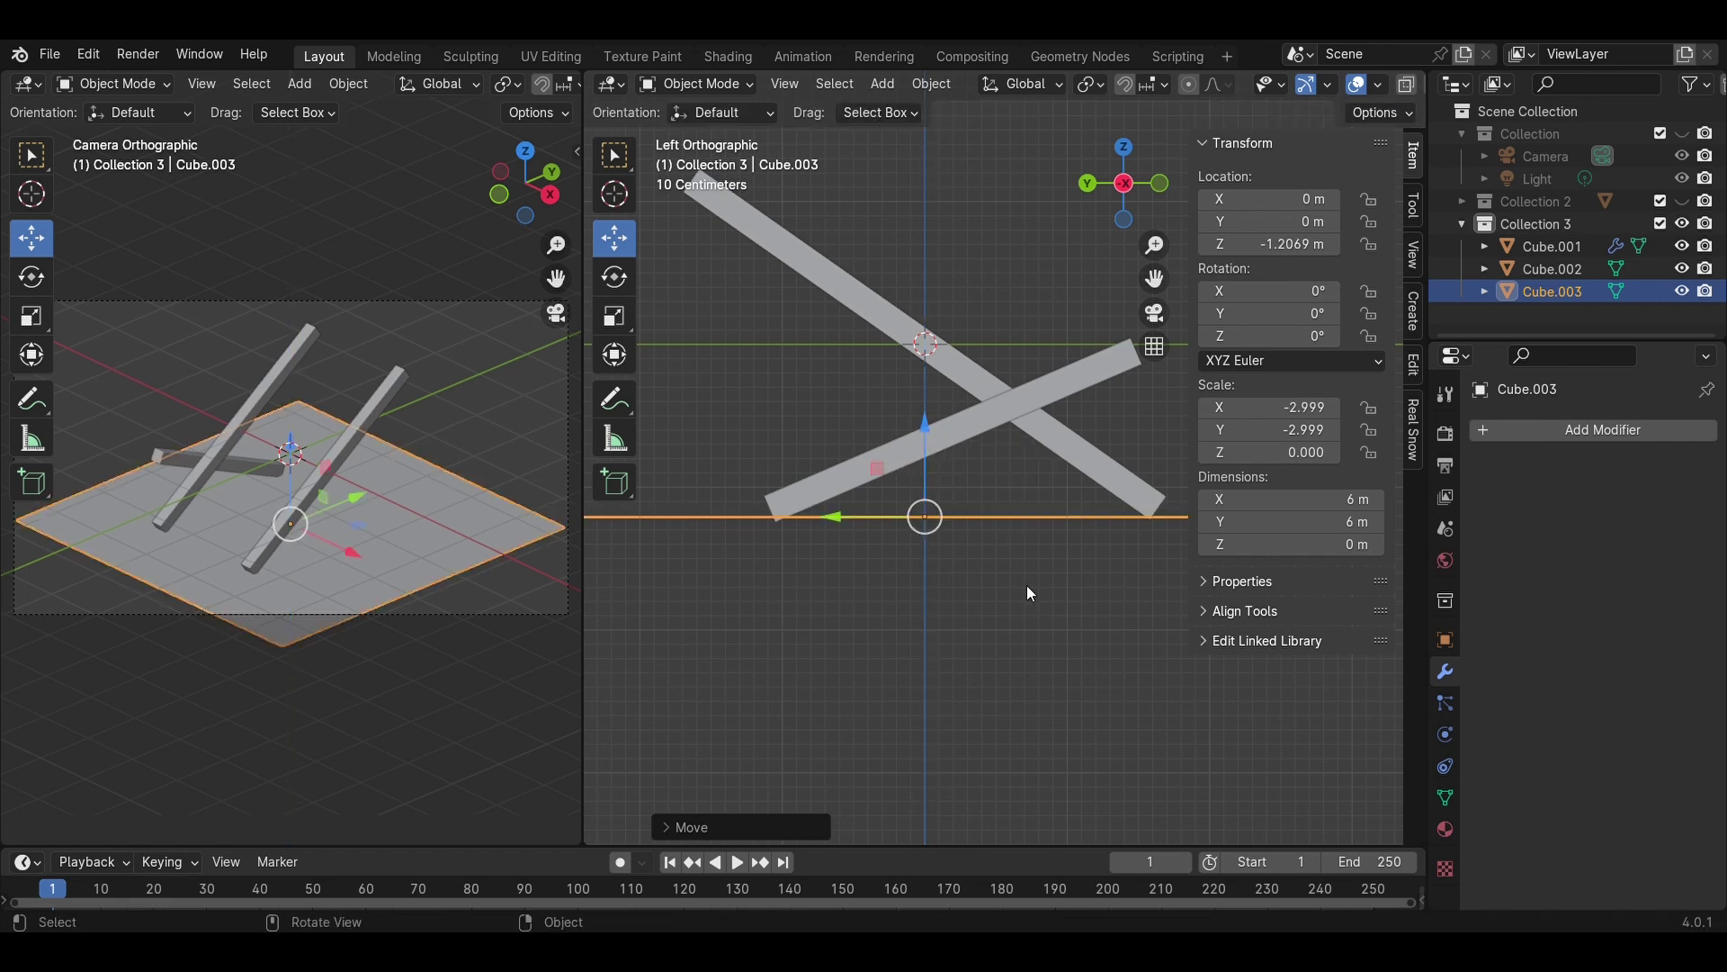
- Give the ground plane a 0.2 m thickness and lower it to about Z -1.32 m so the bars rest on it
click(1027, 587)
shift+middle_drag(882, 454, 927, 485)
click(994, 552)
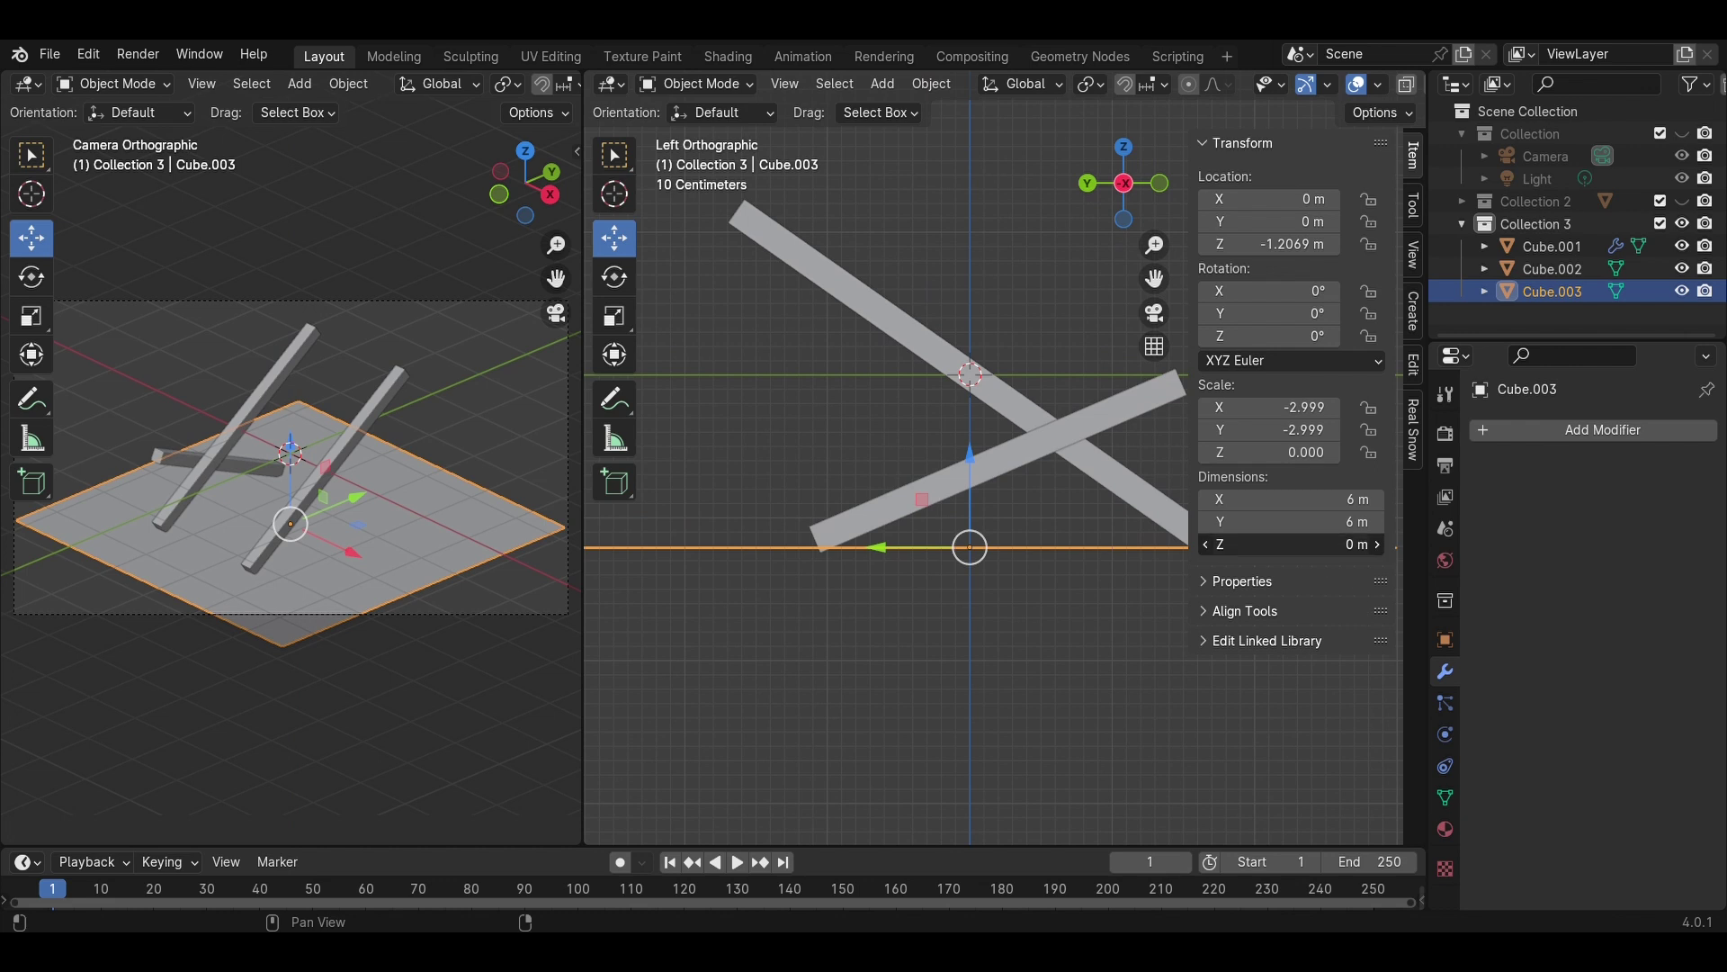
drag(1295, 545, 1318, 545)
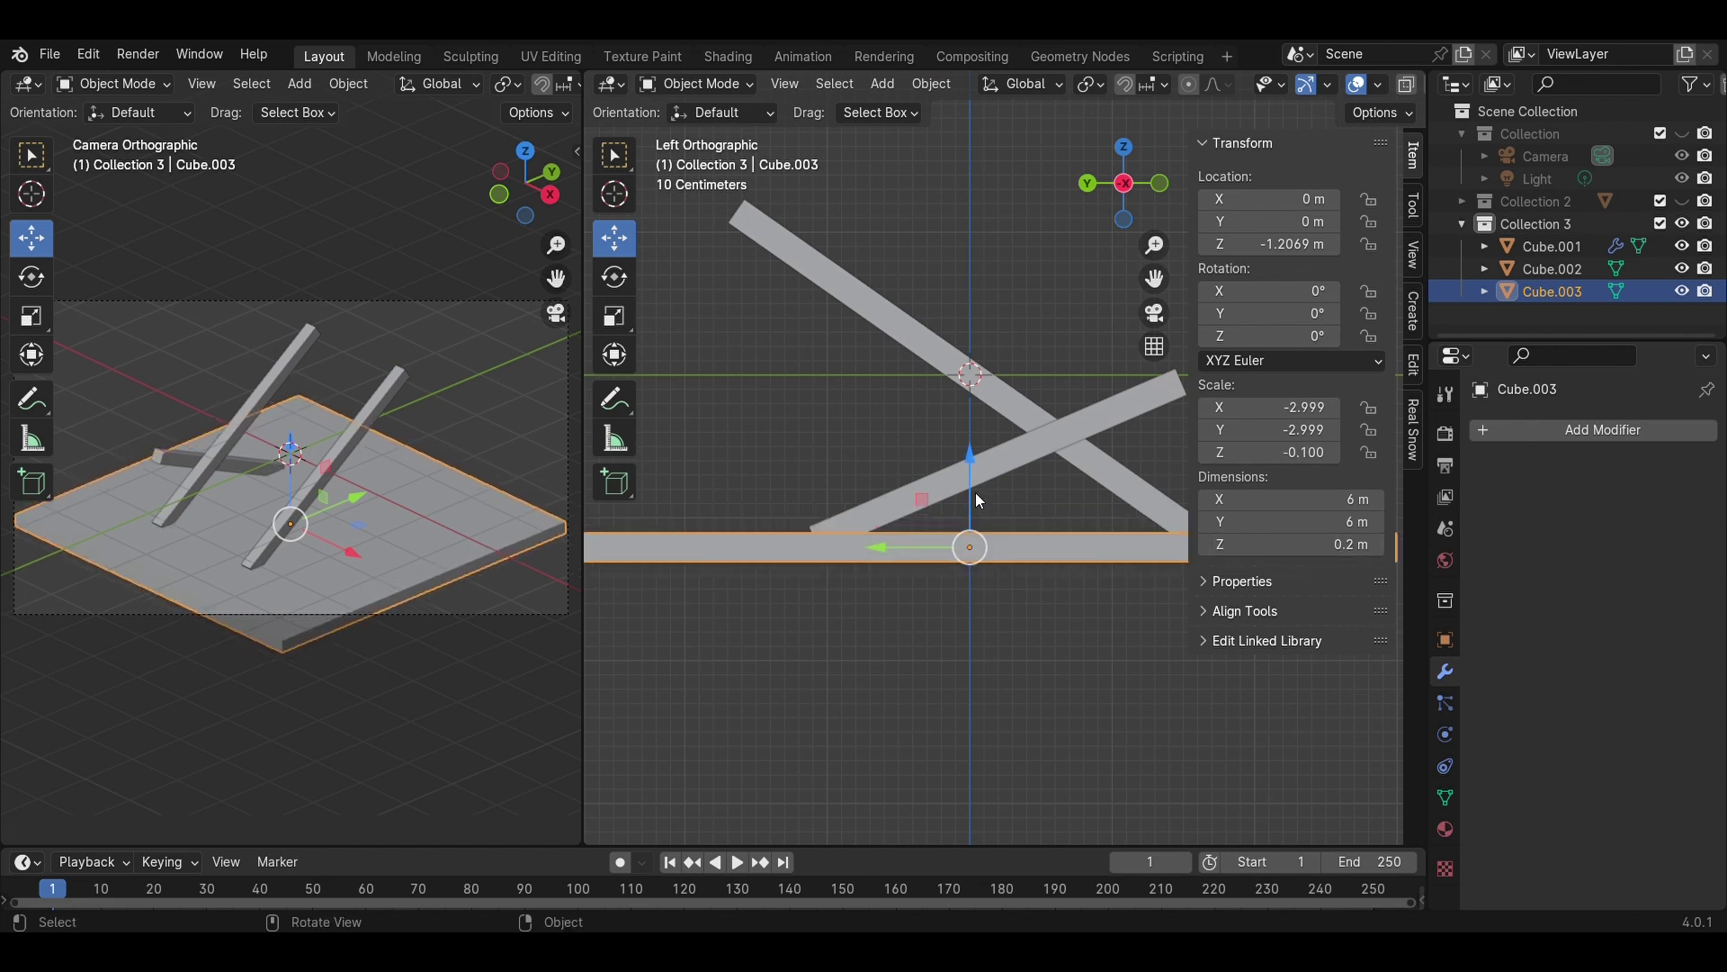
shift+middle_drag(1027, 527, 990, 558)
drag(935, 489, 936, 504)
click(837, 445)
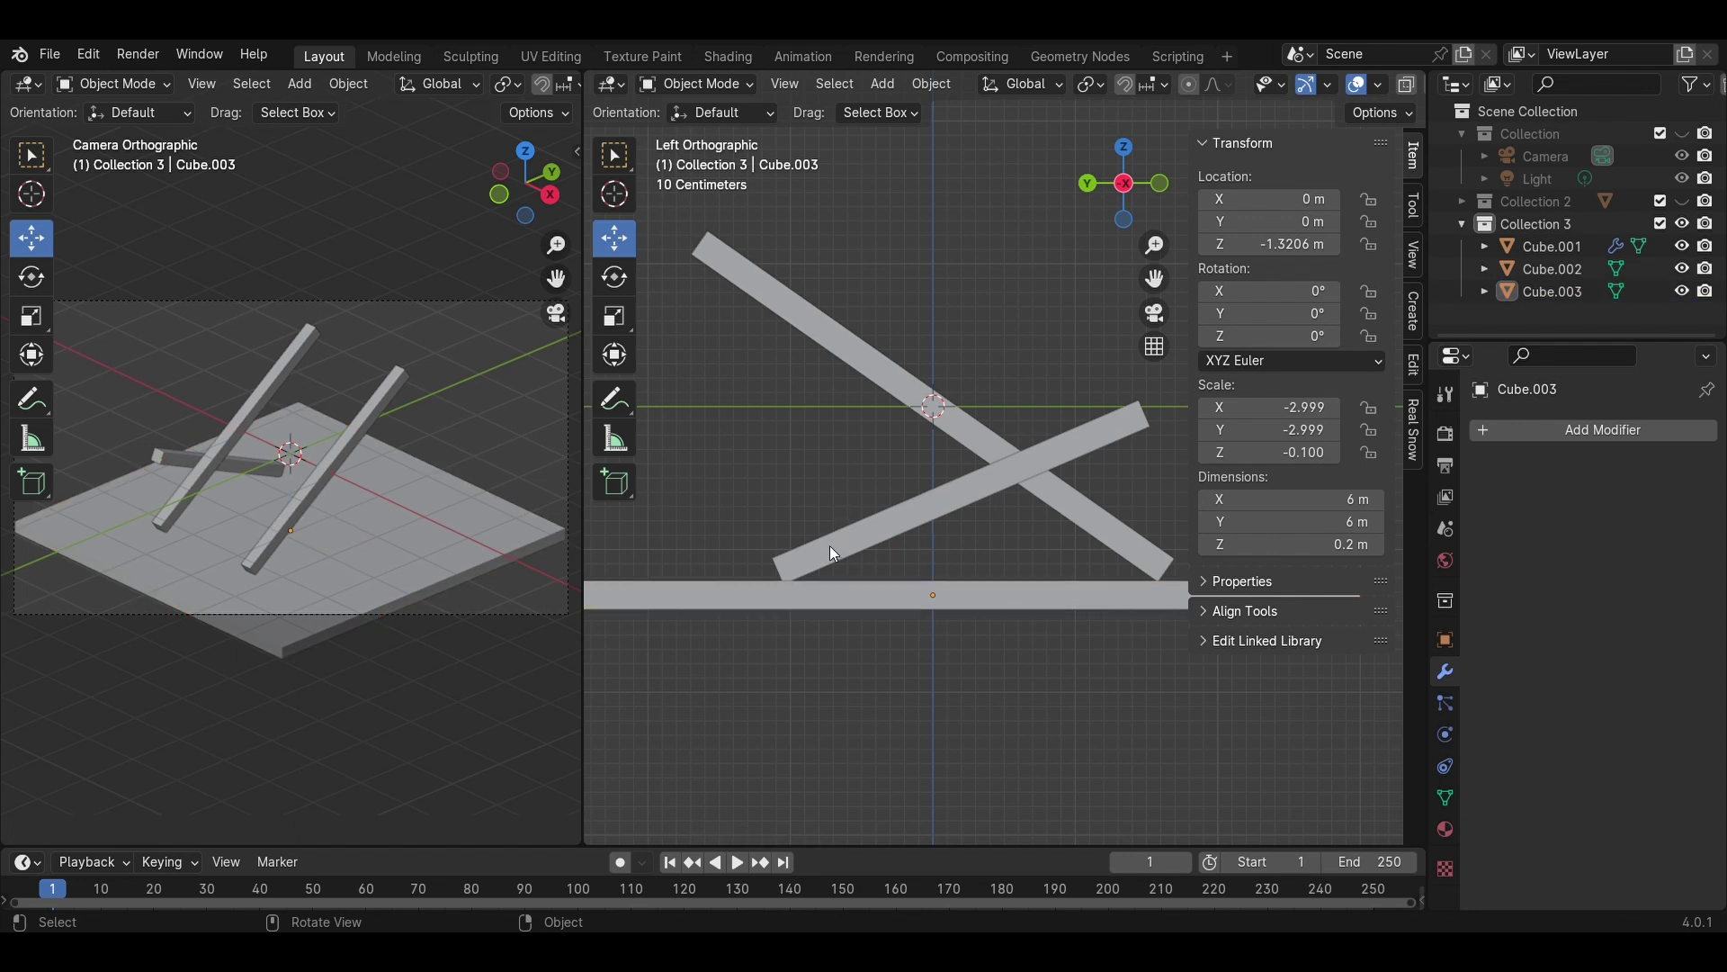
- Raise the 2.8 m crossing bar slightly to about Z -0.595 m so it stands on the ground slab
click(830, 545)
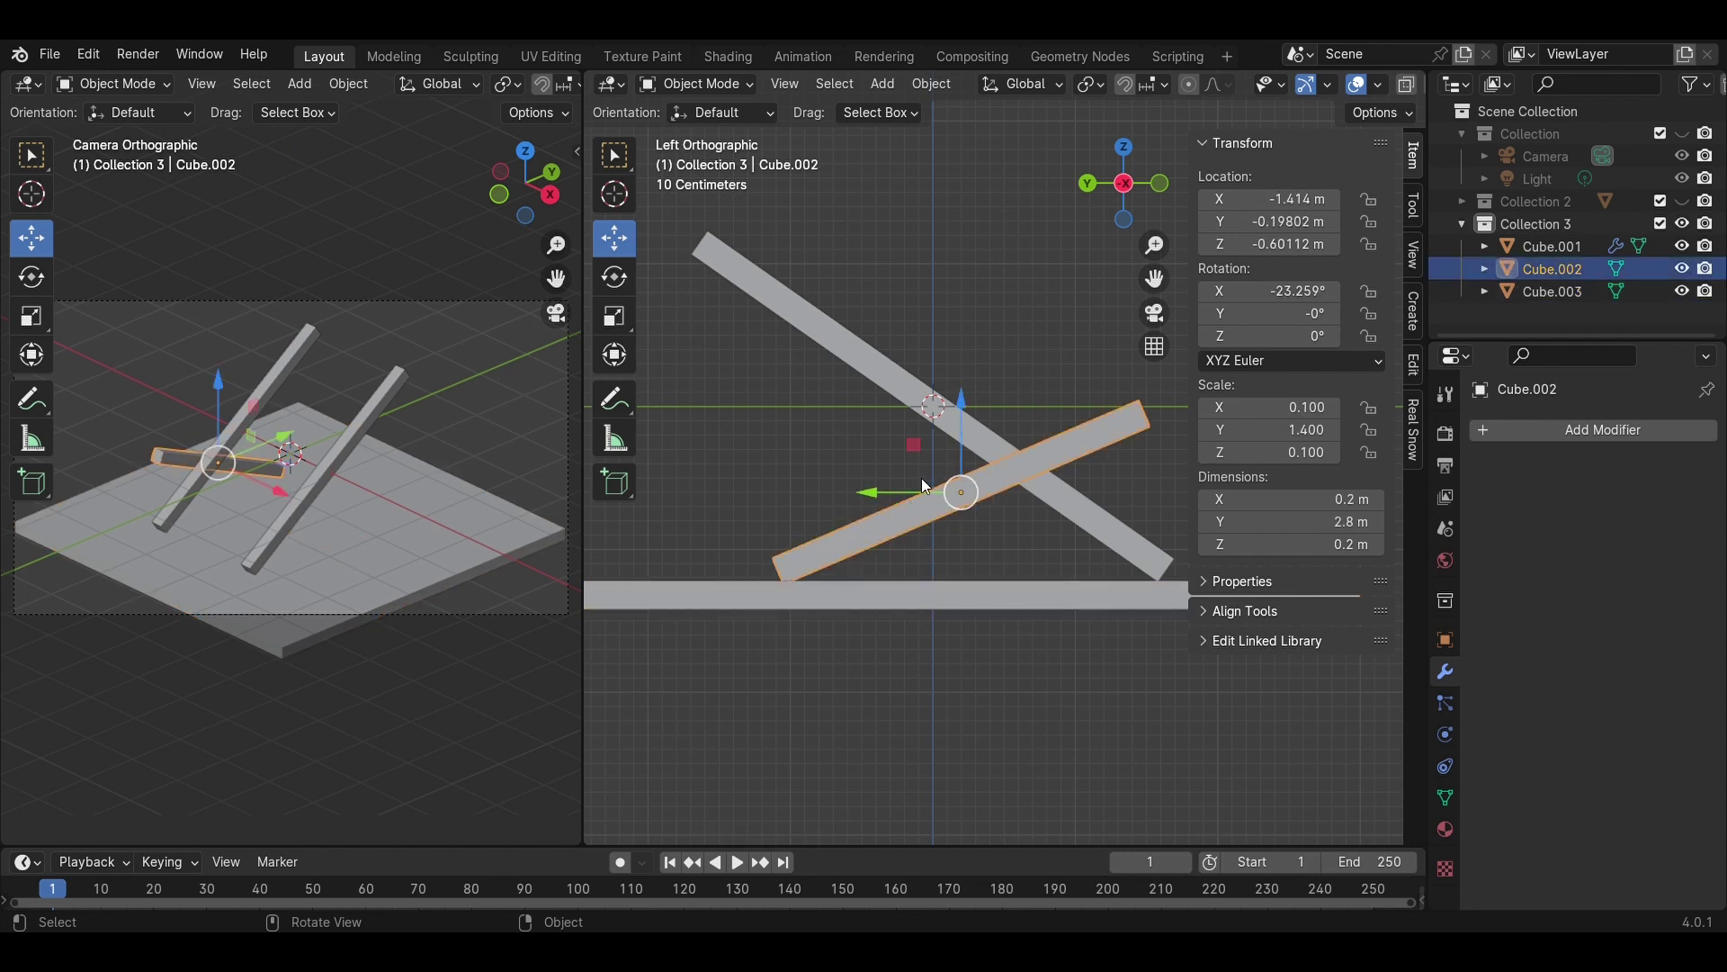
drag(959, 468, 963, 461)
click(1061, 391)
middle_drag(1066, 396, 878, 470)
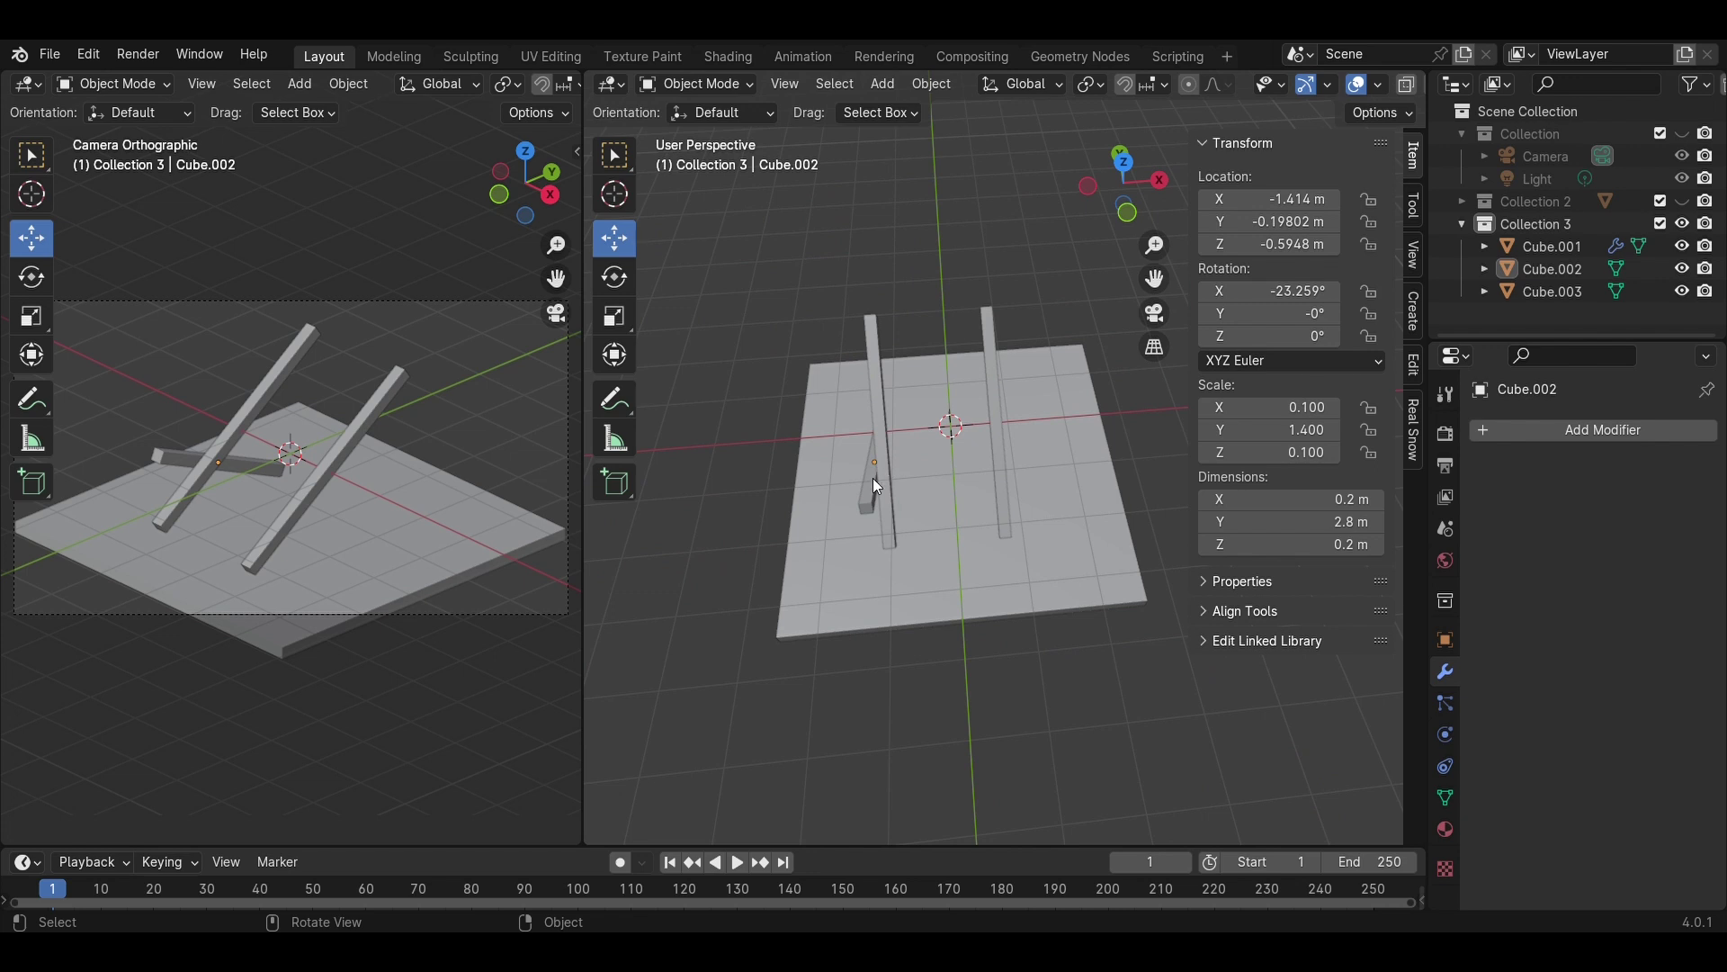
- Add an Array modifier to the crossing bar with count 2 and relative X factor 12, and save the file
click(875, 481)
click(1570, 432)
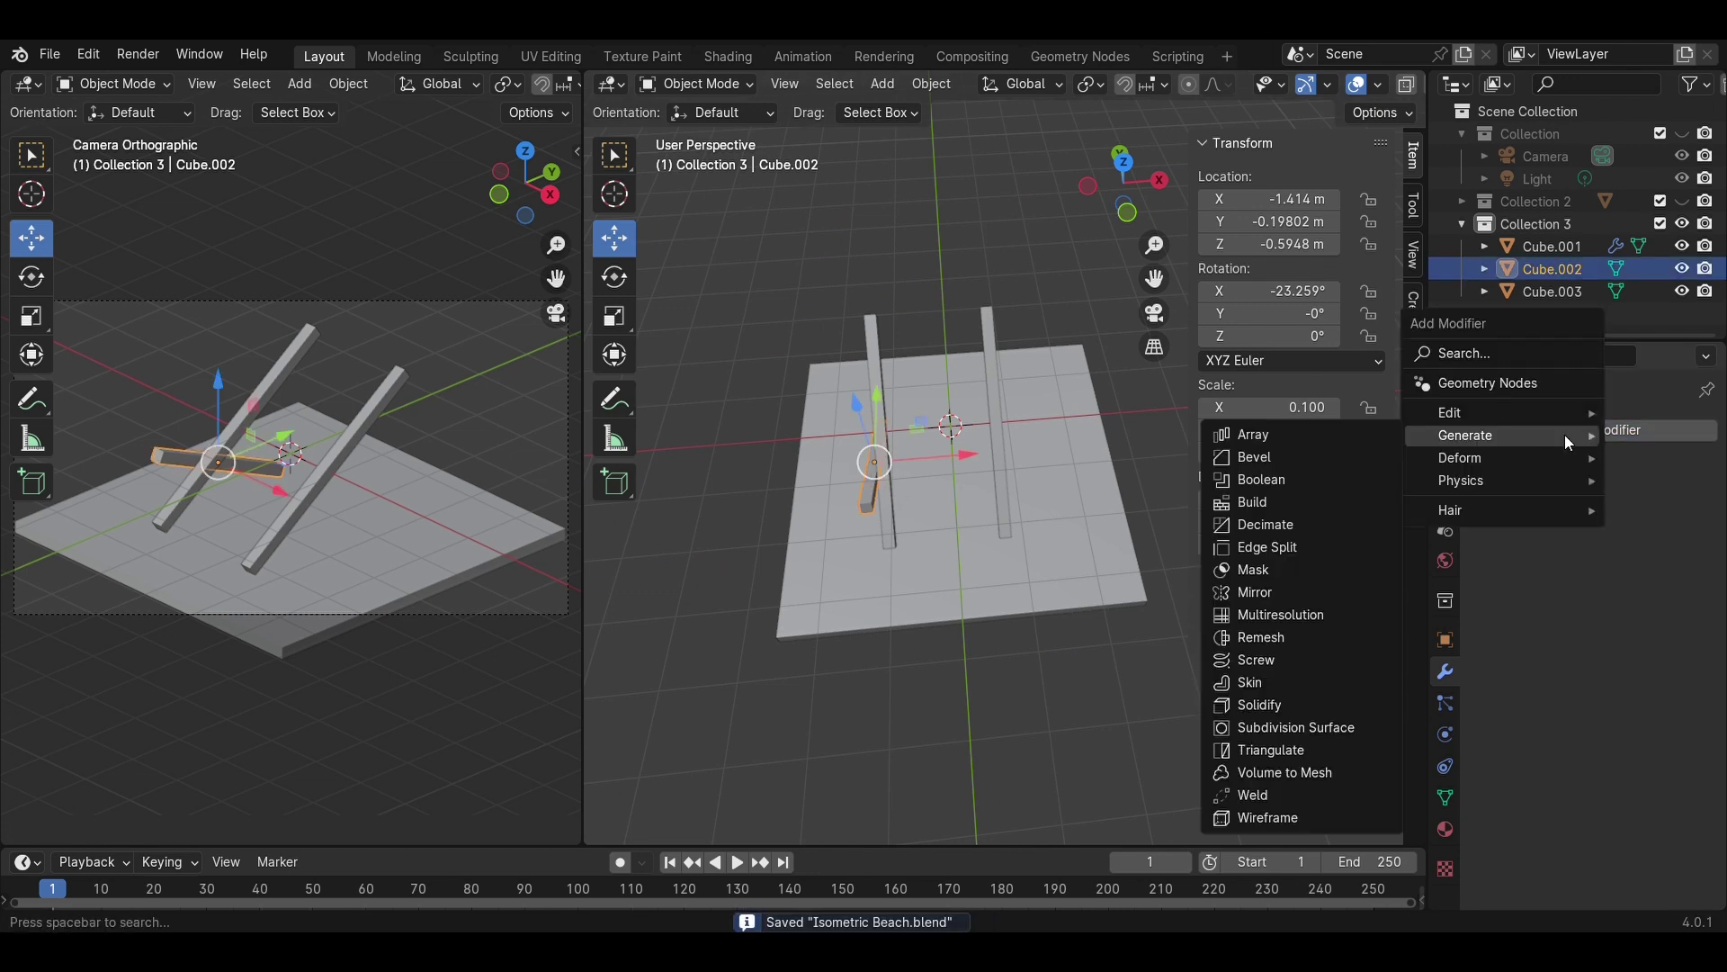
click(1333, 442)
drag(1613, 597, 1665, 597)
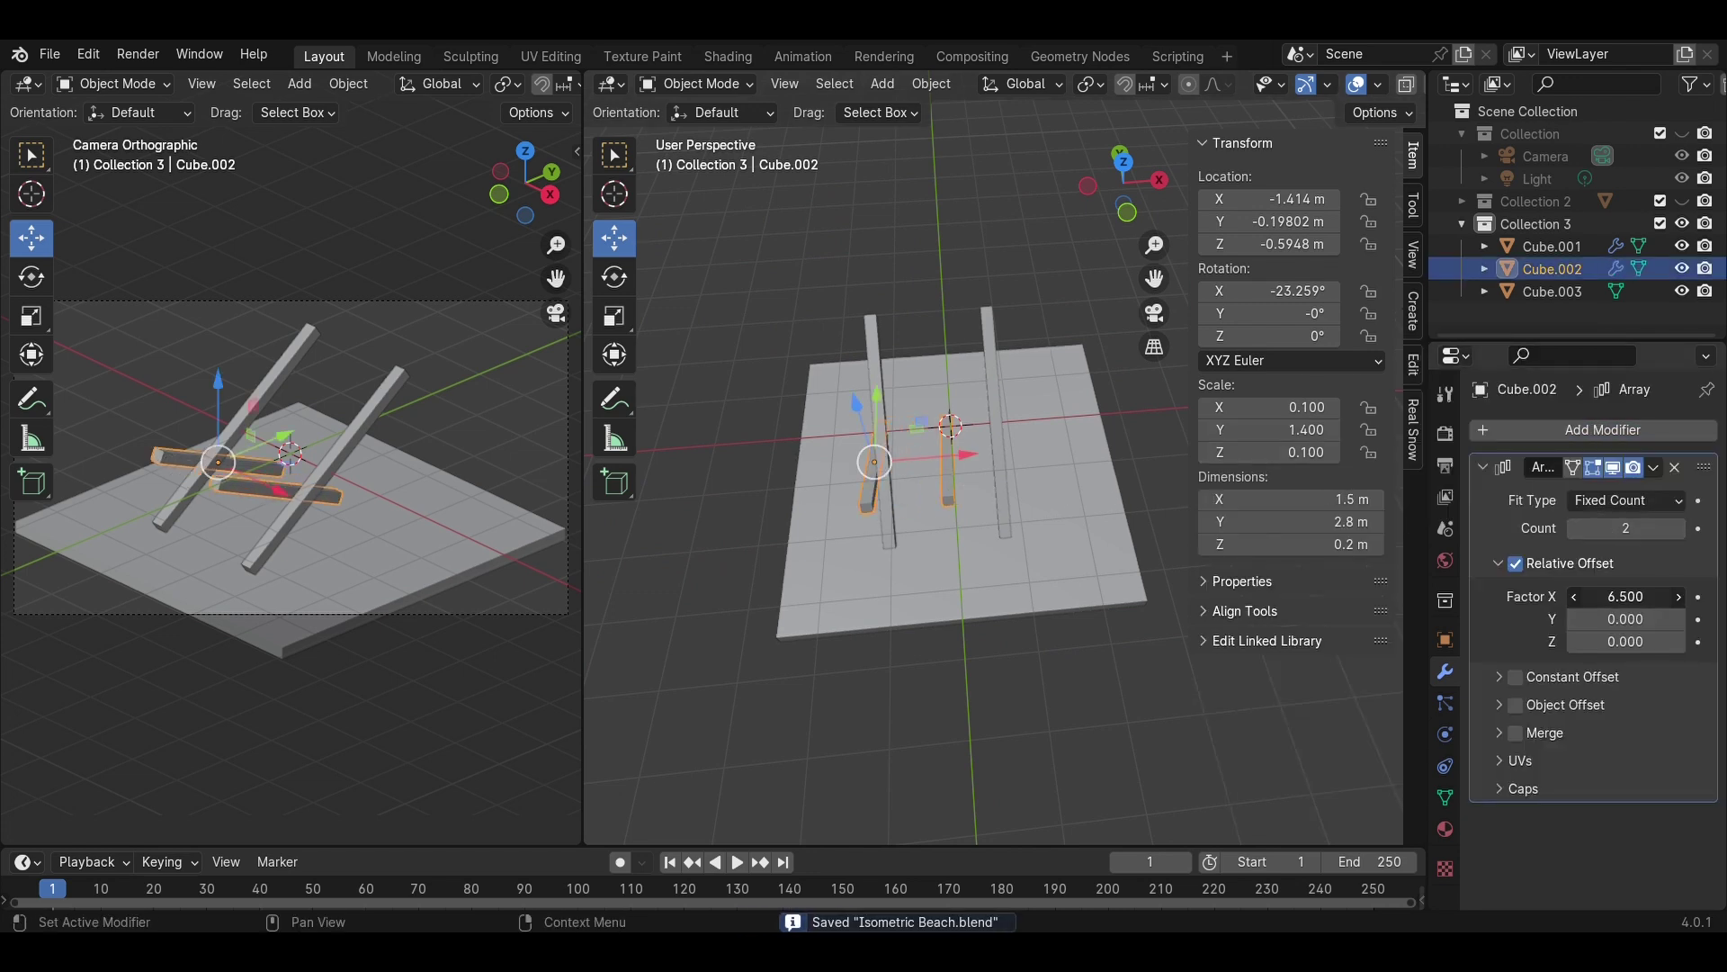
click(1126, 214)
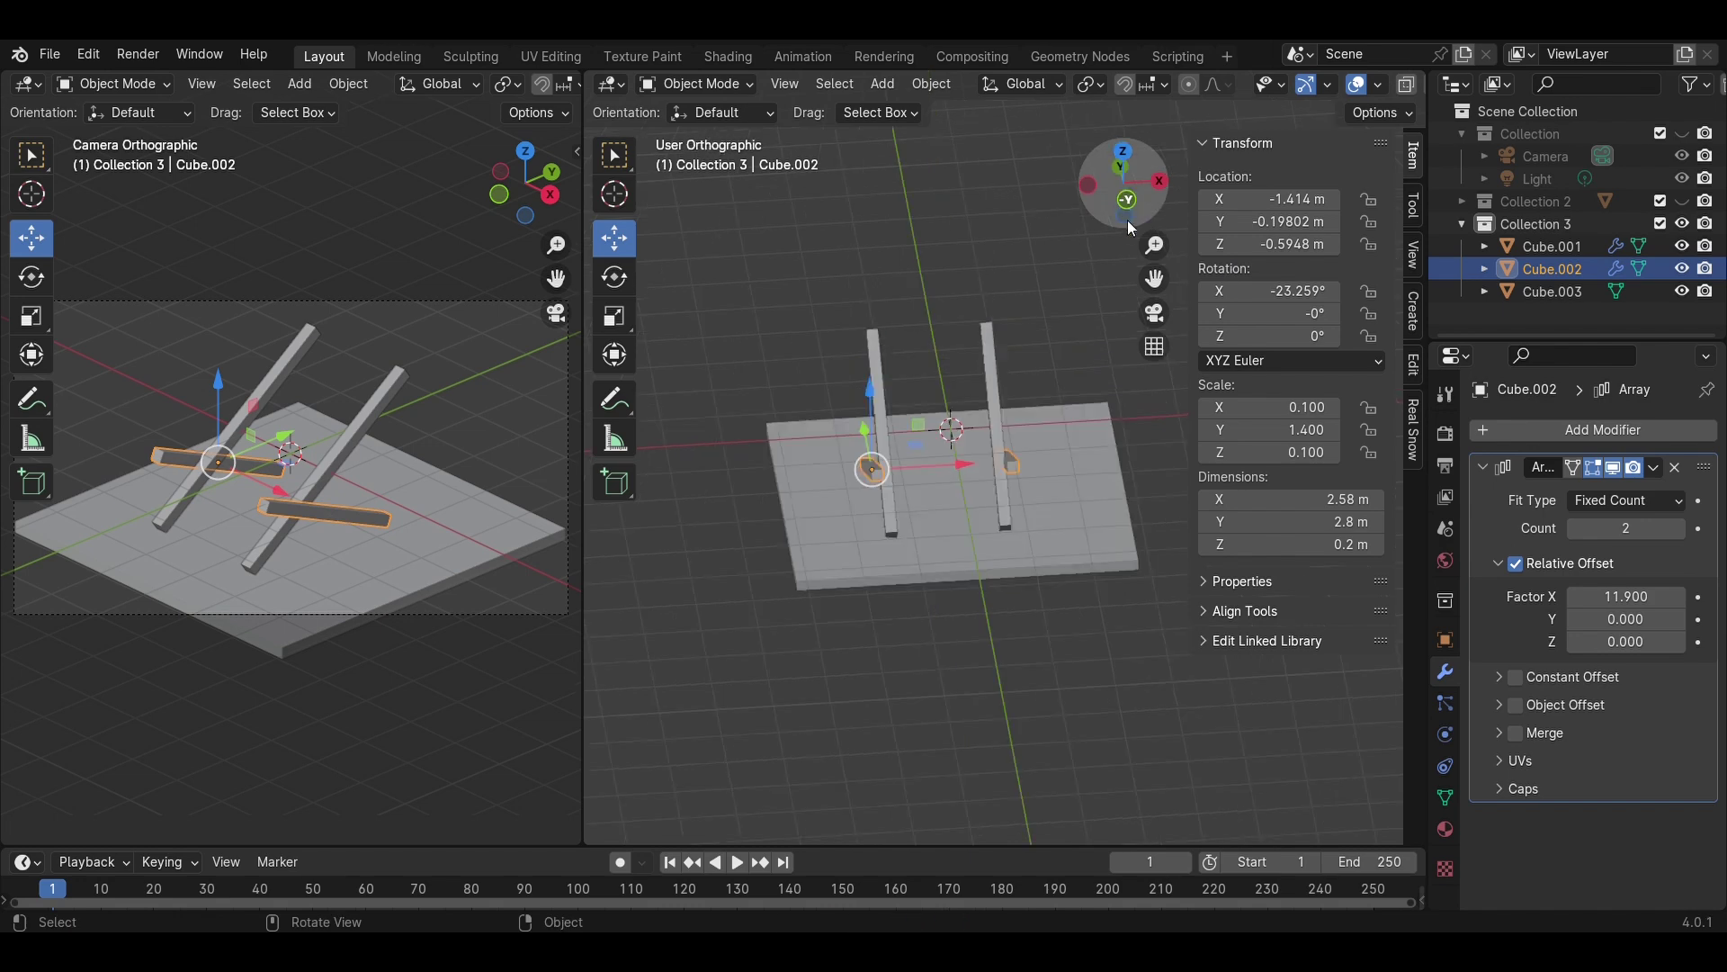
click(1125, 148)
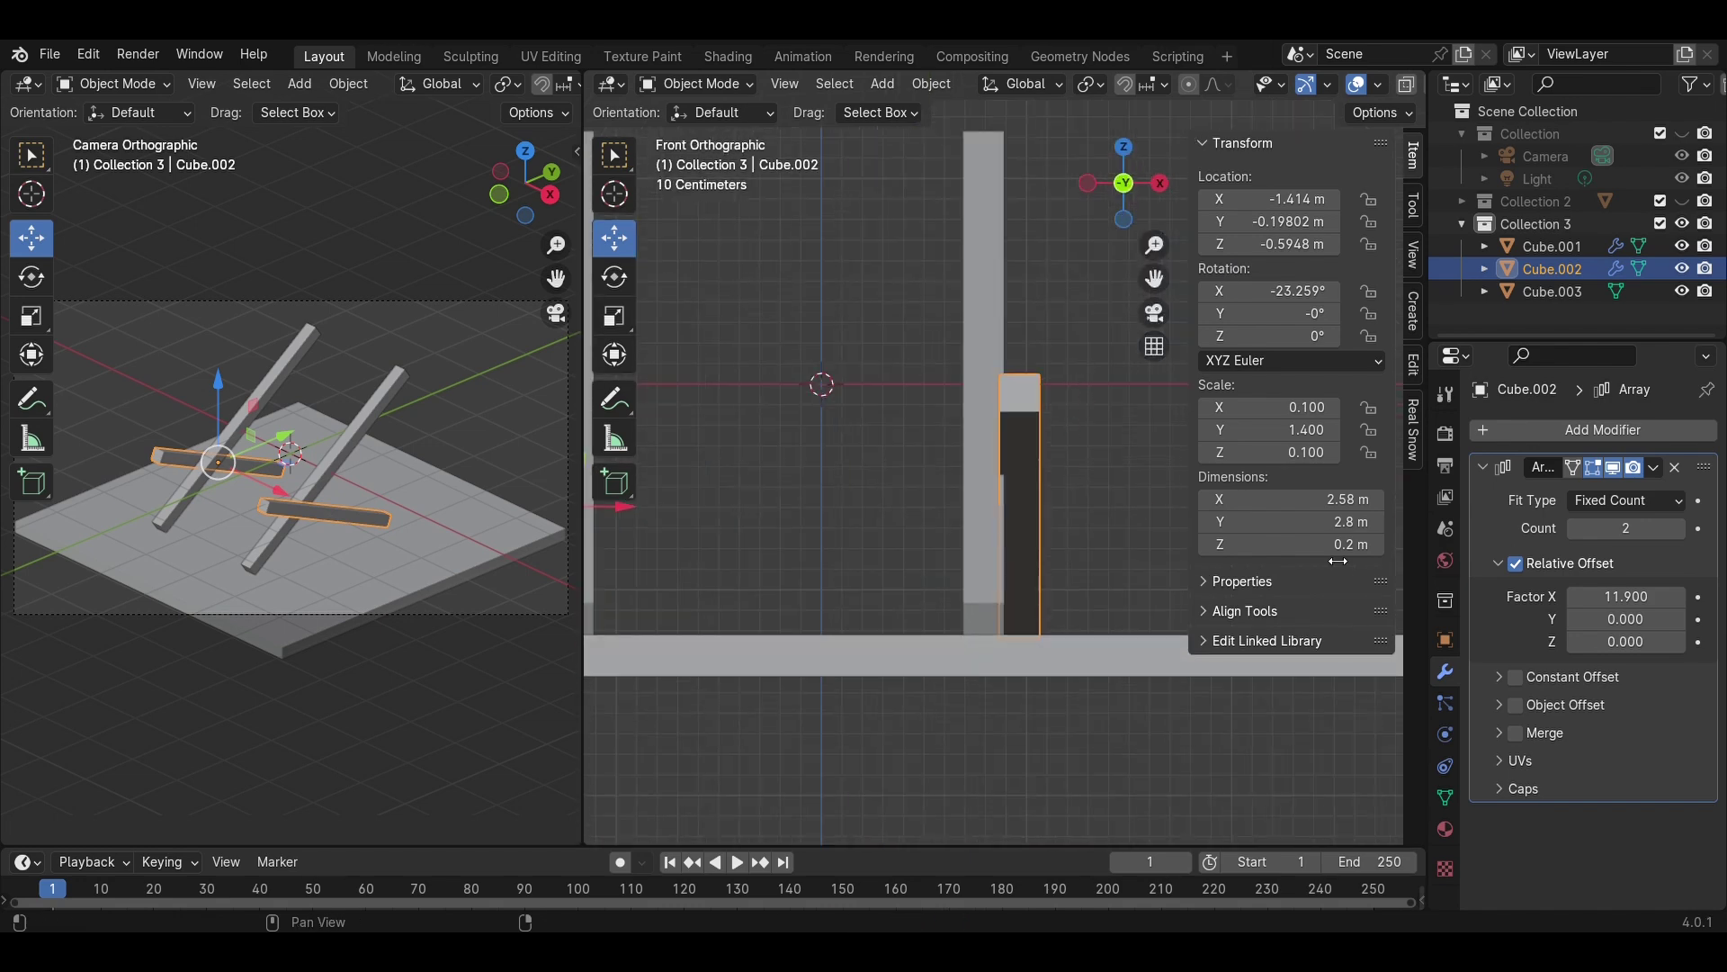
click(802, 405)
scroll(802, 402, down, 5)
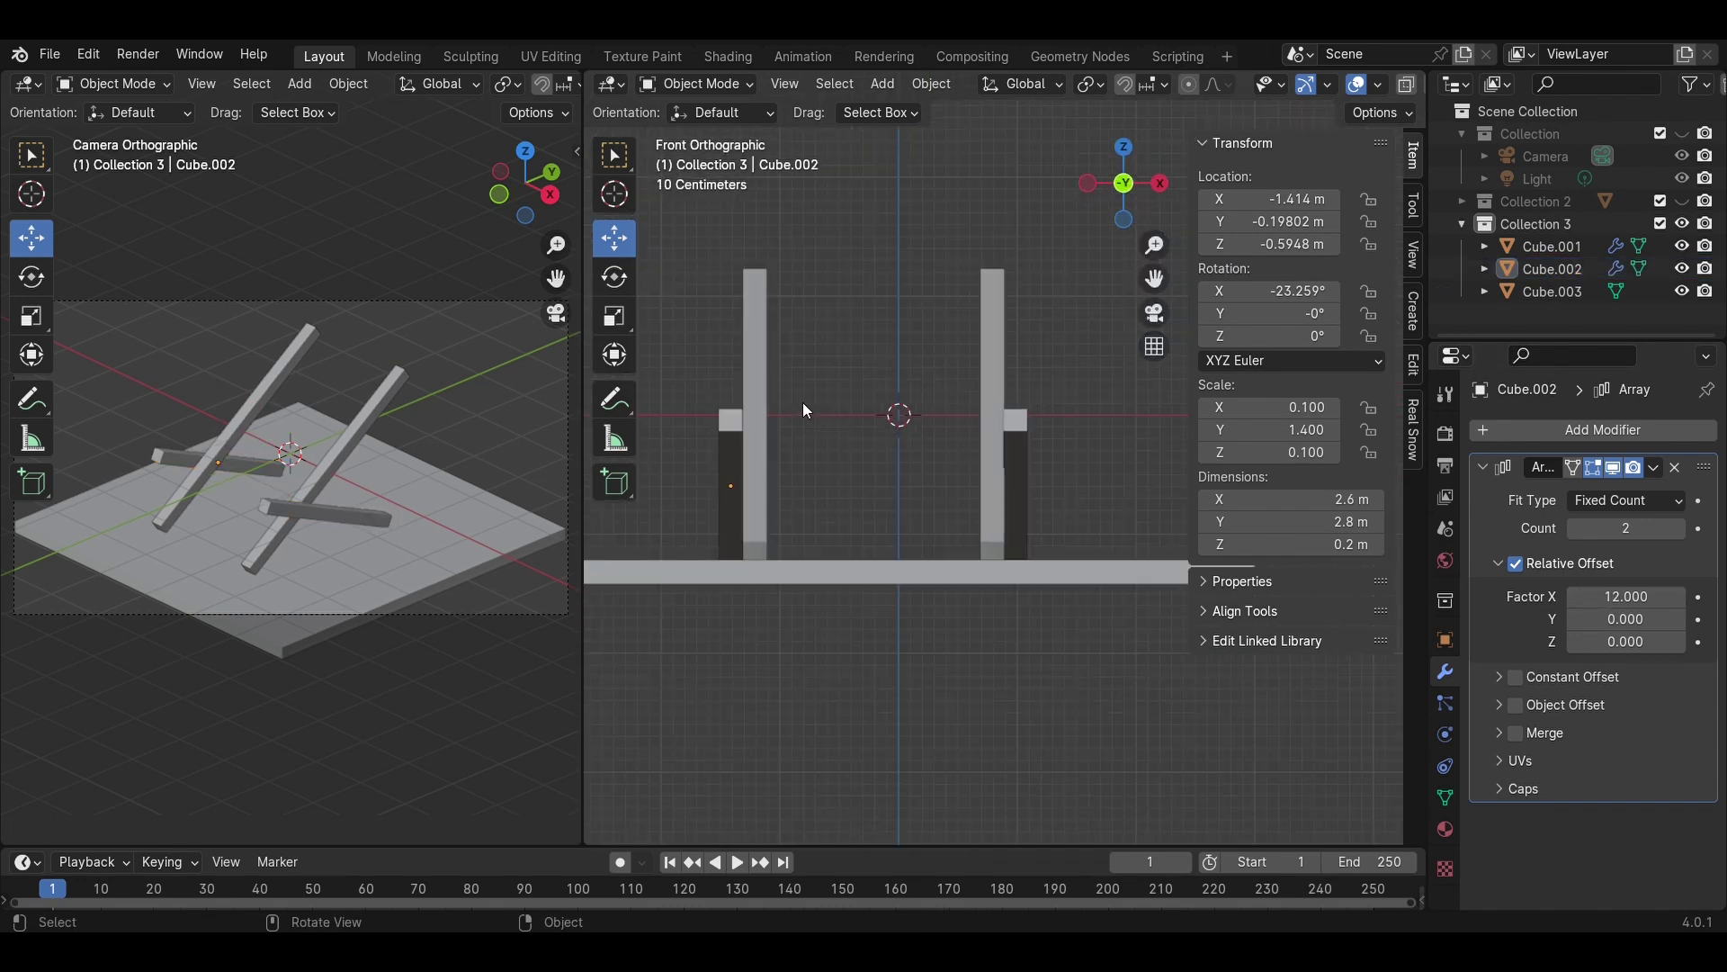
middle_drag(802, 402, 1055, 422)
scroll(967, 469, down, 2)
key(ctrl+s)
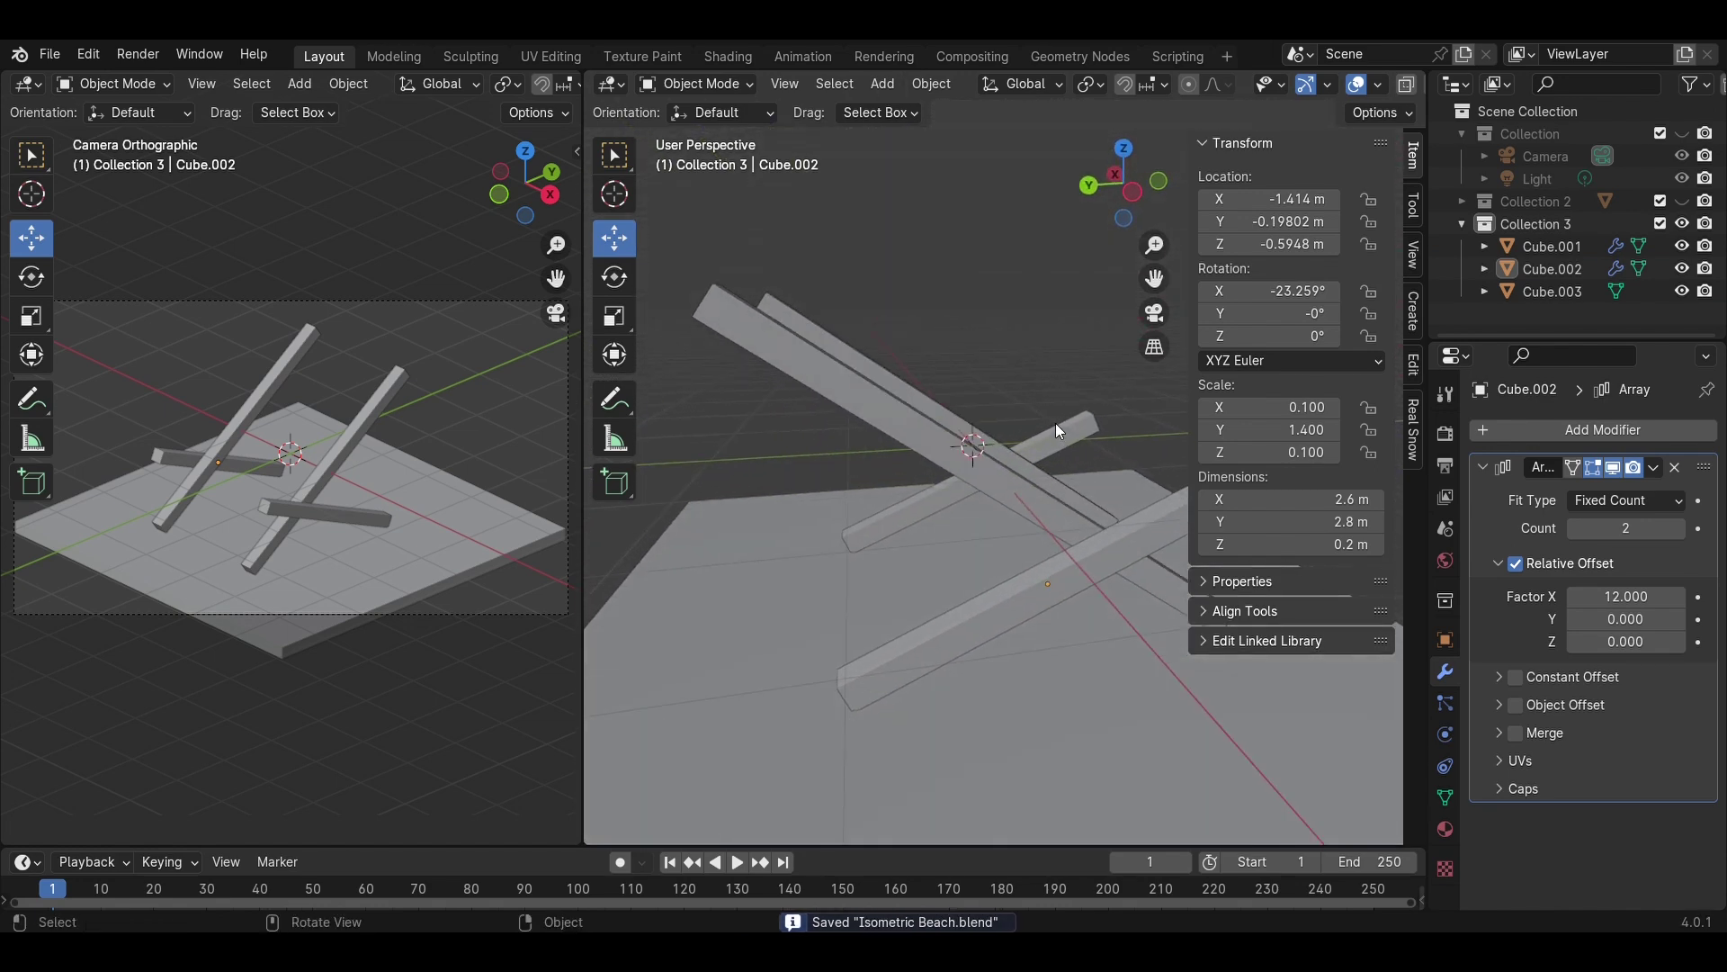
- Add a new cube at the origin and set its dimensions to 0.2 m on all axes
scroll(1055, 423, down, 5)
key(Delete)
key(shift+a)
mouse_move(997, 460)
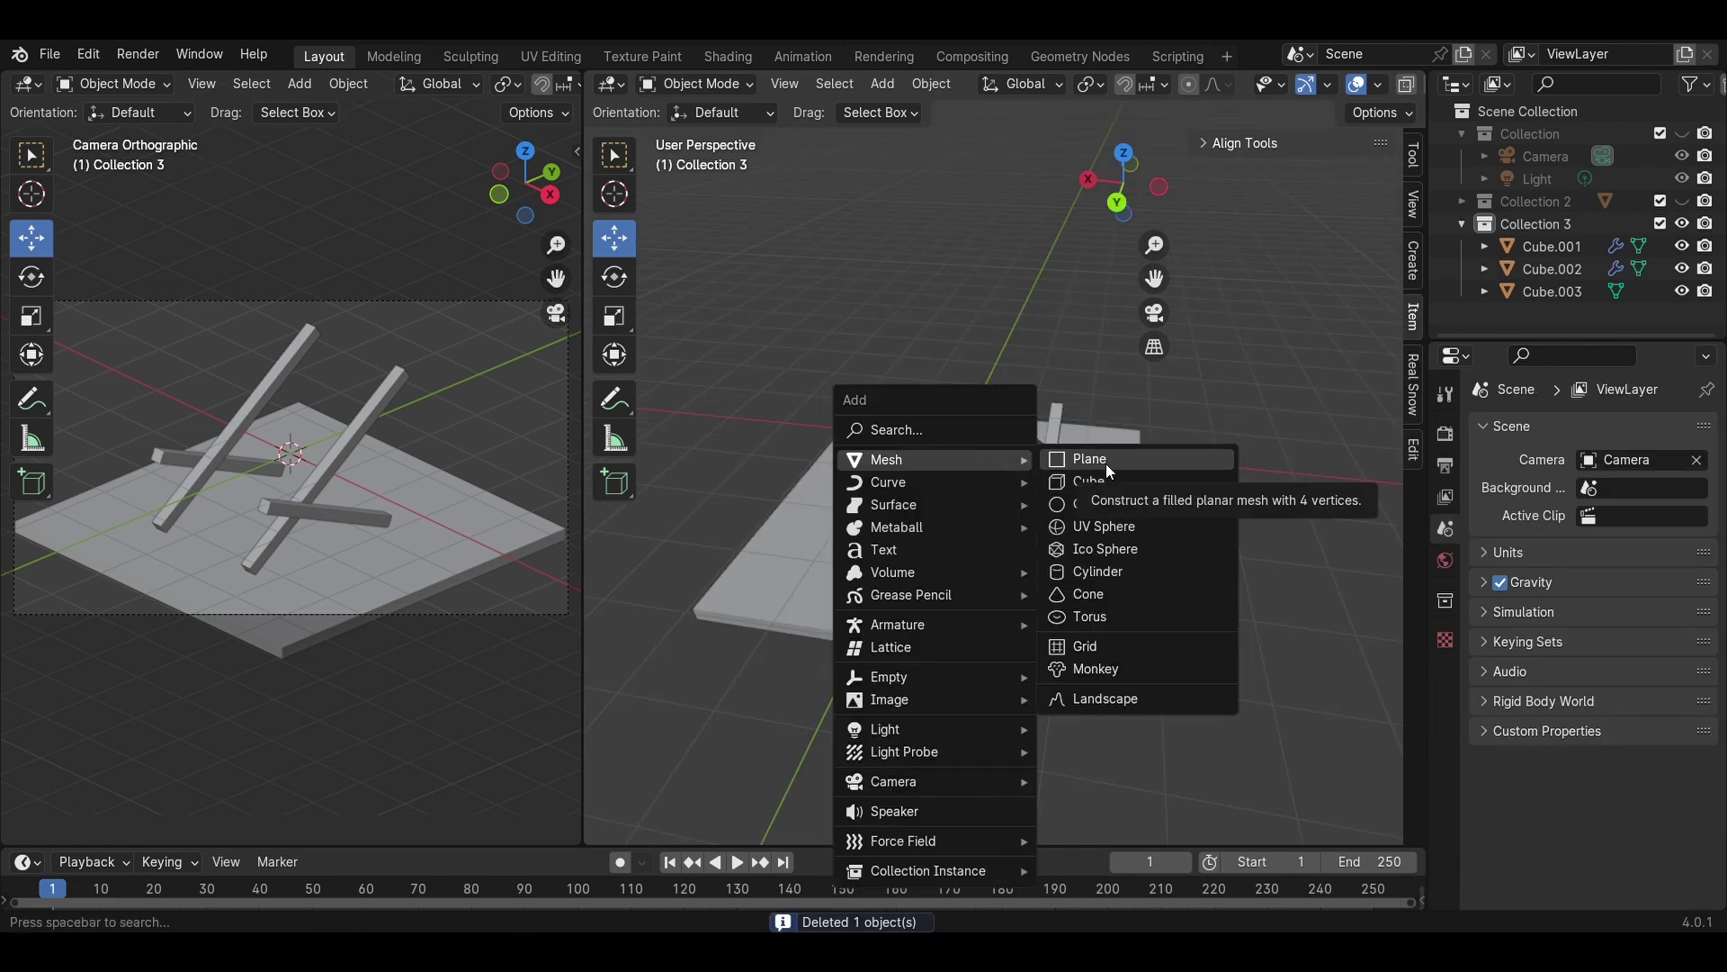
click(1094, 483)
key(s)
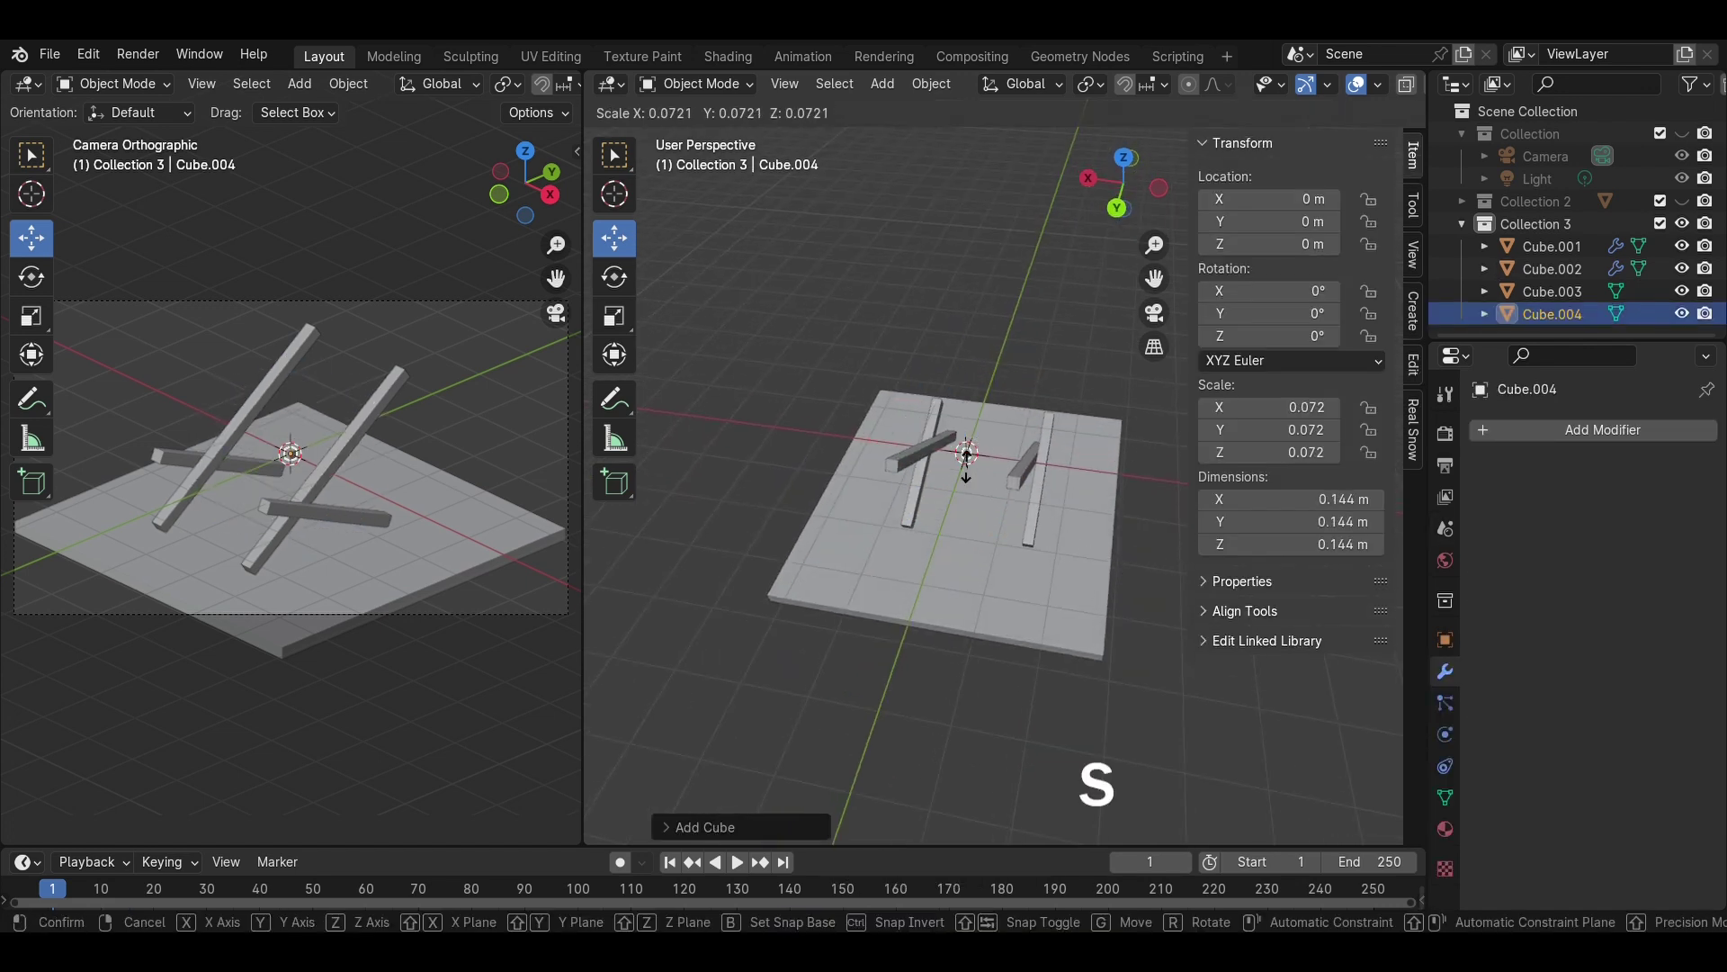
click(970, 457)
double_click(1291, 499)
text(0.2)
key(Return)
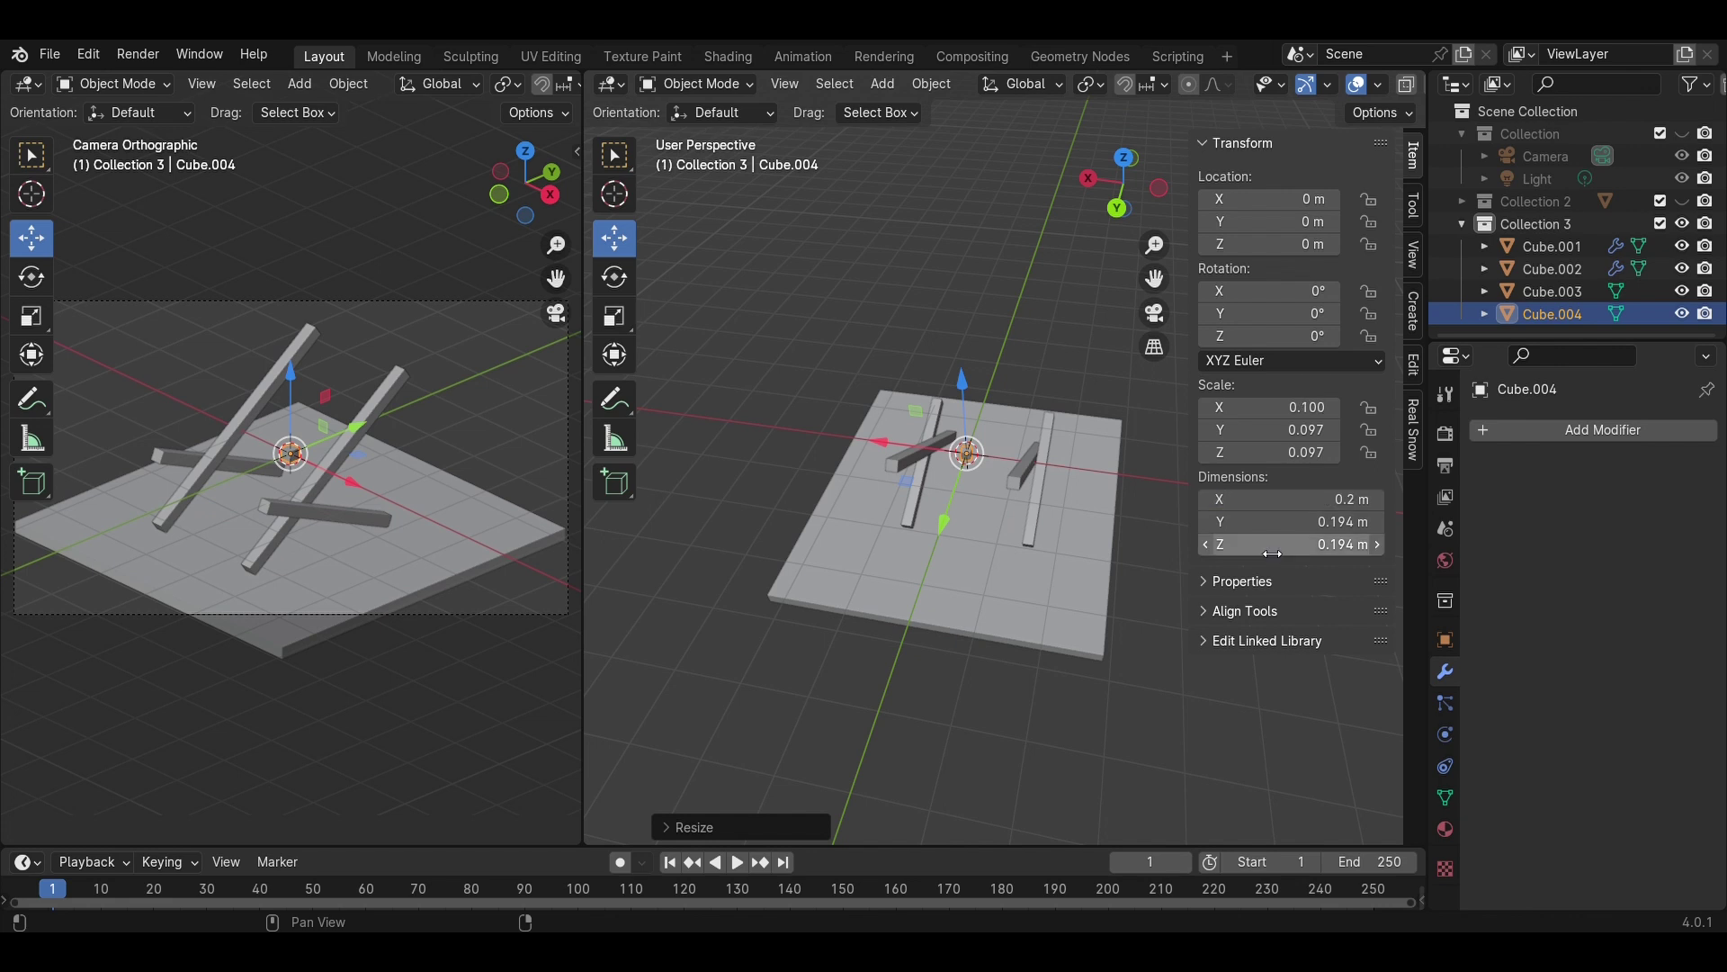
click(1349, 535)
text(0.2)
key(Return)
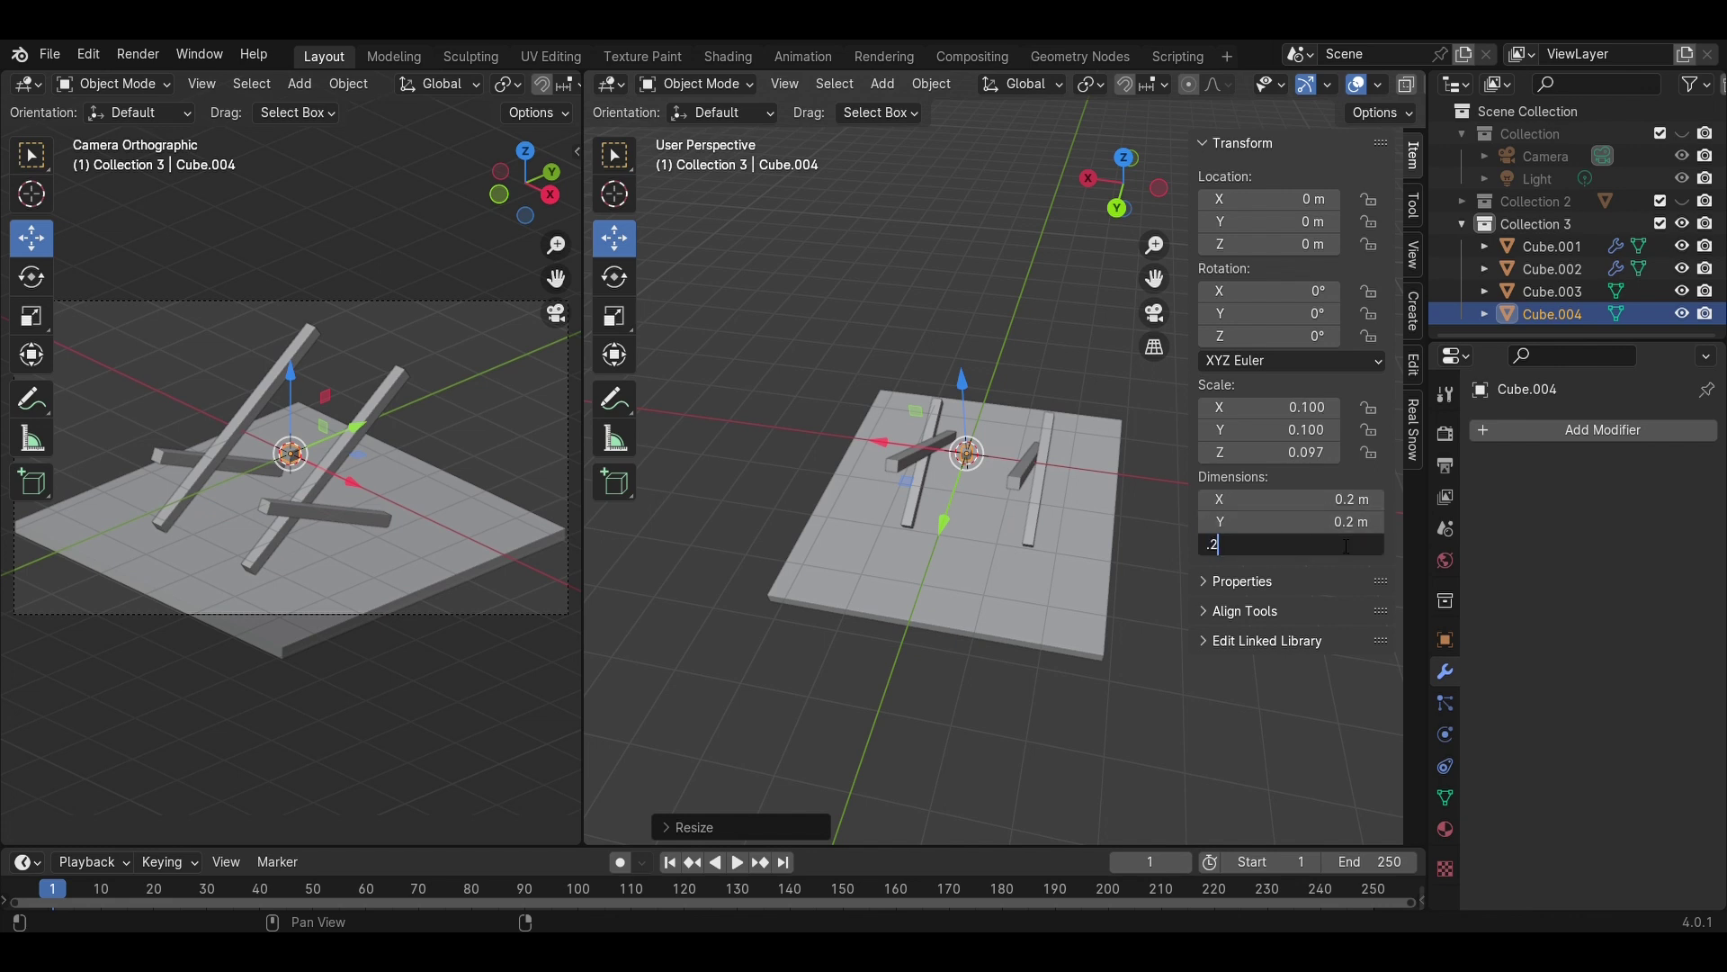
- Lengthen the small cube to 2.4 m along X and shift it to about X -0.22 m
click(1126, 165)
double_click(1291, 500)
text(3.6)
key(Return)
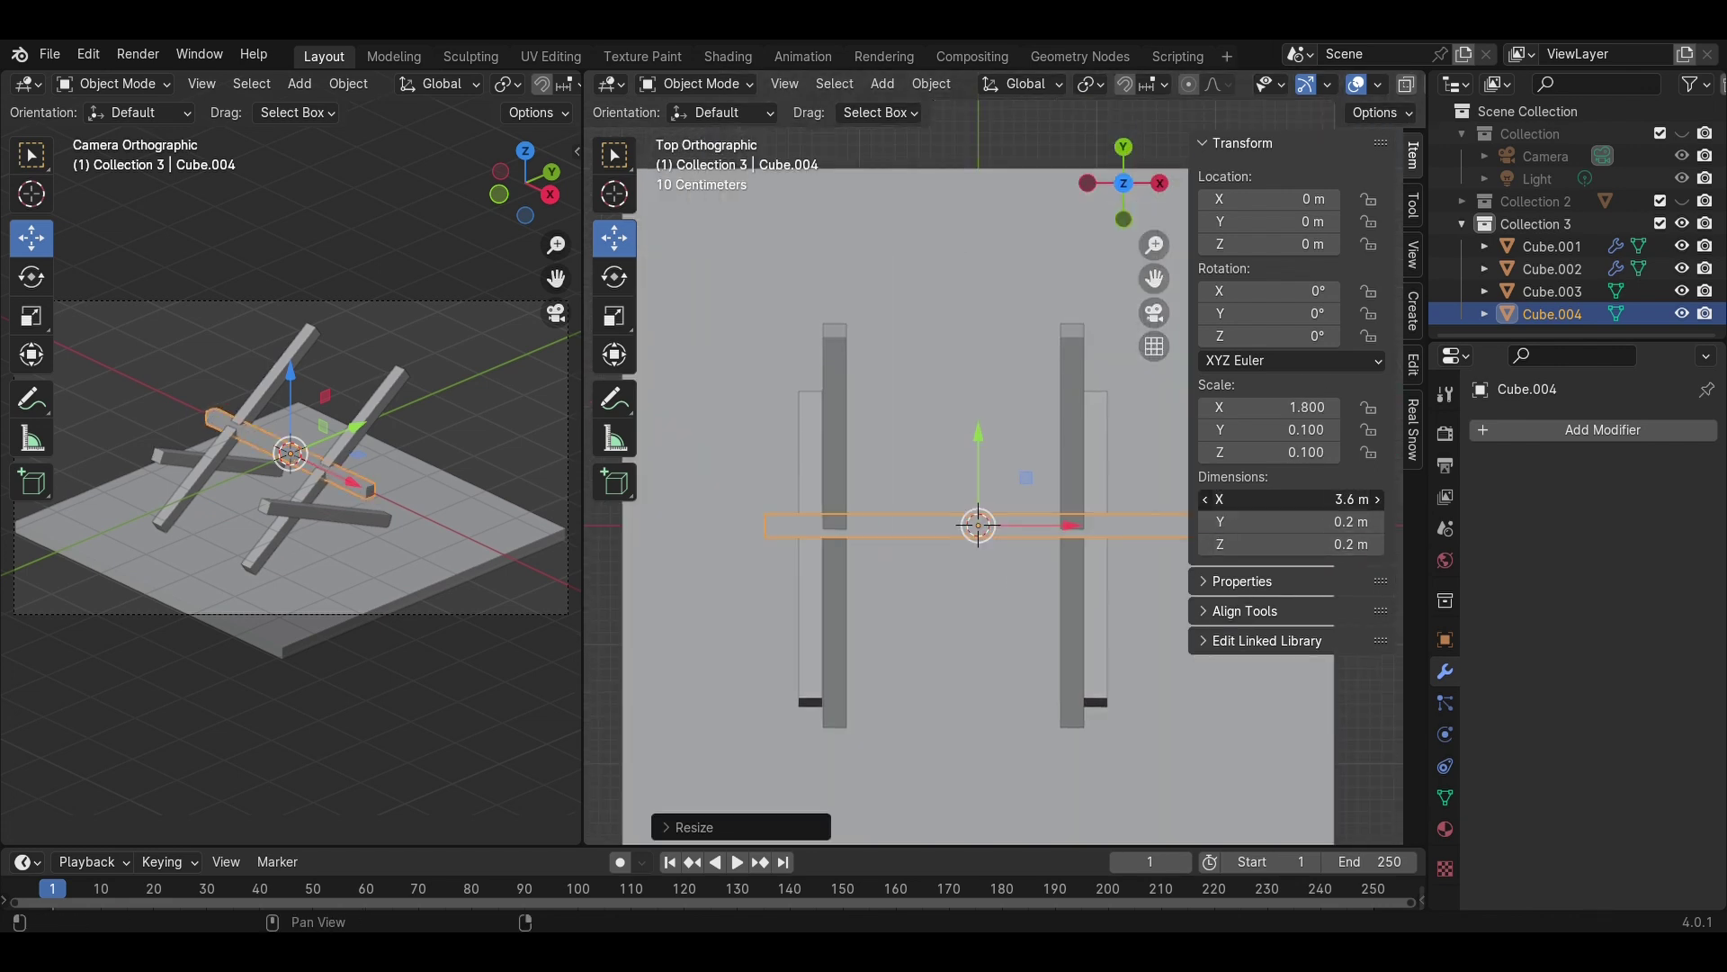
drag(1040, 533, 1014, 535)
- Move the crossbar to about Y 0.57 m and Z -0.91 m, between the lower ends of the two sloping supports
click(1121, 150)
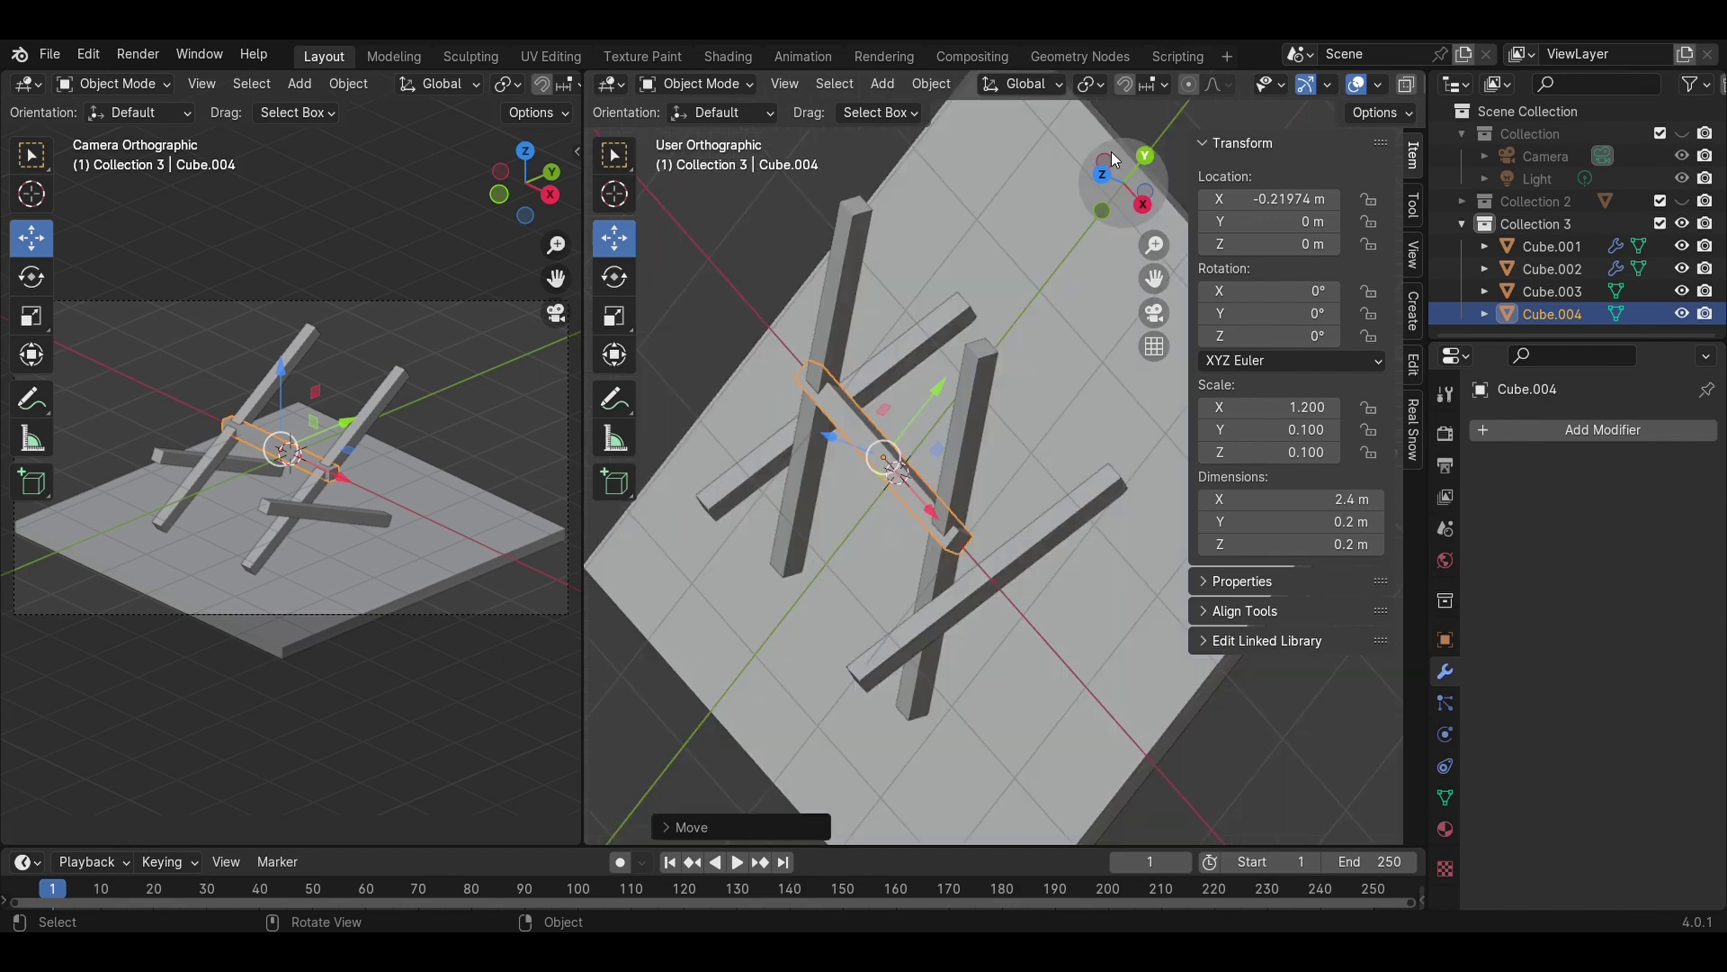
drag(979, 447, 986, 589)
middle_drag(1003, 504, 968, 543)
drag(974, 598, 946, 664)
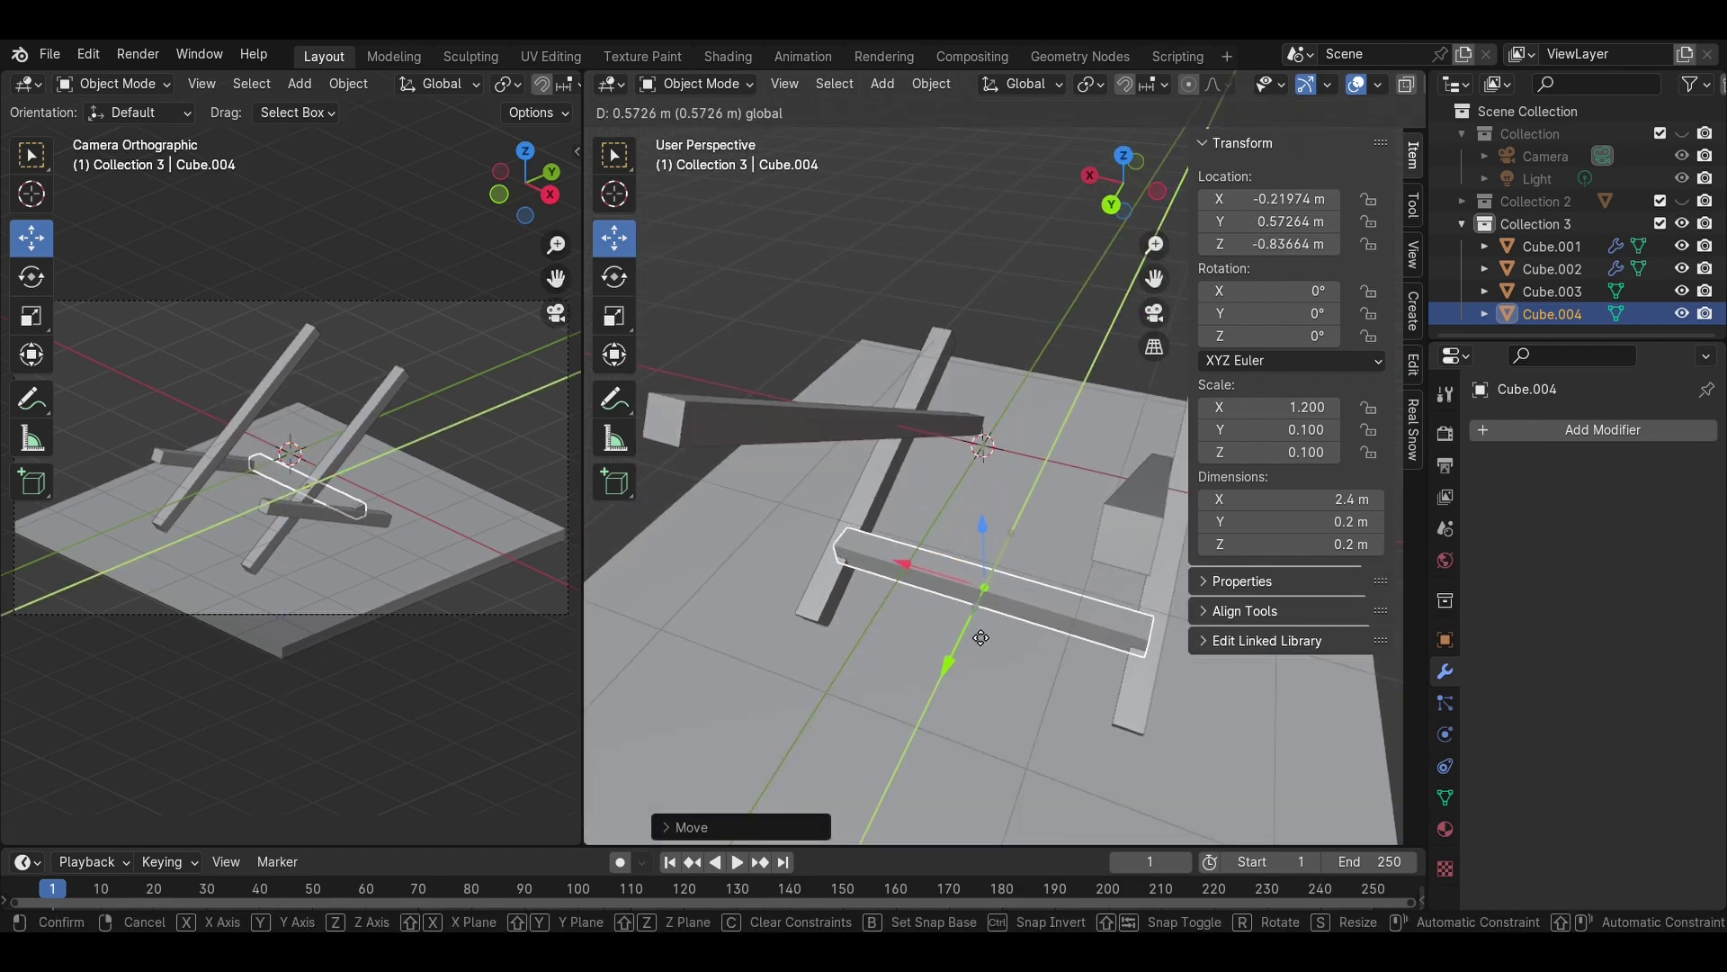
click(1157, 190)
shift+middle_drag(990, 732, 990, 436)
scroll(990, 477, up, 3)
drag(998, 511, 1001, 547)
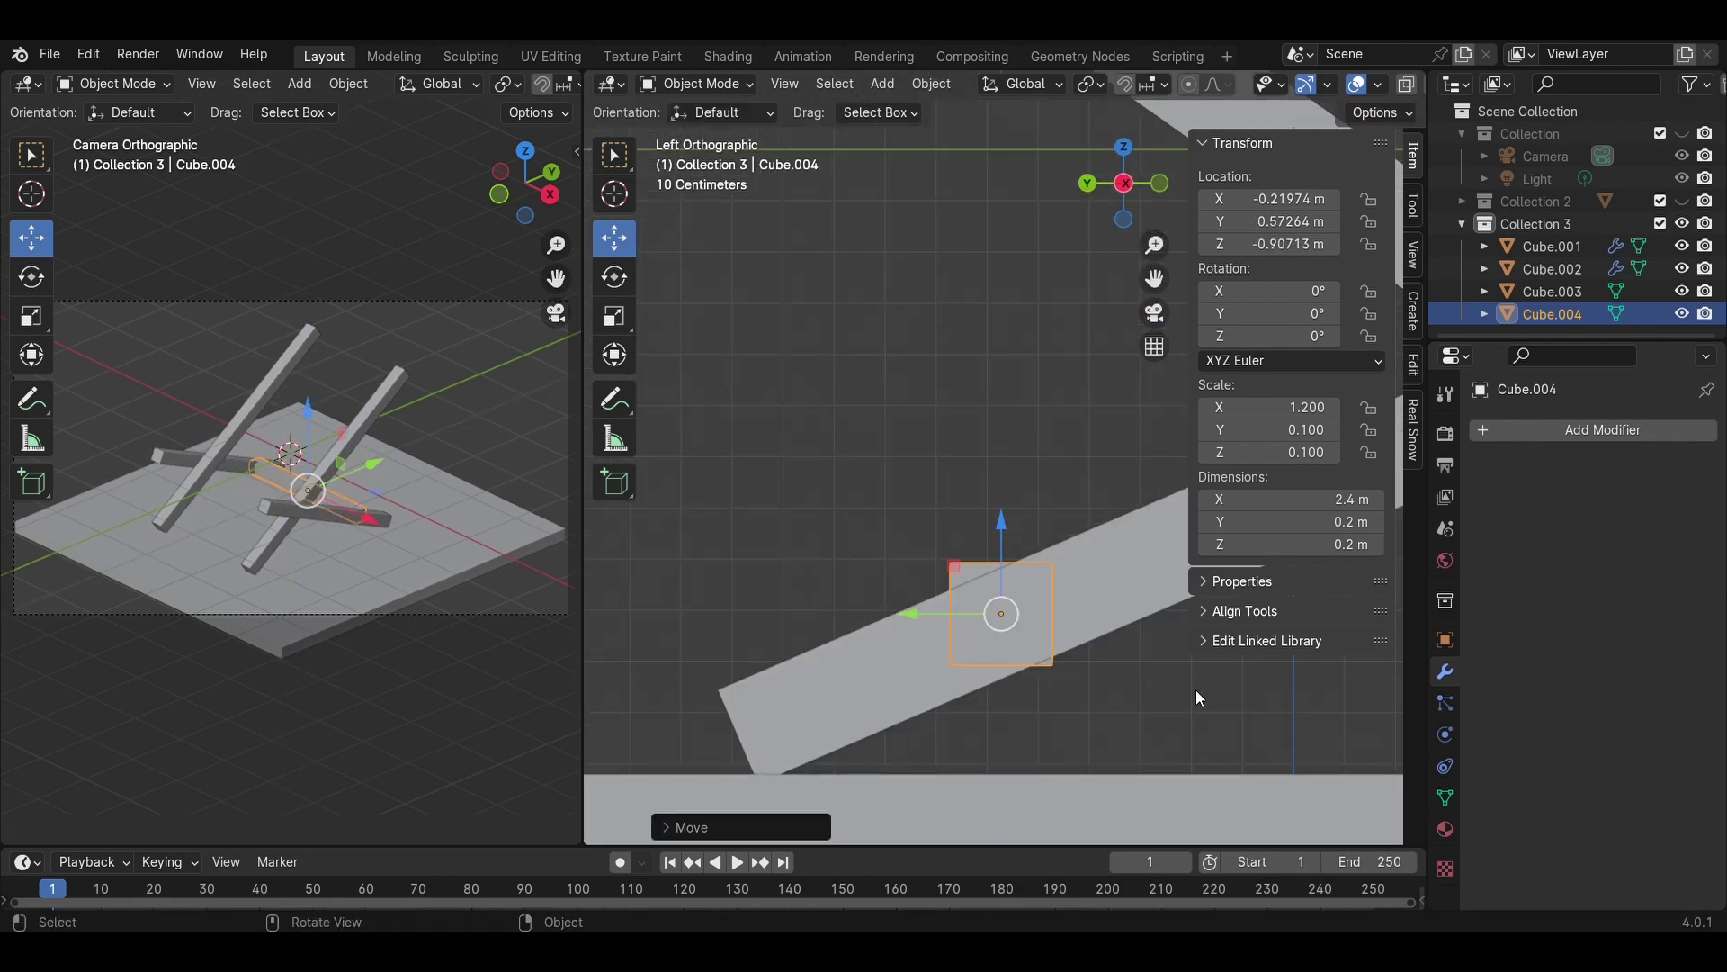
- Scale the crossbar down to about 2 m long and 0.167 m thick, and rotate it to about -23.4° around X
key(s)
click(1137, 675)
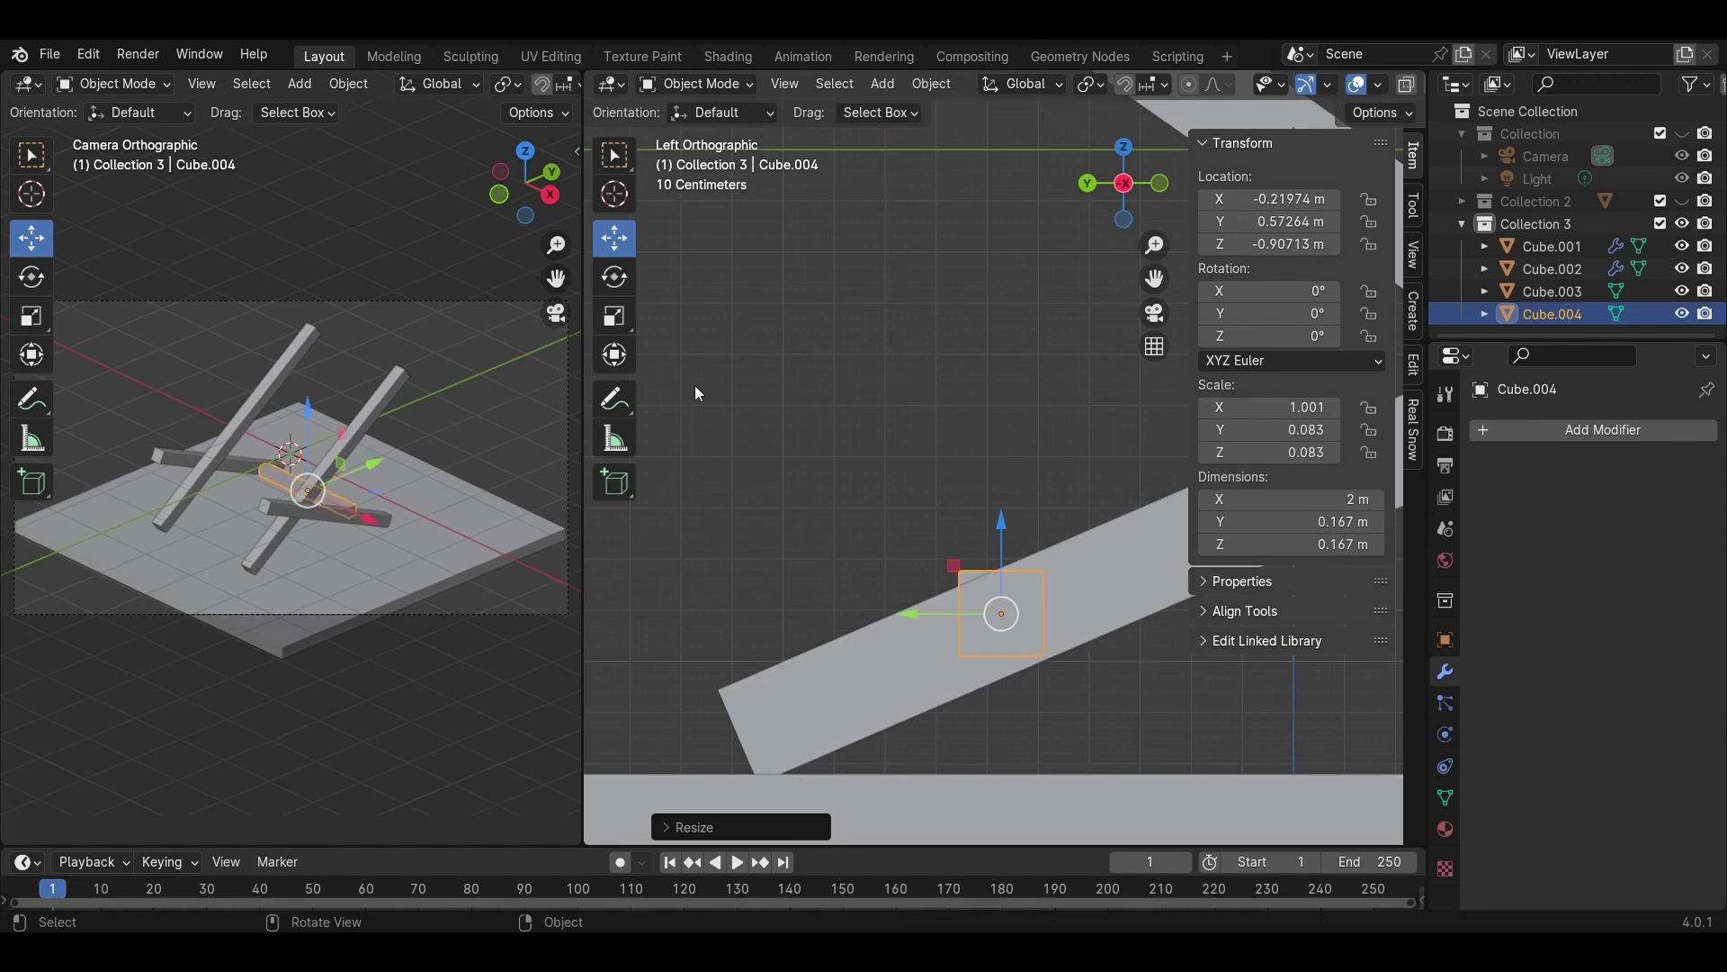
click(618, 278)
drag(983, 547, 1038, 524)
middle_drag(1037, 525, 1080, 630)
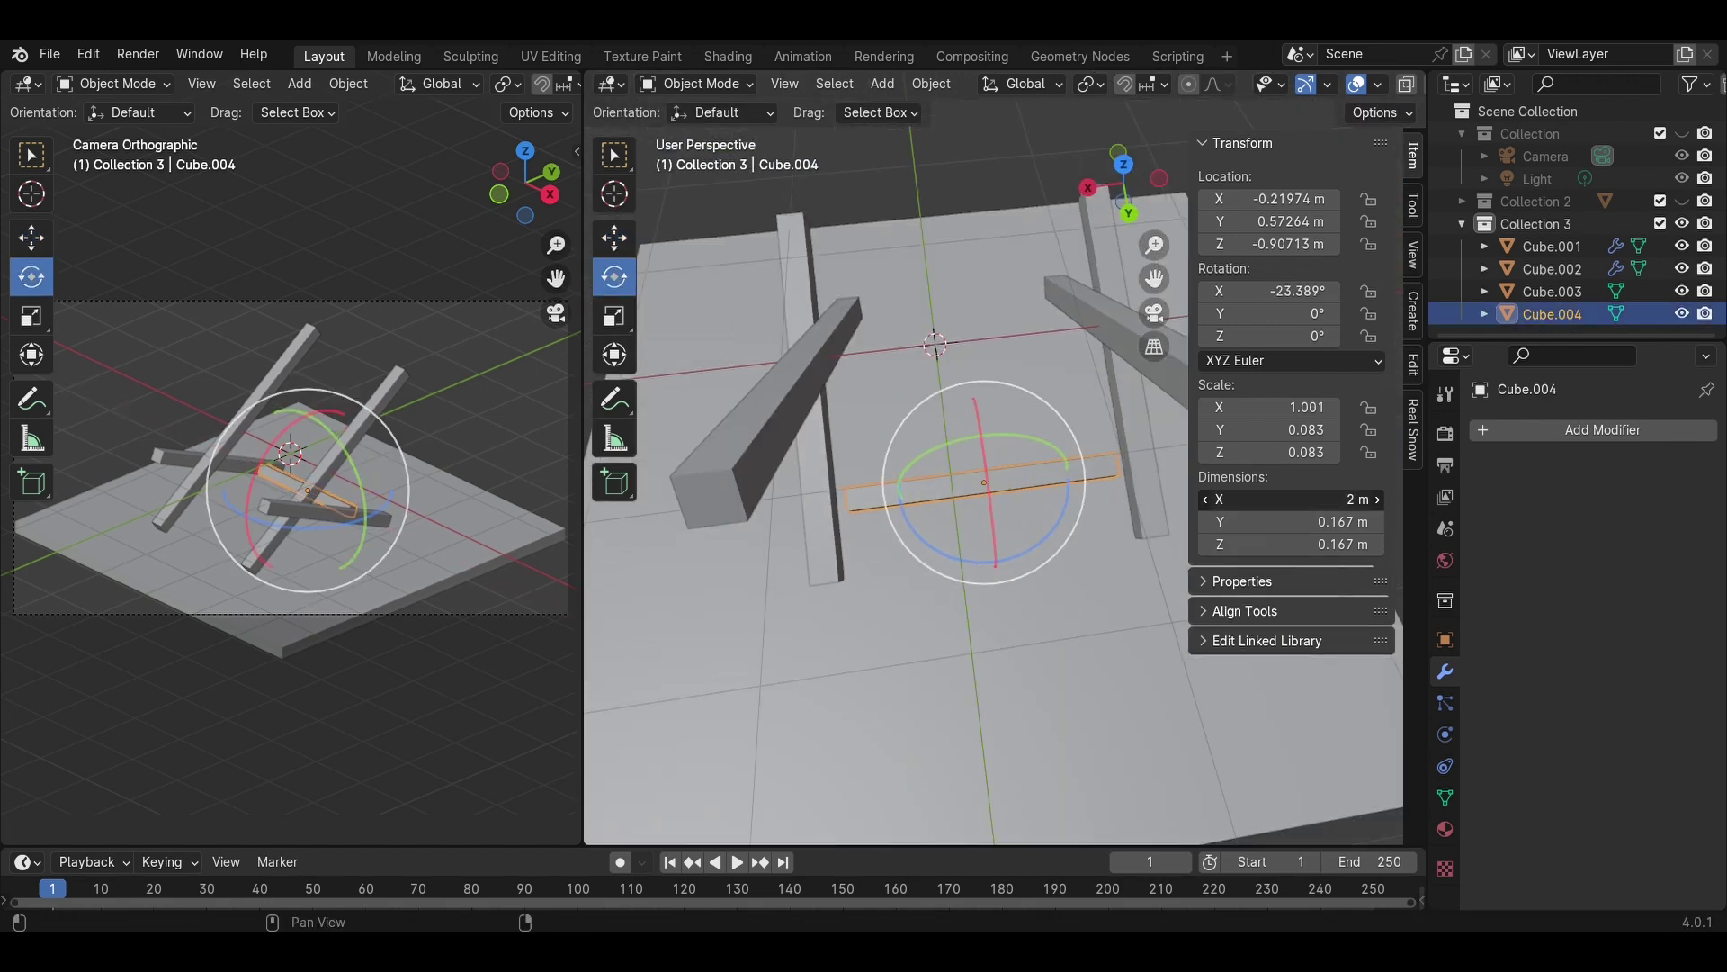
- Lengthen the crossbar along X to about 2.2 m so it spans the gap between the sloping supports
drag(1287, 500, 1305, 499)
click(1122, 166)
scroll(747, 460, up, 4)
scroll(1105, 581, down, 6)
scroll(1105, 581, up, 4)
shift+middle_drag(1178, 562, 1062, 491)
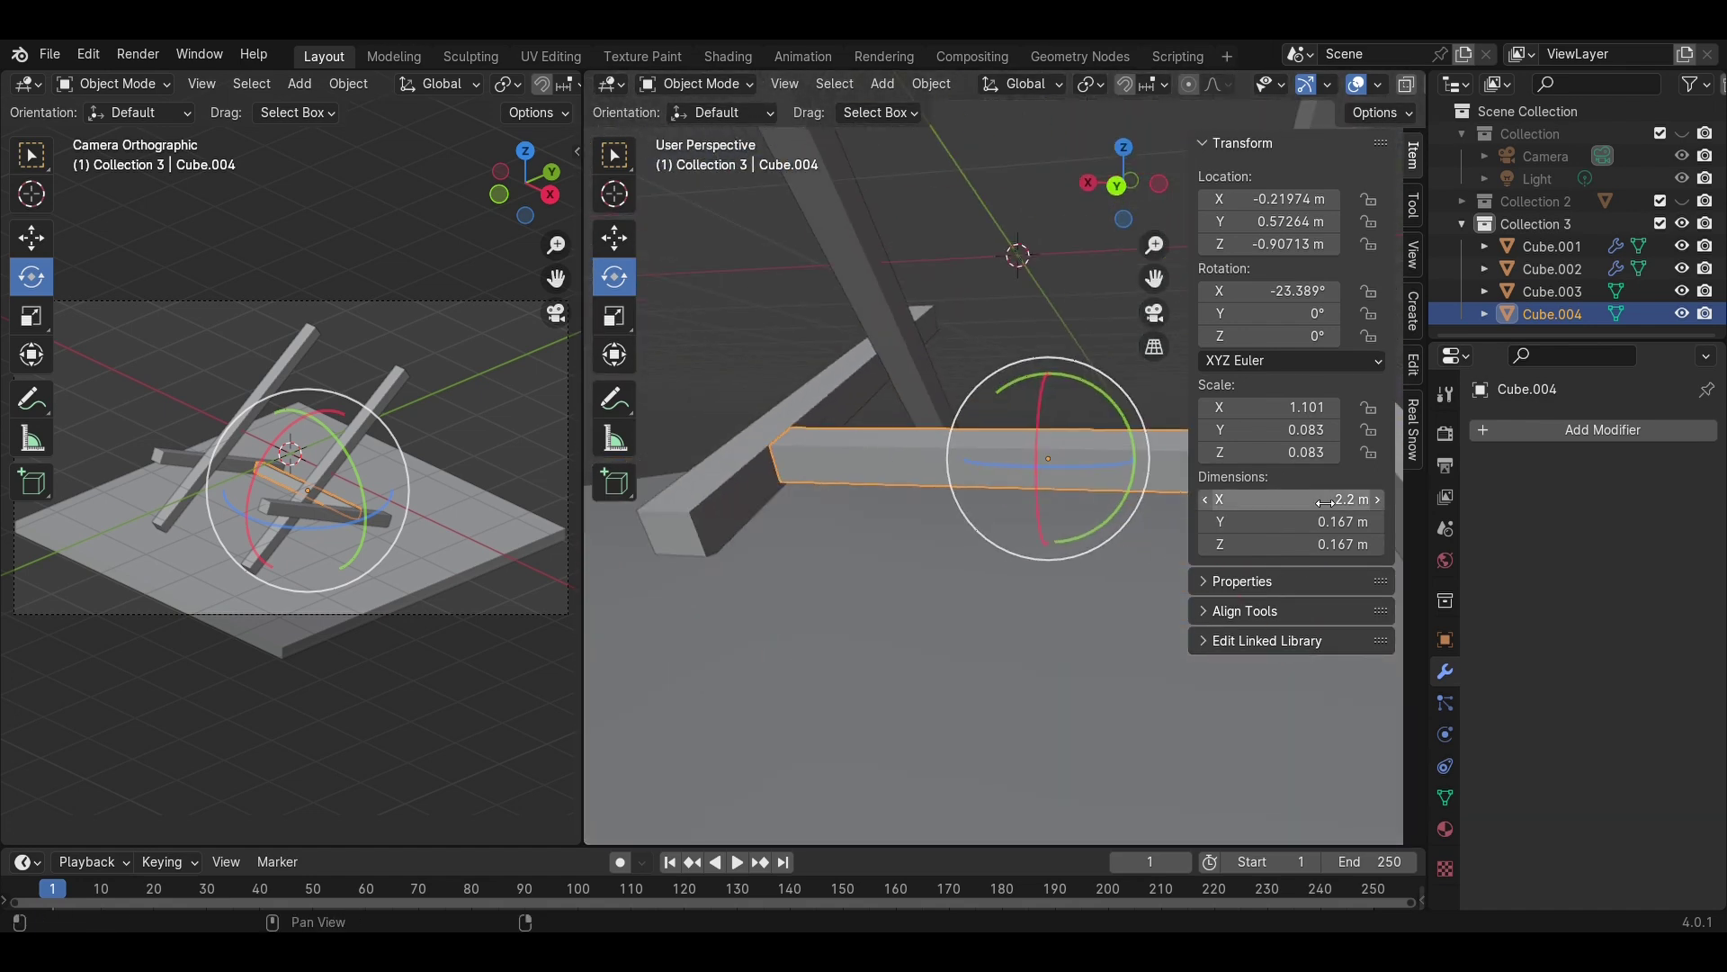
click(1377, 500)
- Nudge the crossbar into place between the two sloping supports and deselect it
middle_drag(1156, 531, 1234, 560)
scroll(1125, 567, down, 3)
middle_drag(1080, 549, 918, 504)
click(614, 238)
drag(889, 460, 890, 466)
click(953, 464)
- Duplicate the arrayed sloping supports, place the copy at about Y 0.72 m, and remove its Array modifier
middle_drag(1107, 486, 990, 540)
scroll(1034, 549, down, 3)
click(1096, 520)
key(shift+d)
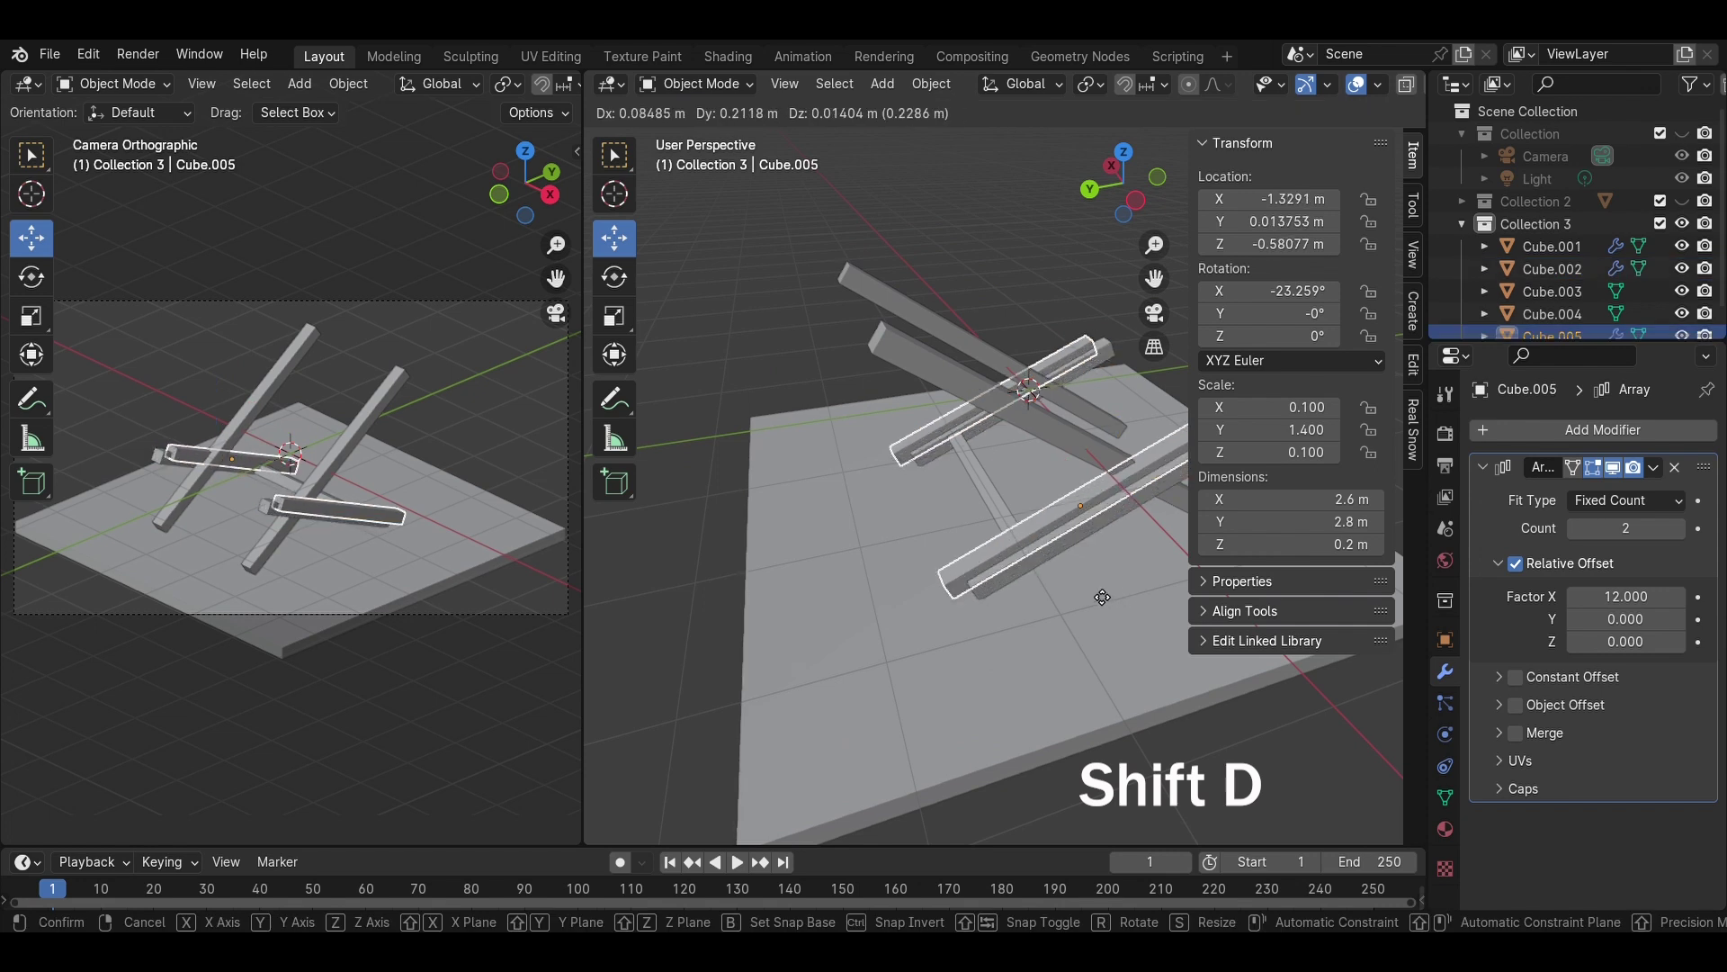
click(1044, 601)
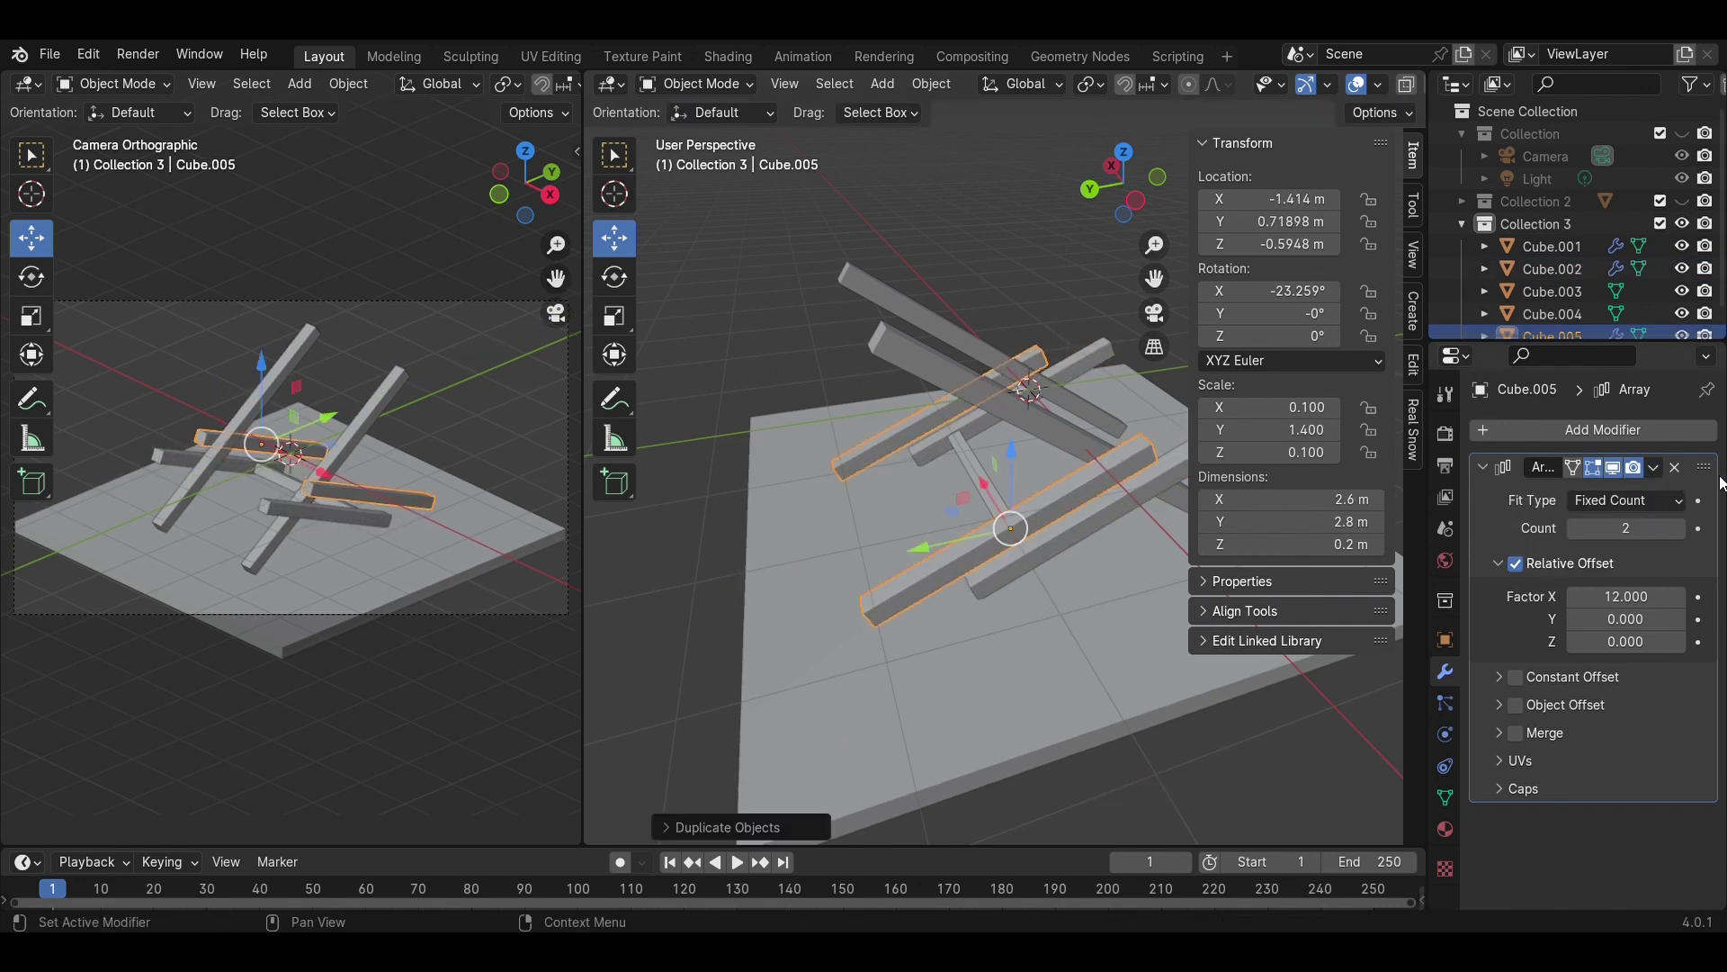
click(1678, 468)
- Scale the duplicated bar down to about 1.15 m long and rotate it to about -68.8° around X
click(1138, 203)
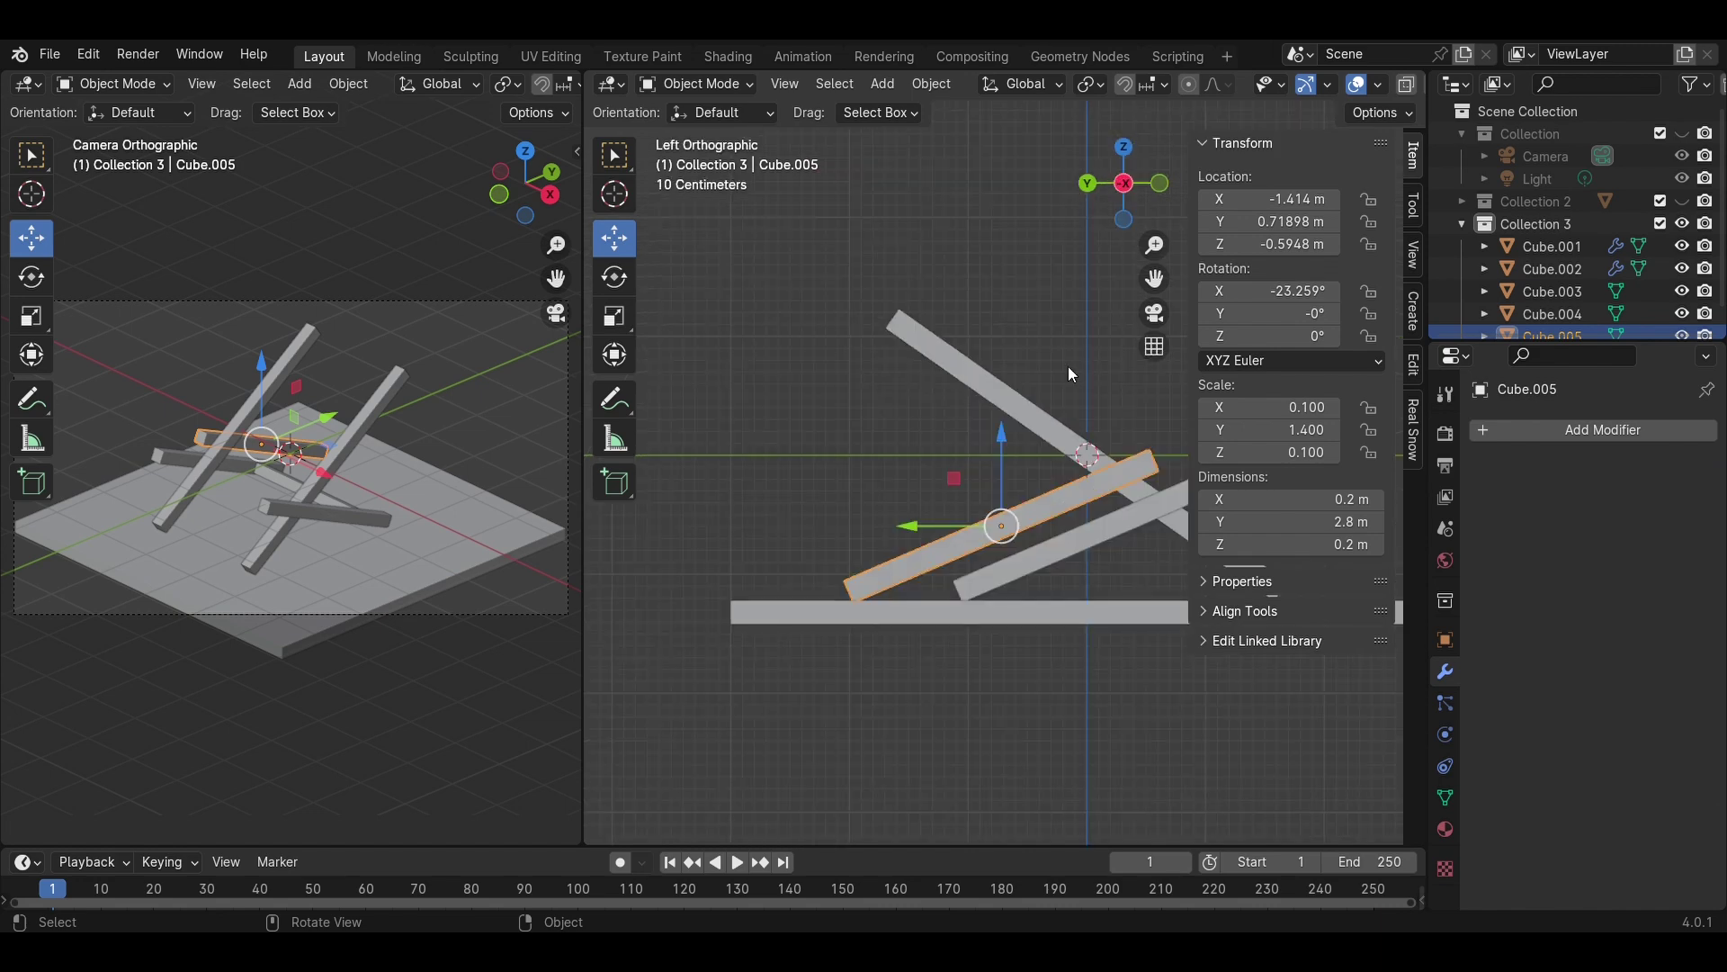
scroll(1045, 547, up, 3)
scroll(1174, 630, down, 2)
key(r)
click(1038, 537)
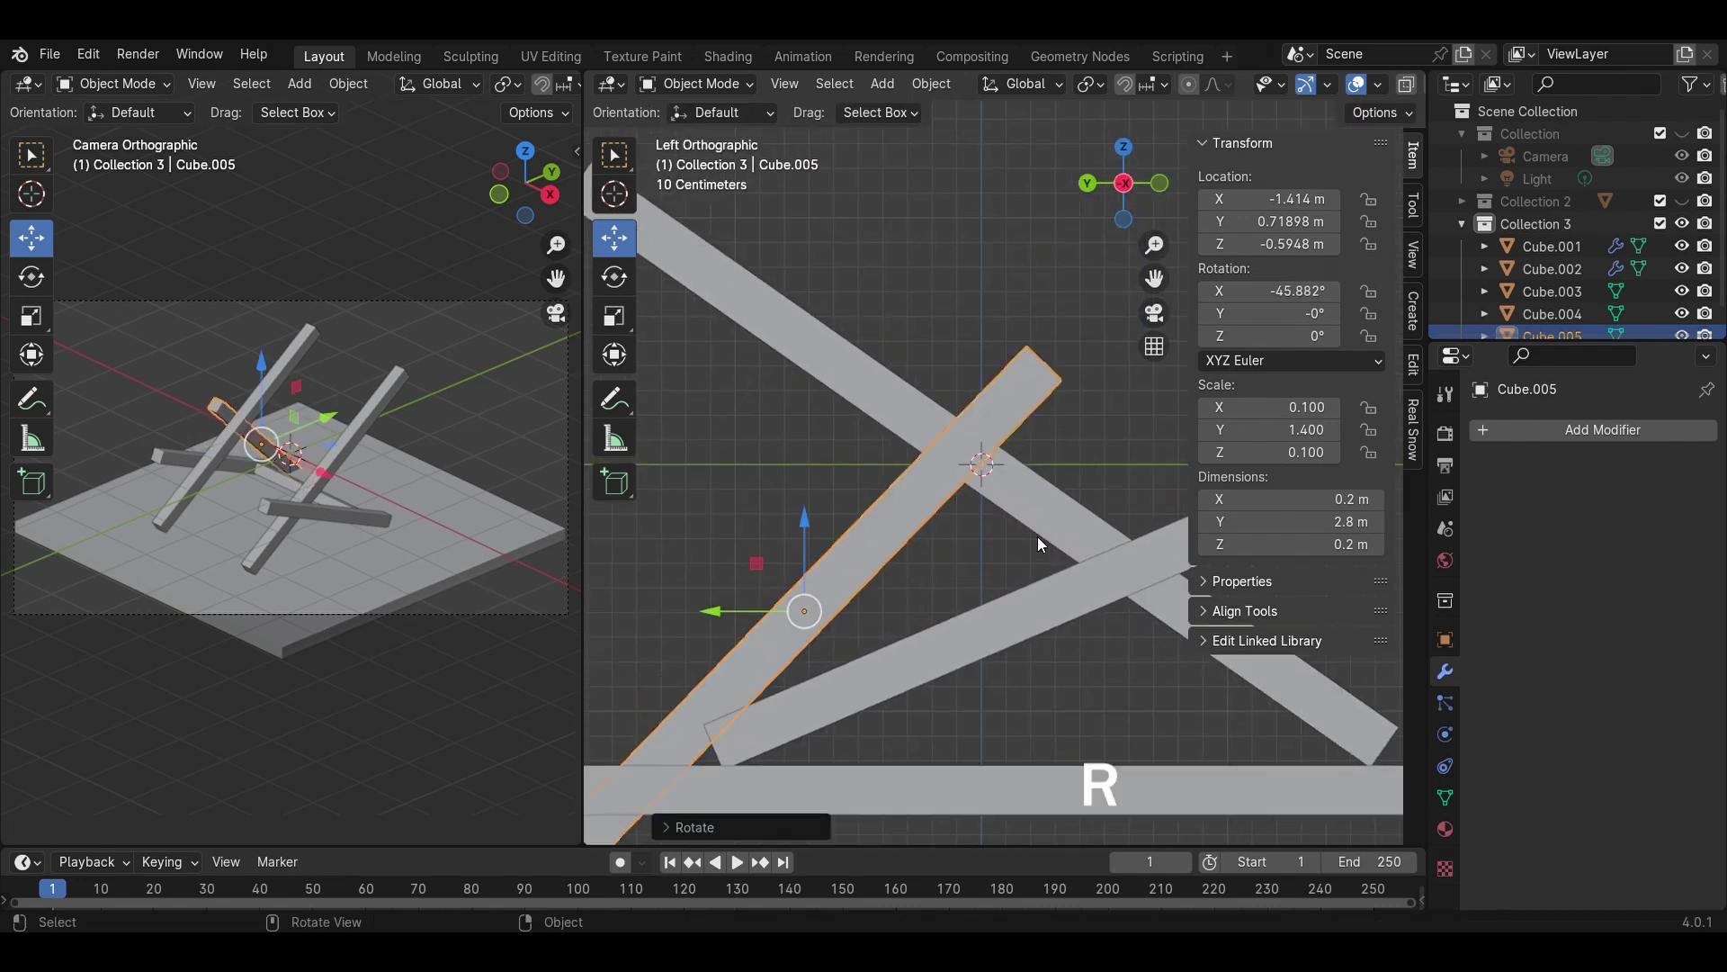
key(s)
click(1129, 671)
key(r)
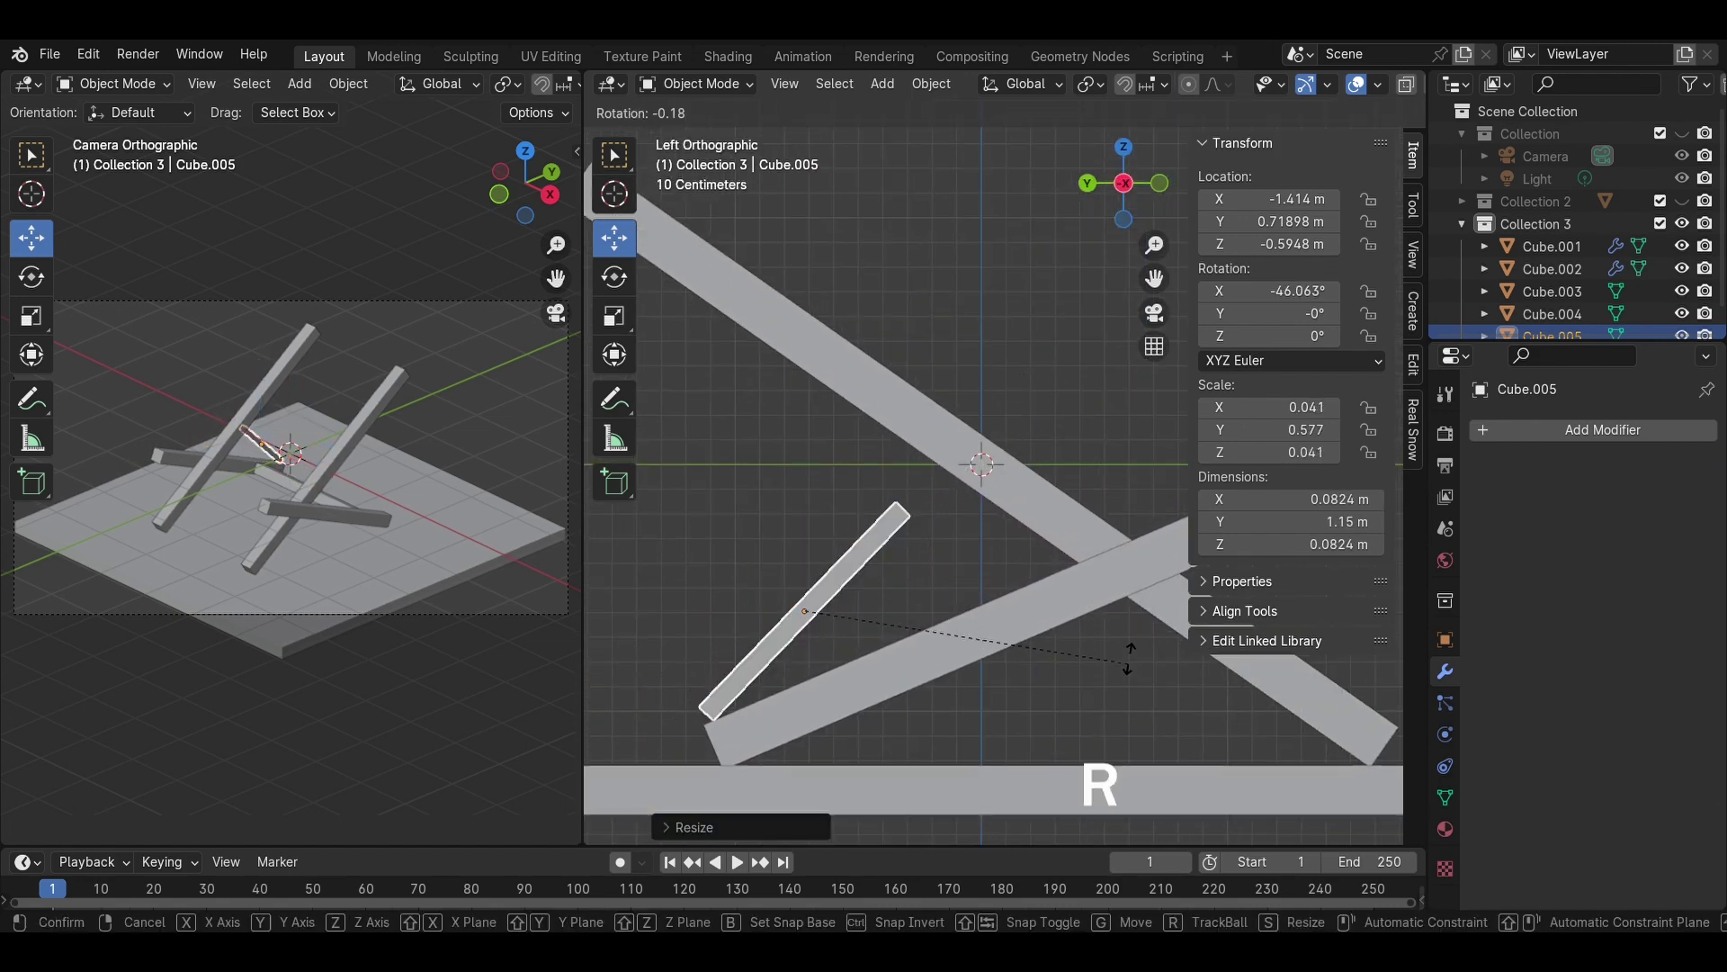
click(1125, 562)
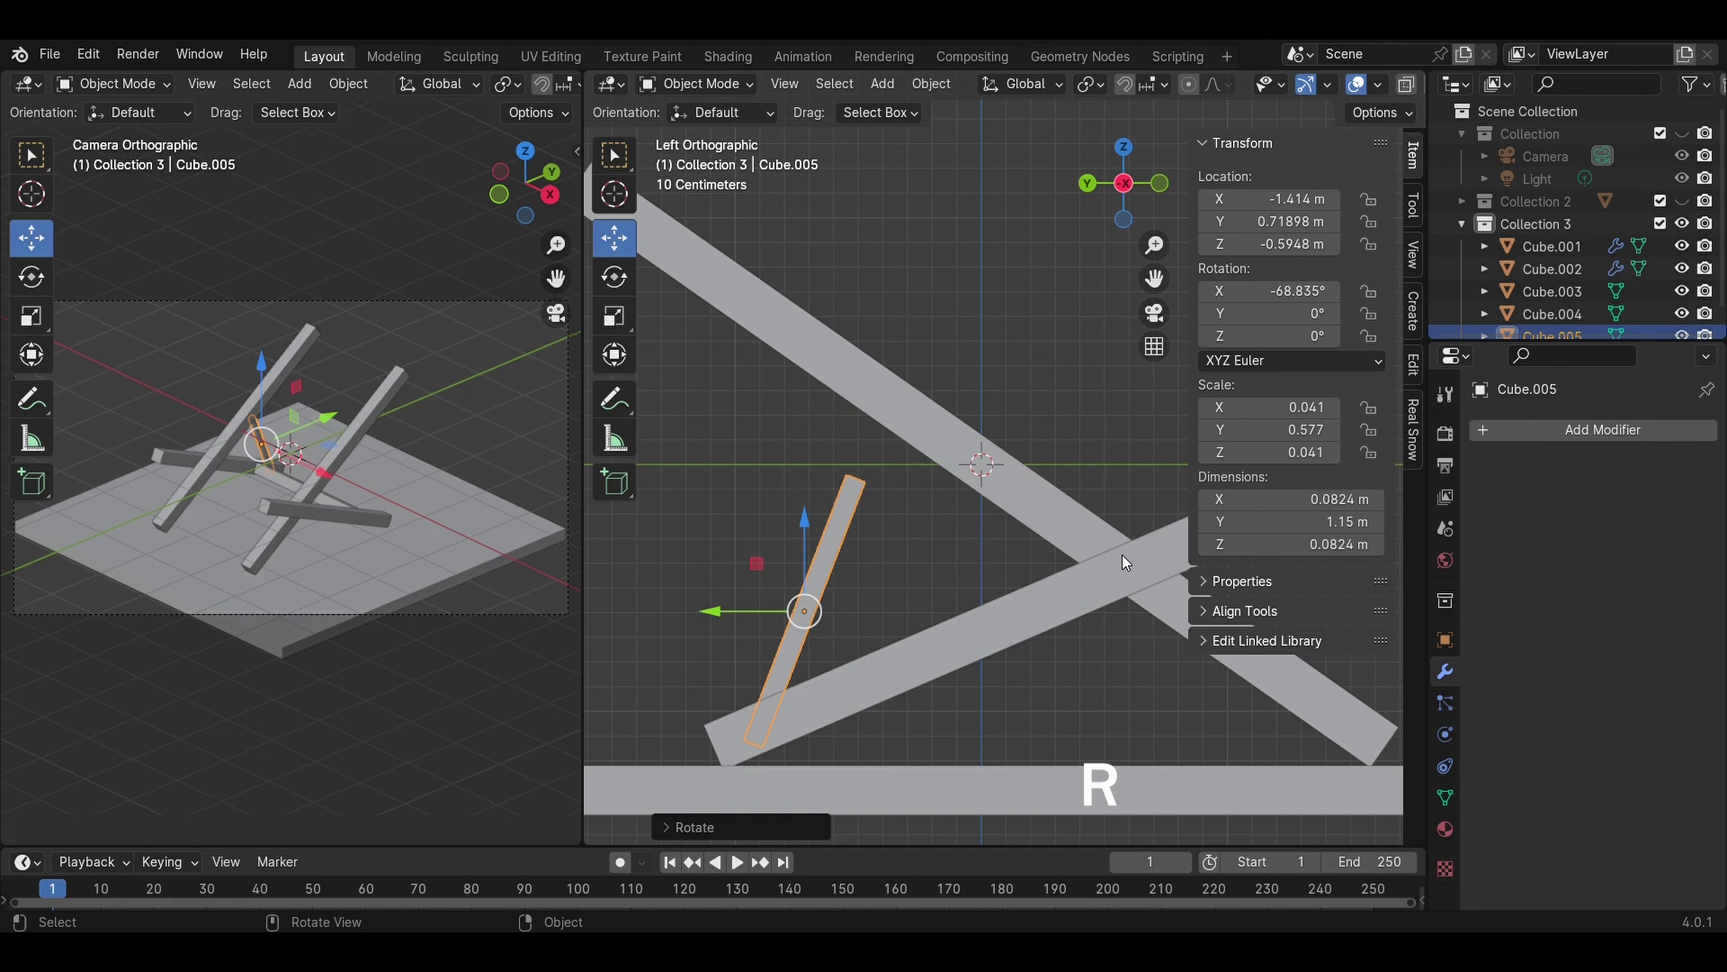
- Set the short bar's X and Z dimensions to 0.2 m
click(1324, 501)
text(0.2)
key(Return)
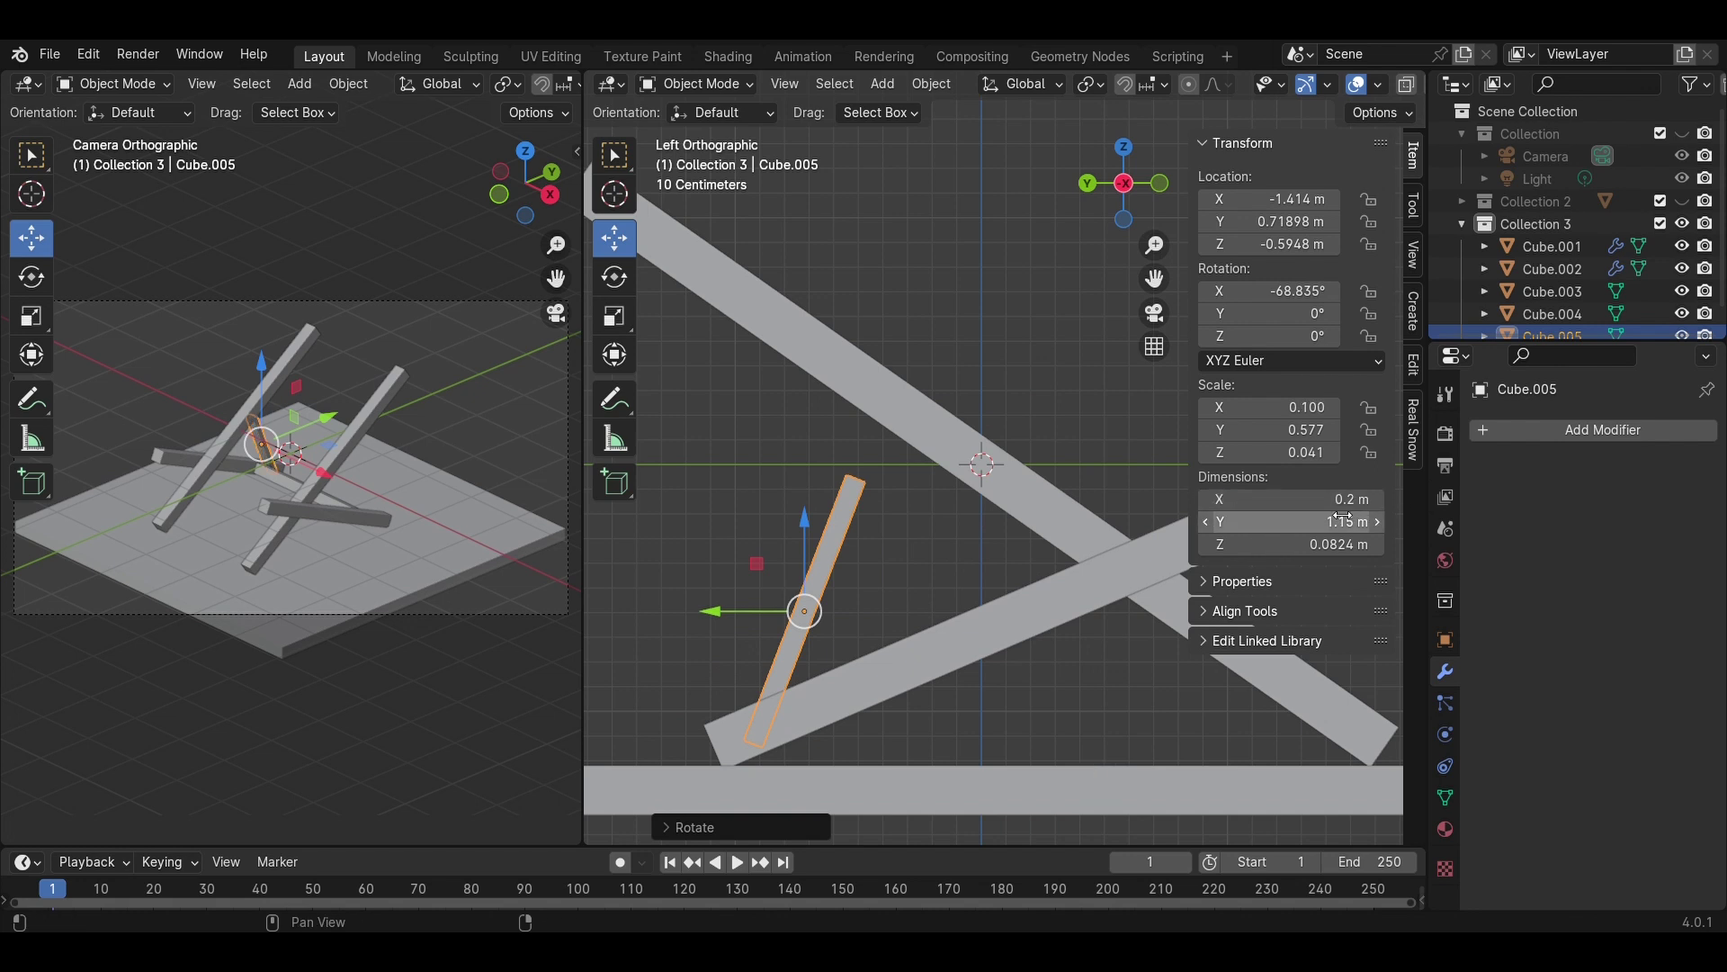
click(1326, 545)
text(0.2)
key(Return)
- Raise the short bar to about Z -0.47 m, tilt it slightly steeper around X, and lengthen it to 1.35 m
drag(806, 513, 806, 482)
key(r)
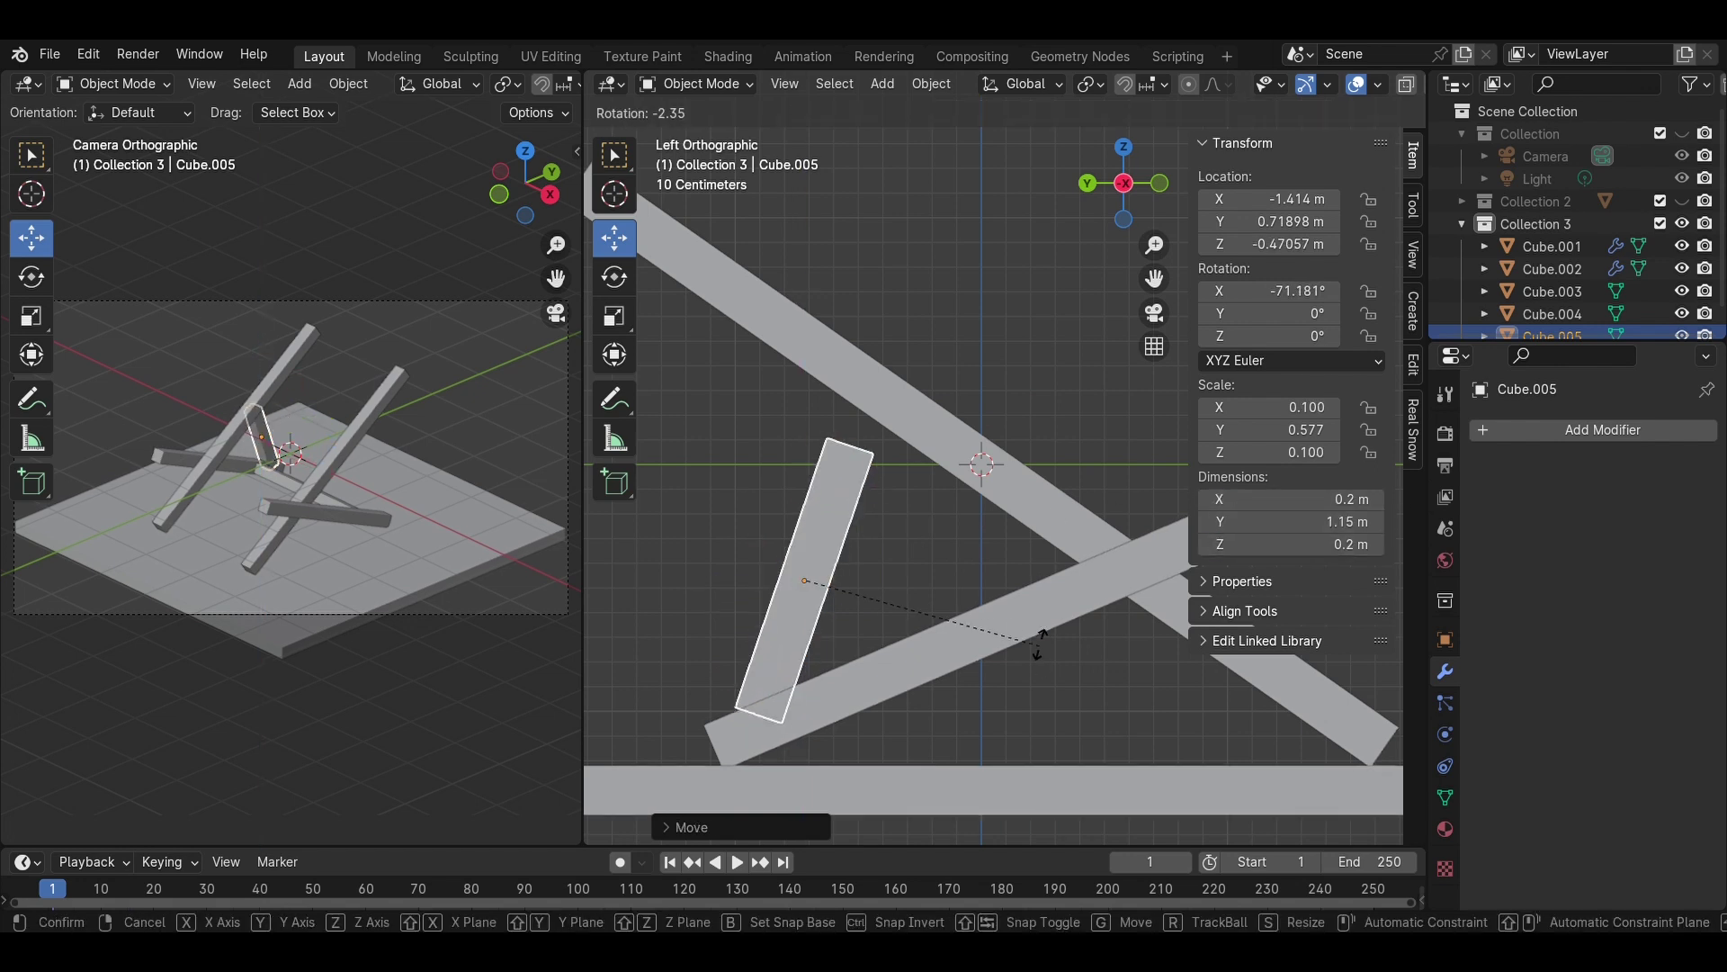
click(1039, 639)
mouse_move(1292, 522)
mouse_down()
mouse_move(1349, 523)
mouse_move(1304, 523)
mouse_up()
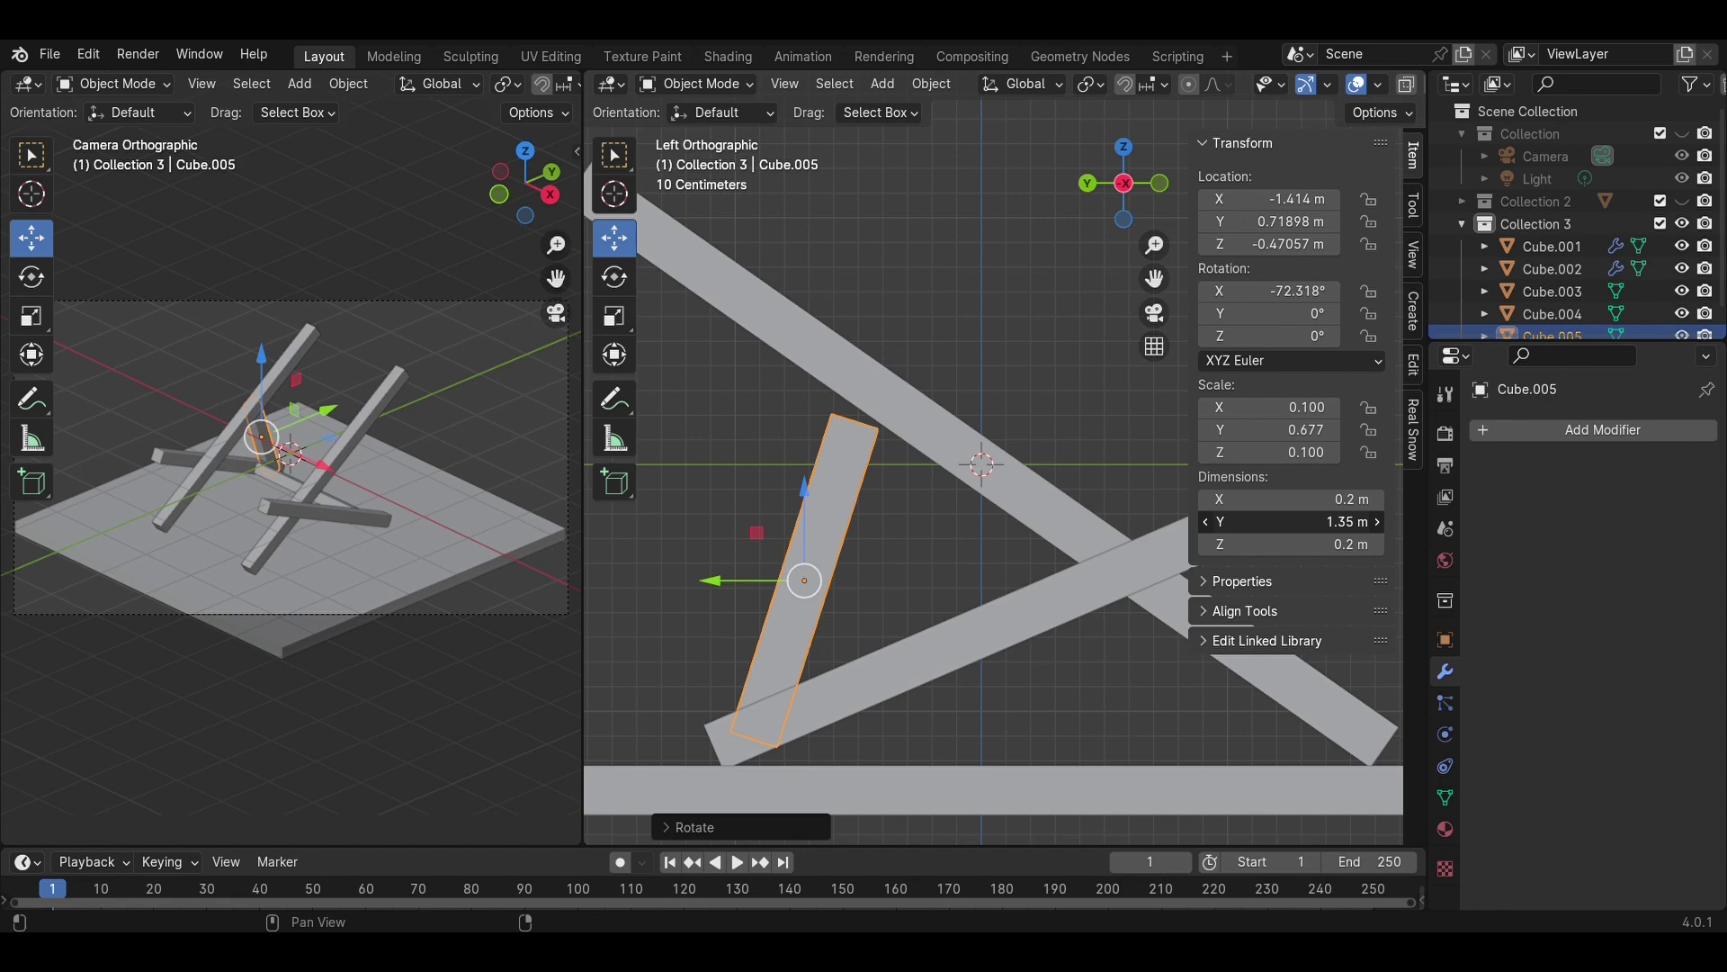
- Lengthen the short bar to 1.45 m, shift it to about X -1.215 m, and rotate it to about -56.7° around X
click(763, 472)
middle_drag(774, 479, 1061, 579)
click(1065, 581)
drag(1011, 585, 977, 583)
middle_drag(1012, 607, 939, 461)
key(r)
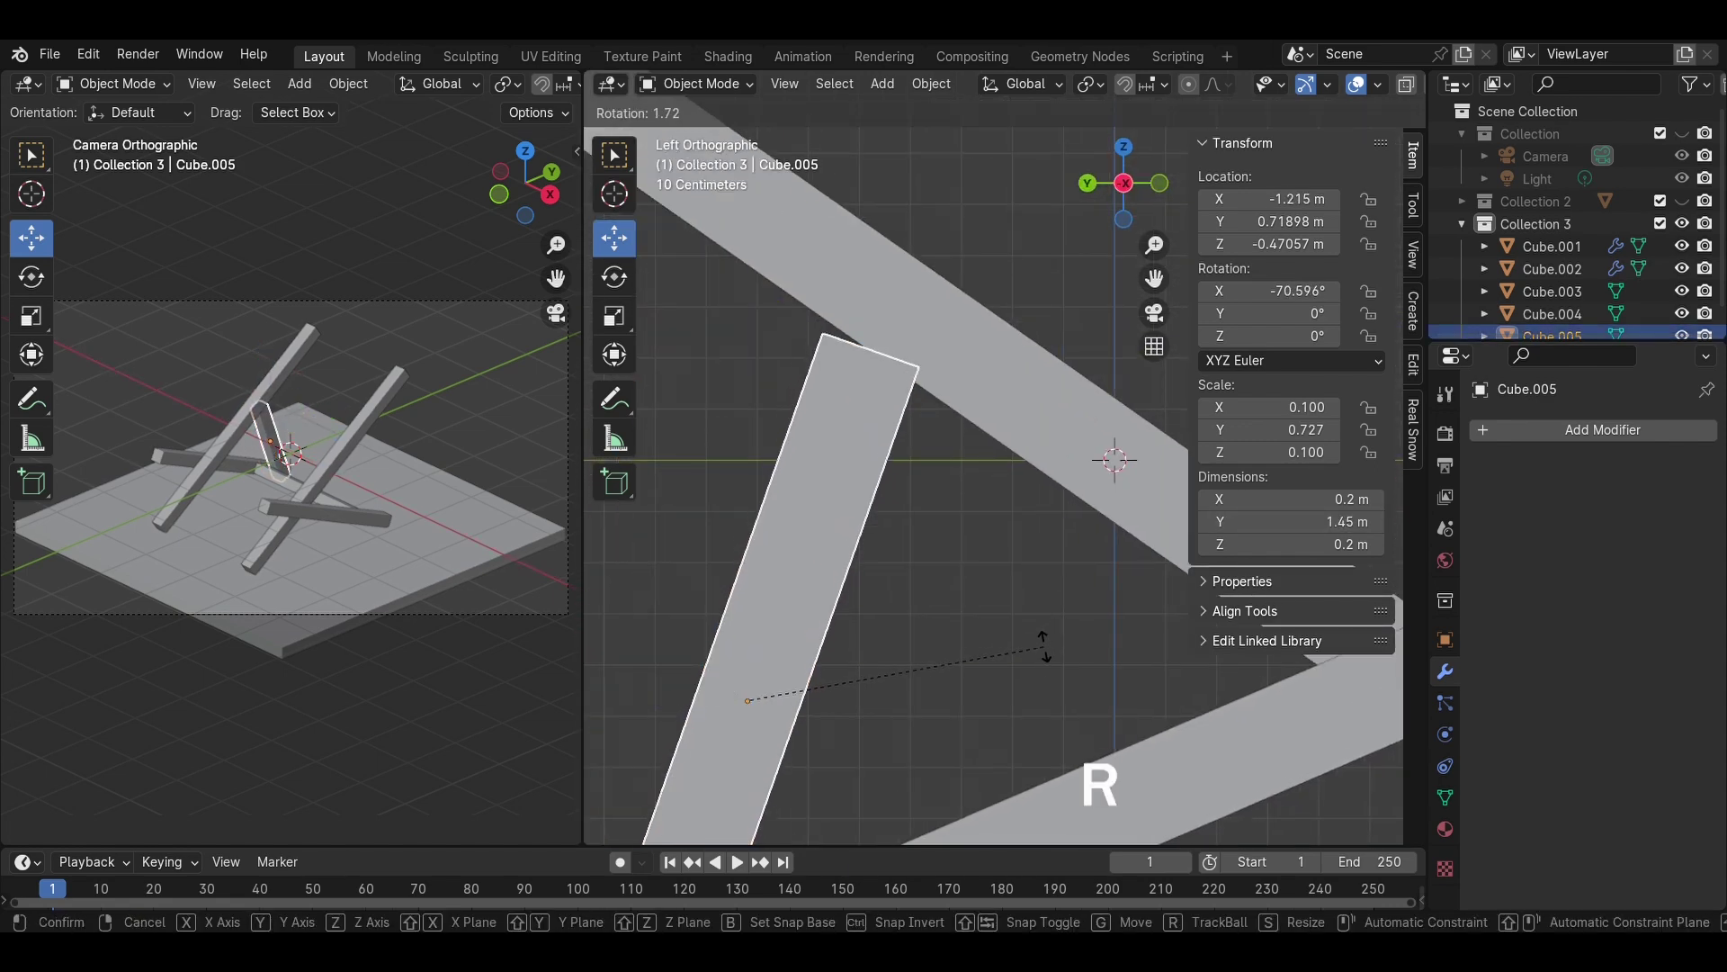
click(1100, 720)
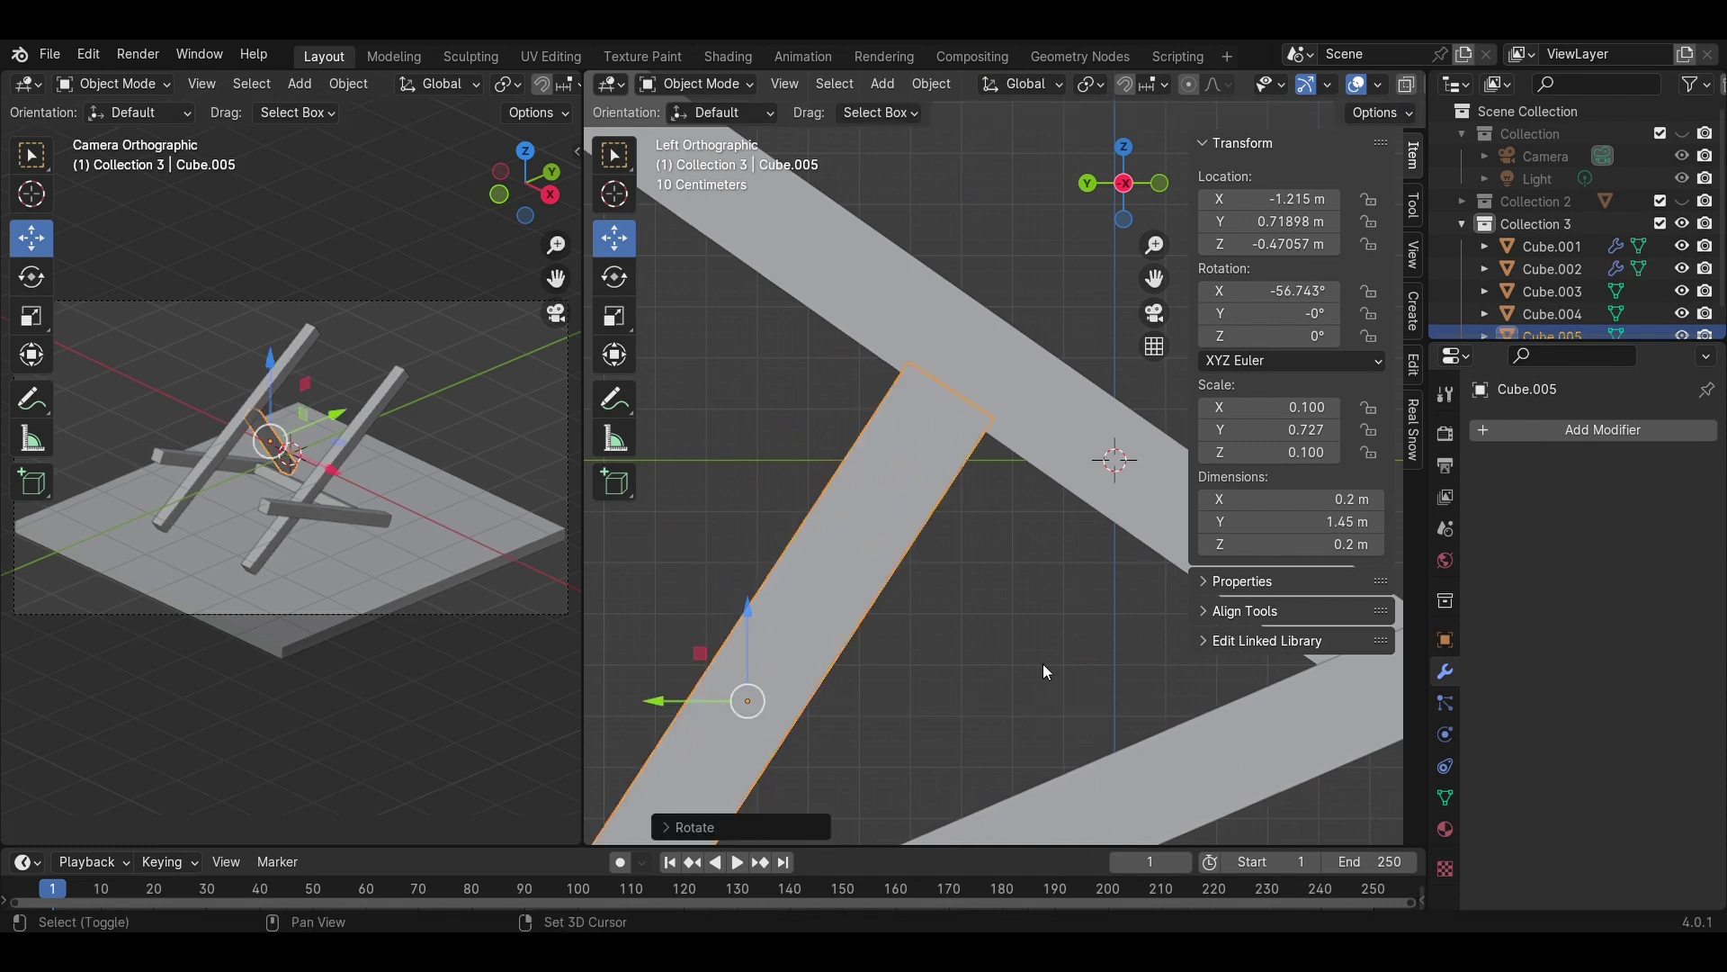
- Scale the short bar down uniformly to about 0.126 m wide and move it along Y to about 0.385 m
middle_drag(1043, 663, 1078, 555)
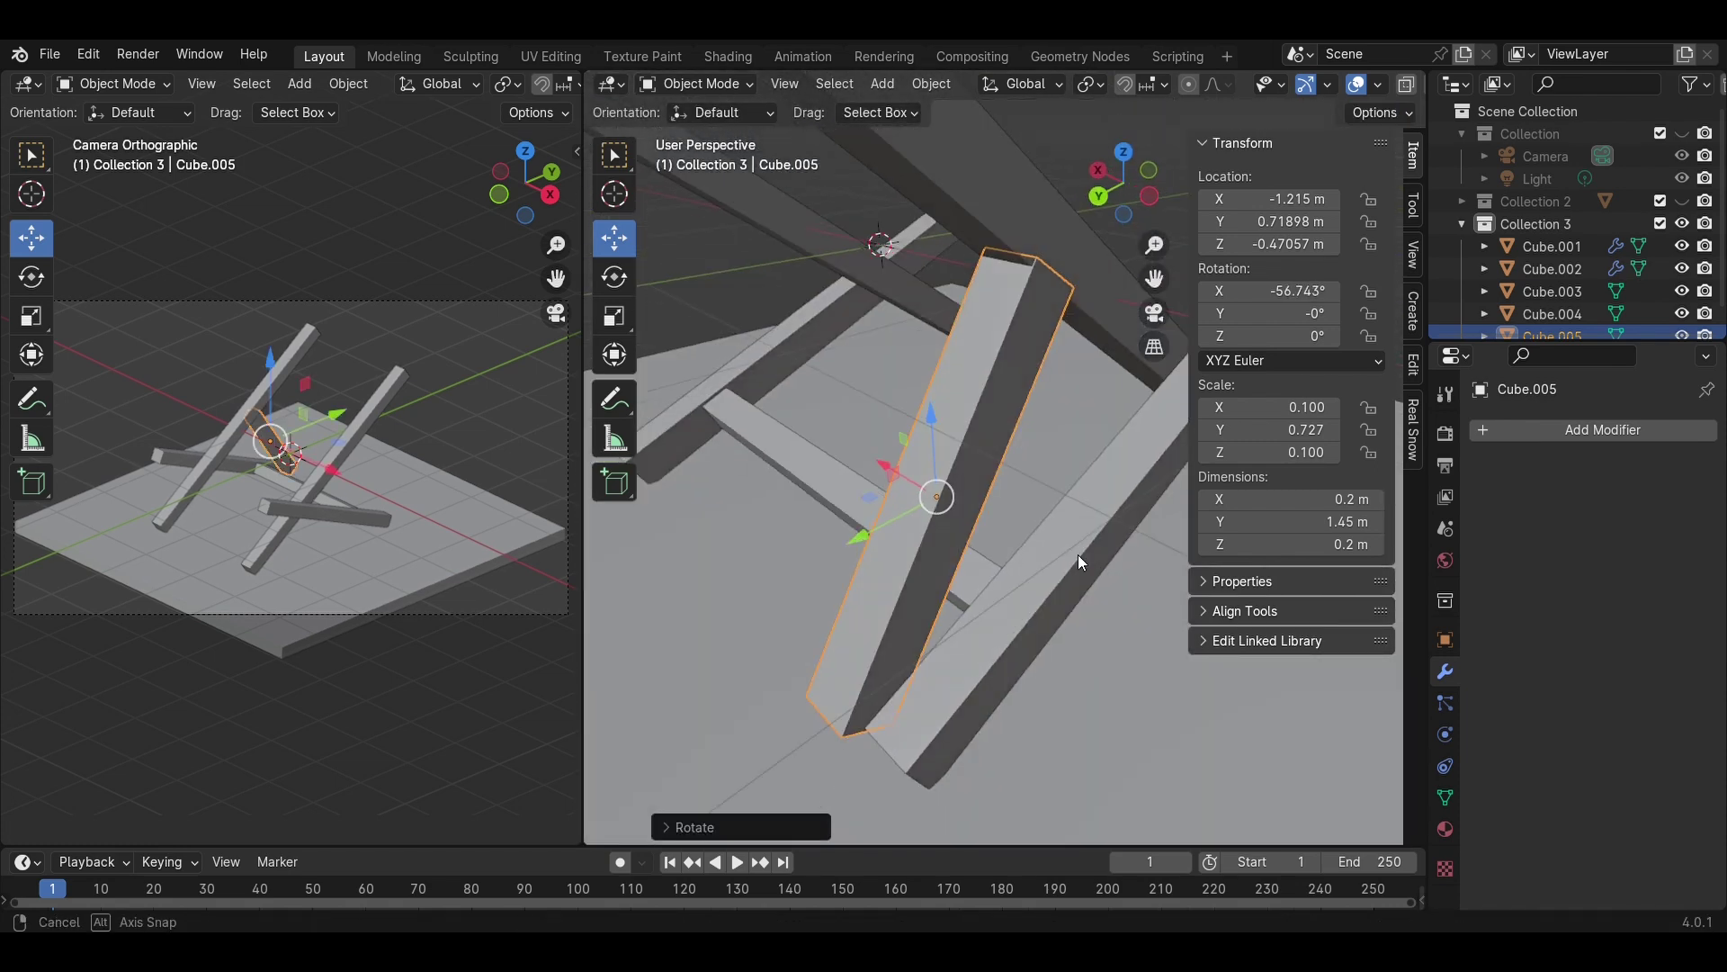
key(s)
click(856, 468)
drag(861, 453, 960, 463)
middle_drag(893, 495, 1012, 511)
key(ctrl+z)
key(g)
key(y)
click(1082, 538)
- In Edit Mode, move the strut's bottom edge down in Z and along Y so its lower end meets the crossbar
key(Tab)
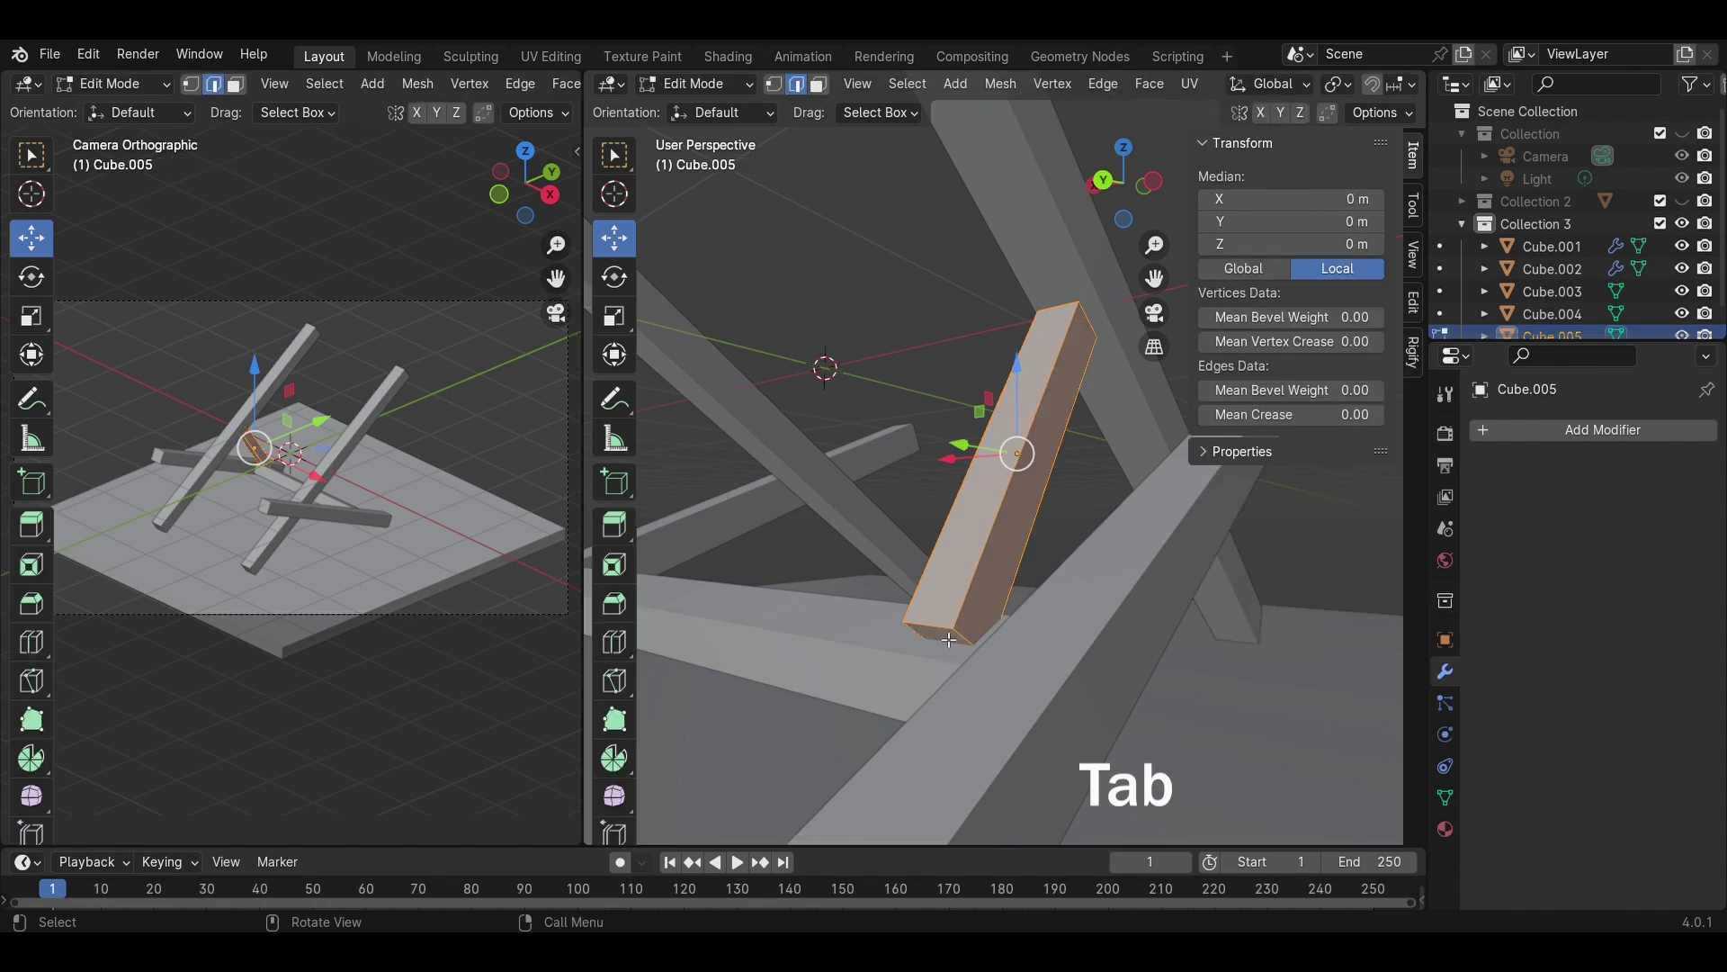
click(945, 633)
key(g)
key(z)
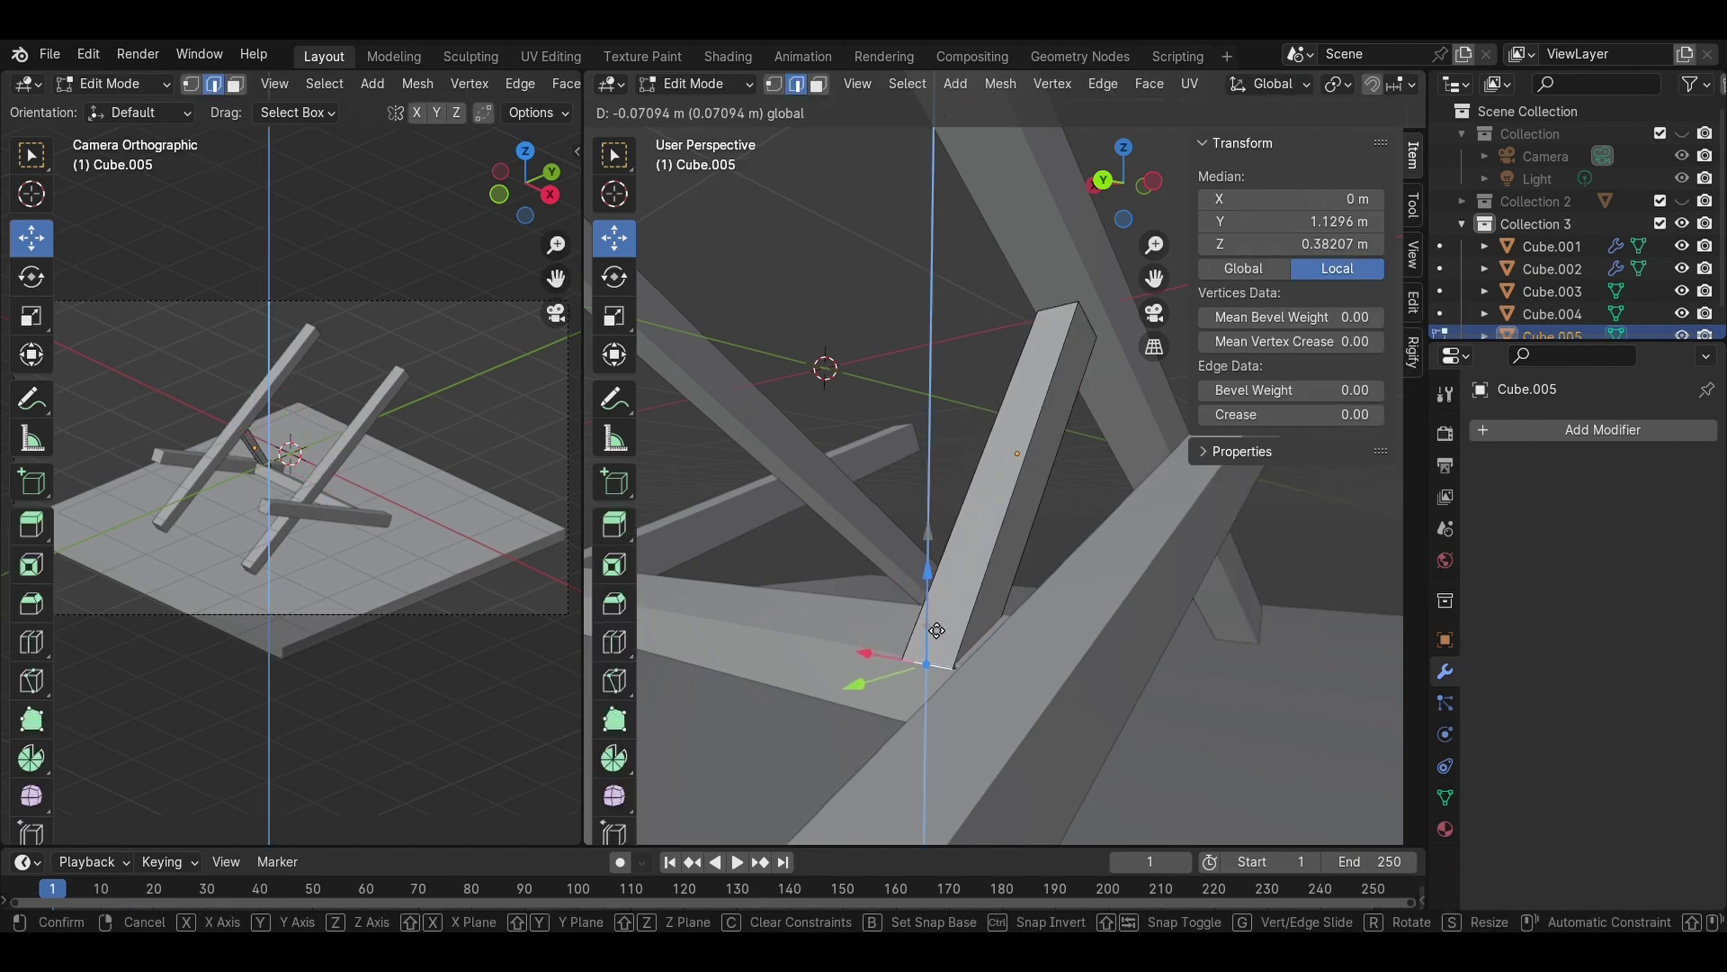
click(936, 630)
middle_drag(936, 630, 1218, 693)
drag(1181, 645, 1165, 637)
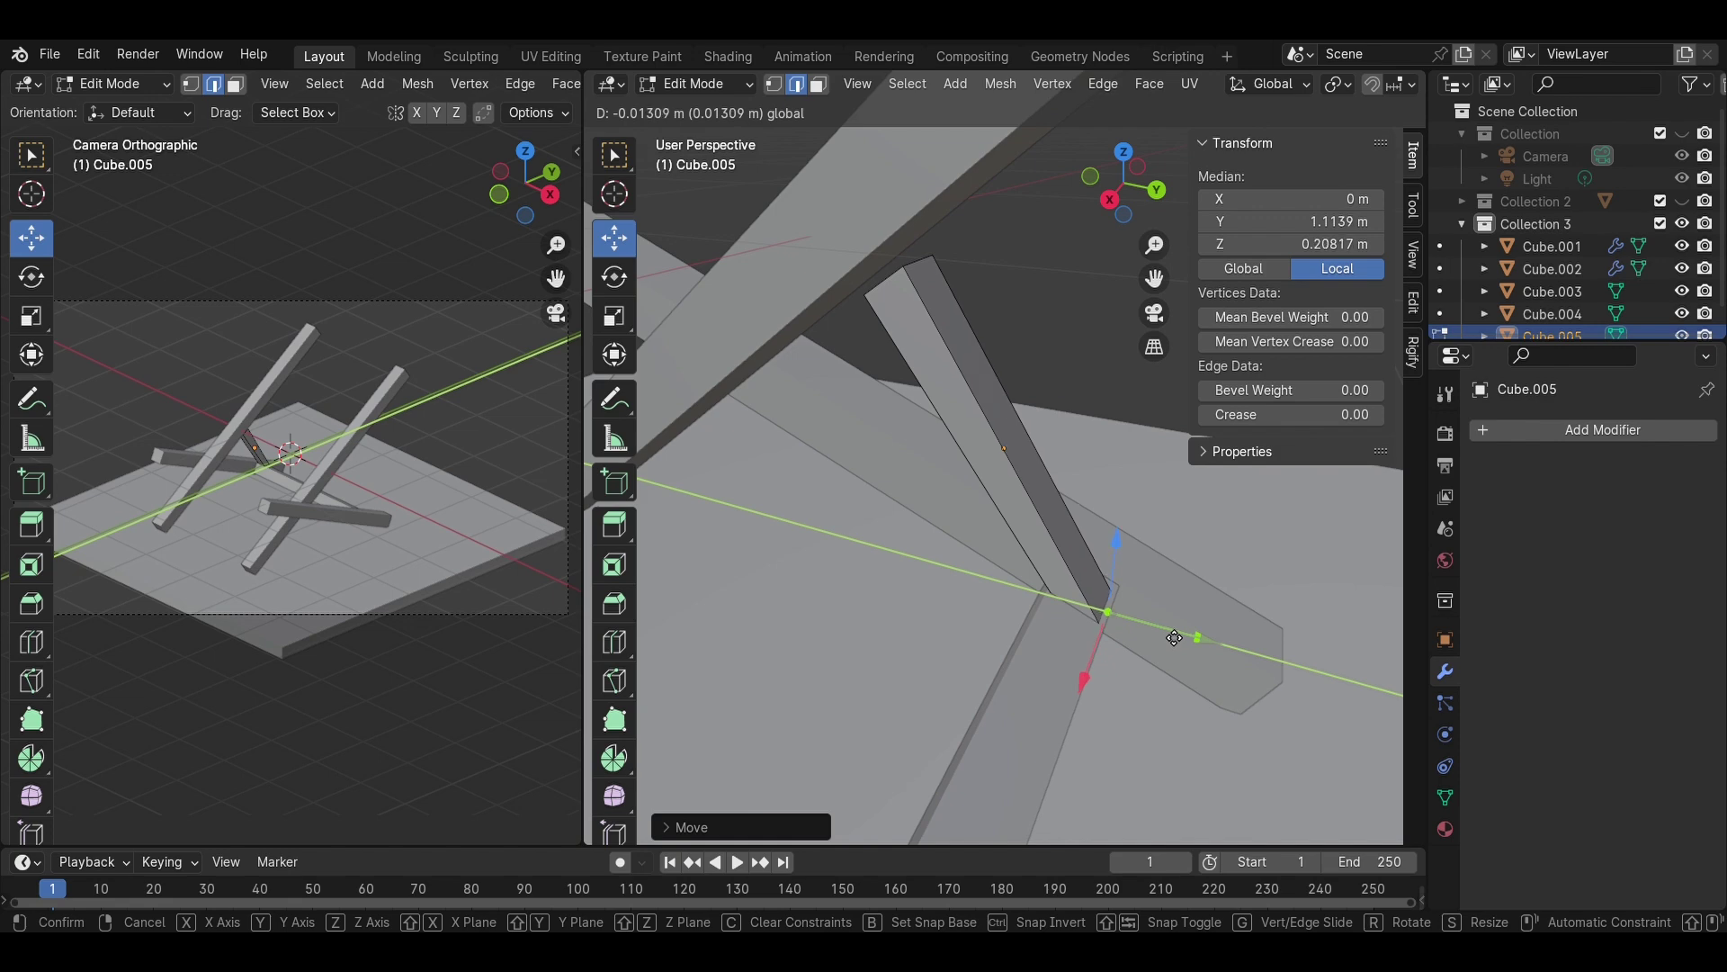
drag(1176, 637, 1175, 635)
middle_drag(1175, 635, 986, 589)
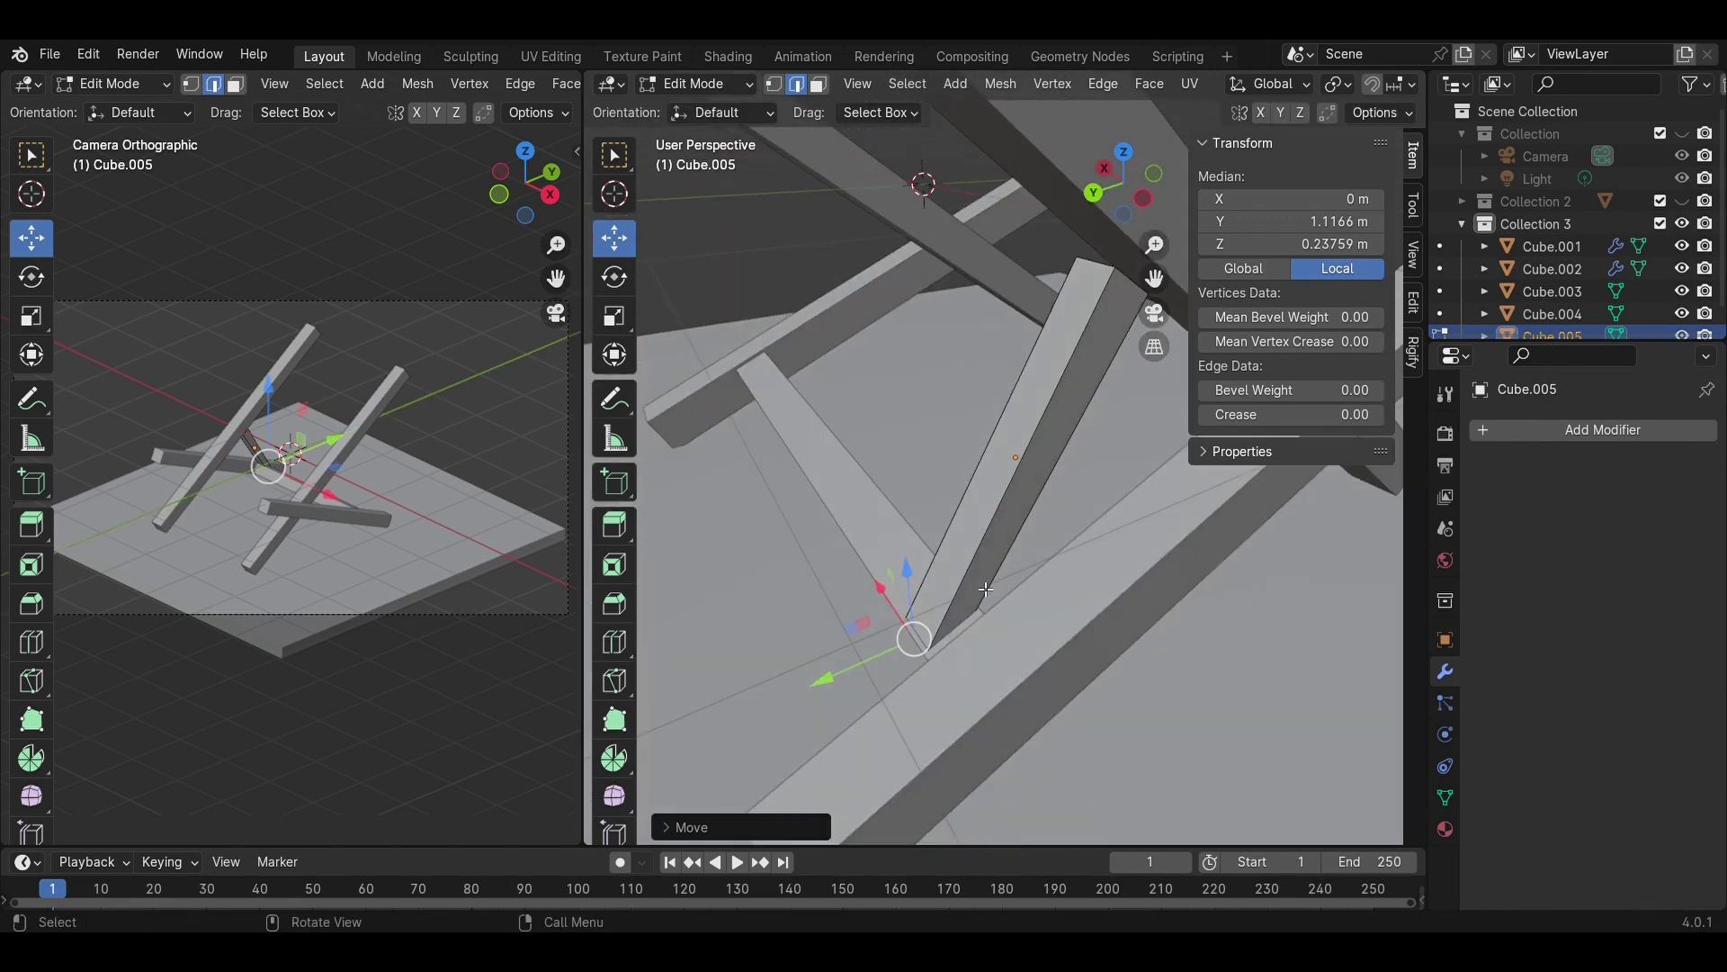
- Move the strut's top end face to meet the underside of the long sloping bar, and leave Edit Mode
middle_drag(1090, 327, 998, 301)
key(Tab)
key(Tab)
key(3)
click(994, 326)
click(1140, 196)
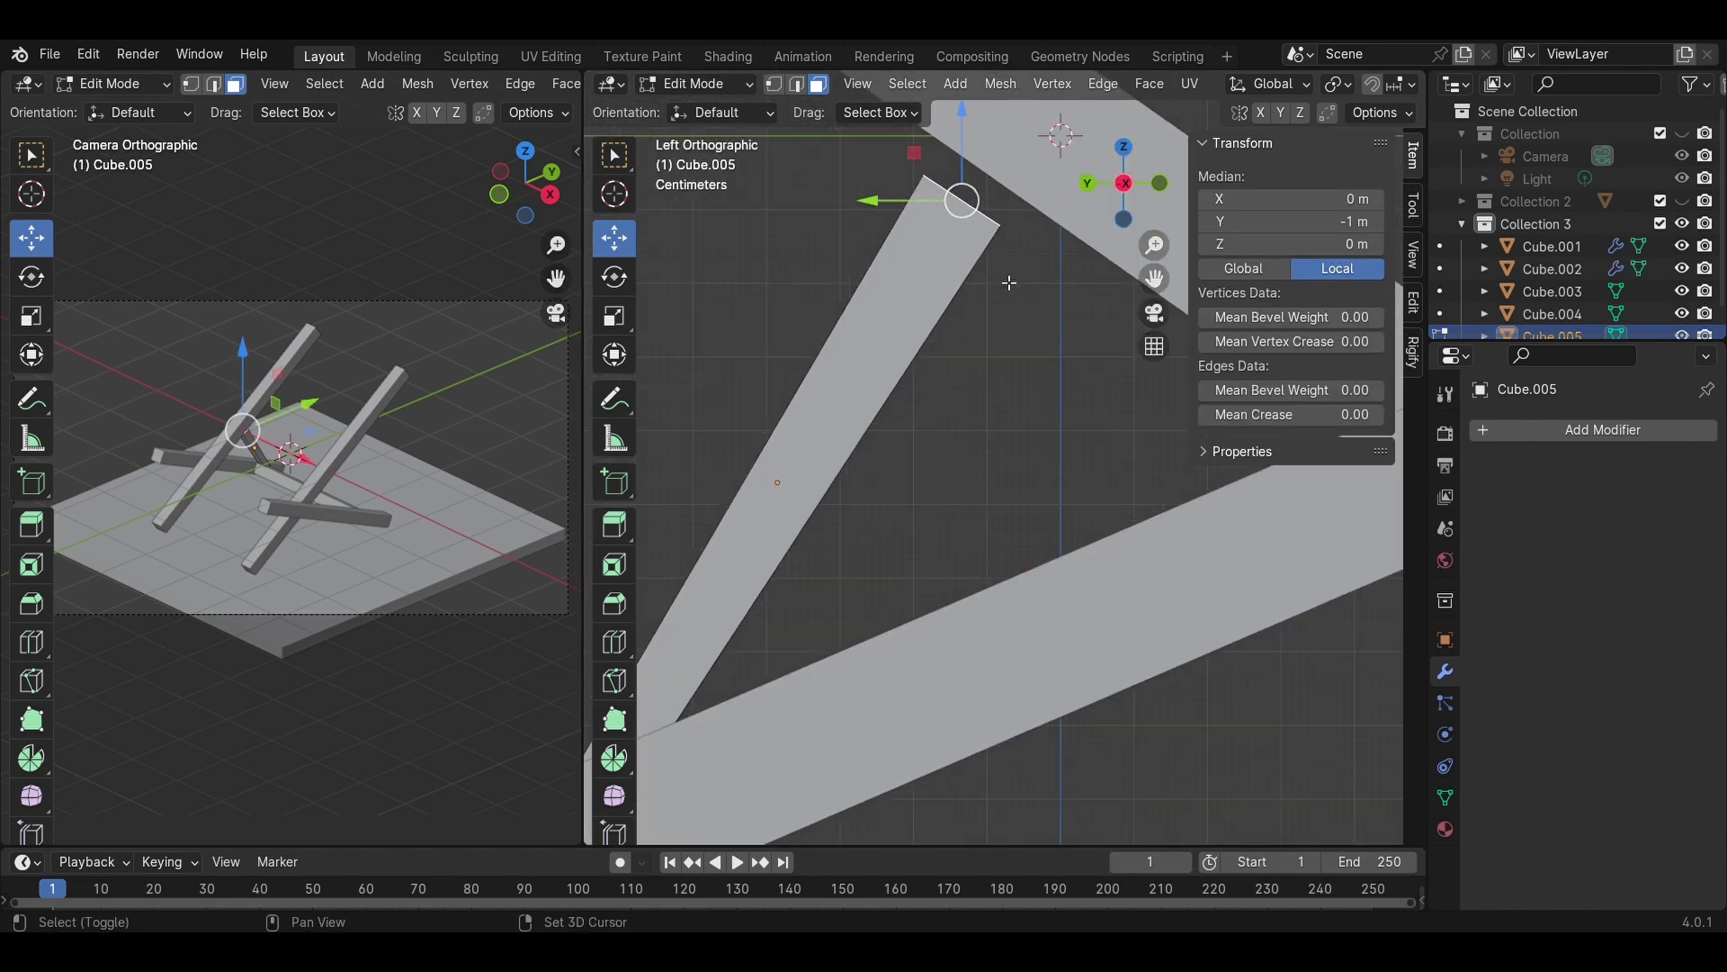
scroll(990, 296, down, 2)
key(g)
key(z)
drag(987, 294, 986, 302)
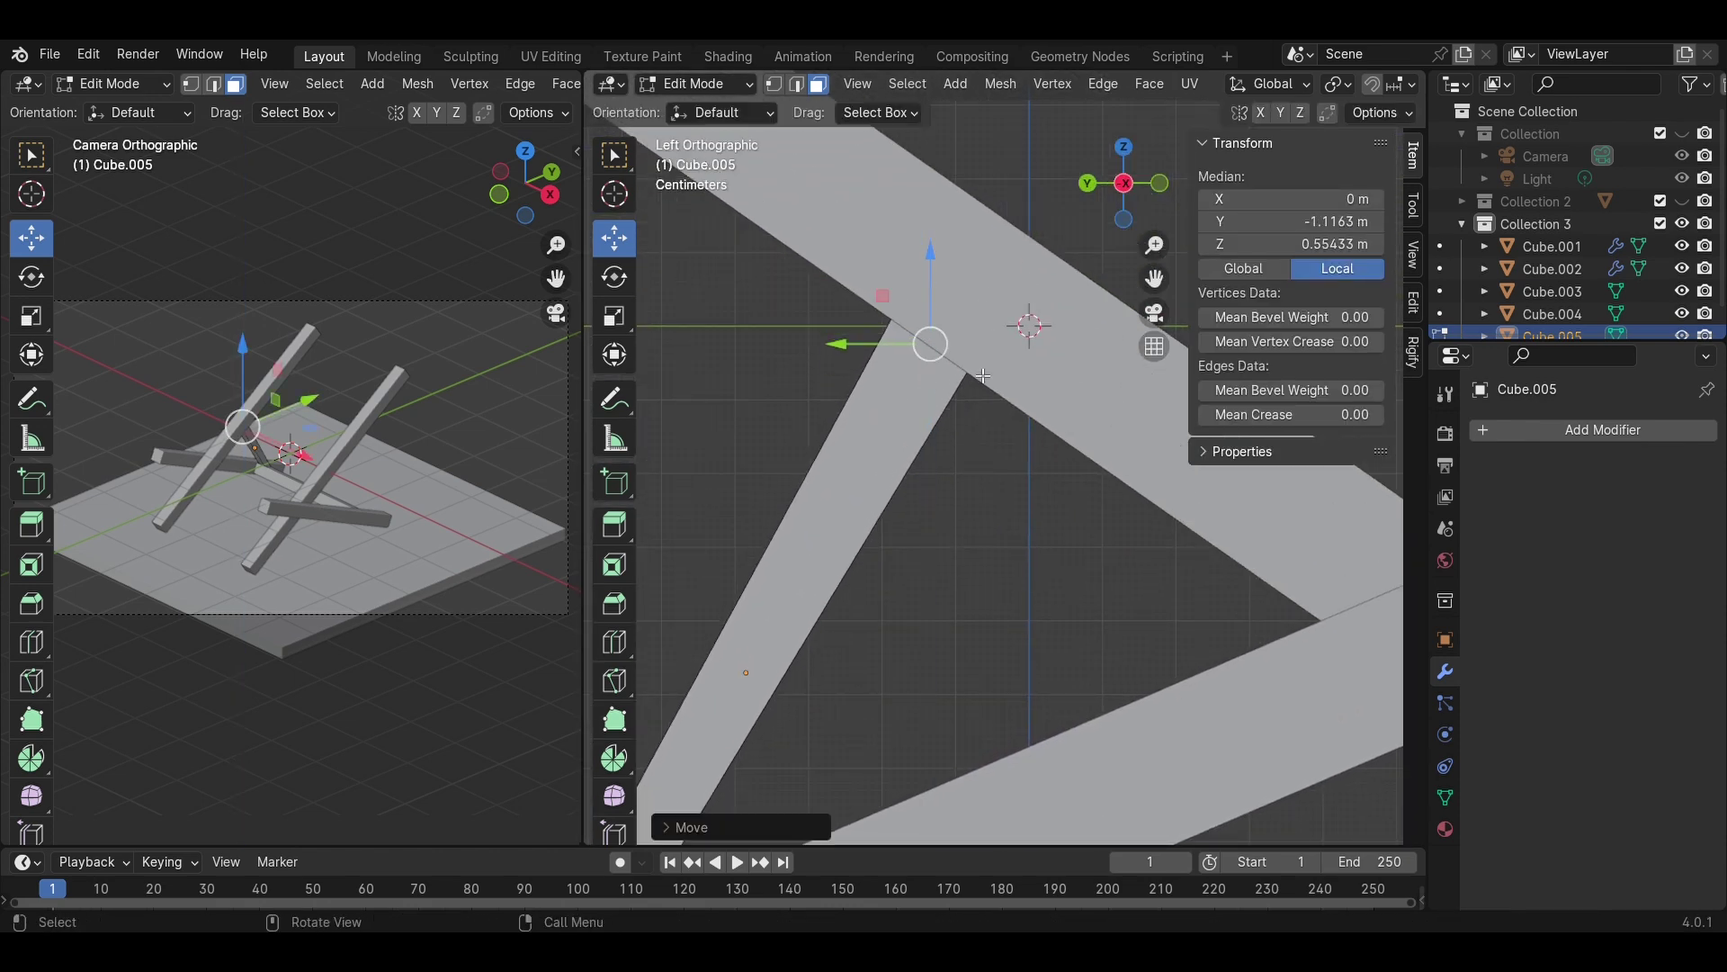
click(964, 543)
scroll(968, 548, down, 4)
middle_drag(953, 573, 1042, 600)
key(Tab)
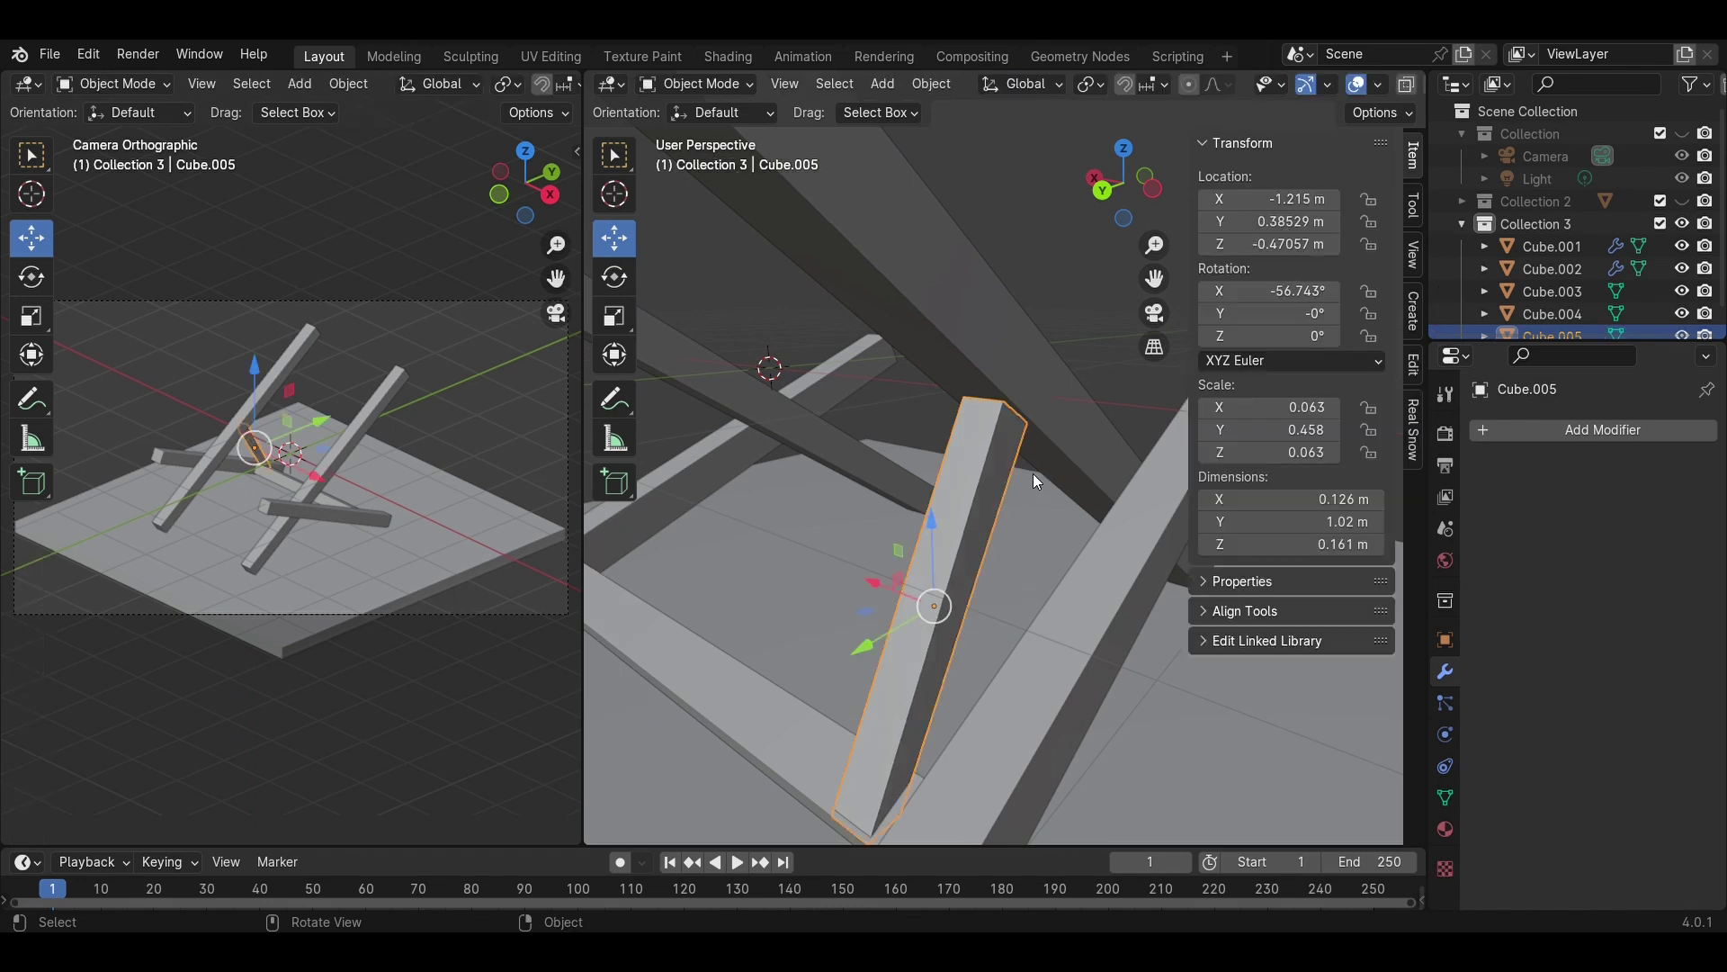
- Deselect the strut and save the file
middle_drag(1032, 473, 941, 451)
key(Tab)
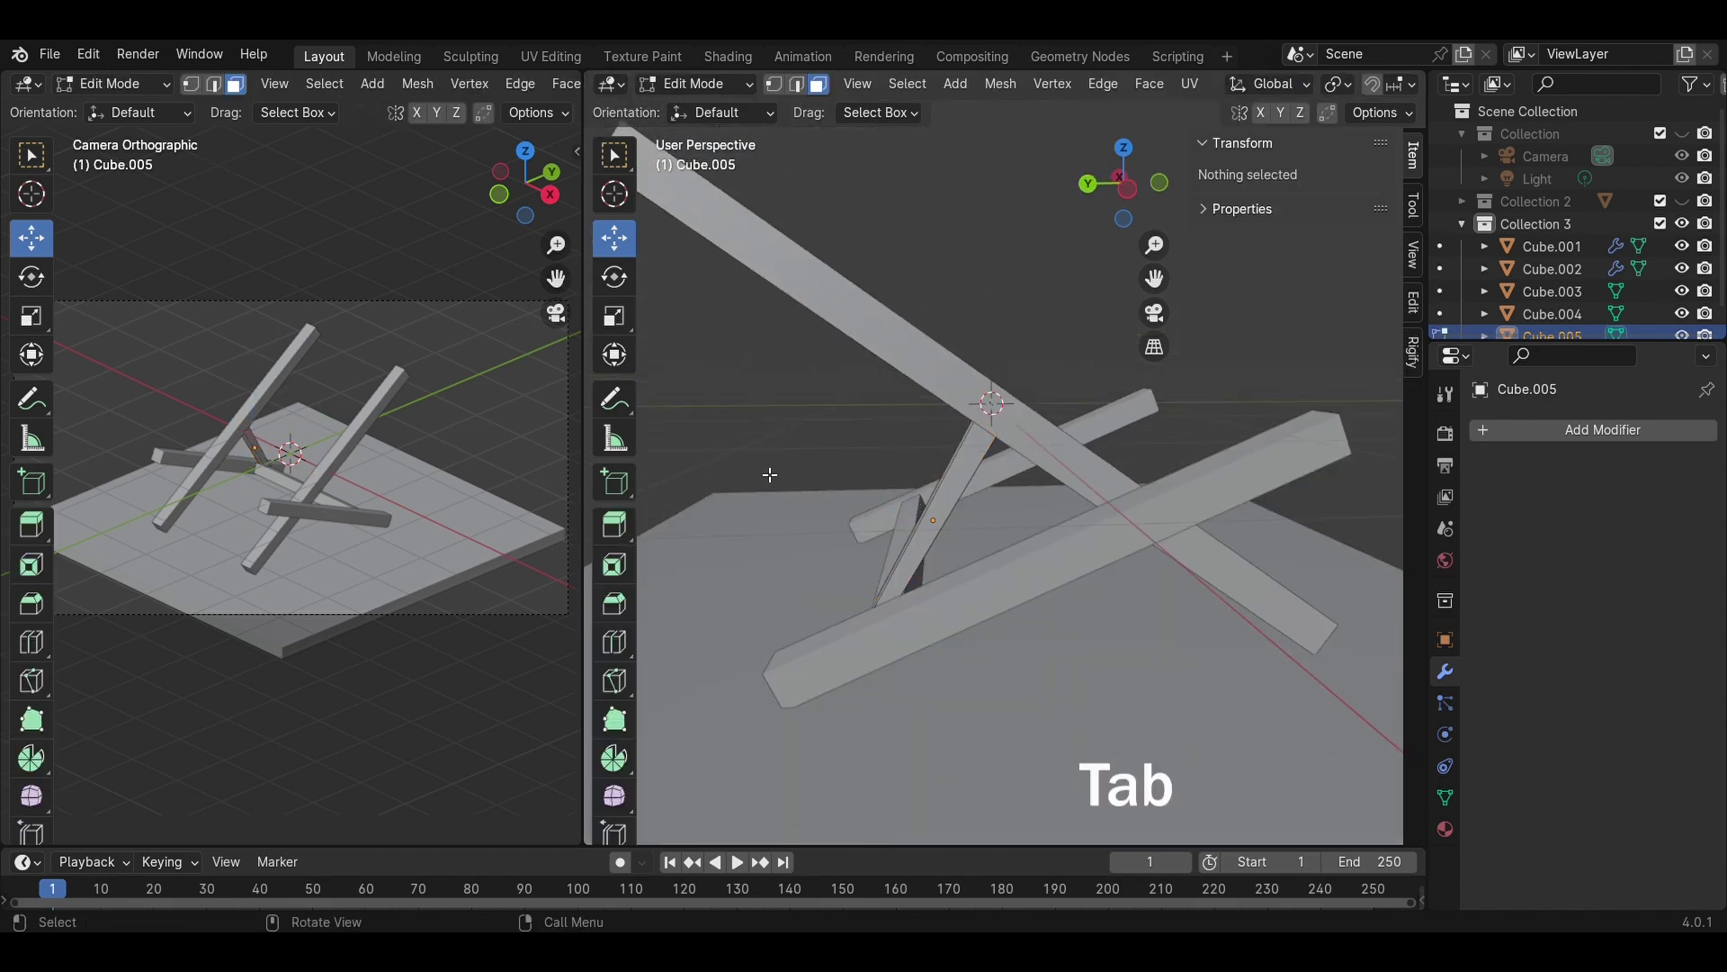
key(Tab)
click(818, 396)
key(ctrl+s)
- Add an Array modifier to the strut with a count of 2 and a relative X offset factor of 16
middle_drag(818, 398, 1012, 437)
click(1013, 440)
click(1121, 189)
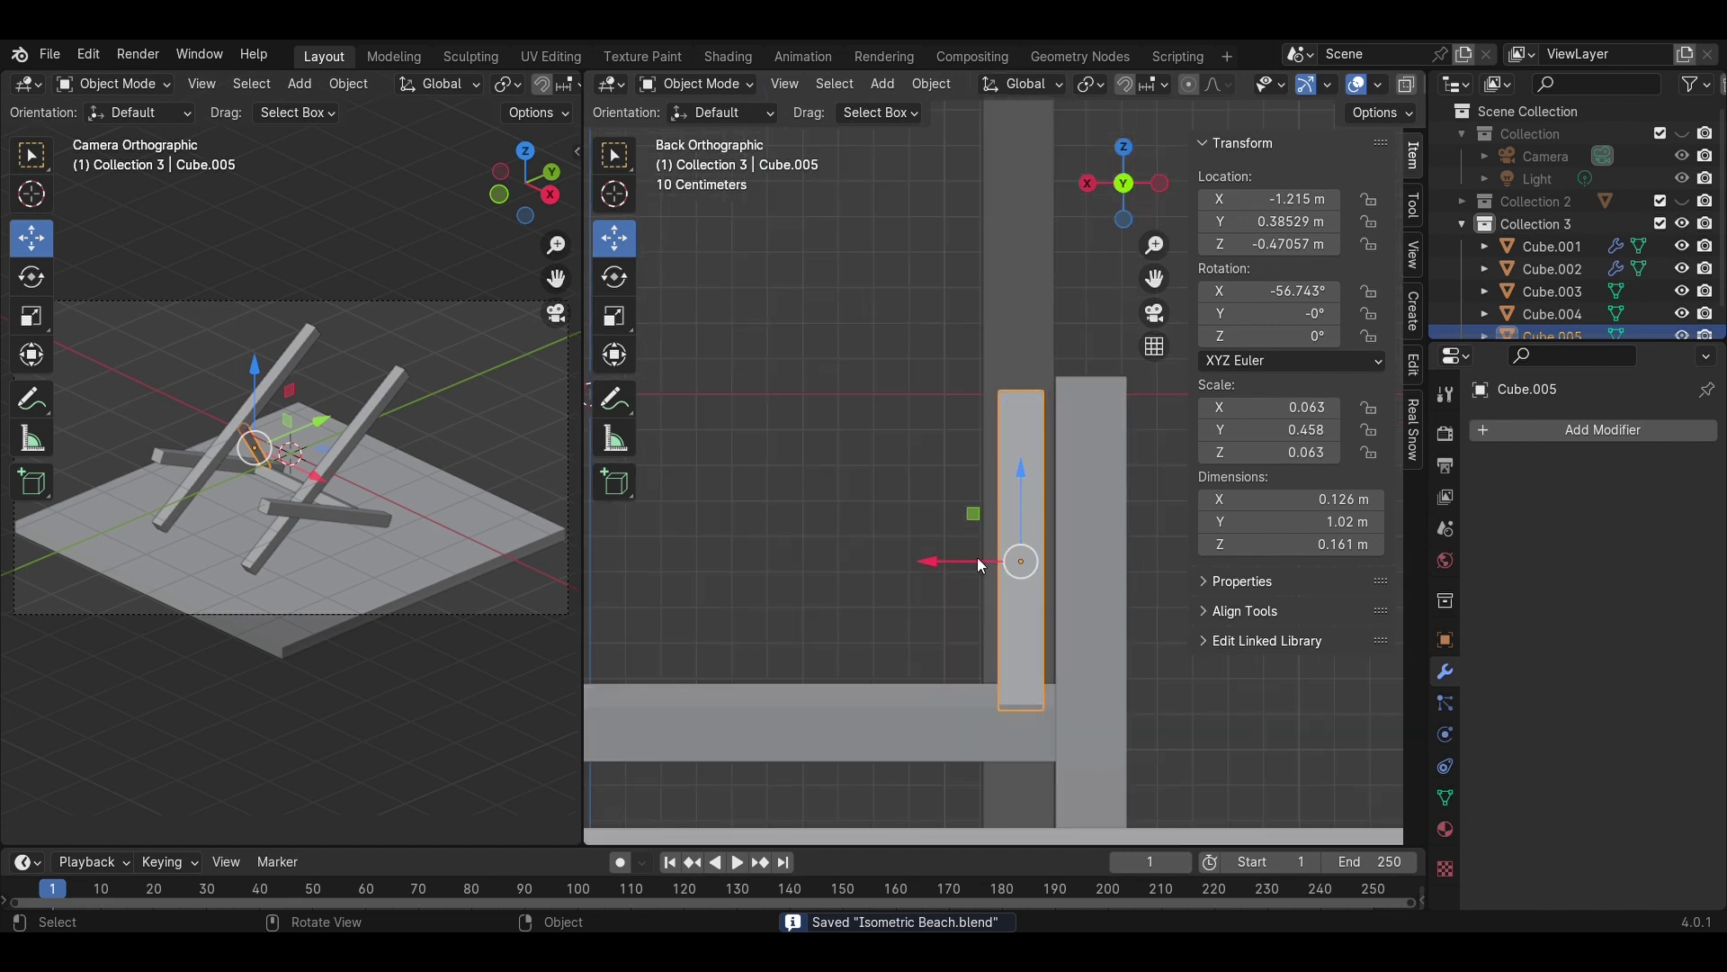
drag(970, 557, 970, 558)
click(903, 508)
scroll(903, 509, down, 3)
click(1009, 498)
shift+middle_drag(878, 504, 1071, 528)
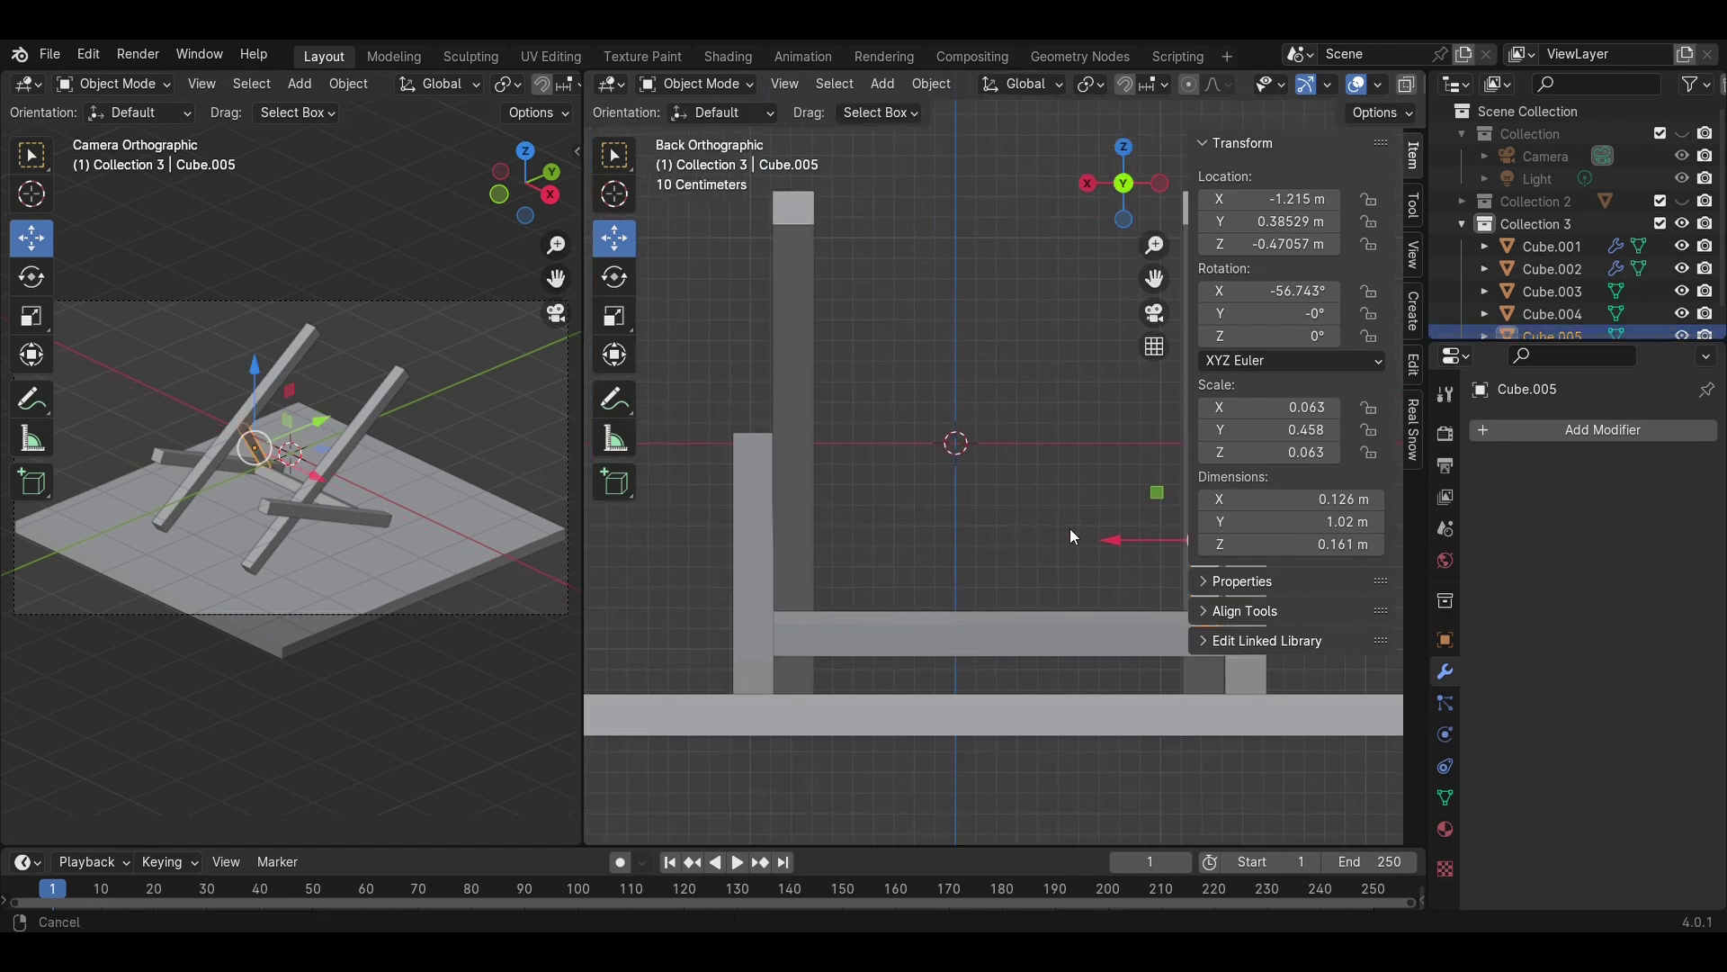
click(1563, 425)
mouse_move(1563, 425)
click(1293, 424)
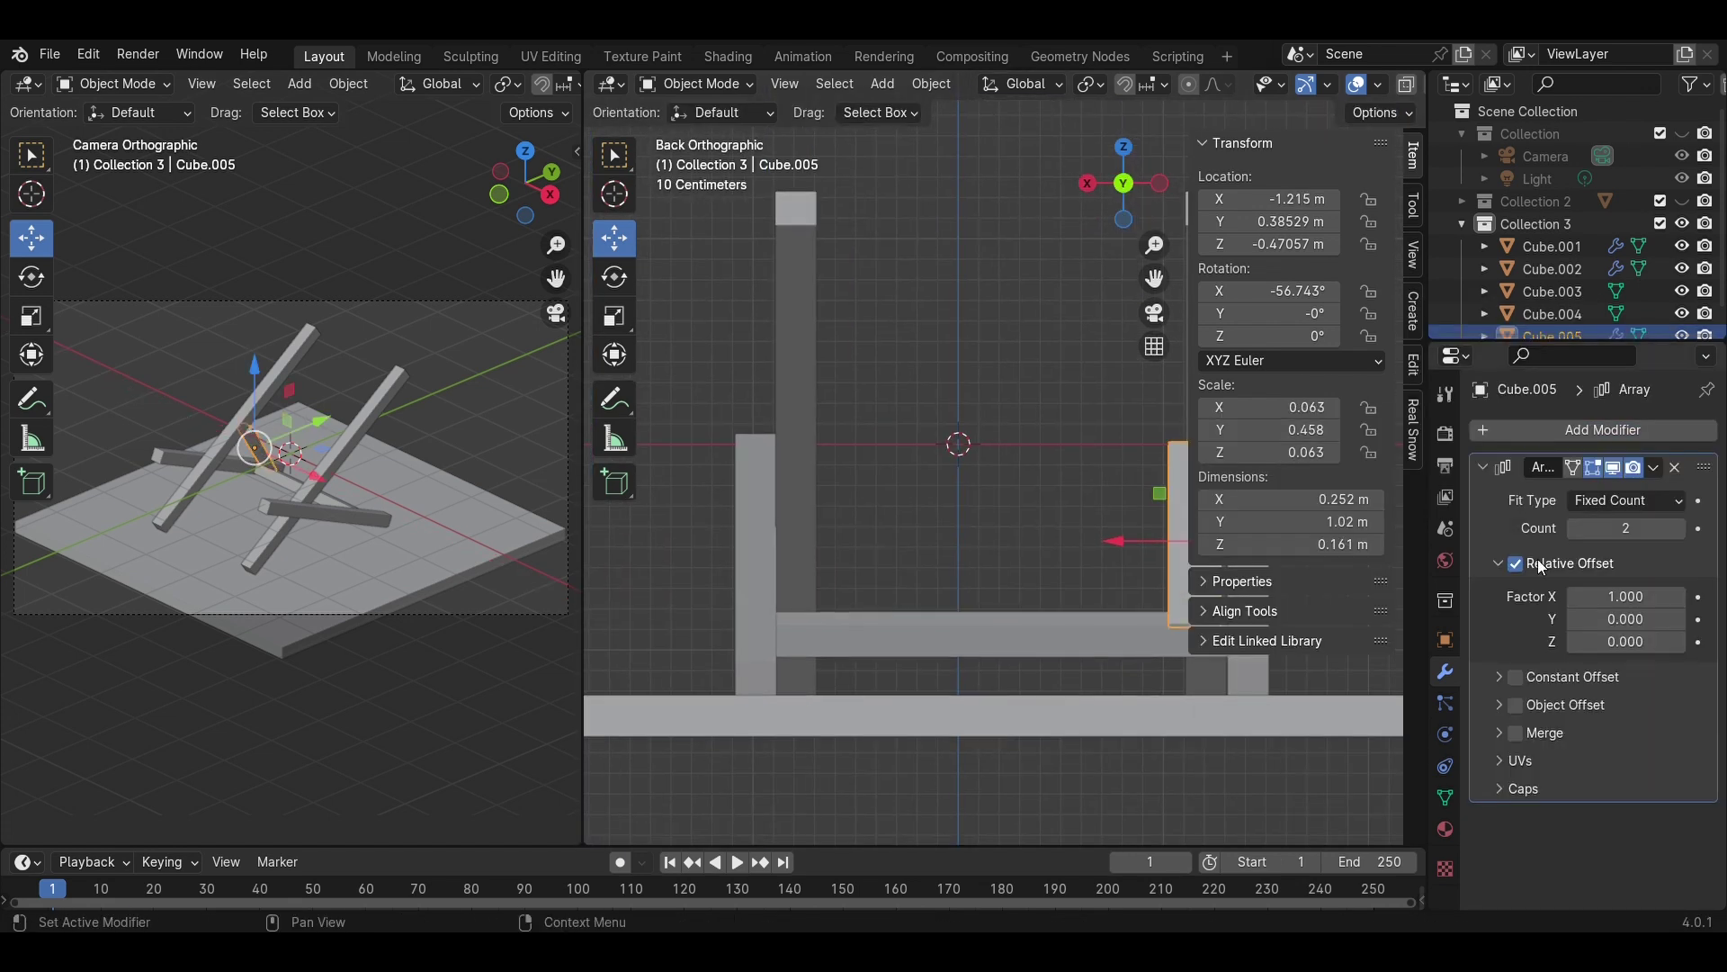
drag(1627, 597, 1700, 597)
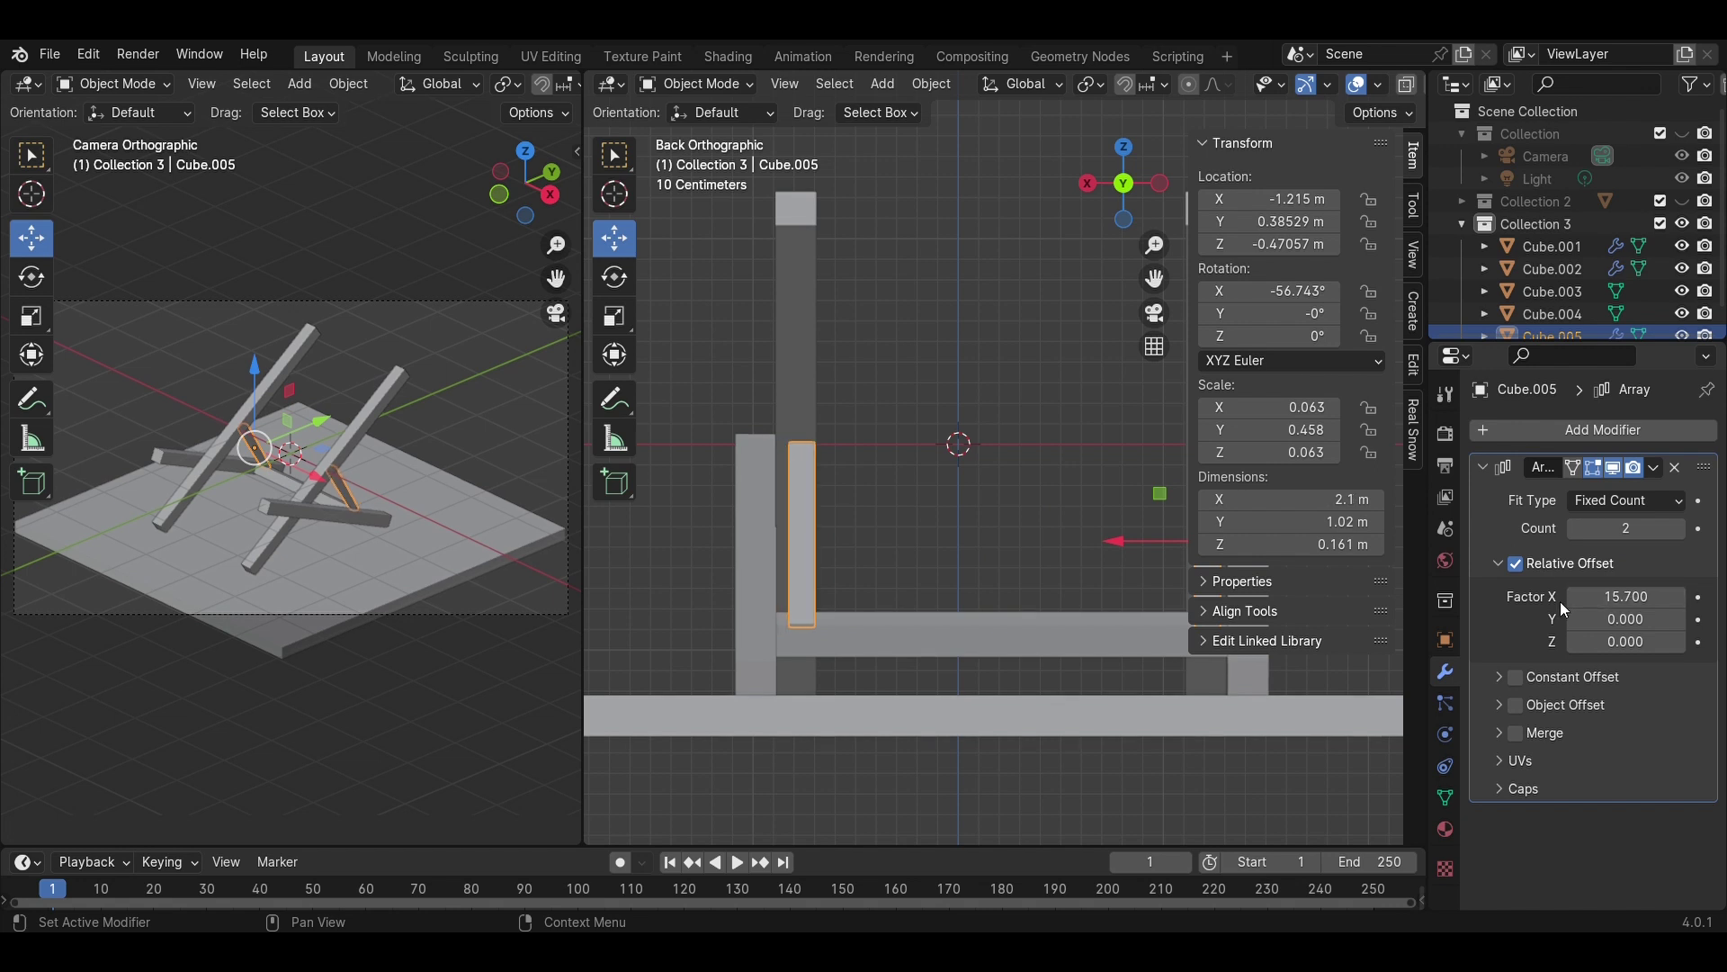
click(1679, 597)
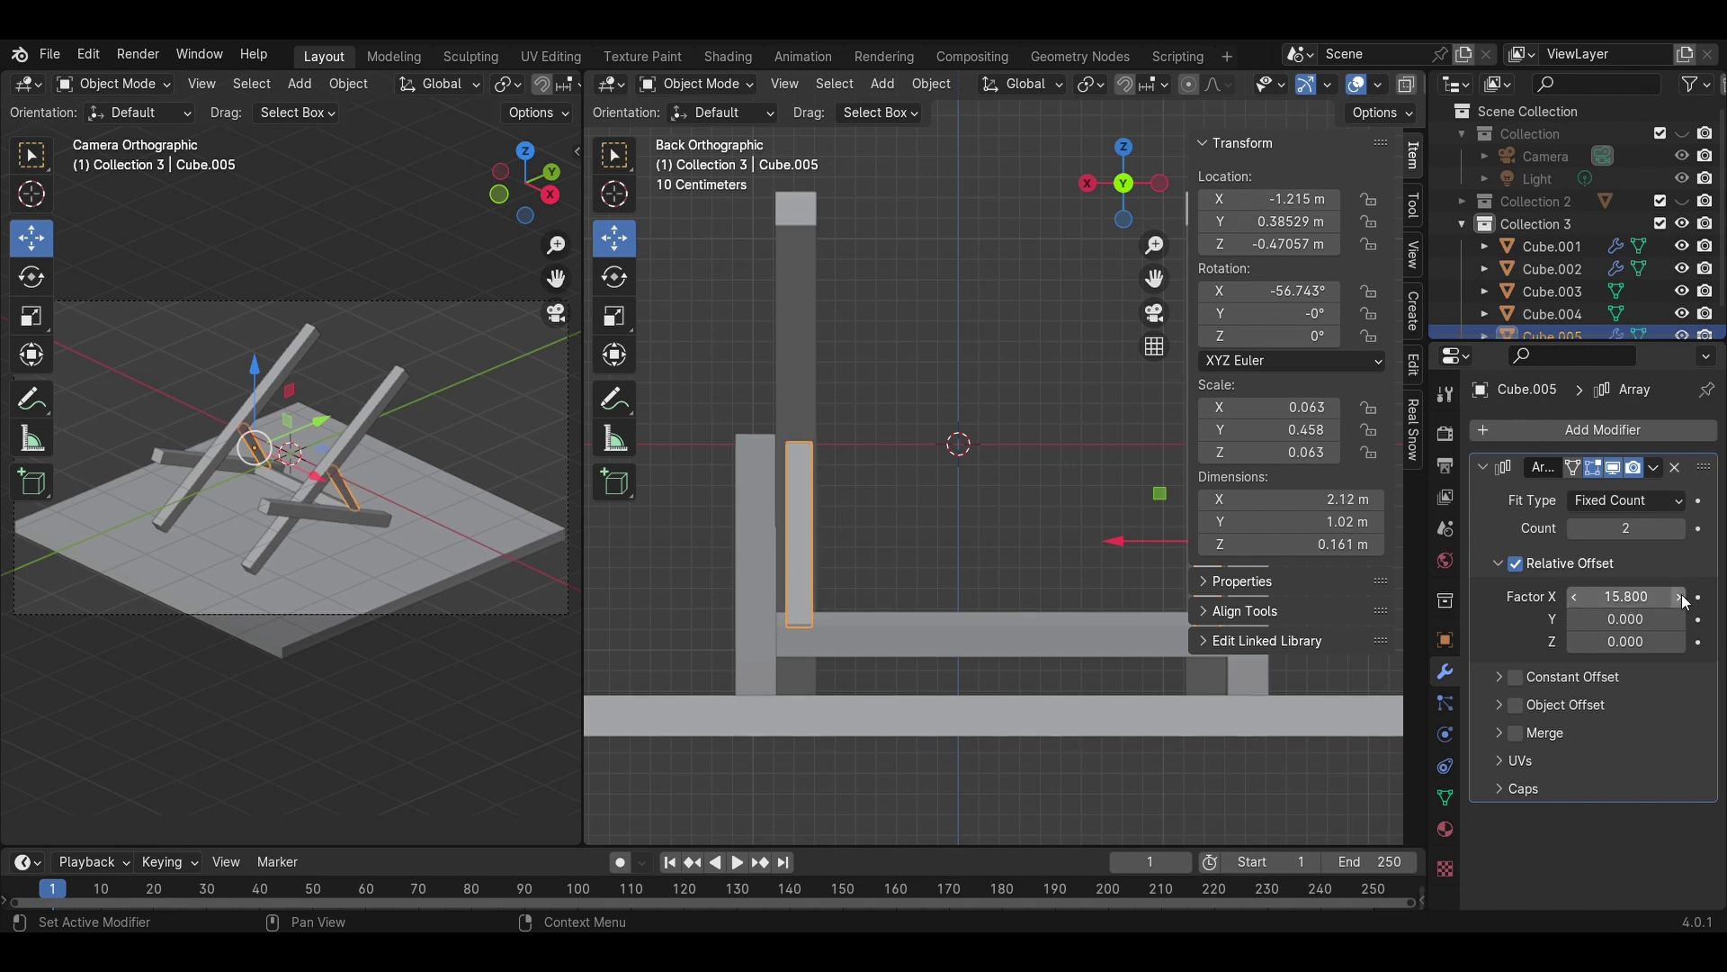
- Add a cube and set its X, Y and Z dimensions to 0.2 m each
middle_drag(972, 513, 987, 554)
middle_drag(861, 533, 1040, 563)
key(shift+a)
mouse_move(1004, 493)
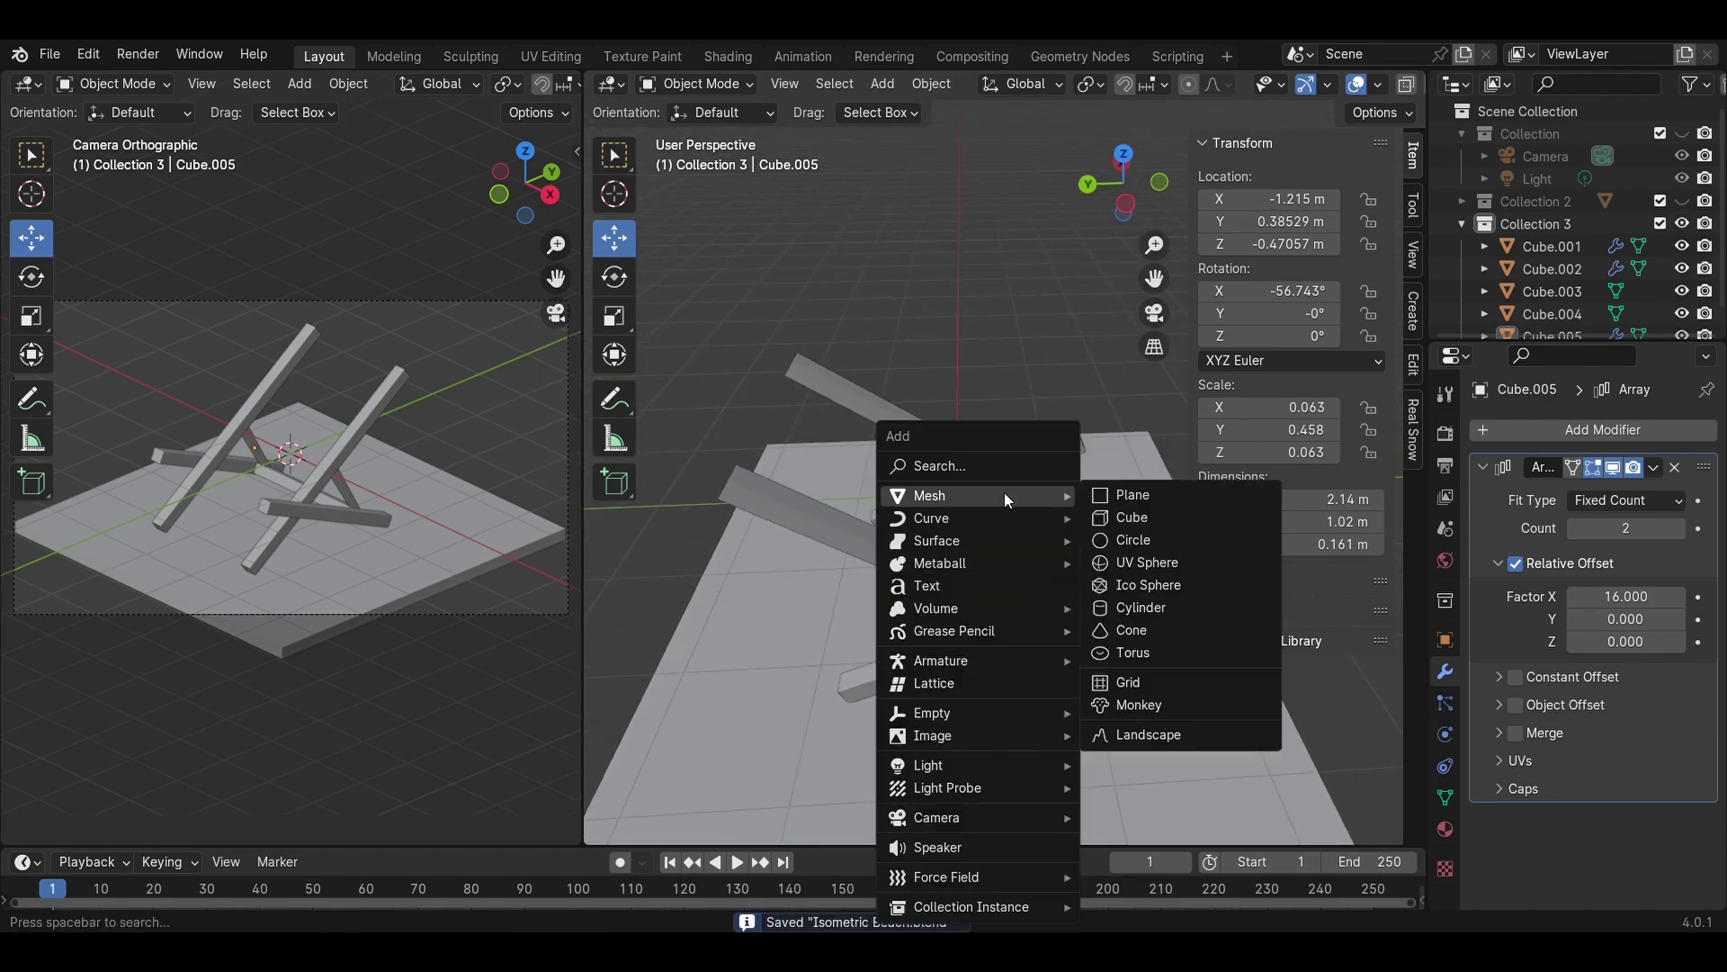
click(1127, 518)
scroll(1125, 556, down, 2)
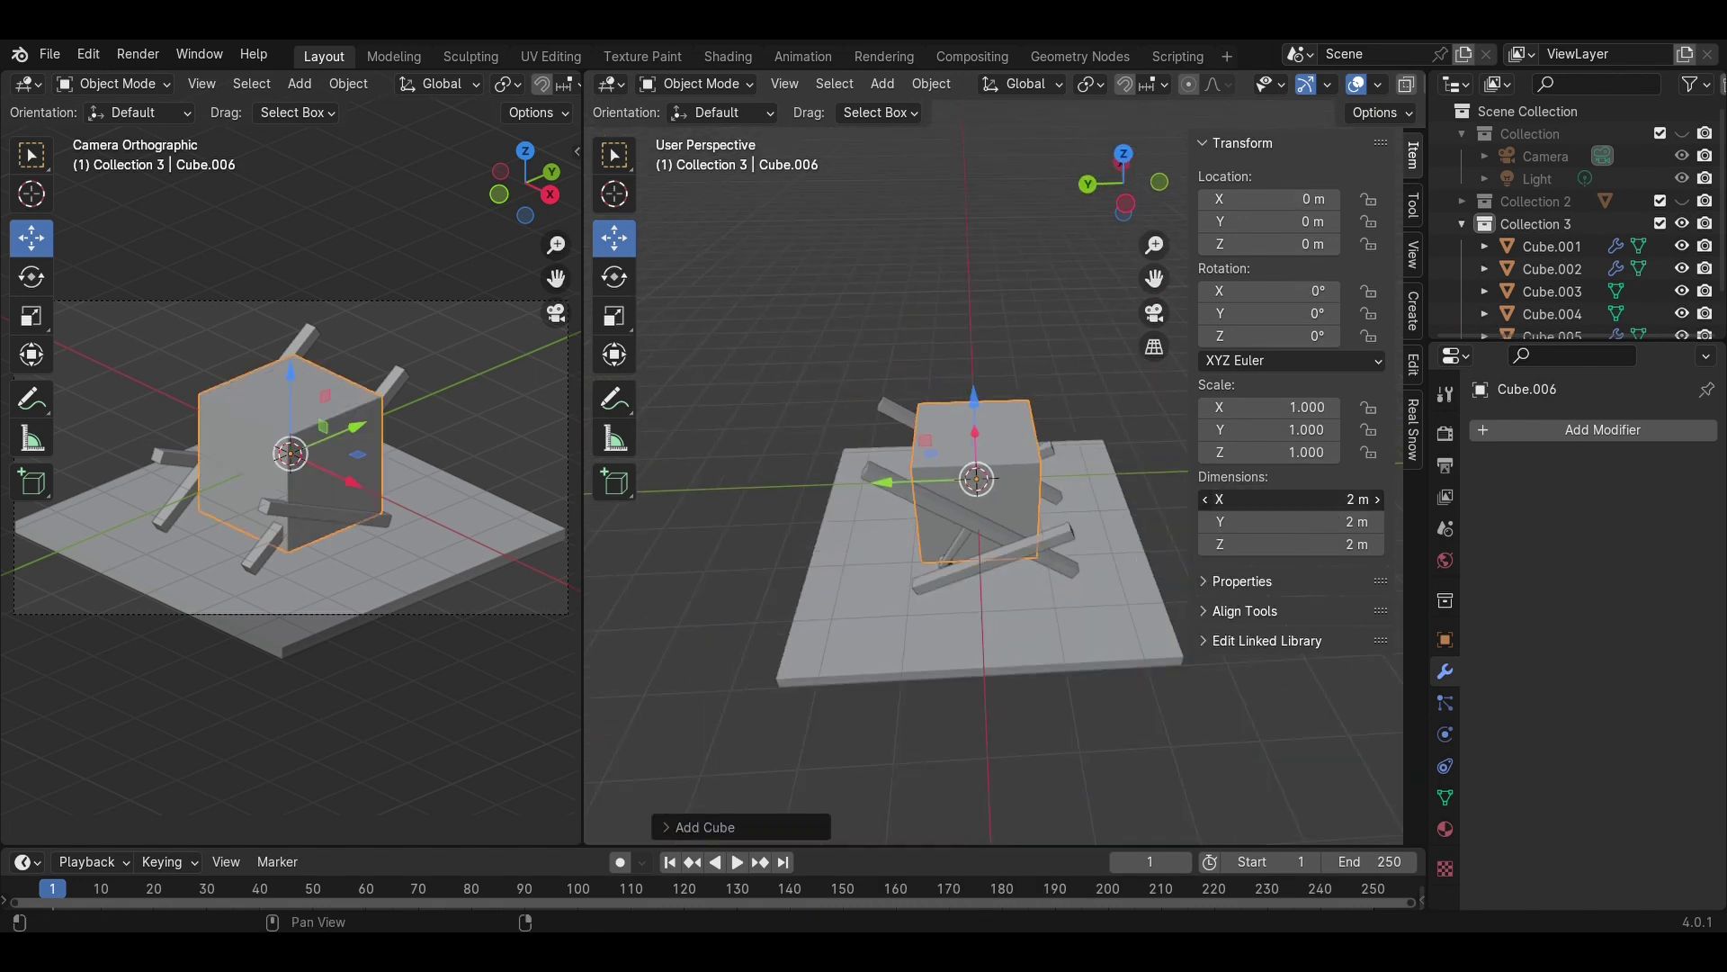
click(1334, 512)
text(0.2)
key(Return)
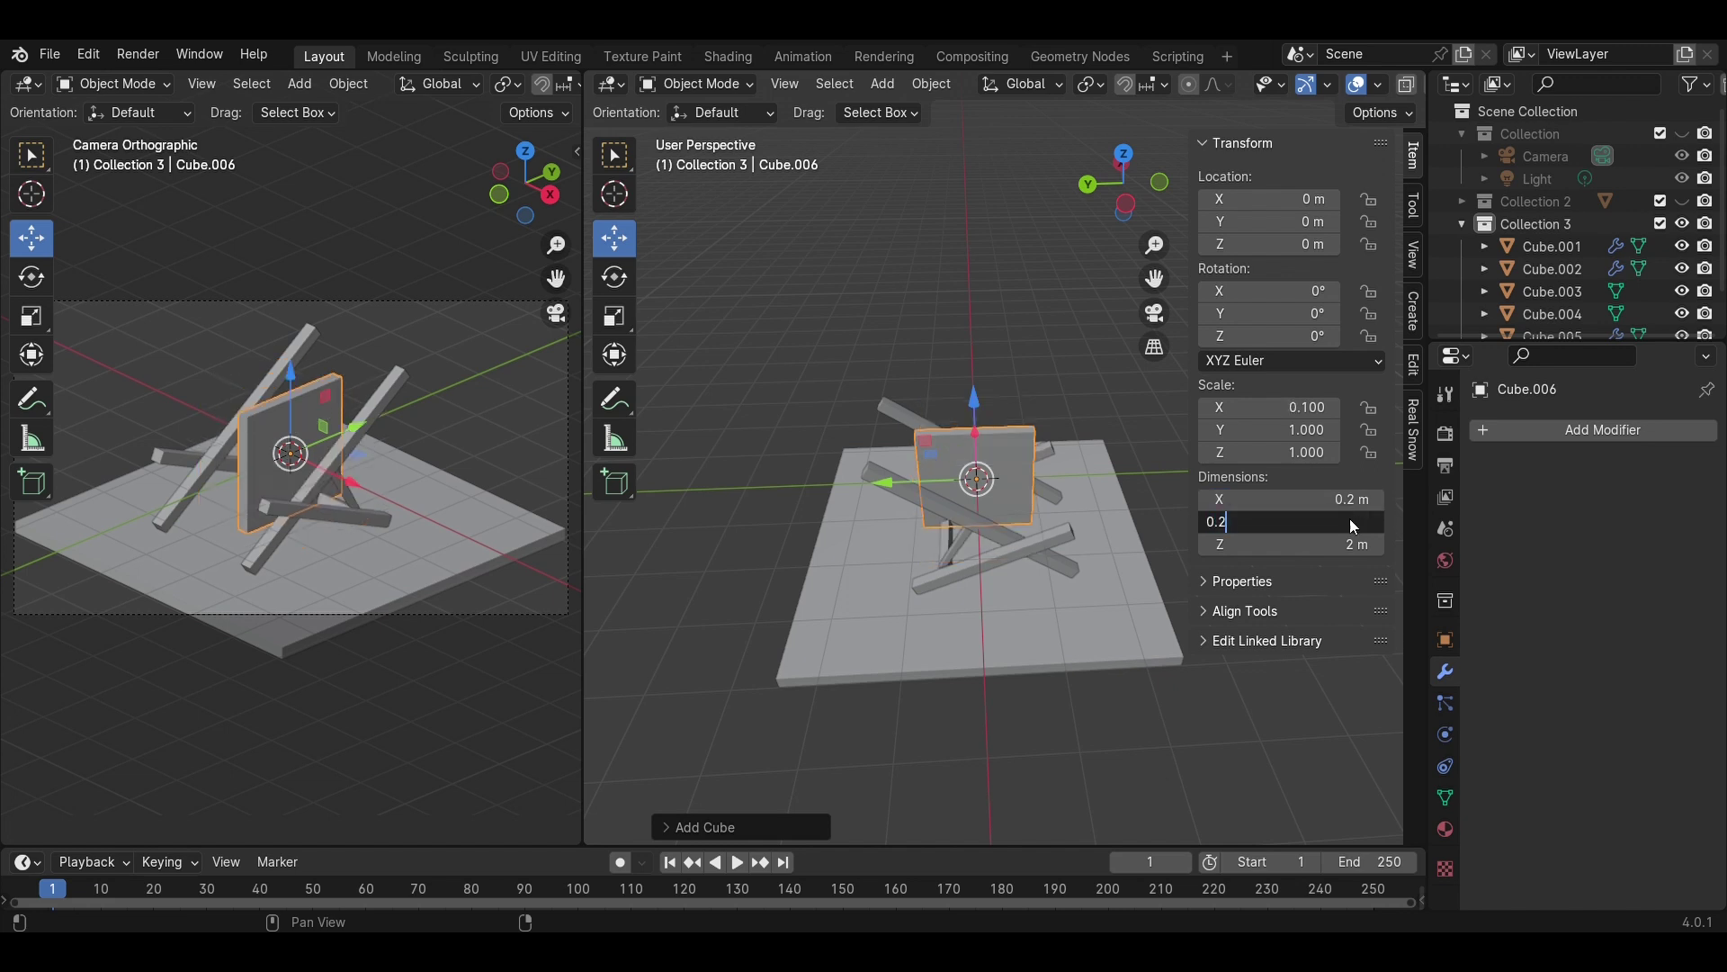
key(Return)
click(1369, 555)
text(0.)
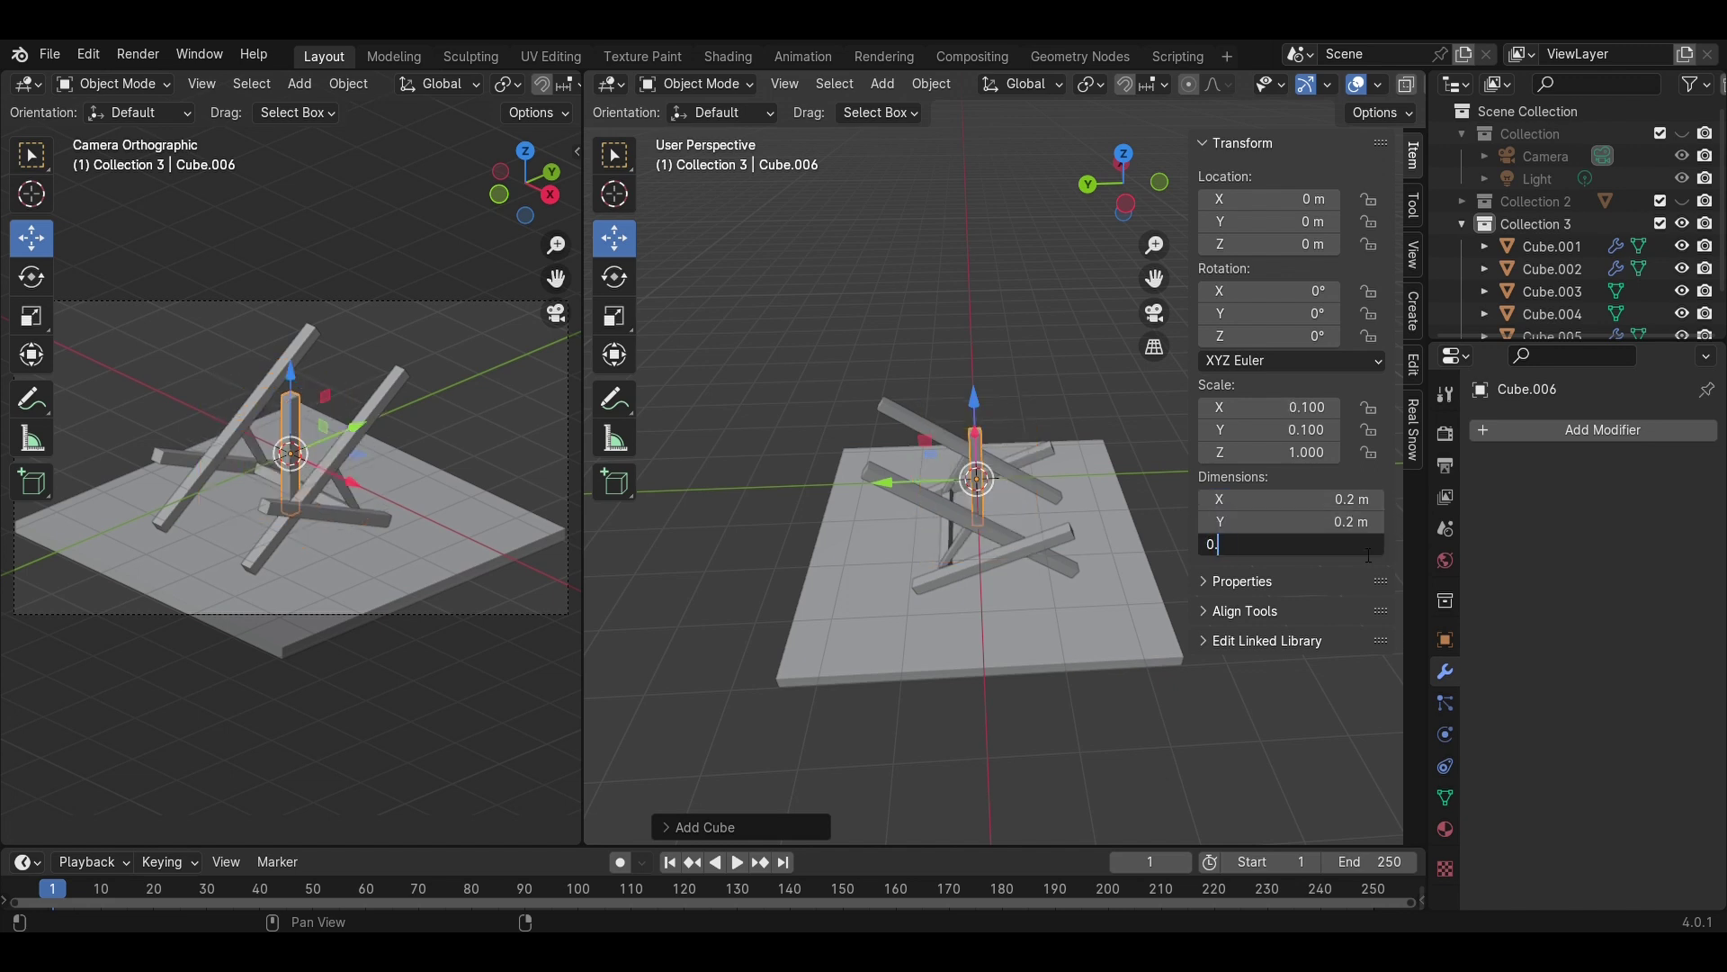
text(2)
key(Return)
- Lengthen the cube to 1.9 m along X and place it at about X -0.218, Y -1.337, Z -0.242 m
middle_drag(935, 477, 760, 547)
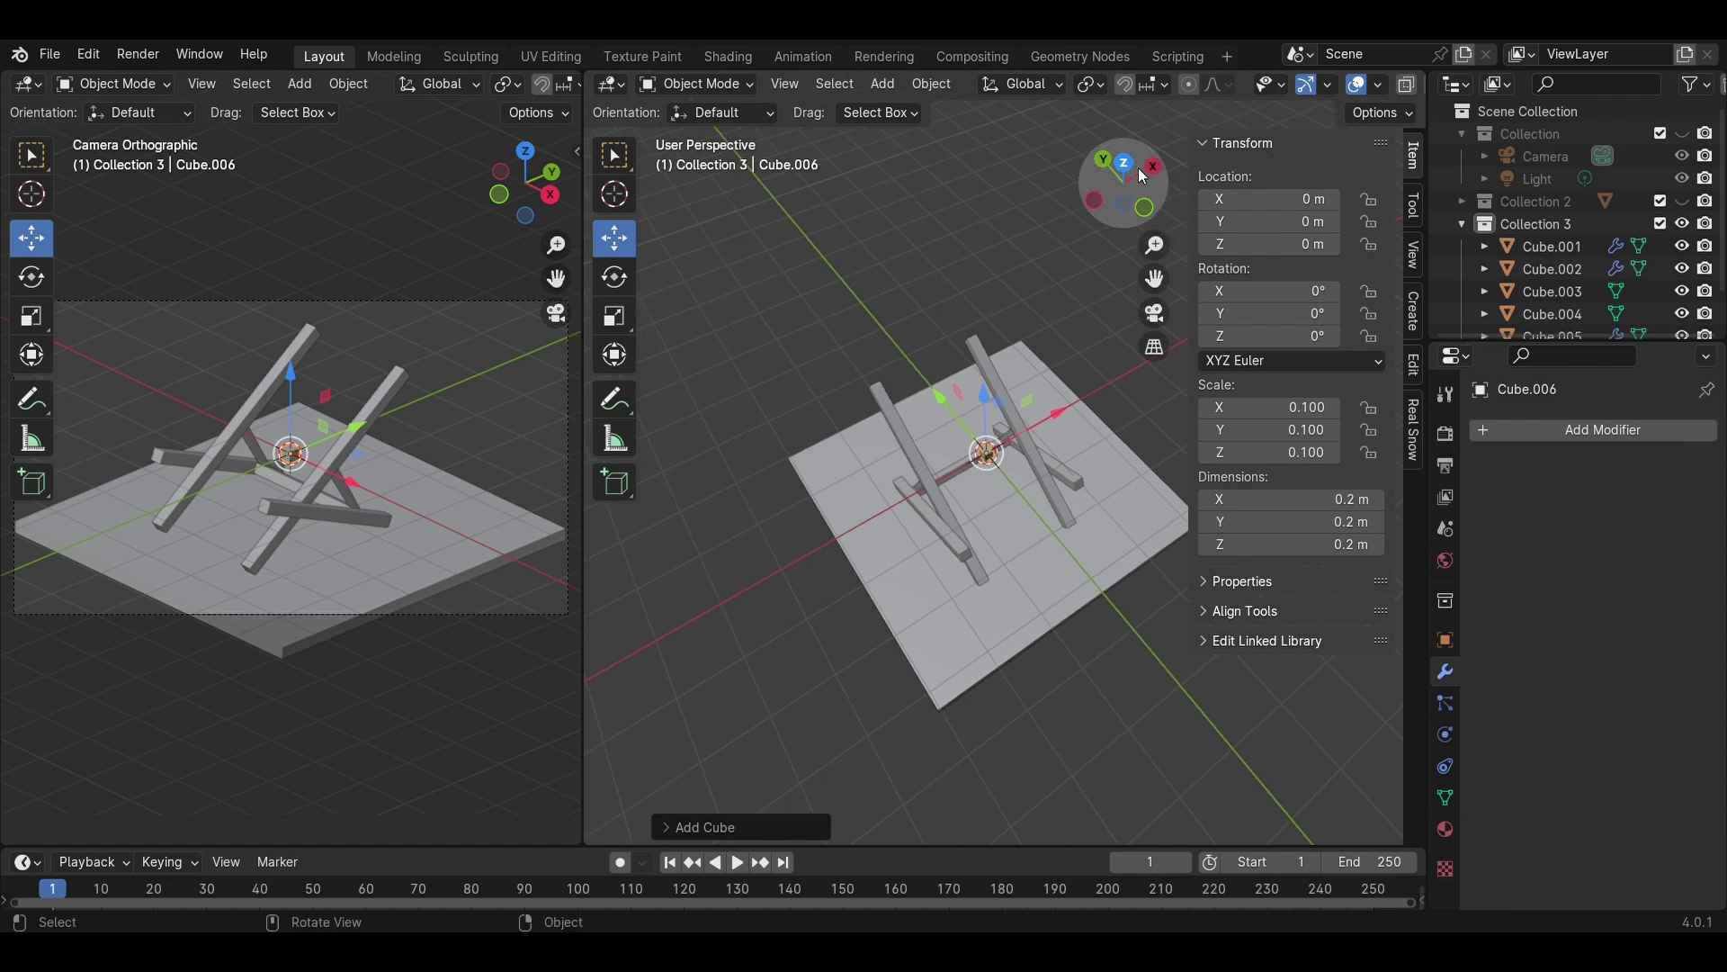
click(1131, 170)
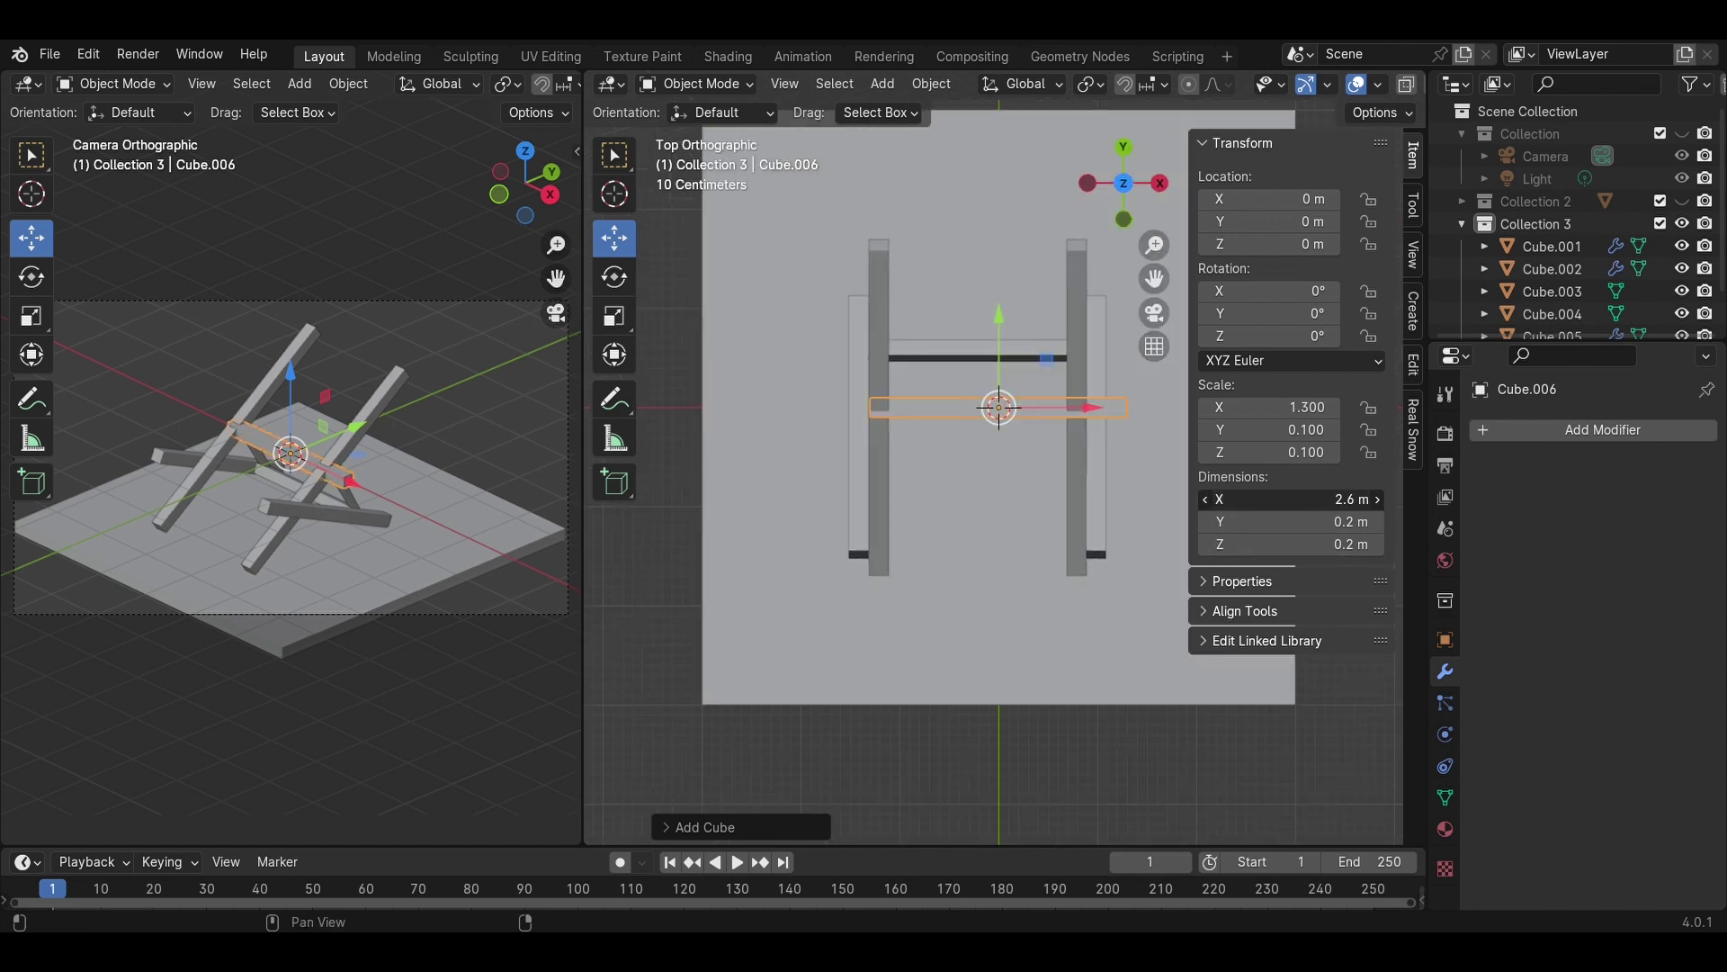
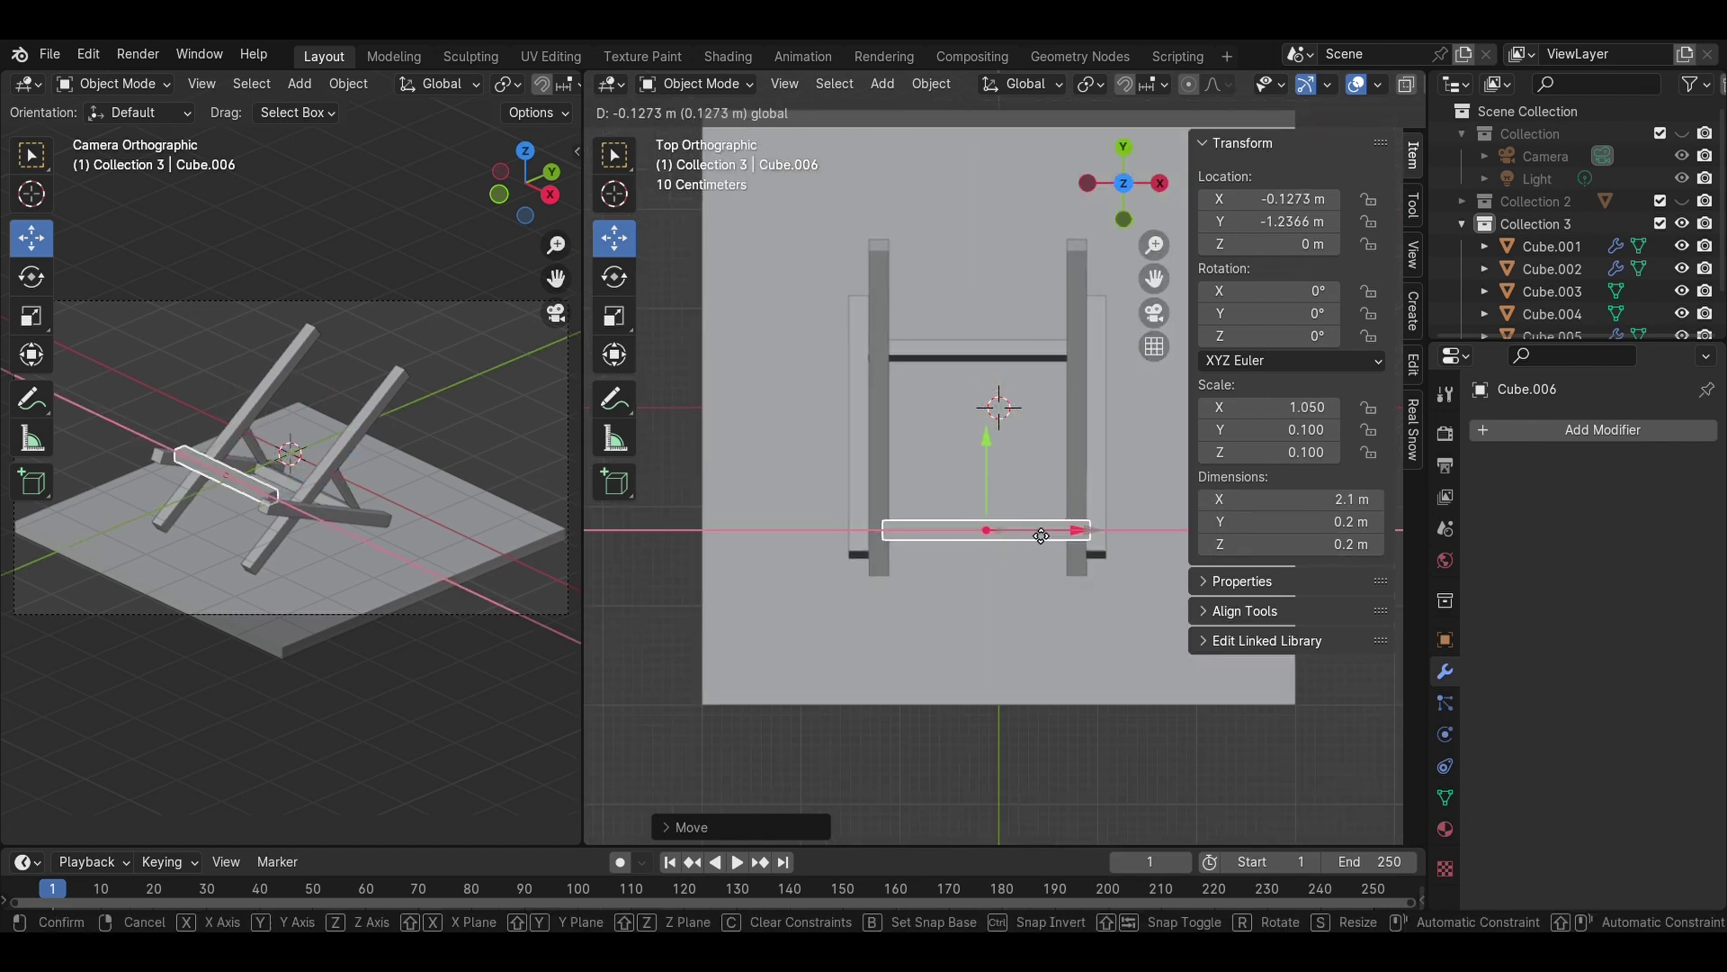
drag(1036, 534, 1028, 534)
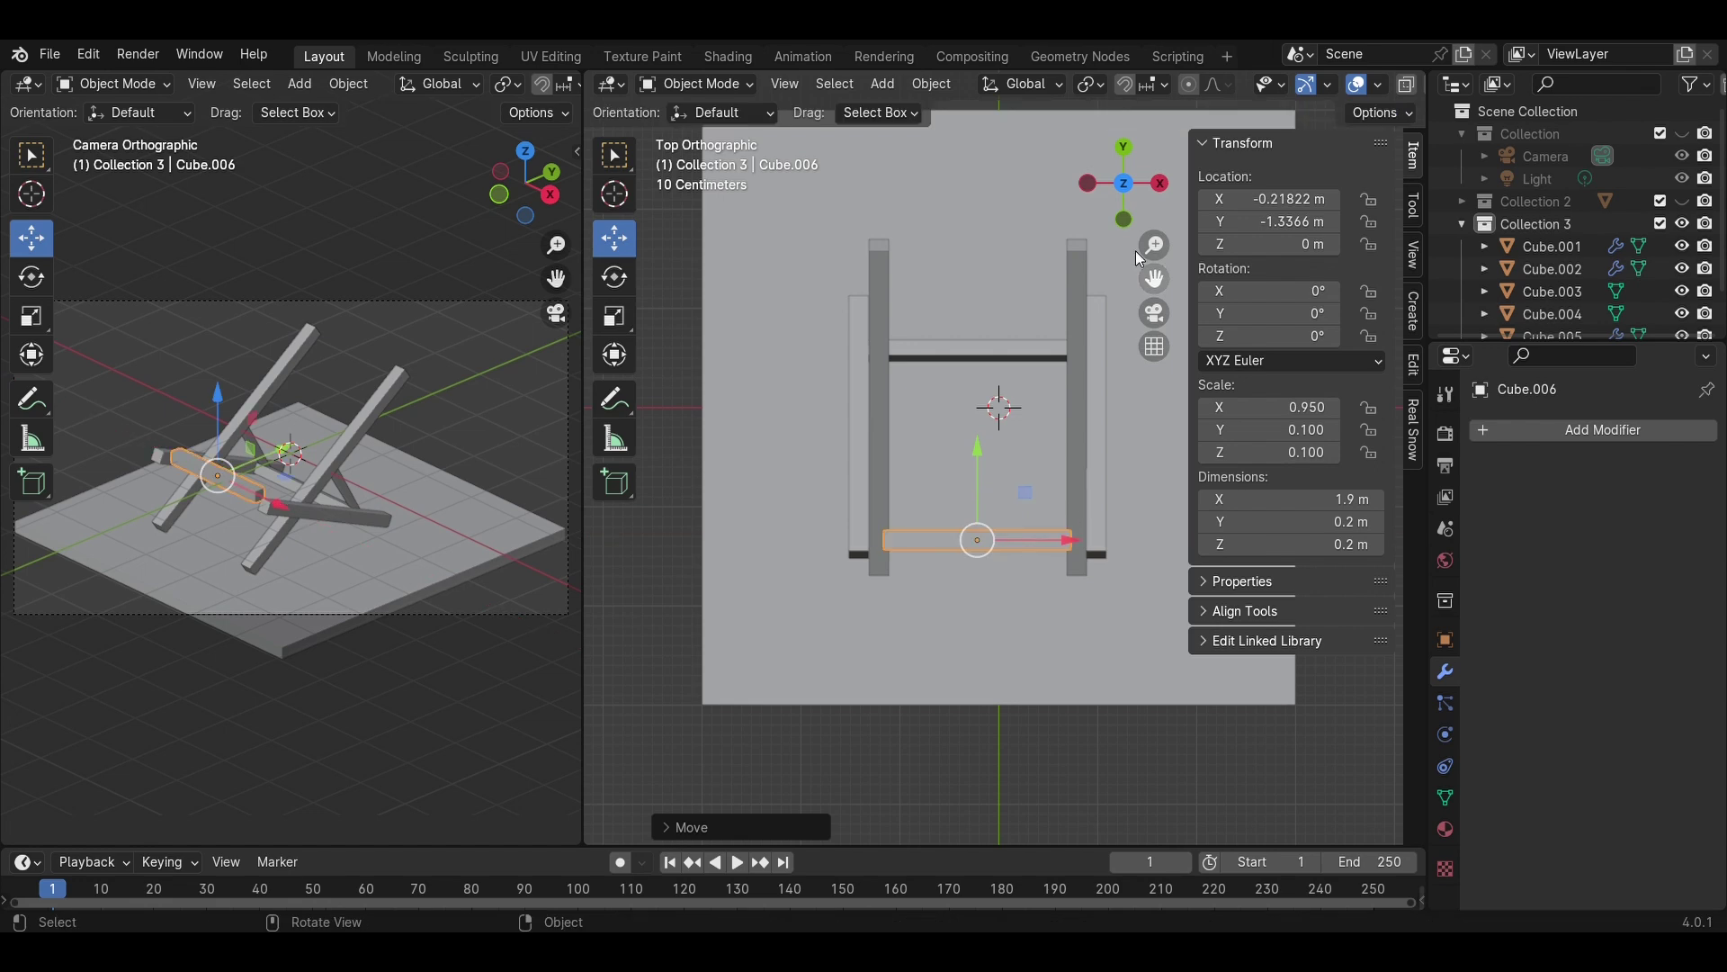
key(KP_1)
drag(958, 466, 968, 507)
- Rotate the new crossbar to about -23.2° around X to match the slope of the lower bars
middle_drag(1002, 513, 909, 500)
key(KP_3)
key(r)
click(950, 714)
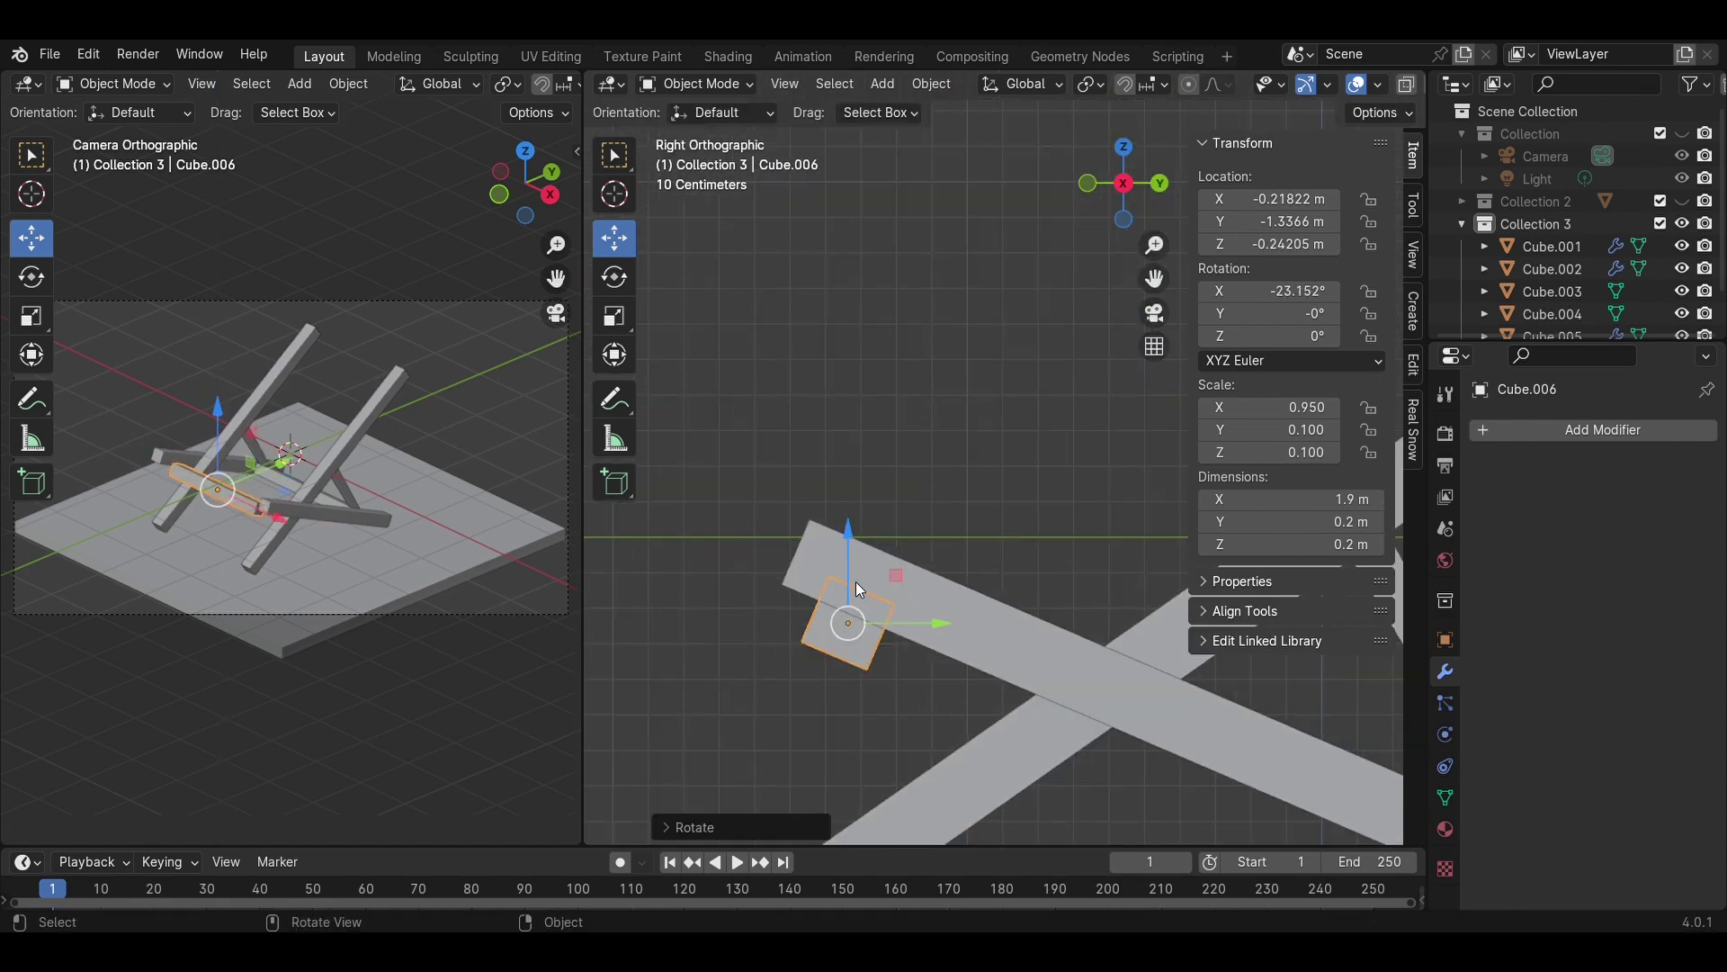
- Raise the front crossbar to about Z -0.105 m and resize it to about 0.182 m thick and 2.23 m long
drag(849, 544, 849, 496)
key(s)
click(1005, 666)
middle_drag(947, 613, 1114, 678)
middle_drag(1170, 576, 1041, 594)
scroll(1043, 585, down, 4)
- Duplicate the front crossbar and place the copy at the backrest's top end, about Y 1.483 m and Z 1.067 m
key(shift+d)
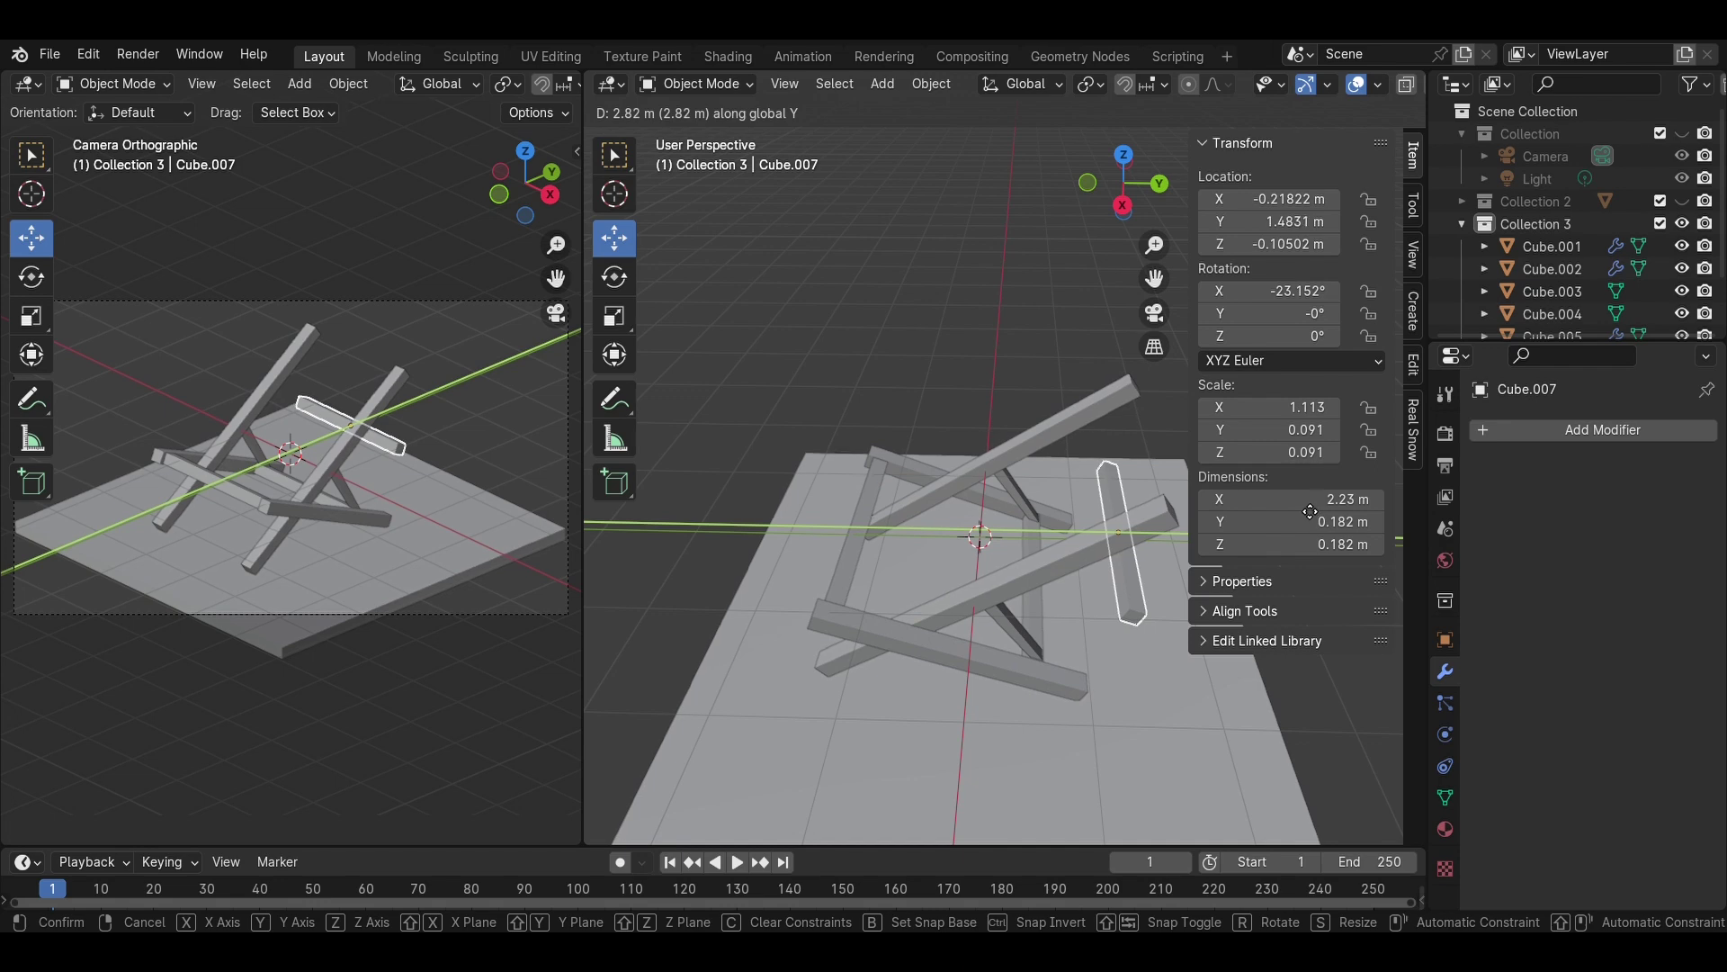
click(1181, 523)
key(KP_5)
click(1134, 199)
scroll(1078, 633, up, 4)
drag(1087, 730, 1081, 431)
scroll(1146, 484, up, 3)
ctrl+scroll(1052, 567, down, 5)
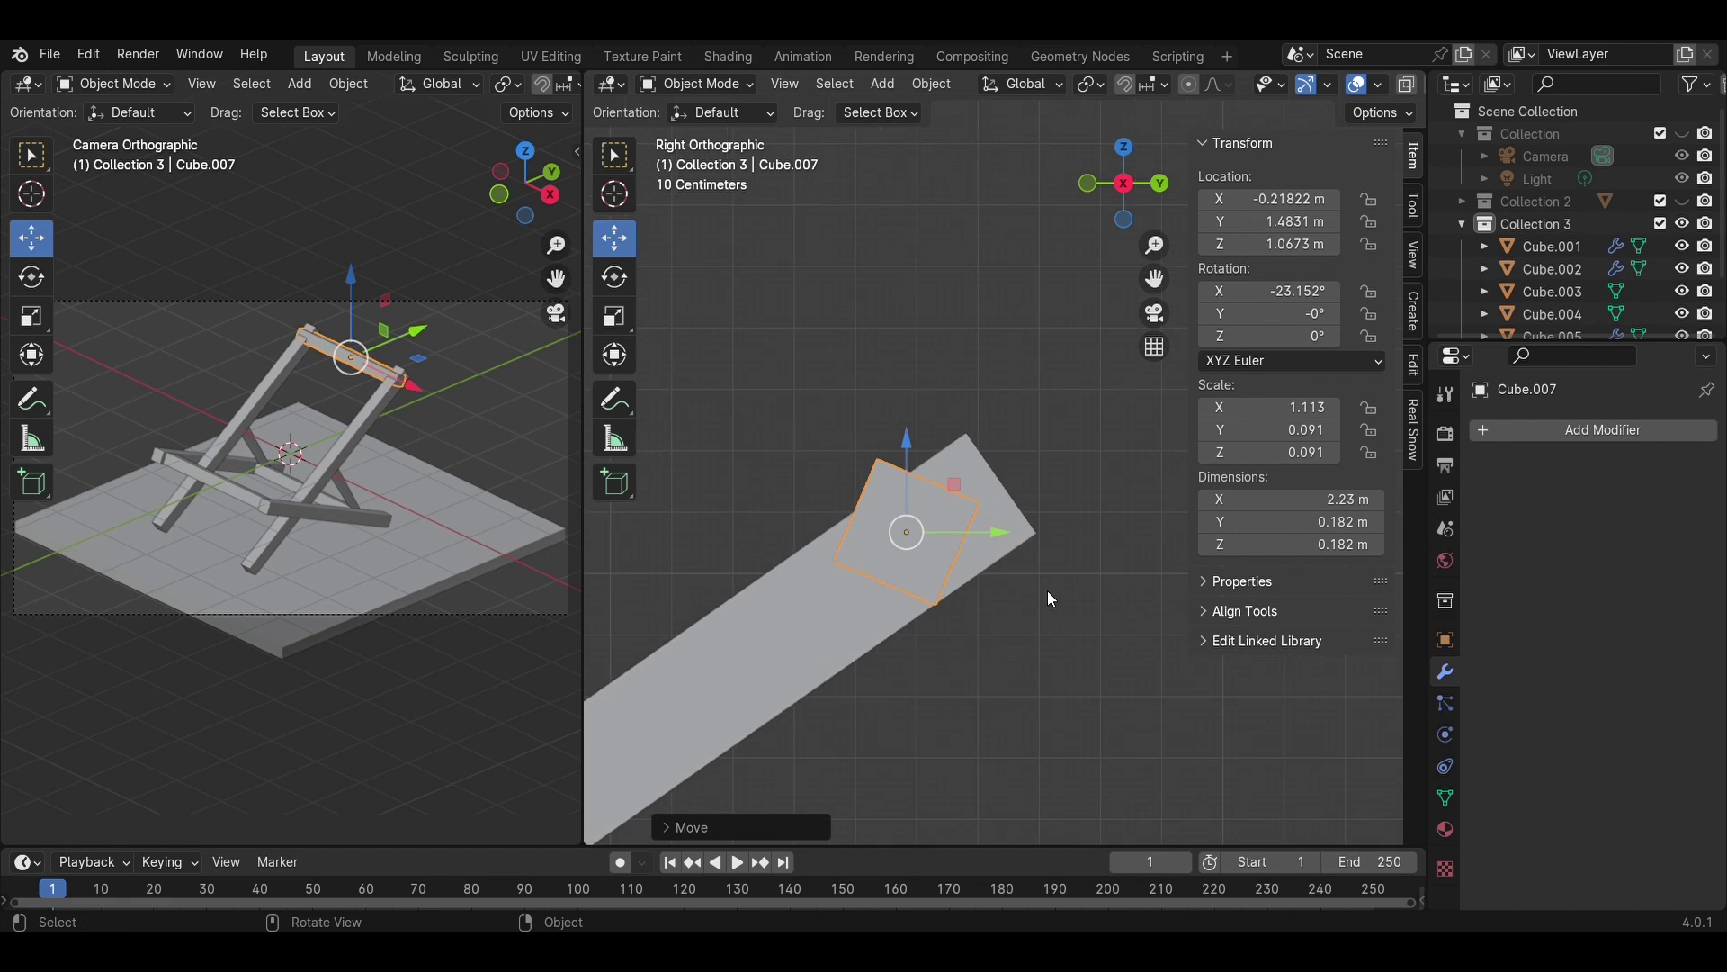
- Rotate the top crossbar to about -53.4° around X and move it to about Y 1.480 m, Z 1.041 m
key(r)
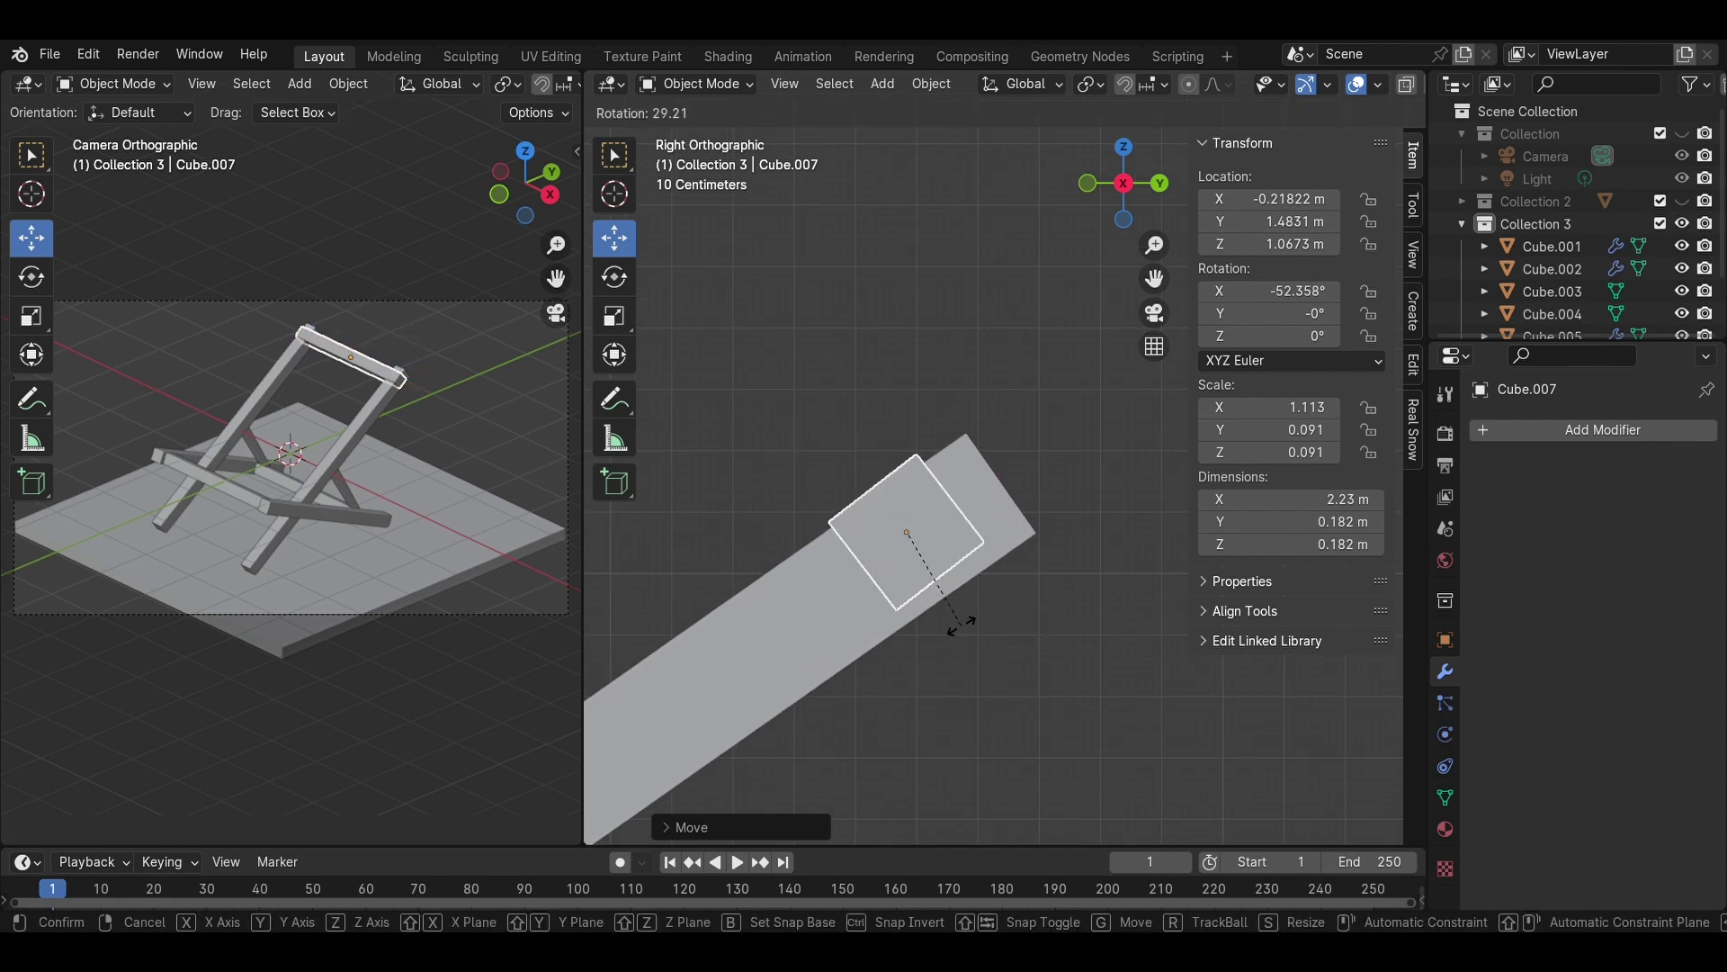
click(959, 623)
drag(911, 472, 983, 544)
- Shorten the top crossbar to about 1.93 m and centre it between the backrest bars at about X -0.196 m
click(1126, 147)
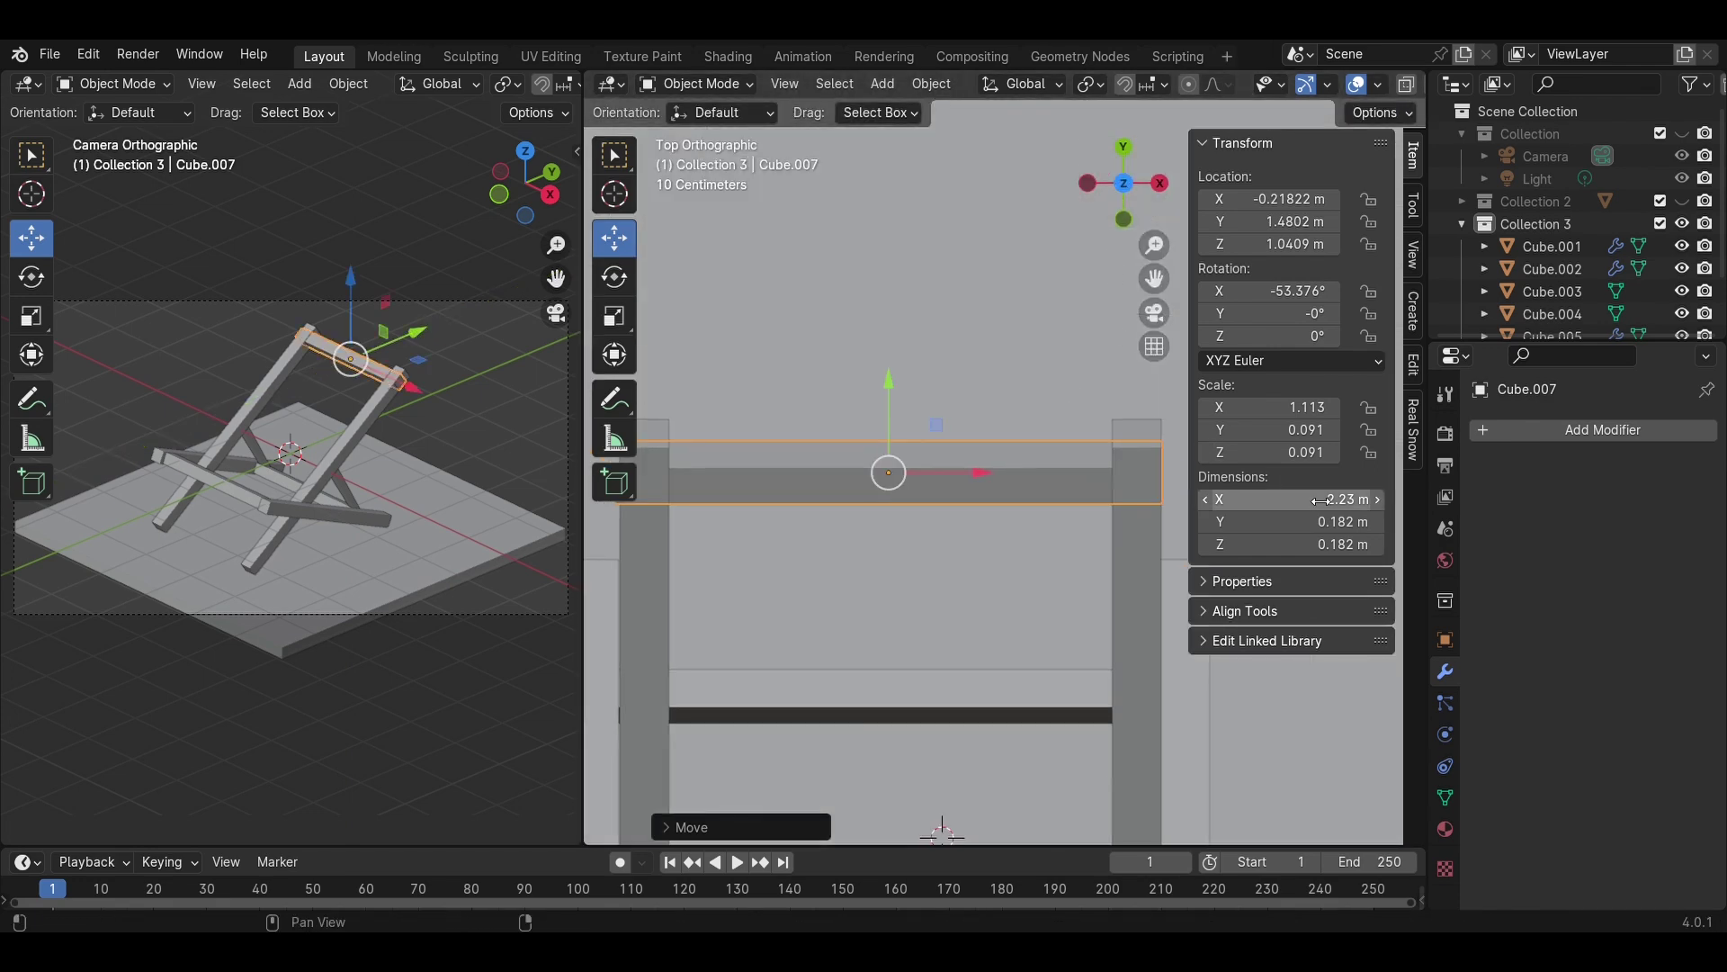
drag(1291, 500, 1314, 500)
click(1381, 500)
drag(961, 470, 990, 474)
click(1379, 501)
- Deselect the top crossbar and save the file
scroll(994, 432, down, 4)
click(1005, 238)
middle_drag(976, 360, 837, 324)
key(ctrl+s)
- Add a plane mesh to Collection 3 for the chair and view it from the right side
middle_drag(899, 513, 914, 379)
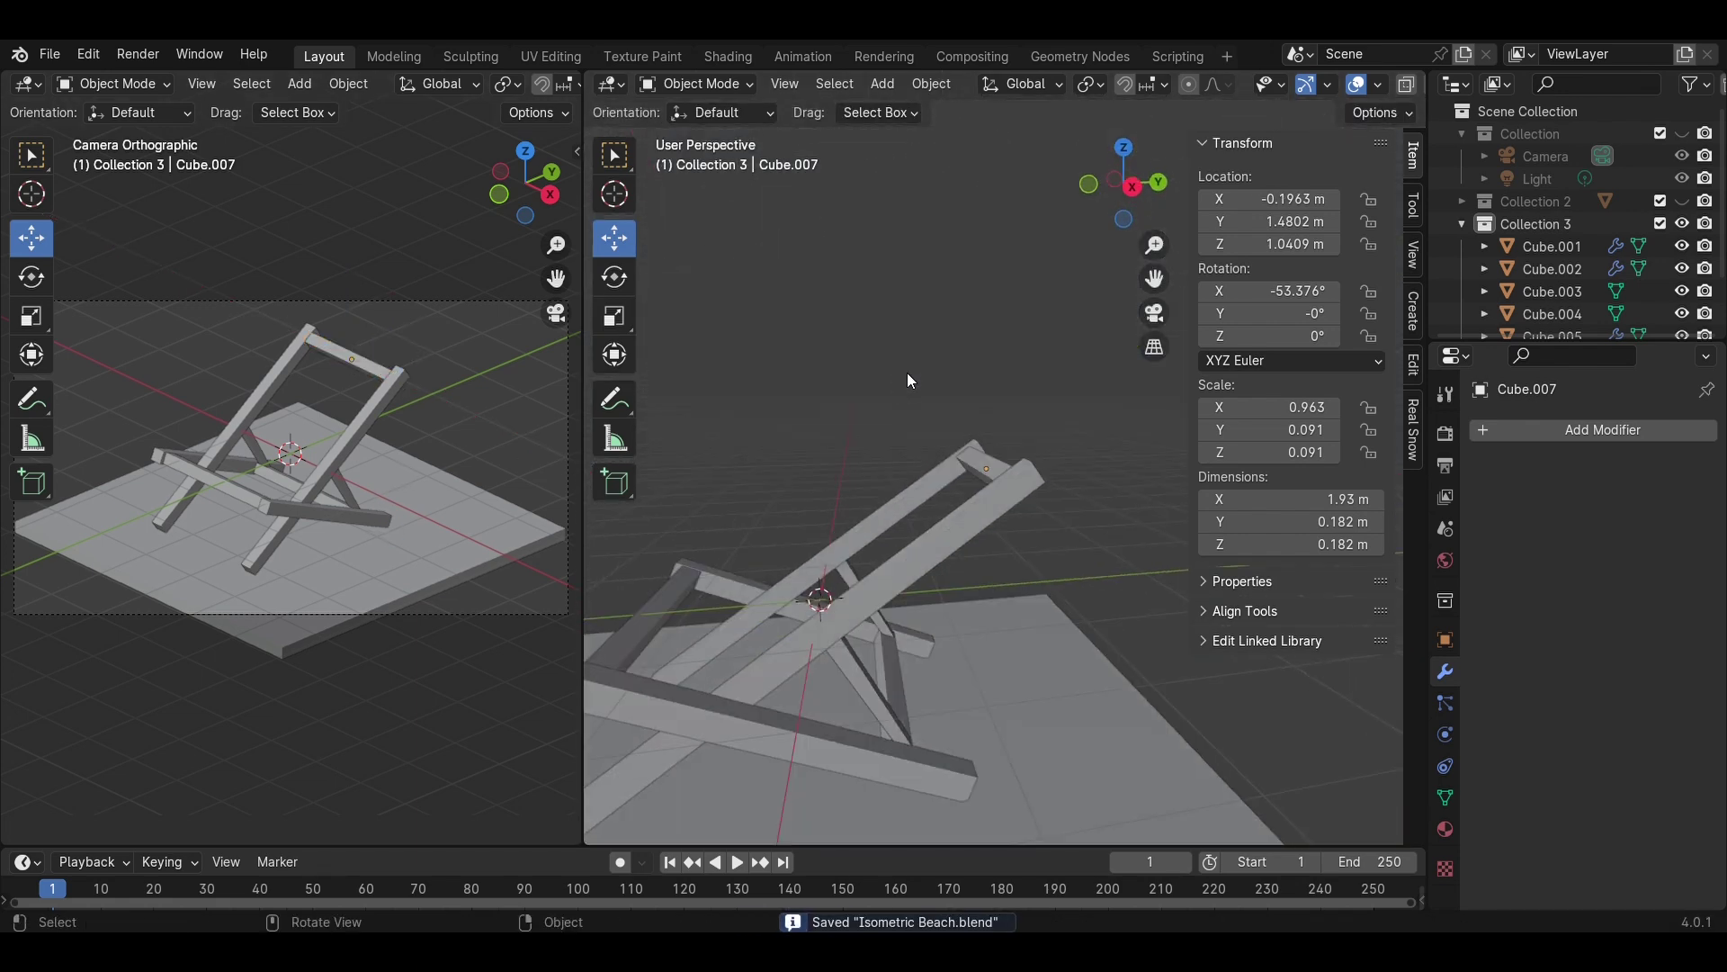
middle_drag(937, 463, 956, 512)
key(shift+a)
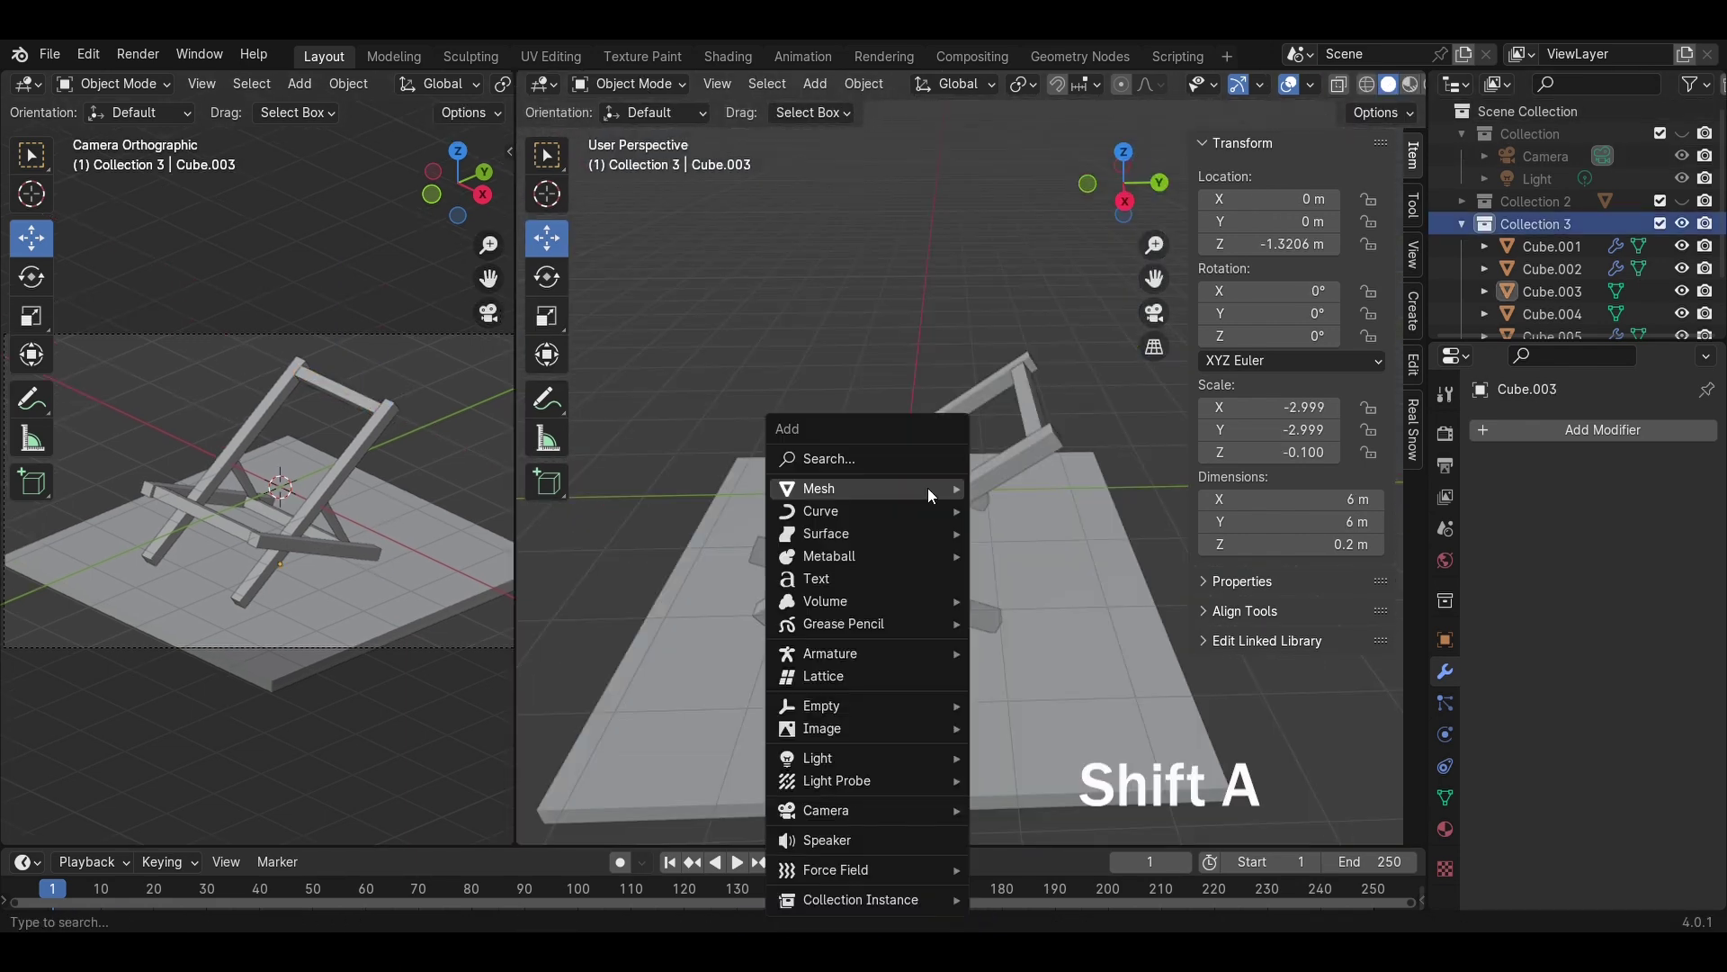
mouse_move(927, 488)
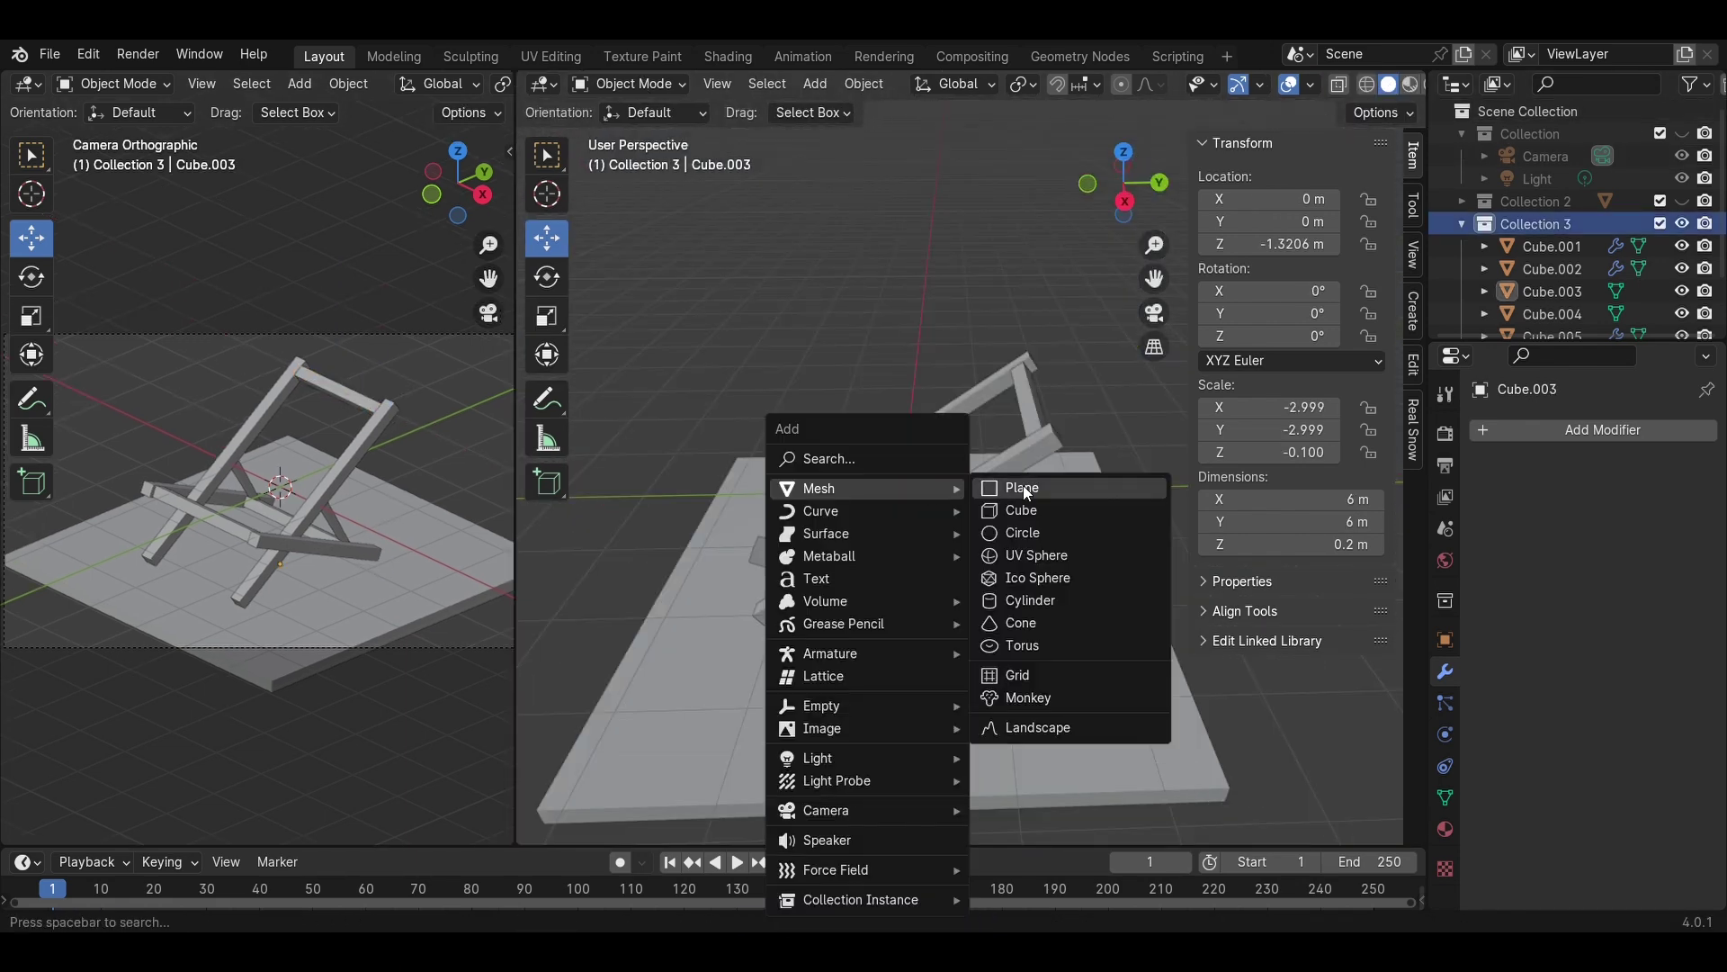
click(1016, 486)
click(1126, 206)
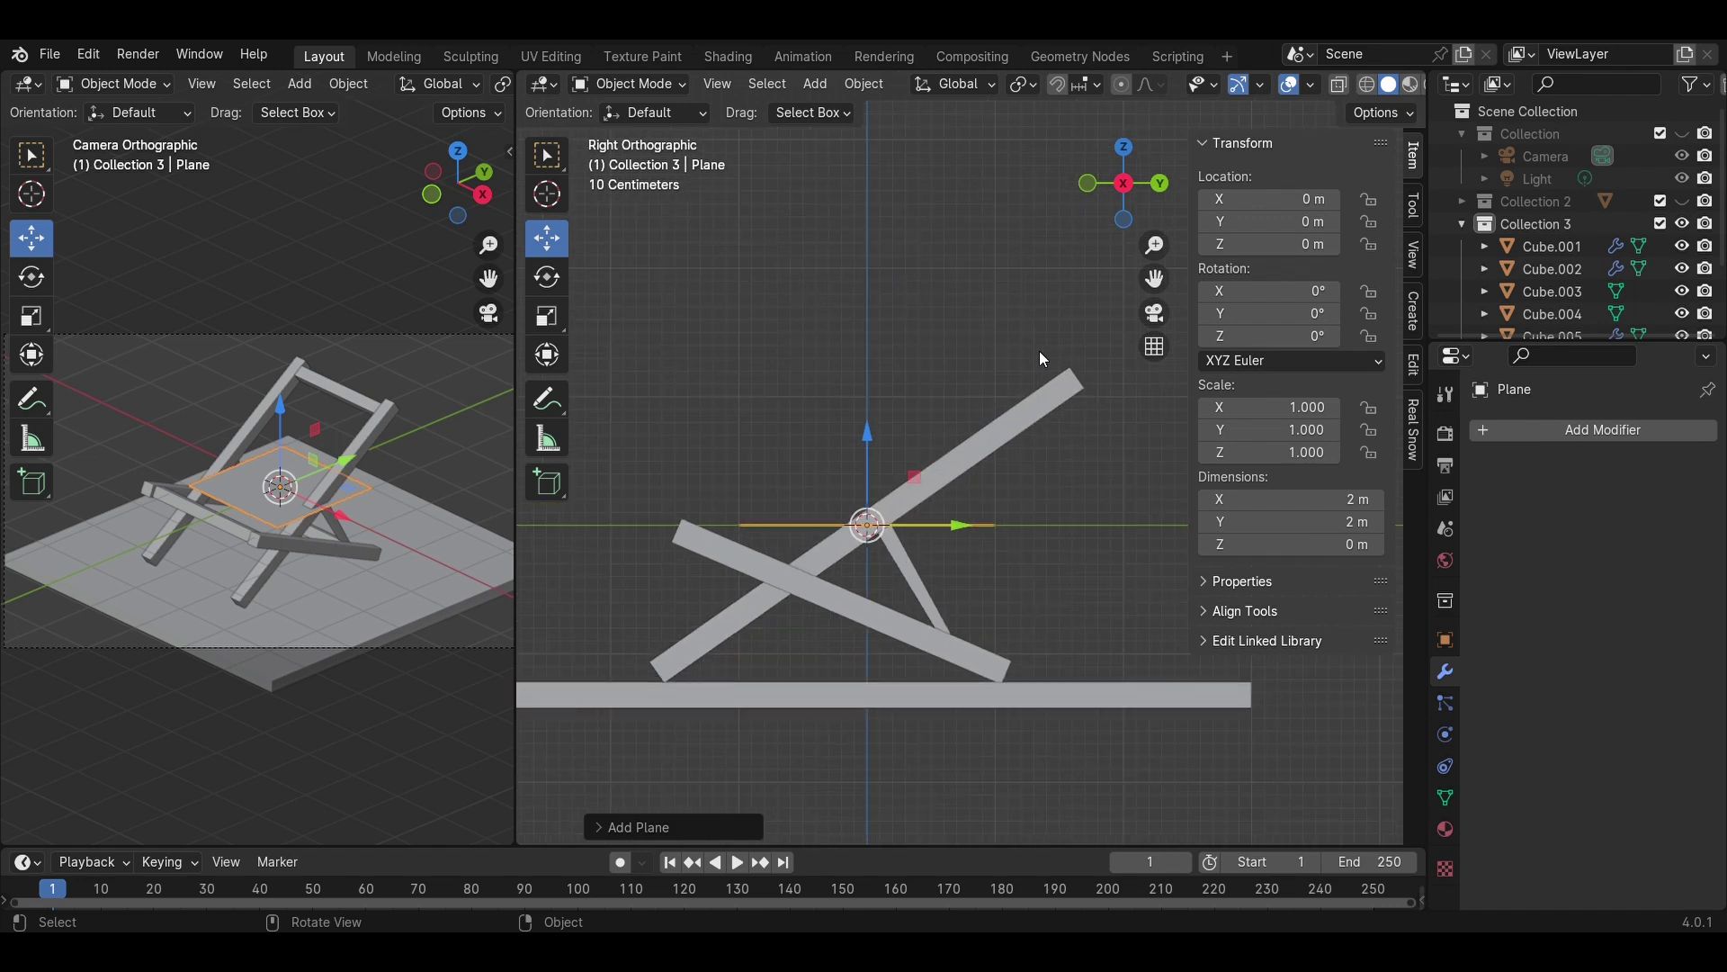
- Move the plane over the chair frame, to about X -0.109 m, Y -0.468 m, Z 0.025 m
drag(940, 543, 852, 516)
middle_drag(853, 517, 874, 440)
drag(907, 414, 909, 402)
middle_drag(909, 401, 1083, 650)
drag(1028, 521, 1010, 525)
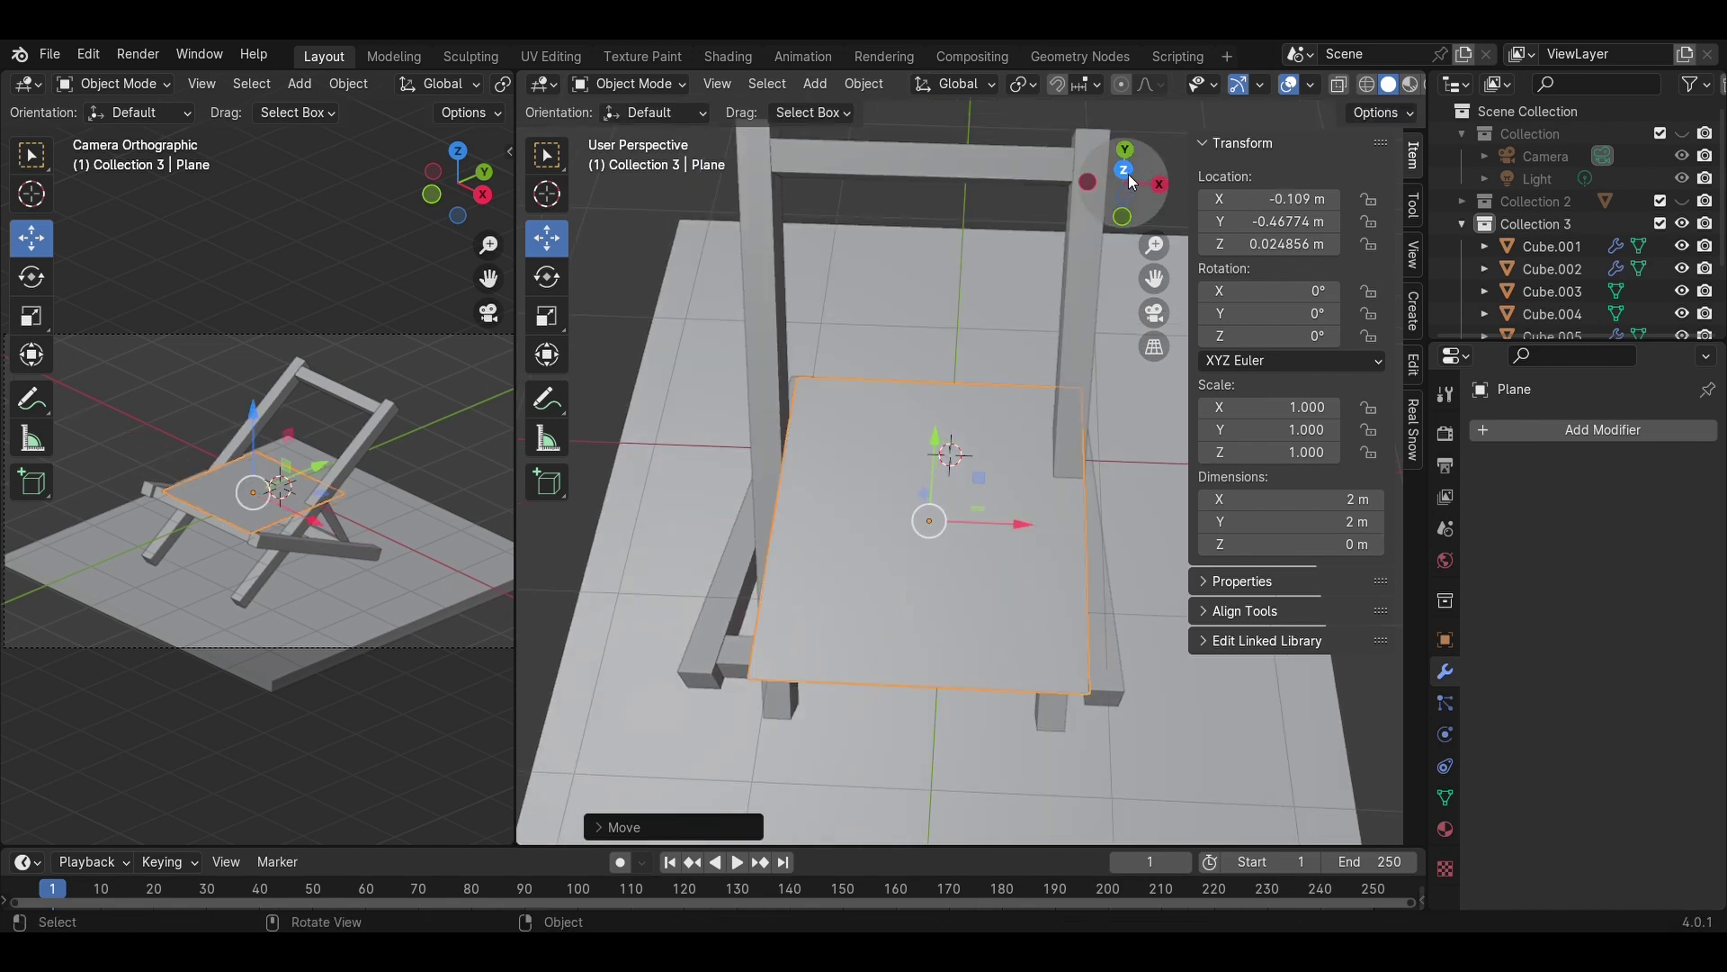
- Narrow the plane to about 1.8 m in X so that it fits between the two backrest bars
click(1127, 176)
key(Tab)
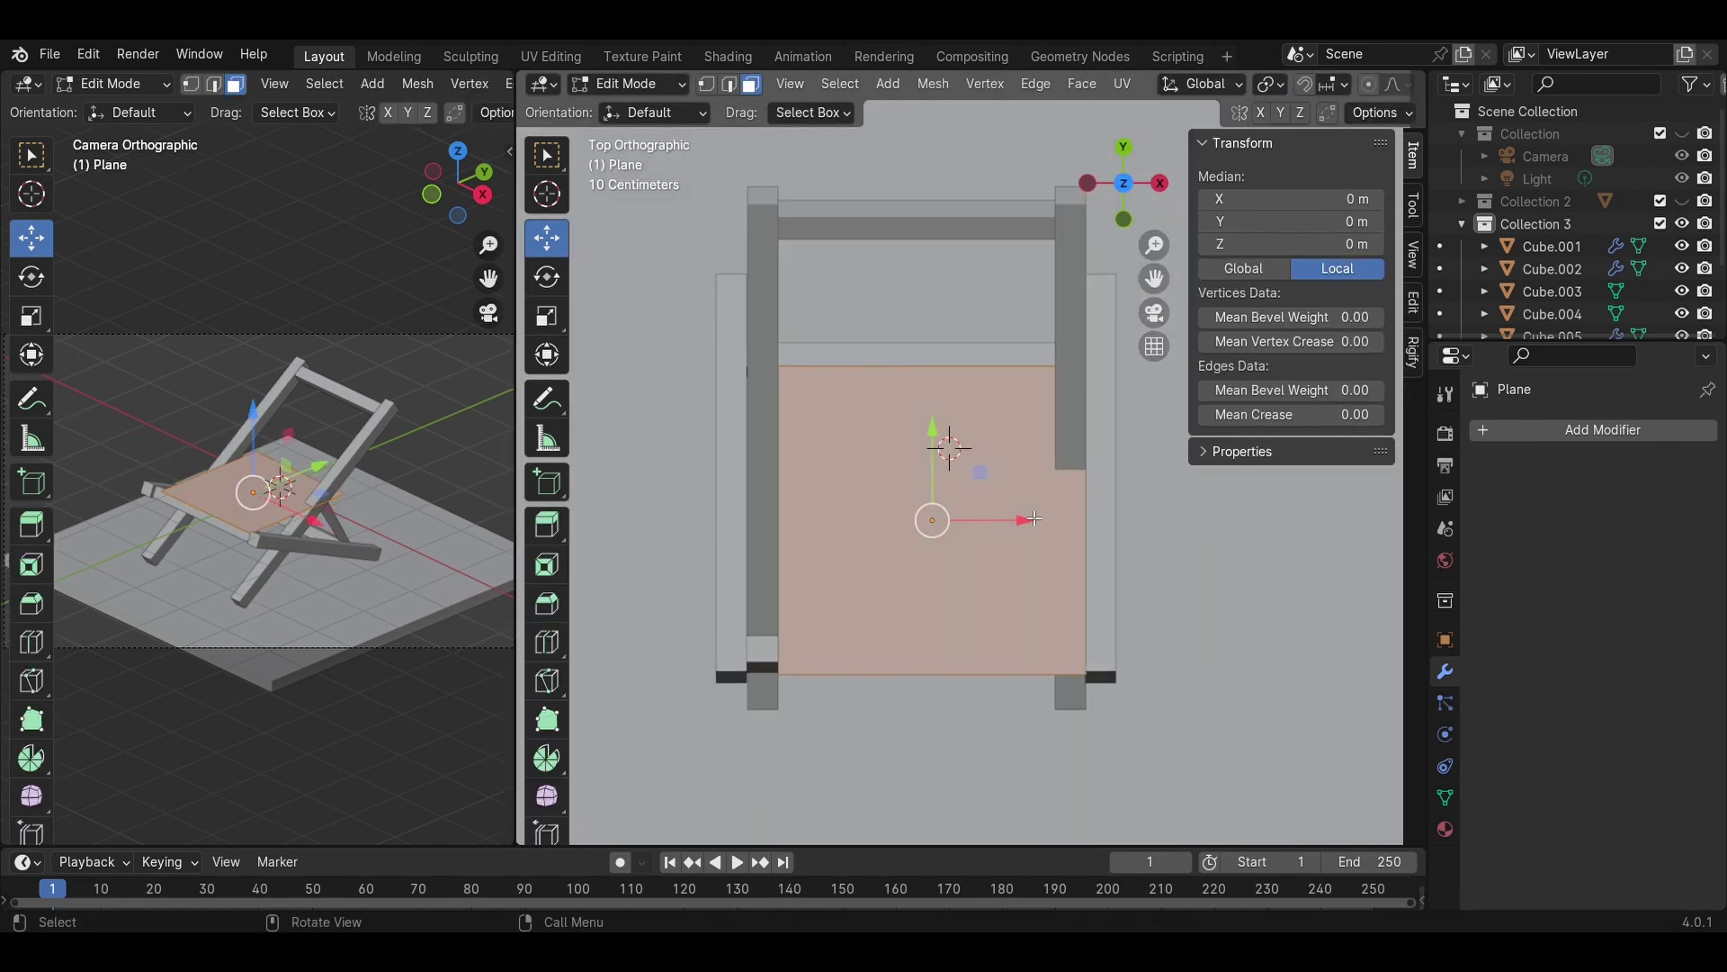
click(1092, 535)
drag(1145, 522, 1113, 536)
click(784, 532)
click(1189, 619)
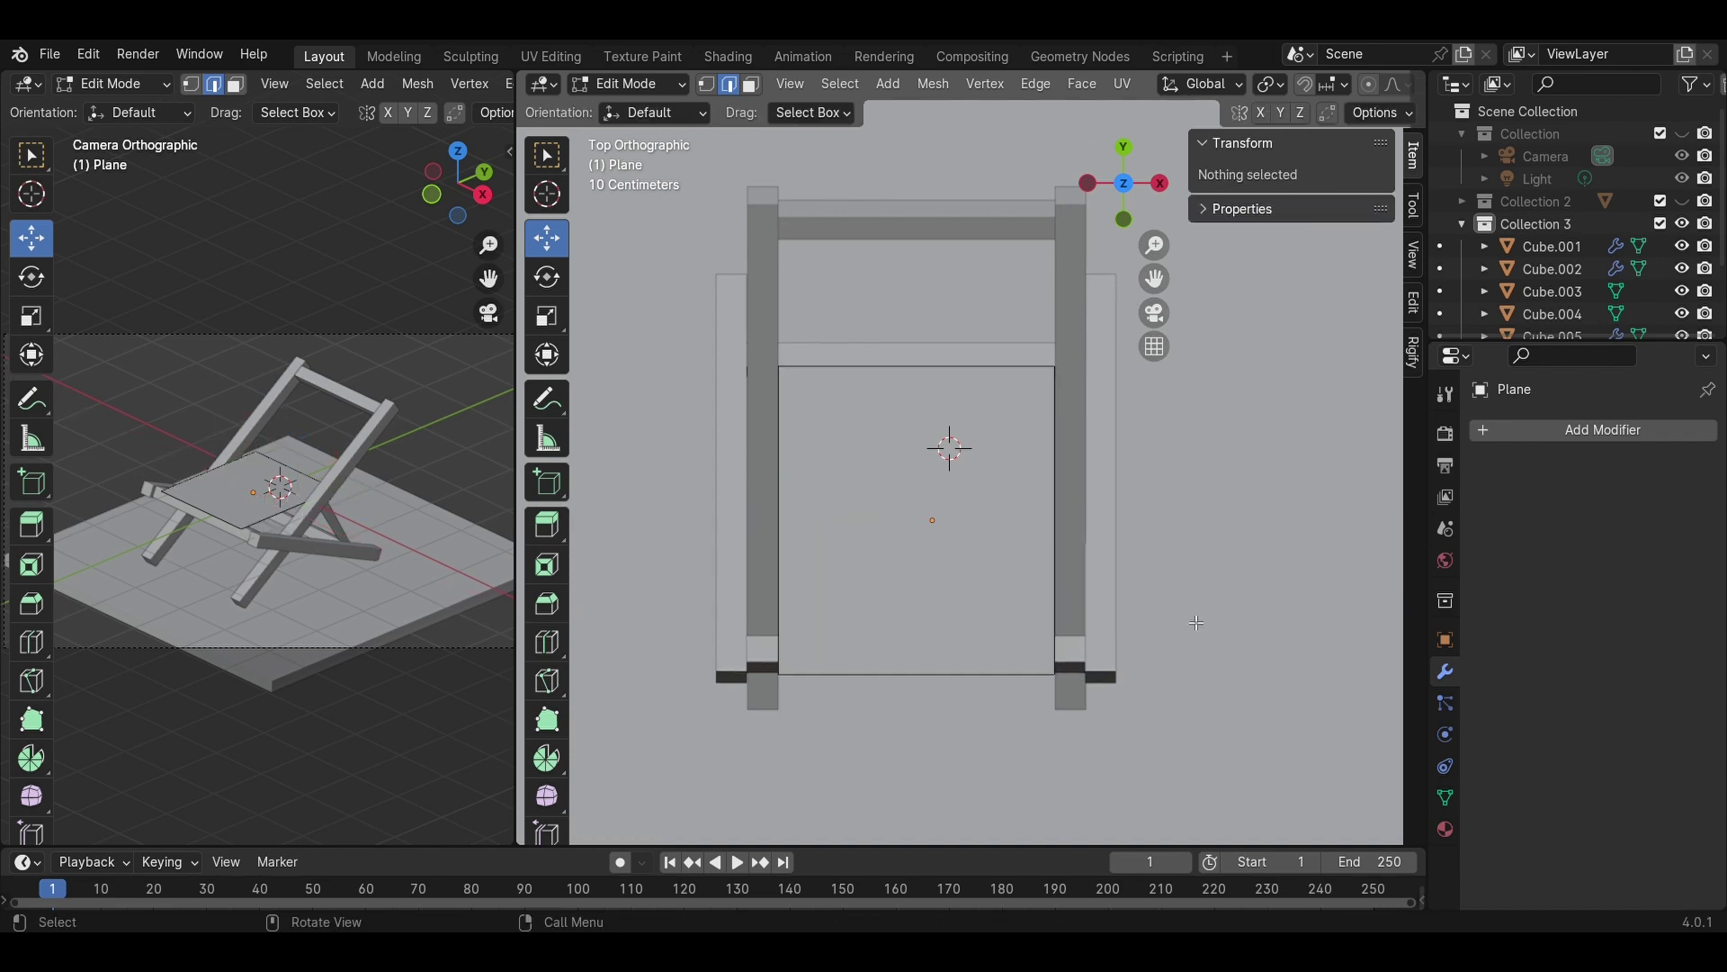
- Extrude the plane's front edge downward by about 0.25 m in front of the lower chair bars
middle_drag(1192, 620, 955, 393)
middle_drag(869, 475, 900, 463)
shift+middle_drag(900, 463, 961, 448)
scroll(1063, 429, up, 3)
click(1004, 422)
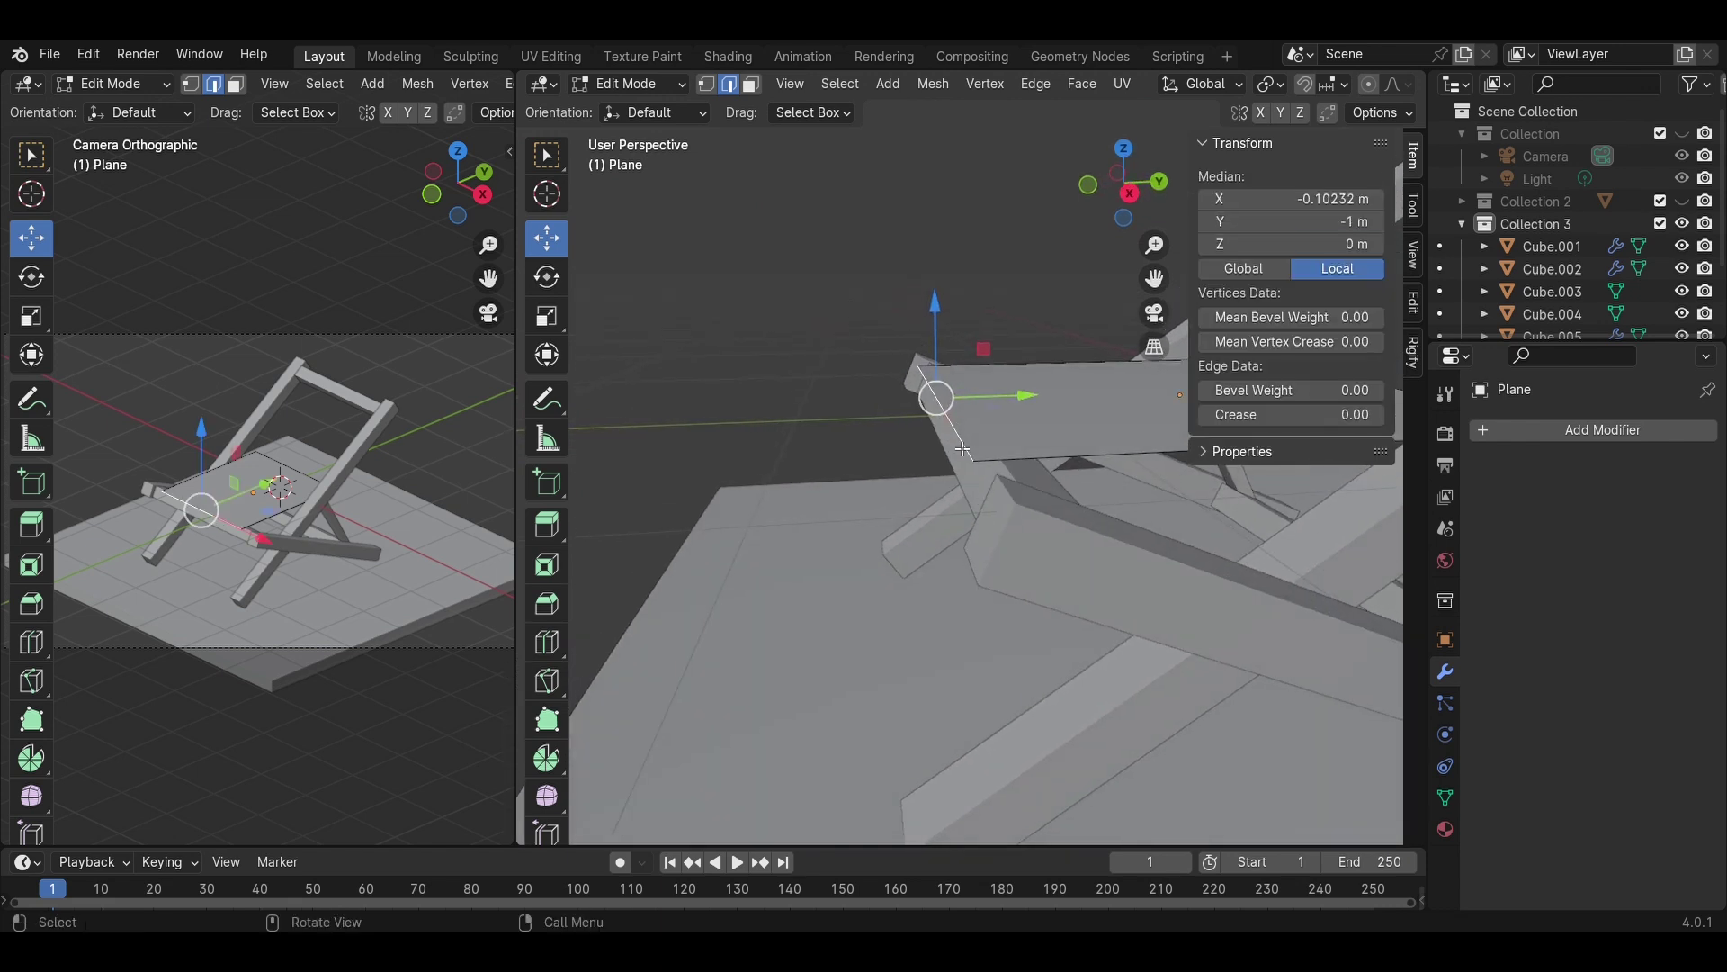
key(e)
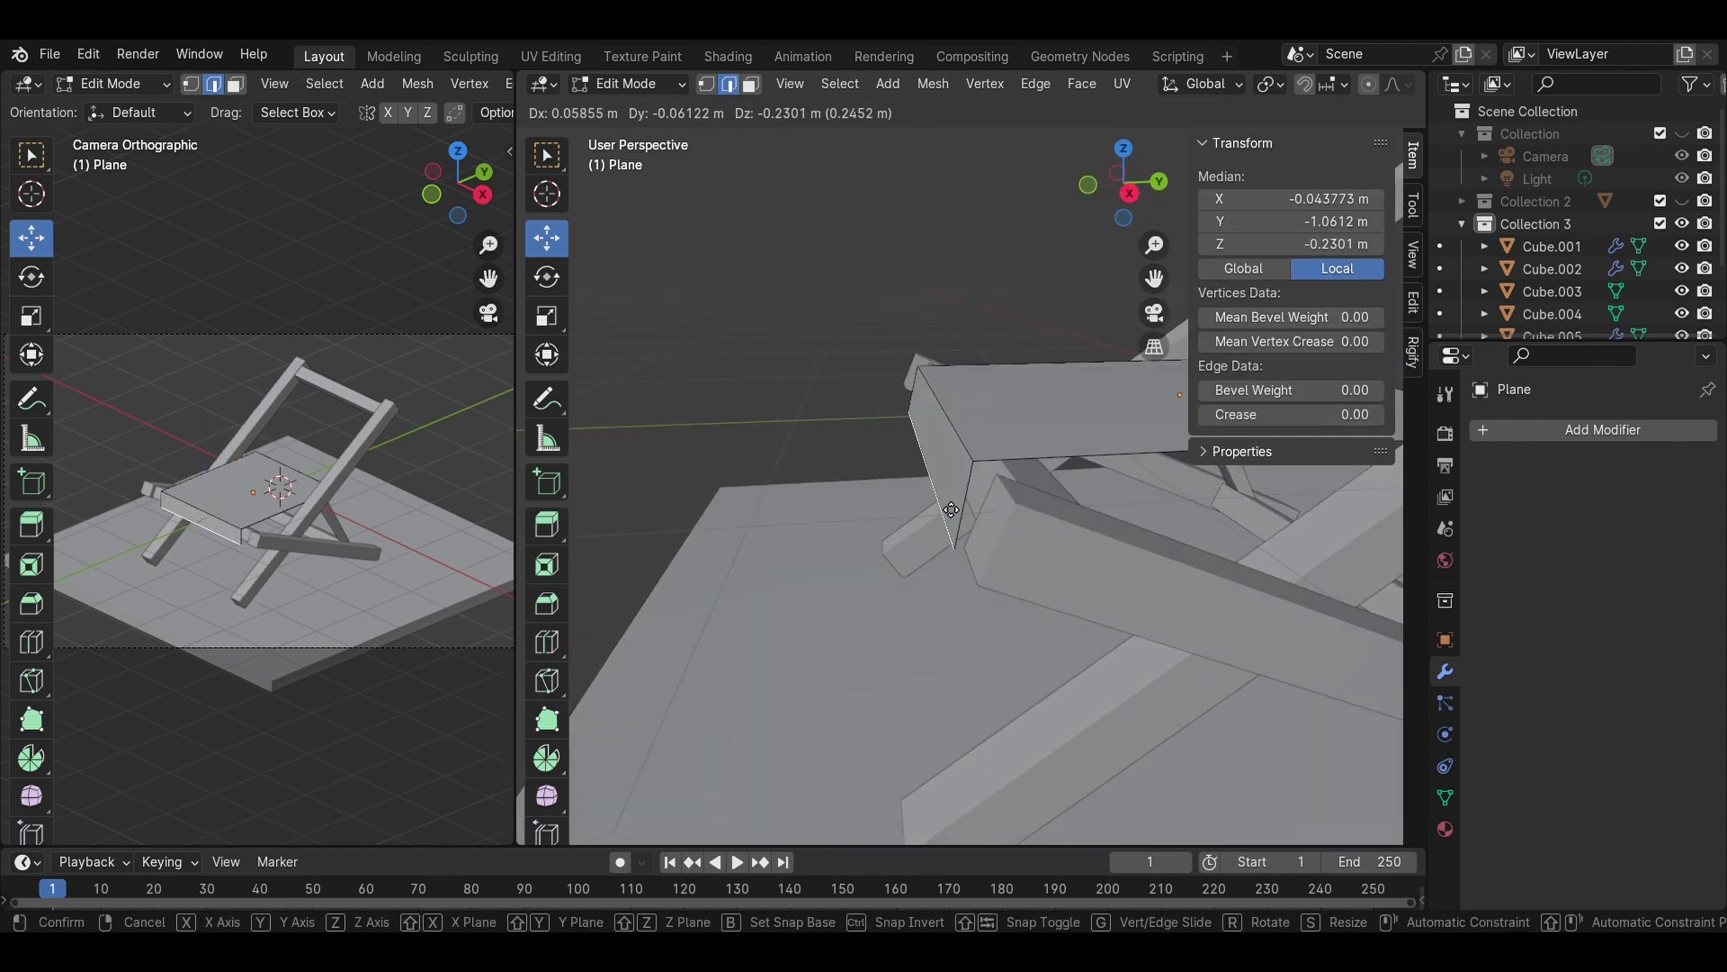
click(936, 451)
- Shift the front flap's lower edge along Y and extrude another strip from it, leaving the edges deselected
middle_drag(936, 452, 946, 414)
key(g)
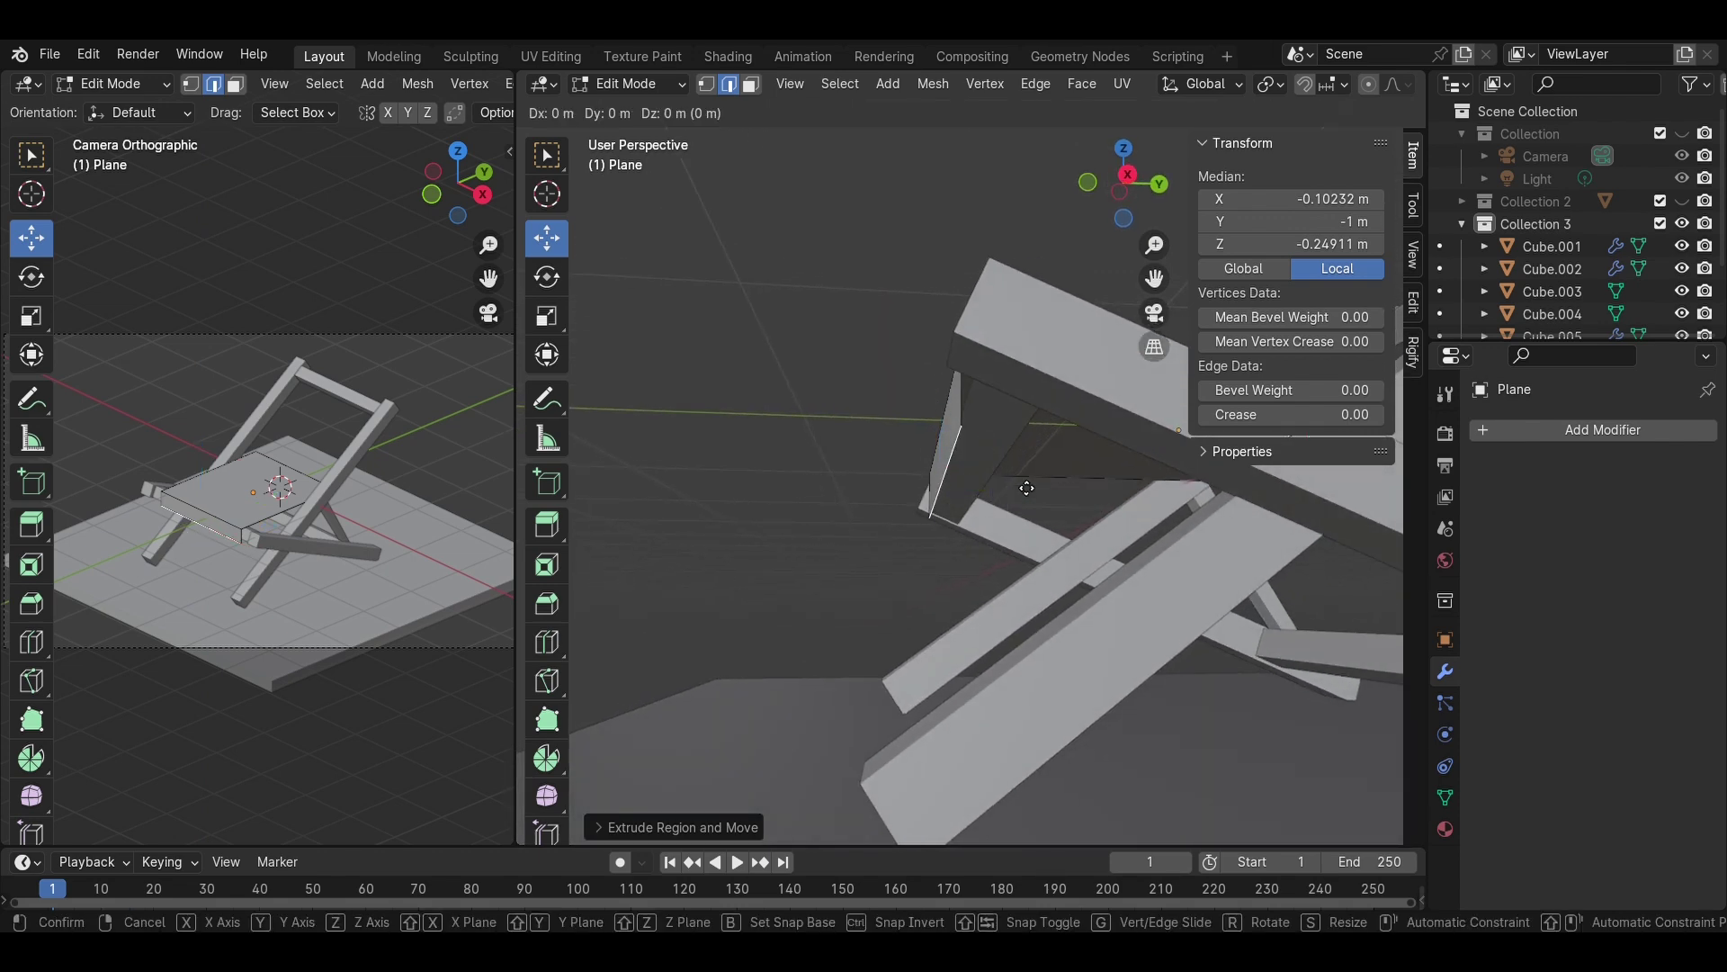
key(y)
click(1091, 482)
middle_drag(1090, 482, 1053, 425)
key(e)
click(1067, 506)
click(825, 462)
middle_drag(825, 462, 903, 543)
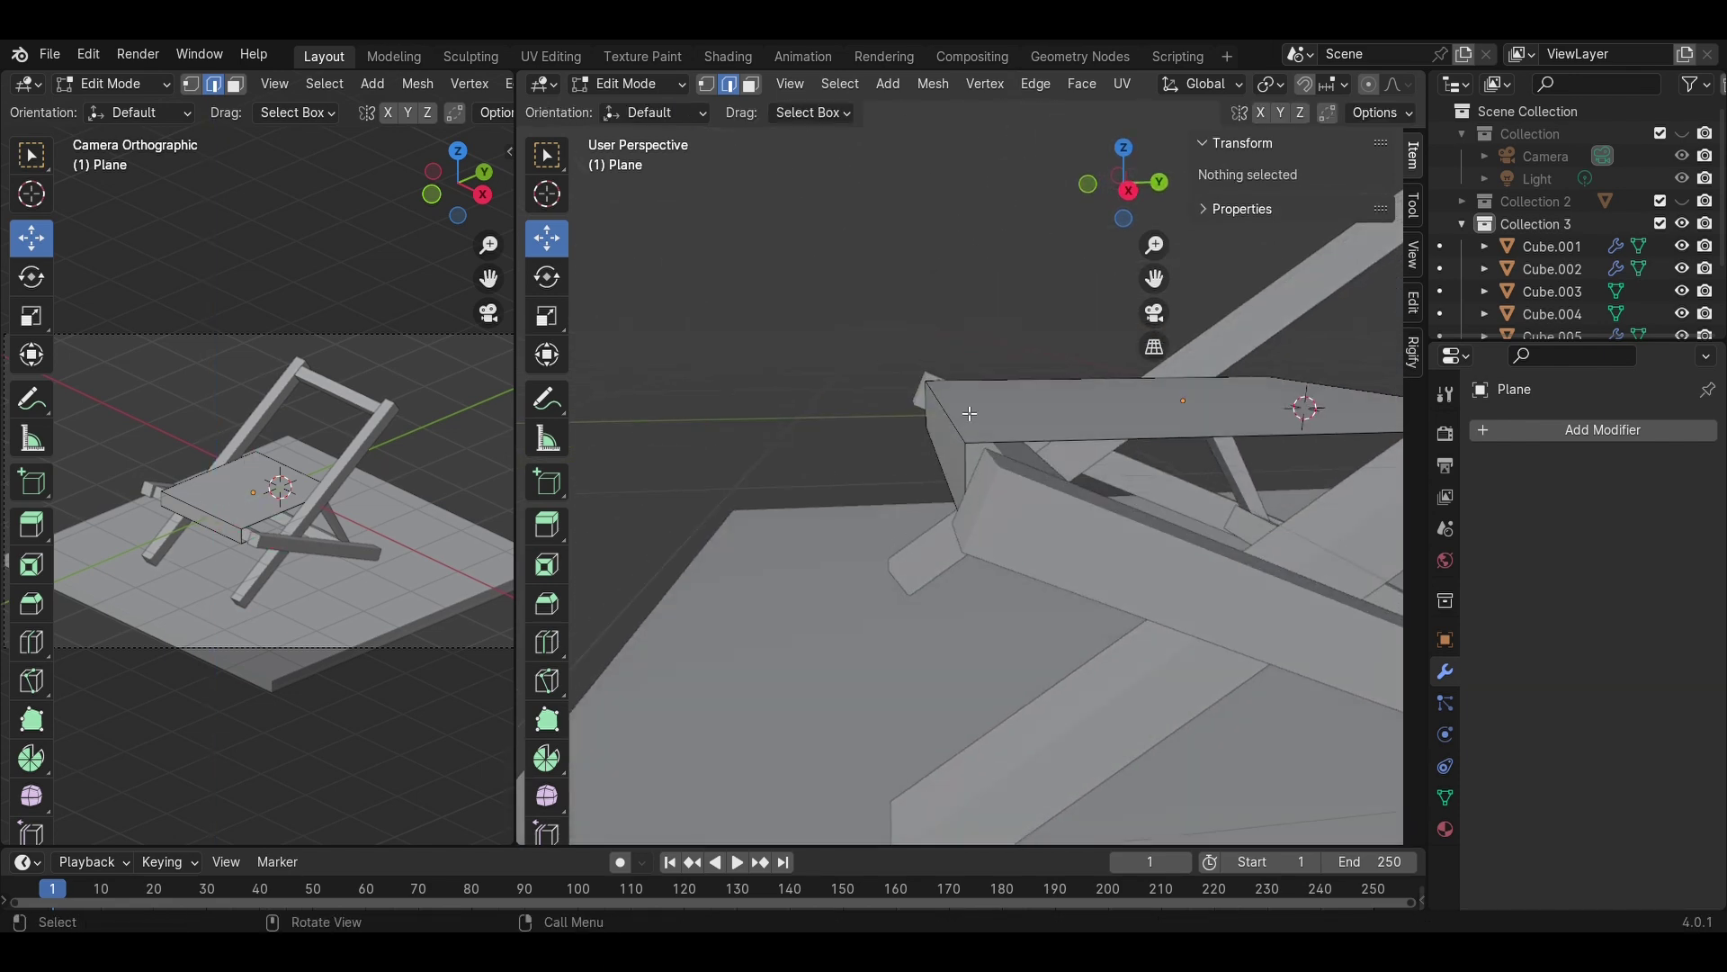
- Reposition the seat's upper front edge along Y and lower it slightly
click(948, 413)
key(g)
key(y)
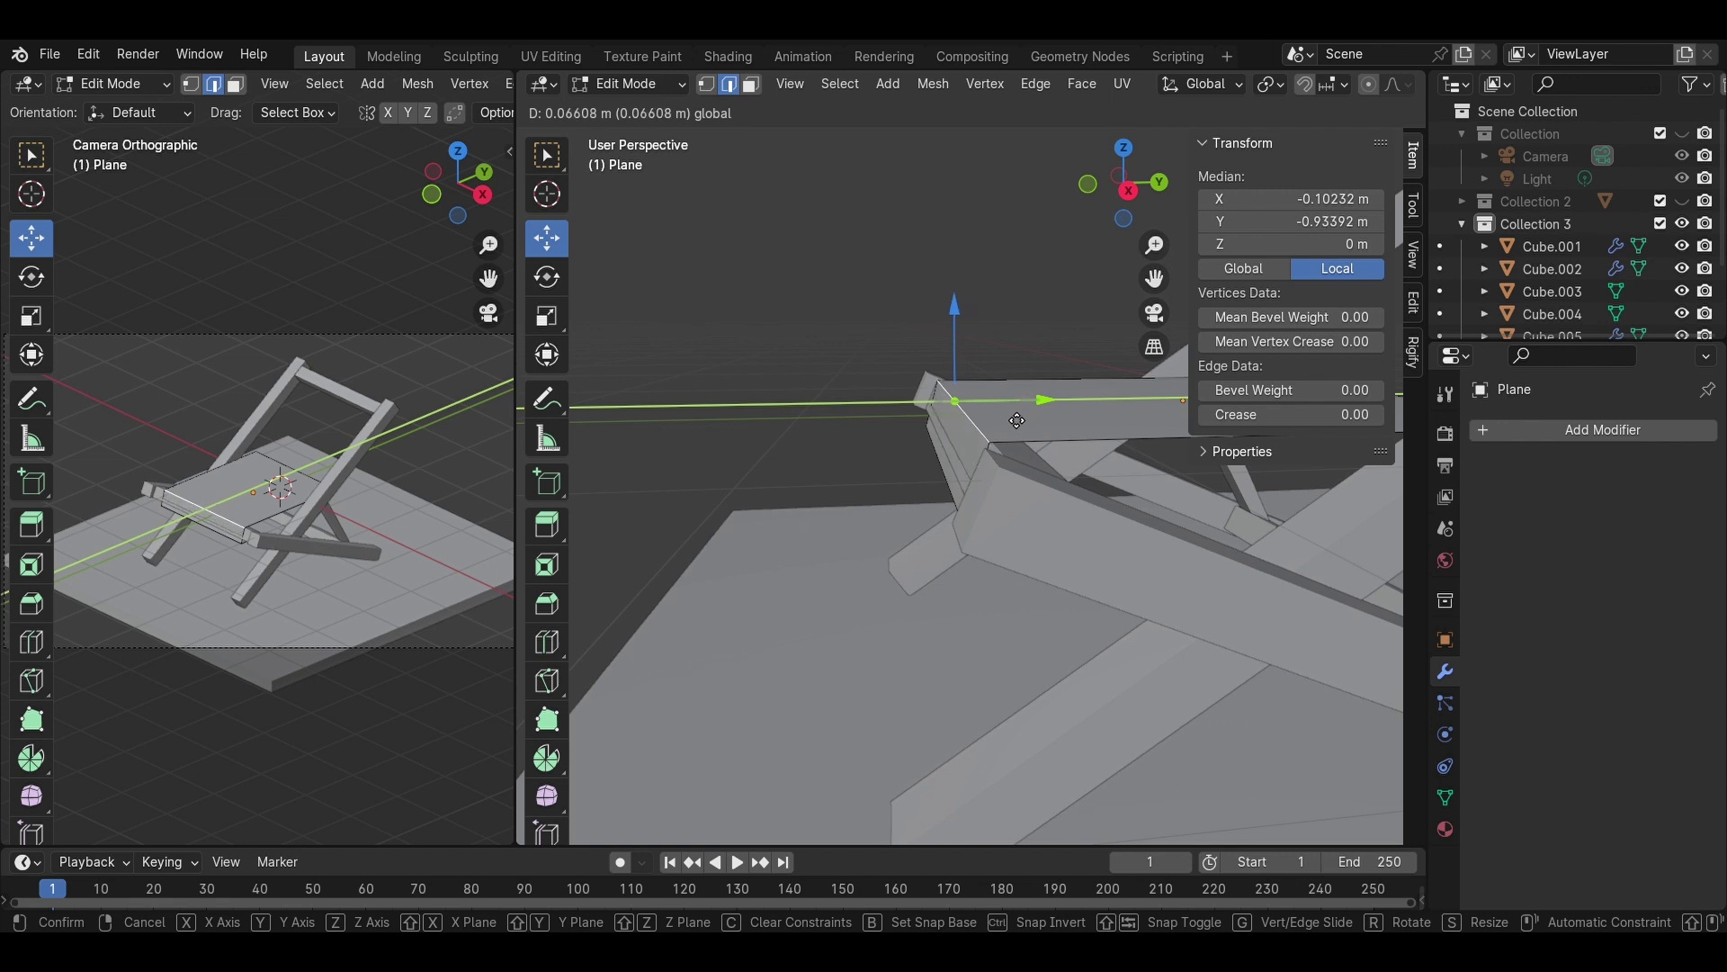
drag(998, 417, 999, 418)
drag(934, 313, 934, 324)
scroll(1078, 422, down, 1)
click(1079, 422)
- Add a loop cut across the seat close to its front edge and raise it slightly
middle_drag(1079, 423, 1030, 506)
key(ctrl+r)
click(993, 337)
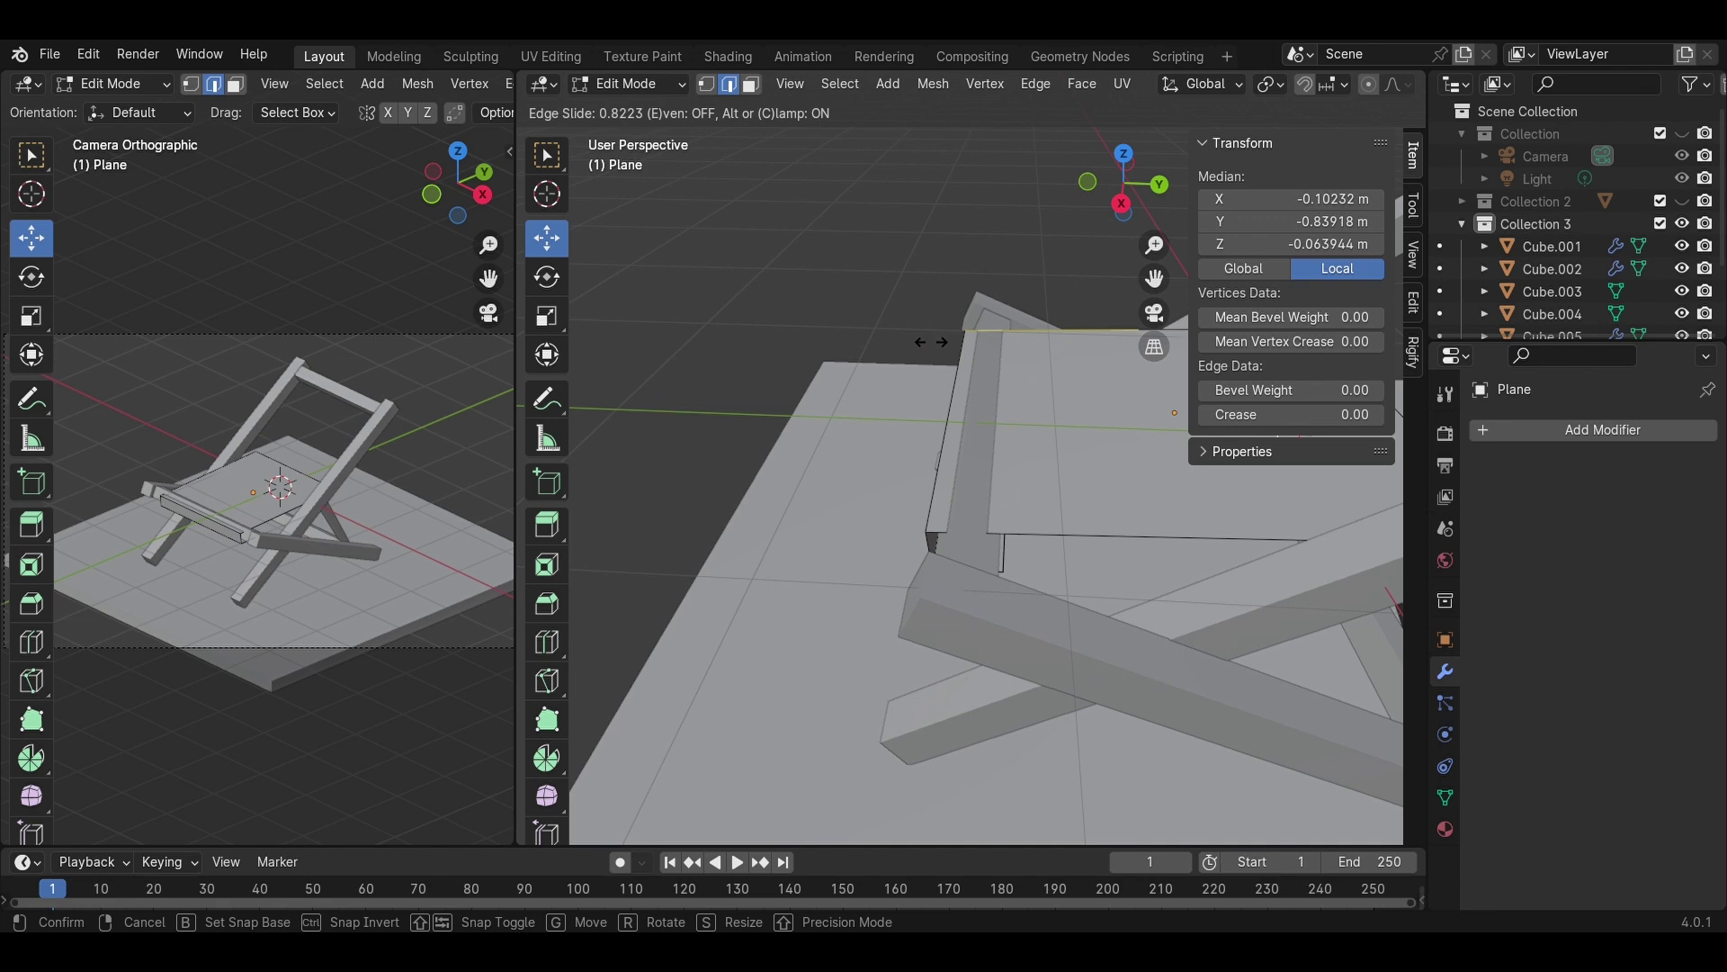
click(975, 343)
drag(998, 348, 1001, 328)
- Move the seat plane's rear edge back along Y to about 1.74 m in local coordinates
scroll(1053, 396, down, 4)
shift+middle_drag(1069, 420, 989, 445)
alt+click(1102, 437)
click(1101, 448)
drag(1169, 470, 1247, 473)
middle_drag(1276, 432, 1103, 372)
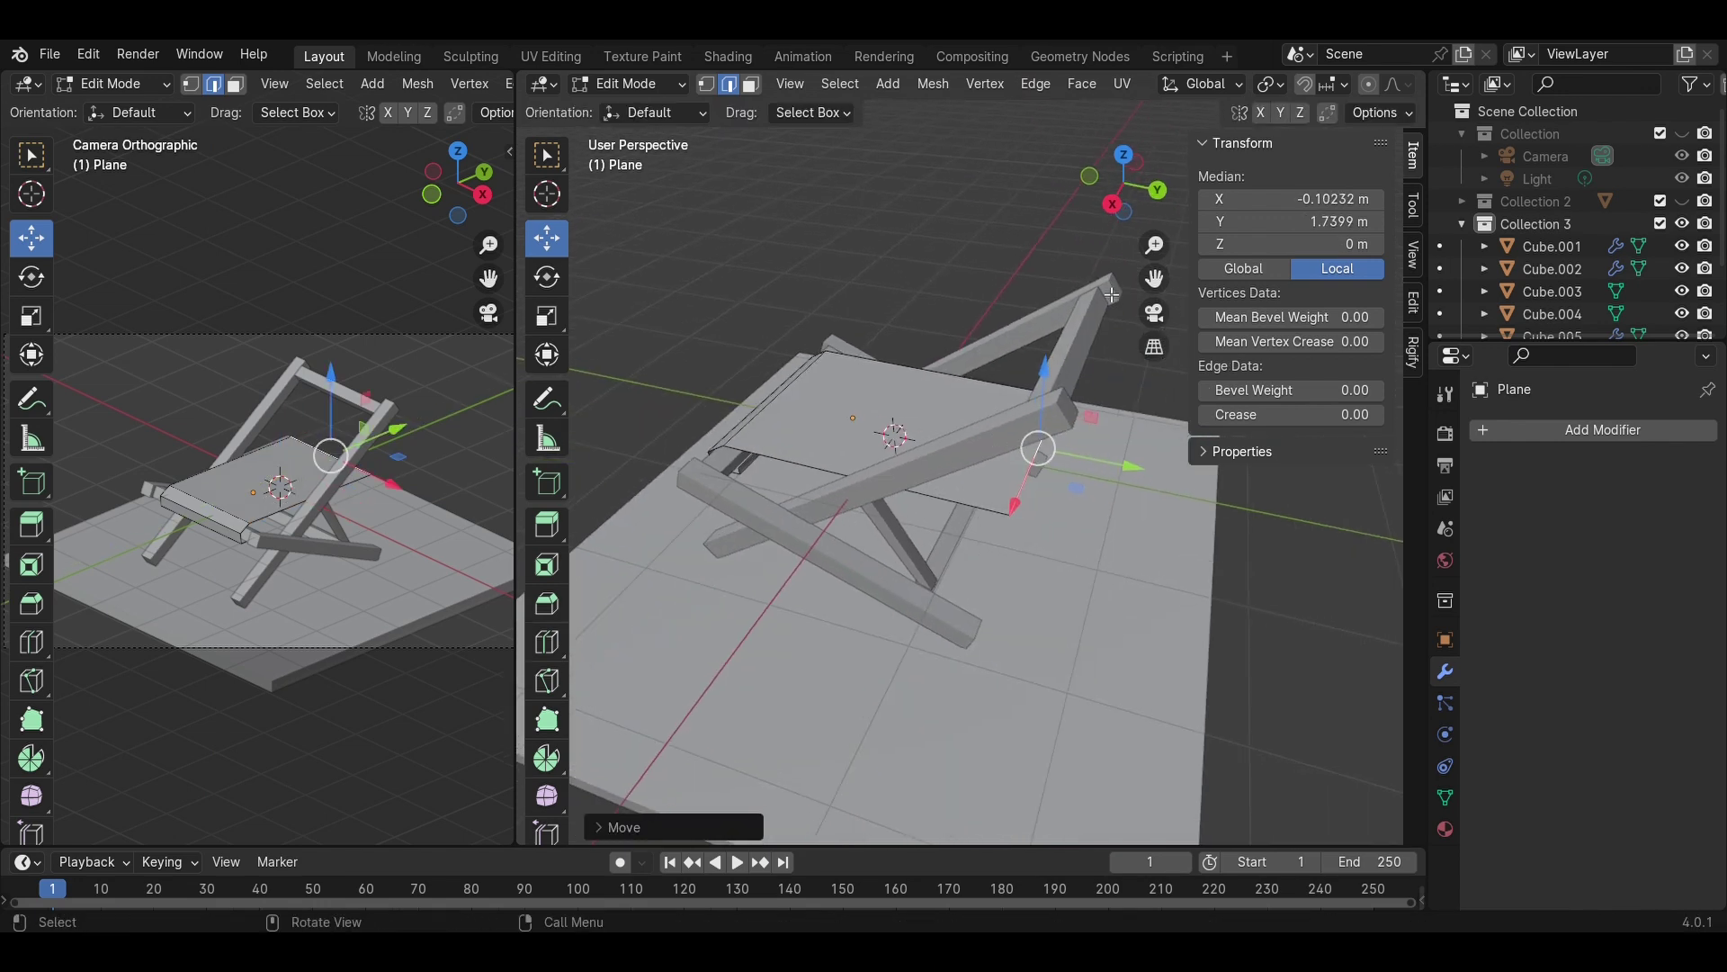
- Raise the rear edge to the top crossbar, at about local Y 1.96 m and Z 1.16 m
click(1113, 205)
drag(1030, 481, 1036, 354)
middle_drag(1036, 355, 1064, 470)
drag(1044, 497, 1085, 467)
middle_drag(1085, 467, 984, 338)
drag(1011, 271, 1011, 280)
middle_drag(1011, 280, 1094, 341)
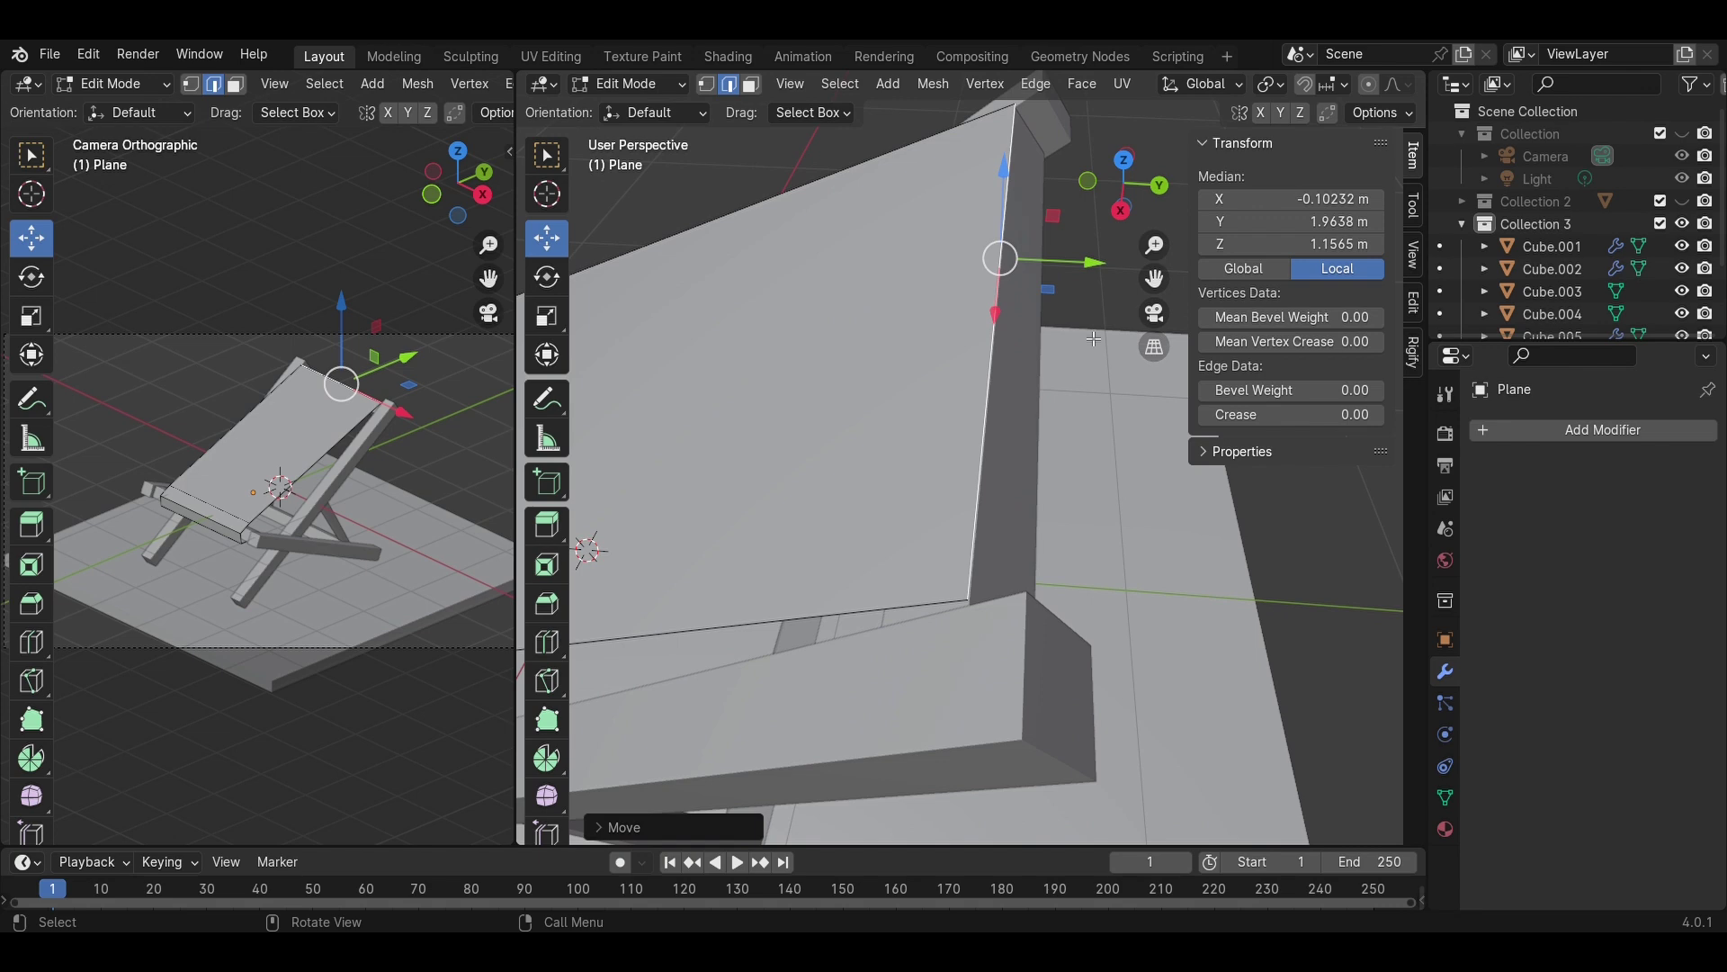
- Extend the fabric's upper edge backward along Y over the top crossbar and lower it behind the bar
key(g)
key(y)
click(1178, 349)
middle_drag(1152, 360, 1035, 329)
drag(1071, 178, 1076, 255)
middle_drag(1076, 254, 1037, 324)
- Extrude a strip from the rear flap's edge and place it beneath the crossbar at about local Y 1.86 m, Z 0.80 m
key(e)
right_click(1009, 338)
drag(1041, 225, 1040, 277)
drag(1136, 362, 1052, 362)
- Try to extrude the rear flap's end edge along Z and reposition it, and undo these changes
key(e)
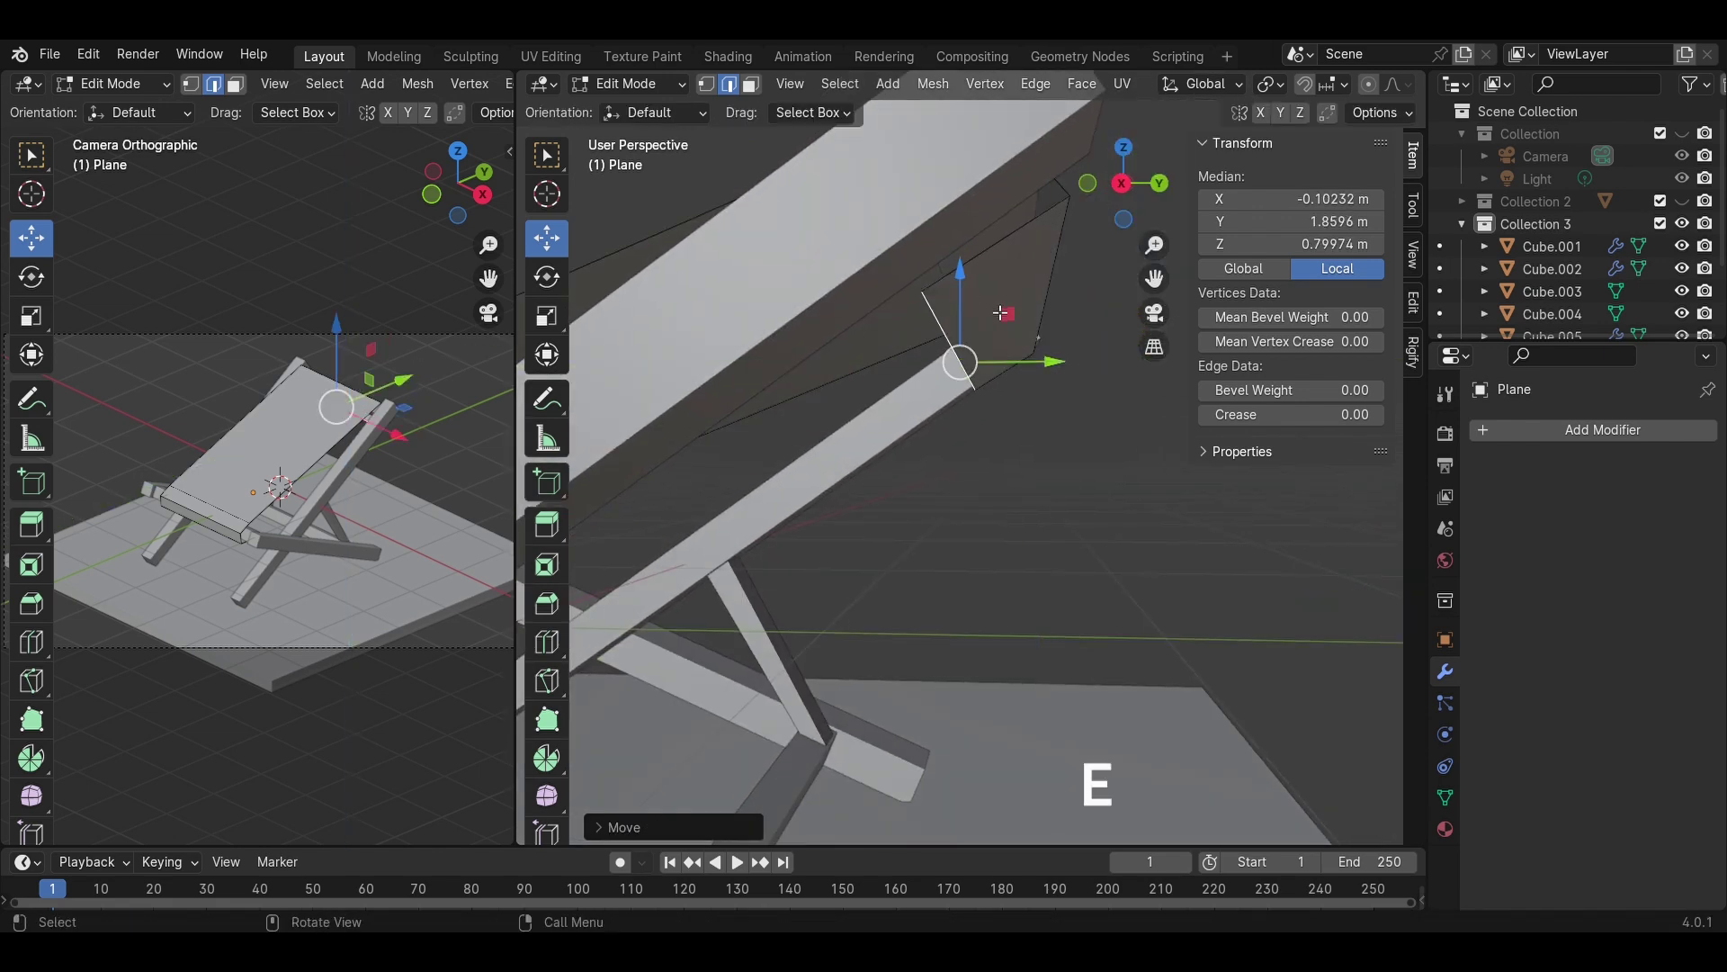
key(z)
click(1009, 272)
middle_drag(1010, 272, 1052, 289)
drag(956, 264, 959, 242)
middle_drag(1026, 270, 999, 291)
drag(1044, 301, 969, 285)
key(ctrl+z)
key(ctrl+z)
key(ctrl+z)
- Nudge the rear flap's end edge slightly and clear the selection
middle_drag(985, 338, 972, 287)
drag(972, 287, 973, 291)
click(1121, 444)
- Add a loop cut across the middle of the fabric panel and lower it to about local Z 0.262 m
scroll(1081, 503, down, 3)
middle_drag(1080, 502, 837, 427)
key(ctrl+r)
double_click(831, 429)
middle_drag(1036, 264, 1114, 246)
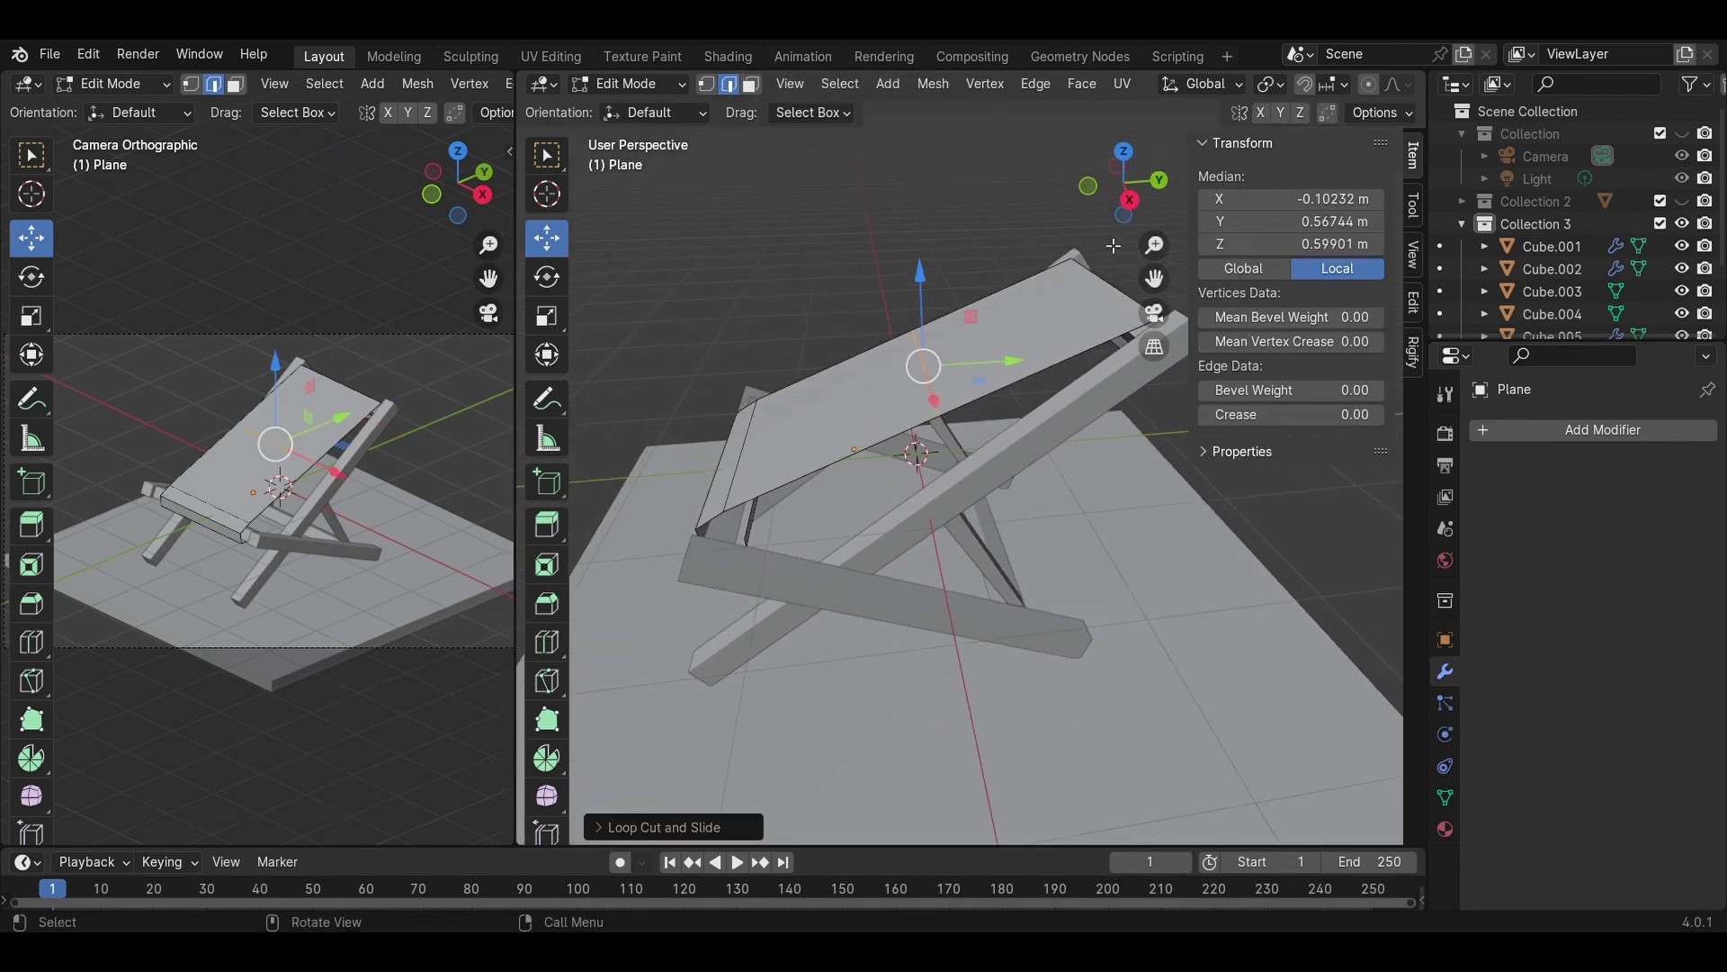
click(1134, 203)
drag(936, 286, 909, 347)
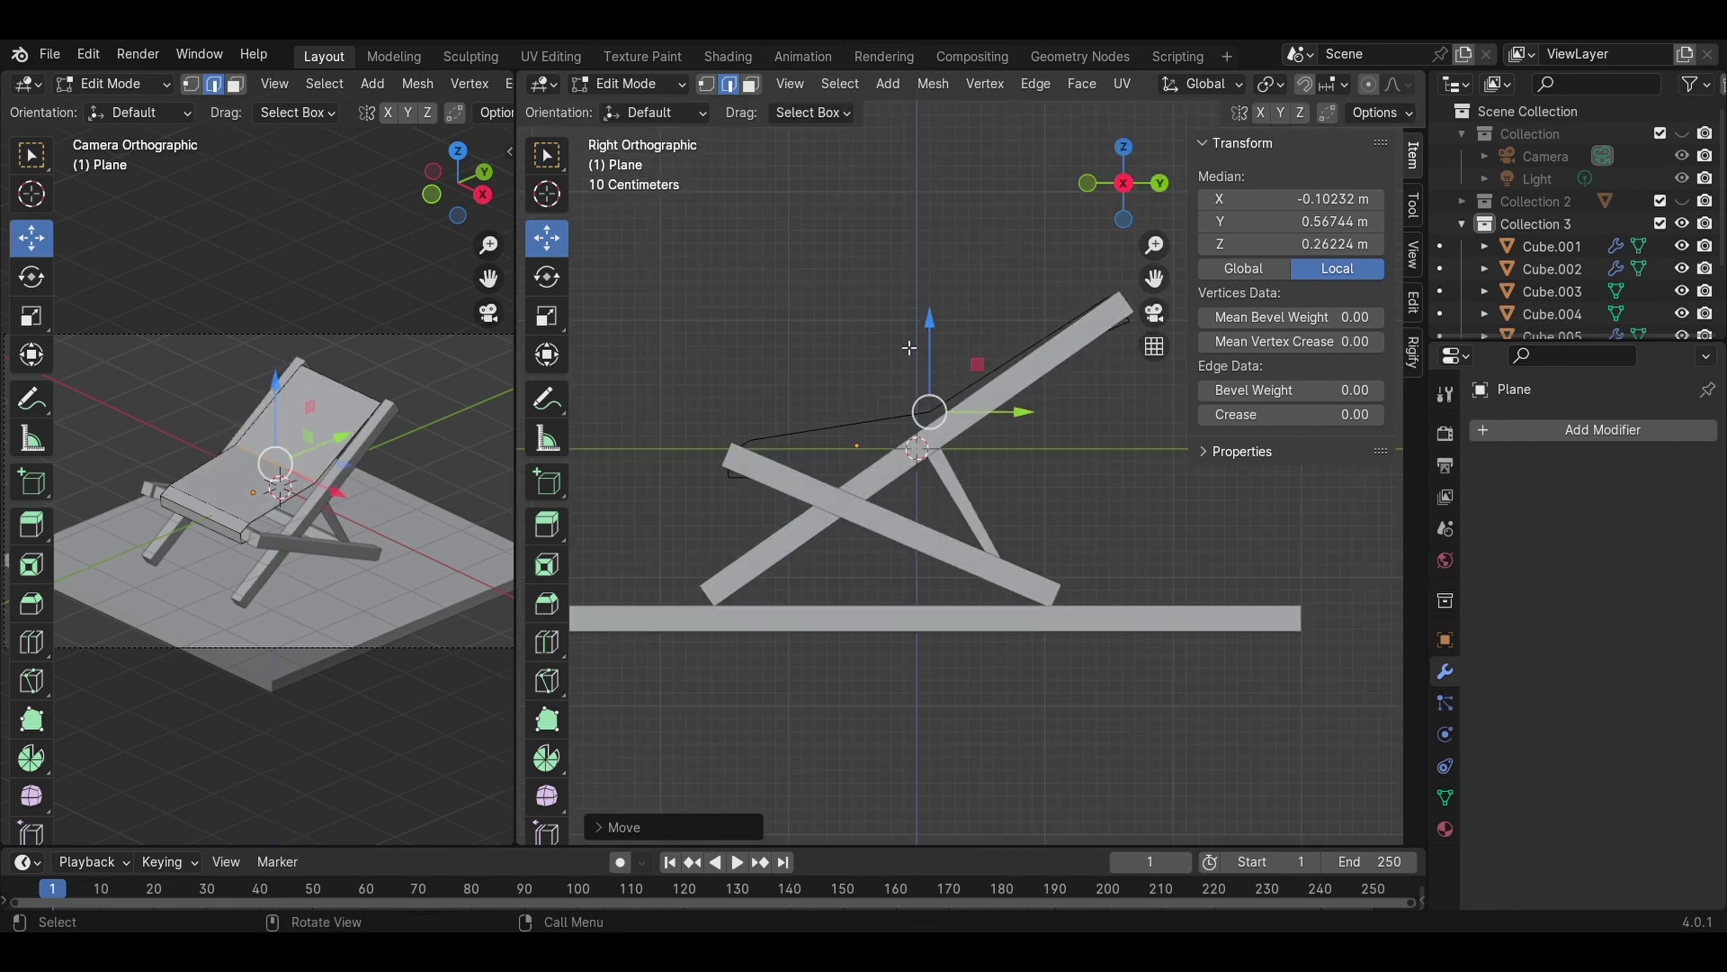
- Add a loop cut across the front seat section, lower it to about local Z -0.203 m, and leave Edit Mode
click(869, 428)
click(846, 424)
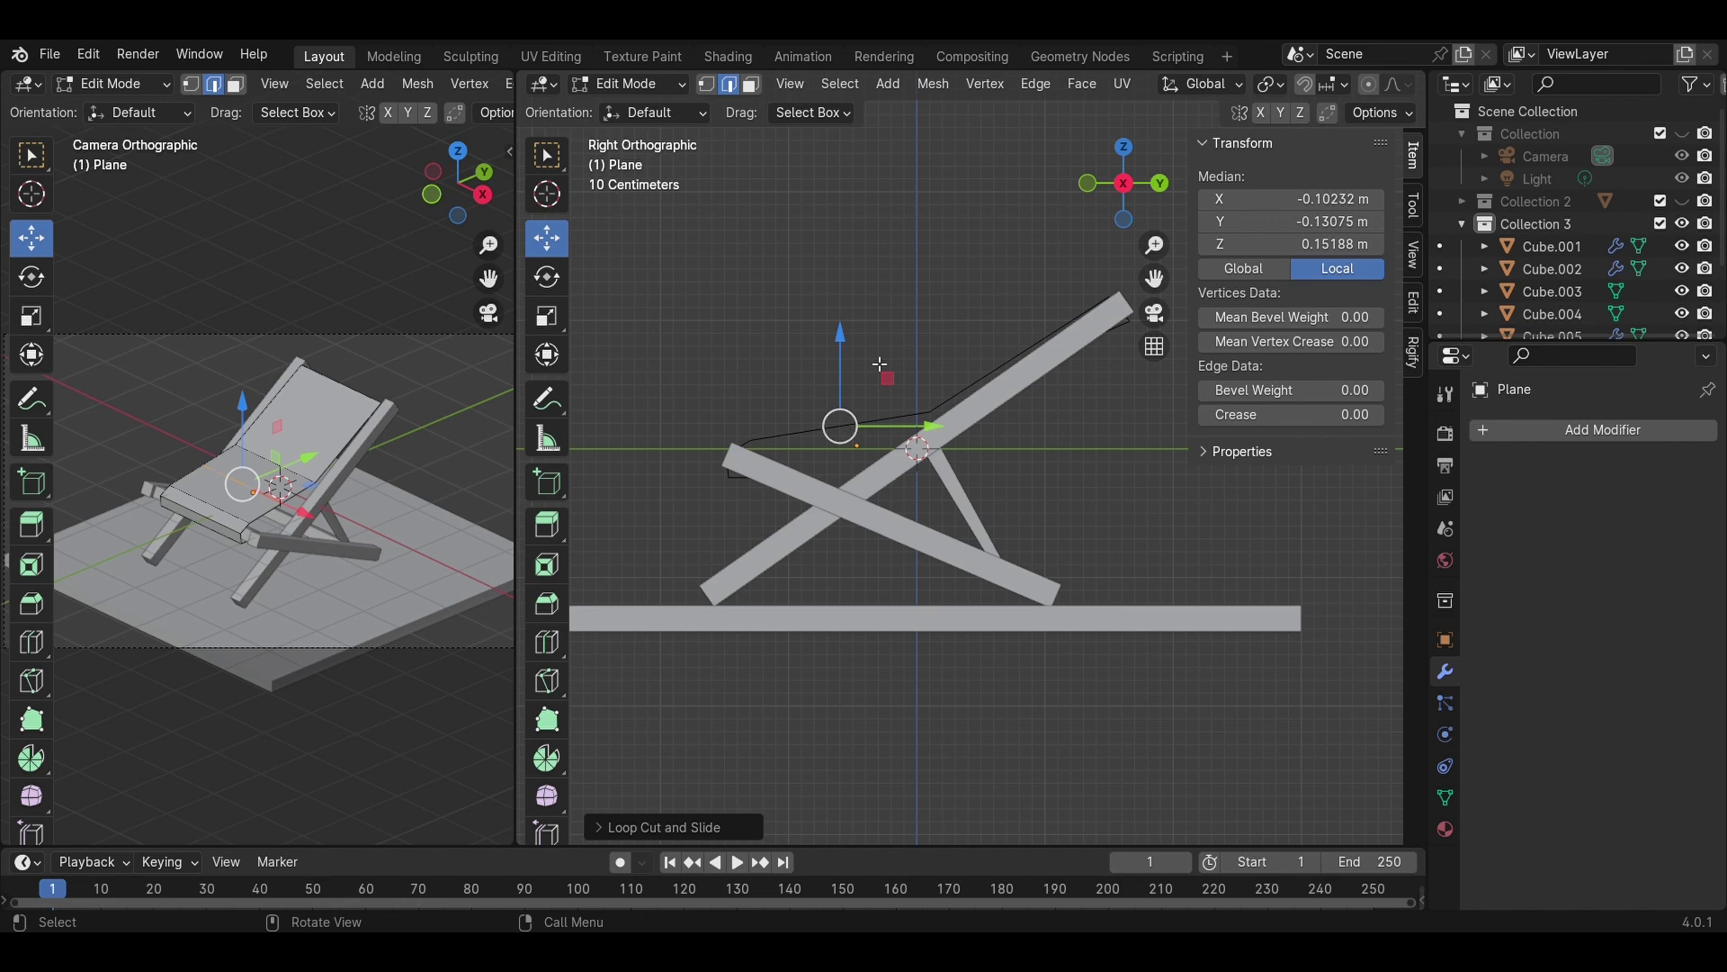
middle_drag(840, 424, 876, 366)
drag(851, 378, 847, 424)
key(Tab)
- Add a Bevel modifier to the fabric seat with an amount of 0.5 m and 10 segments
middle_drag(894, 273, 989, 306)
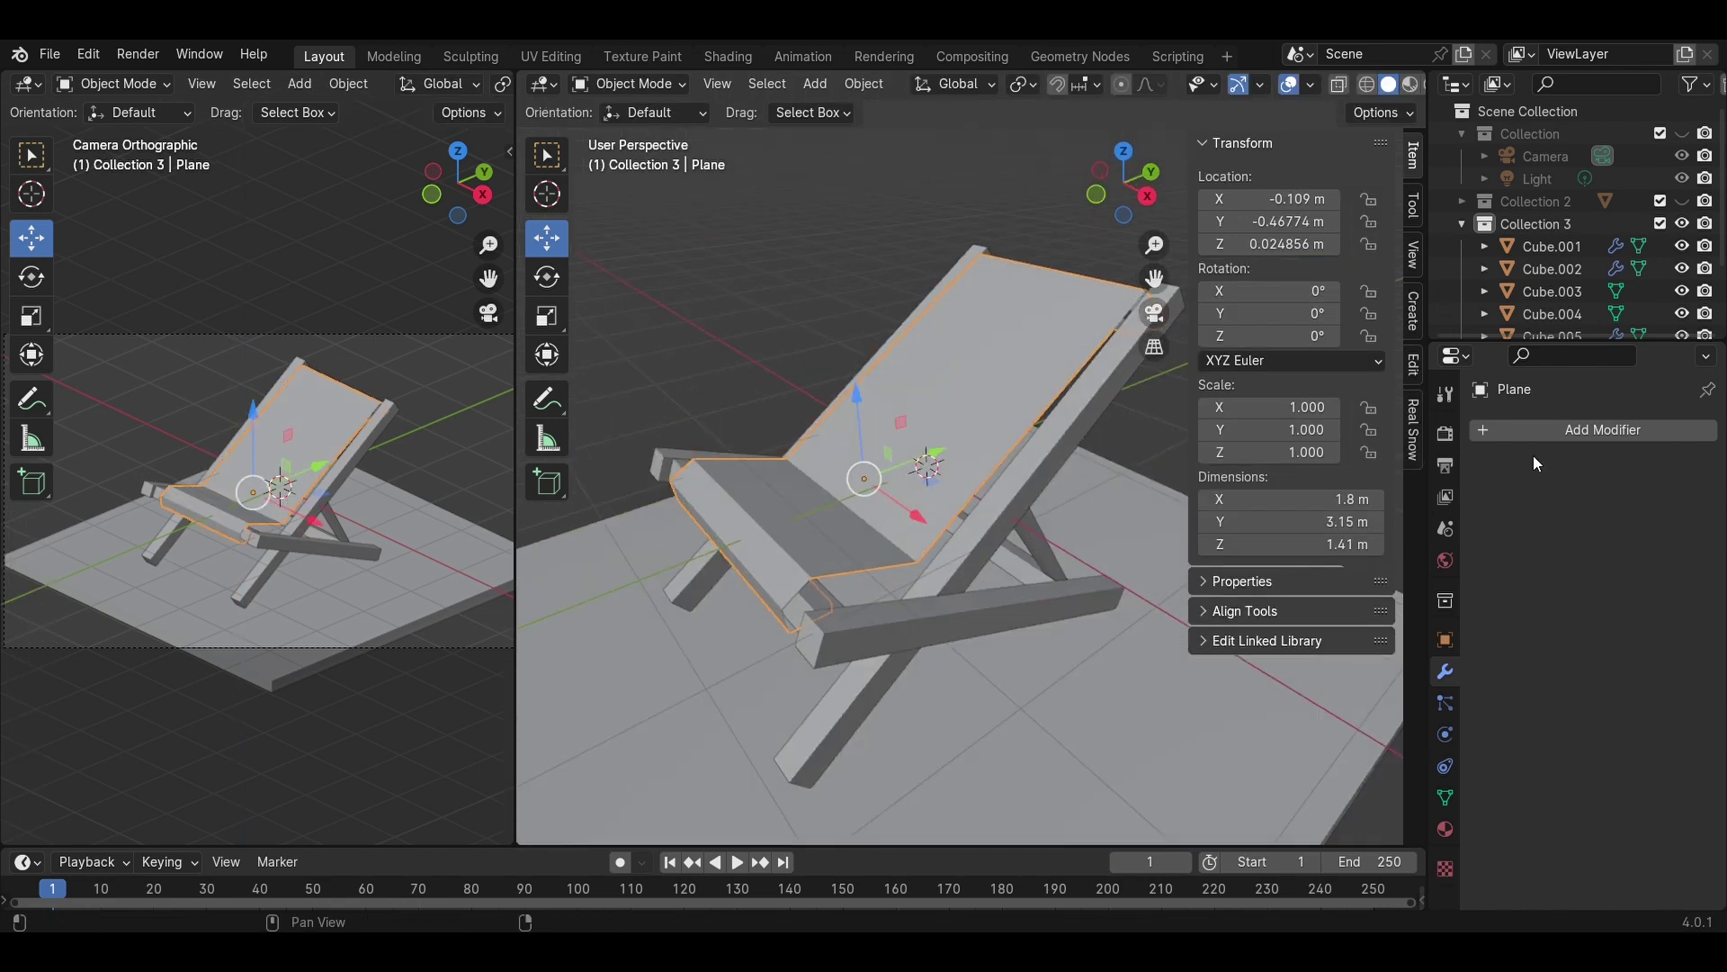
click(1631, 429)
click(1357, 441)
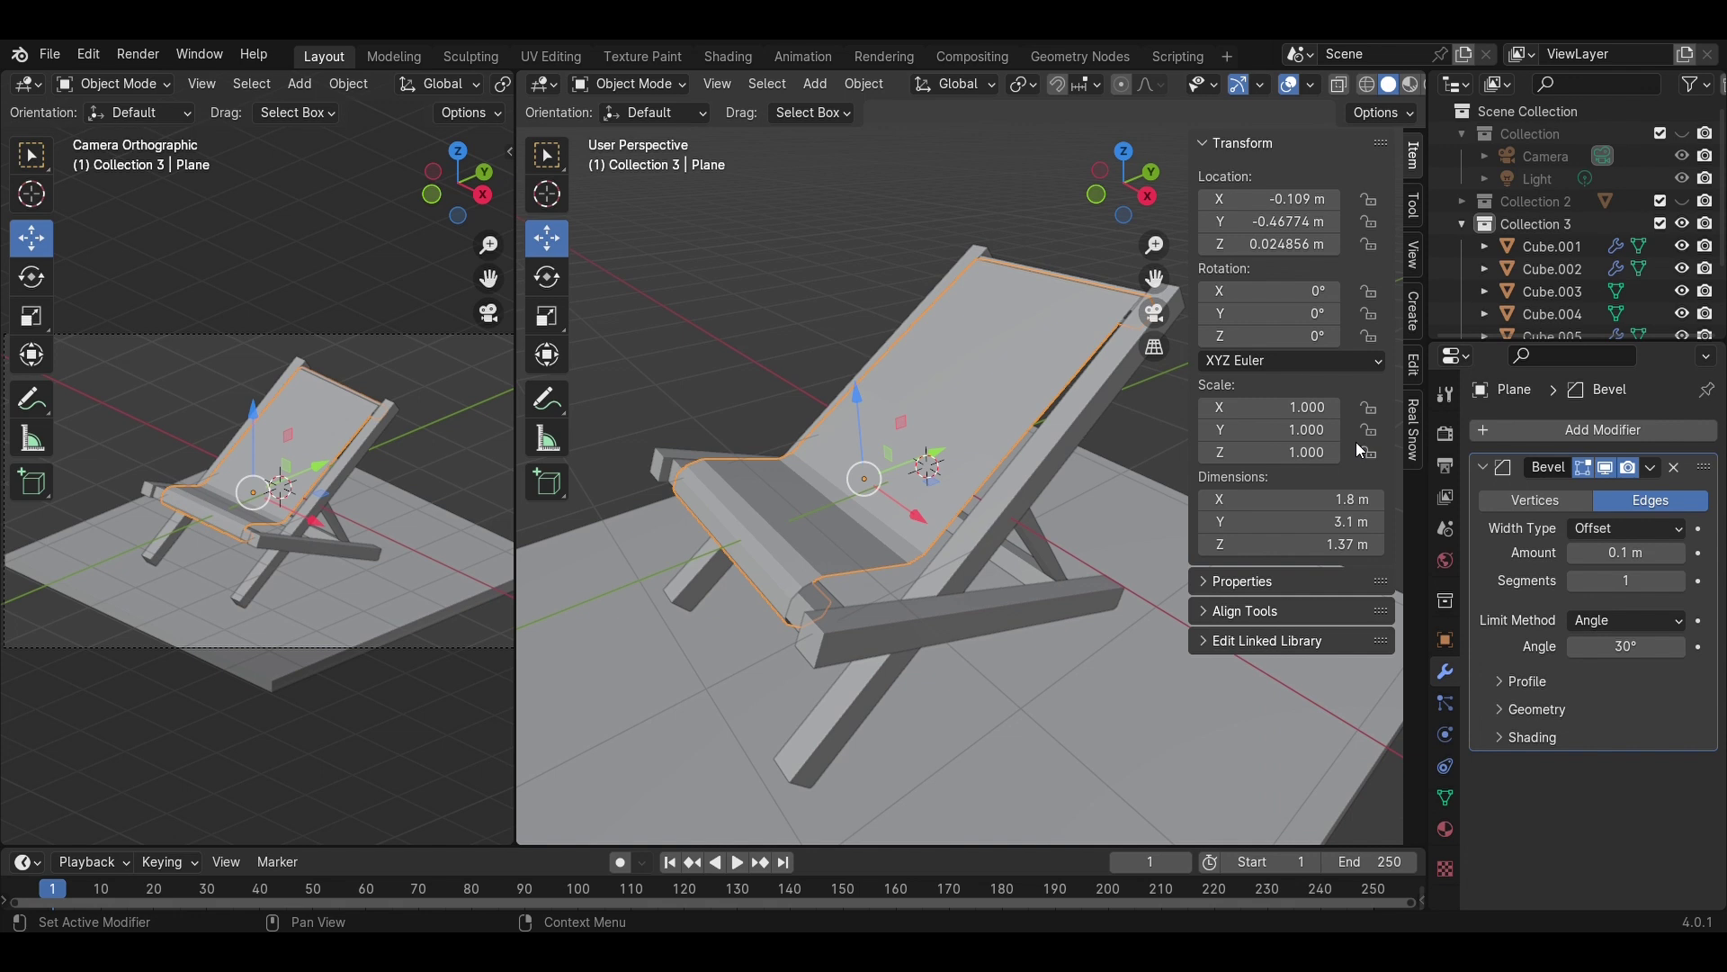
click(1655, 553)
text(10)
key(Return)
scroll(385, 415, up, 3)
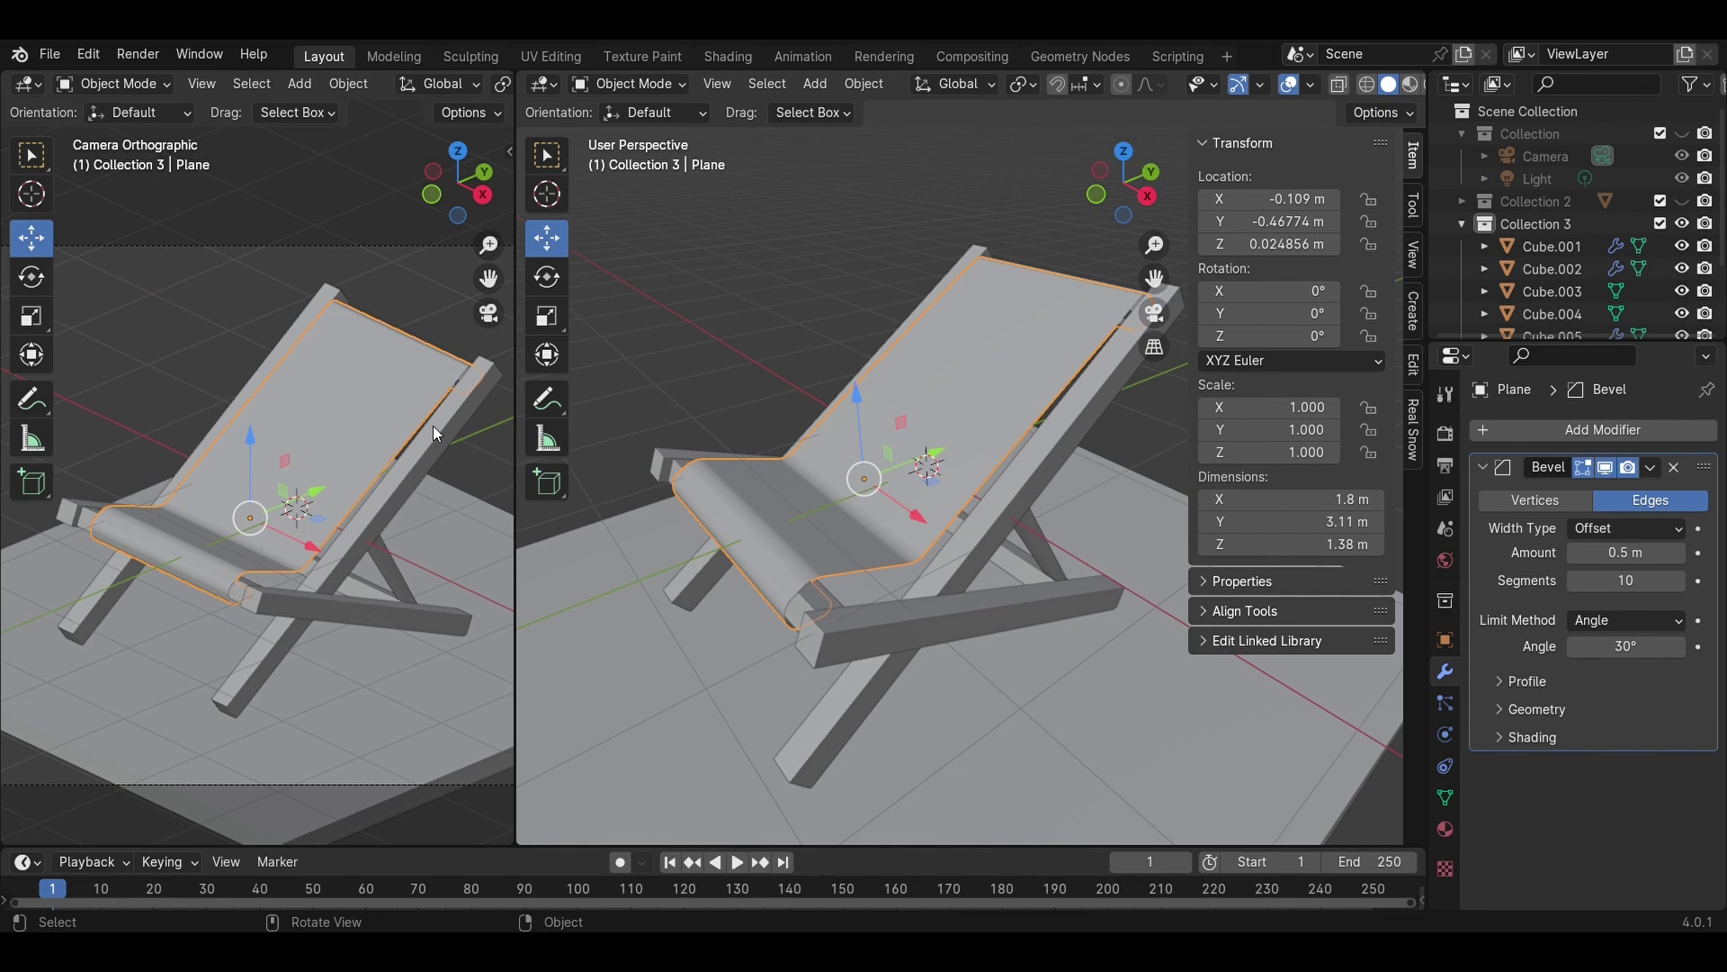
- Bevel the lowered seat edge by about 0.5 m with 4 segments, return to Object Mode, and save the file
middle_drag(1013, 501, 927, 432)
key(Tab)
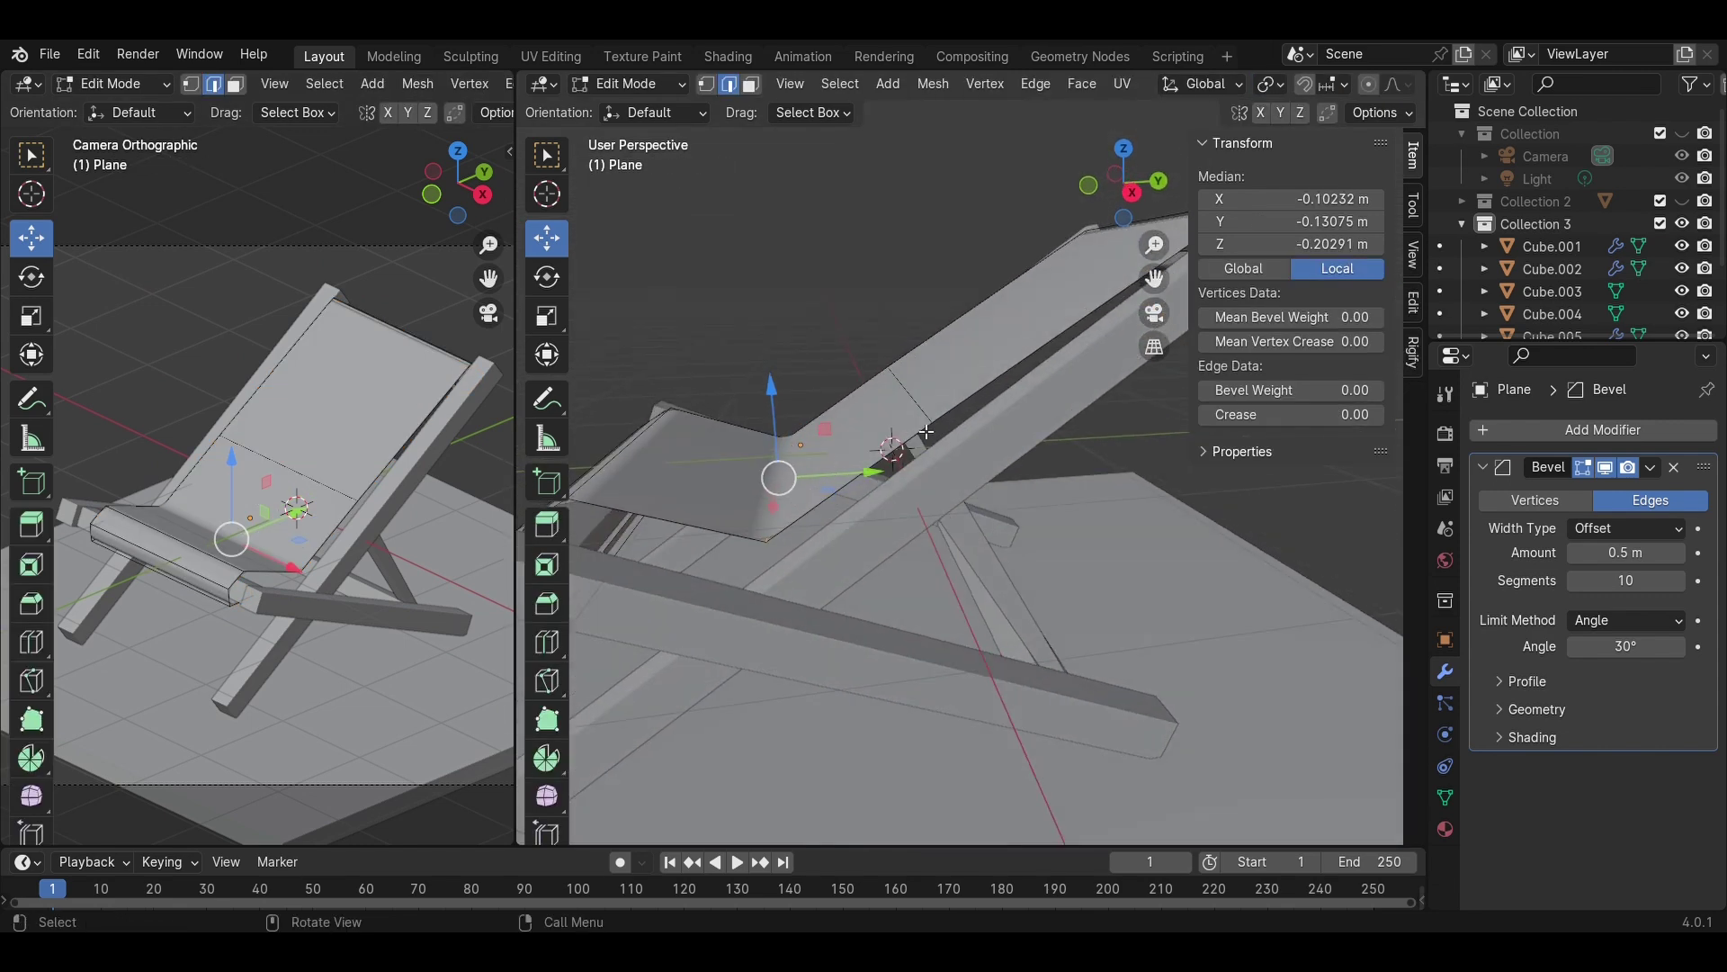
key(ctrl+b)
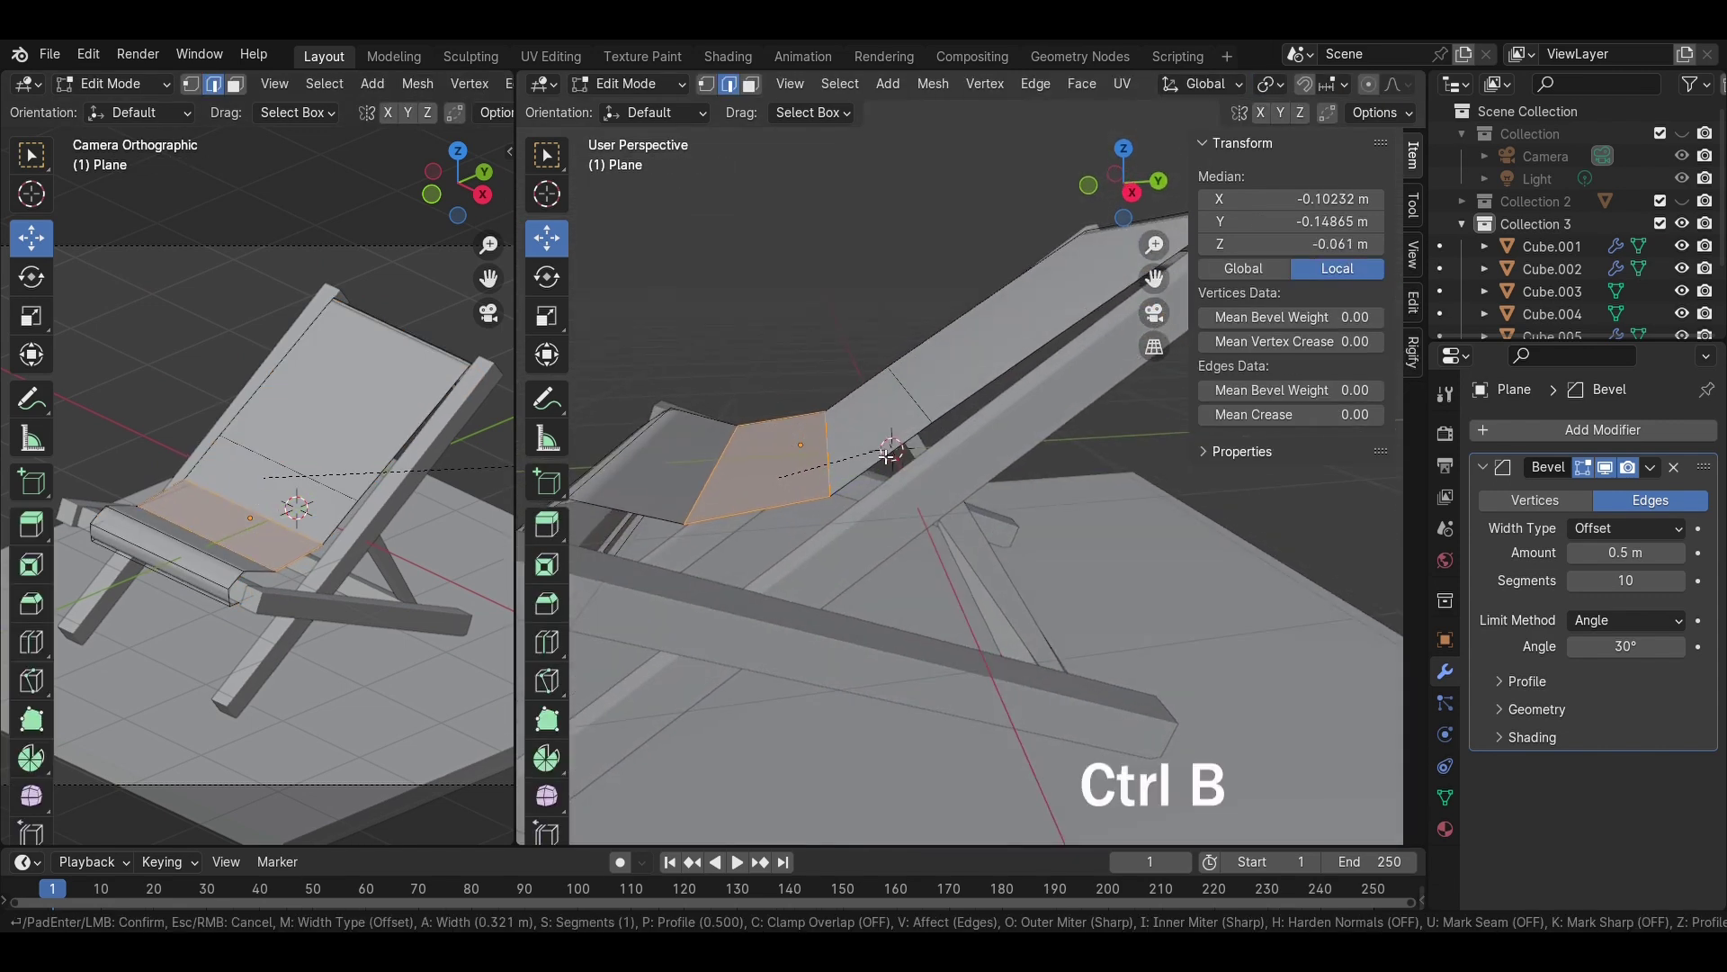
scroll(908, 486, up, 3)
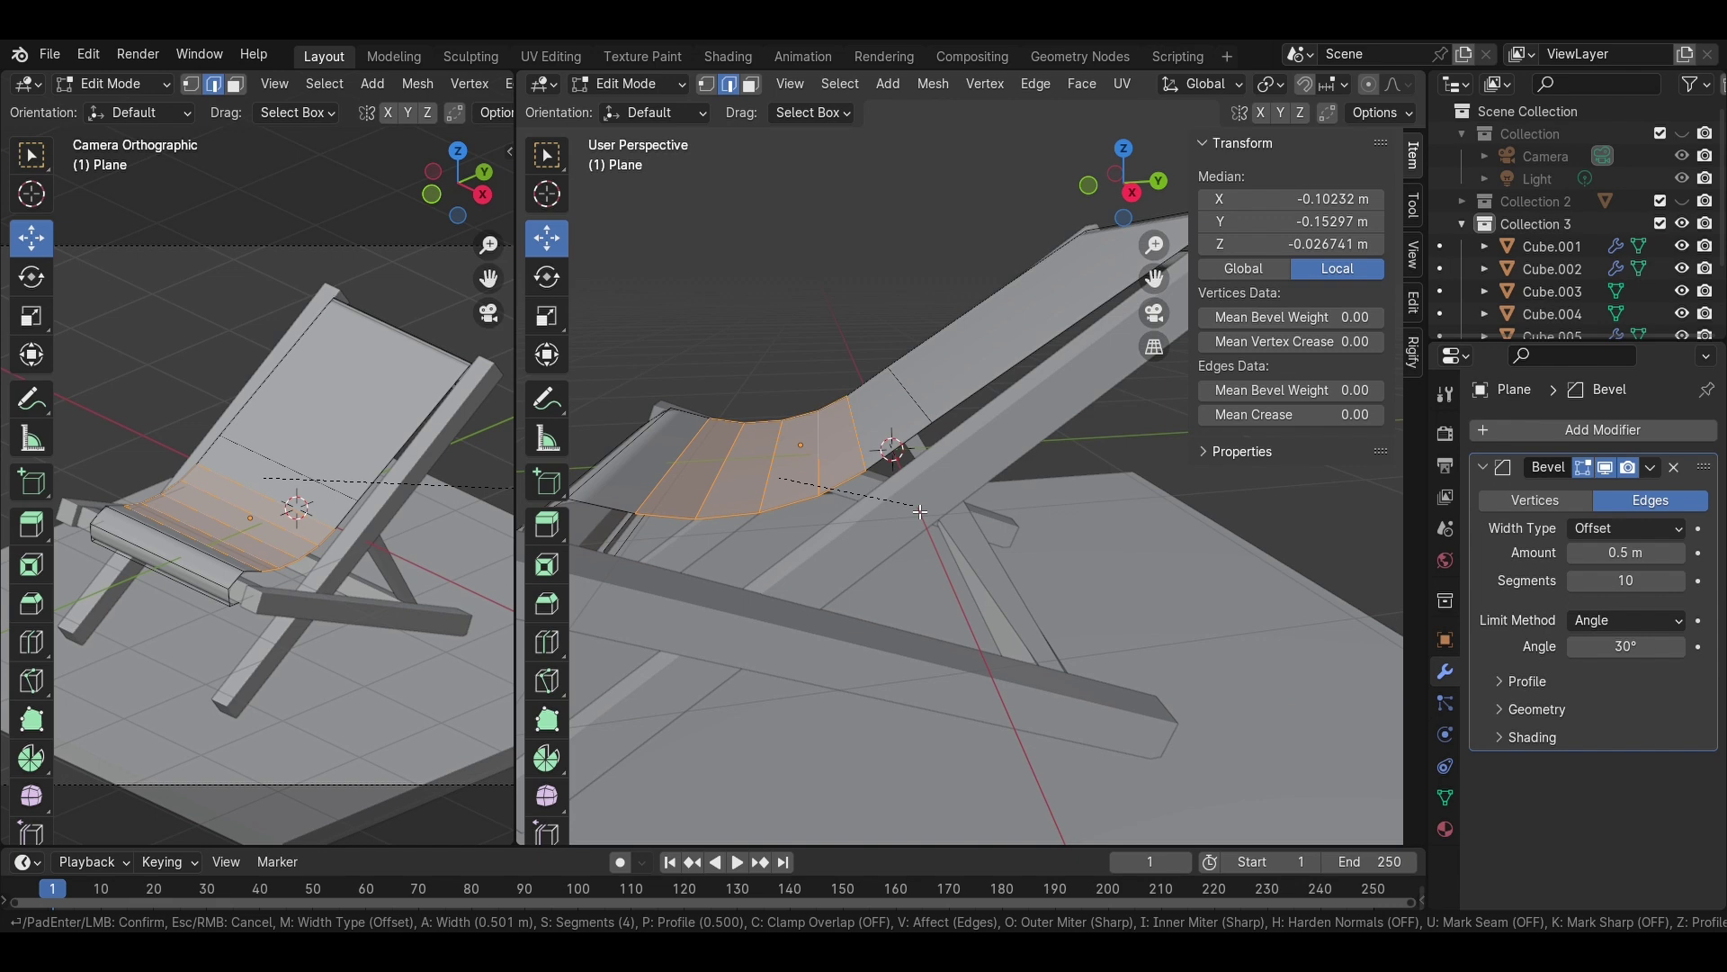
click(920, 512)
click(808, 277)
middle_drag(819, 355, 903, 402)
key(Tab)
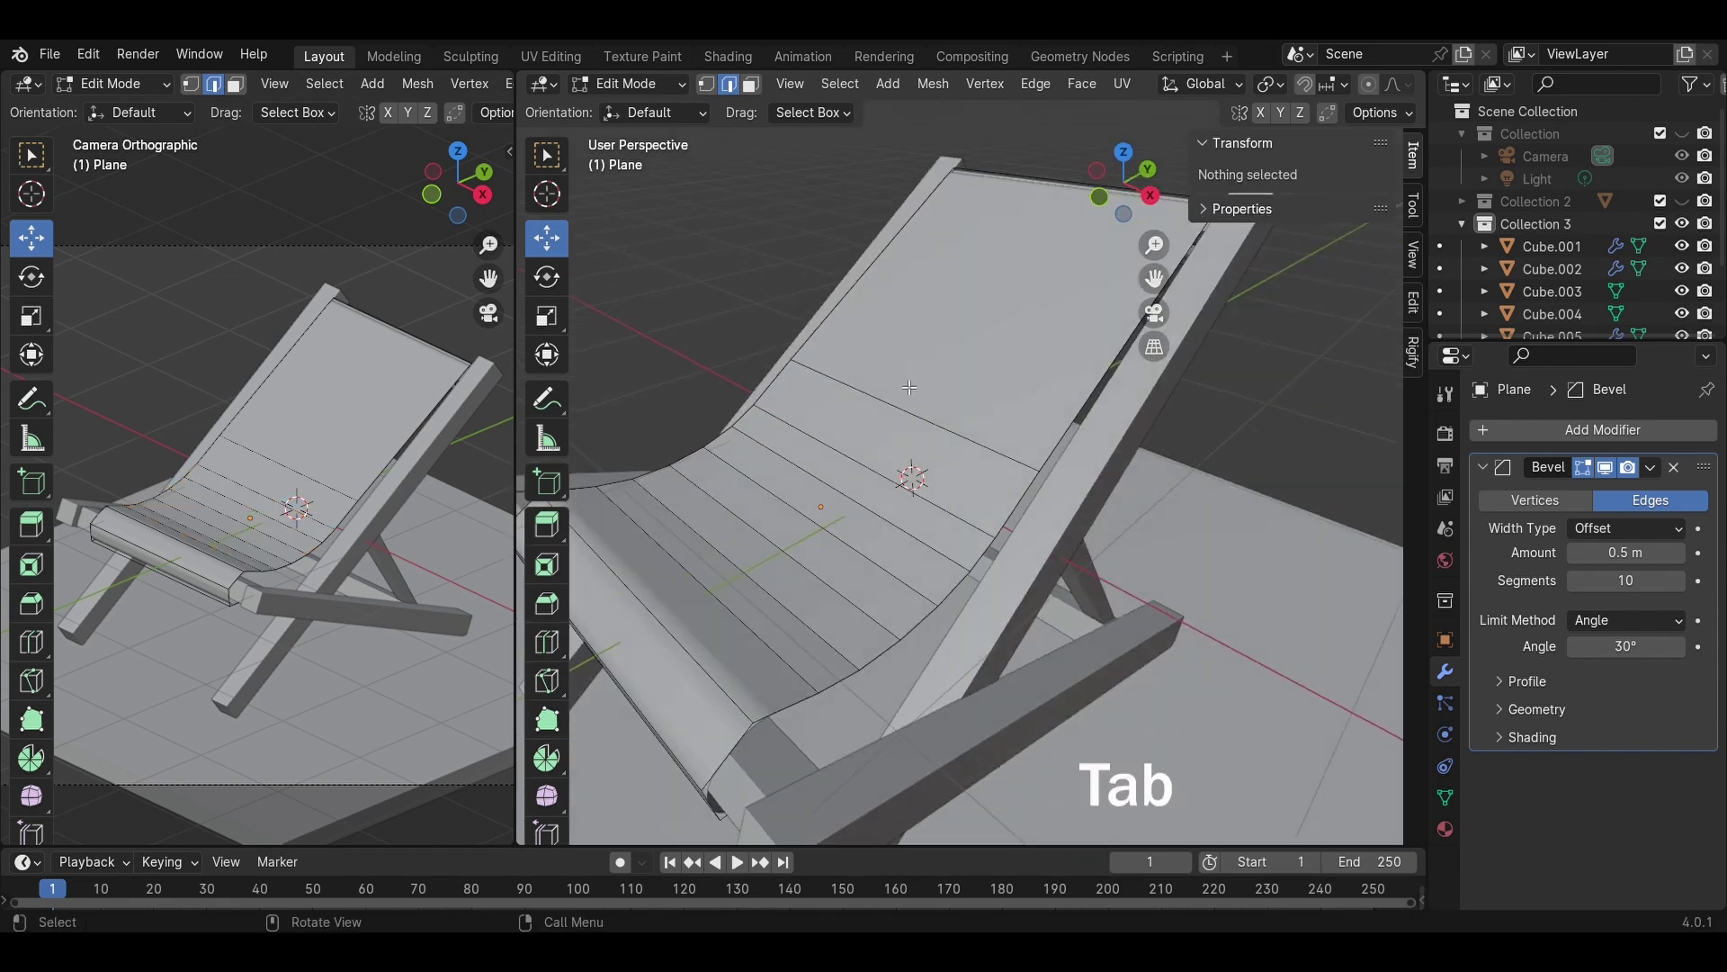
scroll(905, 402, down, 4)
key(ctrl+s)
- Add a Subdivision Surface modifier to the fabric seat with a viewport level of 2
click(1603, 429)
mouse_move(1543, 424)
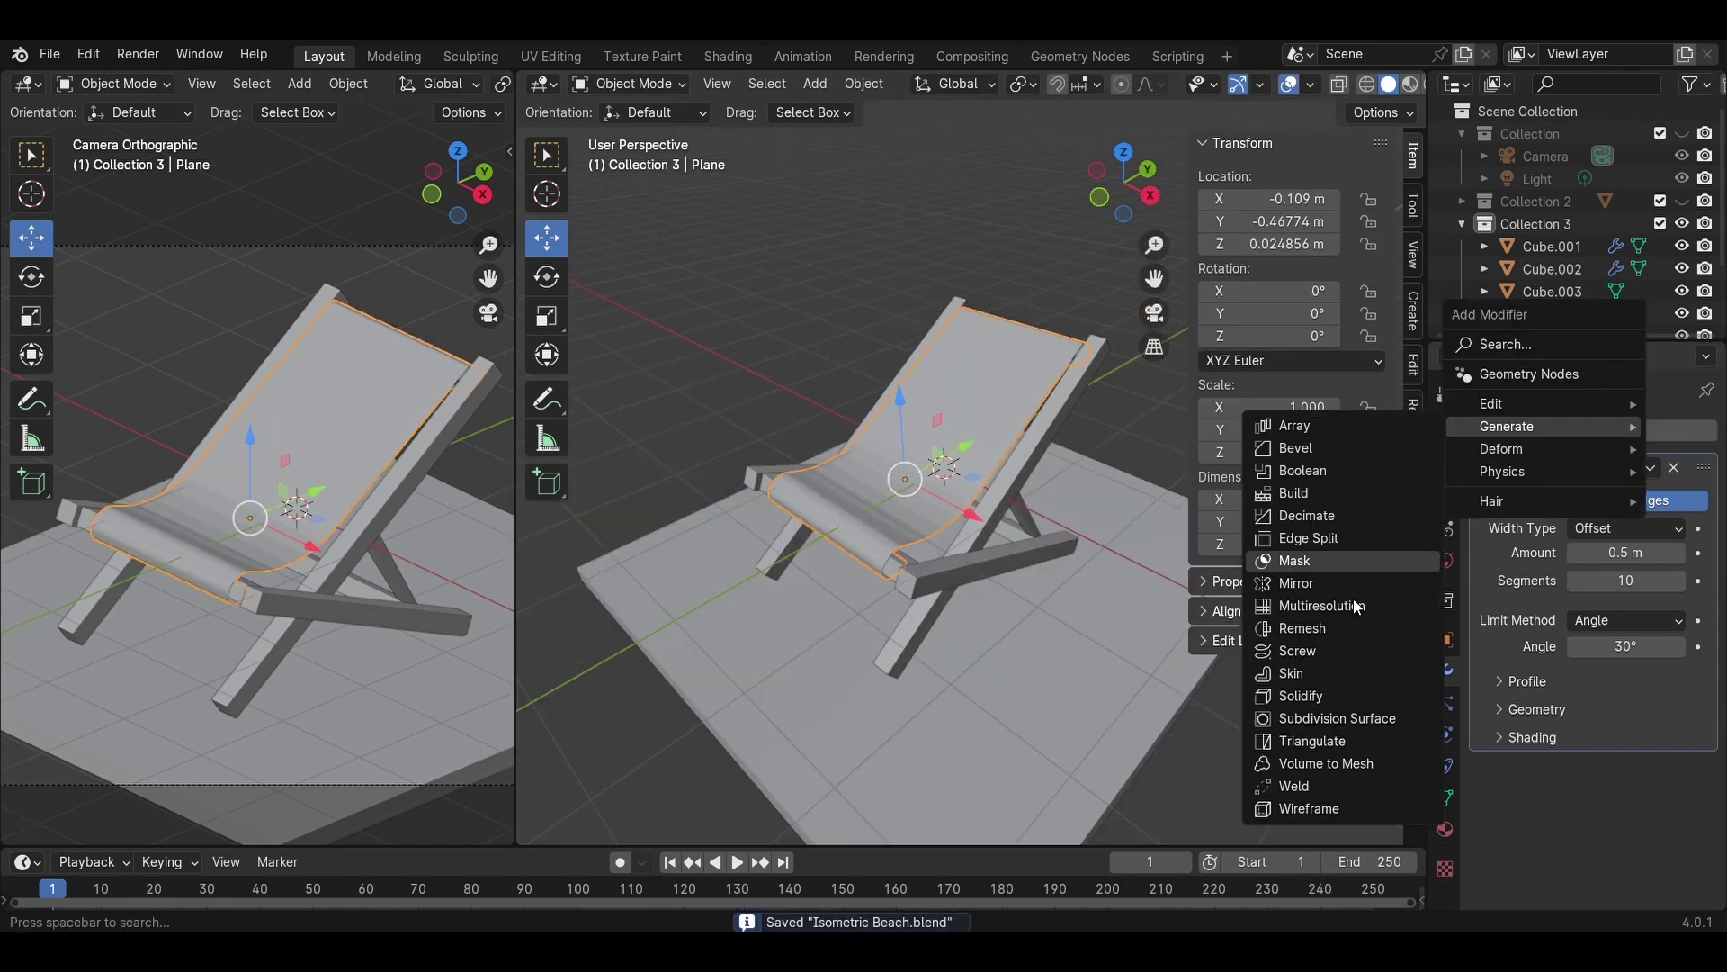
click(1327, 760)
scroll(1676, 816, down, 1)
click(1676, 813)
- Add a centred loop cut along the fabric strip that wraps behind the top crossbar
middle_drag(851, 396, 887, 477)
scroll(936, 382, up, 5)
scroll(1078, 561, down, 3)
scroll(989, 486, up, 3)
middle_drag(1067, 484, 801, 436)
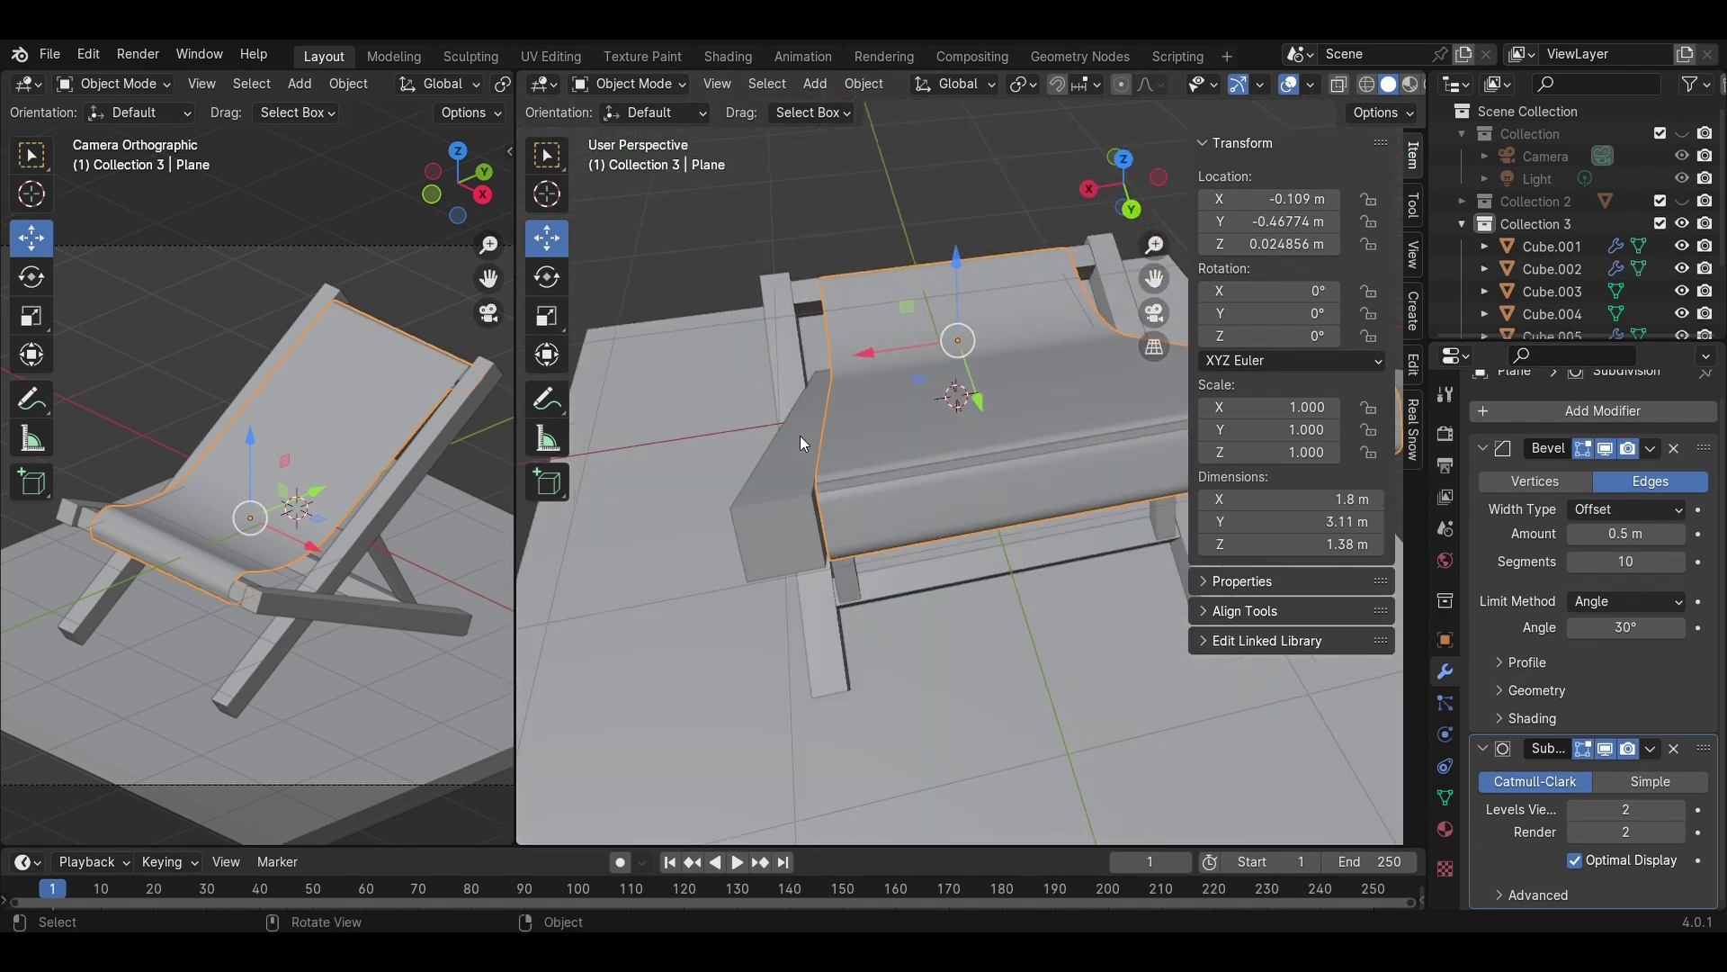
key(Tab)
middle_drag(1117, 464, 1004, 422)
key(ctrl+r)
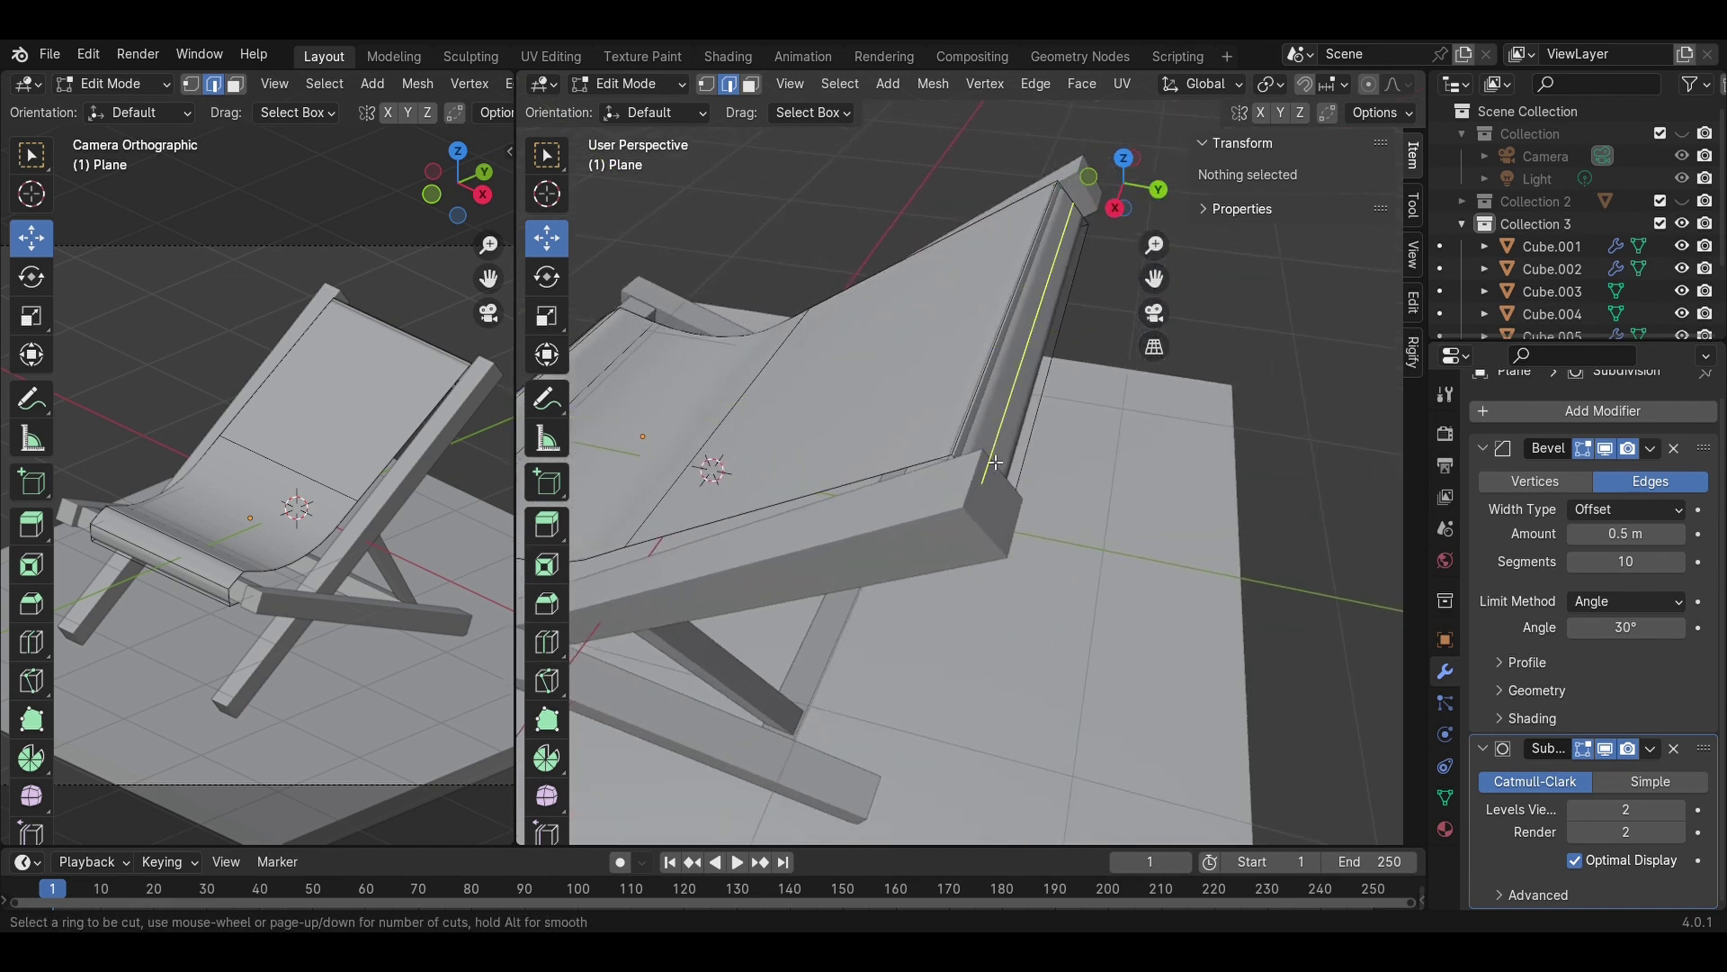
click(997, 450)
click(1004, 424)
- Move the new loop back to about local Y 2.13 m and raise it slightly, then save the file from Object Mode
key(g)
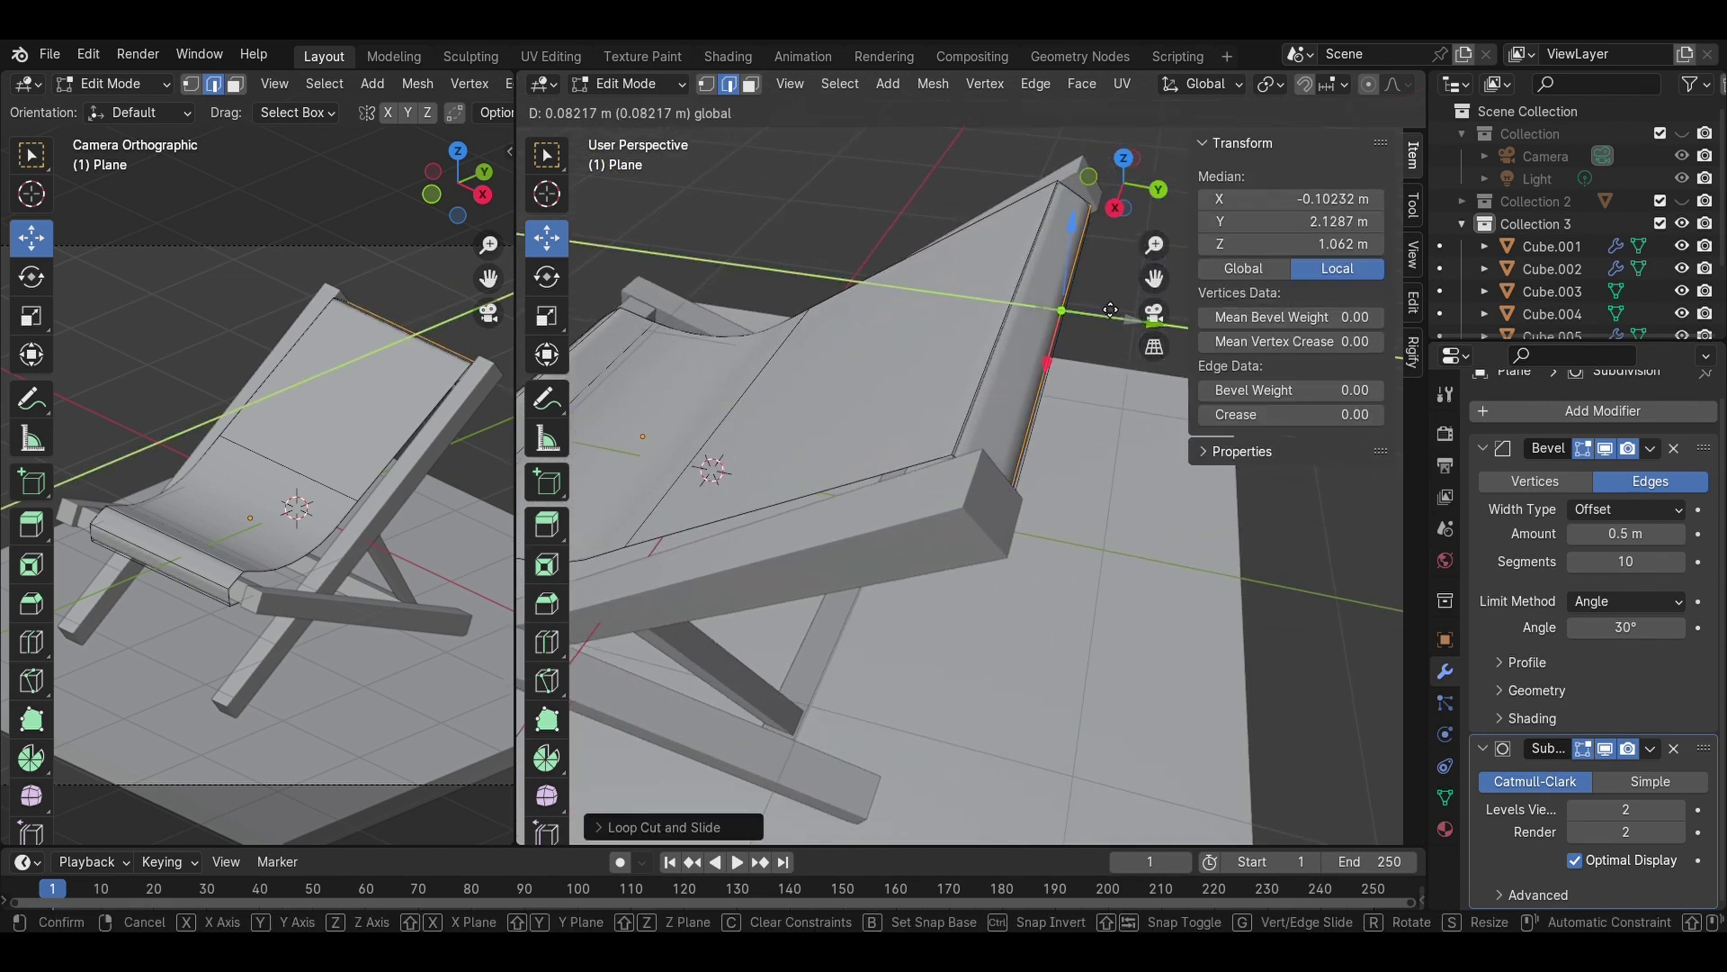
click(1092, 301)
drag(1056, 248, 1059, 228)
click(1046, 394)
middle_drag(1100, 447, 1095, 439)
key(Tab)
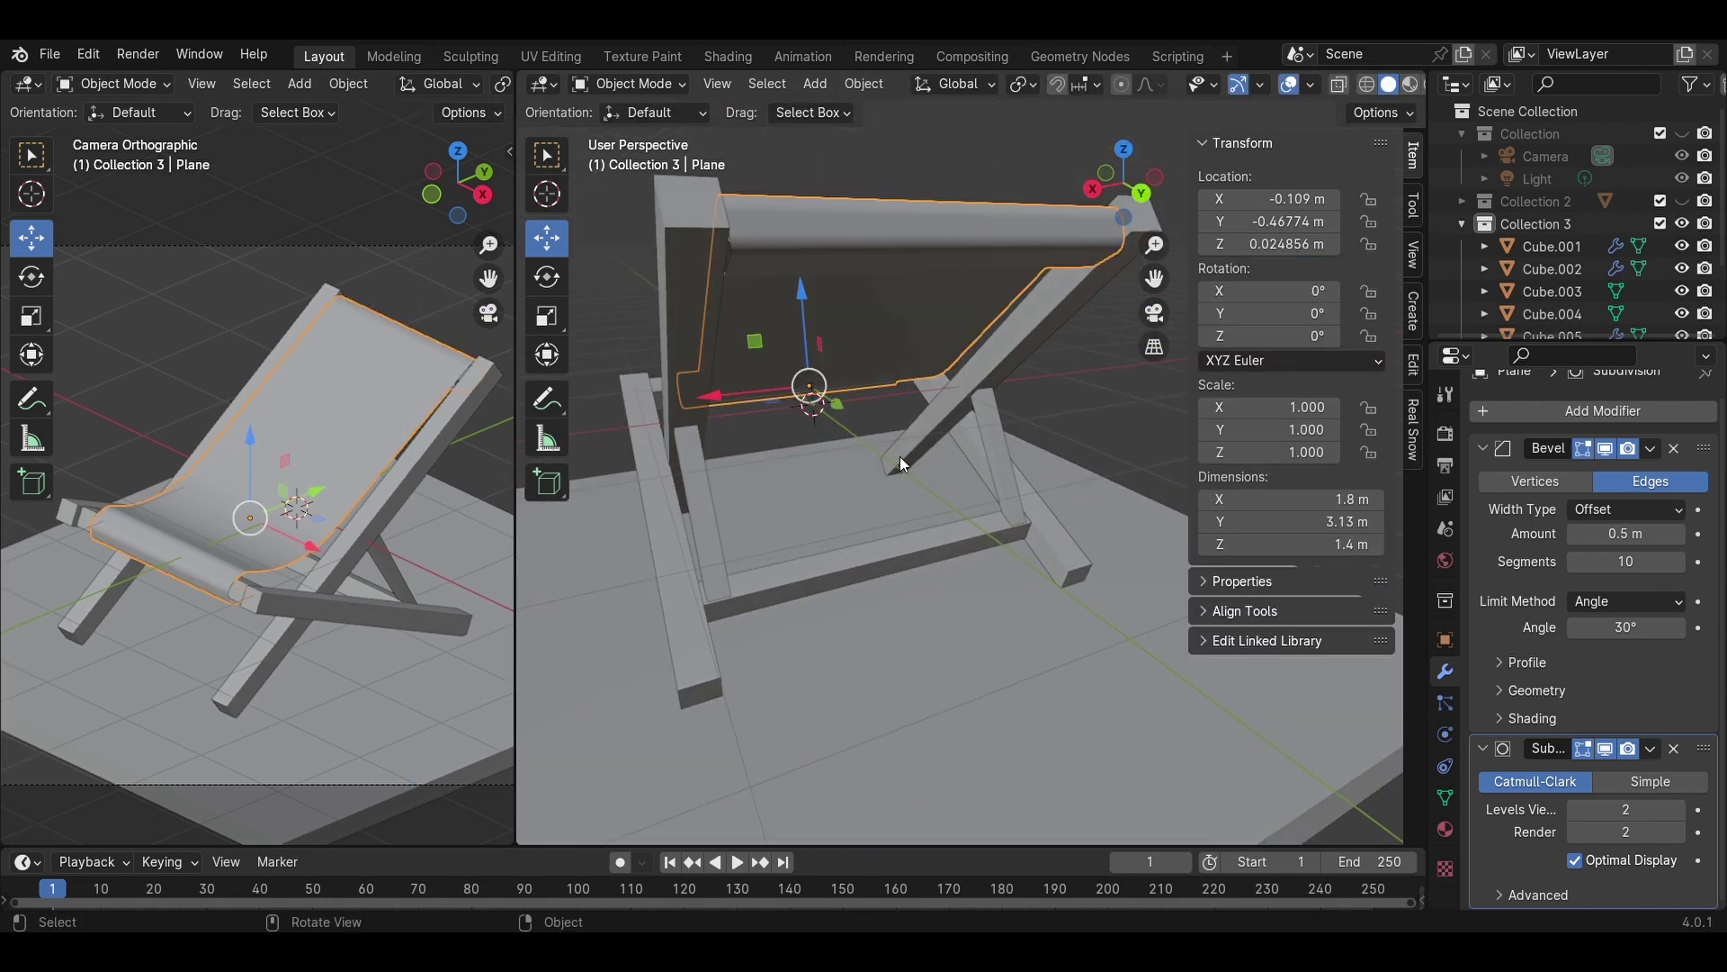
key(ctrl+s)
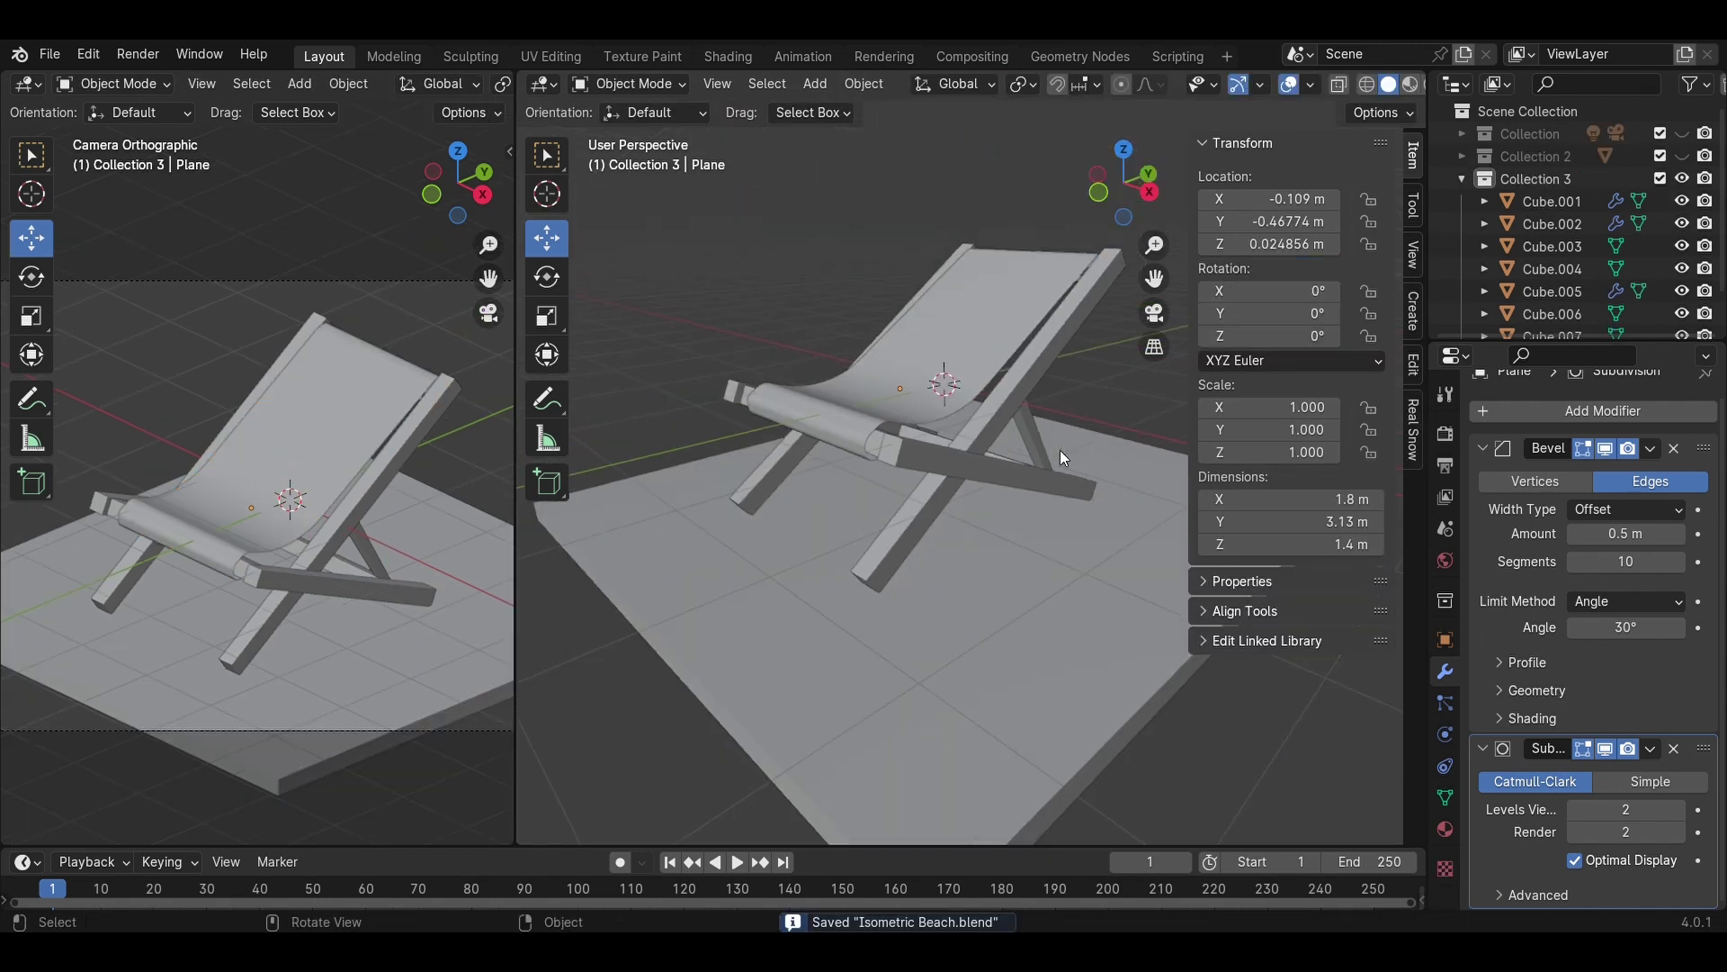
- Add a cylinder mesh to Collection 3 and flatten it to a Z dimension of 0.1 m
key(shift+a)
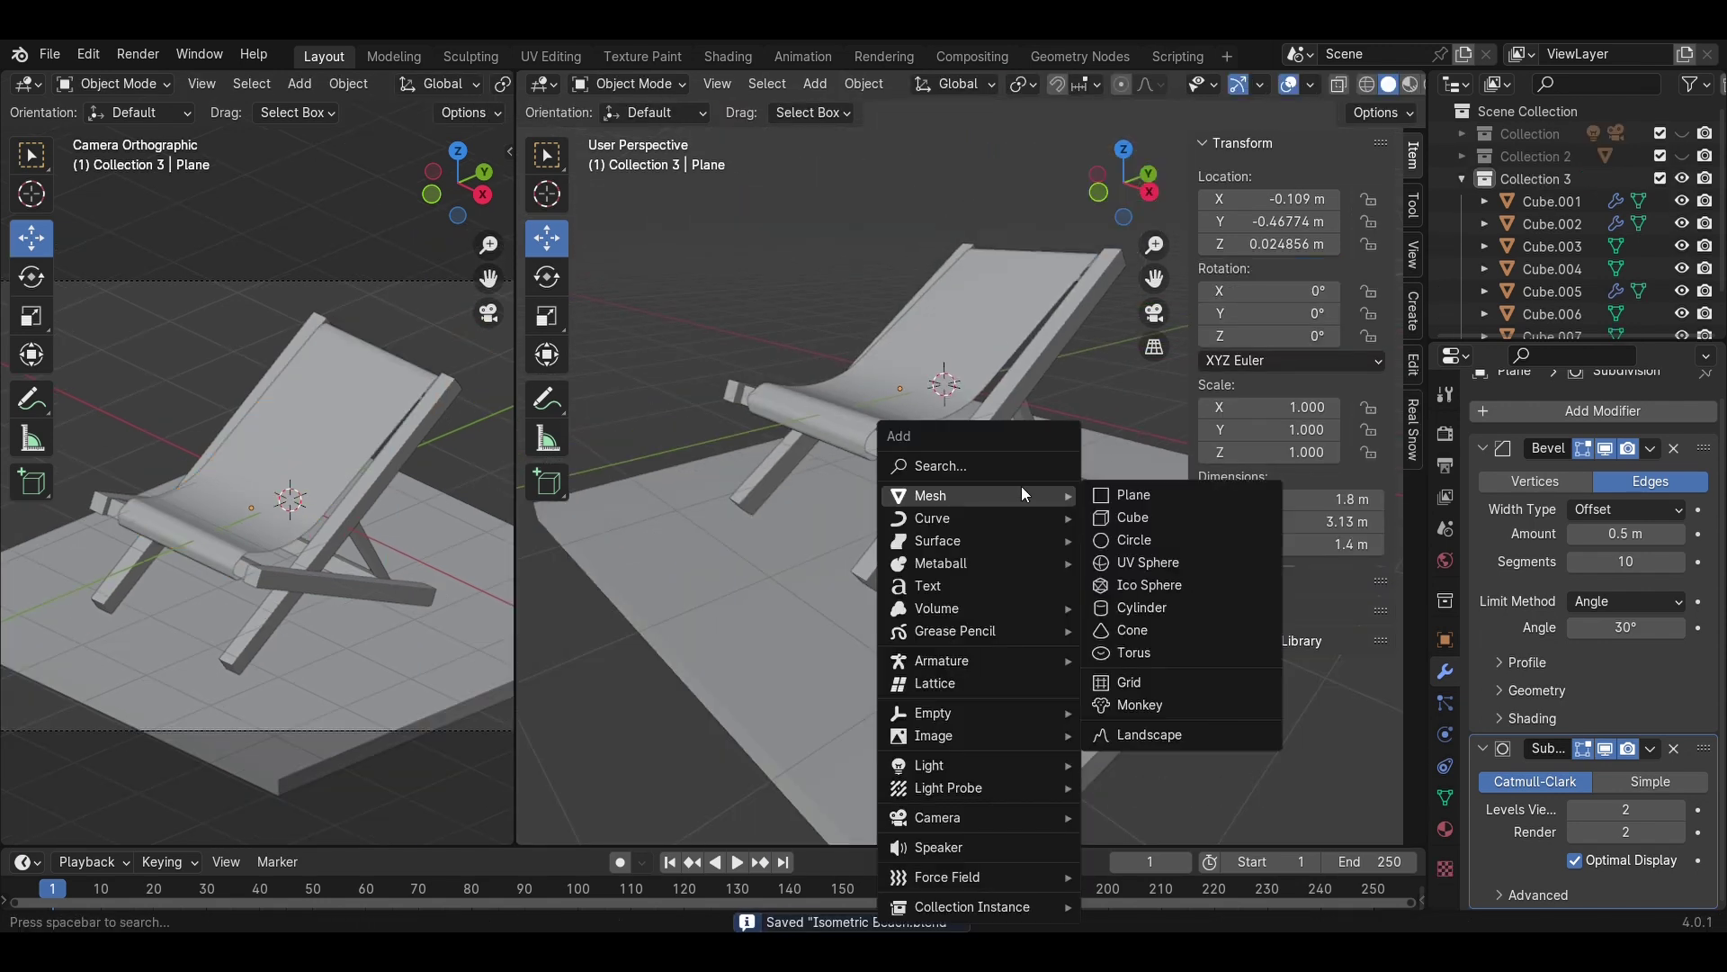
click(1157, 606)
click(546, 319)
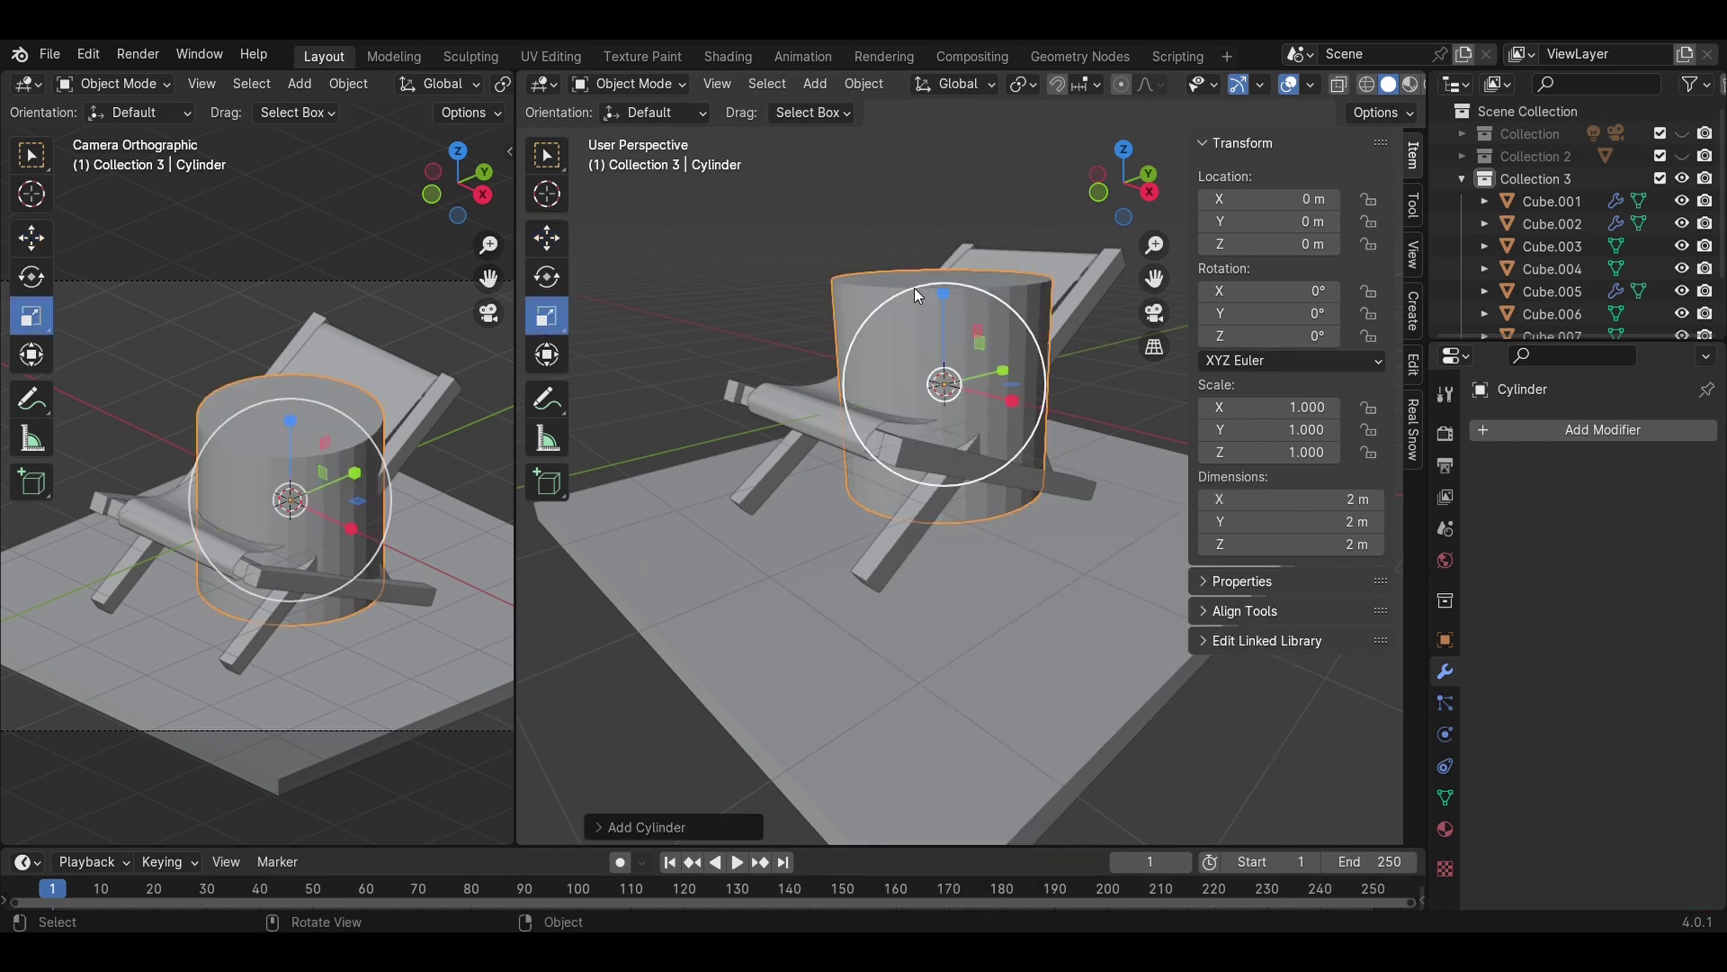
drag(941, 289, 961, 402)
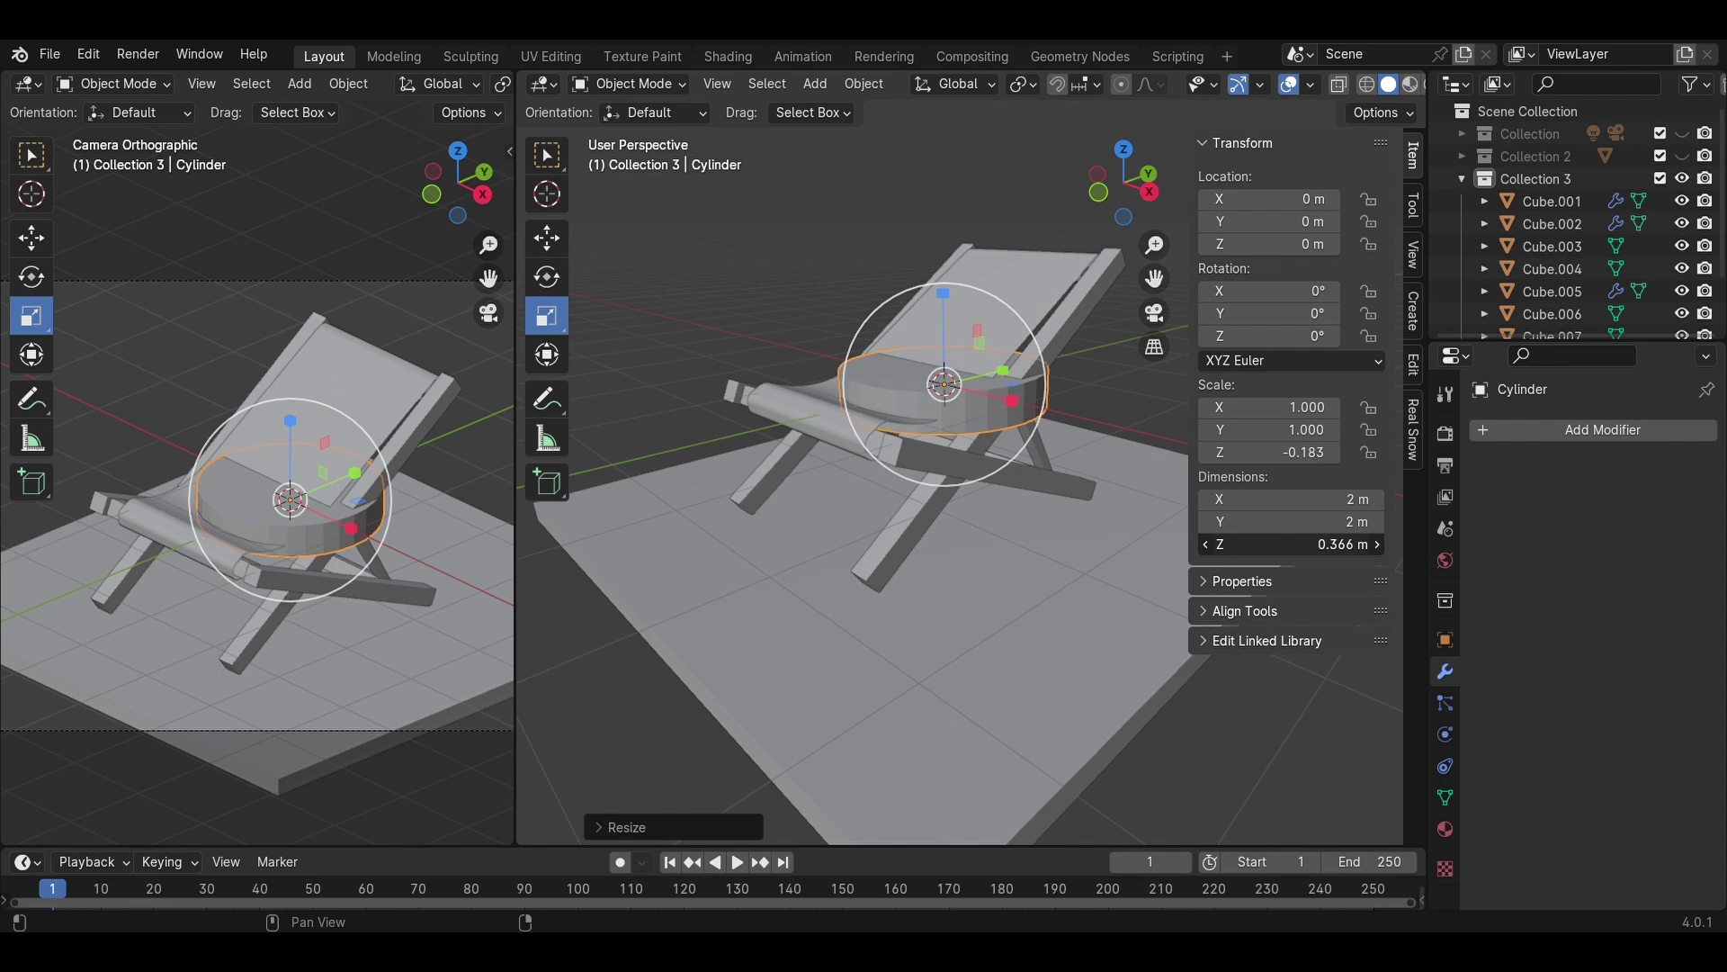
text(1)
key(Return)
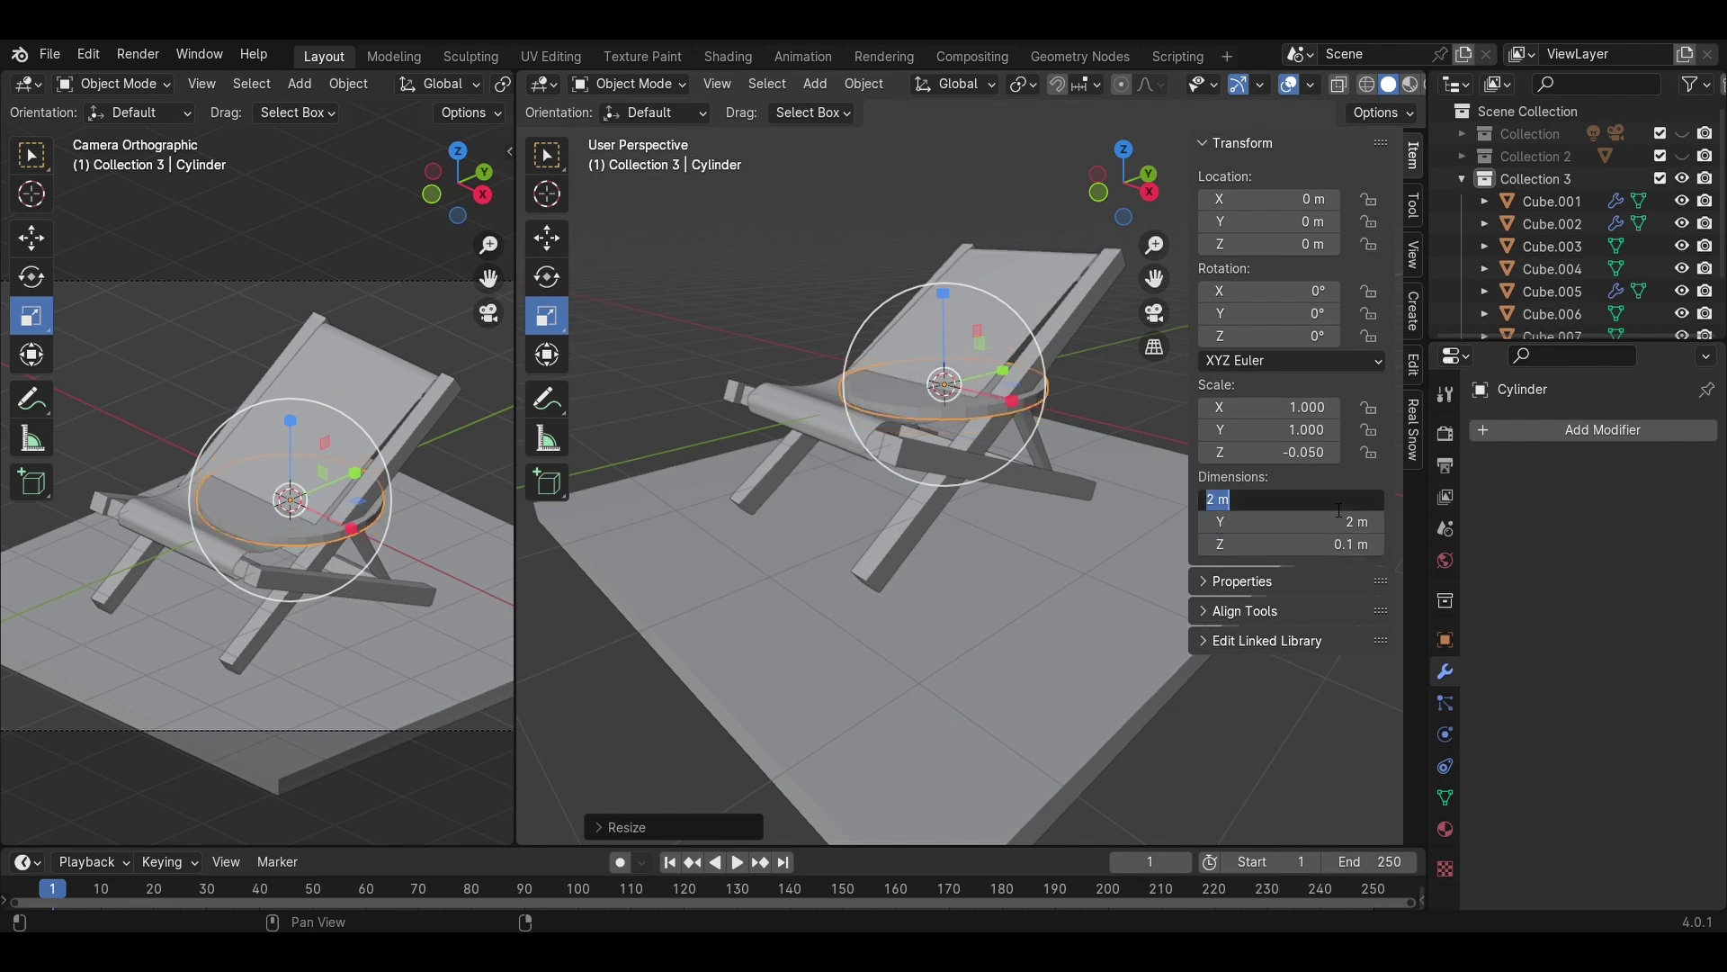
- Set the cylinder's X and Y dimensions to 1 m and its Y rotation to 90°
click(1278, 499)
text(1)
key(Return)
click(1277, 522)
text(1)
key(Return)
scroll(1129, 370, up, 3)
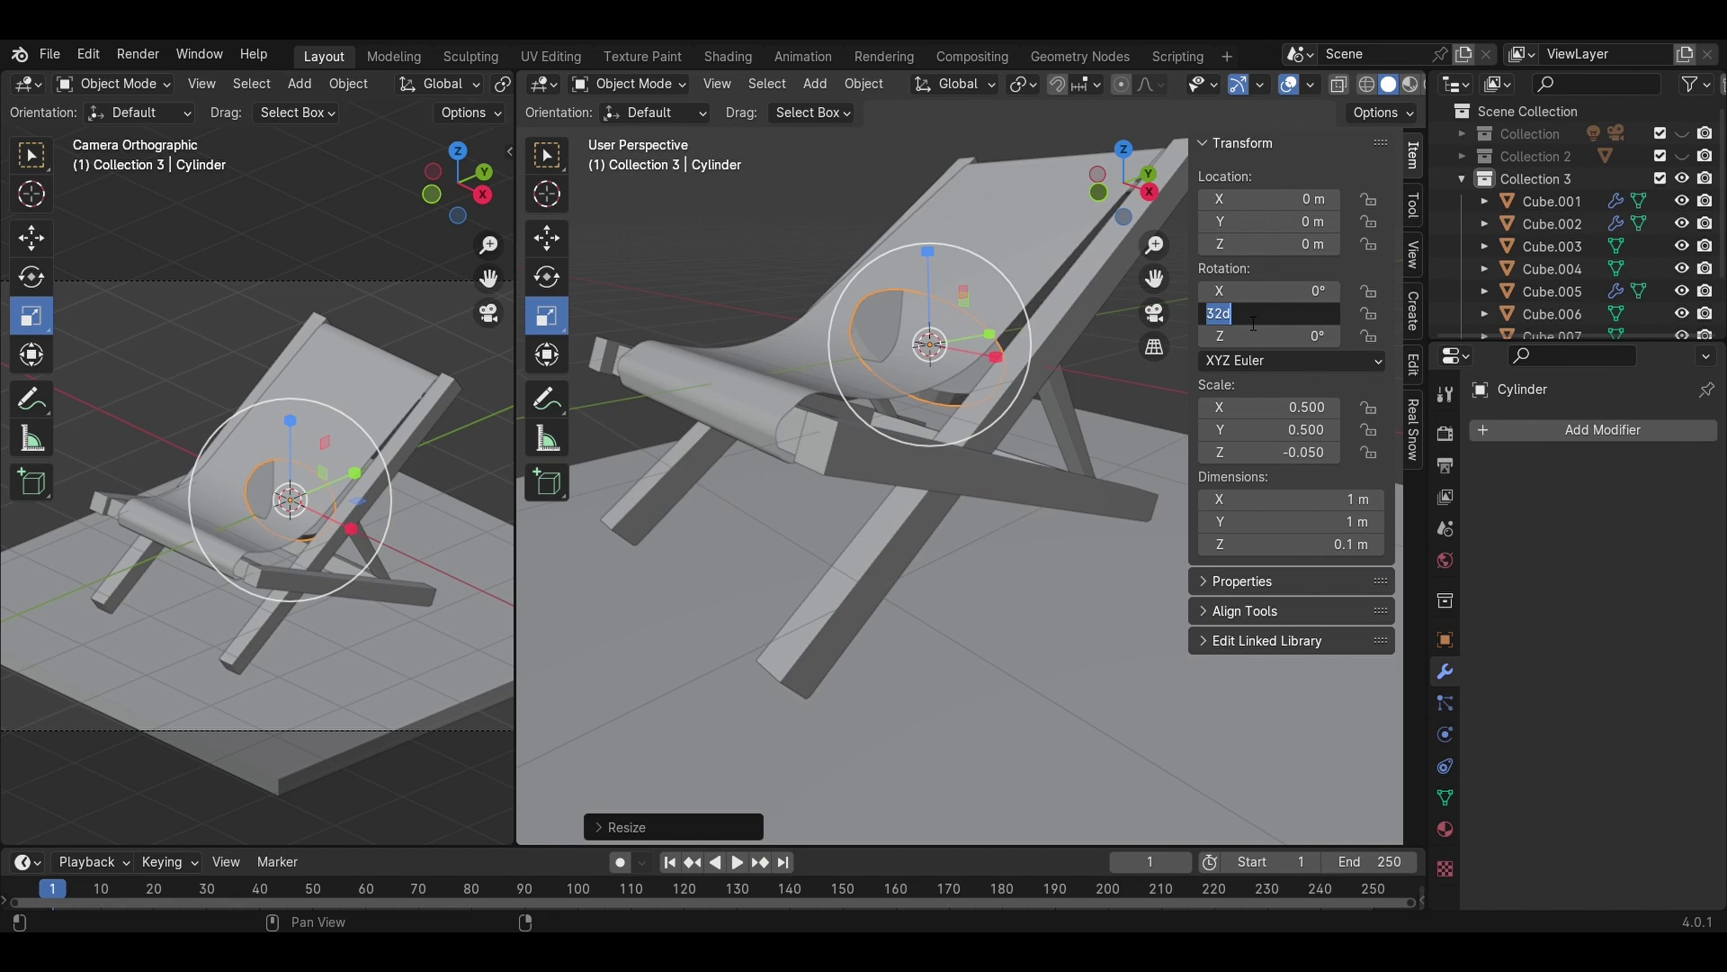
text(90)
key(Return)
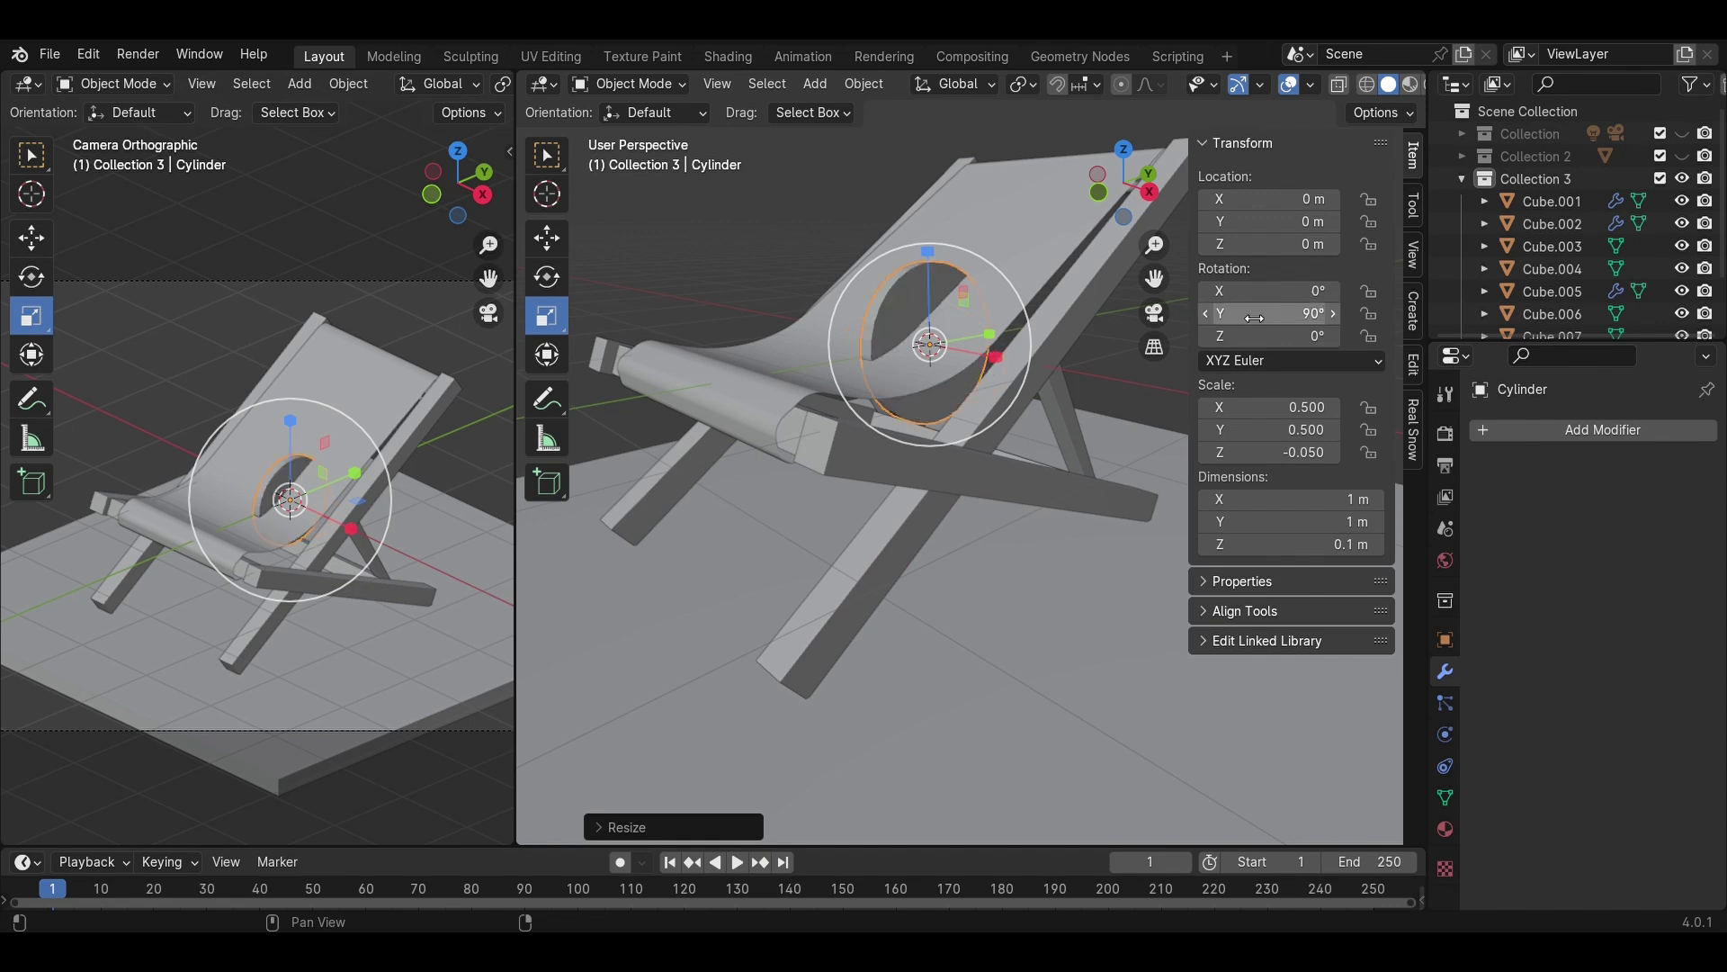
- Scale the cylinder down to about 0.19 m in diameter and move it along X to about 0.97 m
click(1148, 194)
key(s)
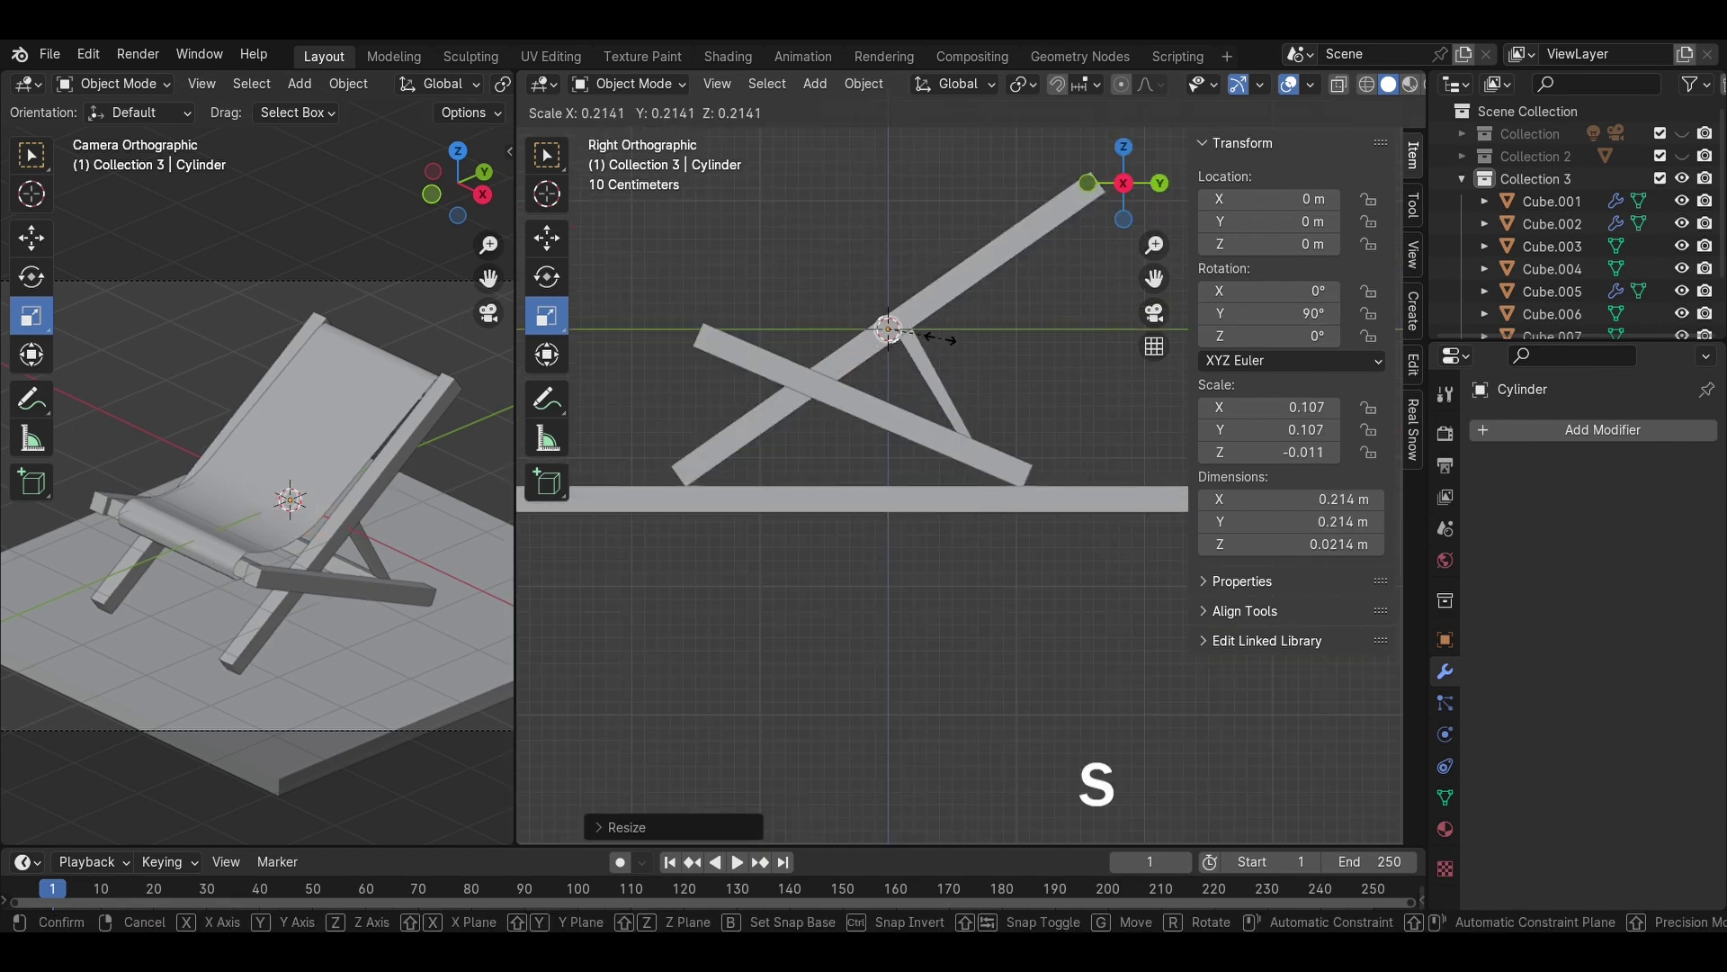
click(931, 337)
scroll(963, 337, up, 2)
click(1124, 147)
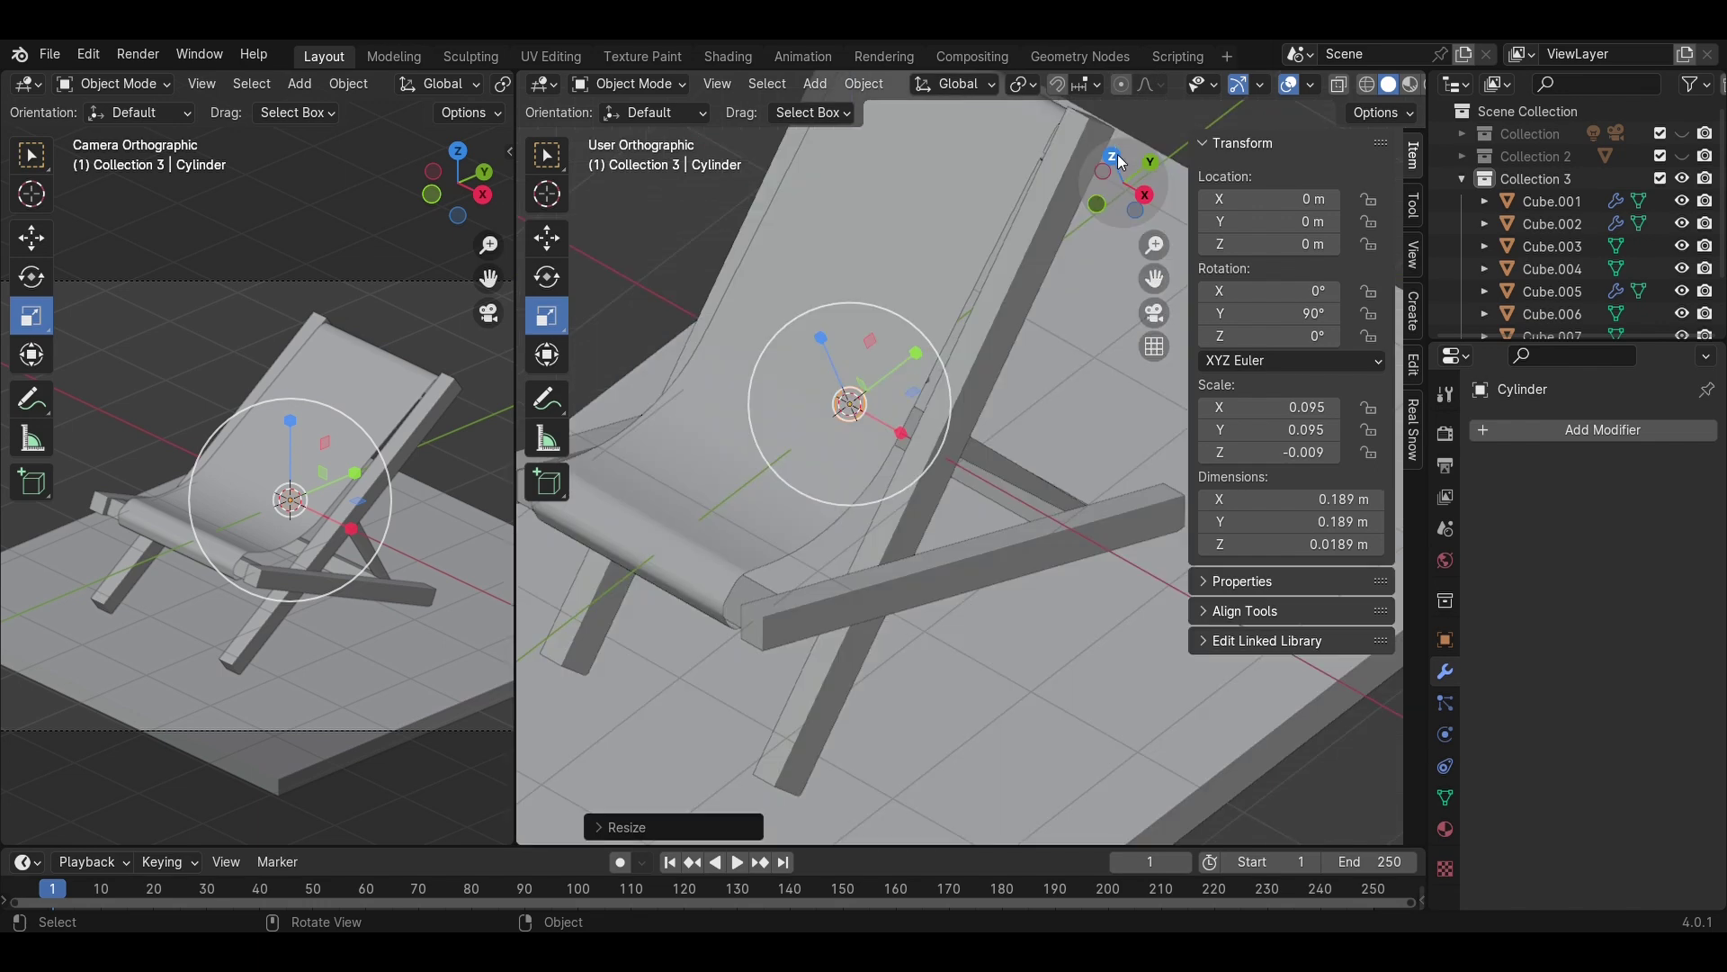
scroll(1107, 487, down, 2)
click(548, 241)
drag(1086, 545, 1229, 564)
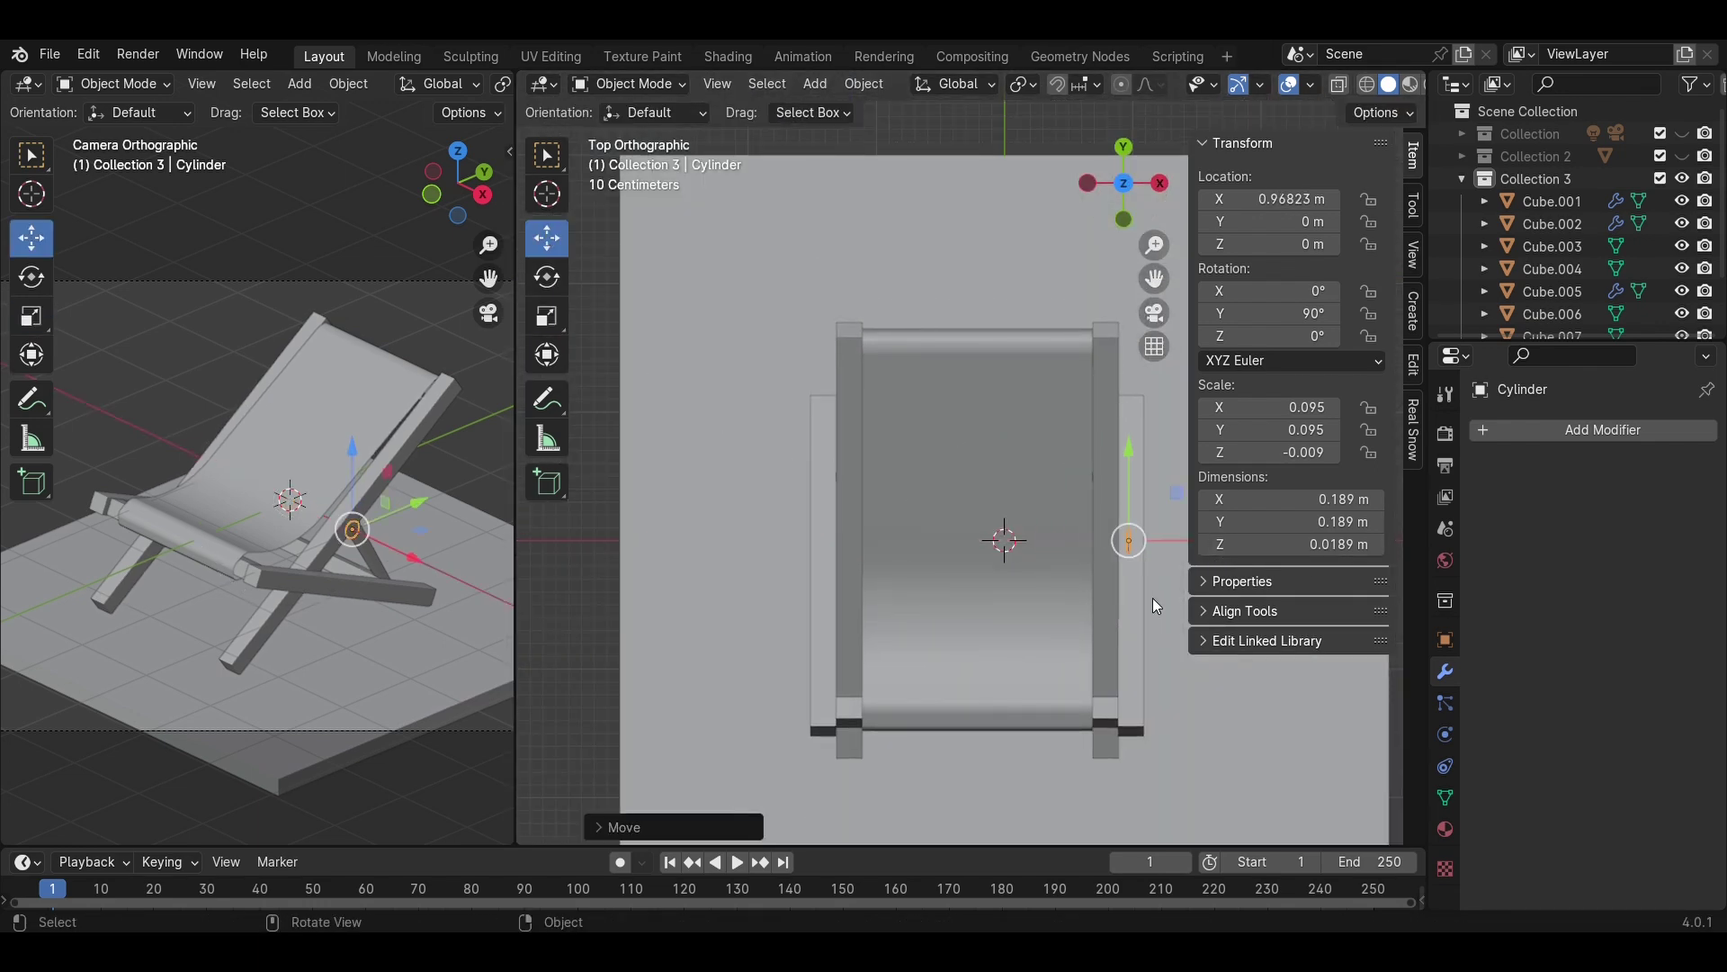
- Set the cylinder's Z dimension to 0.13 m
middle_drag(1156, 610, 901, 513)
scroll(903, 518, up, 3)
shift+middle_drag(969, 681, 1050, 415)
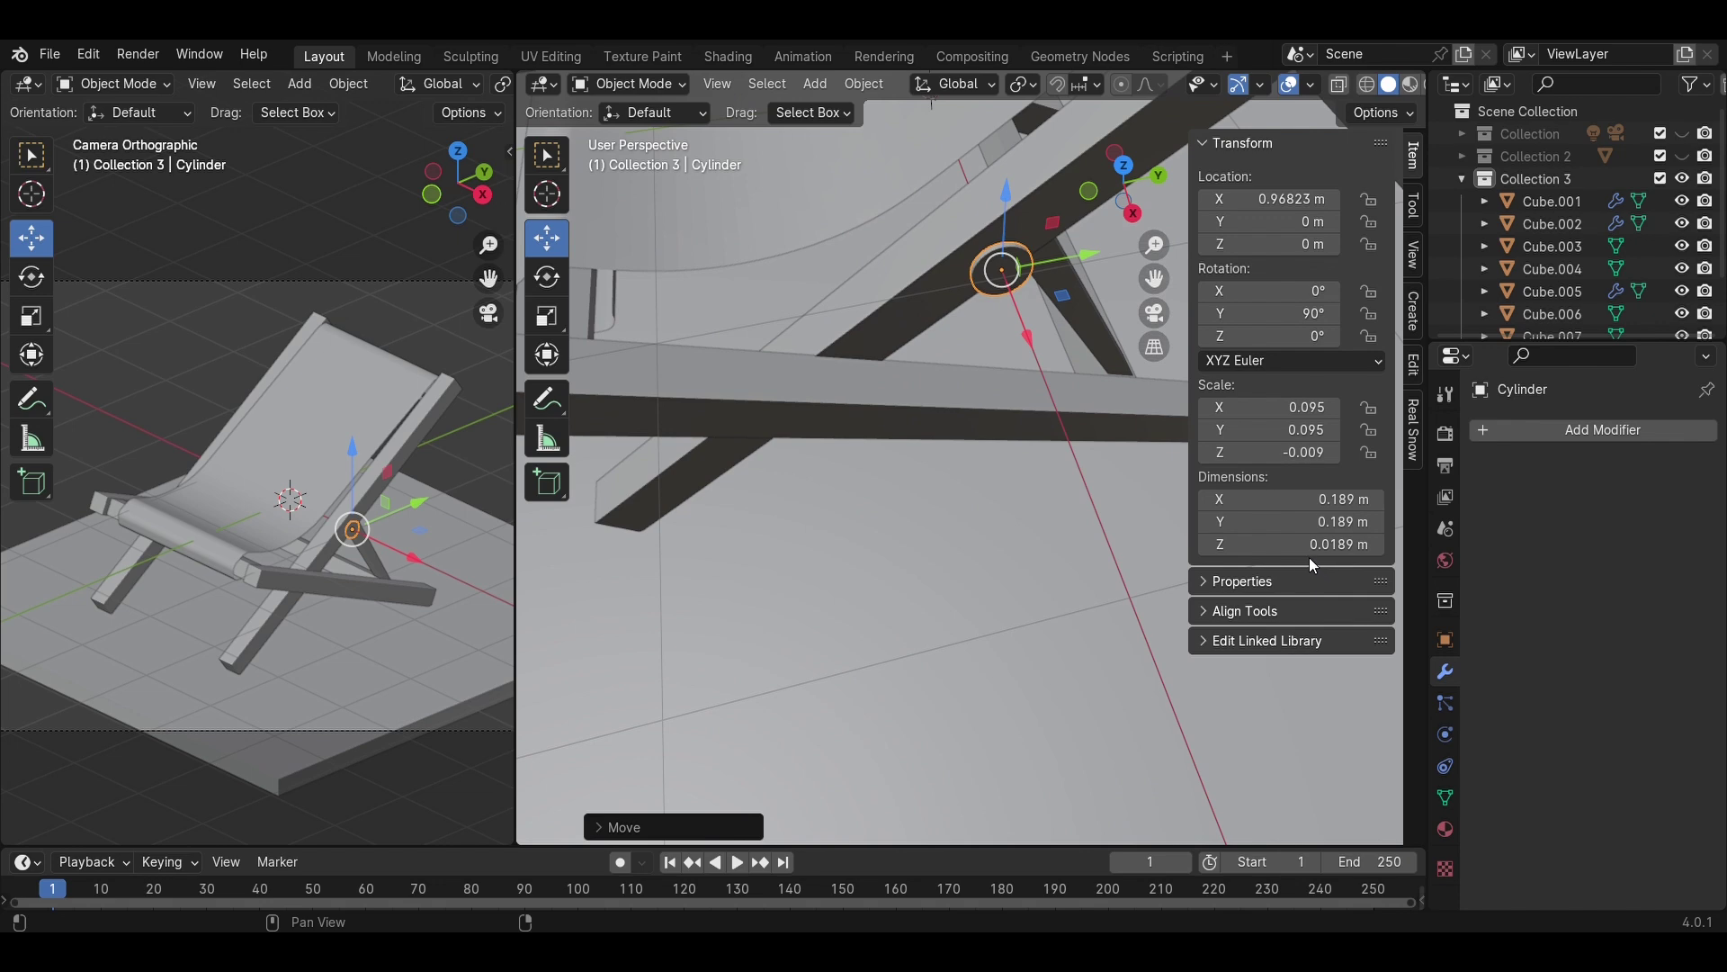
click(1377, 544)
text(0.)
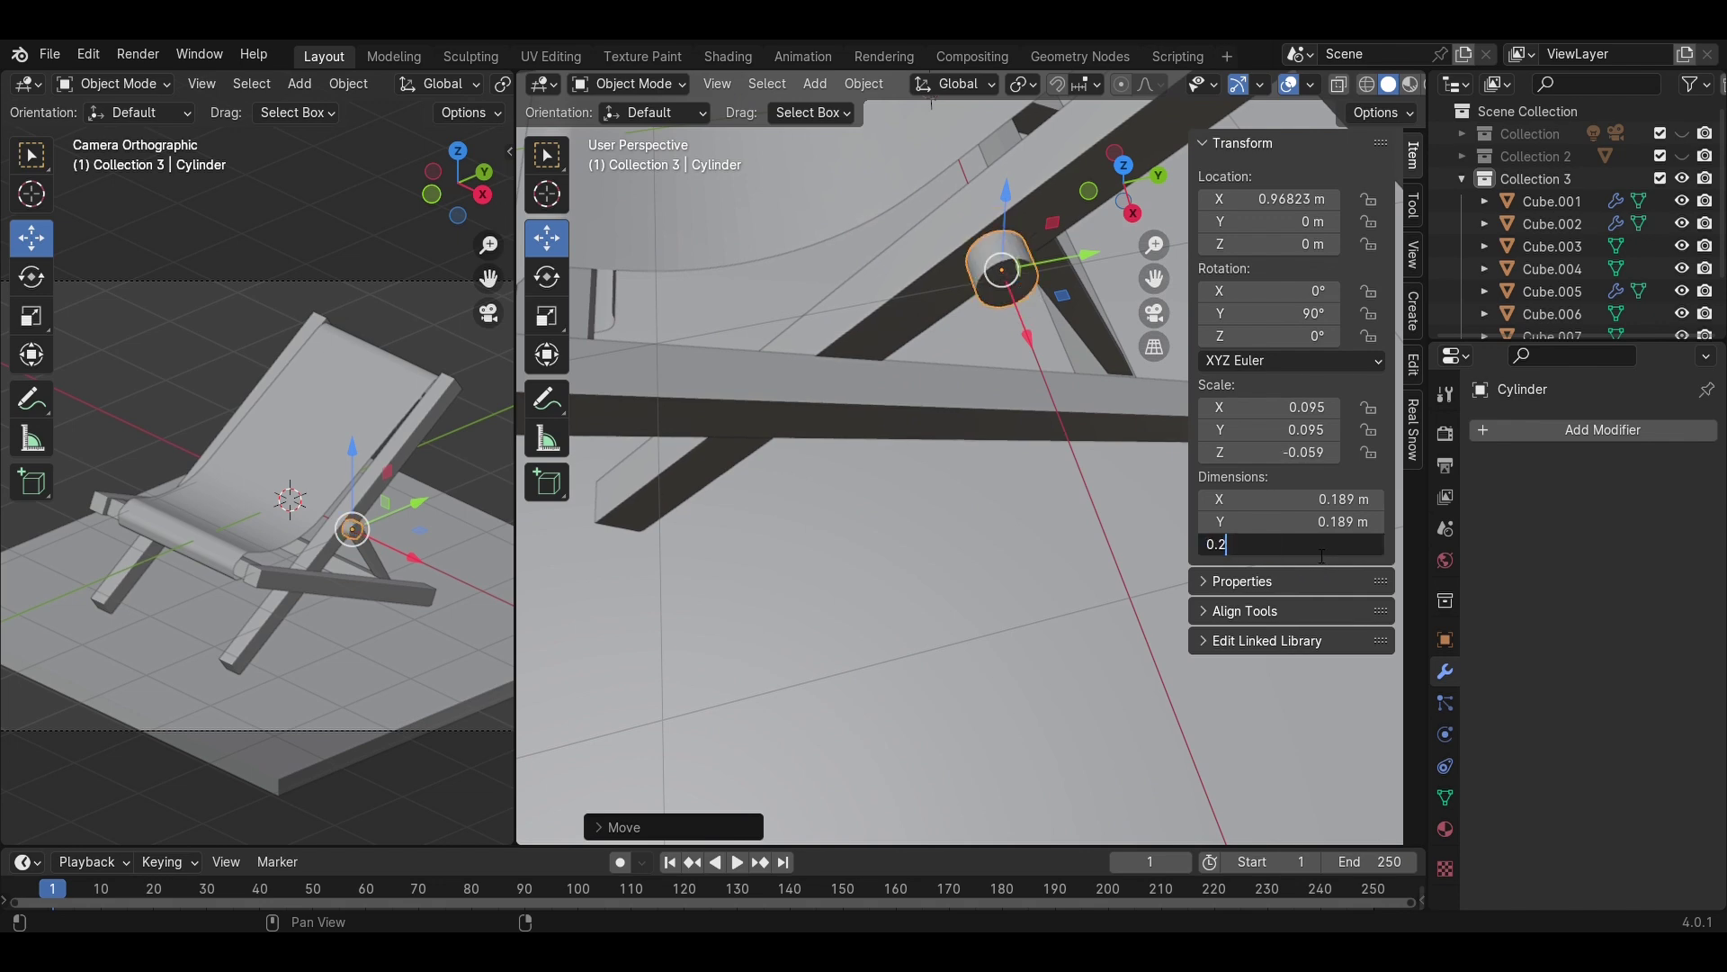
text(2)
key(Return)
click(1323, 555)
text(0.13)
key(Return)
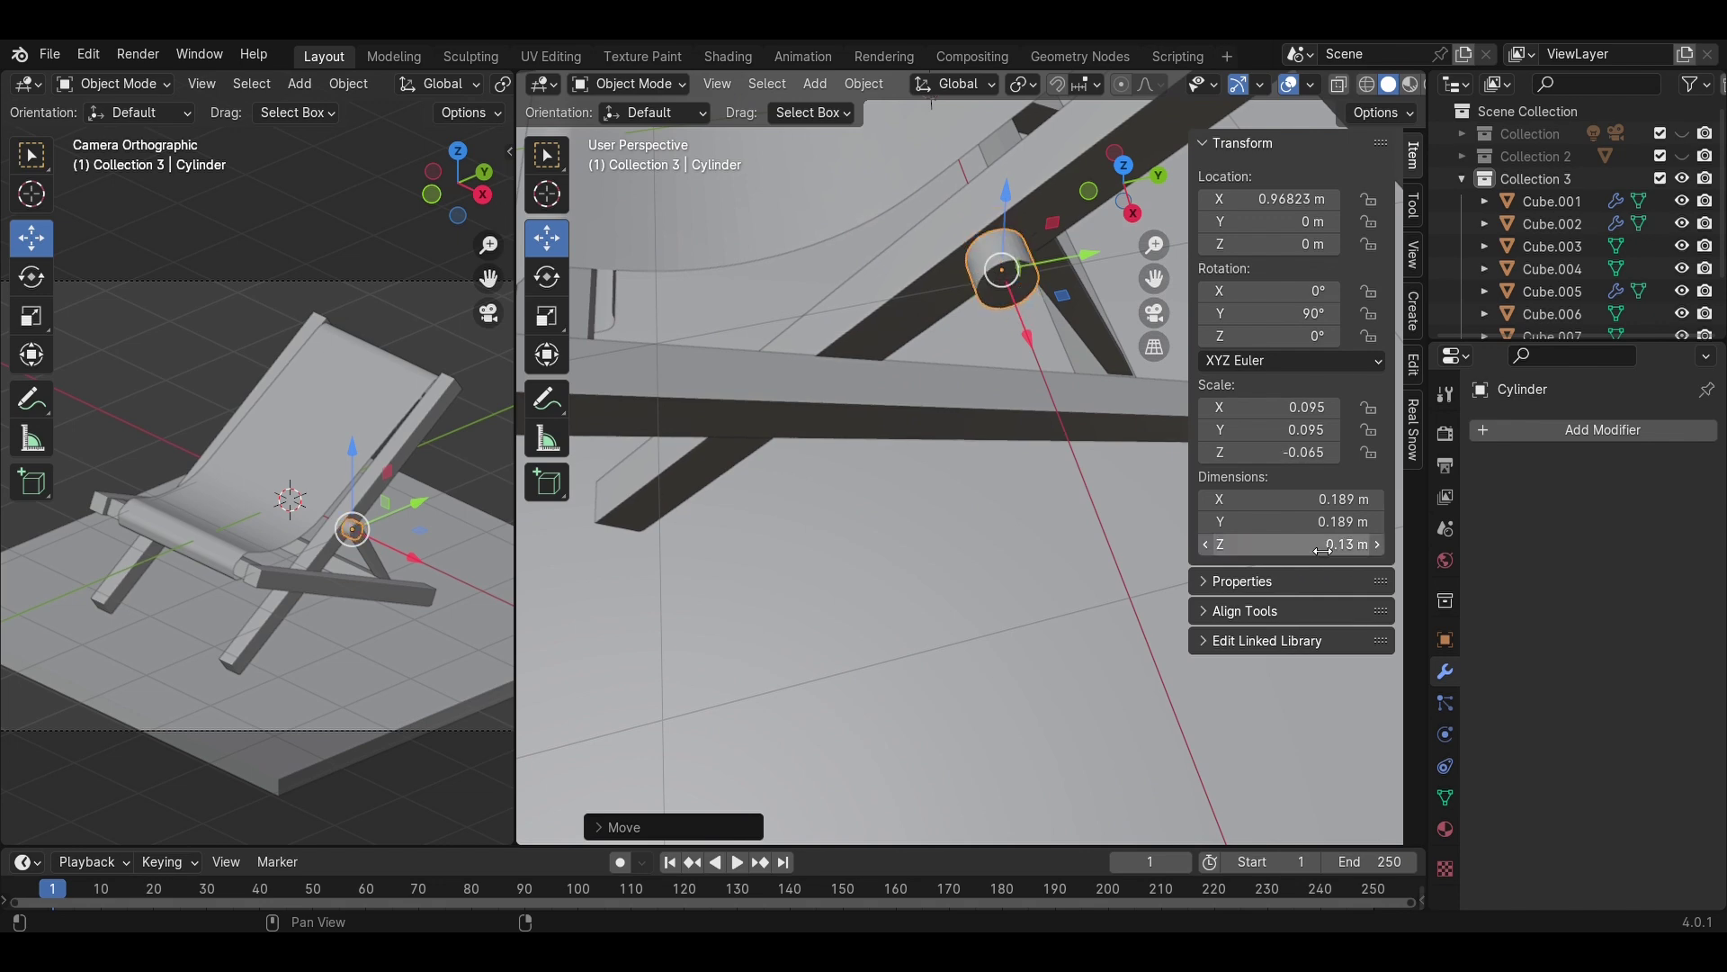
- Move the cylinder outward to about X 1.12 m and forward to about Y -1.17 m
middle_drag(736, 235, 1093, 348)
scroll(1092, 349, down, 3)
click(1122, 171)
drag(1054, 457, 1072, 487)
drag(1031, 407, 1034, 558)
click(1160, 184)
- Move the cylinder in the side view down and back onto the crossing of the chair's two frame bars
scroll(943, 412, up, 4)
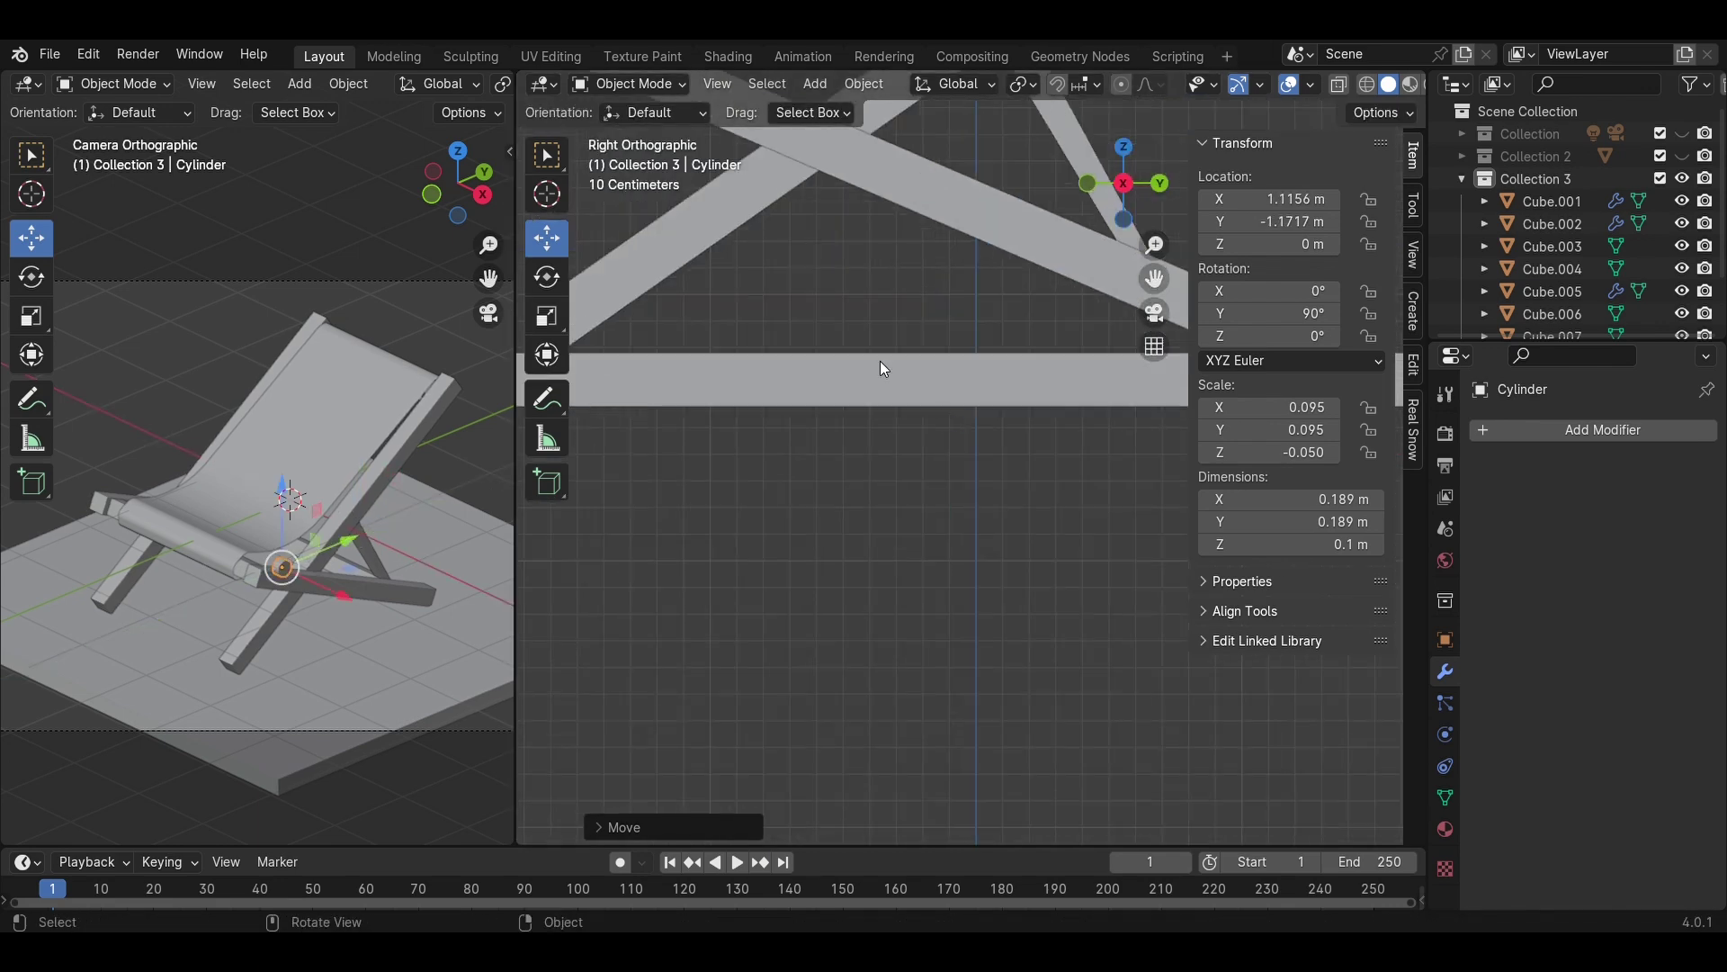
shift+middle_drag(943, 412, 1030, 727)
drag(756, 286, 758, 334)
drag(847, 389, 962, 430)
click(1035, 490)
- Reduce the cylinder's Z dimension to 0.05 m
click(1329, 549)
text(0.08)
key(Return)
scroll(979, 495, up, 4)
click(1279, 558)
text(0.05)
key(Return)
- Scale the cylinder to about 0.155 m in diameter and nudge it in Y and Z towards the centre of the bar crossing
middle_drag(1159, 522, 1105, 500)
key(s)
click(1064, 501)
click(1137, 188)
drag(830, 439, 854, 441)
drag(803, 376, 806, 384)
- Move the cylinder inward along X to about 1.09 m so it sits against the outer bar's face
scroll(810, 387, down, 2)
click(1124, 148)
shift+middle_drag(1102, 456, 918, 430)
scroll(917, 430, up, 3)
drag(1132, 616, 1111, 615)
middle_drag(1105, 612, 905, 425)
scroll(909, 422, down, 1)
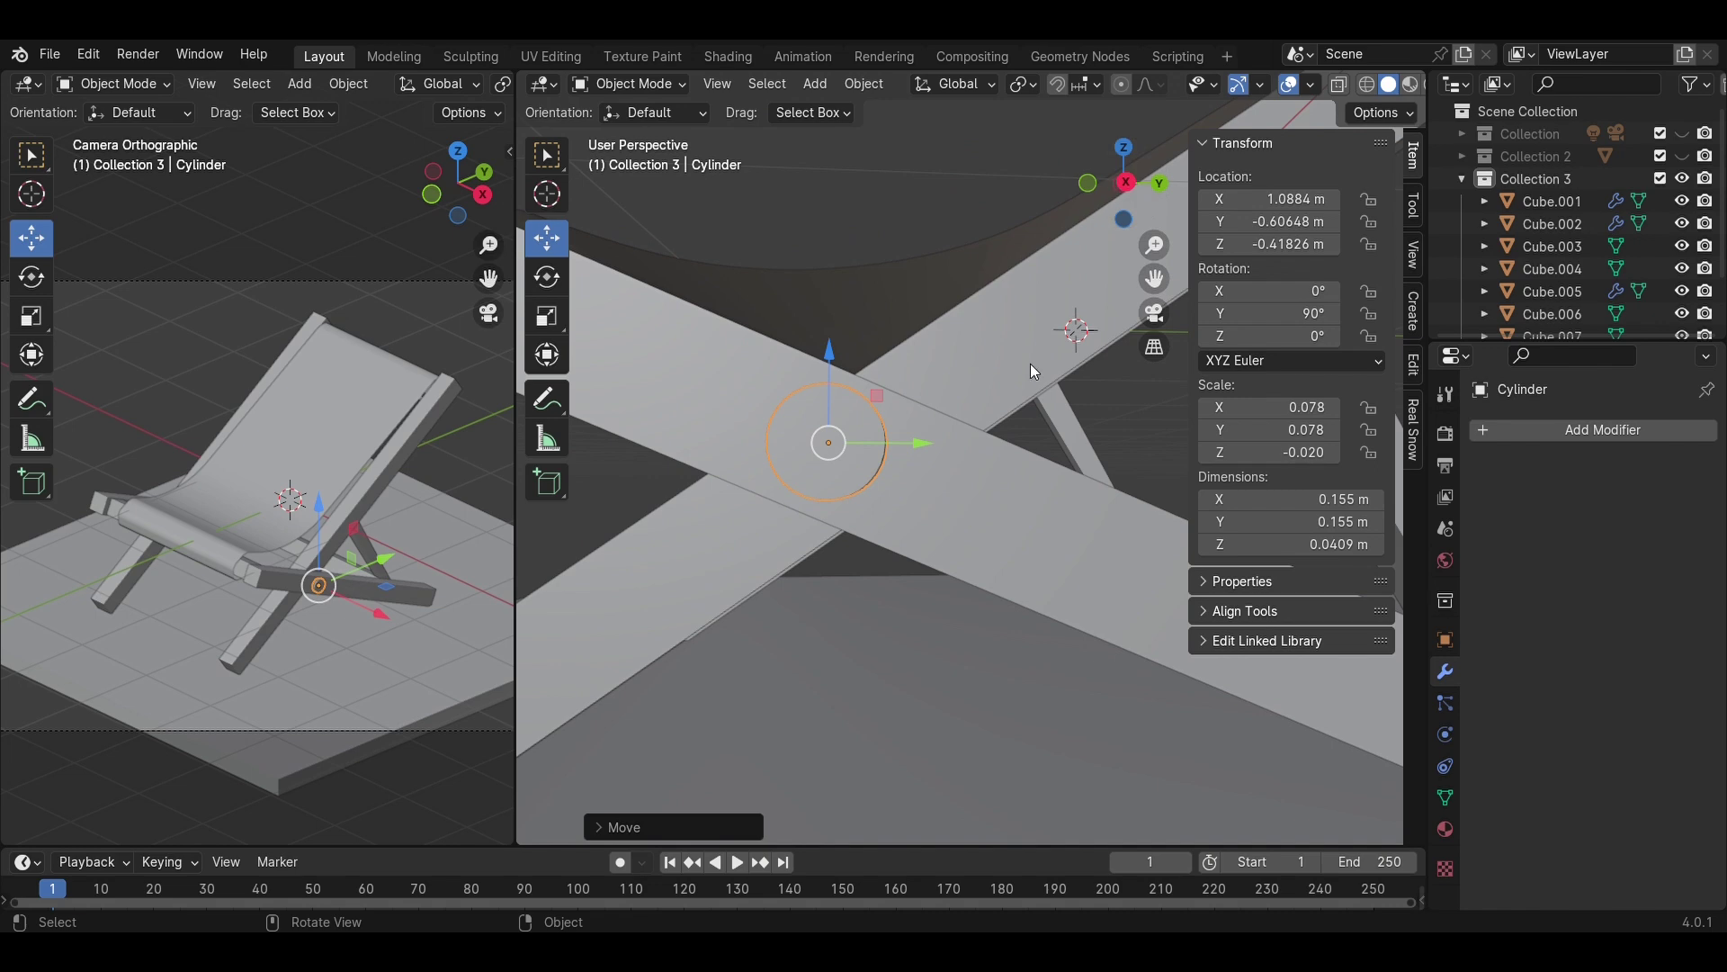
- Shift the cylinder along Y to about -0.602 m to centre it on the bar crossing
key(KP_3)
key(g)
key(y)
click(927, 457)
click(851, 371)
- Add a Bevel modifier to the cylinder with an amount of 0.5 m and 10 segments
click(1591, 429)
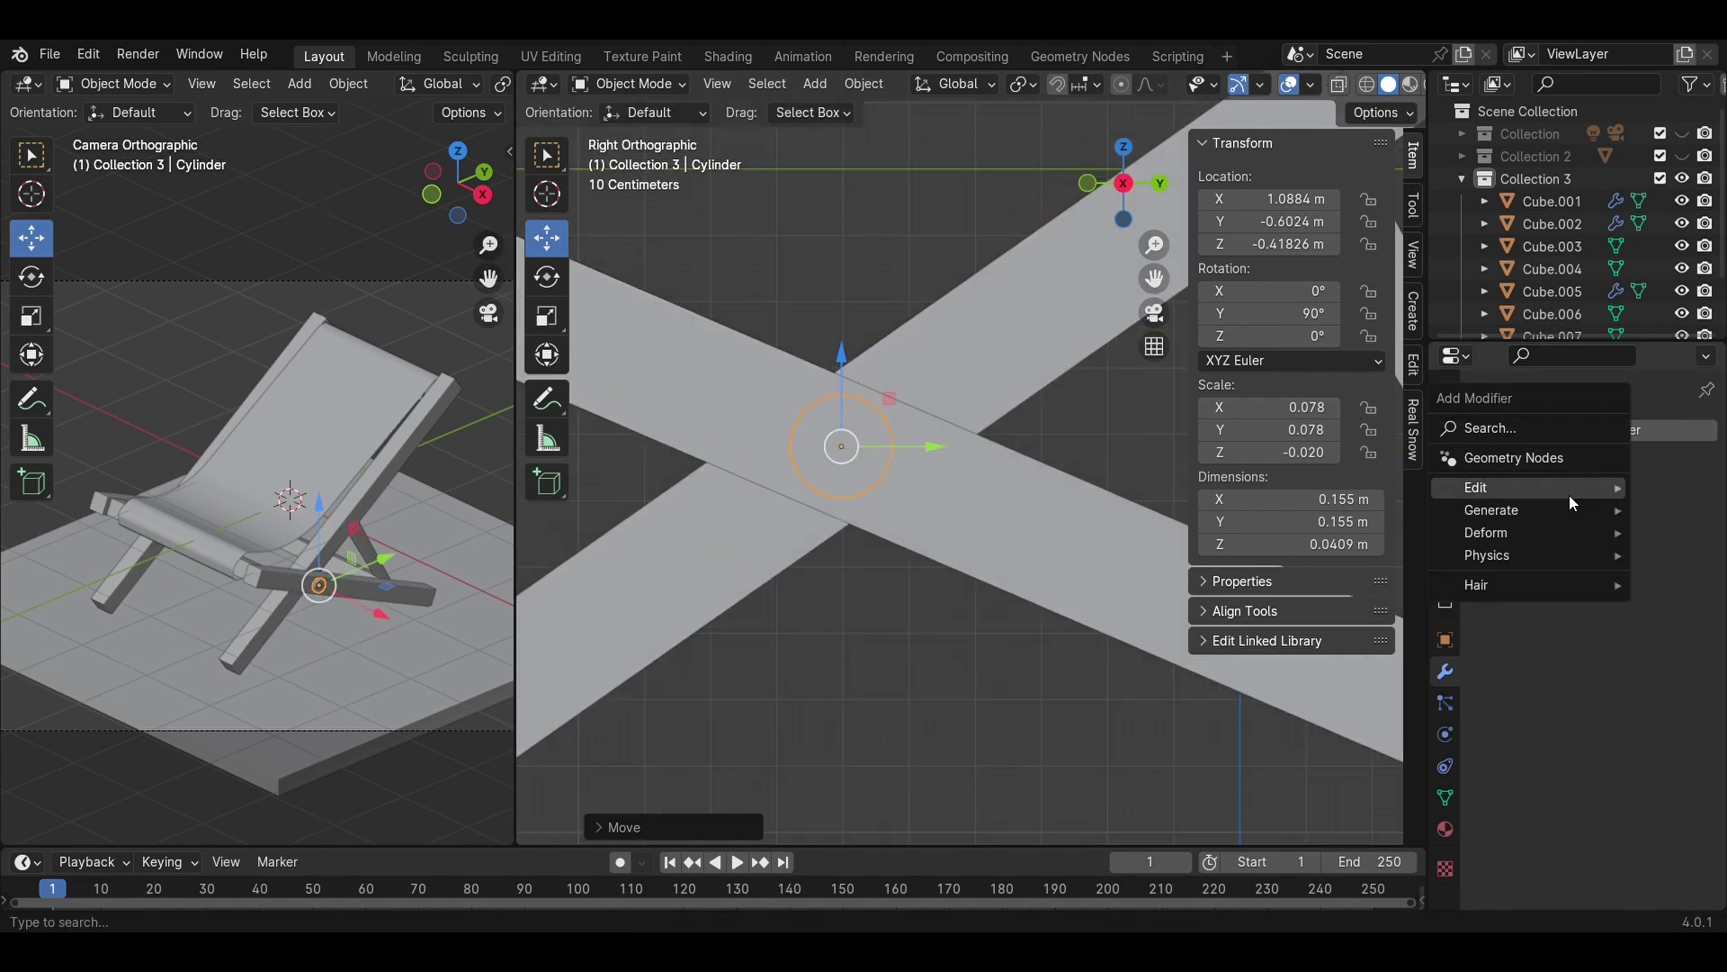
mouse_move(1567, 507)
click(1318, 154)
click(1626, 552)
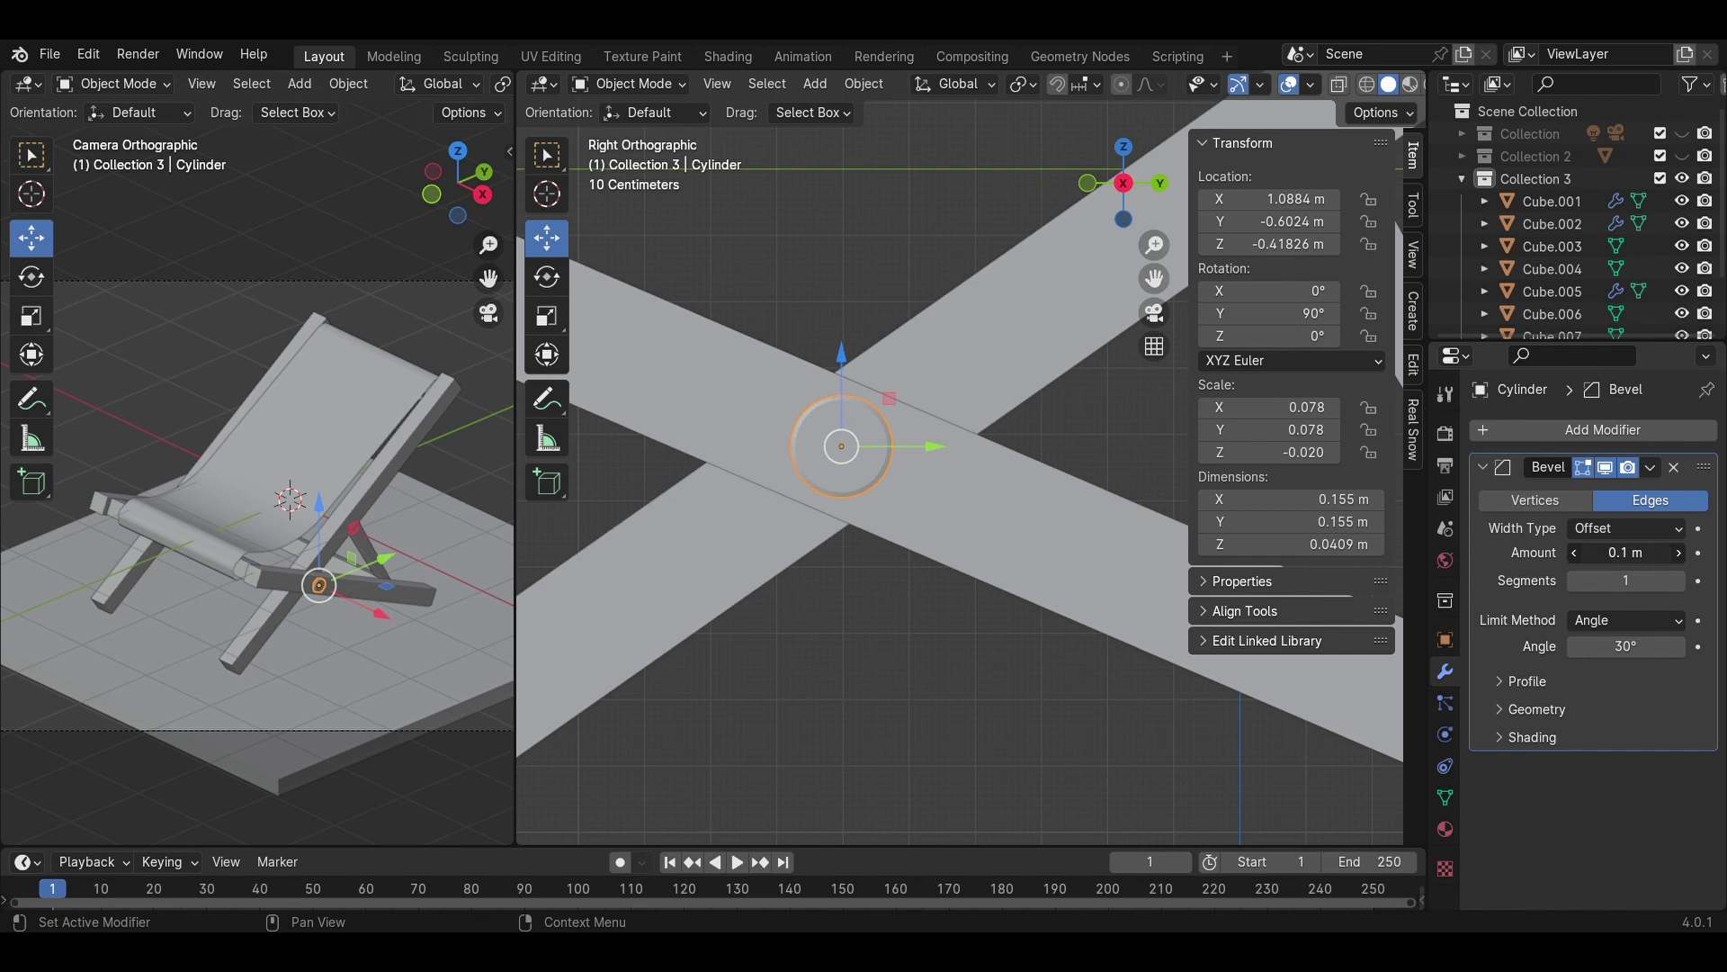
text(0.5)
key(Return)
click(1626, 580)
text(10)
key(Return)
middle_drag(817, 574, 1035, 332)
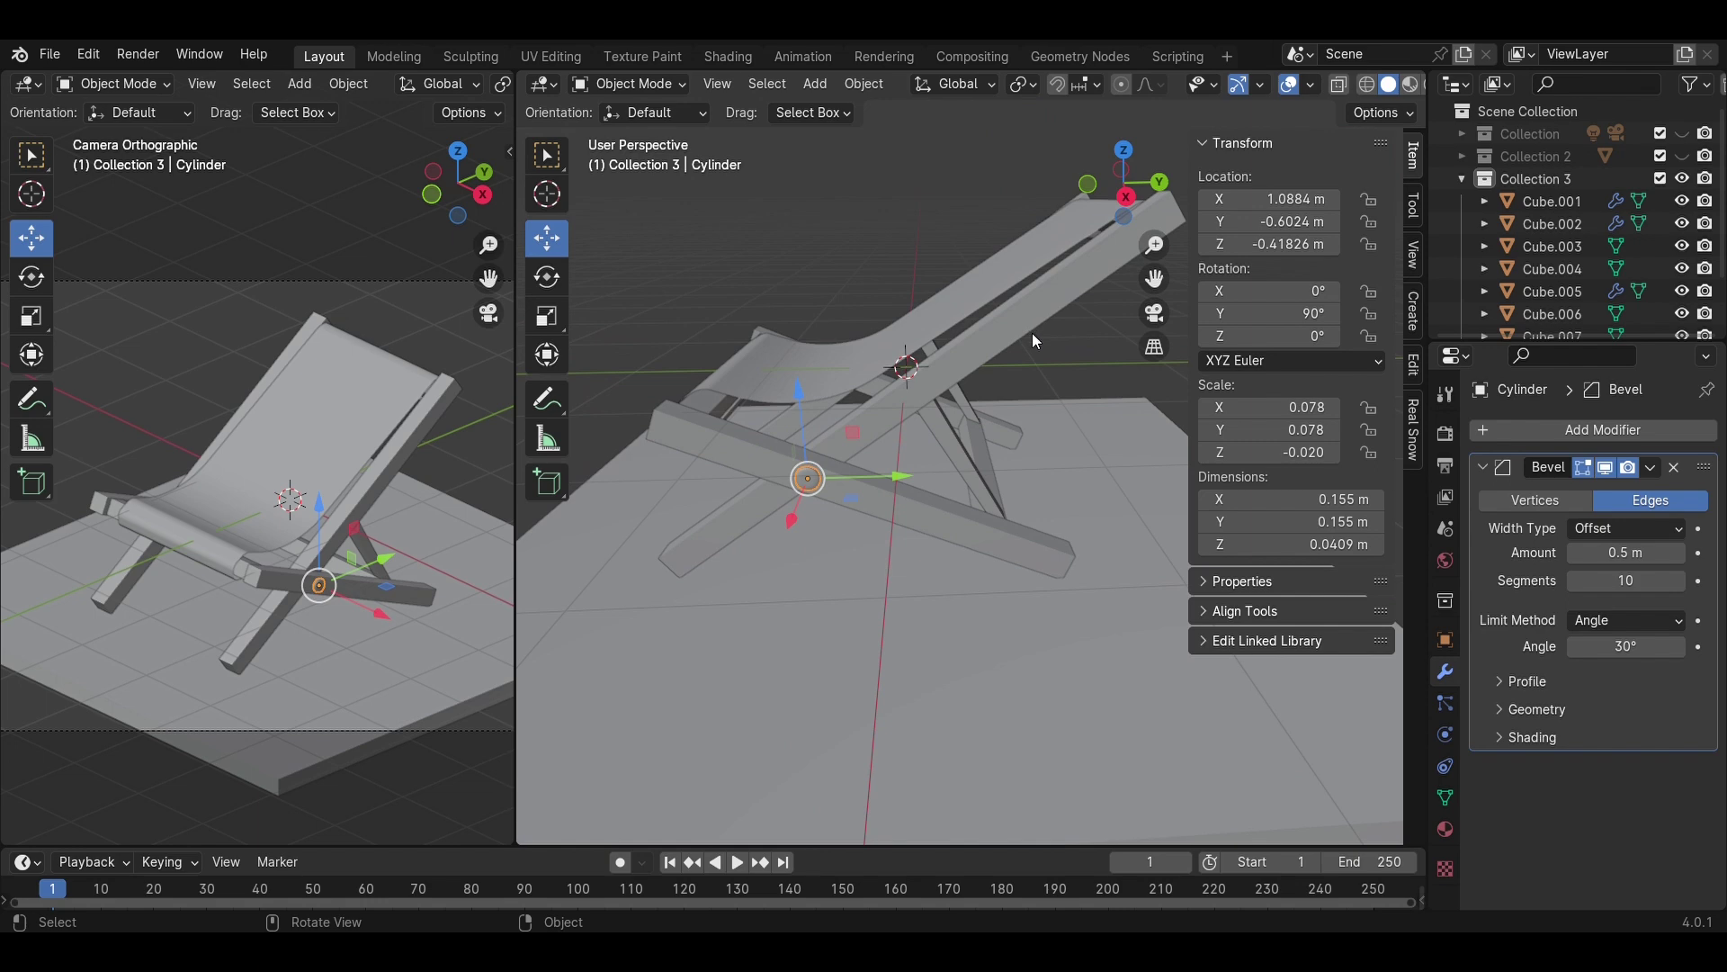
- Duplicate the cylinder in the side view and place the copy where the rear brace meets the backrest bar
click(1123, 193)
scroll(1036, 430, up, 1)
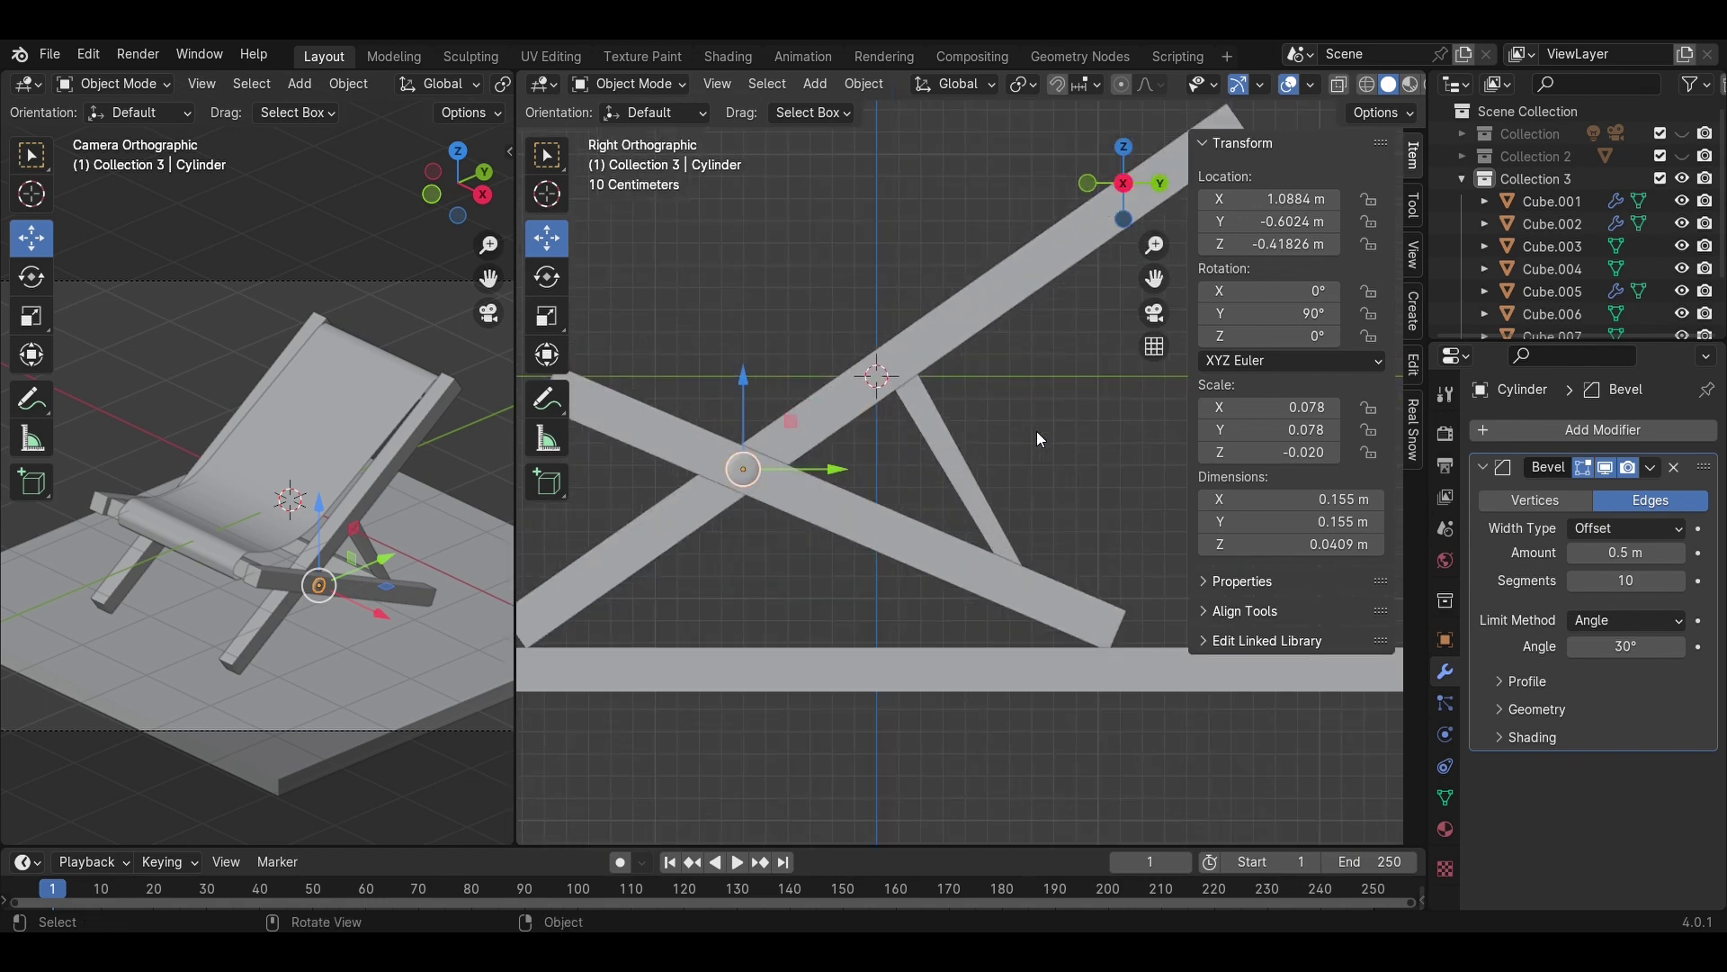
key(shift+d)
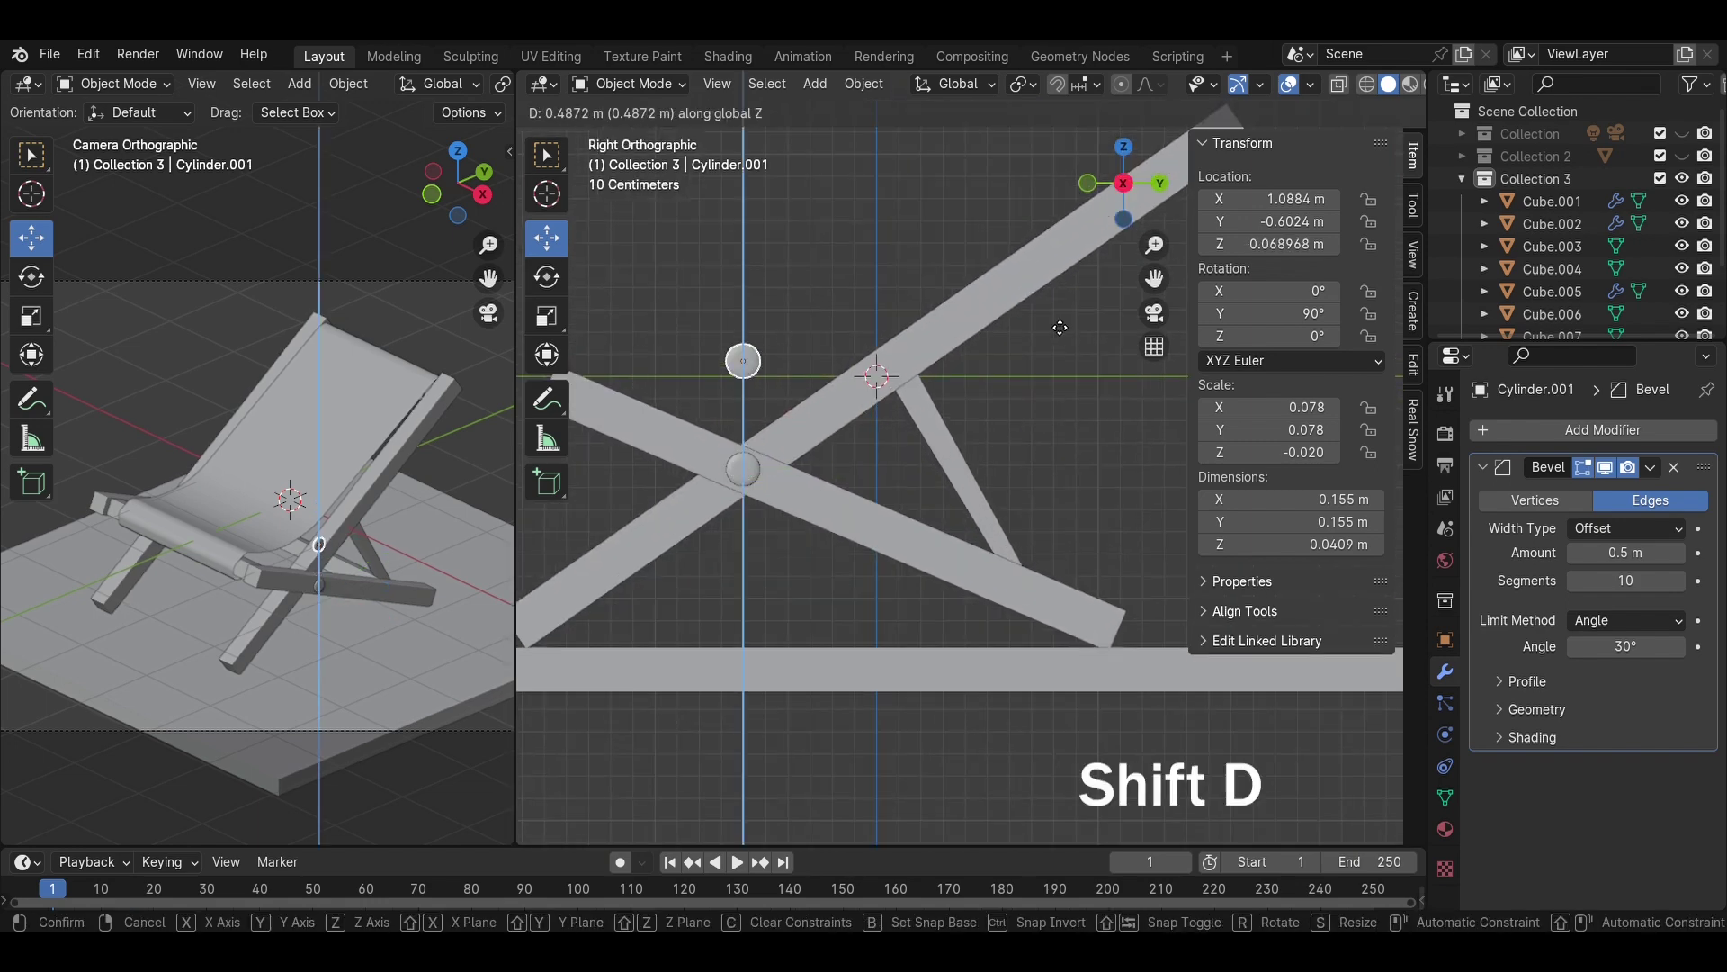
key(y)
click(989, 383)
key(g)
click(998, 380)
- Scale the duplicated cylinder to about 0.13 m in diameter and lower it to about Z 0.06 m
key(s)
click(1019, 381)
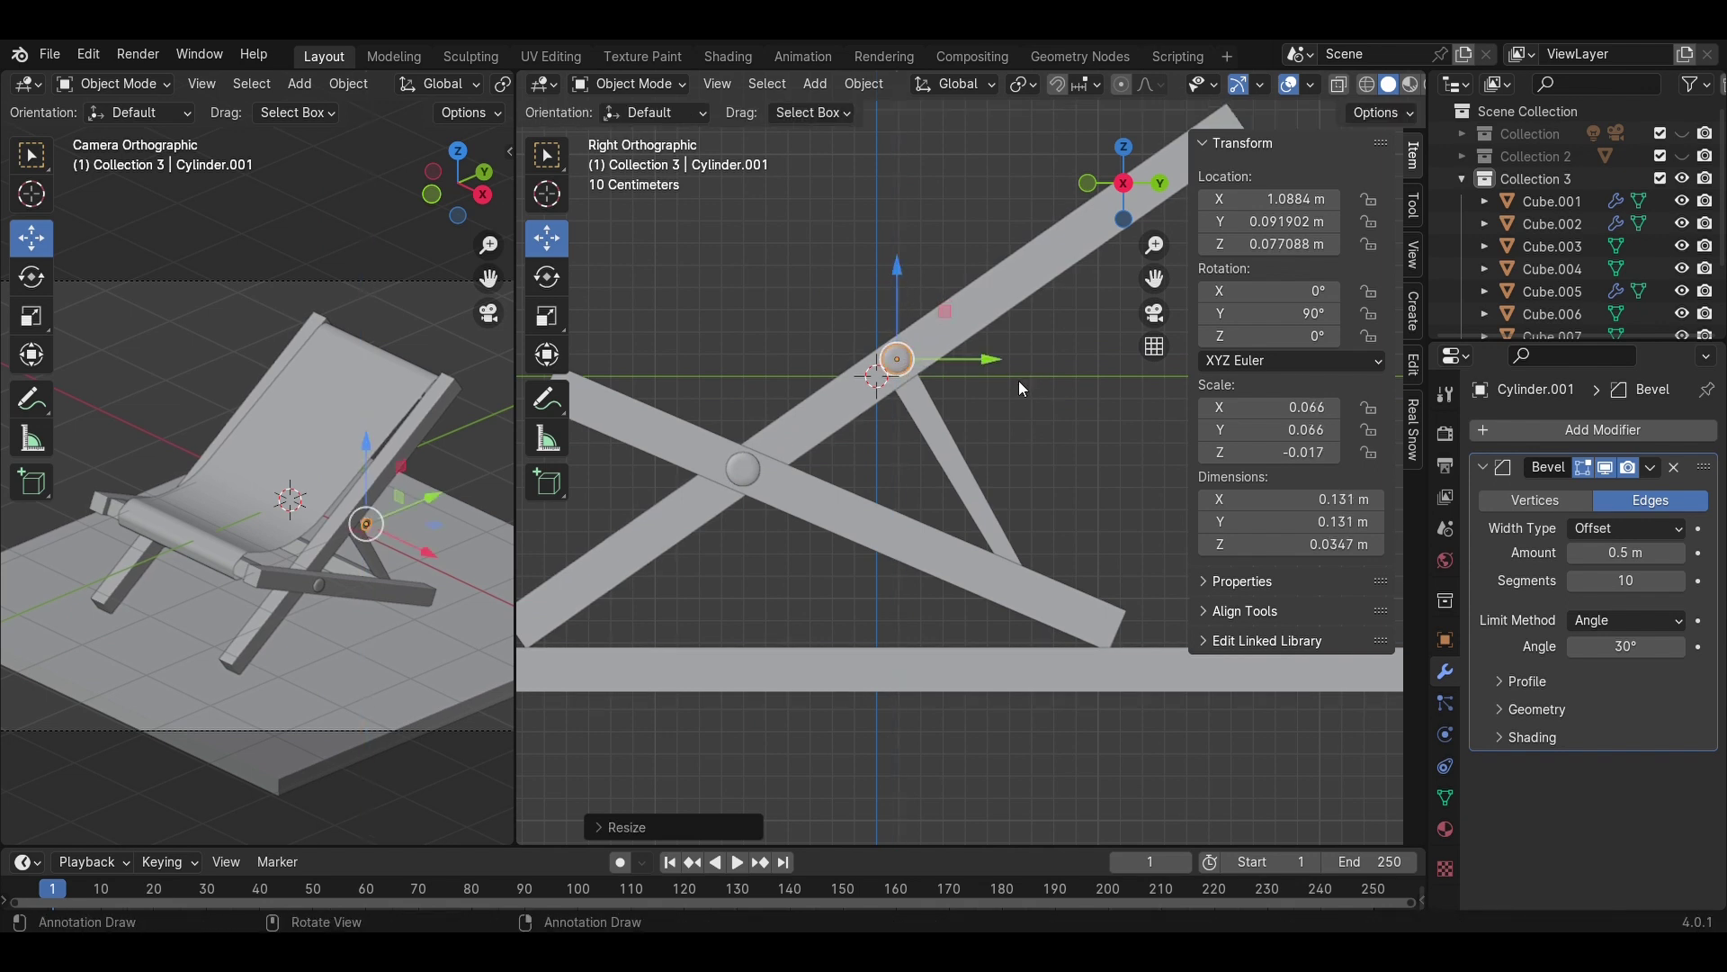
scroll(921, 304, up, 2)
key(g)
key(z)
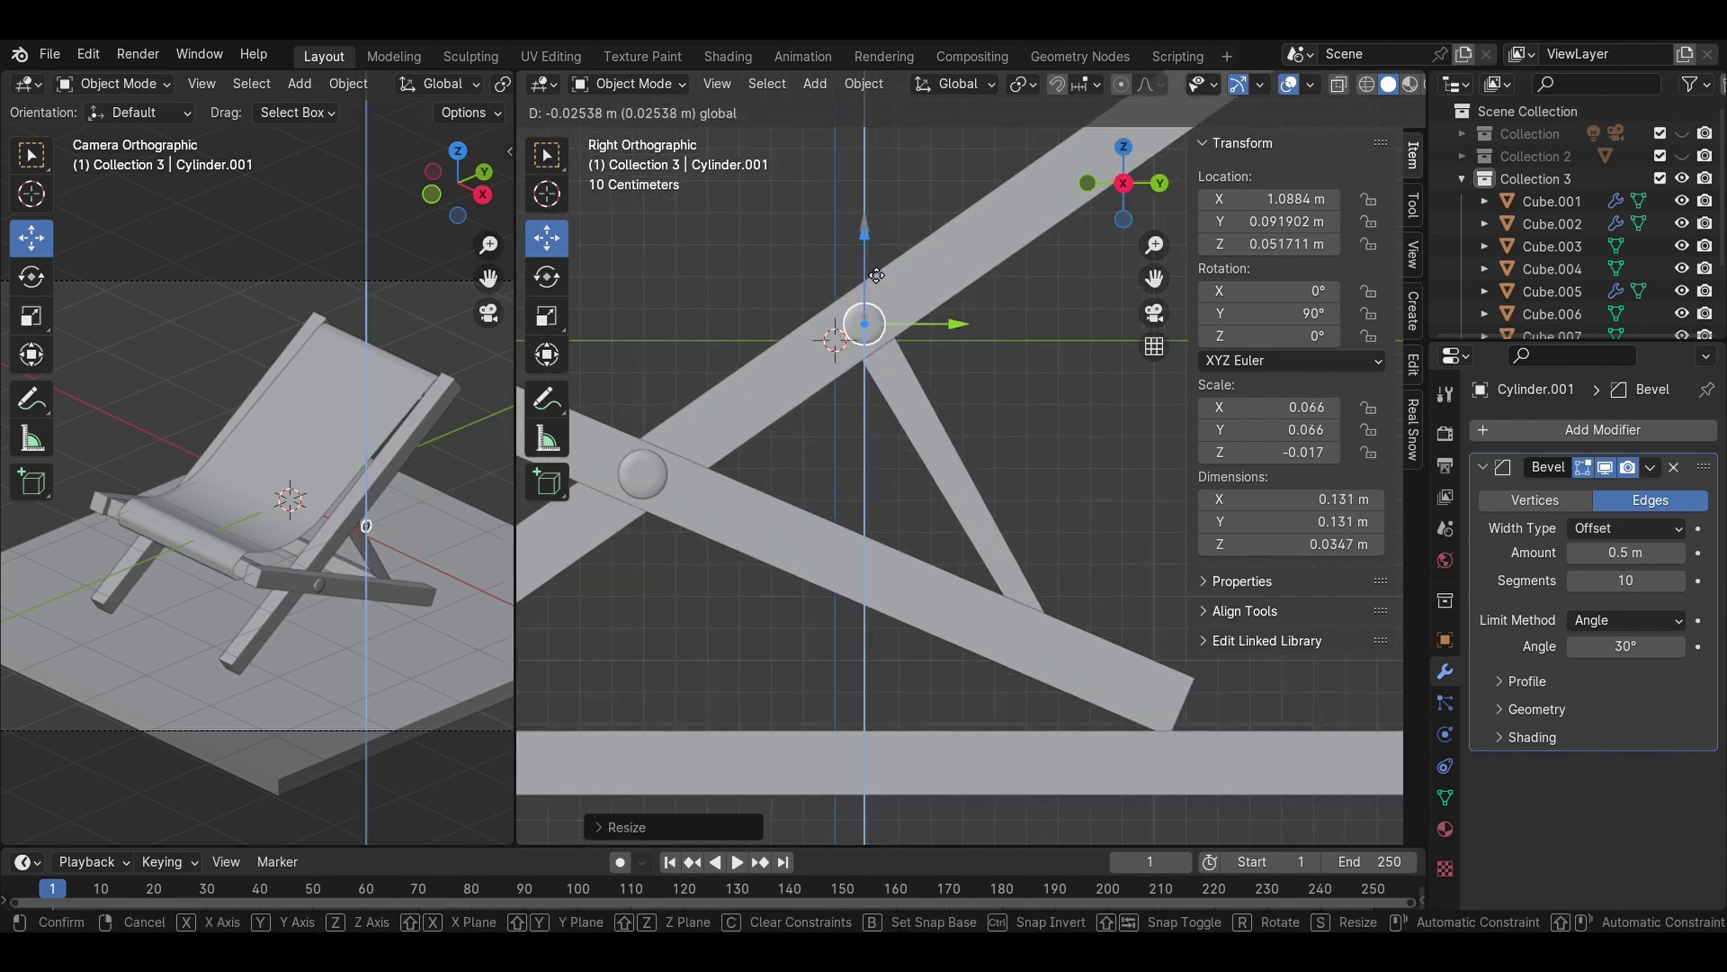
click(877, 274)
- Move the duplicated cylinder inward along X to about 0.894 m against the backrest bar, then save the file
click(1087, 186)
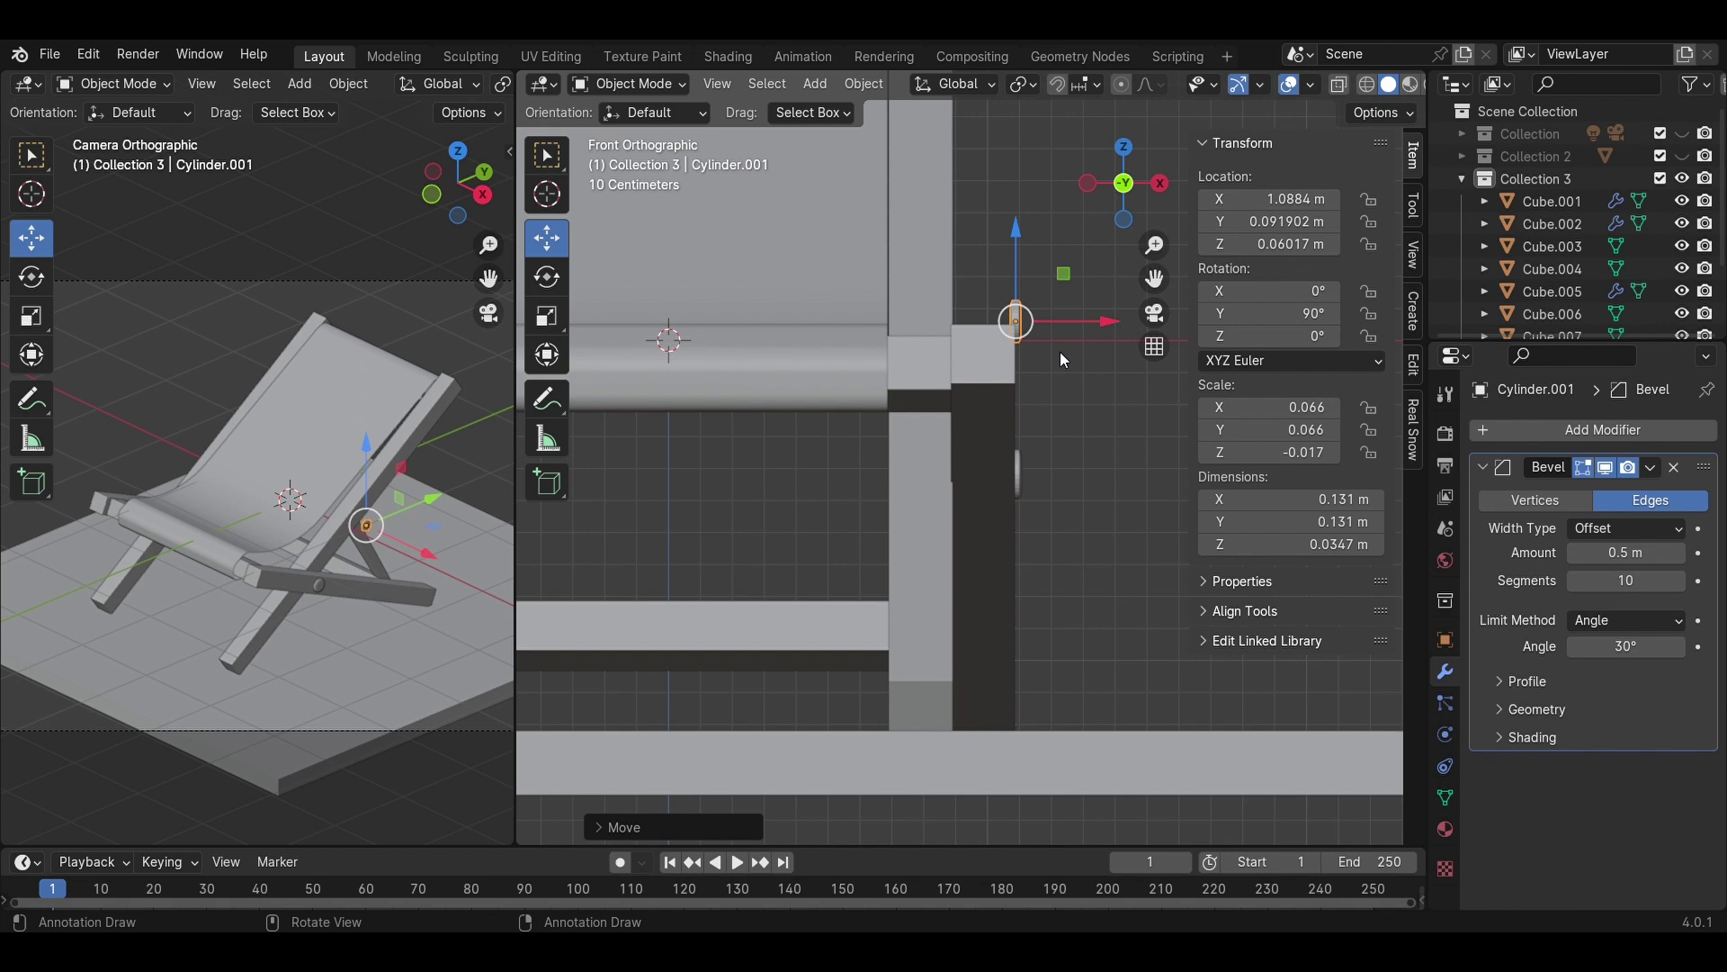
drag(1078, 320, 1015, 320)
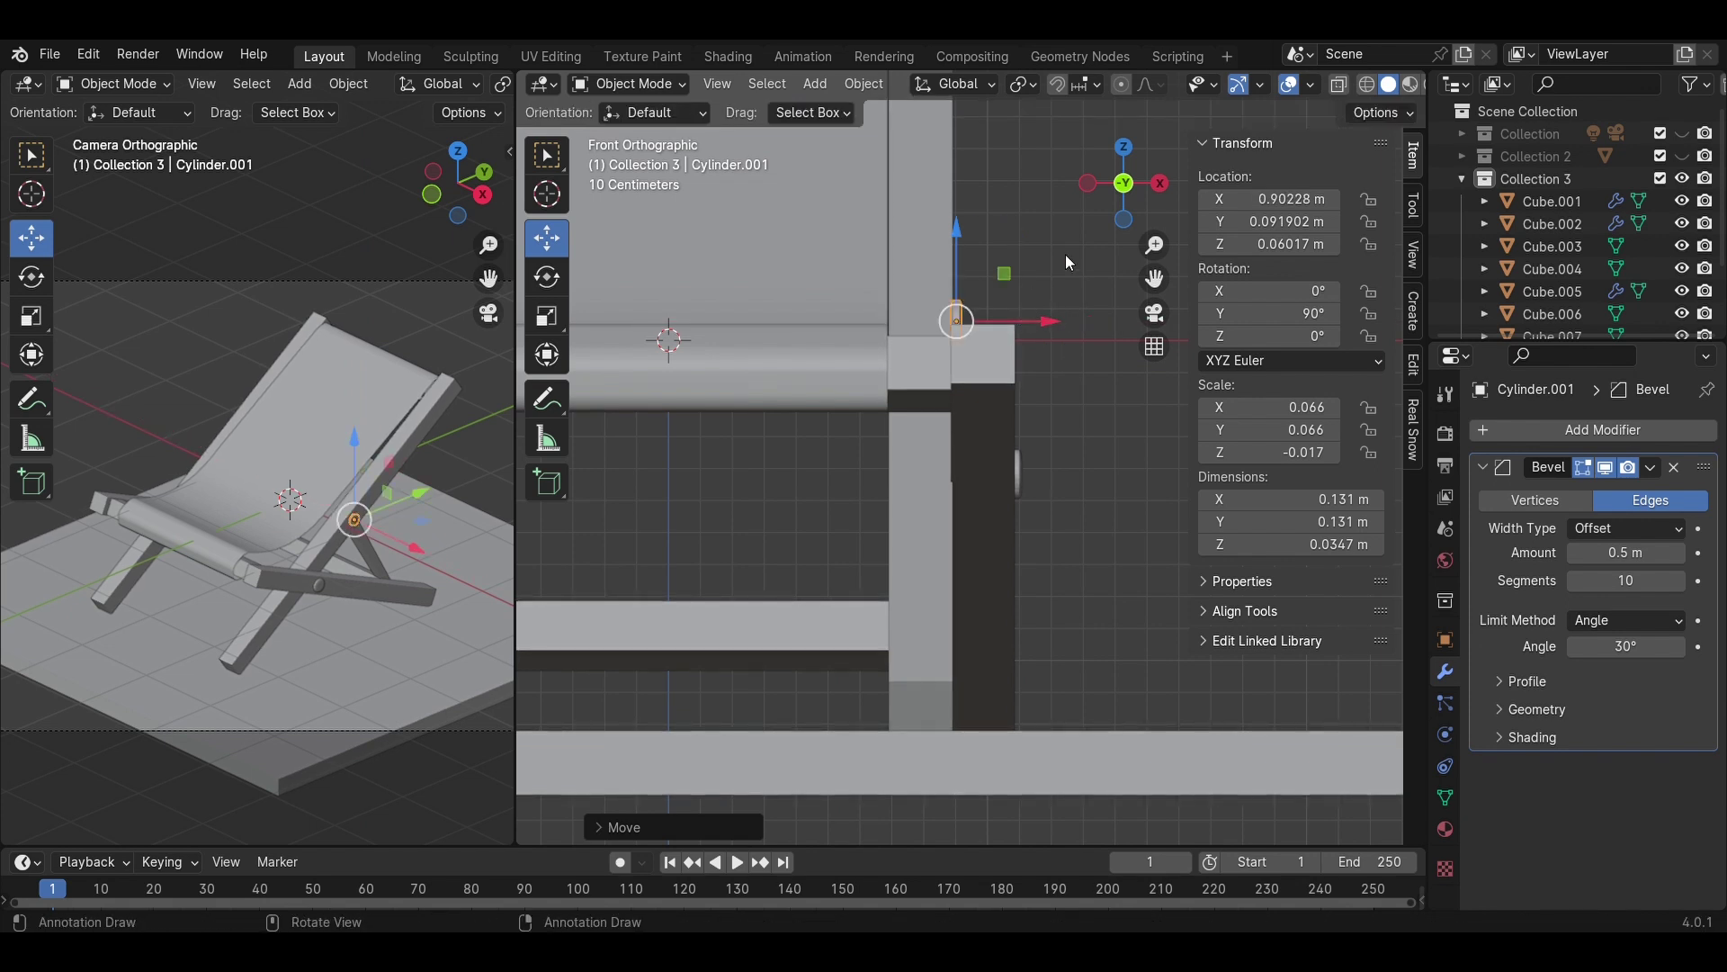
click(1124, 148)
drag(1034, 564, 1037, 564)
click(668, 640)
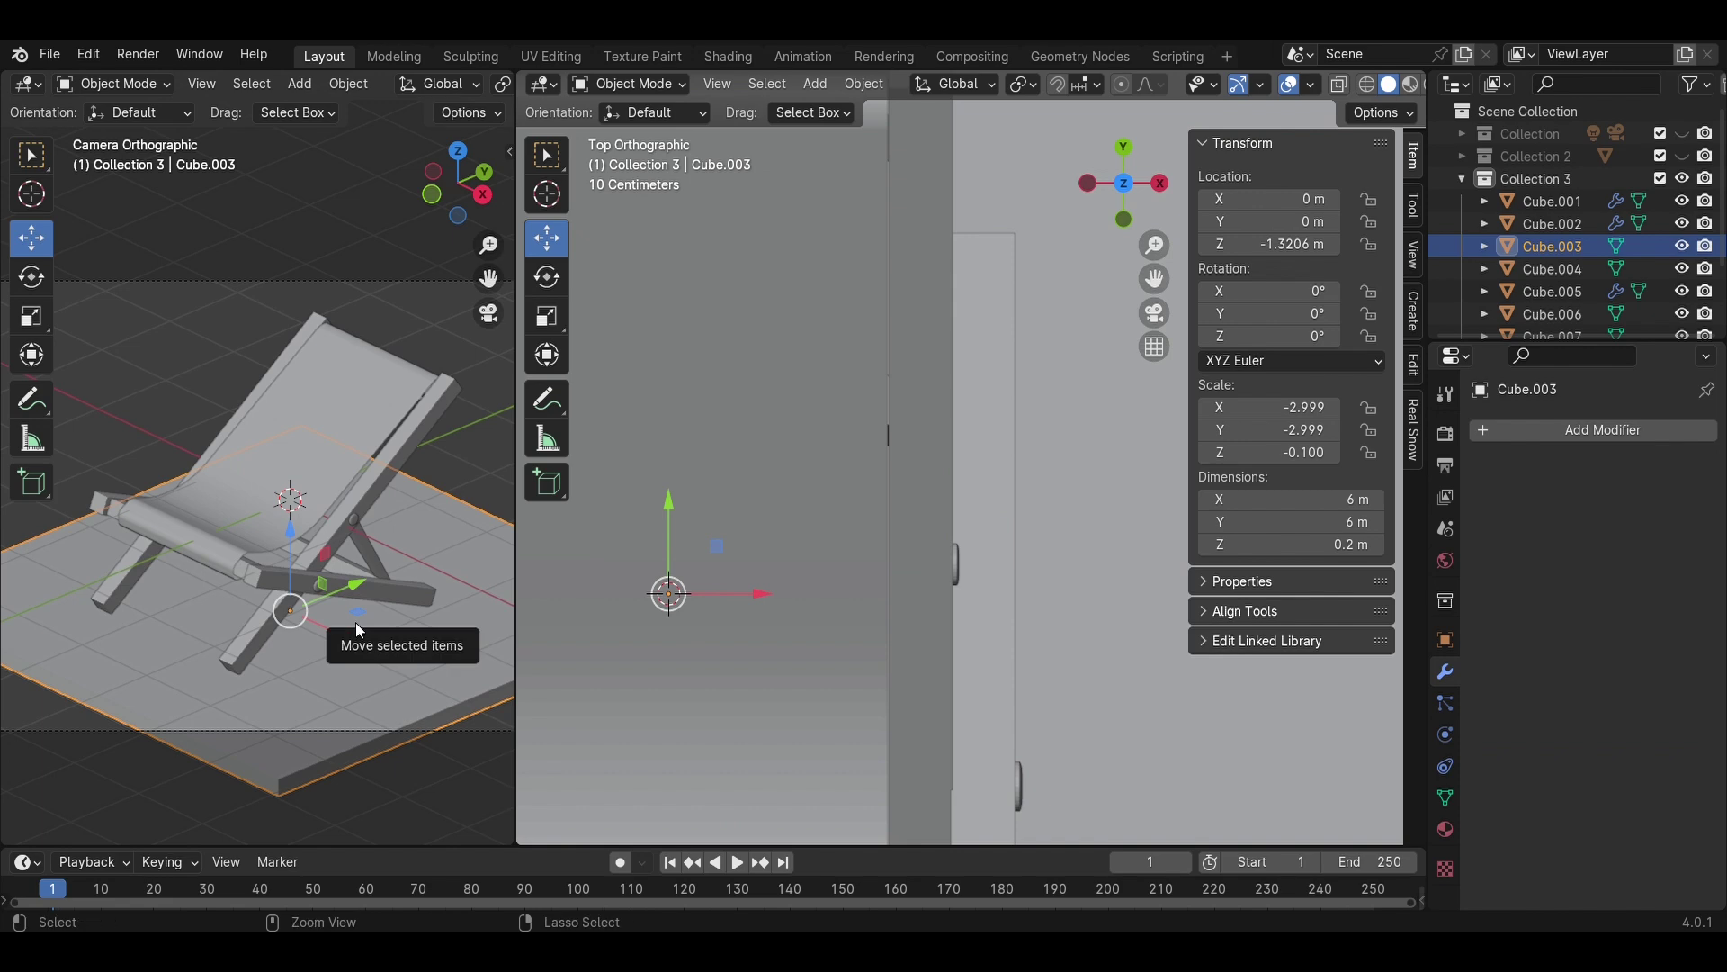
key(ctrl+s)
- Select both frame cylinders and place duplicates of them on the opposite side of the chair
click(1017, 789)
middle_drag(1051, 693, 856, 343)
click(851, 335)
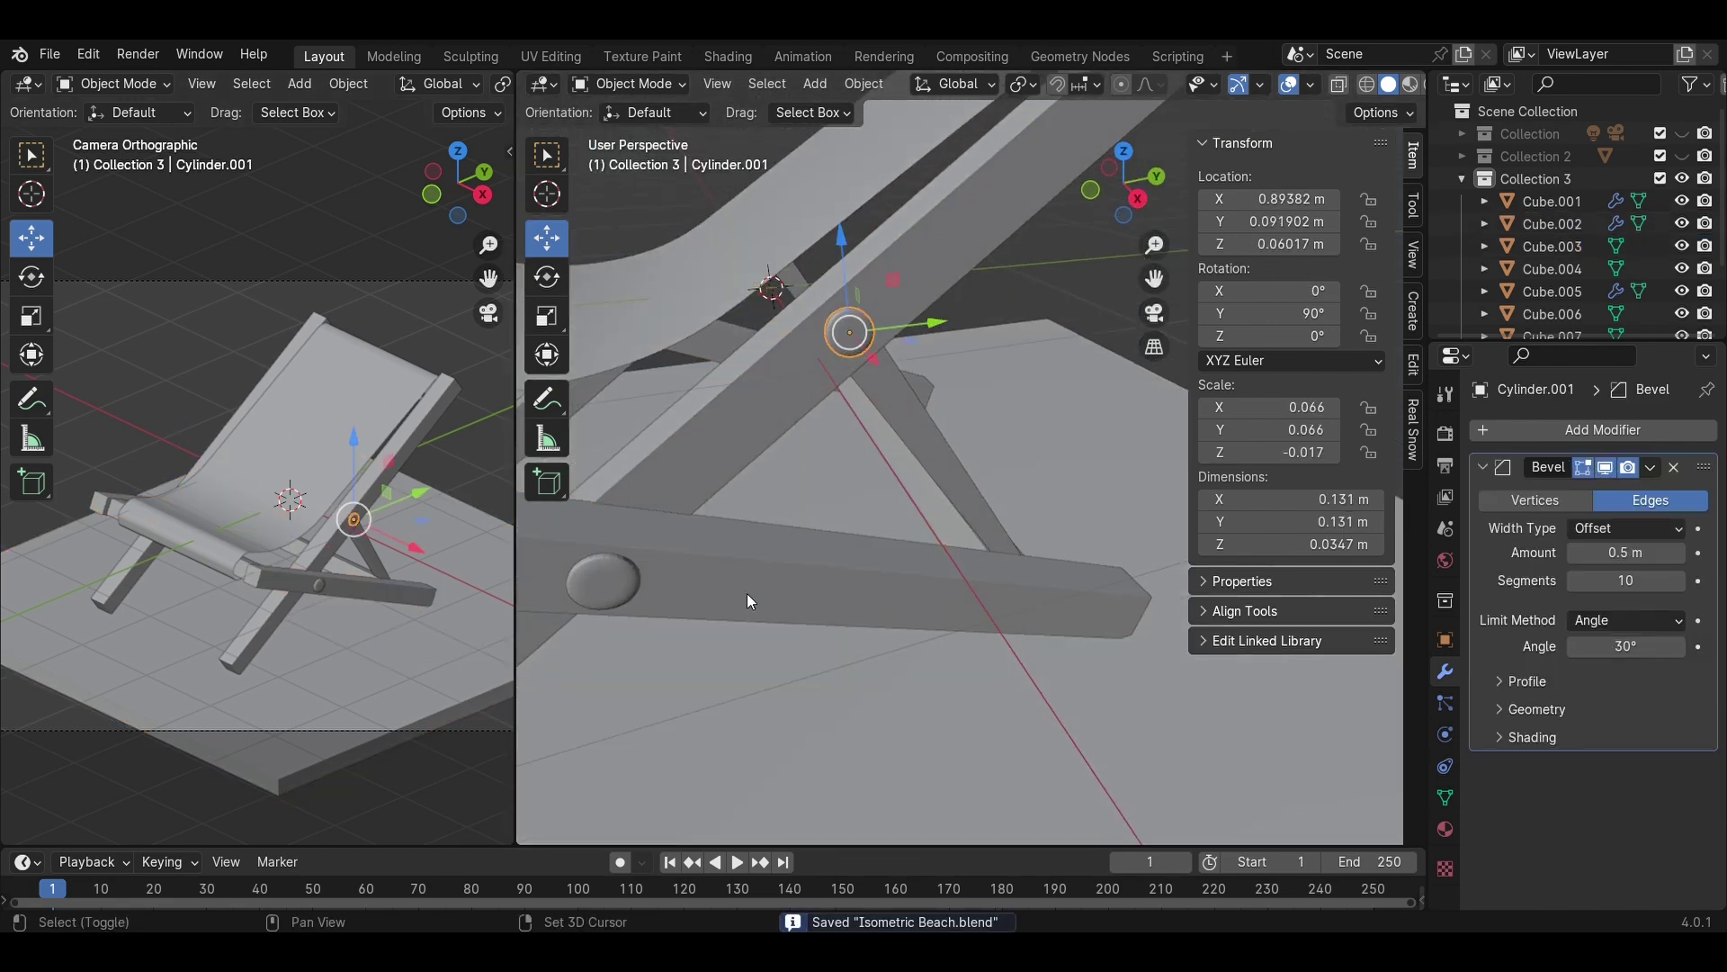
shift+click(610, 579)
click(1126, 149)
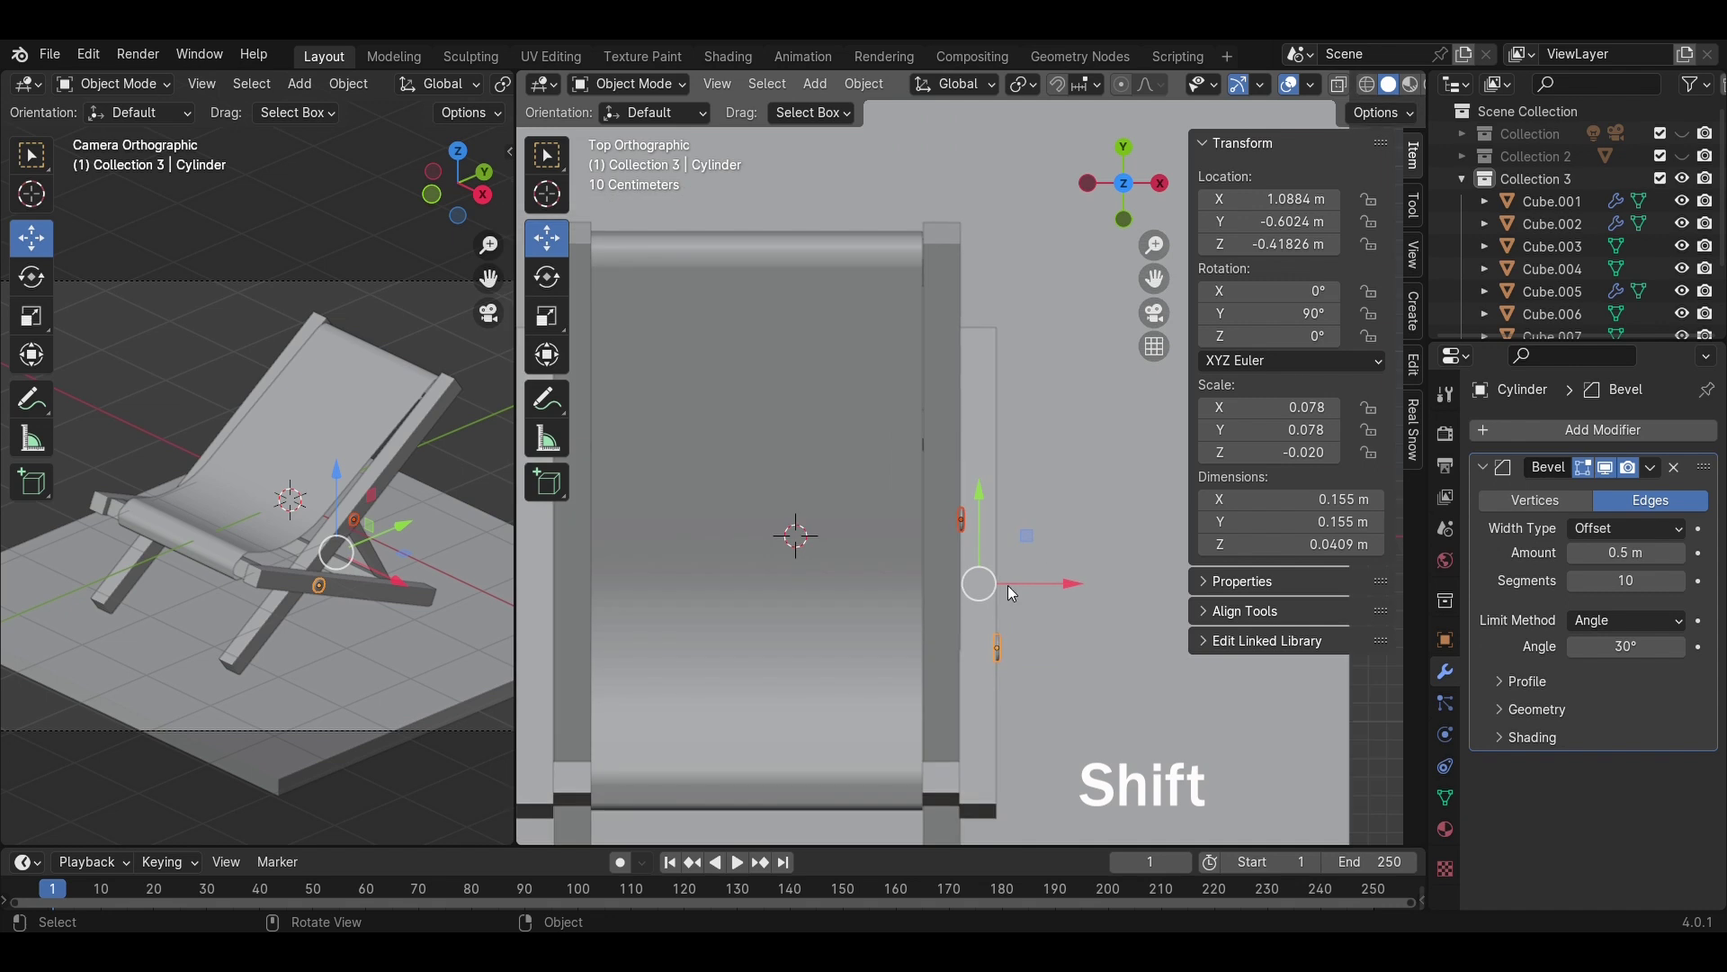
key(shift+d)
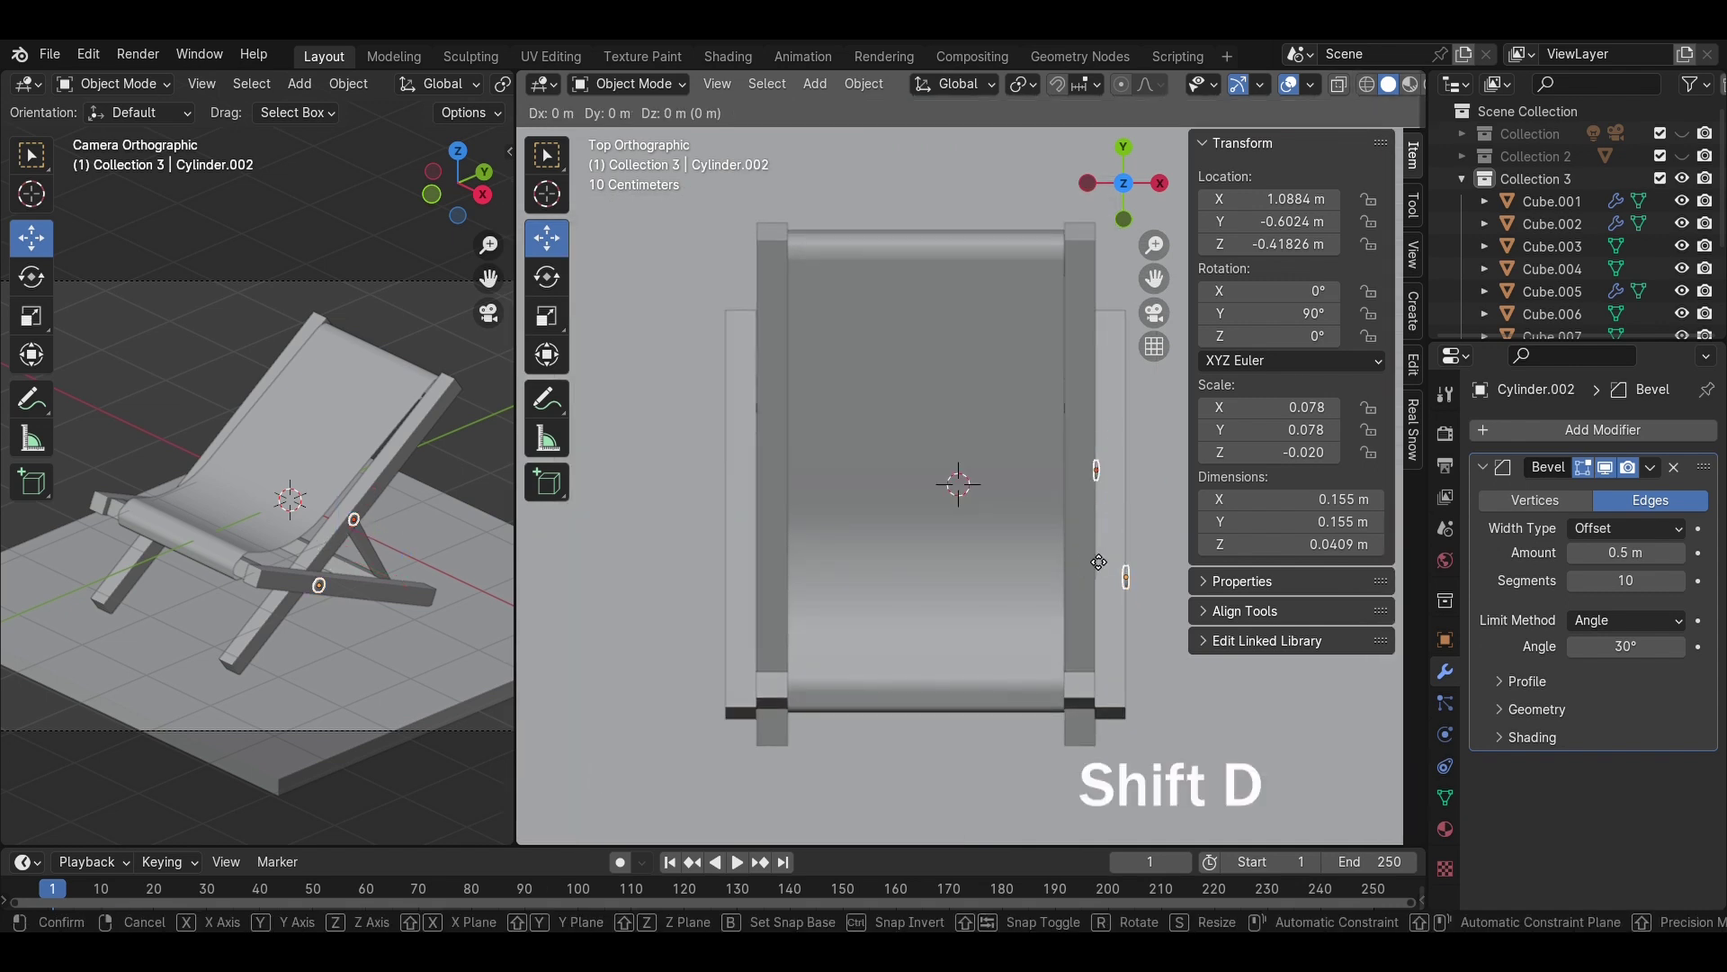
click(671, 559)
- Mirror the duplicated cylinders on global X and move them towards the frame, with the larger one at about X -1.52 m
right_click(694, 575)
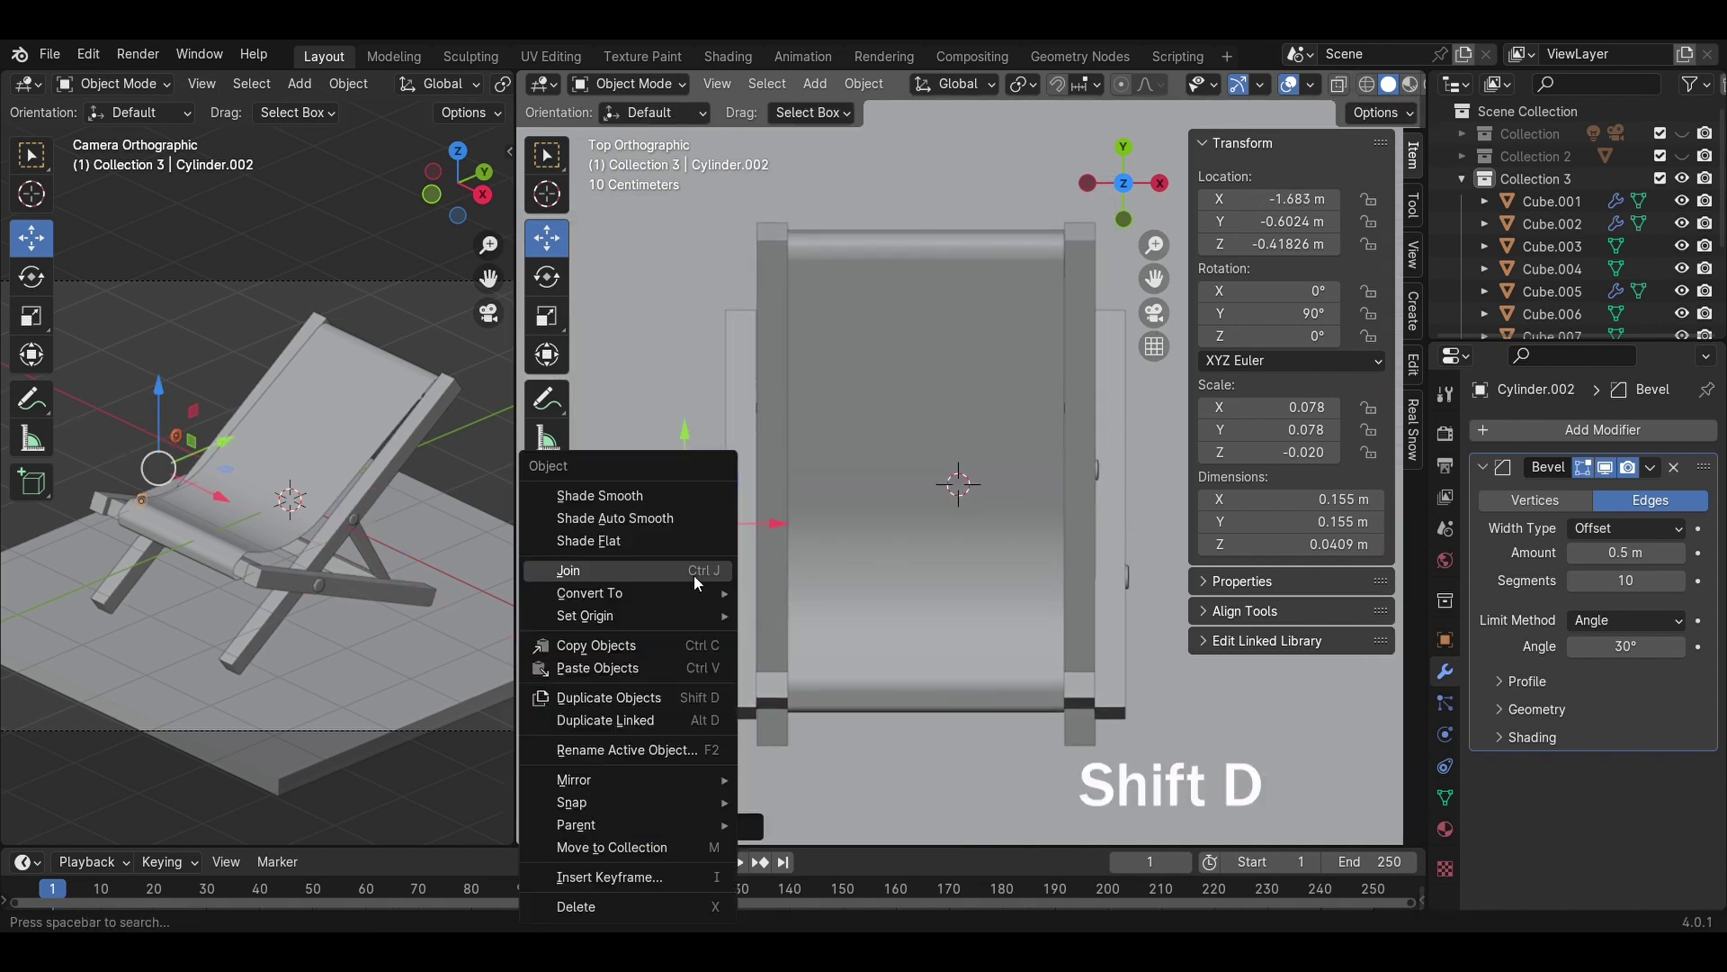
mouse_move(662, 775)
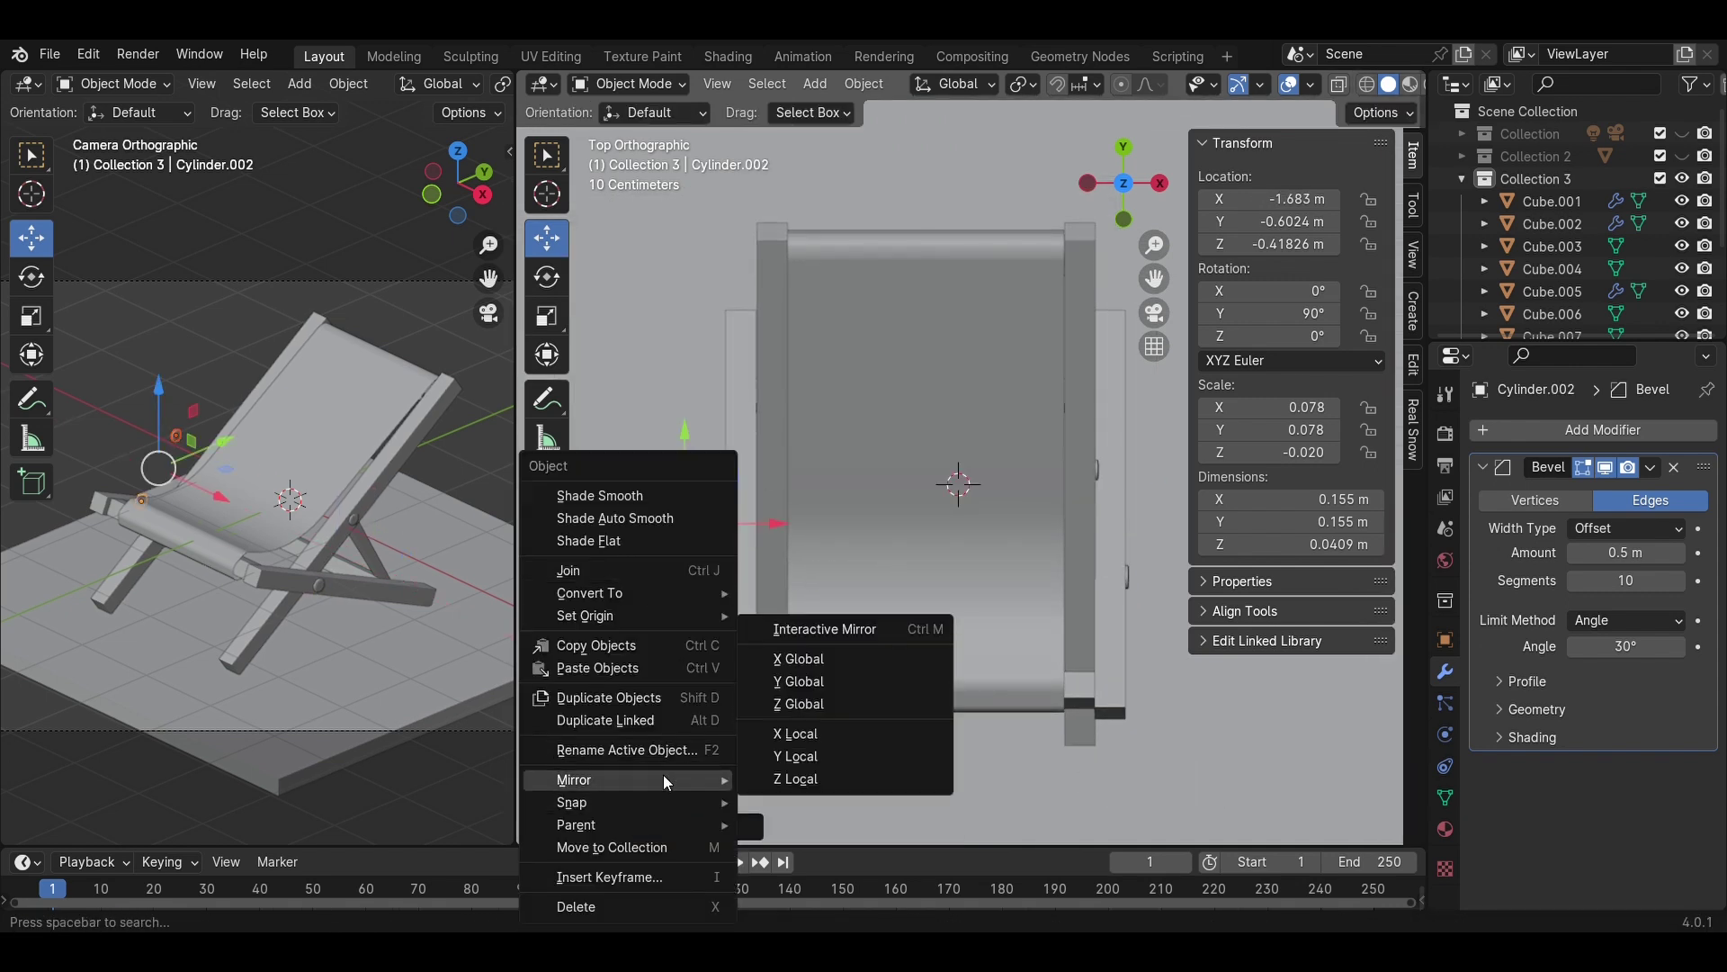
click(818, 655)
scroll(738, 652, up, 2)
shift+middle_drag(718, 628, 921, 630)
drag(856, 557, 939, 560)
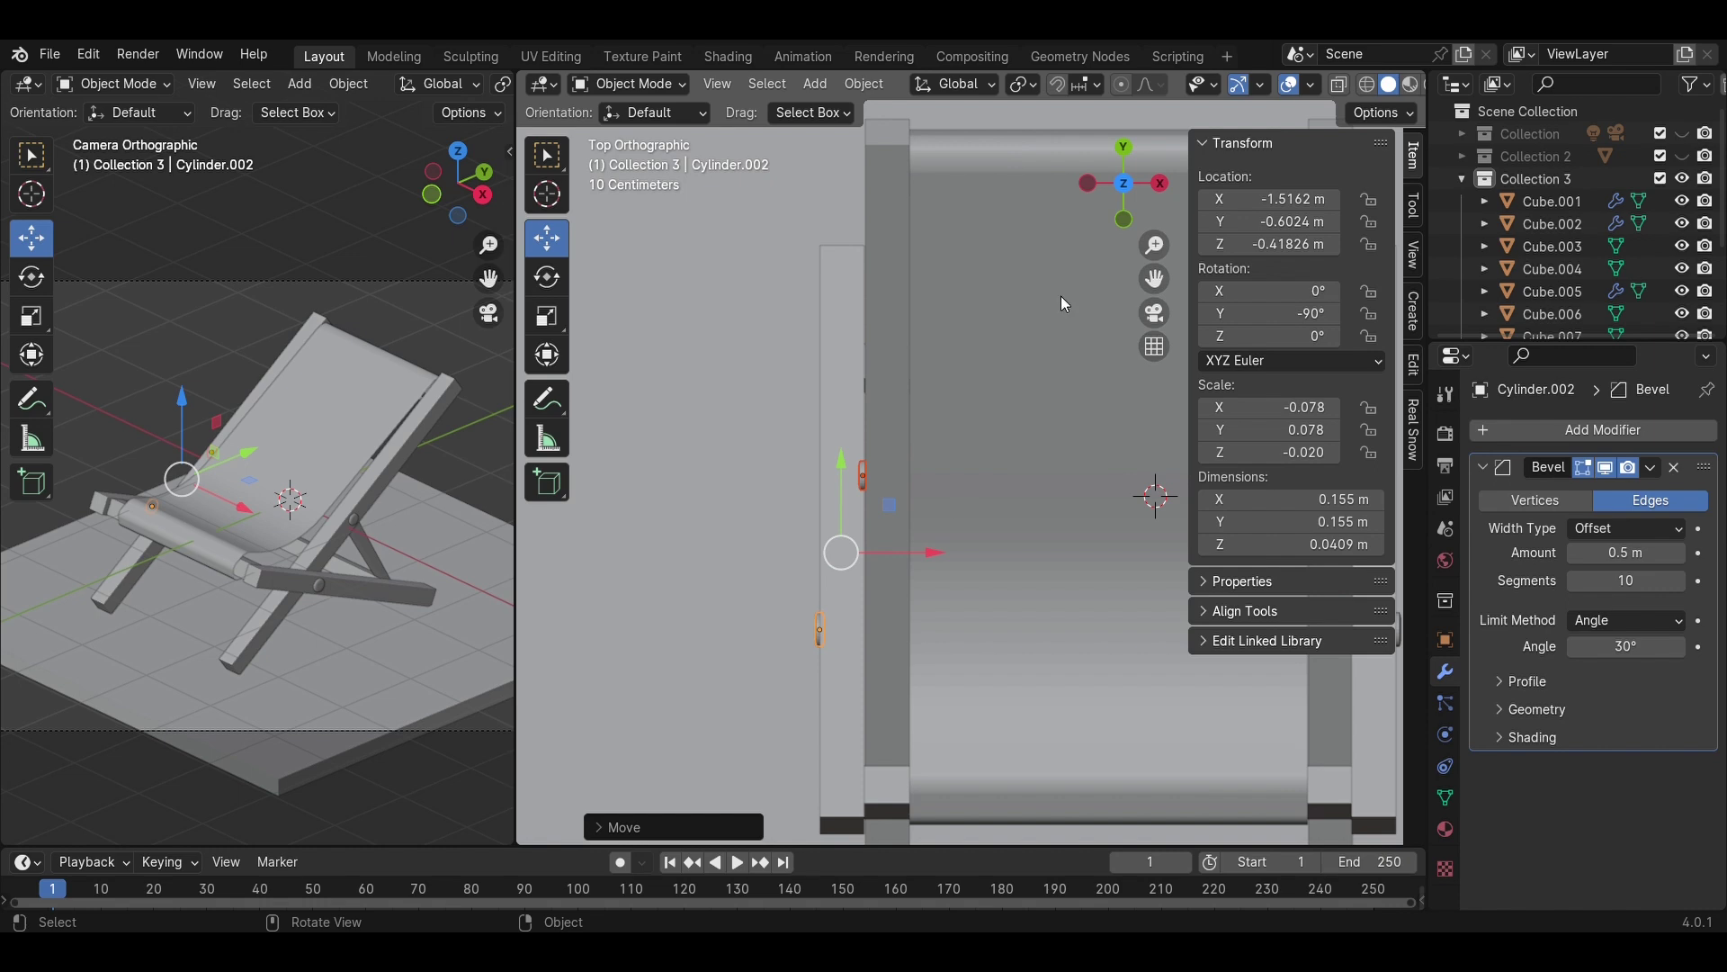
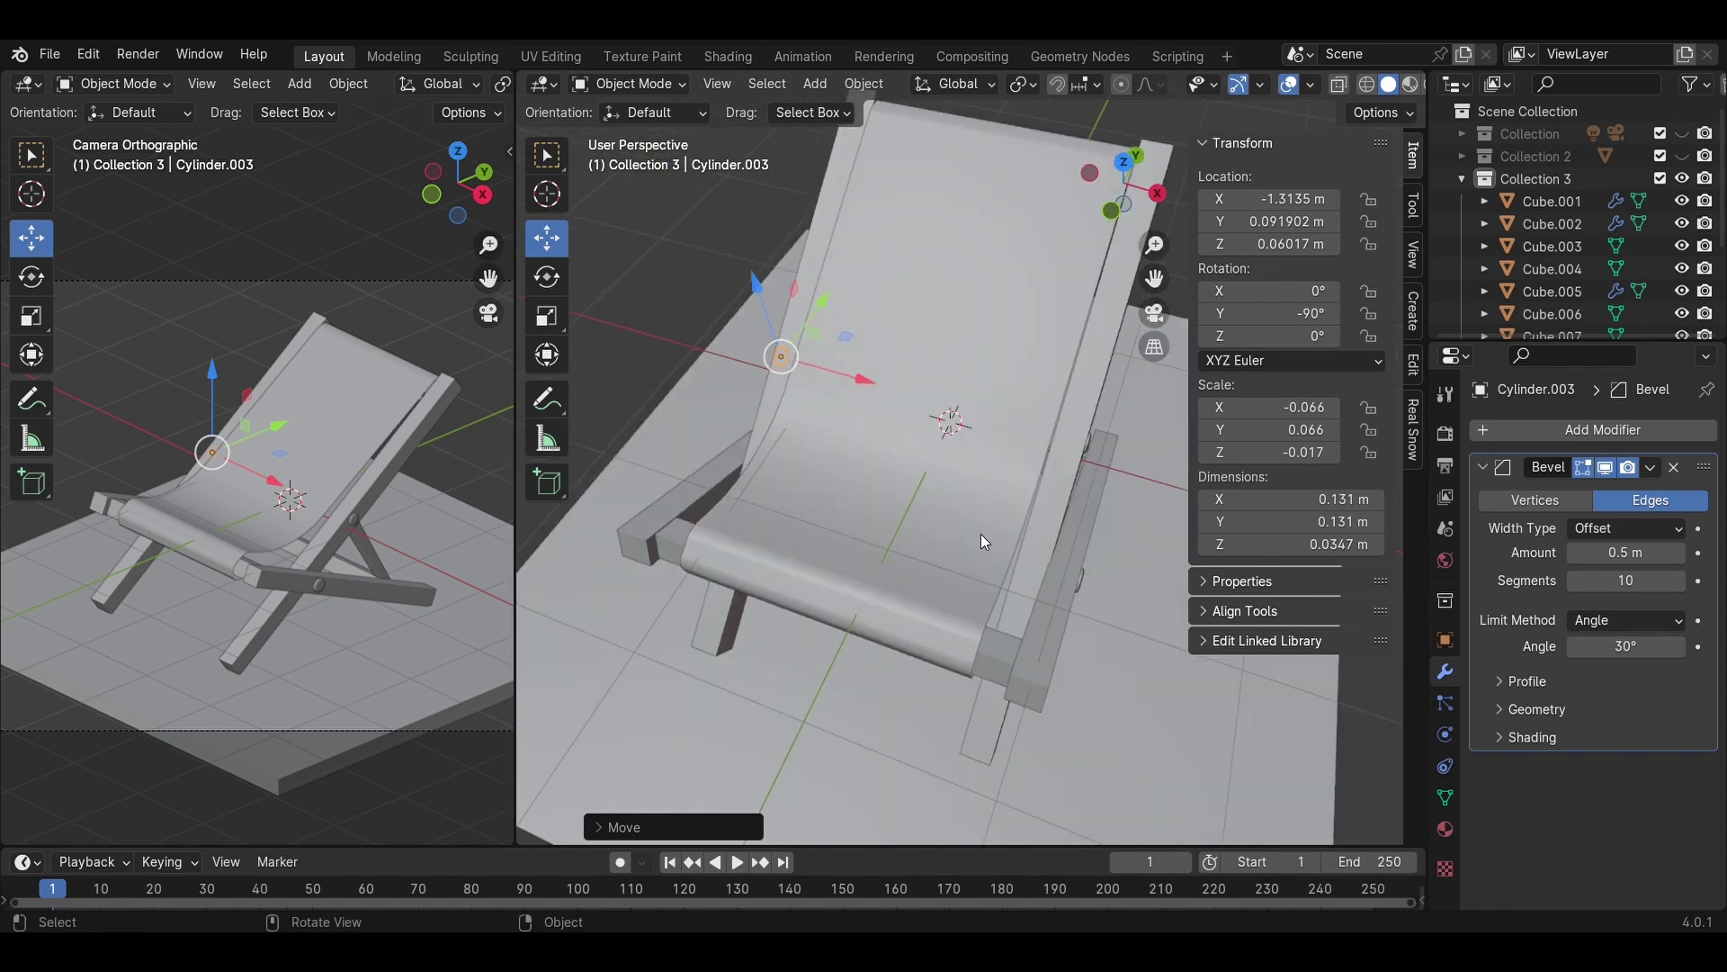
- Nudge the original brace-joint cylinder inward along X to about 0.888 m and save the file
scroll(824, 520, up, 4)
scroll(656, 499, down, 2)
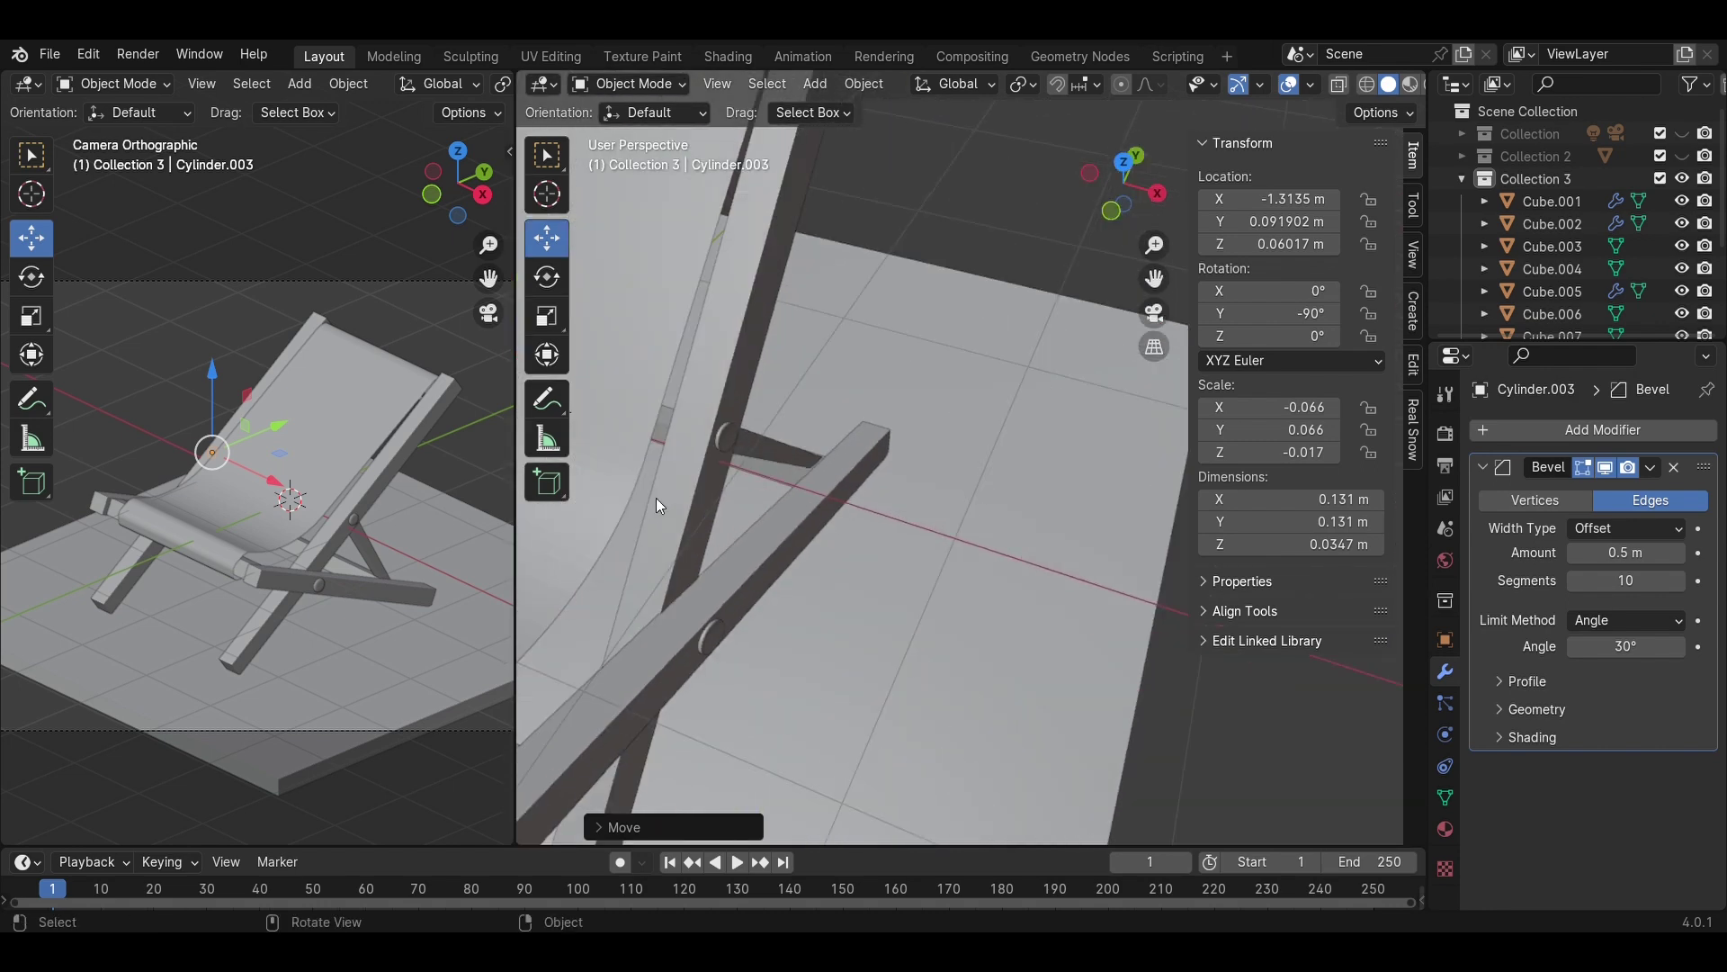
click(730, 436)
scroll(741, 449, up, 2)
scroll(741, 450, down, 1)
drag(736, 450, 734, 451)
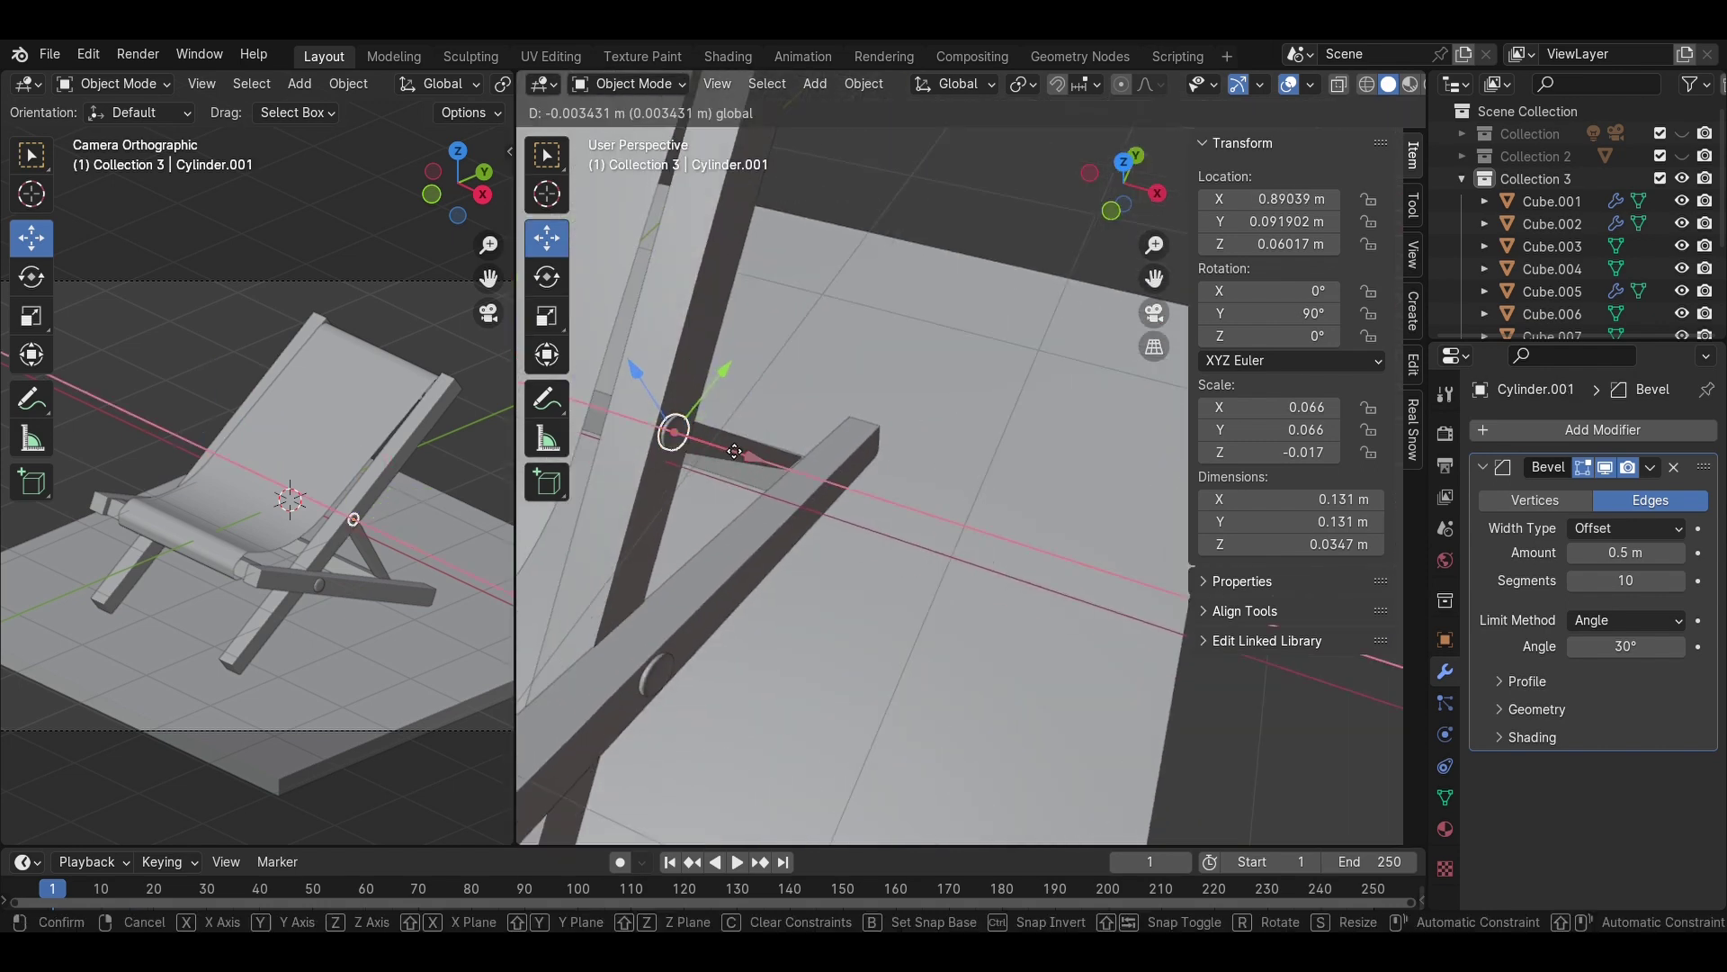
click(736, 452)
scroll(732, 450, down, 6)
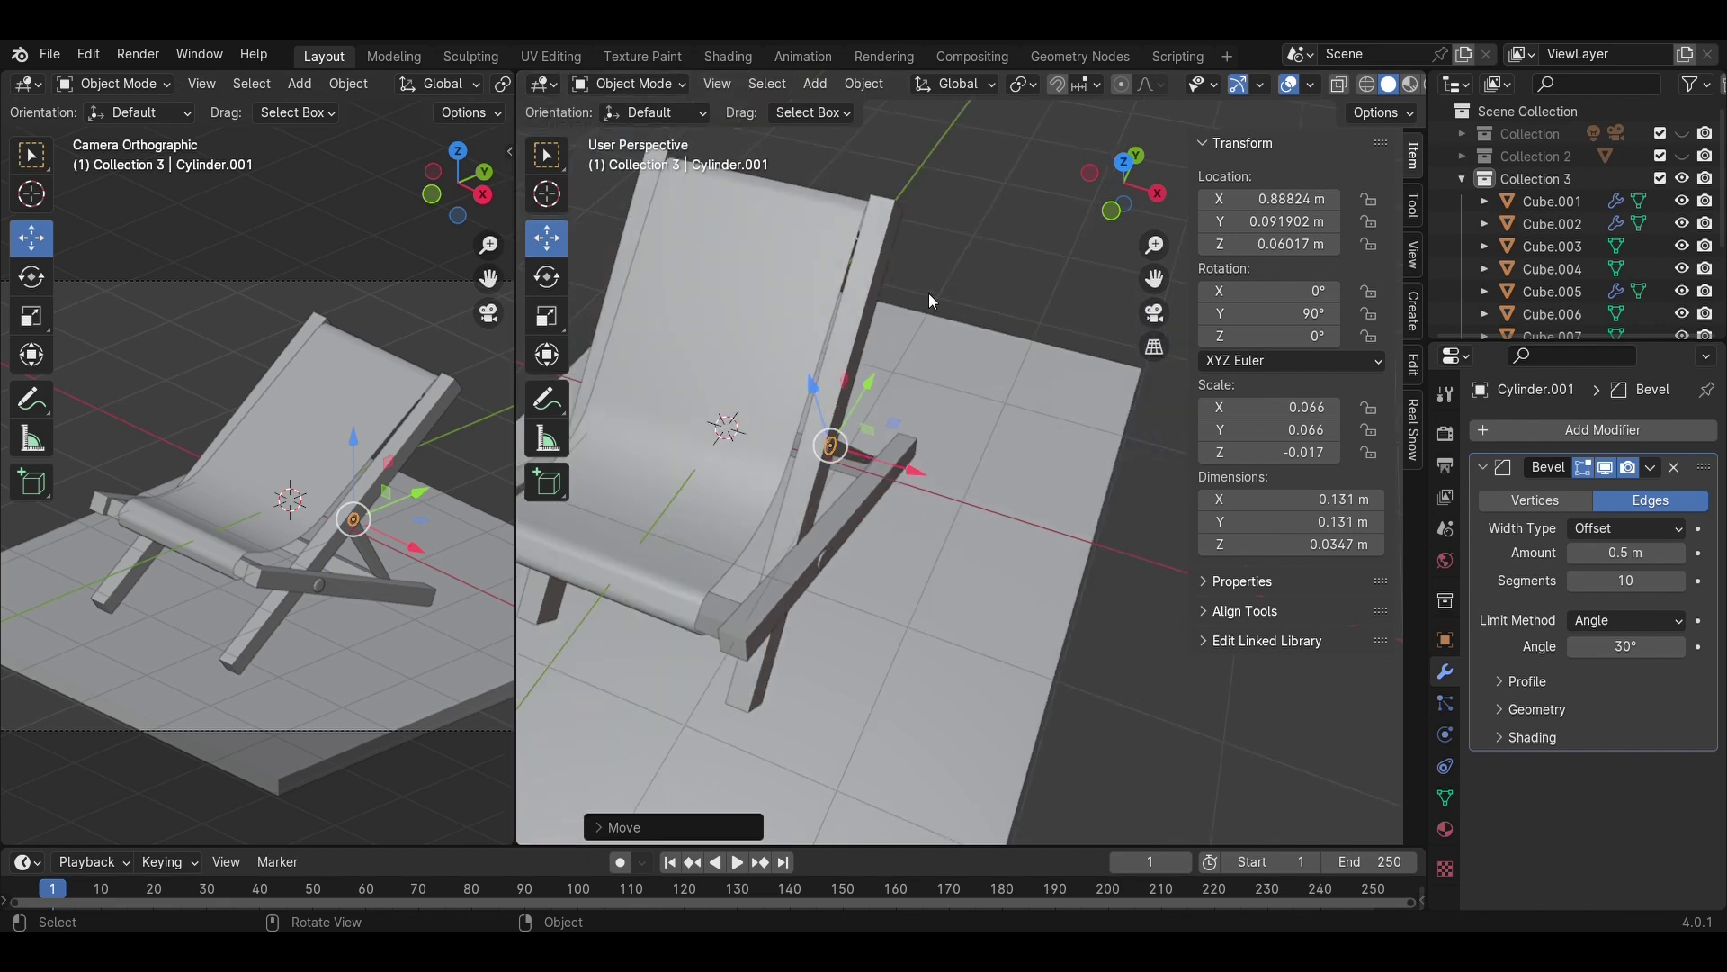
key(ctrl+s)
- Hide the square ground slab Cube.003 and select all the parts of the beach chair
click(367, 673)
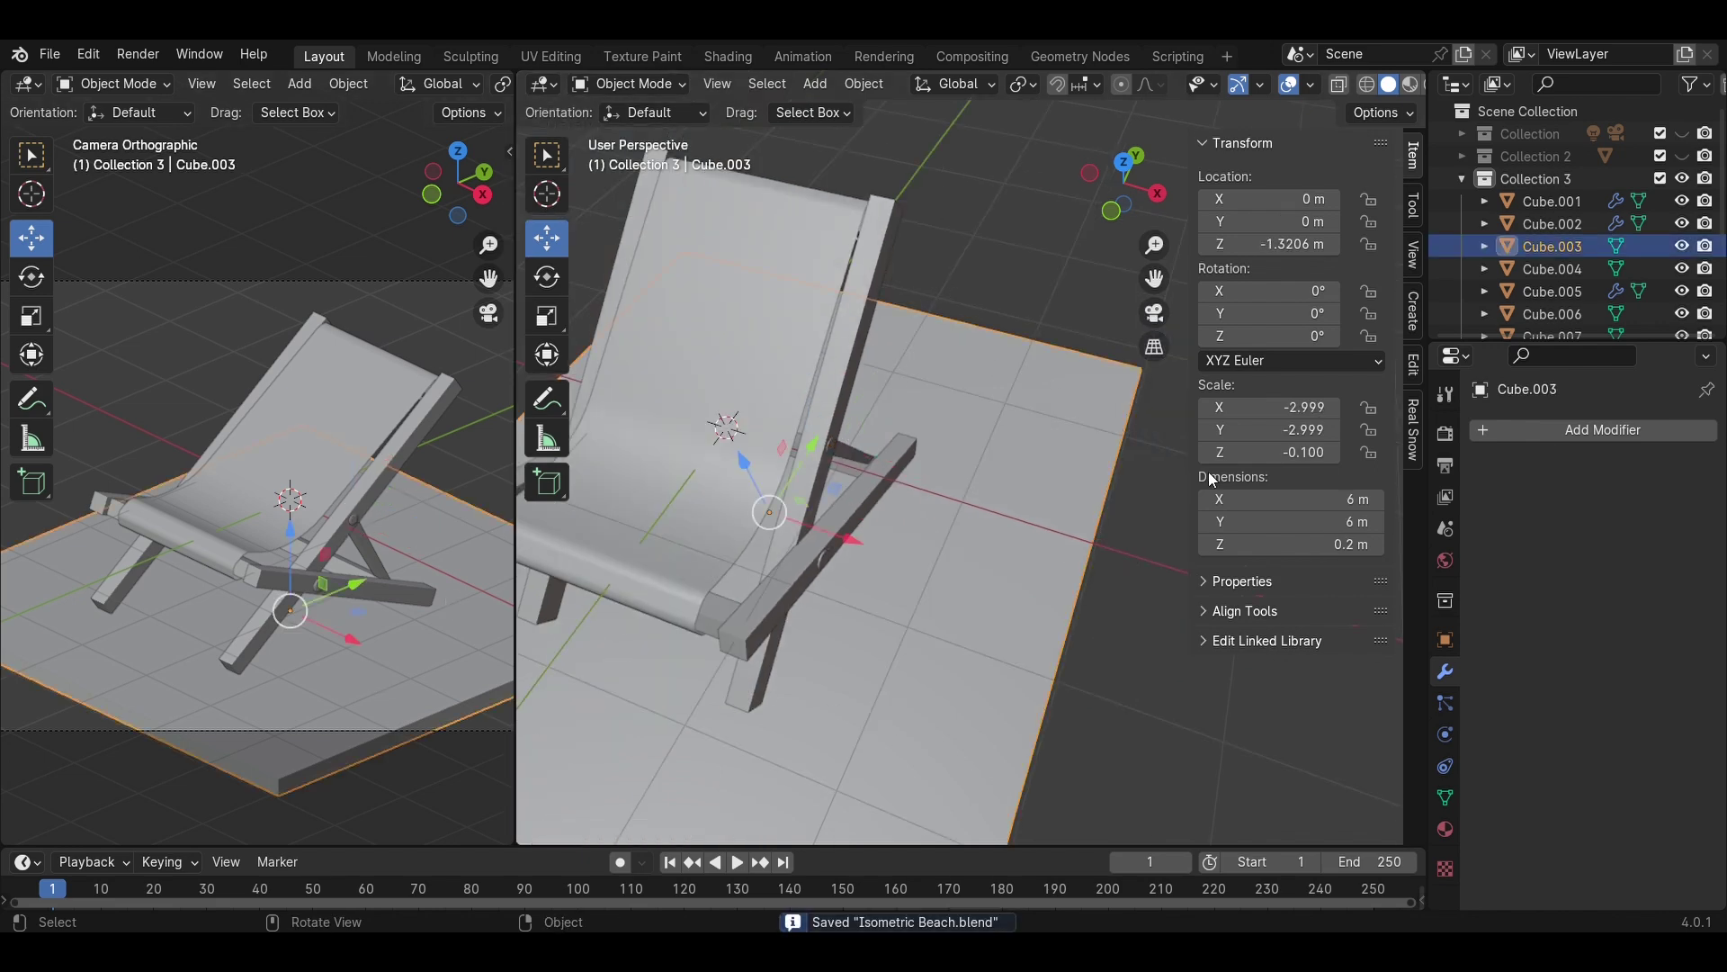
click(1681, 245)
drag(1075, 666, 614, 204)
middle_drag(613, 204, 809, 413)
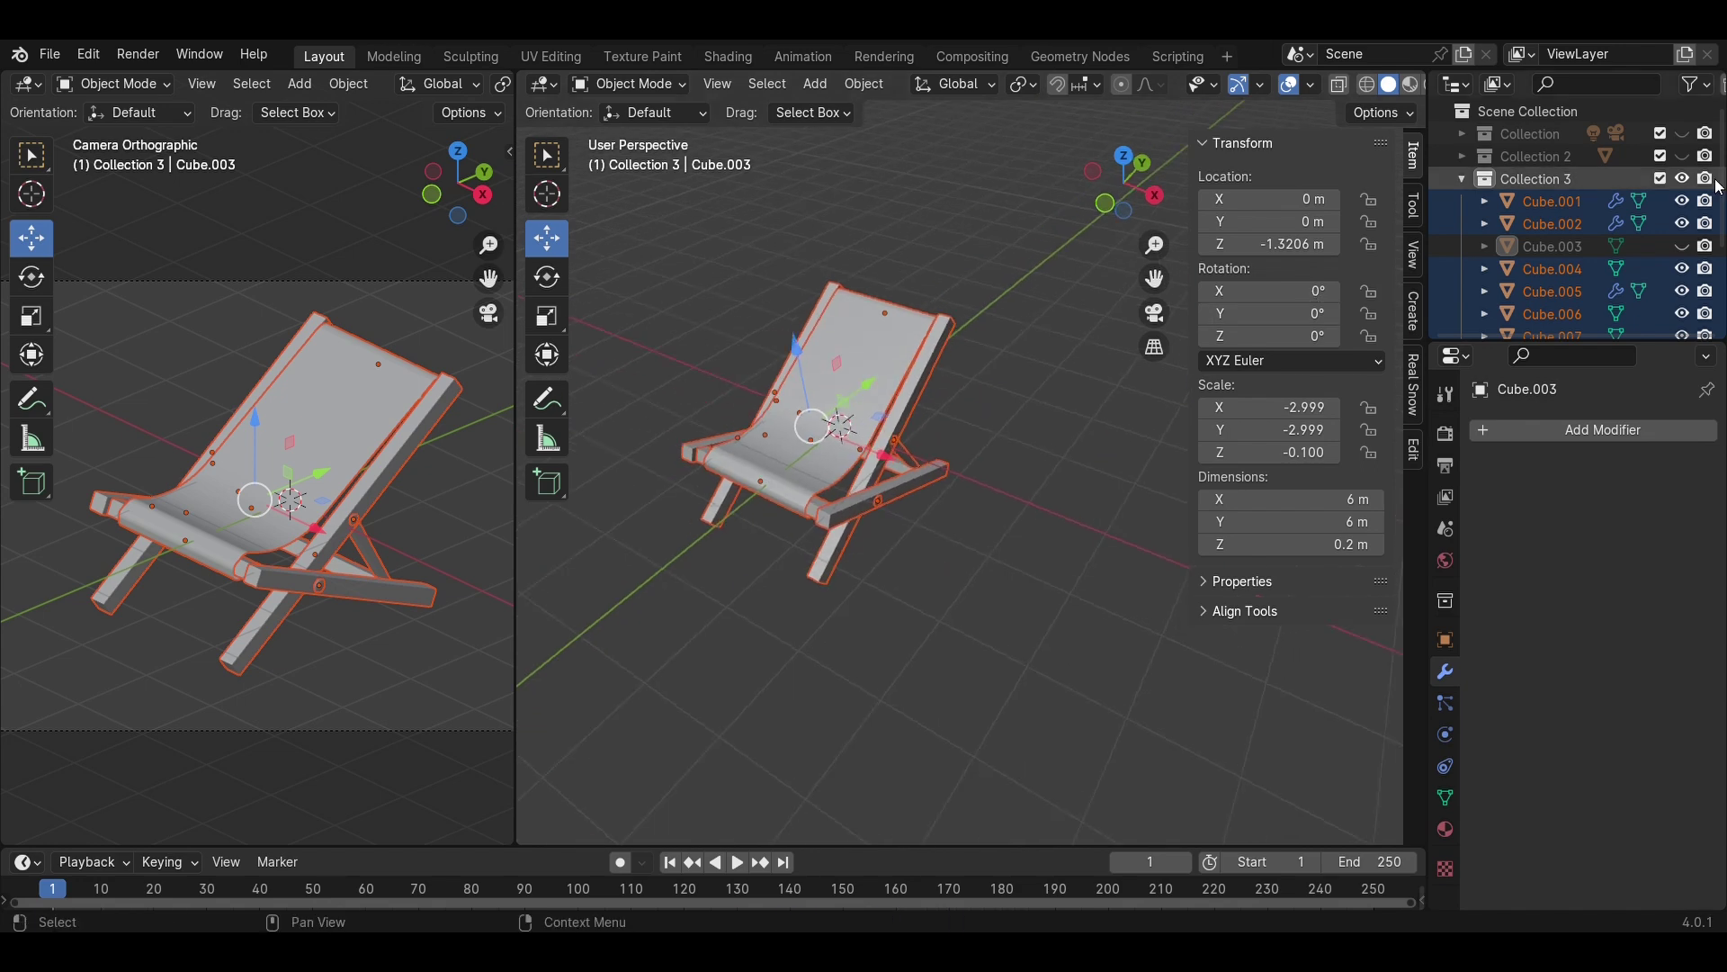
- Show Collection 2 with the beach ground and scale the whole chair down by a factor of about 0.64
click(1683, 156)
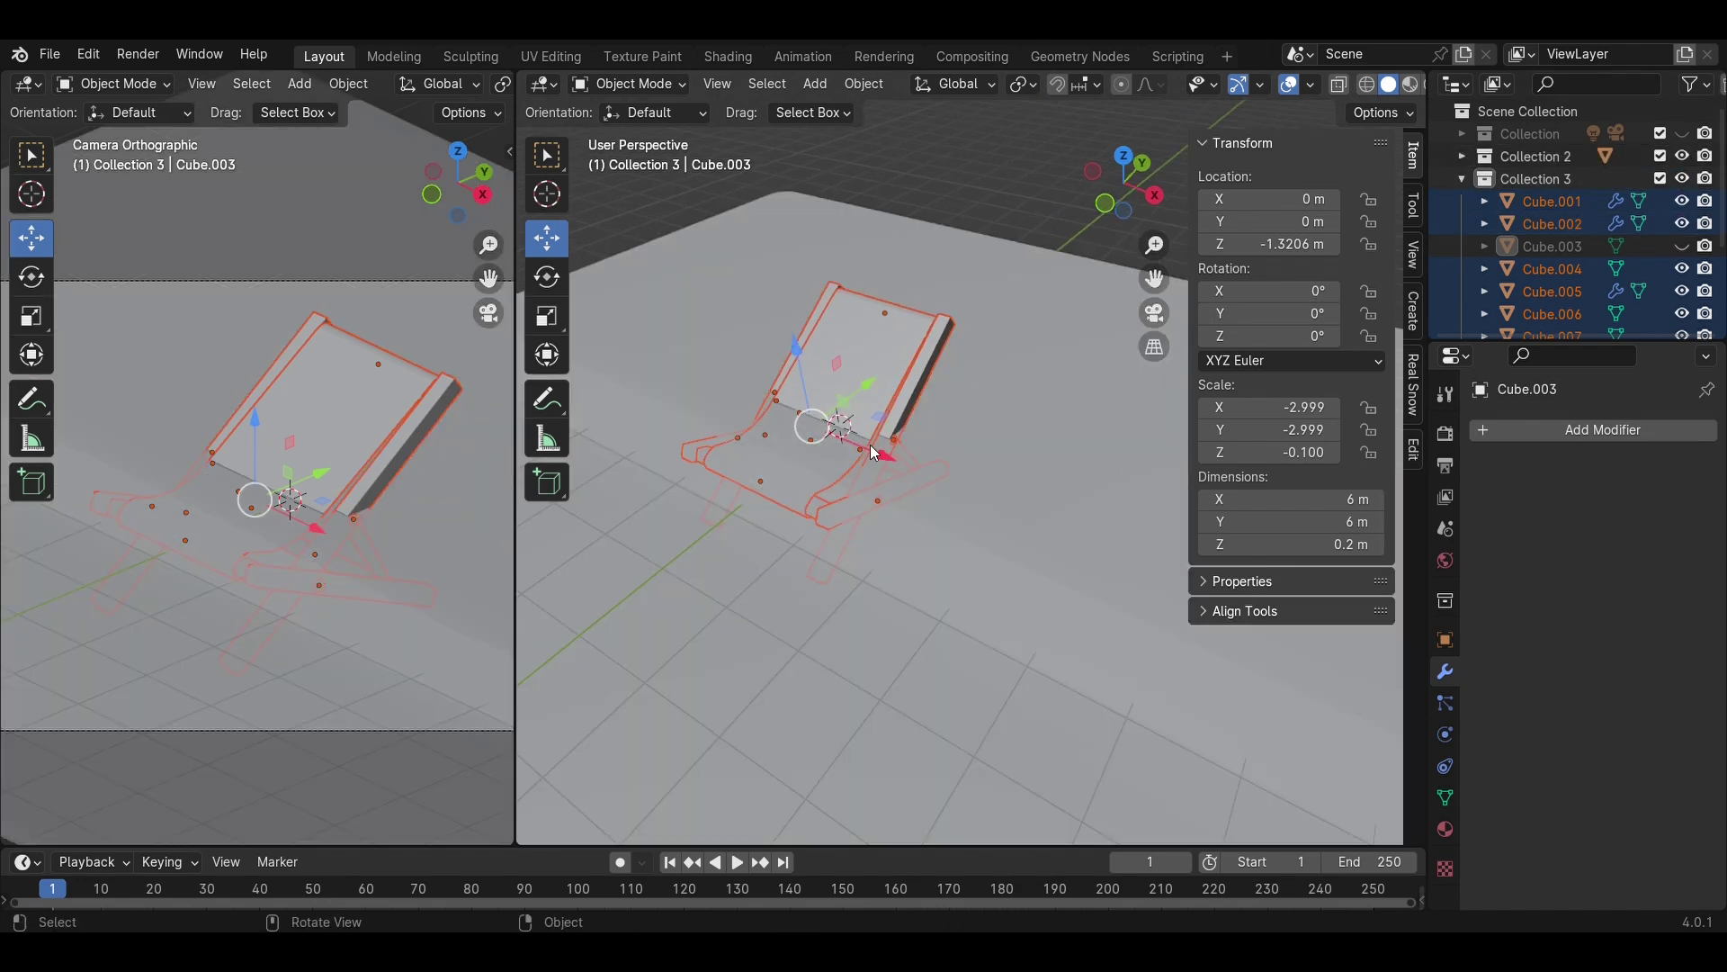
scroll(874, 452, down, 3)
scroll(484, 466, down, 3)
scroll(666, 526, down, 2)
key(s)
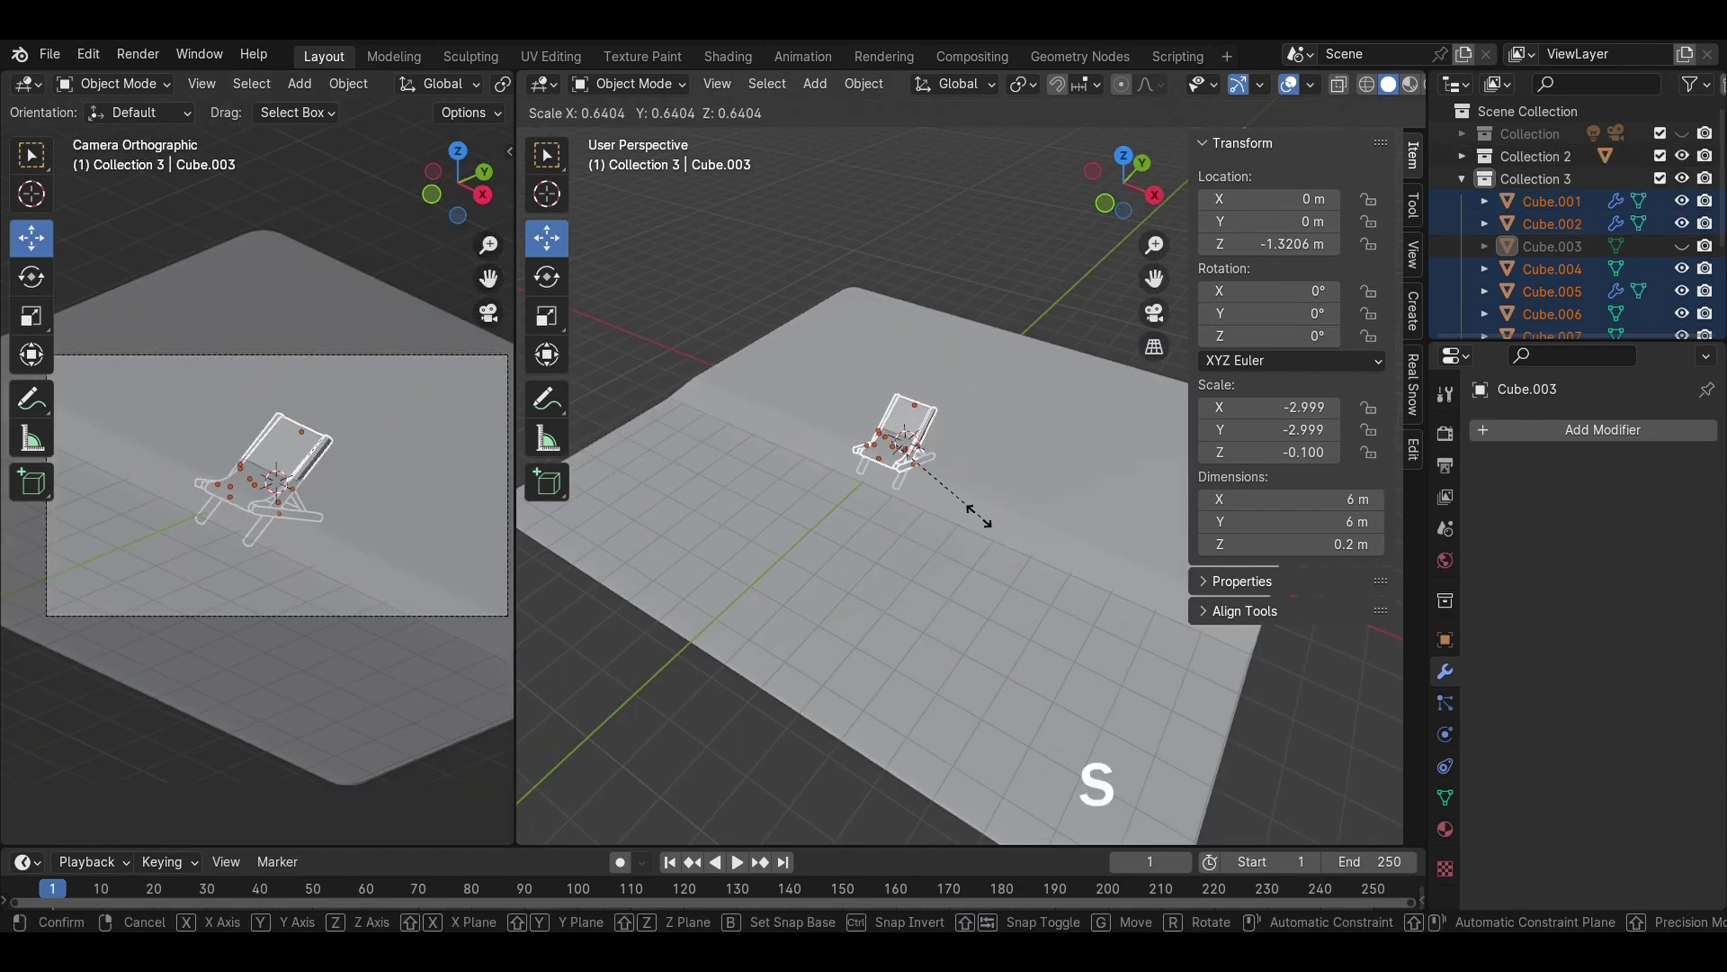
click(979, 517)
- Raise the chair above the beach ground and move it back along Y onto the higher sand area
click(1154, 195)
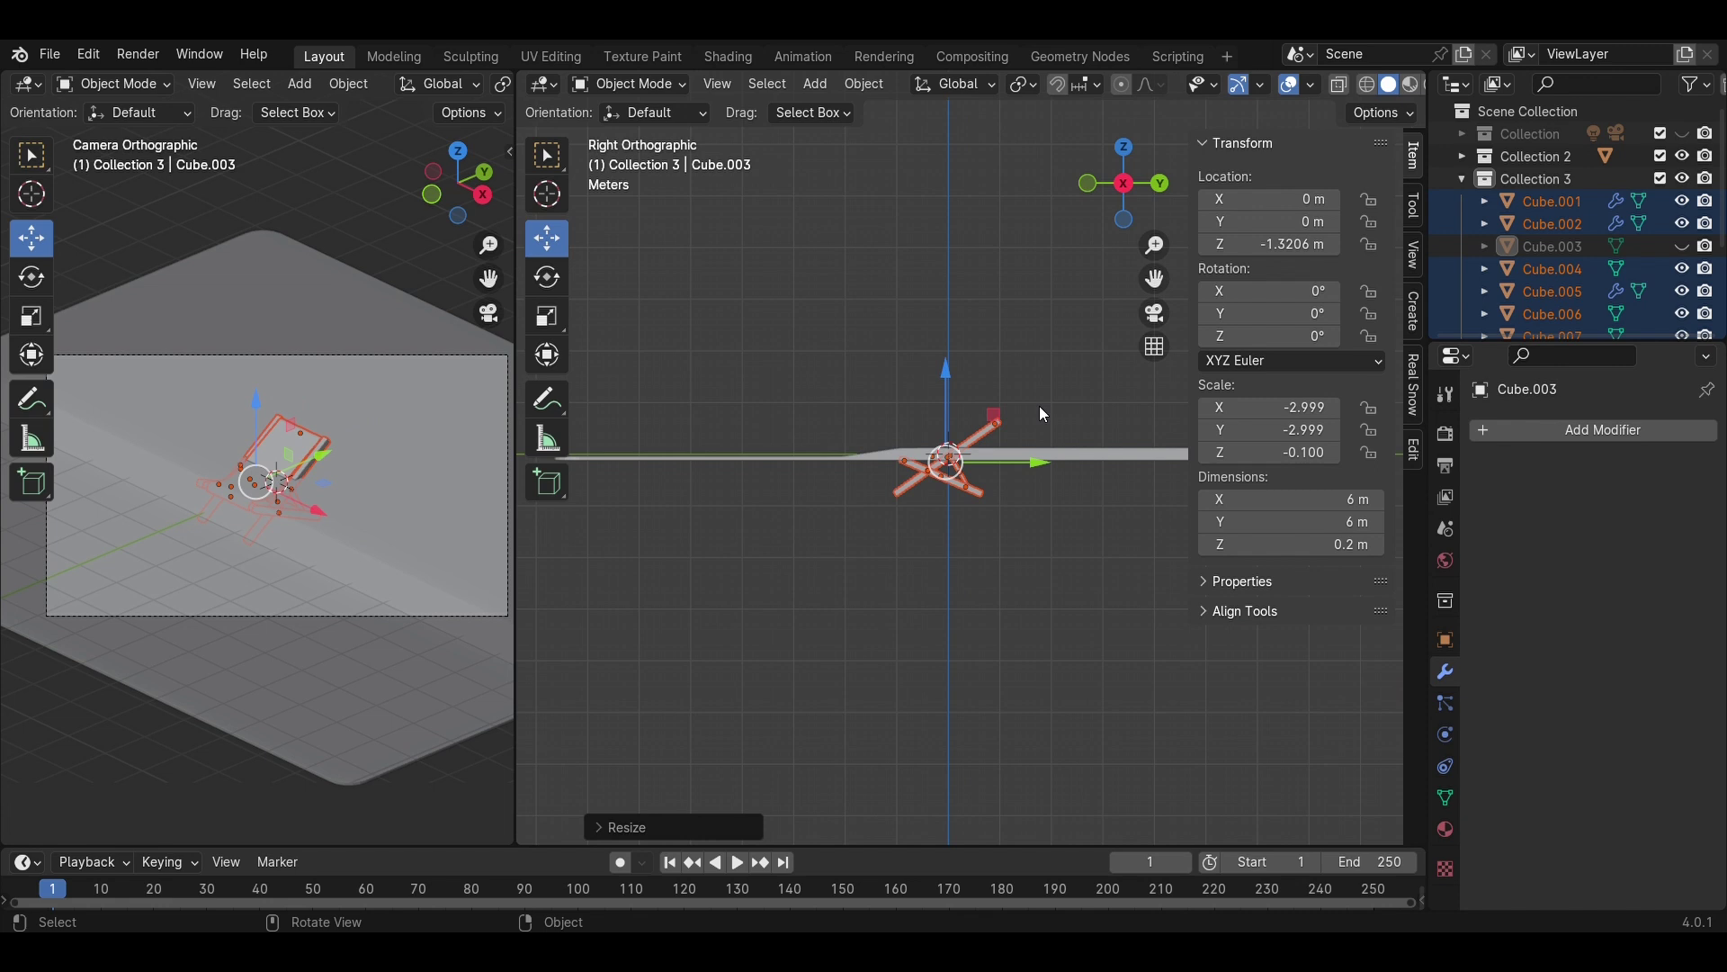
key(g)
click(964, 379)
drag(996, 413, 1103, 418)
- Move the chair along positive X across the sand in the top view and check it from the side
click(1132, 151)
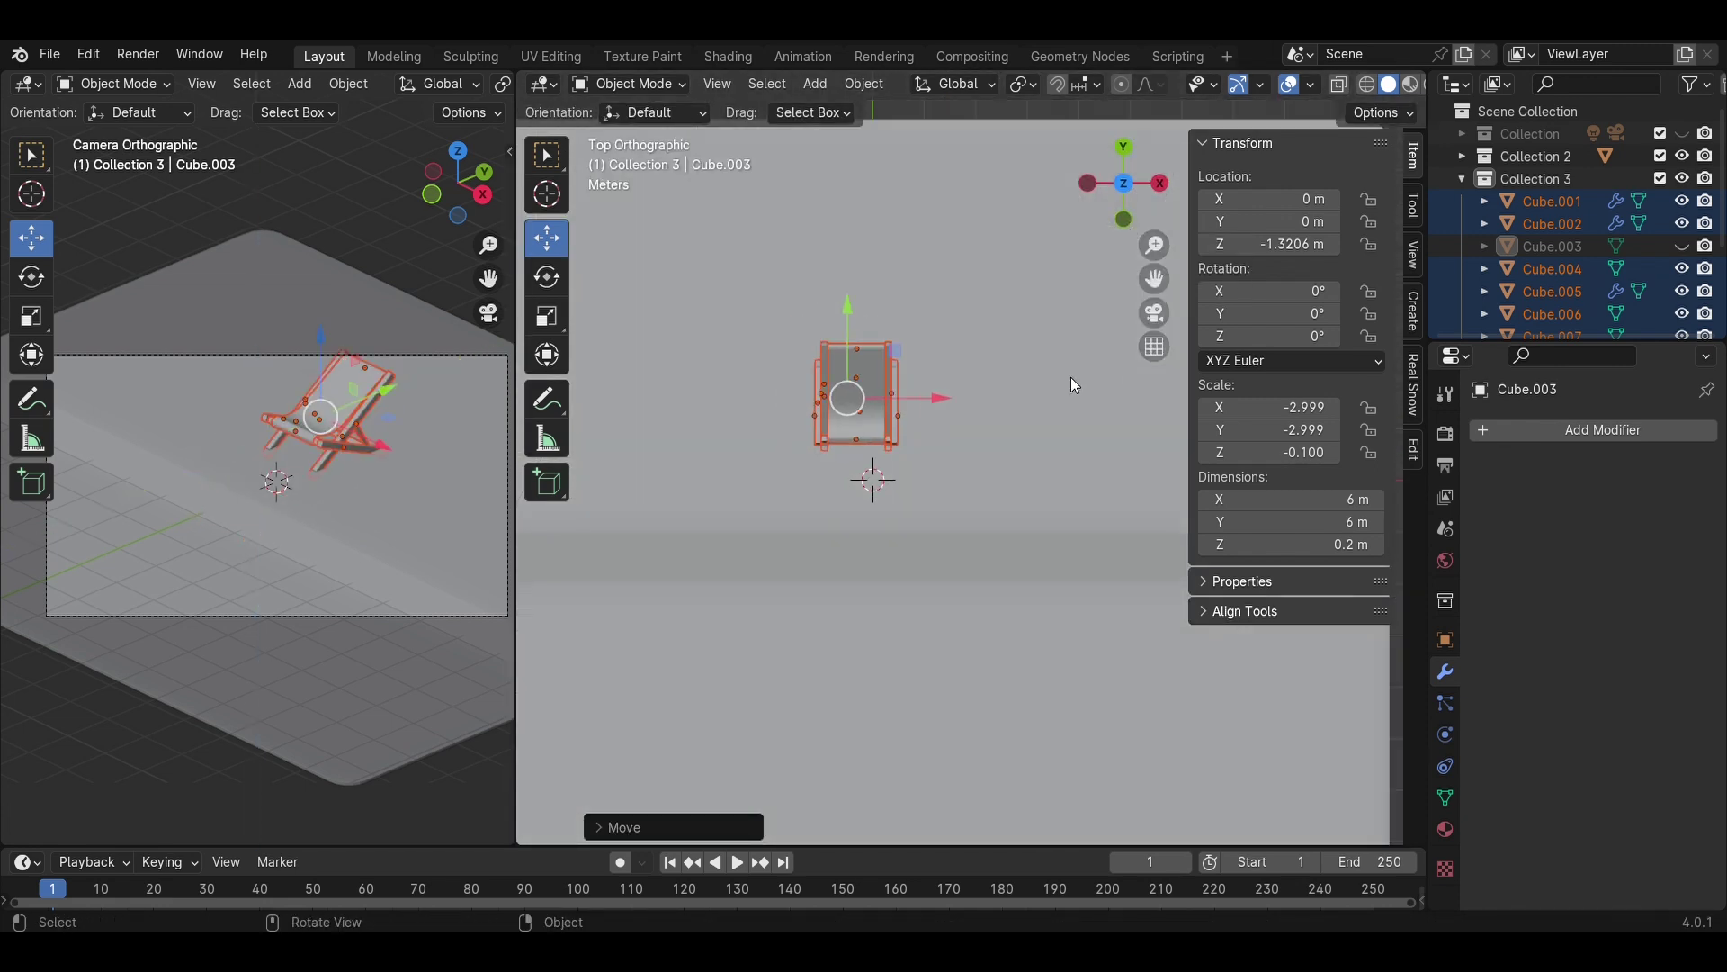
drag(942, 402, 1058, 405)
click(1160, 183)
scroll(1102, 378, up, 5)
shift+middle_drag(1088, 399, 936, 495)
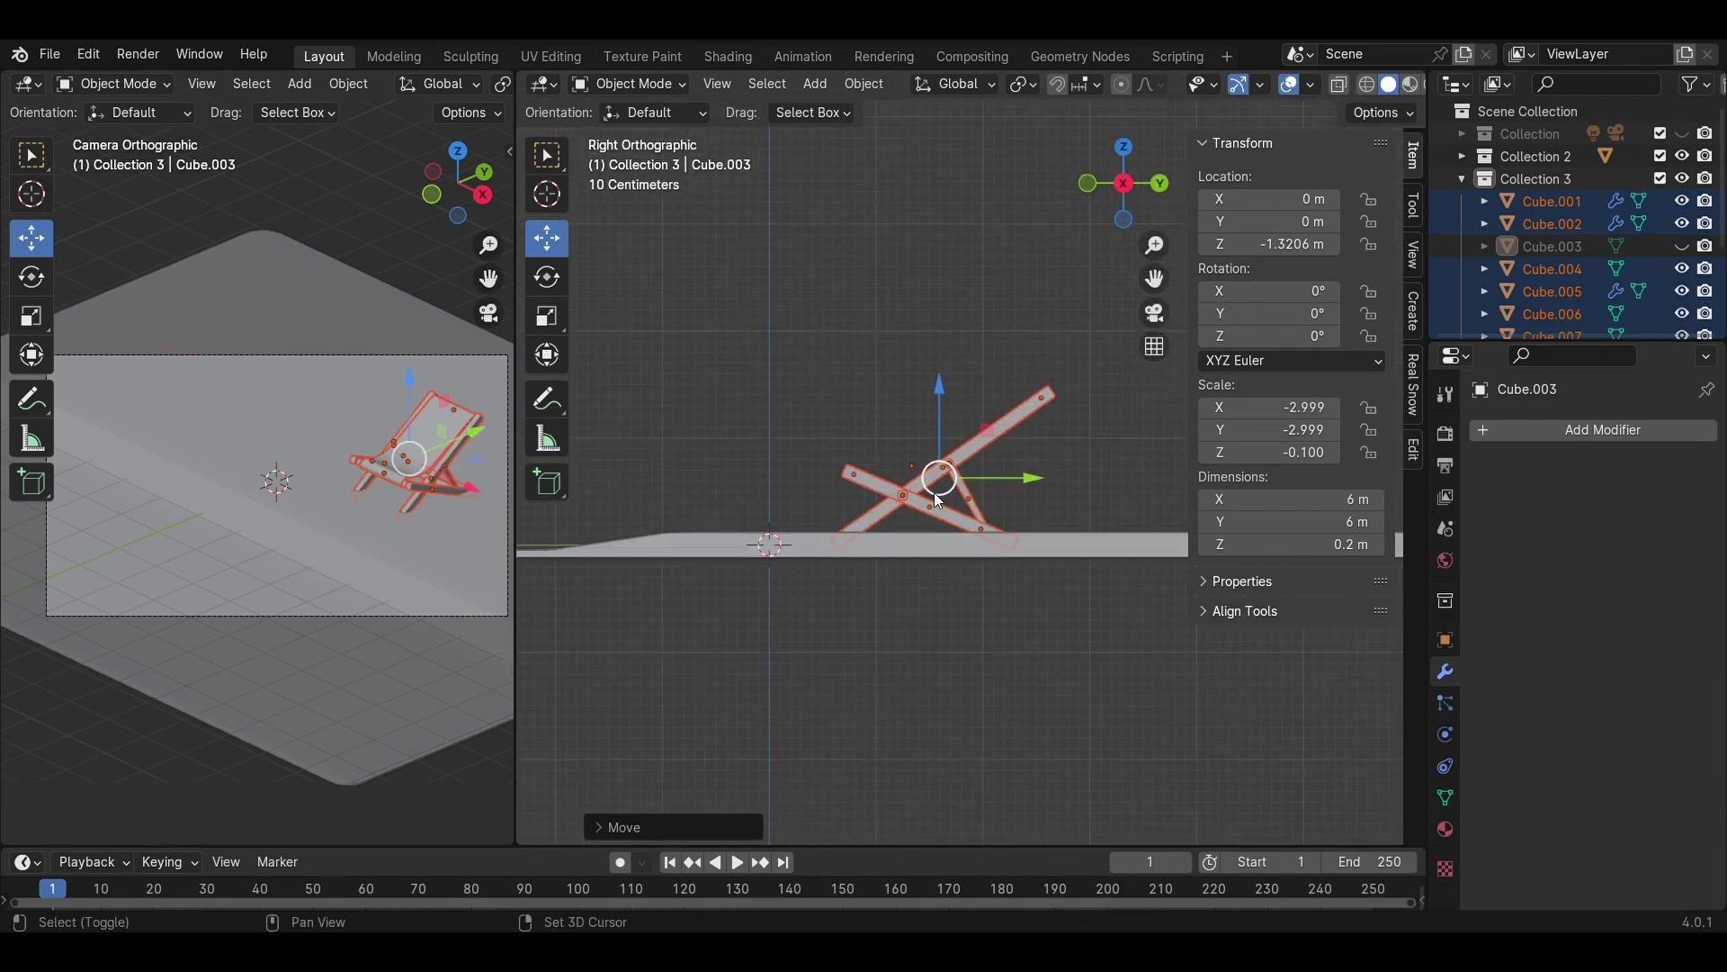
- Raise the beach chair slightly onto the sand surface, place a duplicate about 3 m along negative X, and save the file
scroll(939, 500, up, 2)
drag(919, 435, 924, 416)
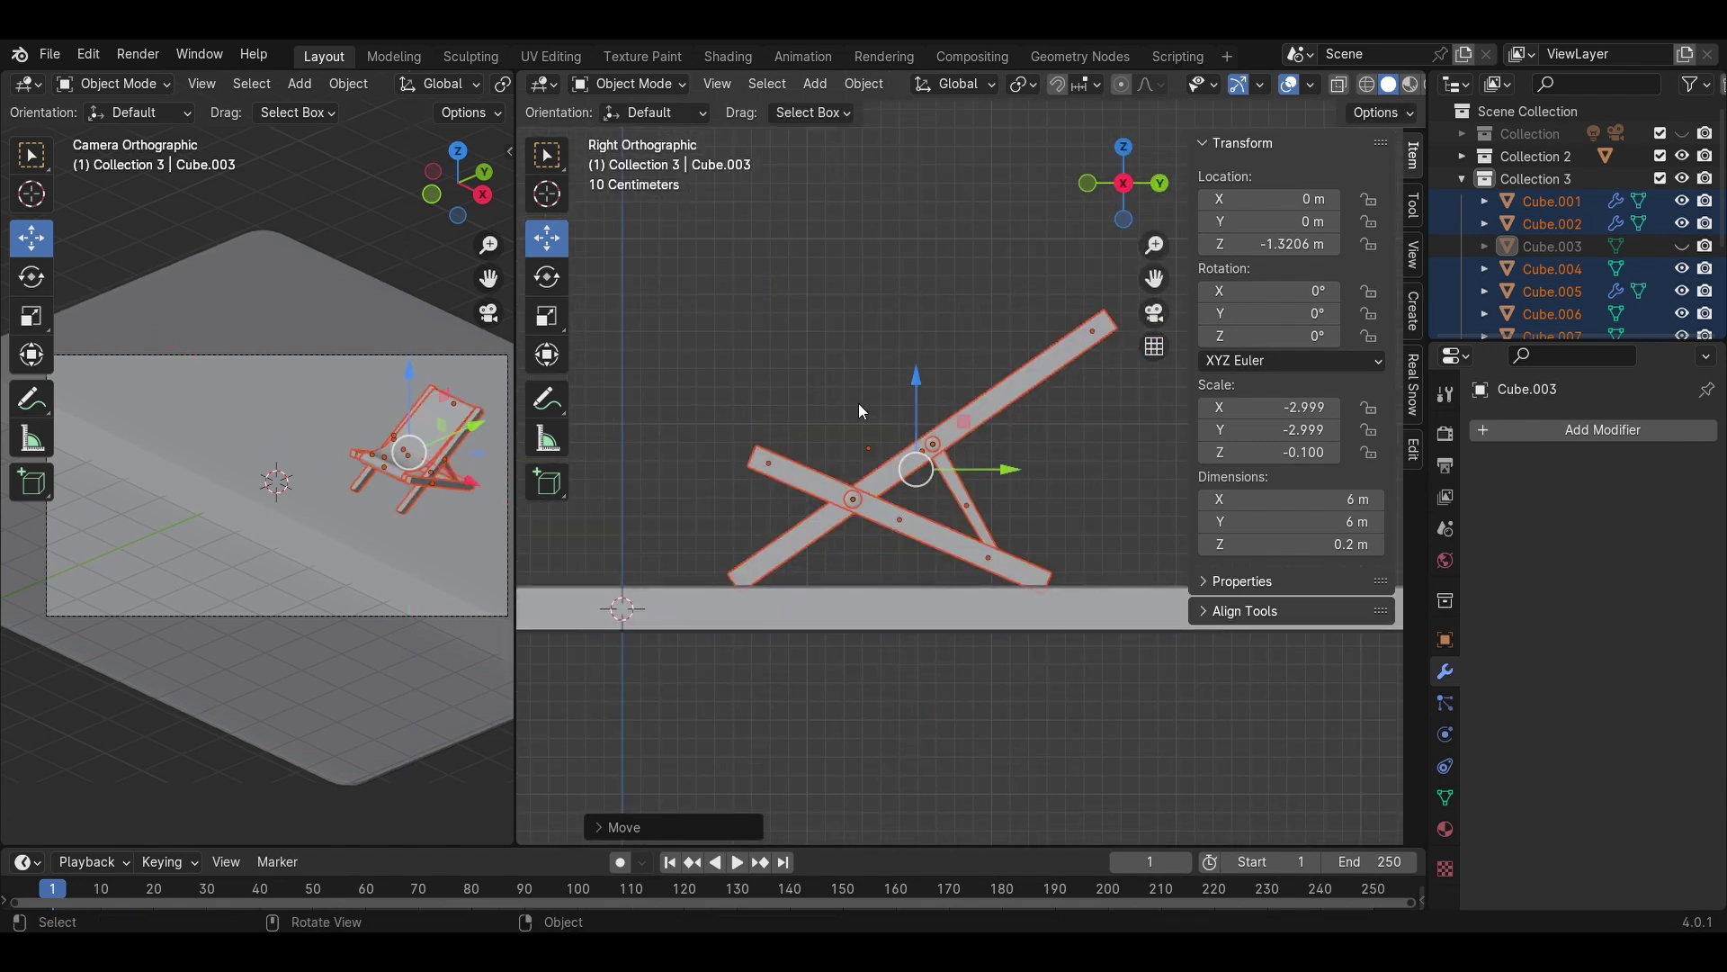
click(1125, 147)
key(shift+d)
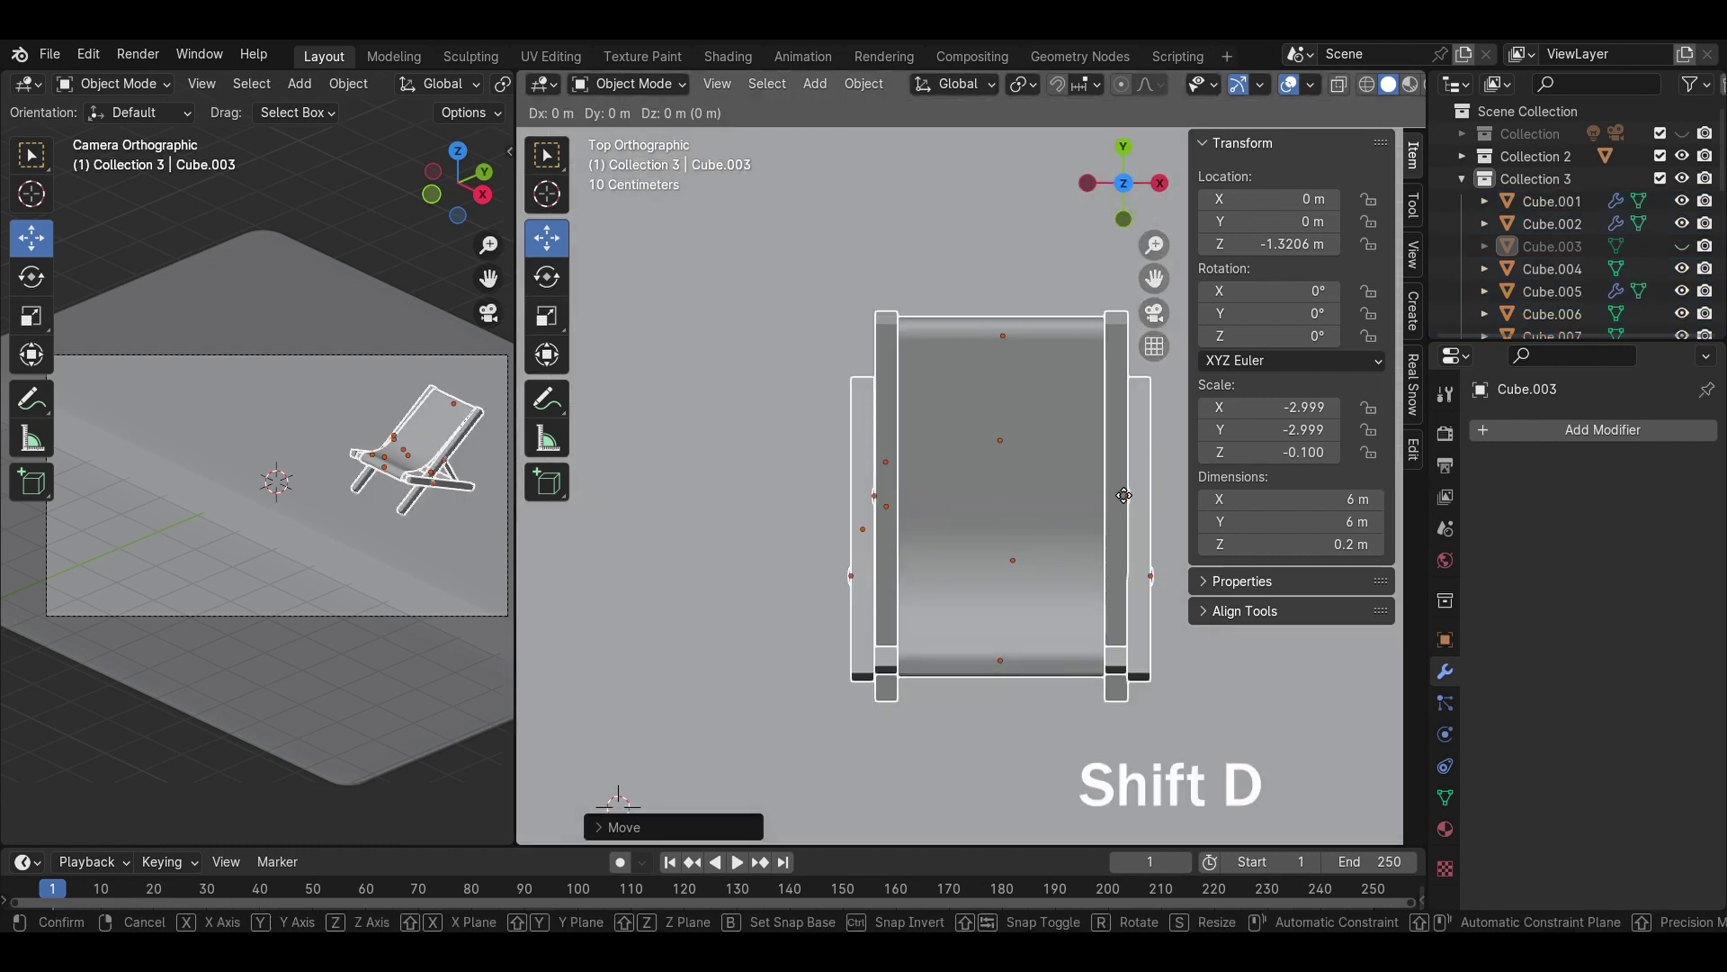
key(x)
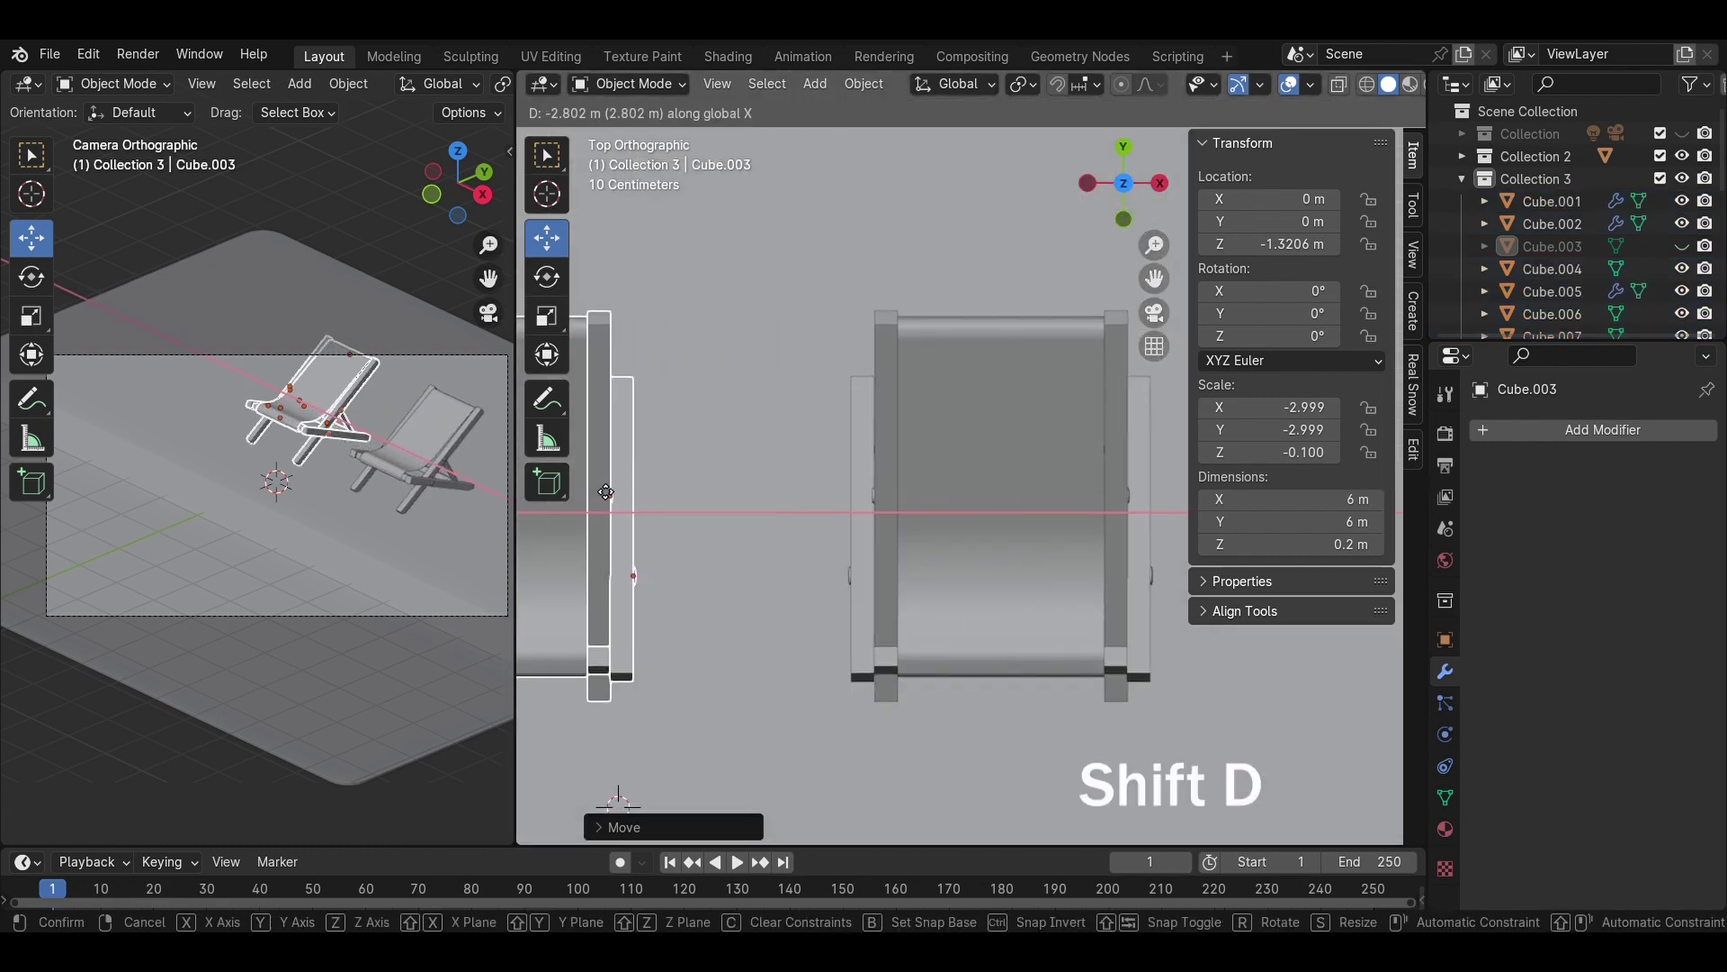
click(559, 483)
scroll(850, 509, down, 6)
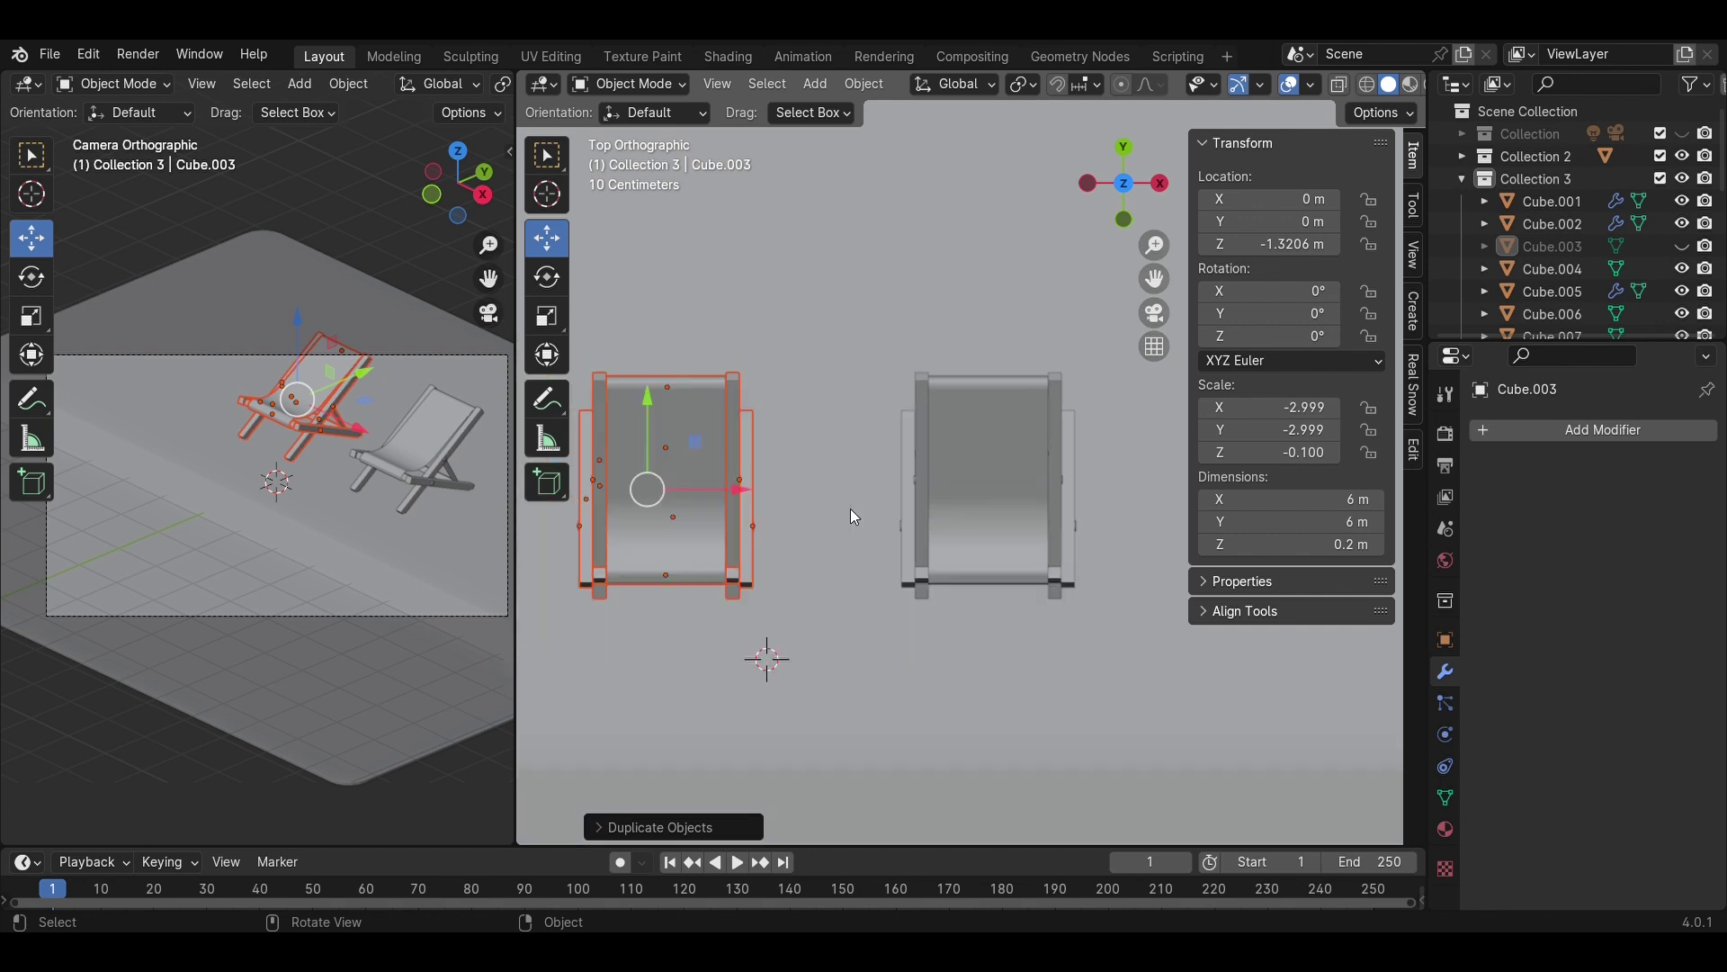
key(ctrl+s)
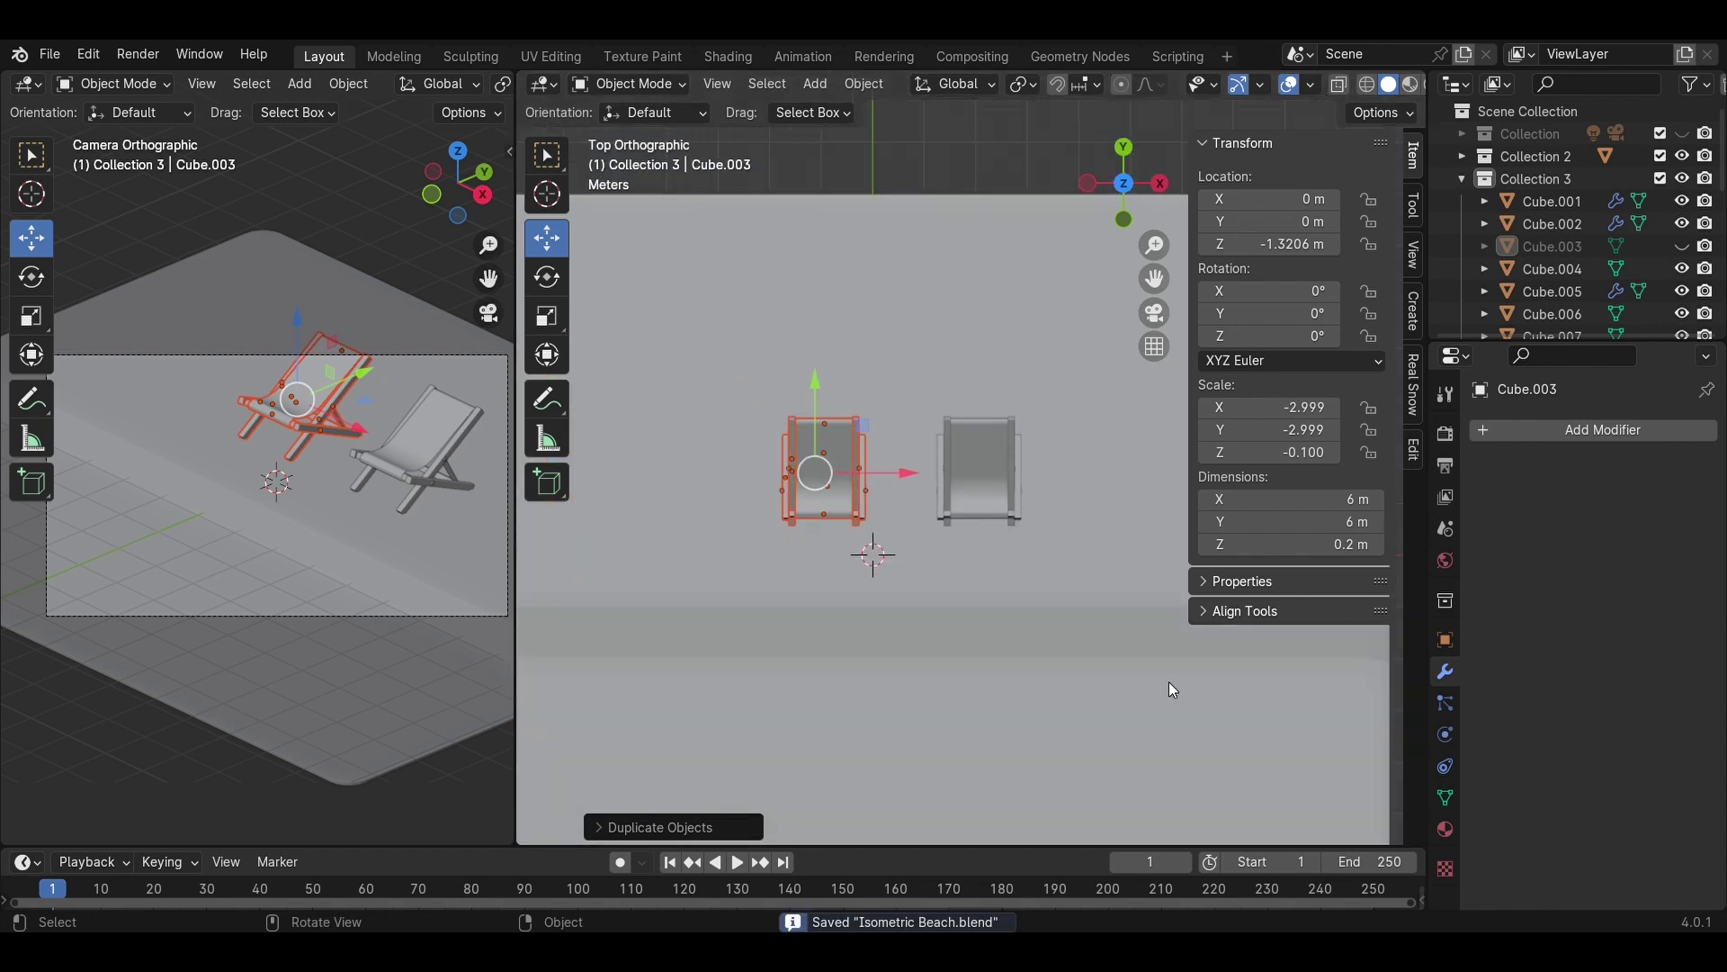
- Show the collection holding the camera and set the camera's orthographic scale to 10.5
click(1683, 134)
click(1206, 770)
scroll(307, 624, down, 2)
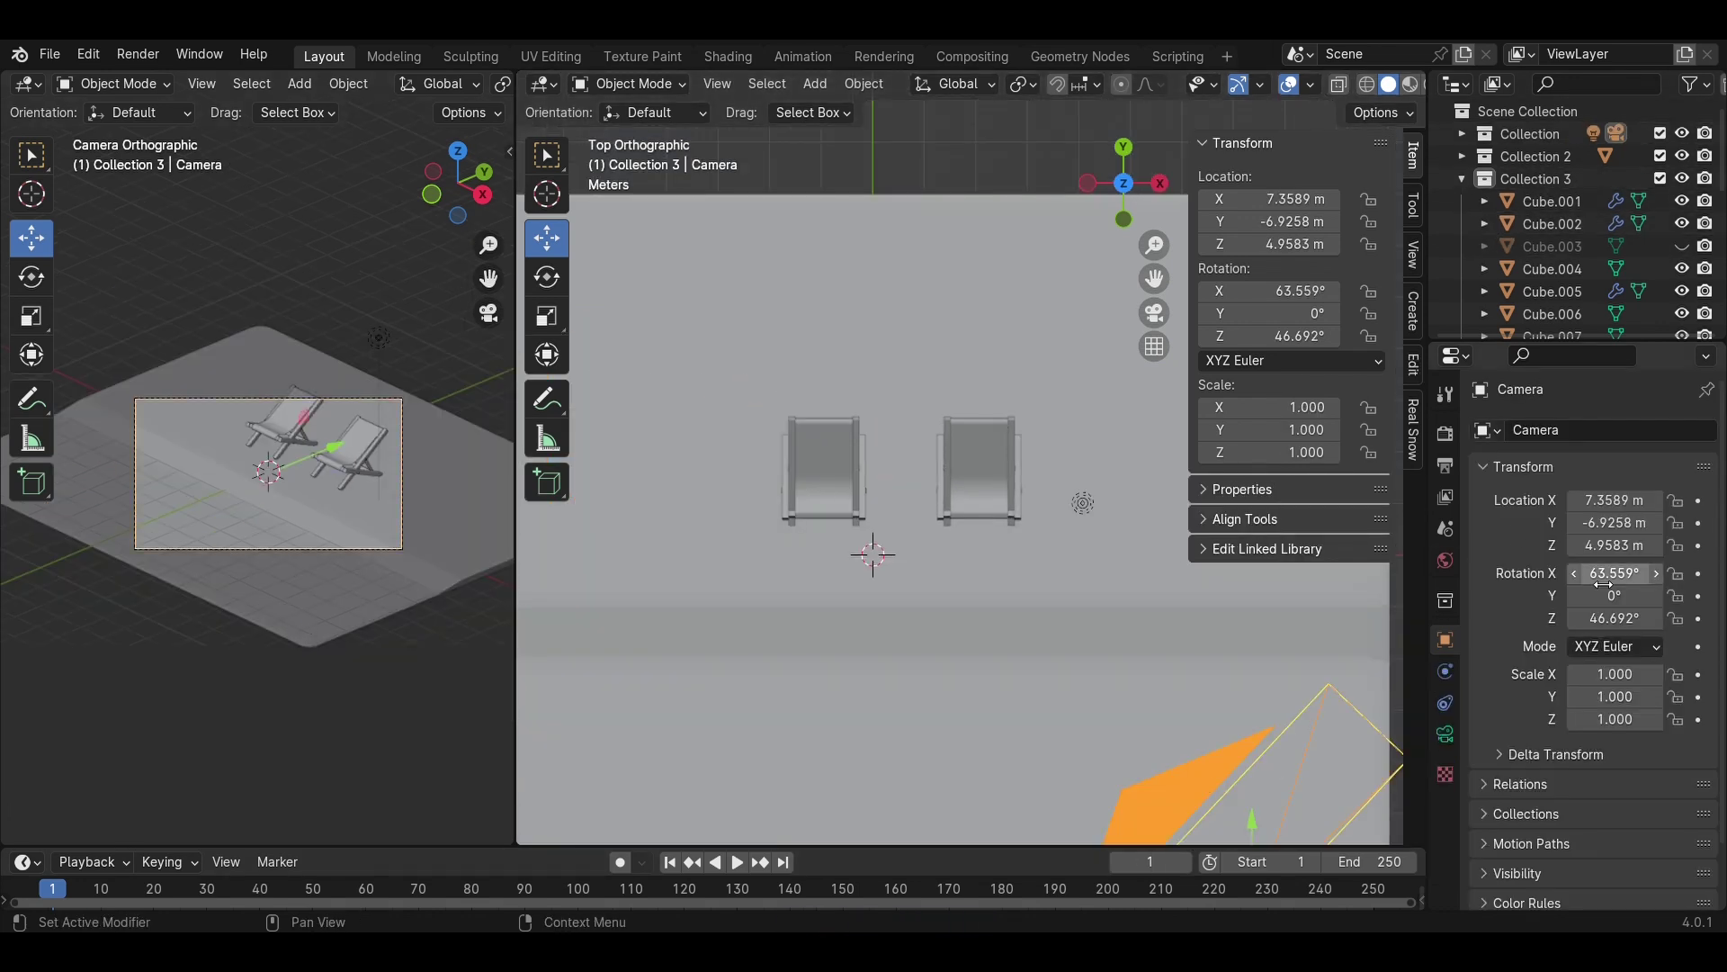
click(1445, 734)
drag(1619, 537, 1660, 537)
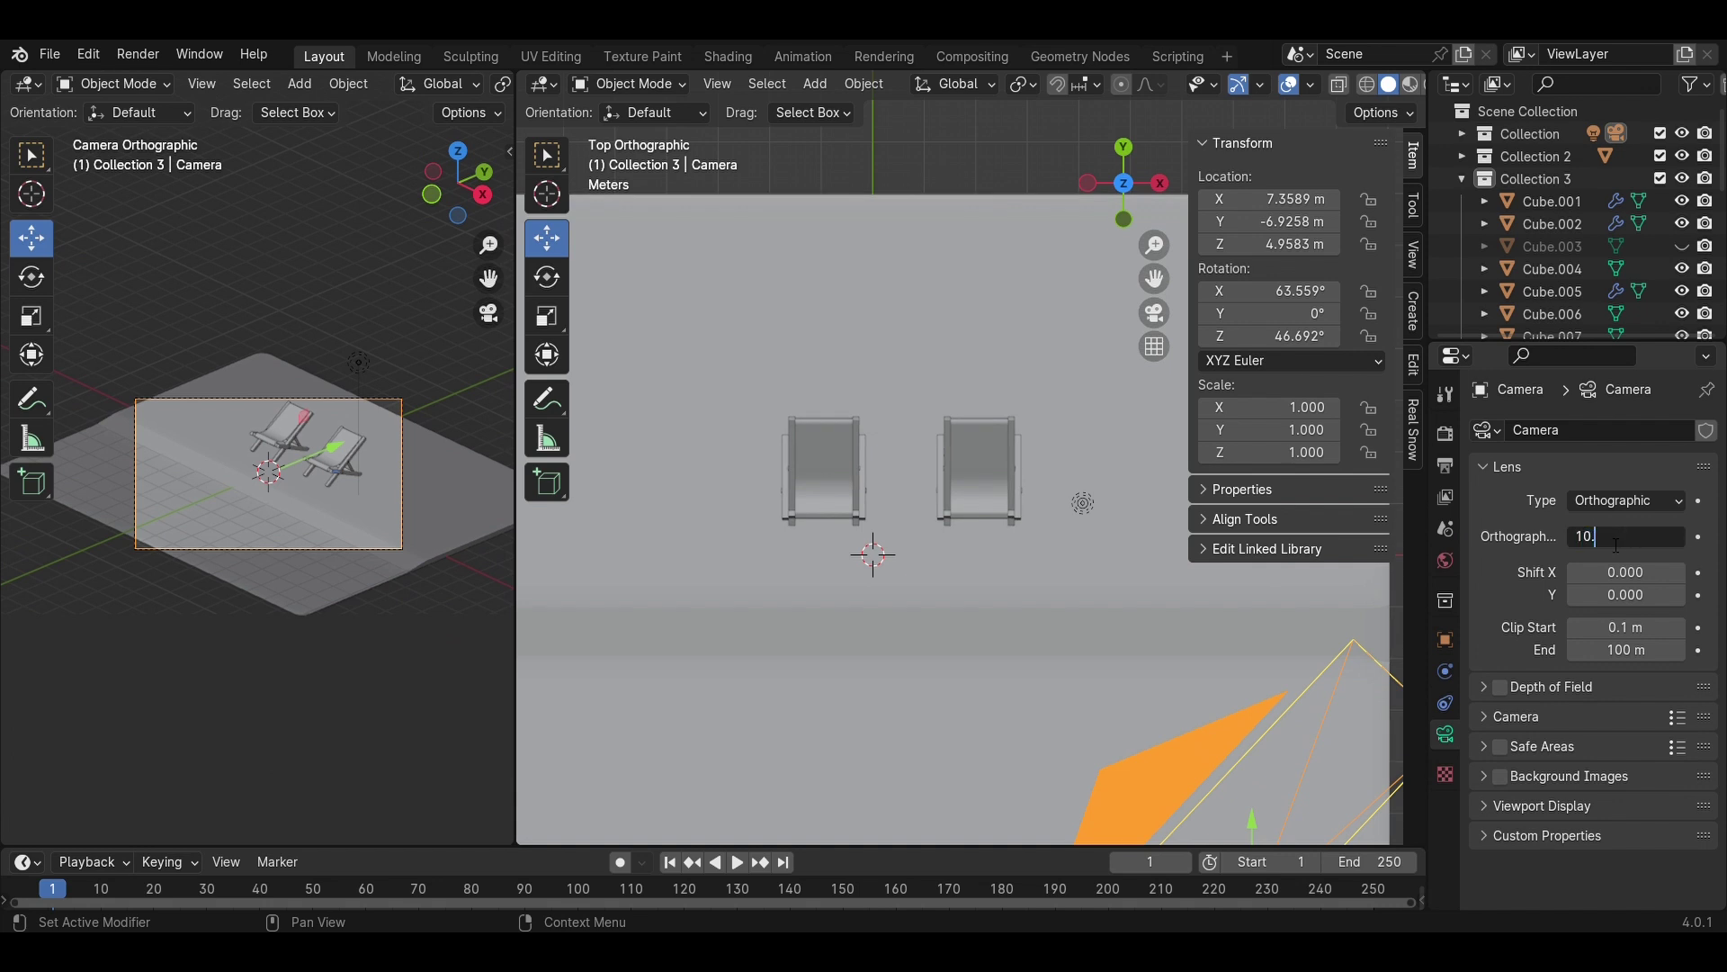
text(5)
key(Return)
- Raise the camera to a Z location of 5.7683 m and save the file
click(1445, 639)
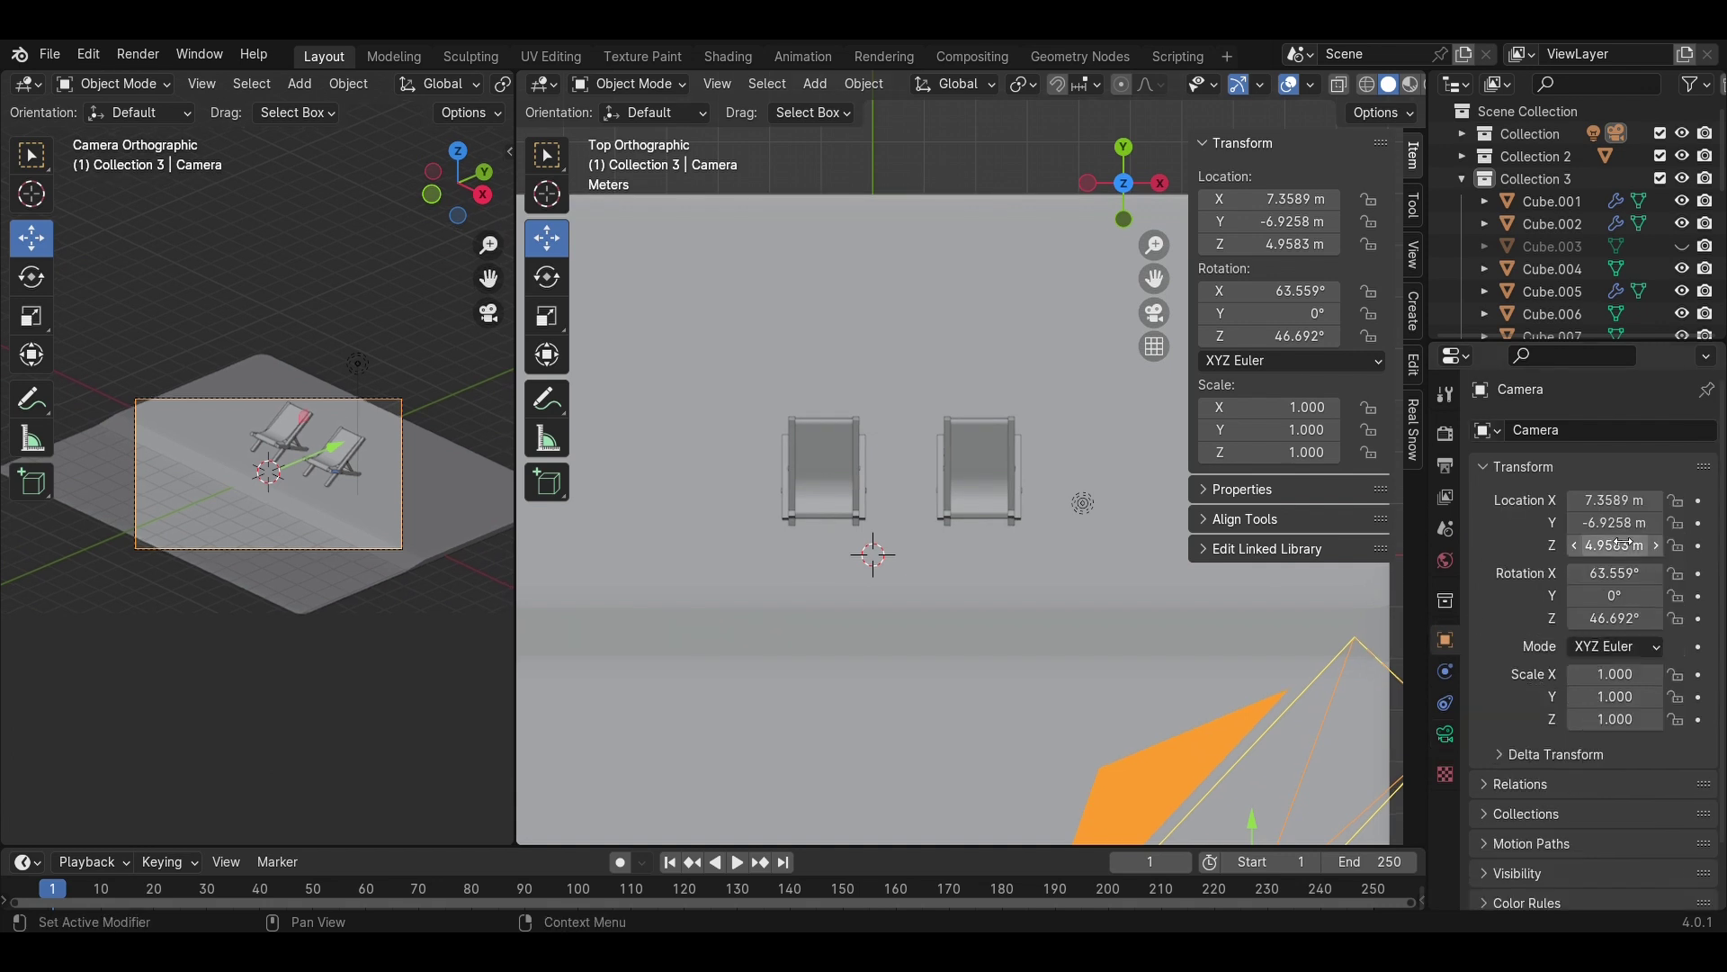
drag(1615, 546, 1688, 545)
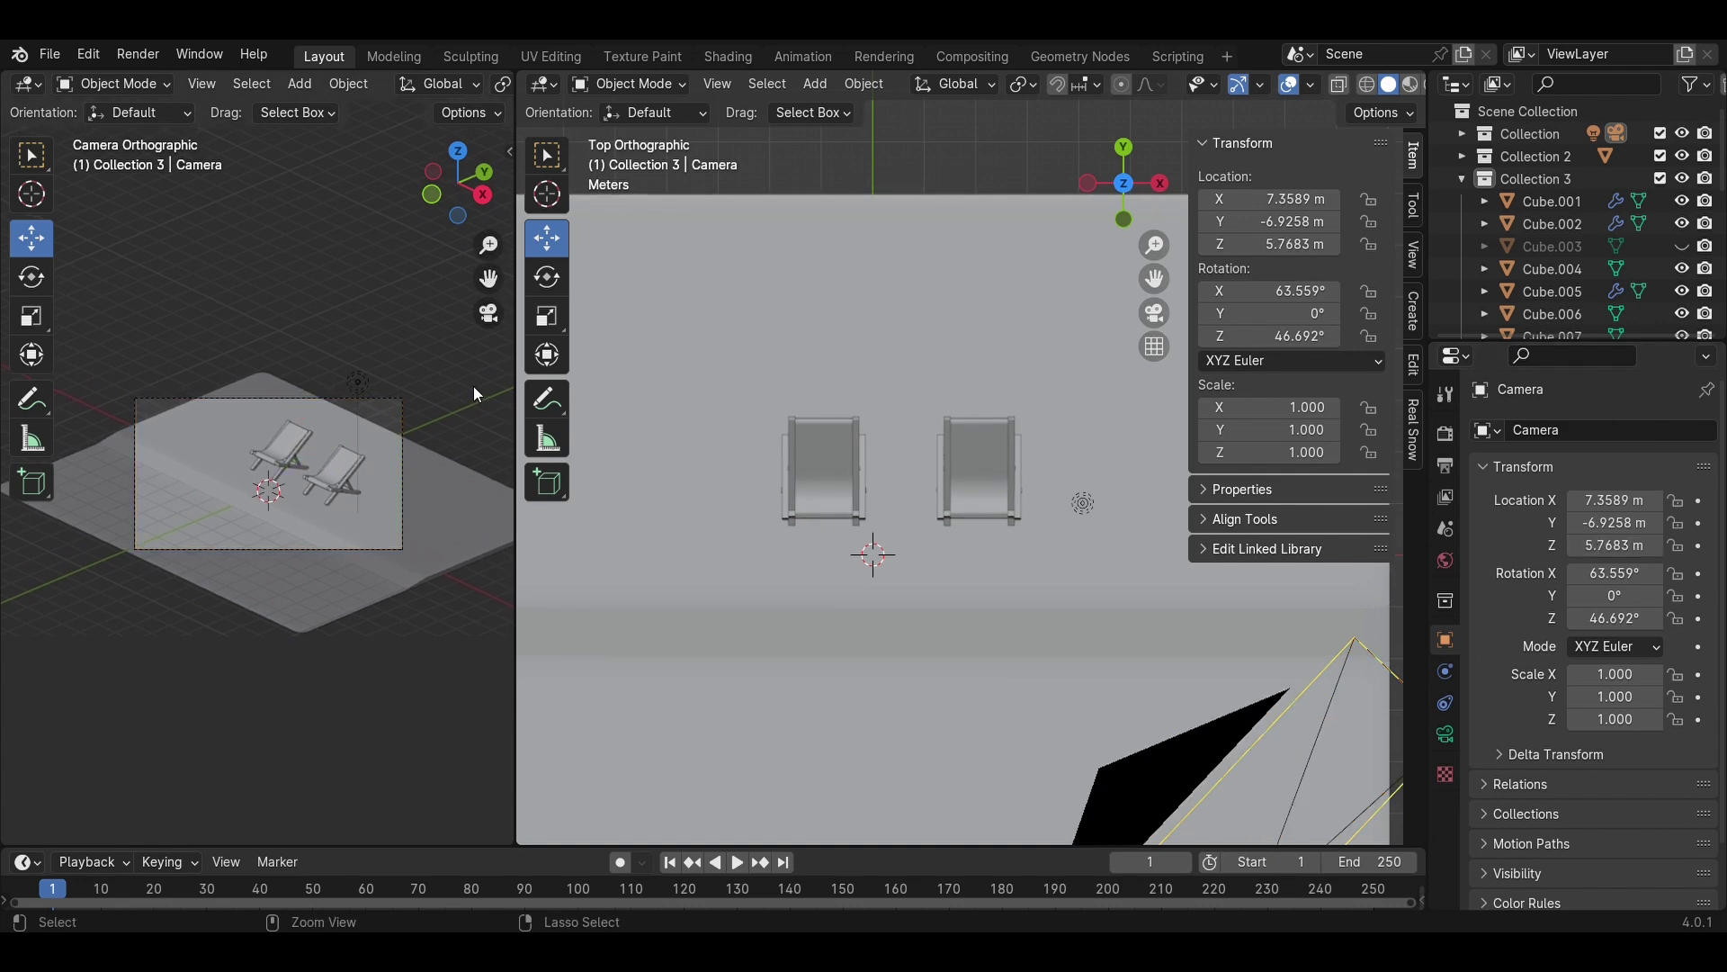
key(ctrl+s)
- Extend the beach ground slab along positive Y by moving its back side face outward in Edit Mode
scroll(406, 451, up, 4)
scroll(398, 473, down, 3)
middle_drag(572, 566, 920, 500)
click(907, 596)
key(Tab)
middle_drag(907, 596, 785, 615)
click(893, 543)
drag(1181, 525, 1287, 554)
click(1277, 573)
scroll(279, 659, down, 2)
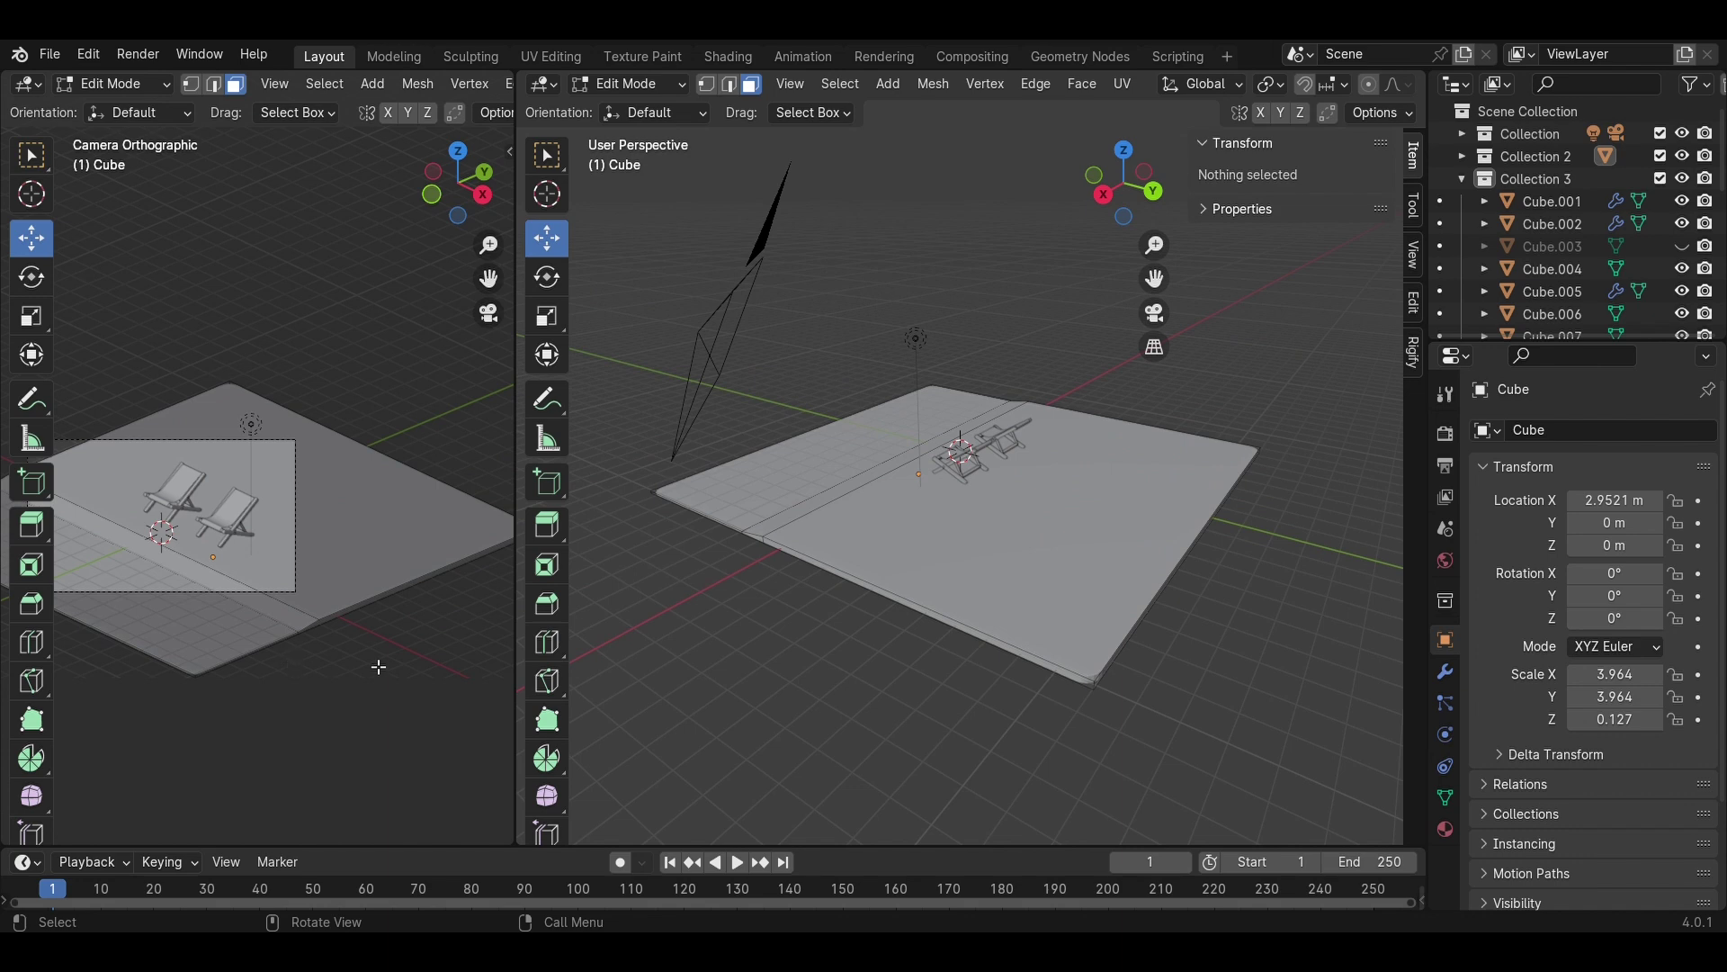
- Extend the ground slab along negative X by moving its side faces outward, then save and return to Object Mode
scroll(235, 607, down, 1)
middle_drag(665, 631, 915, 622)
click(922, 631)
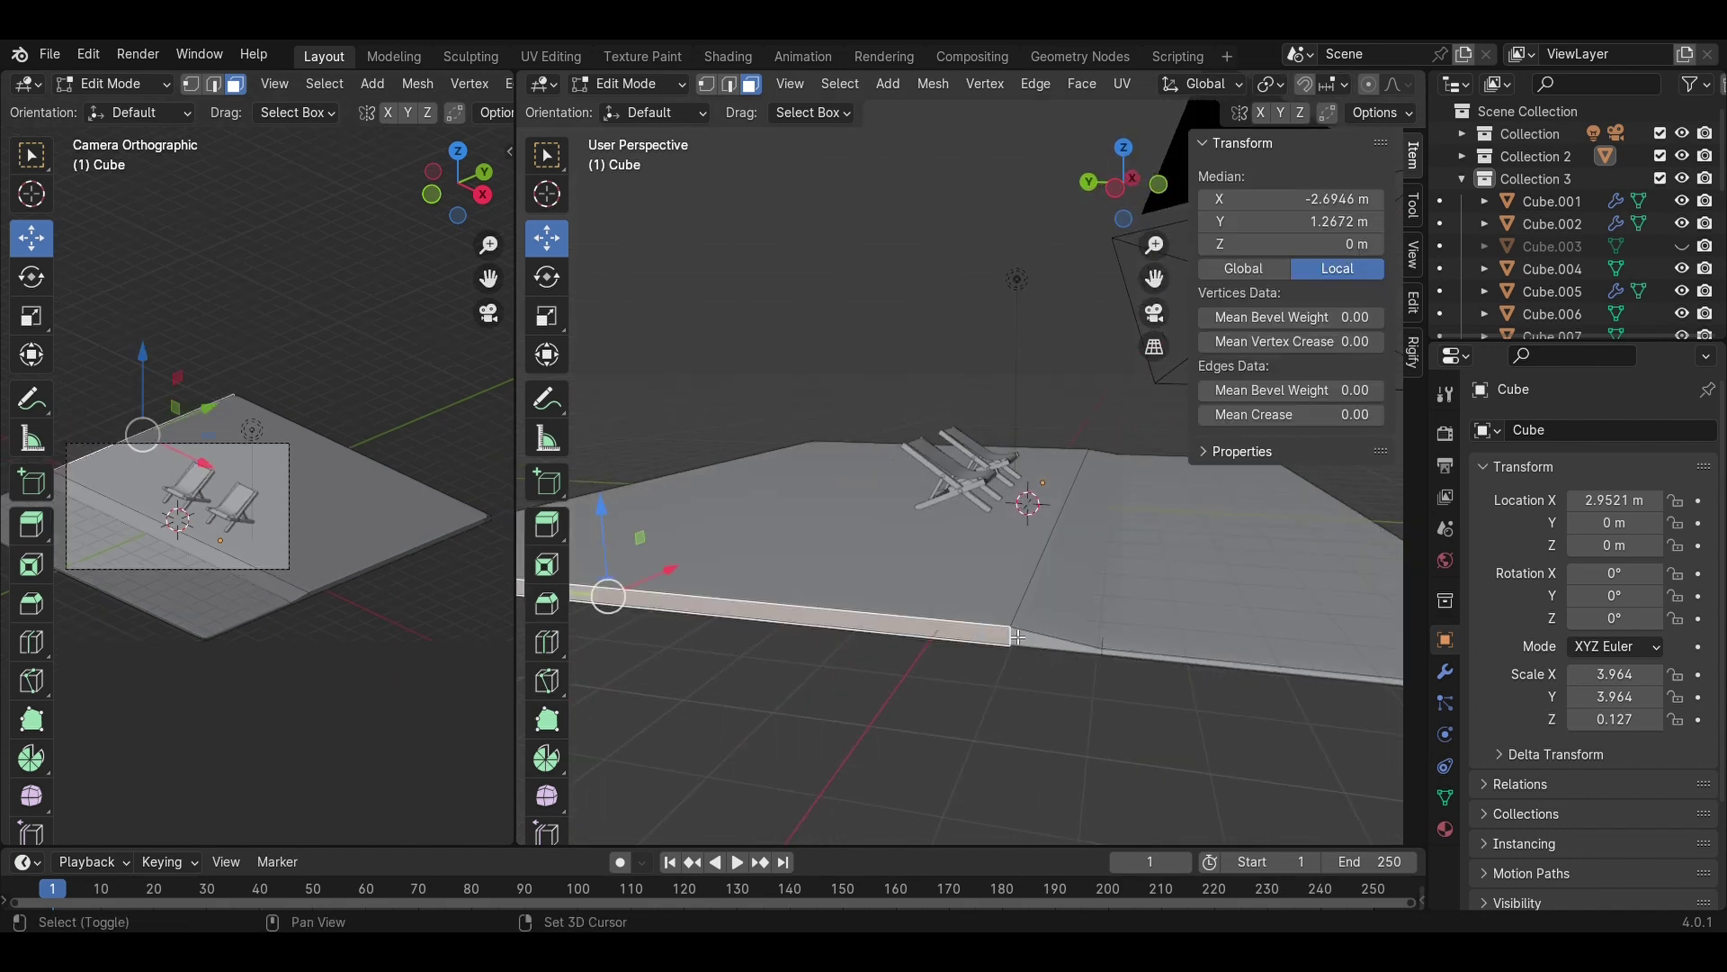
shift+click(1107, 659)
shift+click(1129, 655)
middle_drag(1089, 576, 886, 612)
drag(665, 524, 640, 525)
click(640, 525)
key(alt+a)
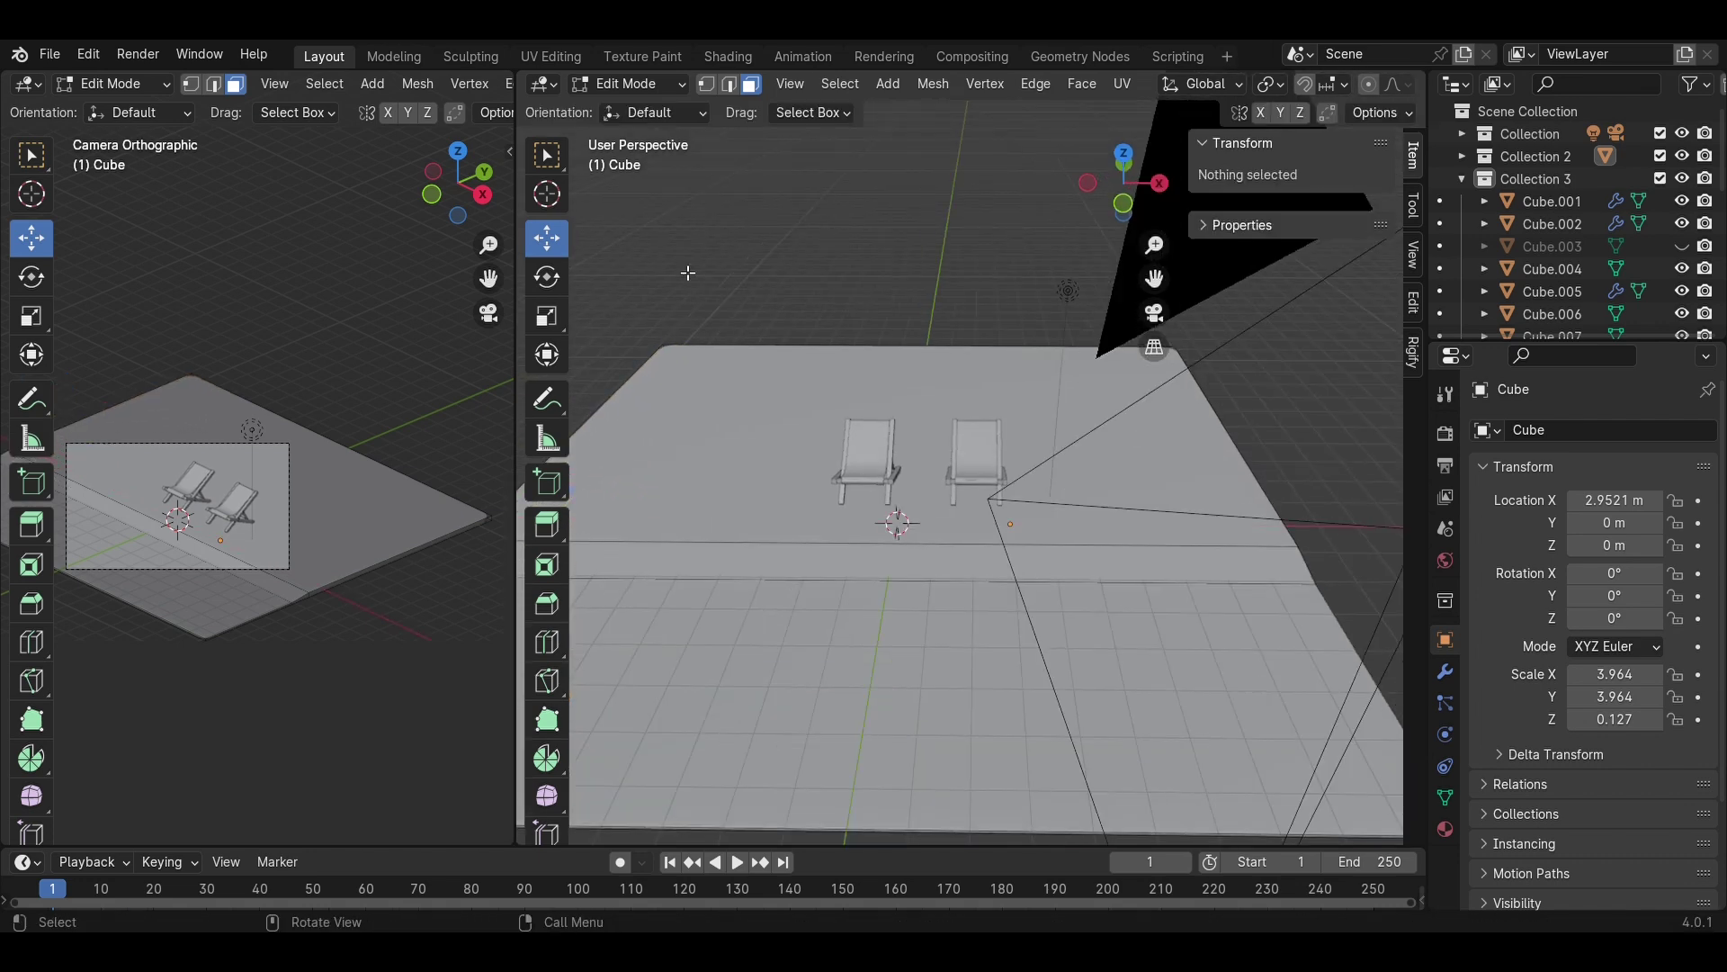
key(ctrl+s)
scroll(270, 599, up, 2)
key(Tab)
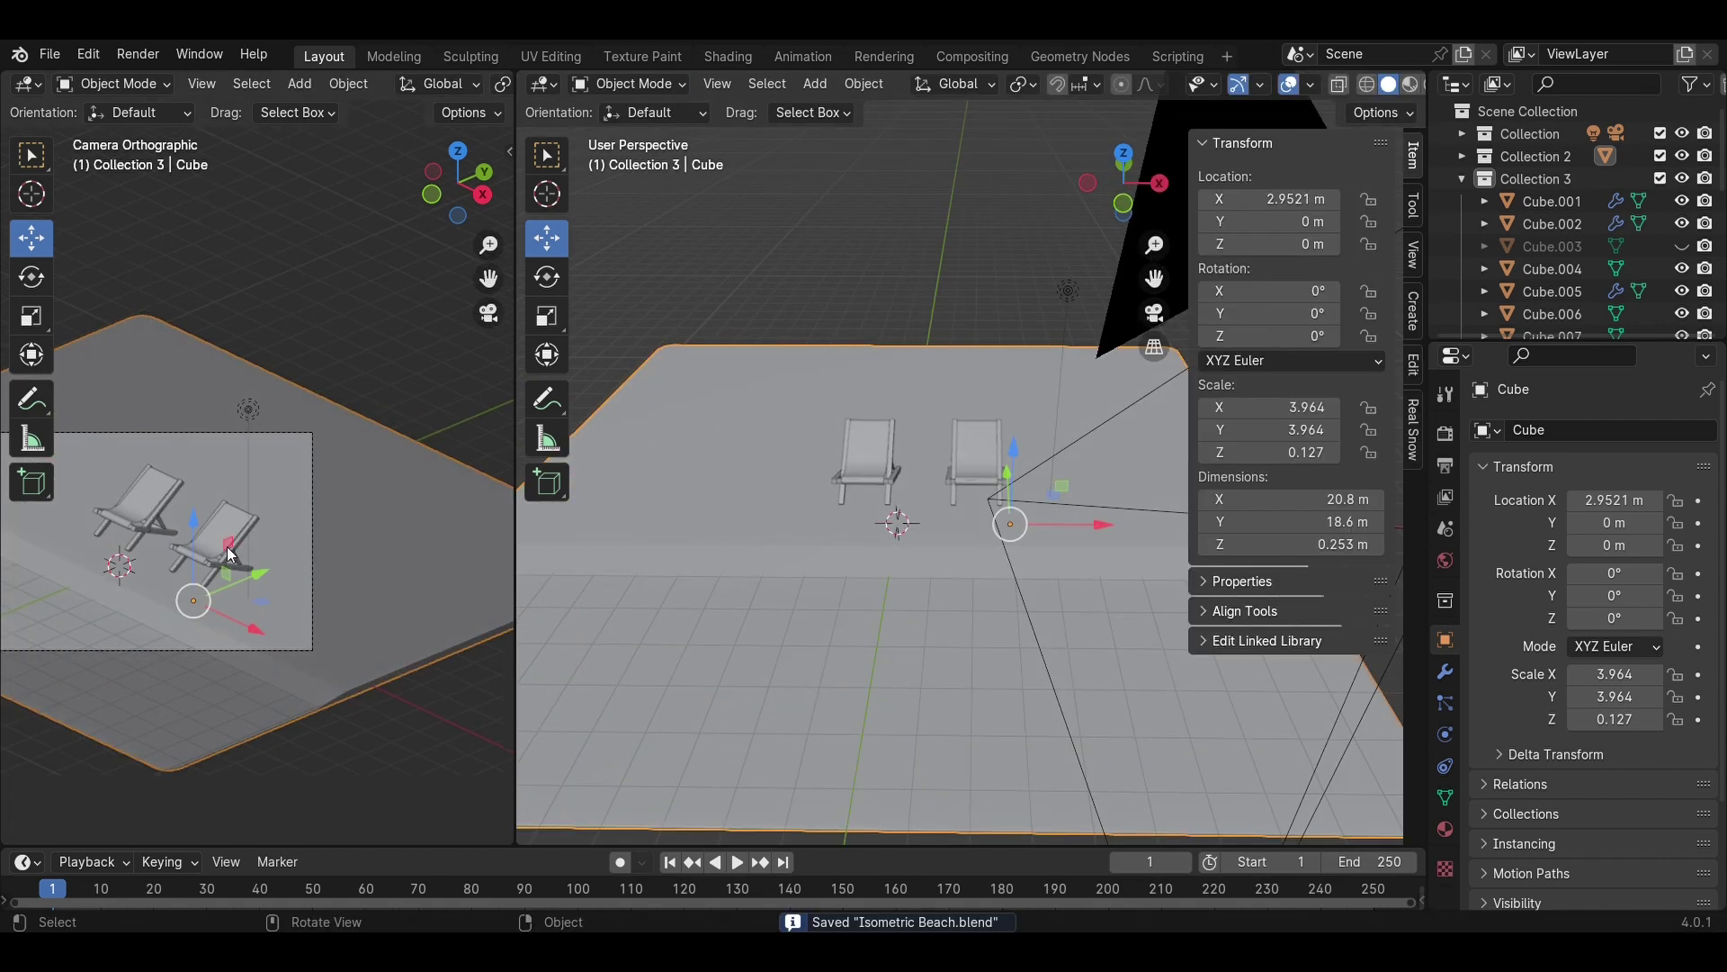
- Hide Collection 3 and Collection 2, and add a cylinder at the origin in the new Collection 4
scroll(270, 576, up, 3)
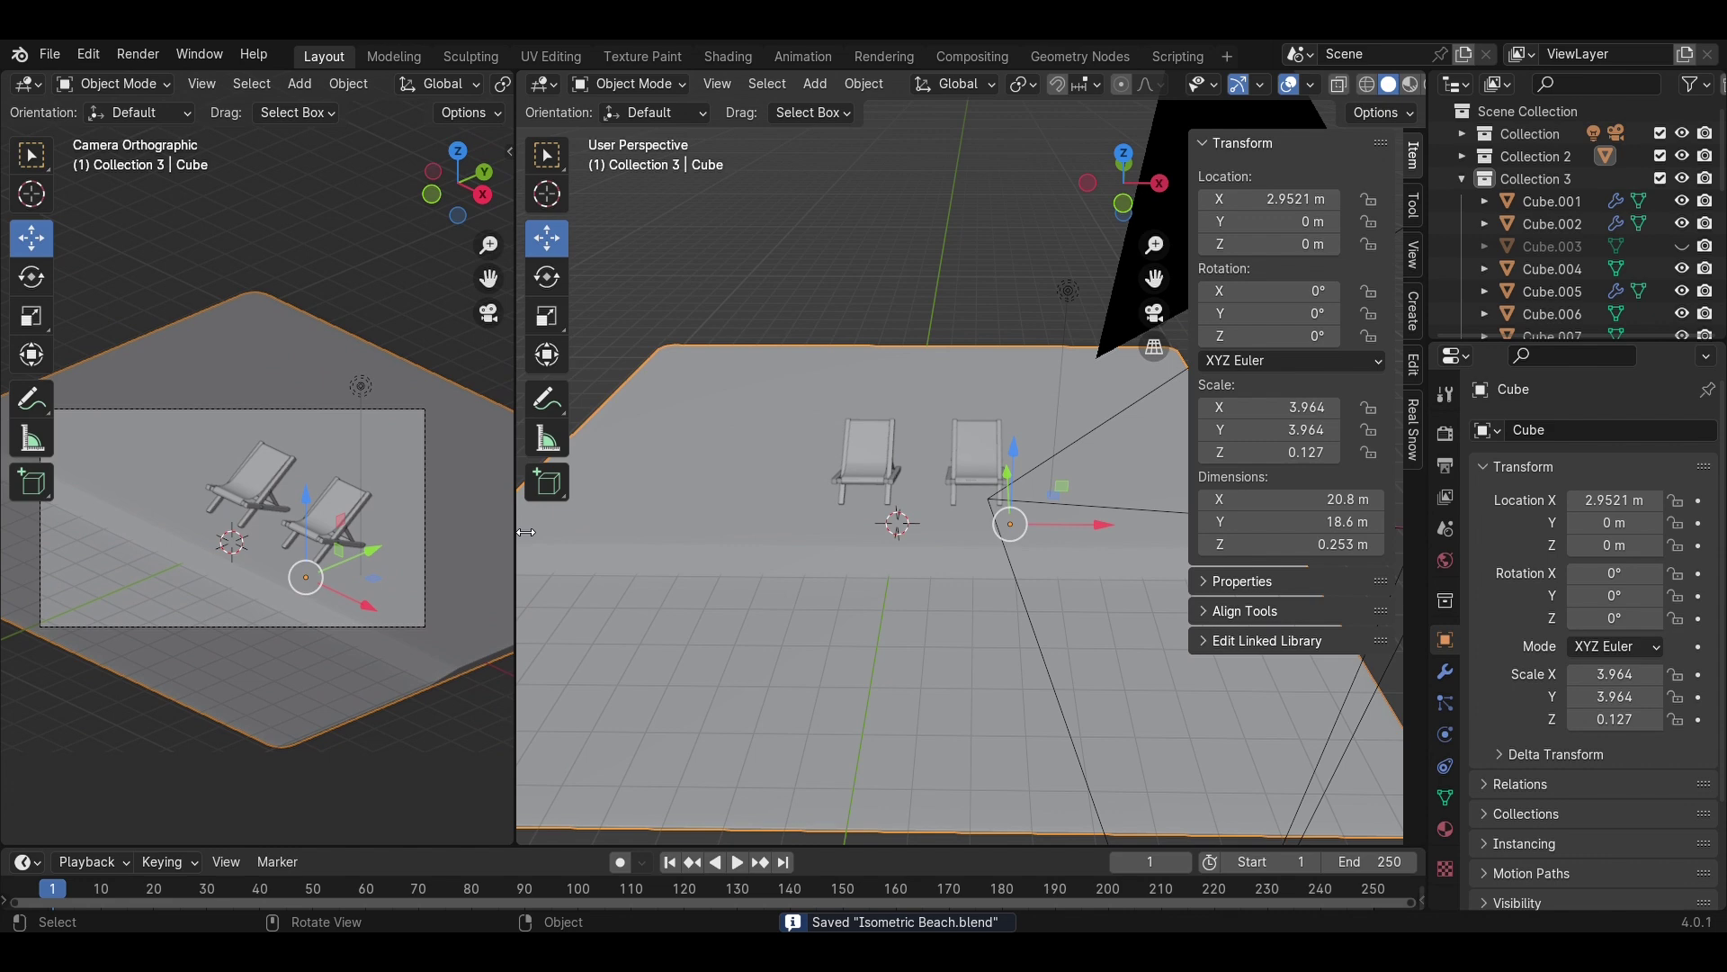
drag(525, 531, 663, 532)
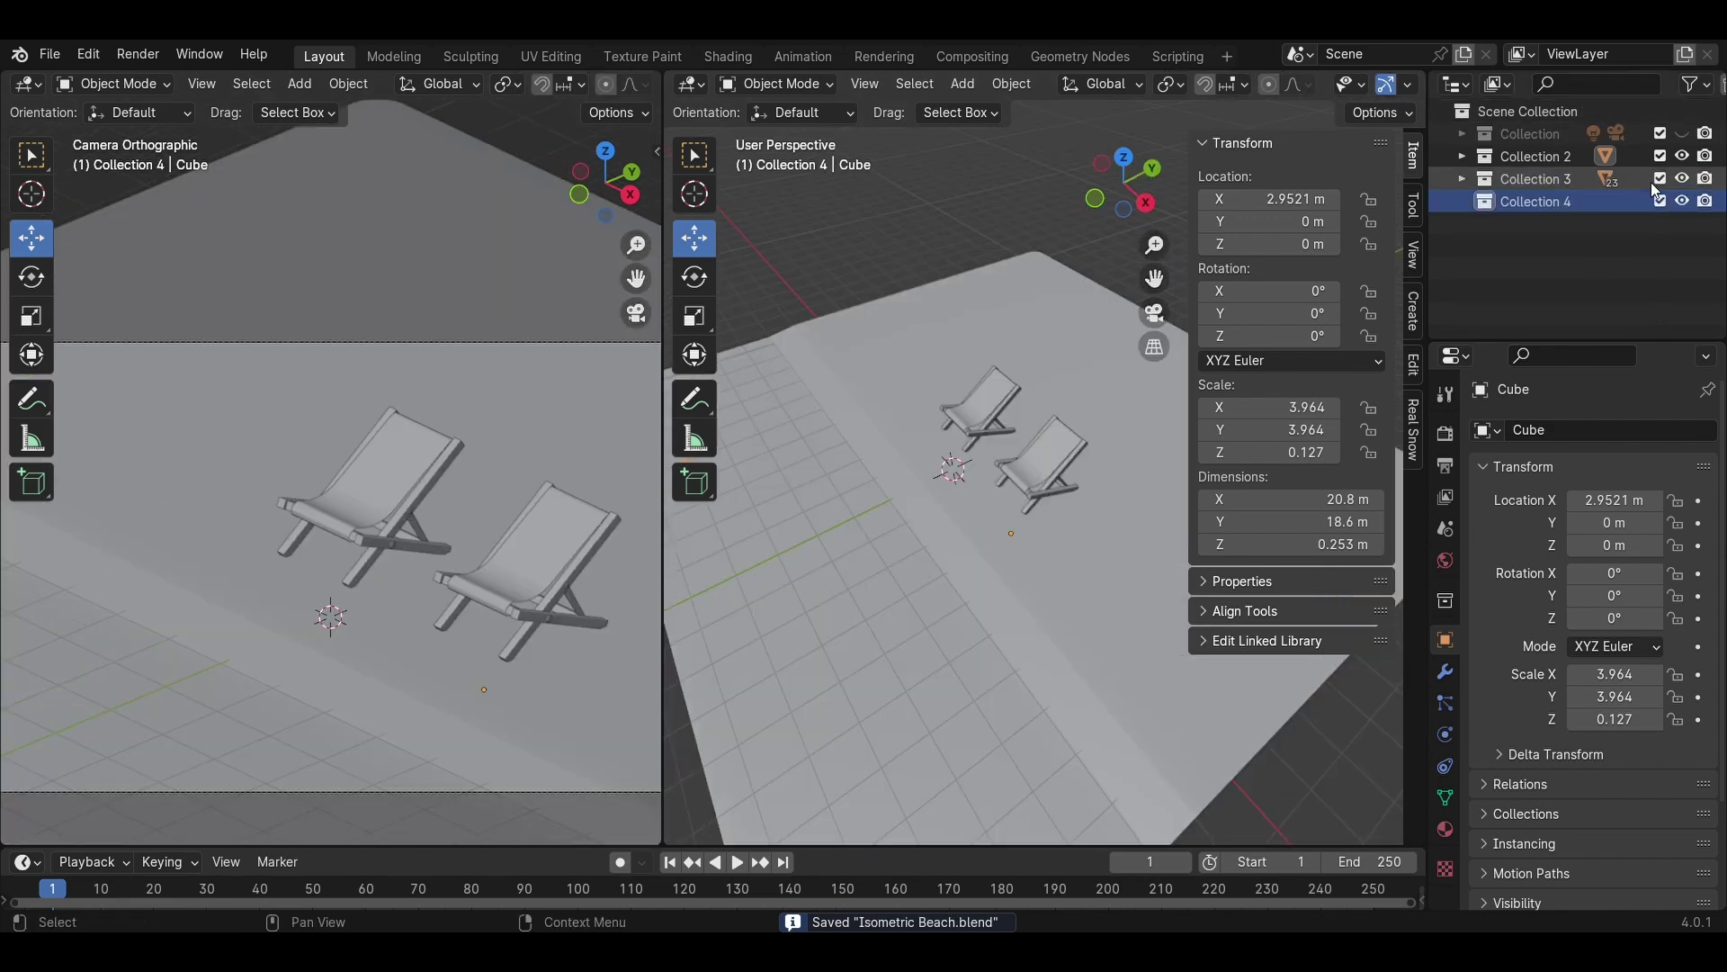
click(1682, 179)
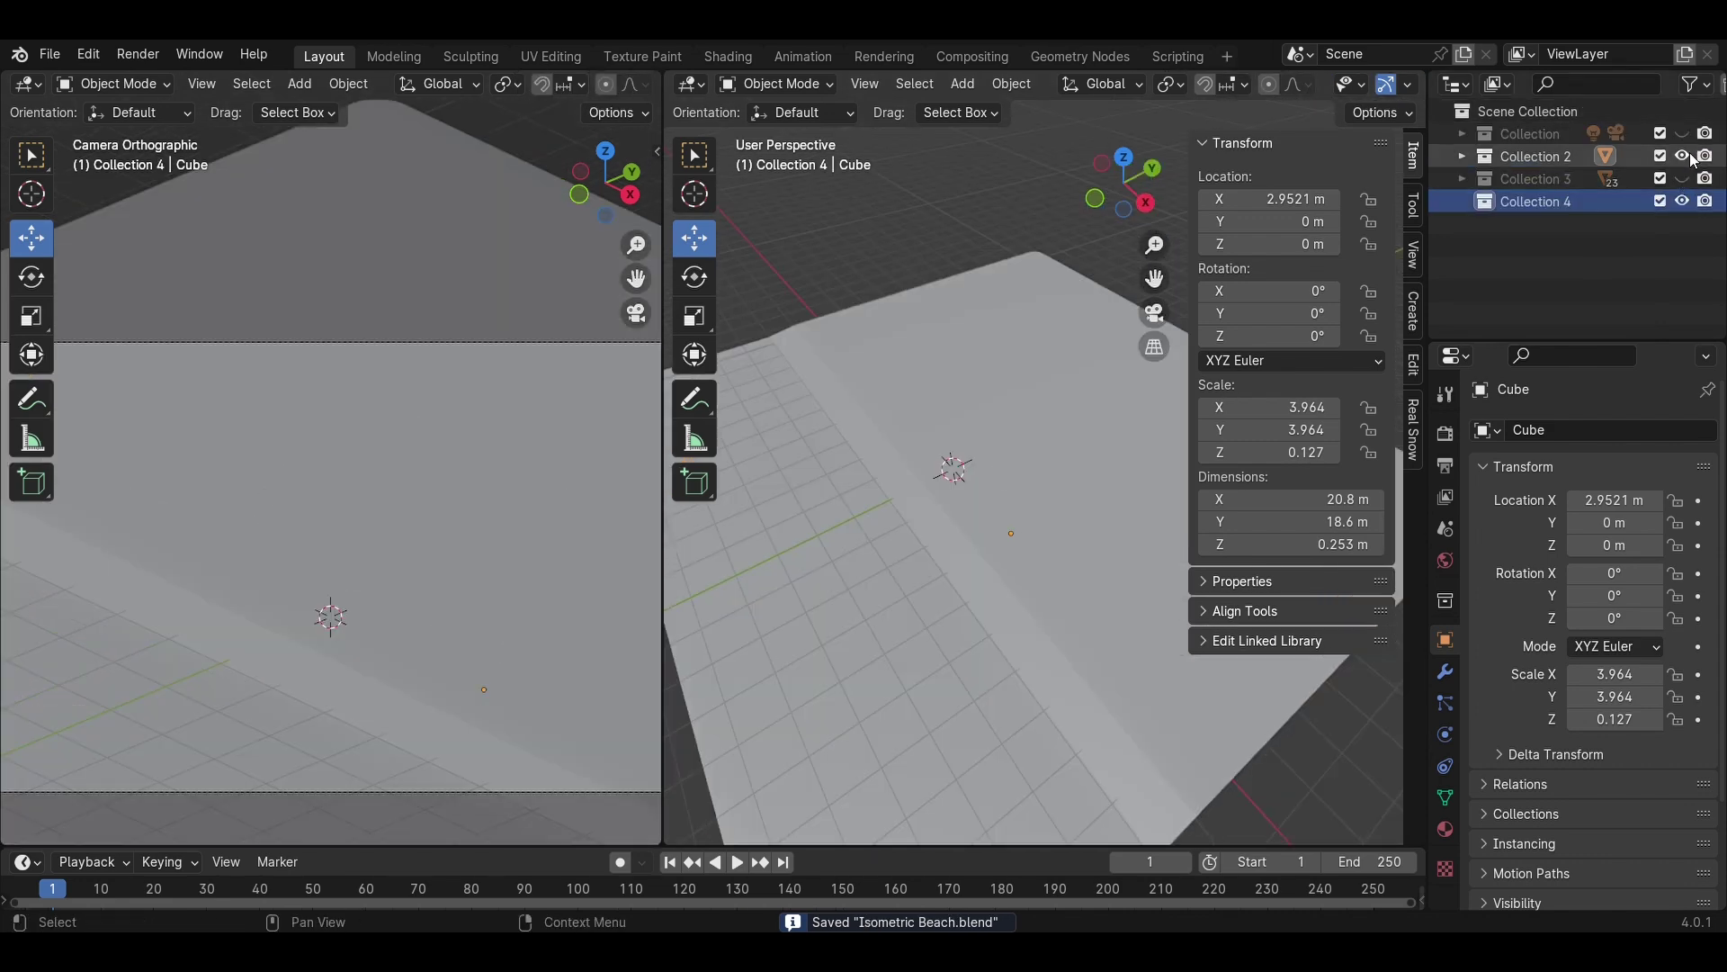
click(1682, 156)
key(shift+a)
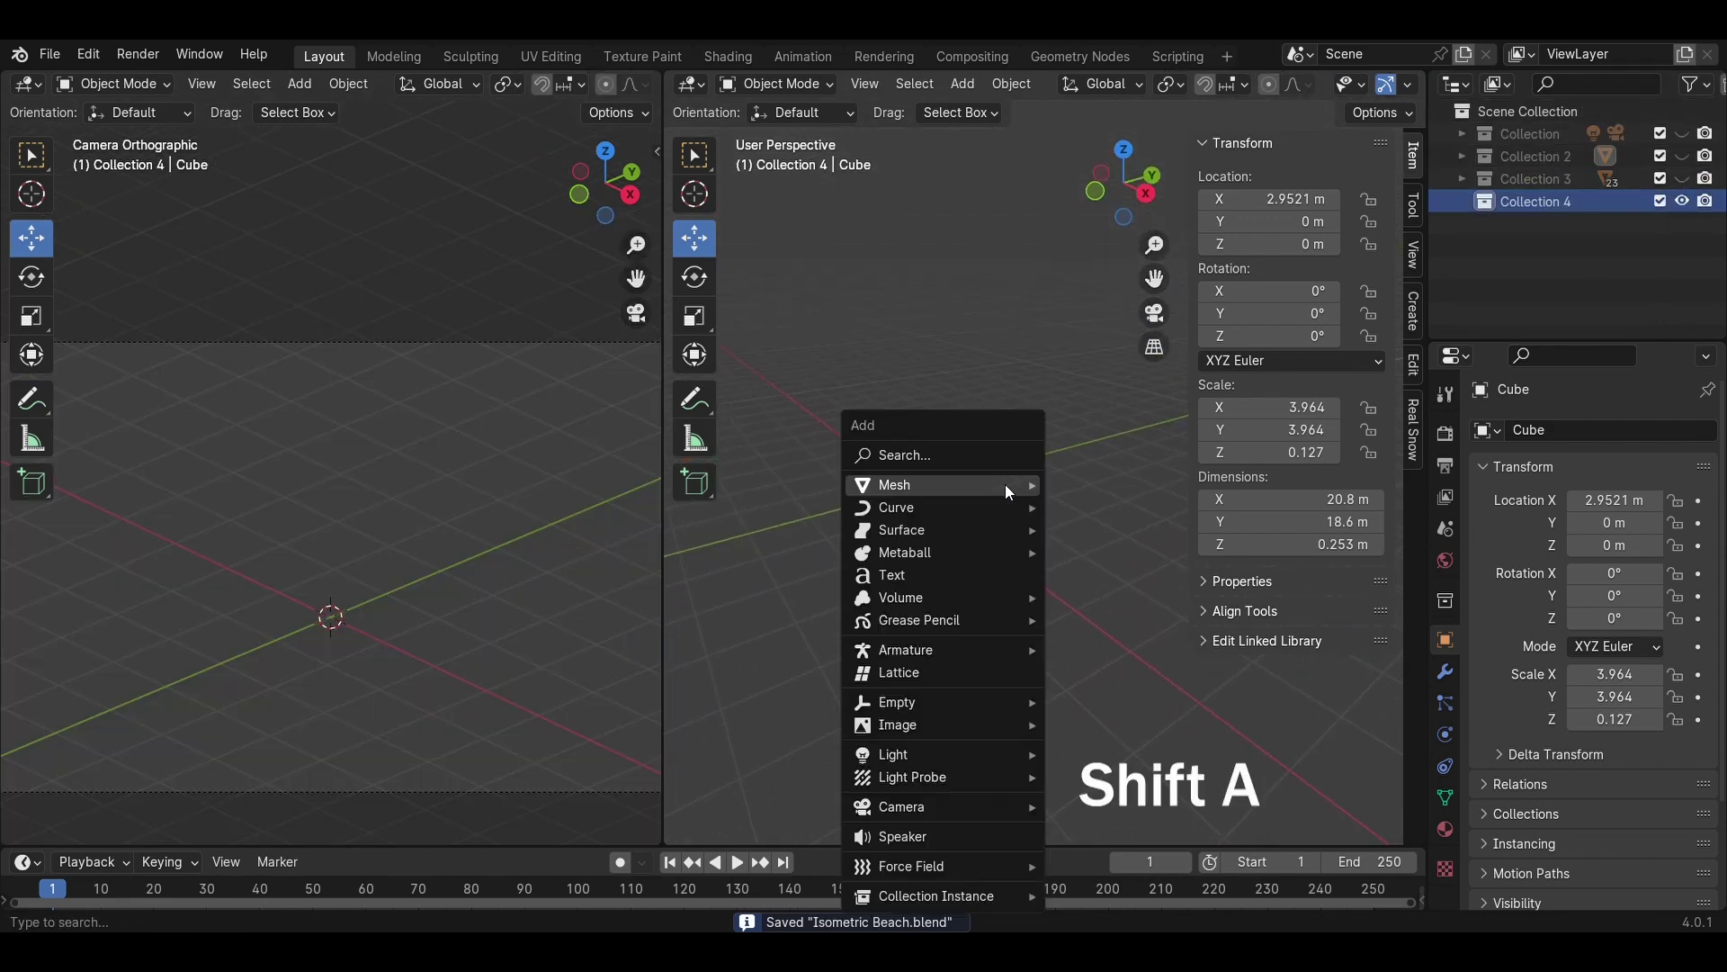
mouse_move(1006, 484)
click(1110, 594)
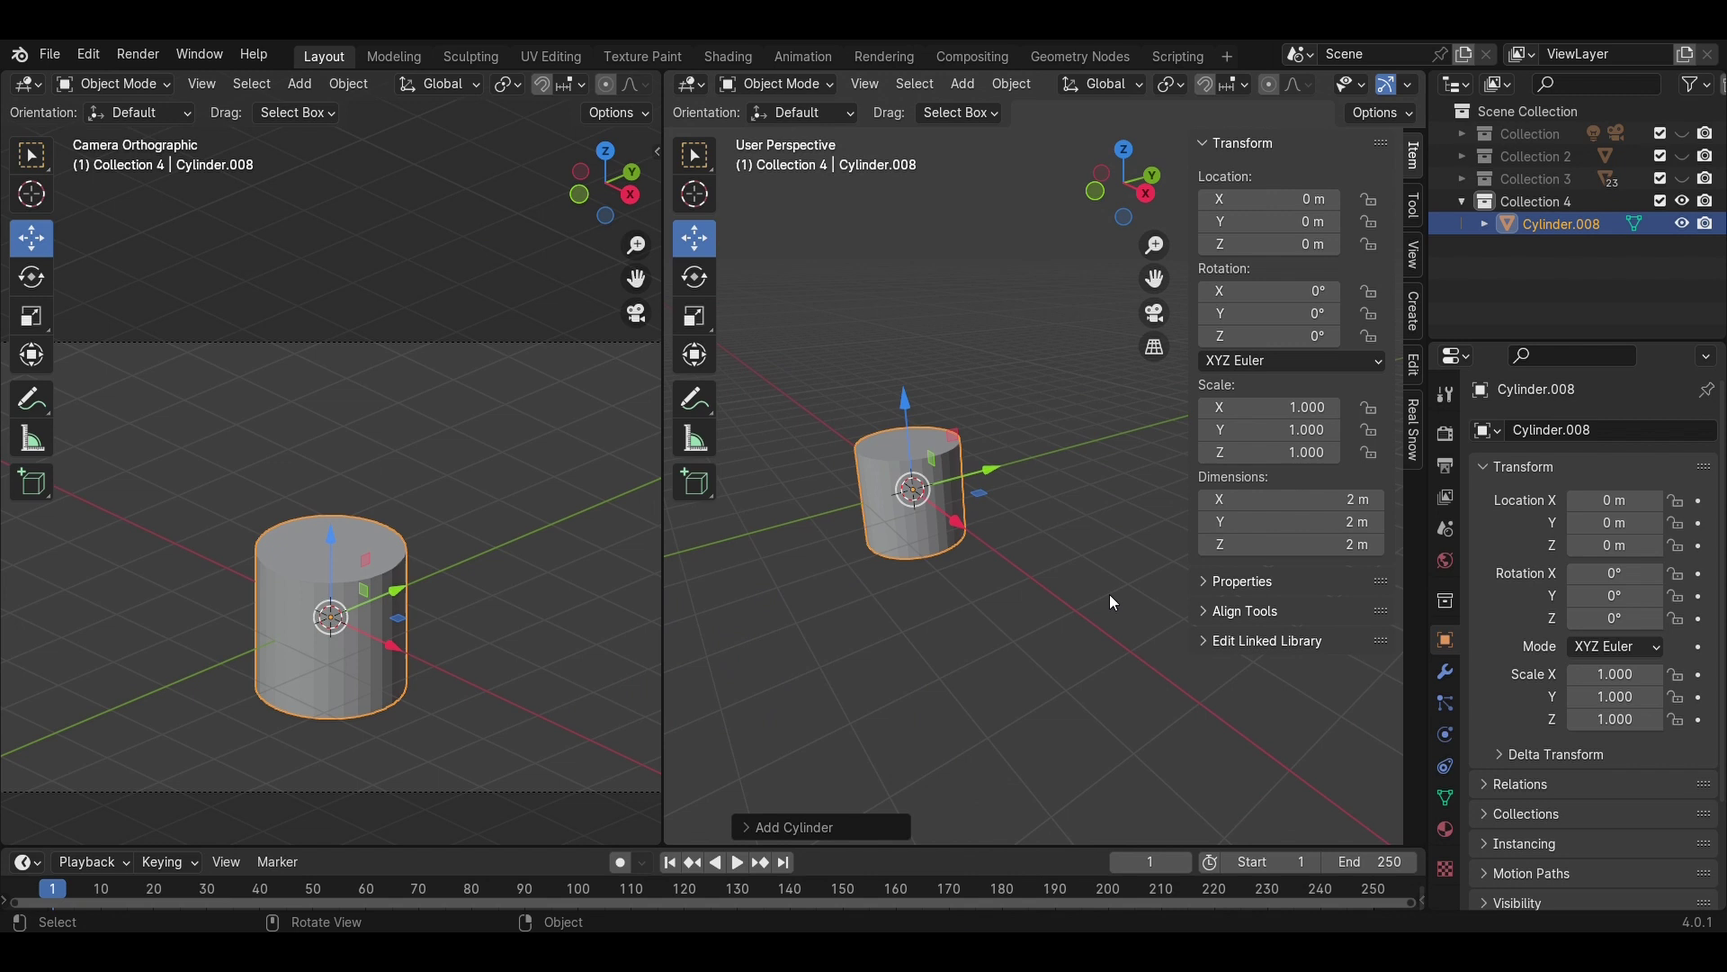
- Scale the cylinder's bottom face down by a factor of about 0.57 in Edit Mode
click(1146, 194)
drag(652, 512, 213, 513)
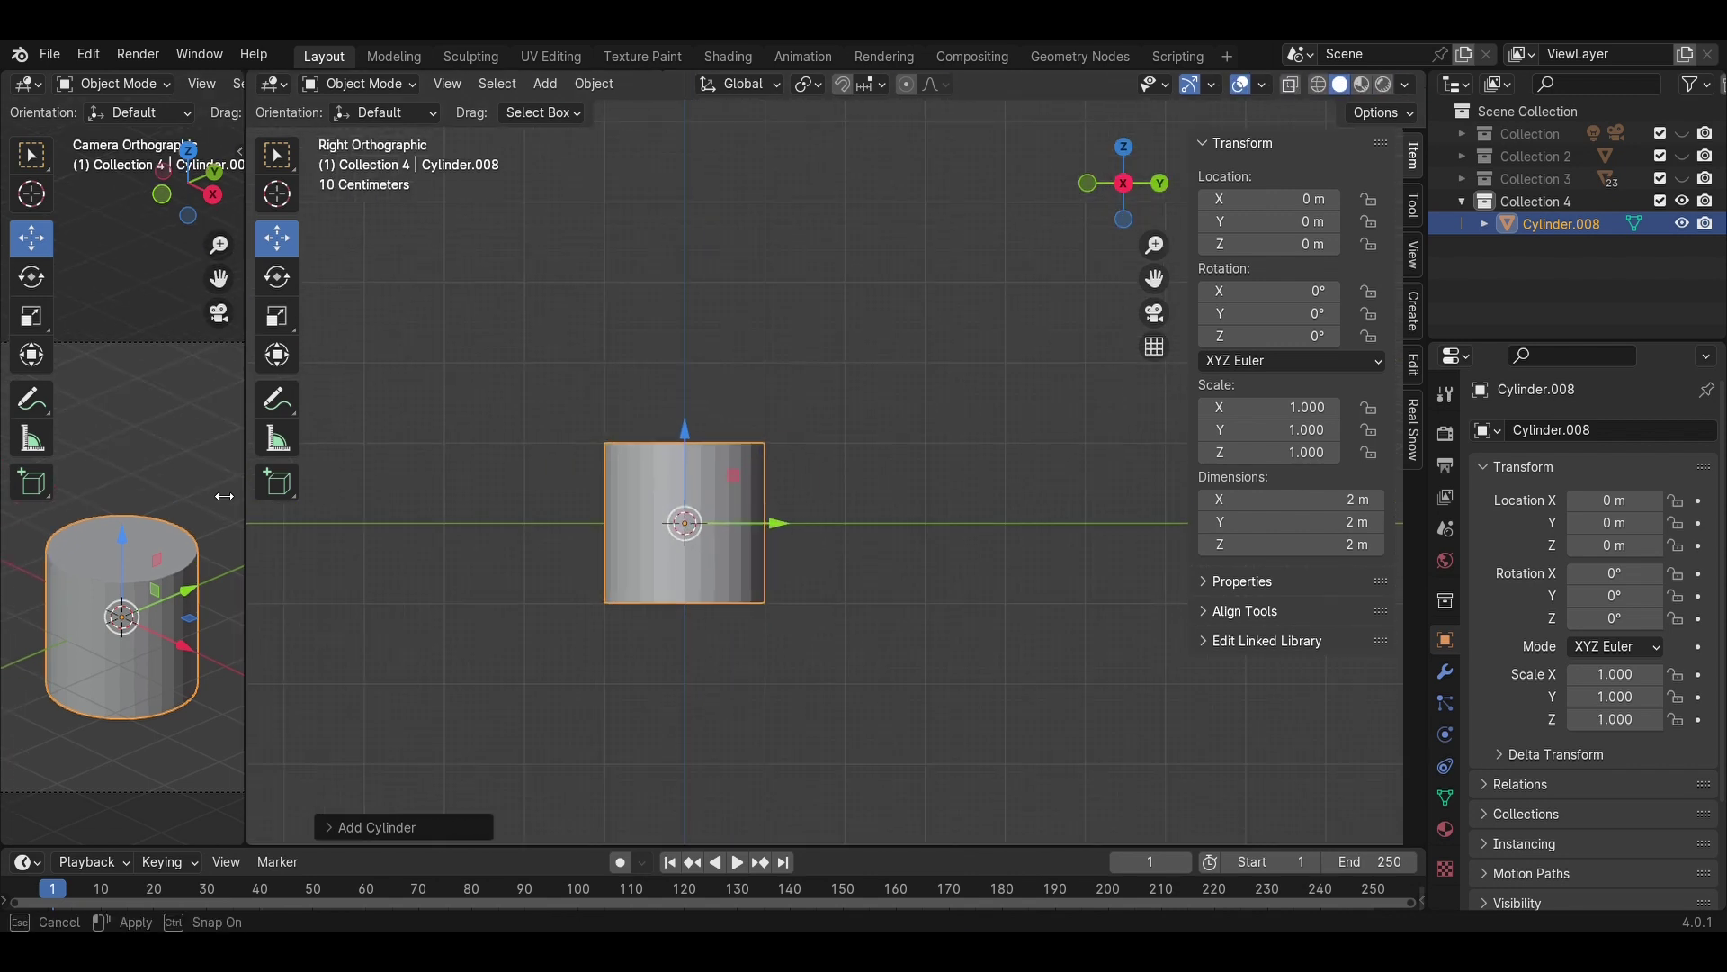
shift+middle_drag(753, 574, 974, 618)
key(Tab)
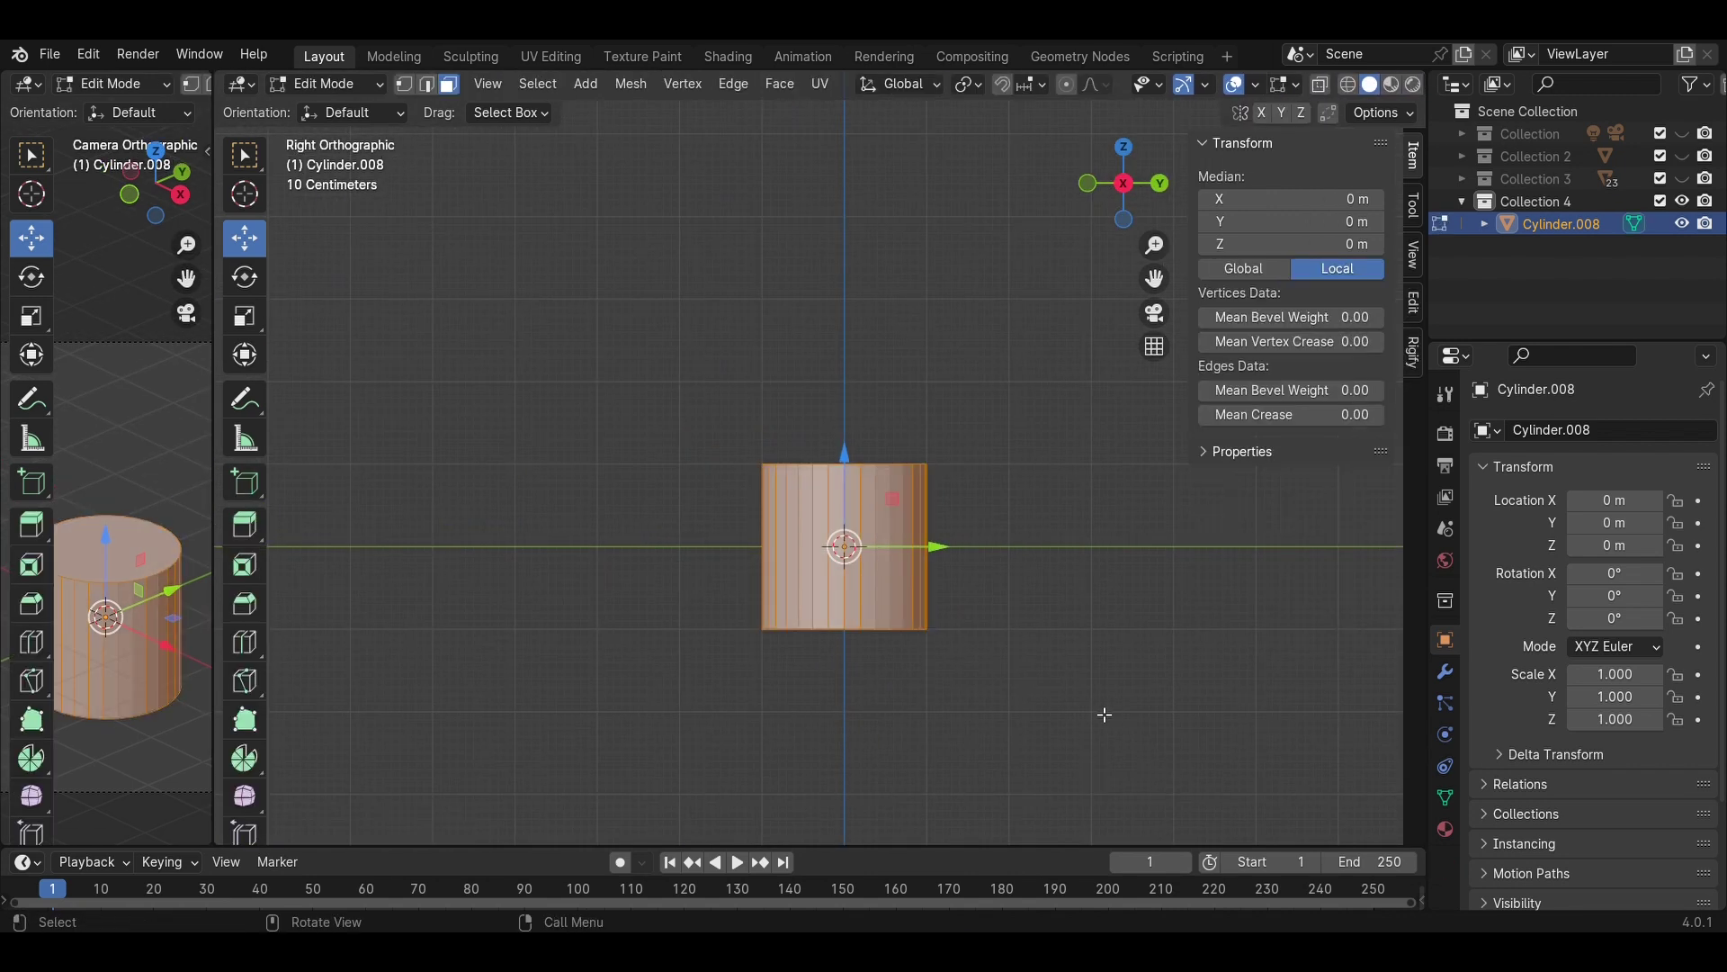
drag(1098, 709, 534, 591)
key(s)
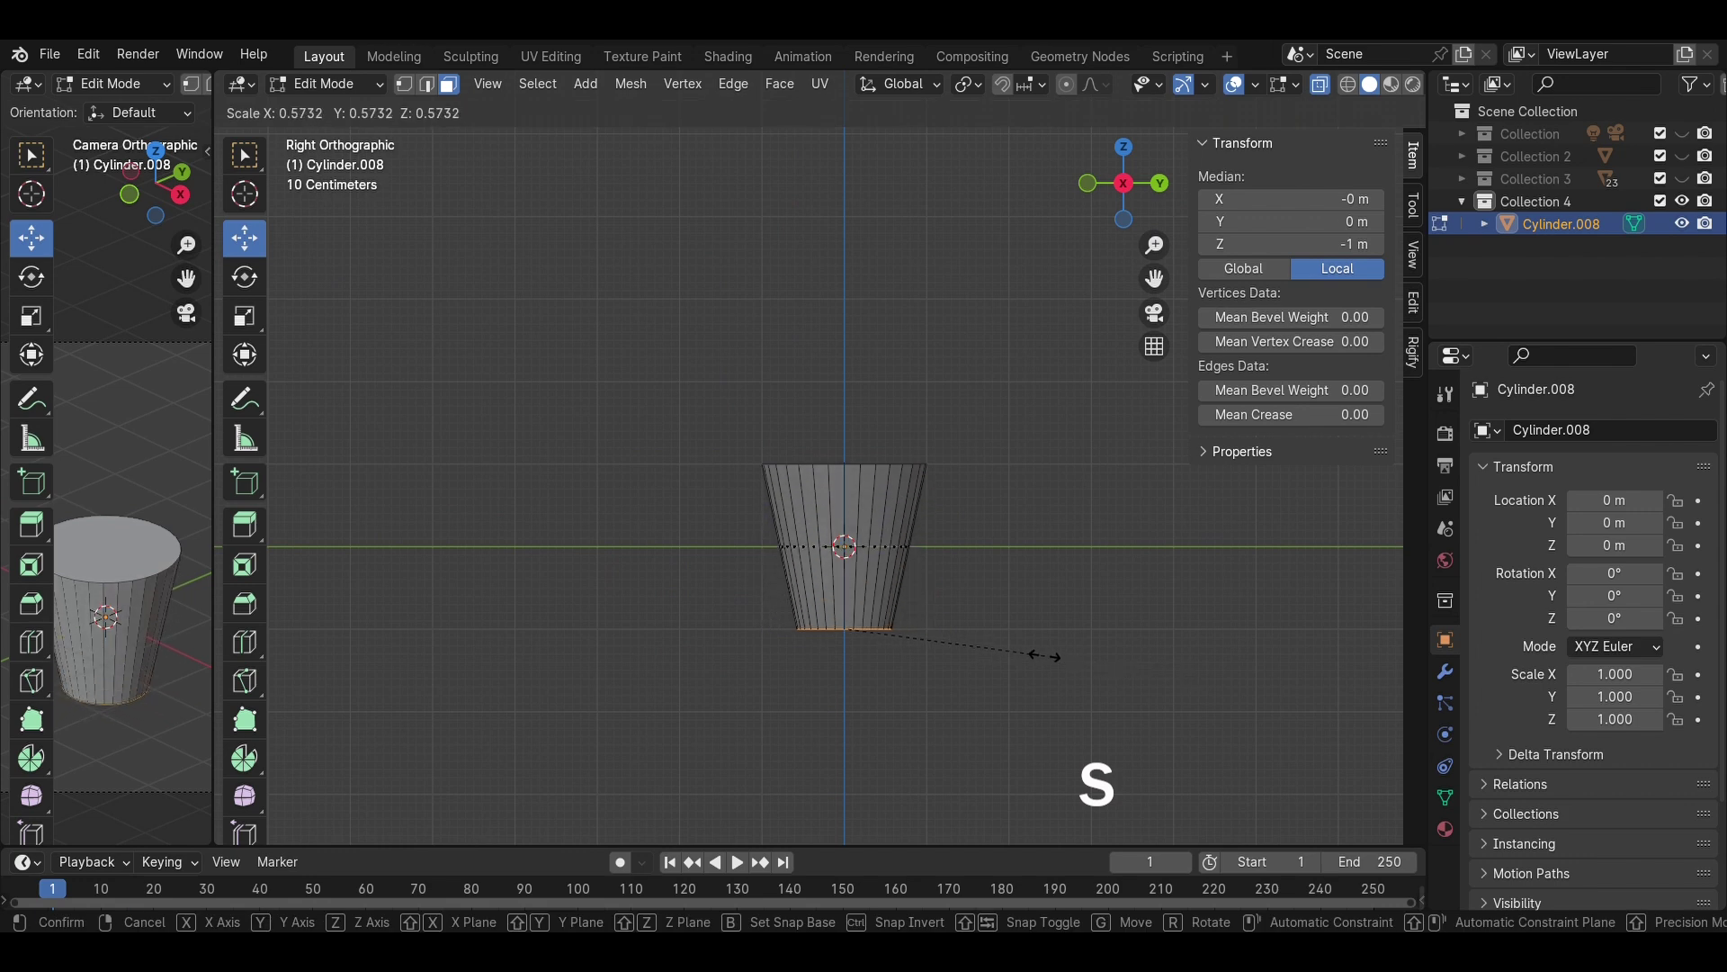
click(1045, 656)
click(1075, 514)
- Raise the cylinder's top face to a local Z of about 4.38 m and scale it down to about 0.2
drag(1109, 532, 660, 406)
scroll(879, 459, down, 1)
drag(850, 411, 880, 198)
middle_drag(880, 198, 984, 386)
key(s)
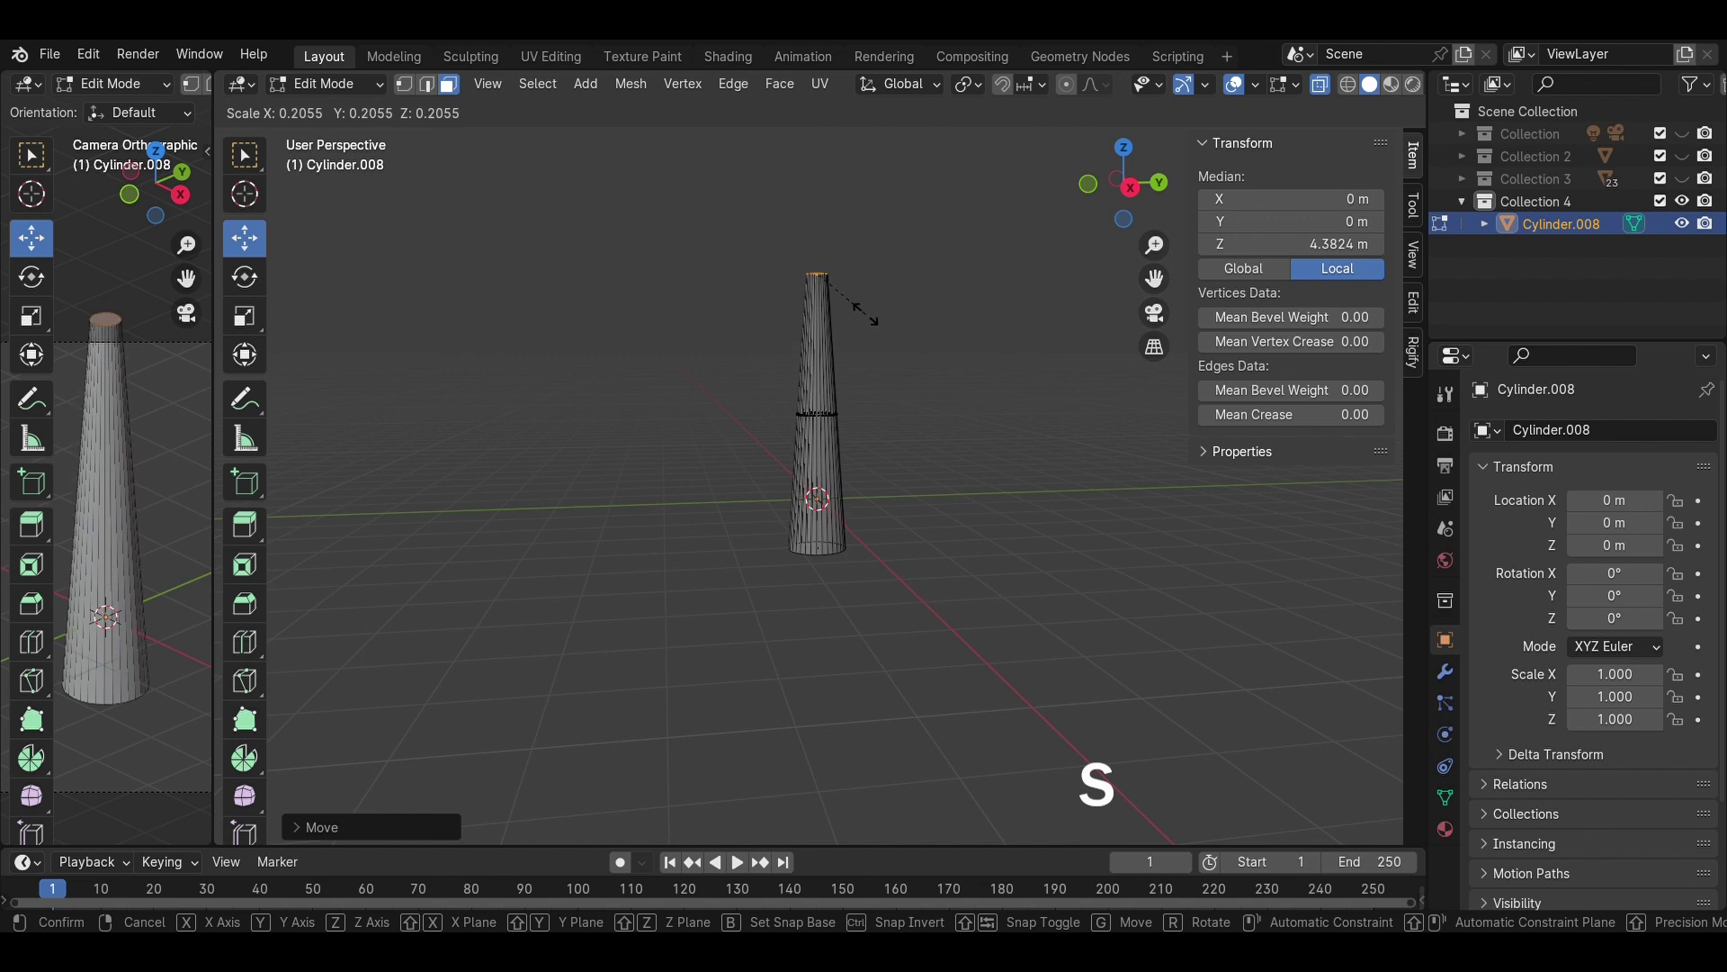
click(852, 306)
middle_drag(926, 378, 1068, 222)
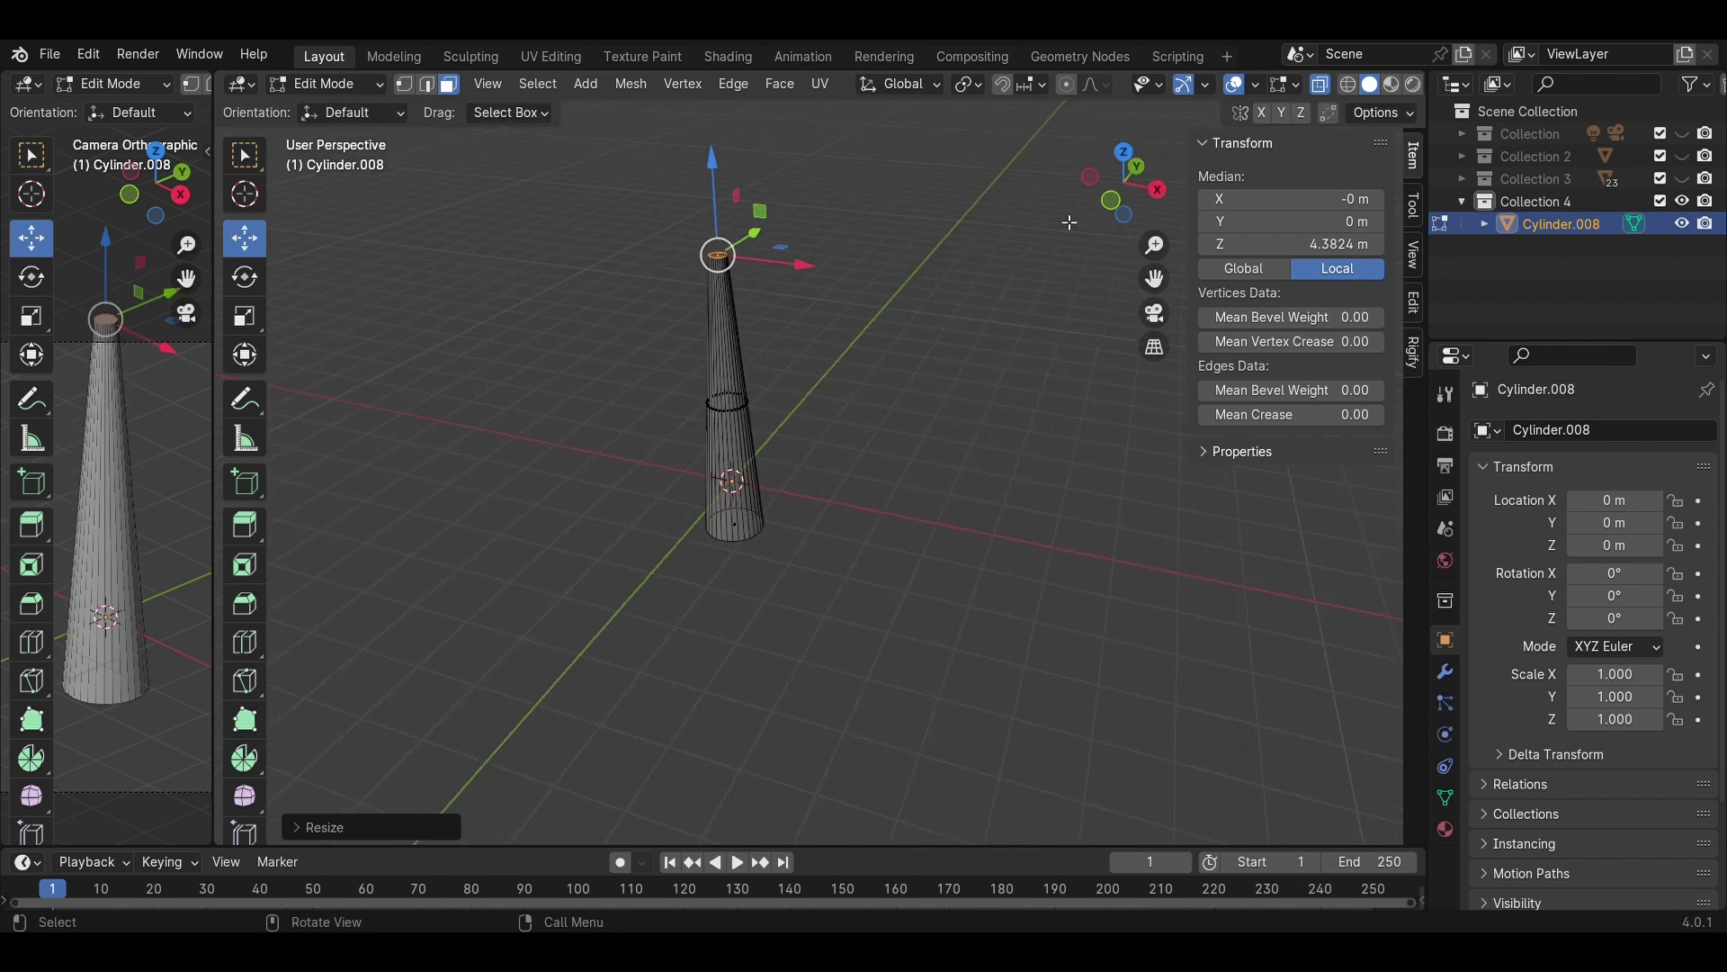
- Add a loop cut around the tapered trunk, shift it about 0.17 m along negative X and lower it to about 1 m Z
click(1114, 201)
shift+middle_drag(980, 297, 1084, 386)
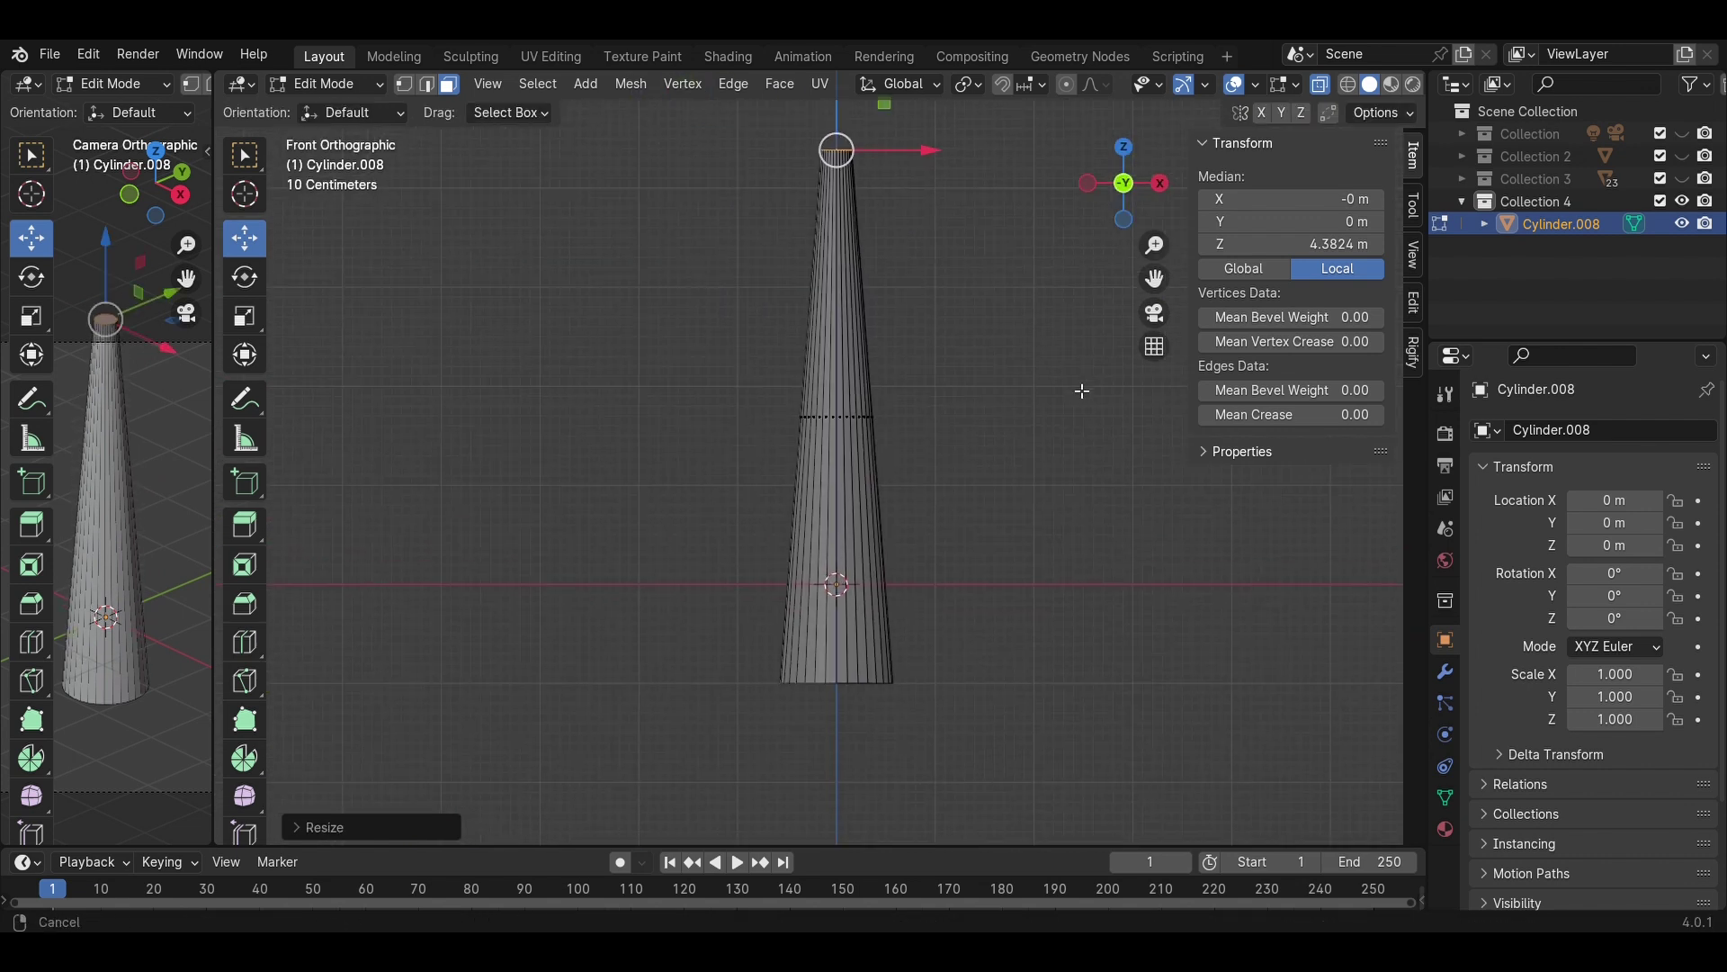
key(ctrl+r)
click(905, 433)
click(906, 435)
drag(953, 437, 924, 435)
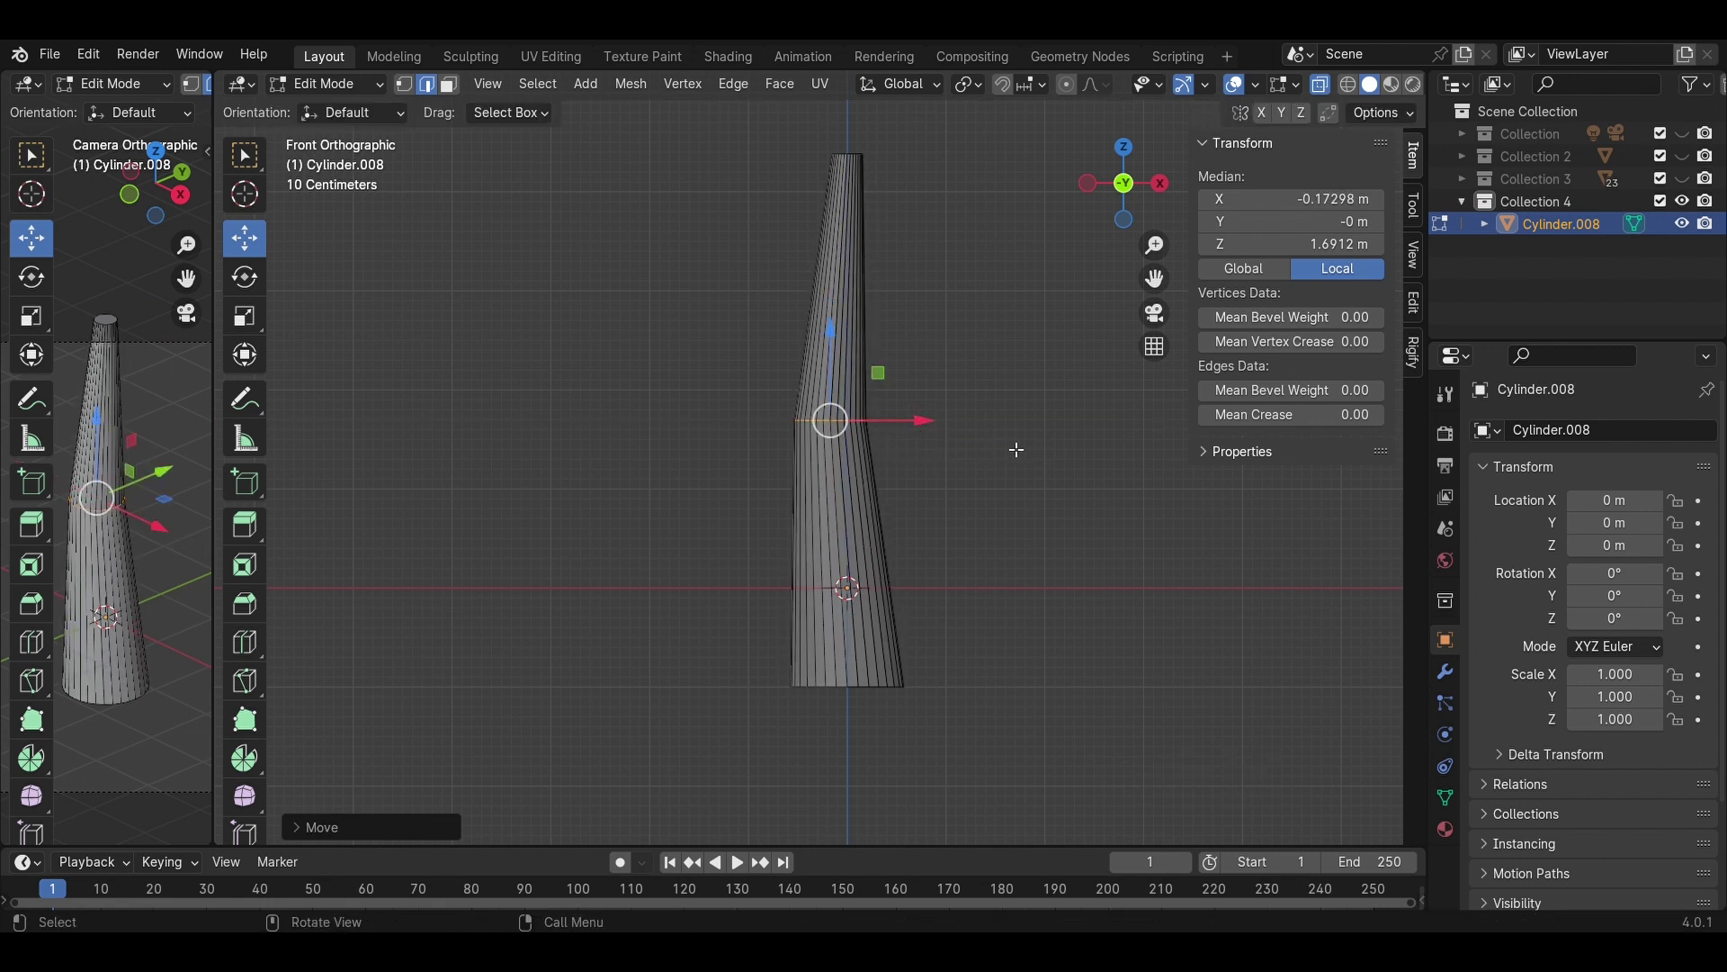
drag(843, 357, 844, 426)
- Add a second loop cut around the upper part of the trunk
key(ctrl+r)
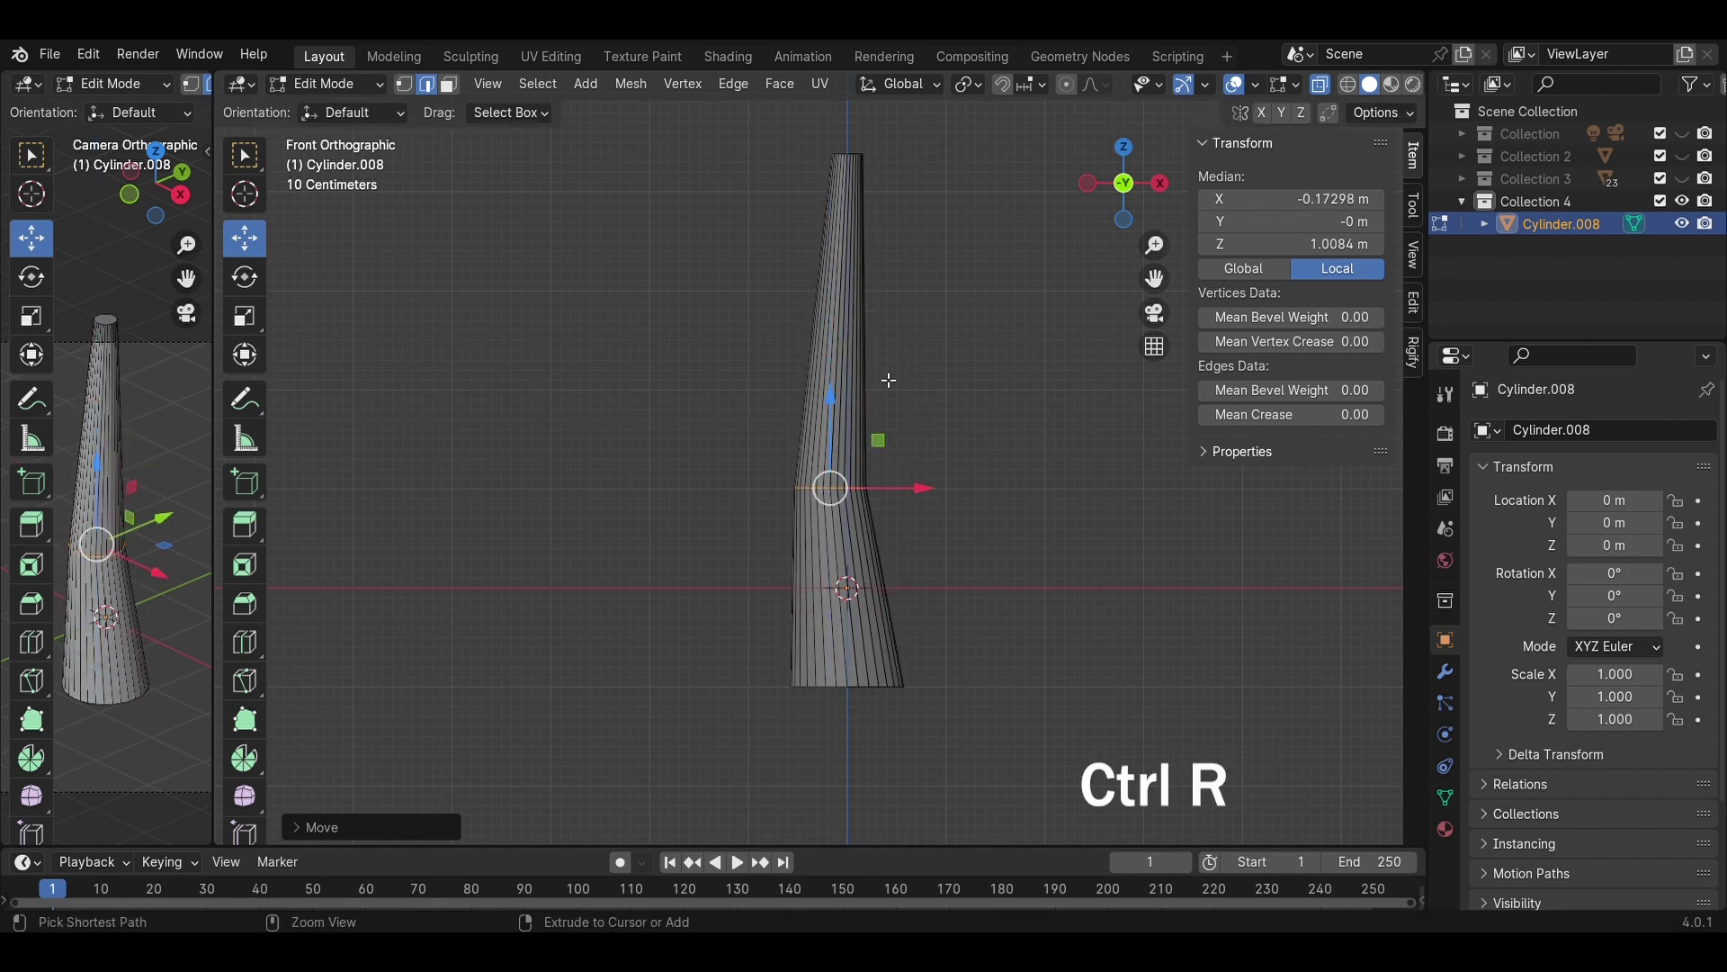
click(888, 361)
click(880, 348)
click(977, 390)
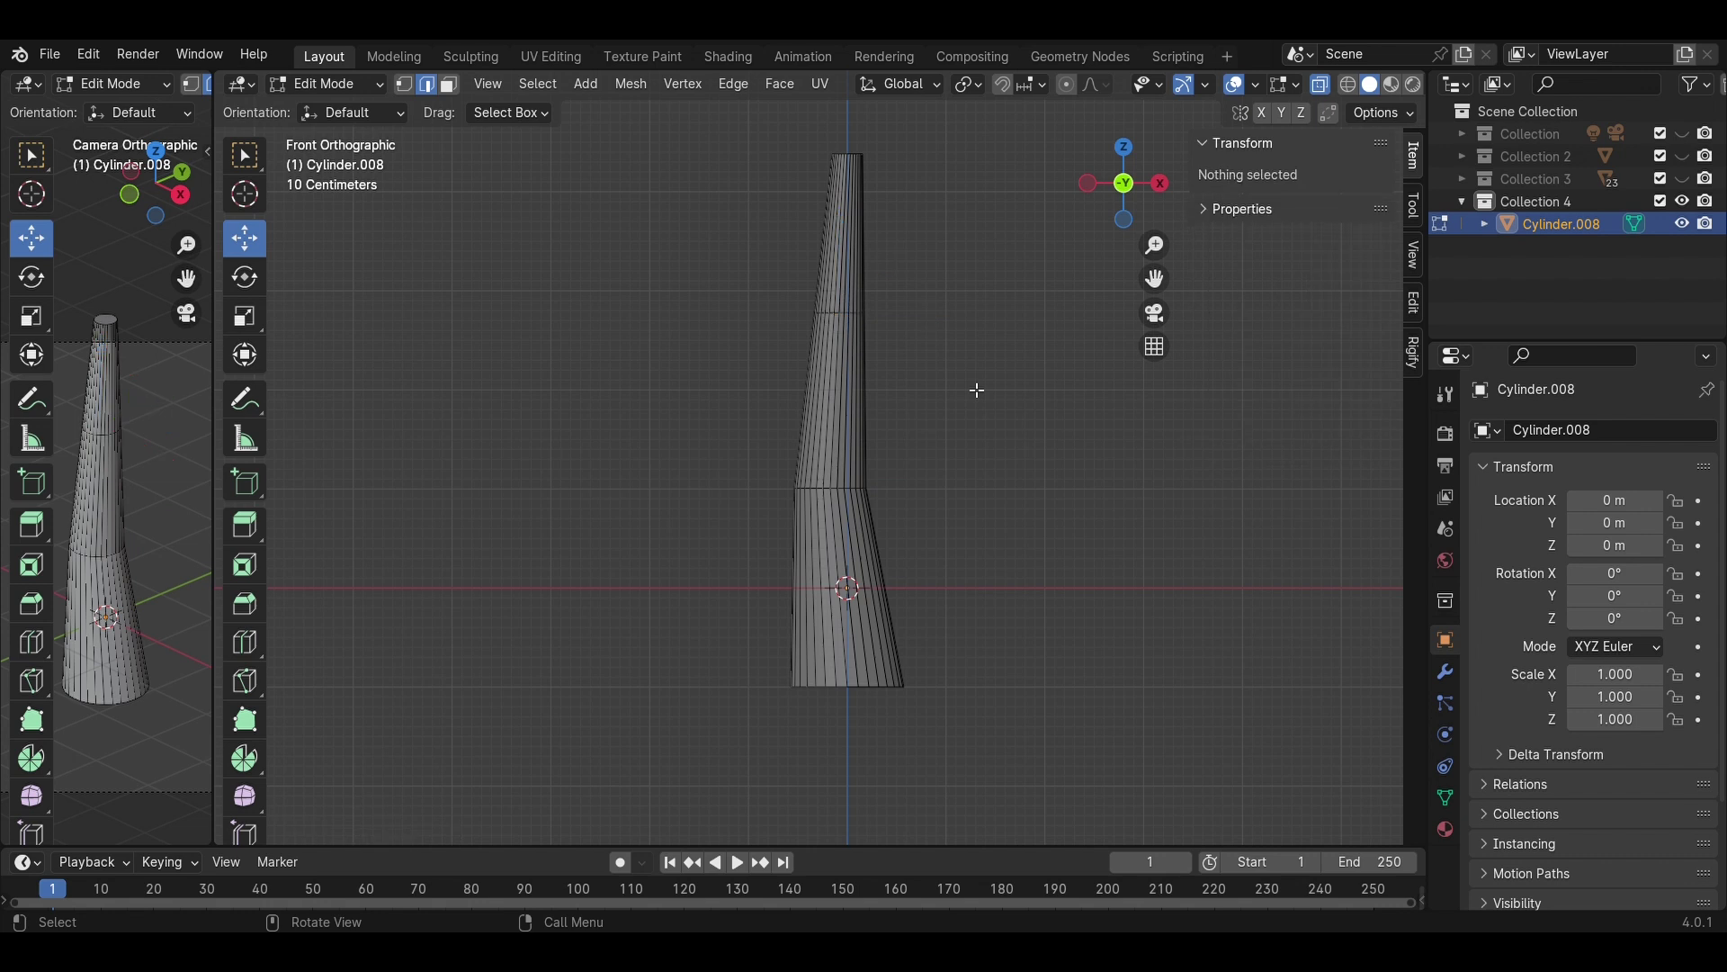
- Bevel the trunk's lower edge loop with 5 segments to smooth the bend, and save the file
scroll(977, 390, up, 2)
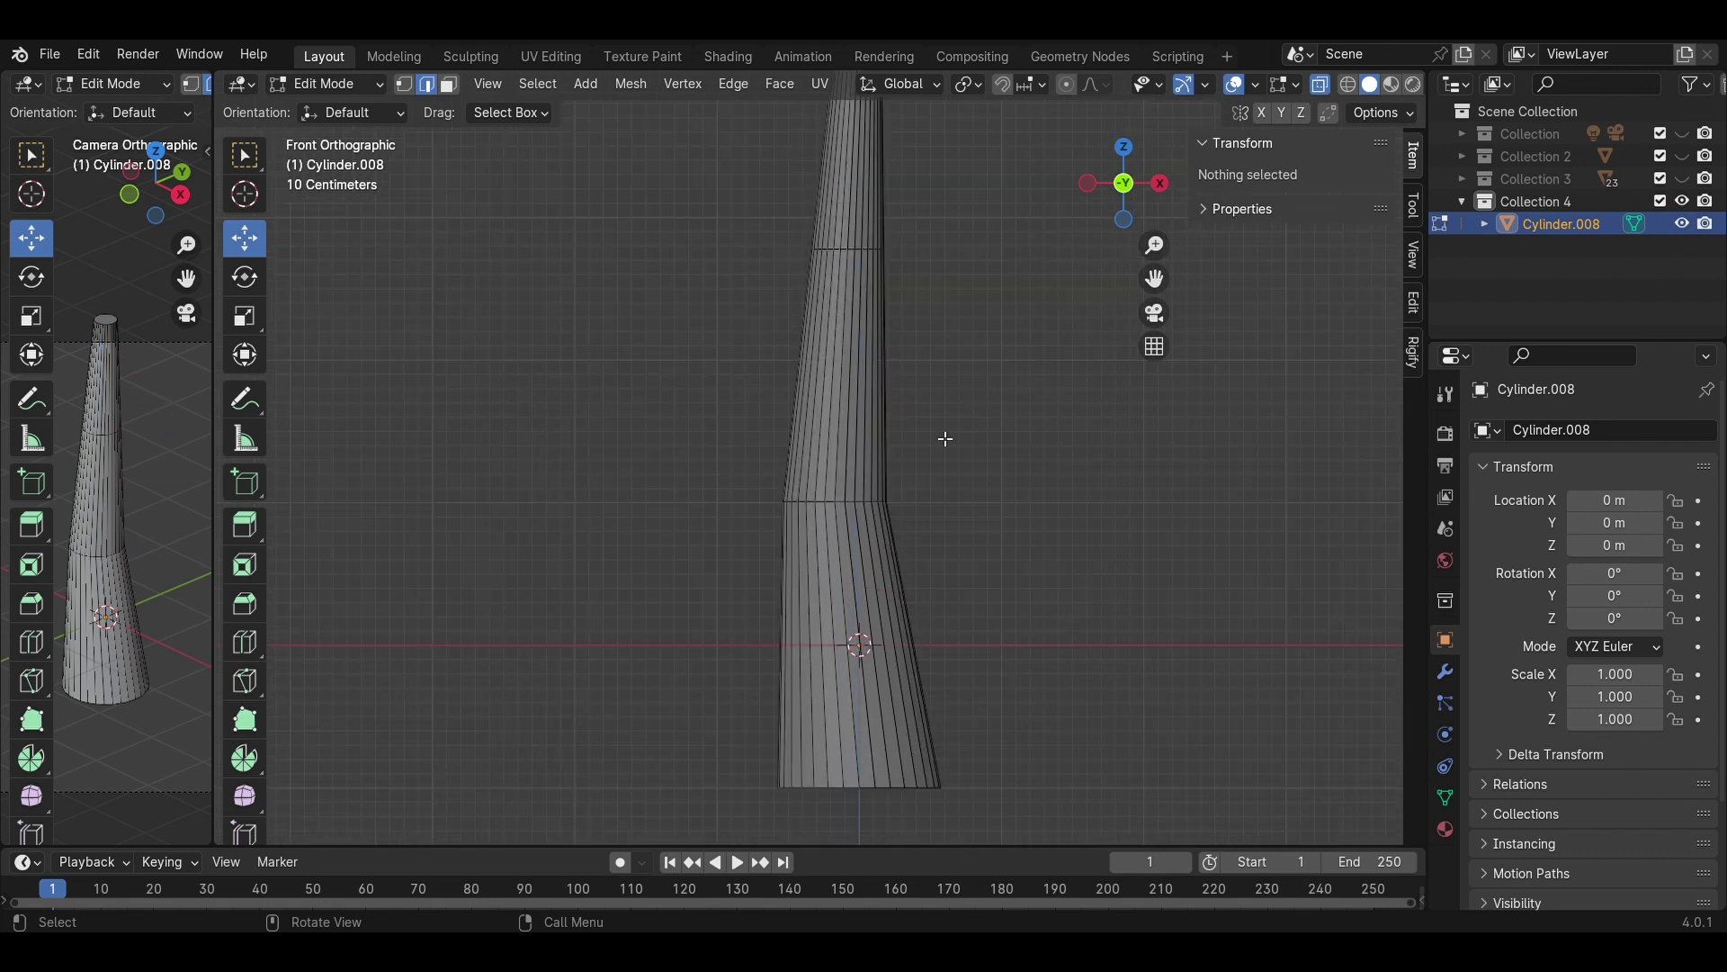
alt+click(861, 506)
key(ctrl+b)
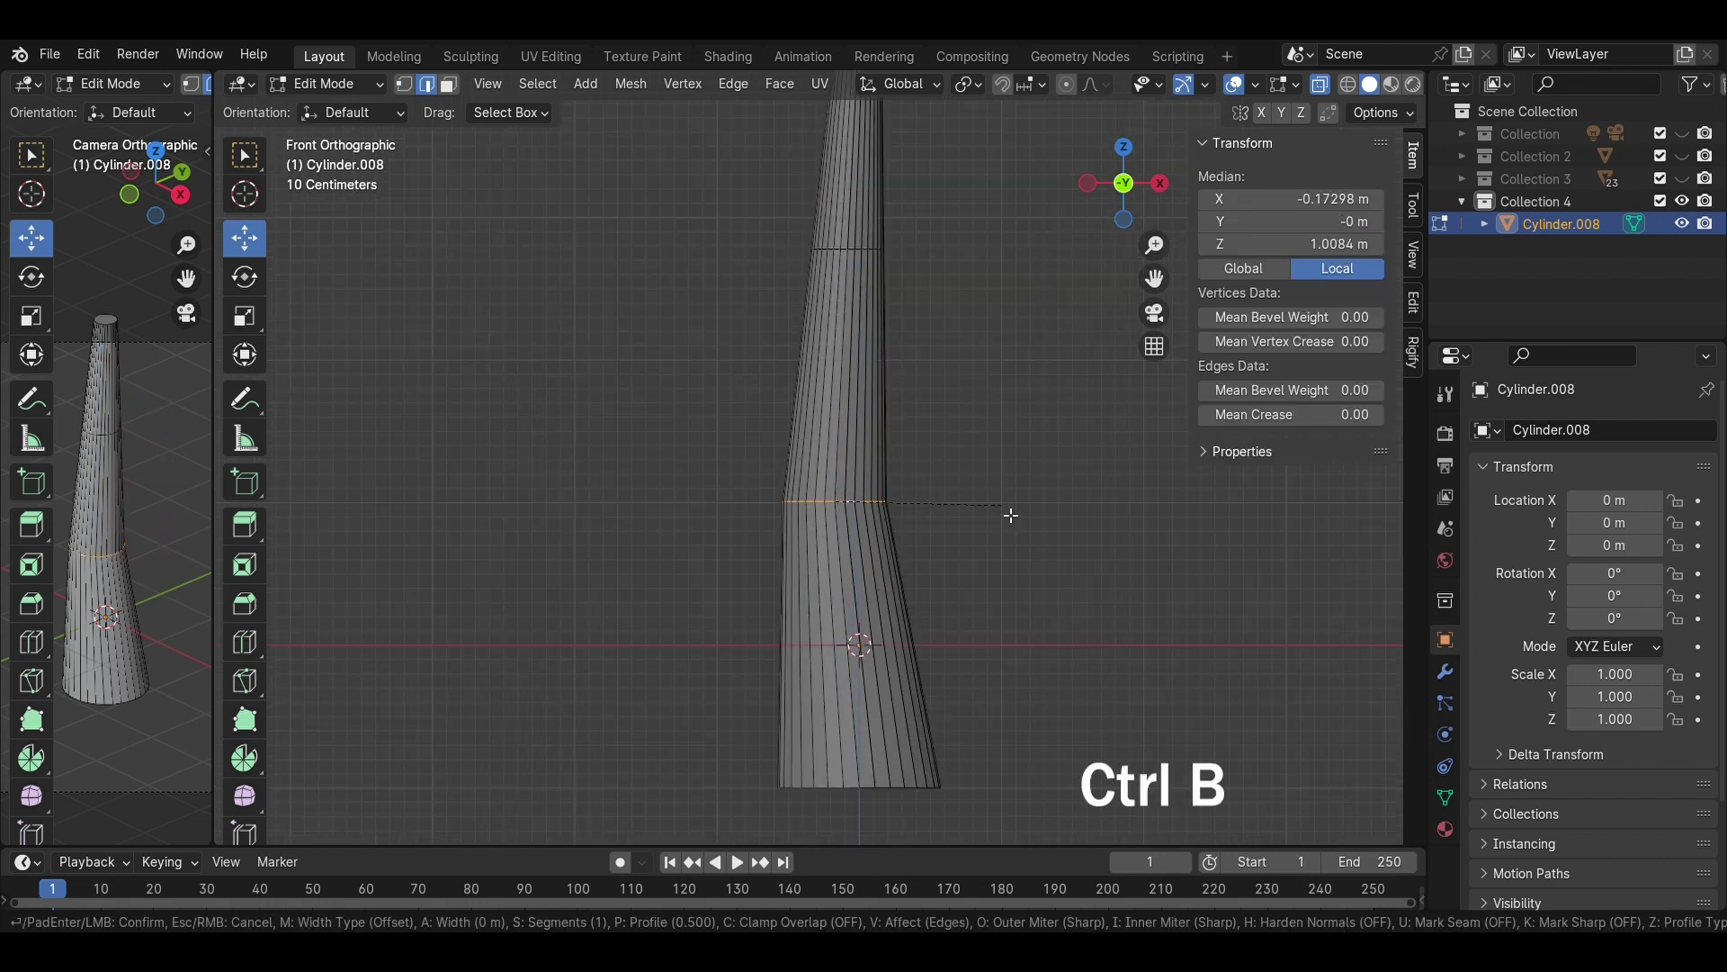
scroll(1094, 640, up, 4)
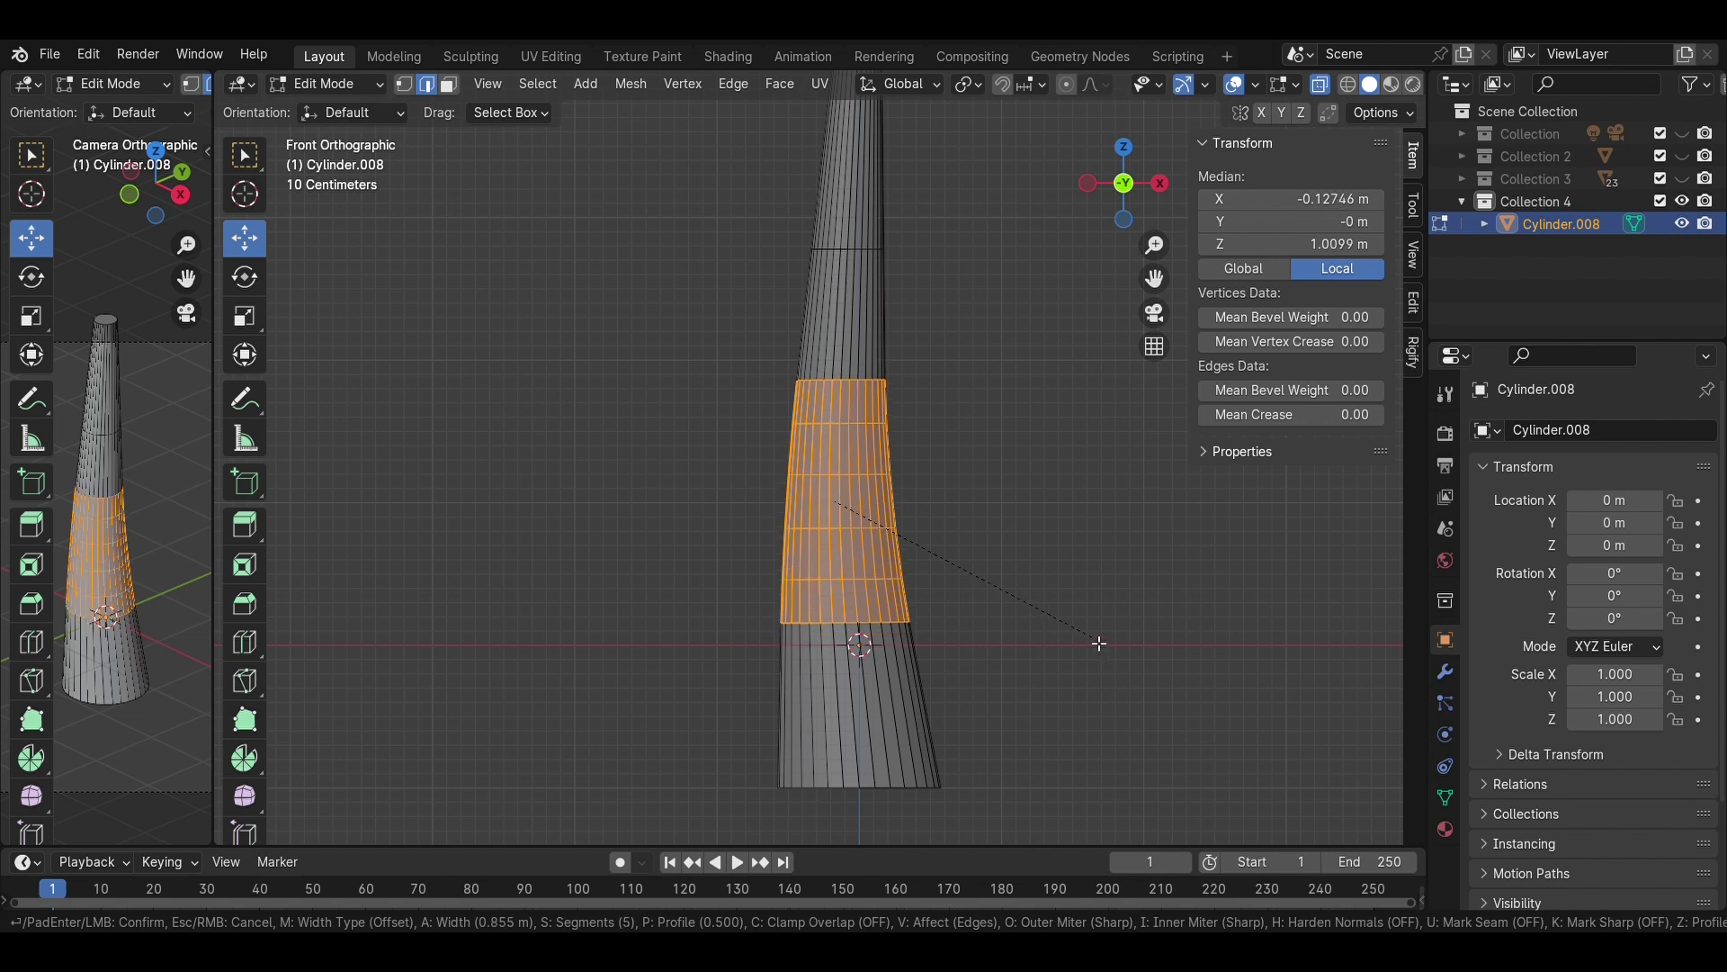
click(1126, 694)
click(1046, 555)
shift+middle_drag(1037, 421, 1040, 510)
scroll(1040, 511, down, 1)
key(ctrl+s)
scroll(1039, 508, down, 3)
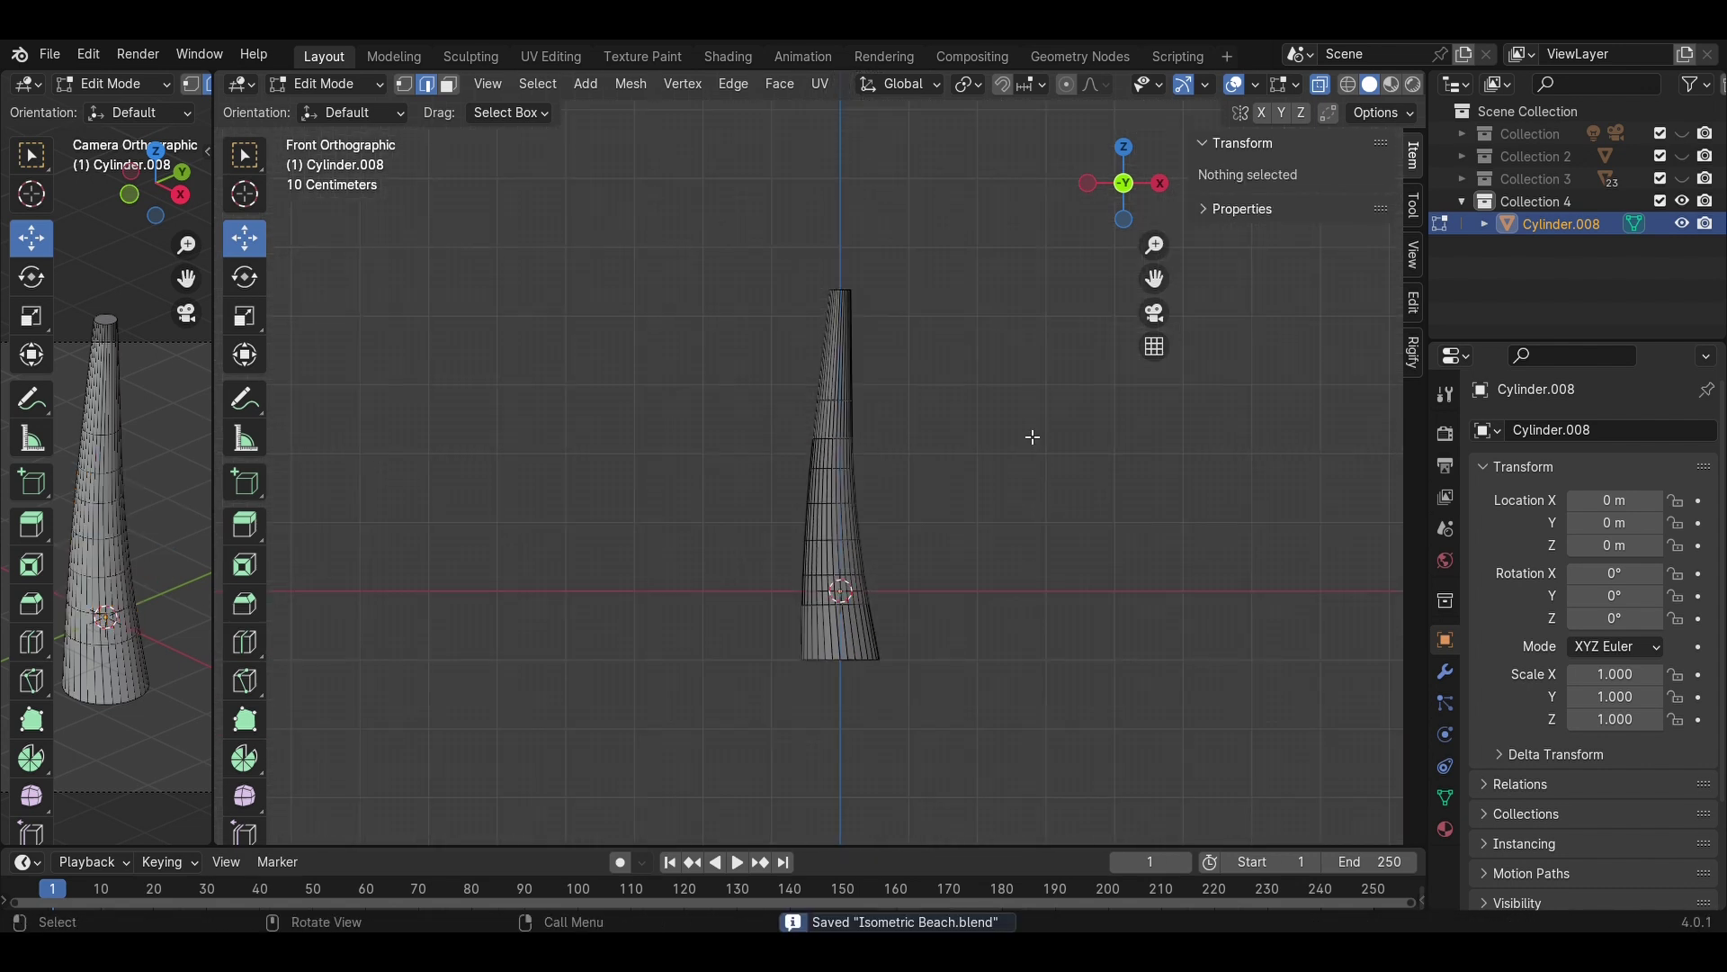
- Return to Object Mode and hide the finished trunk cylinder
middle_drag(1033, 437, 990, 535)
key(Tab)
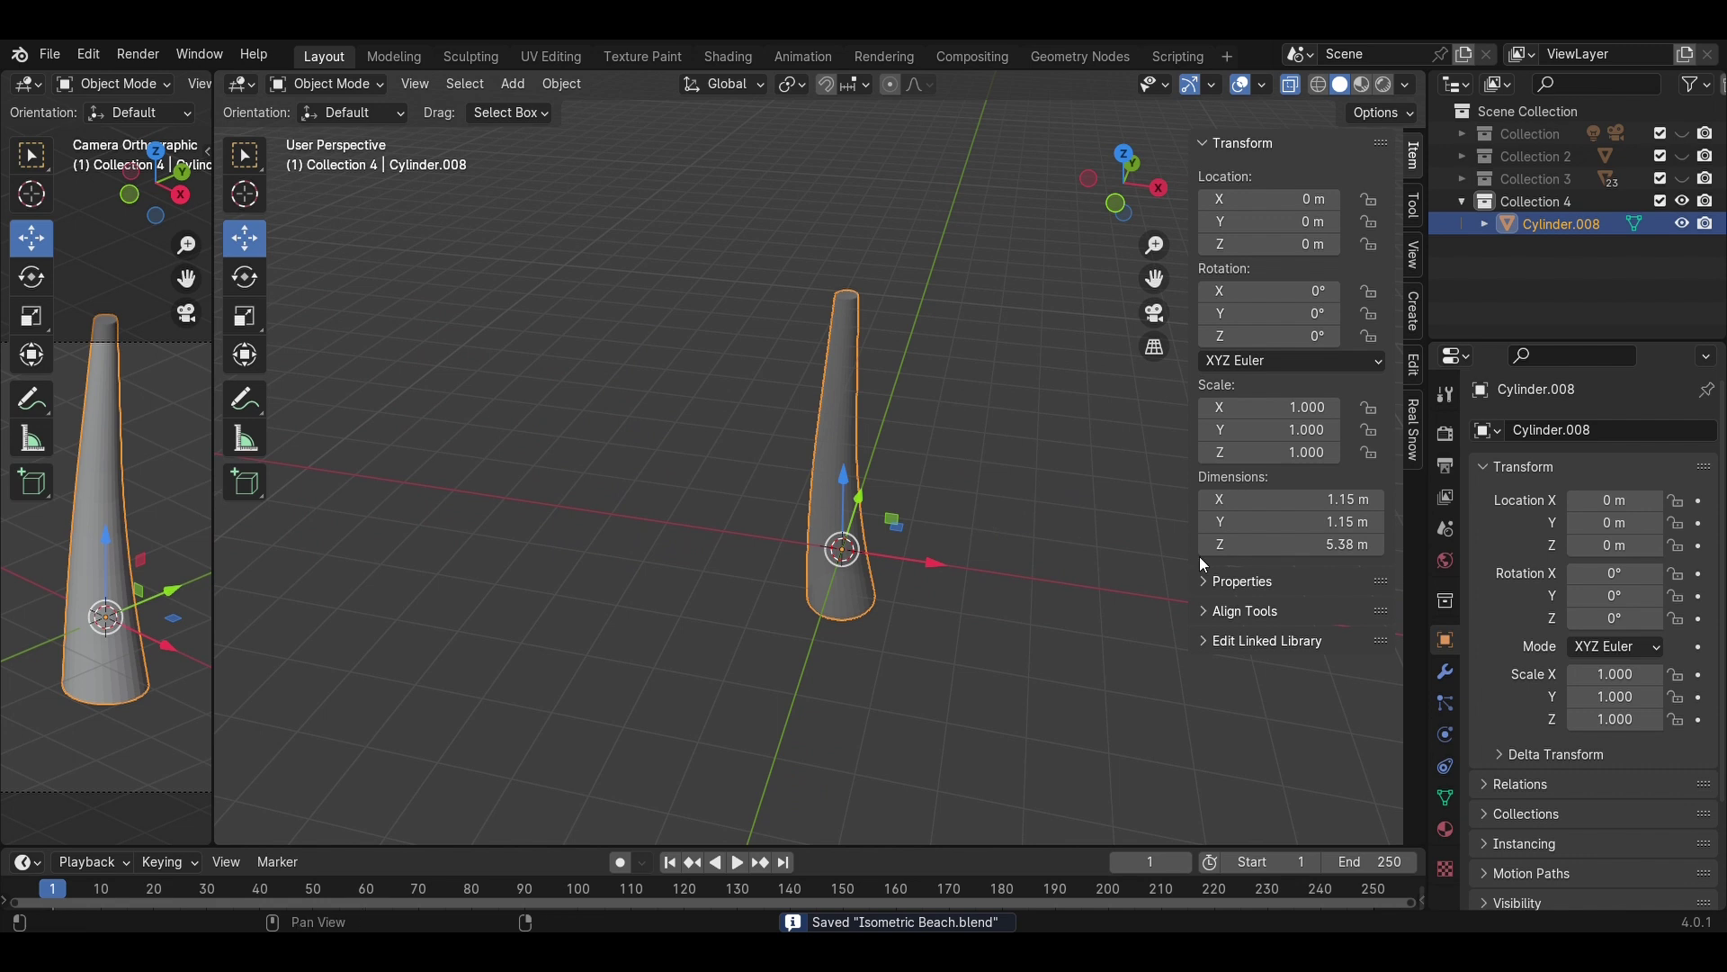
key(h)
- Add a plane at the origin in top view and set its X dimension to 4.3 m
key(KP_7)
key(shift+a)
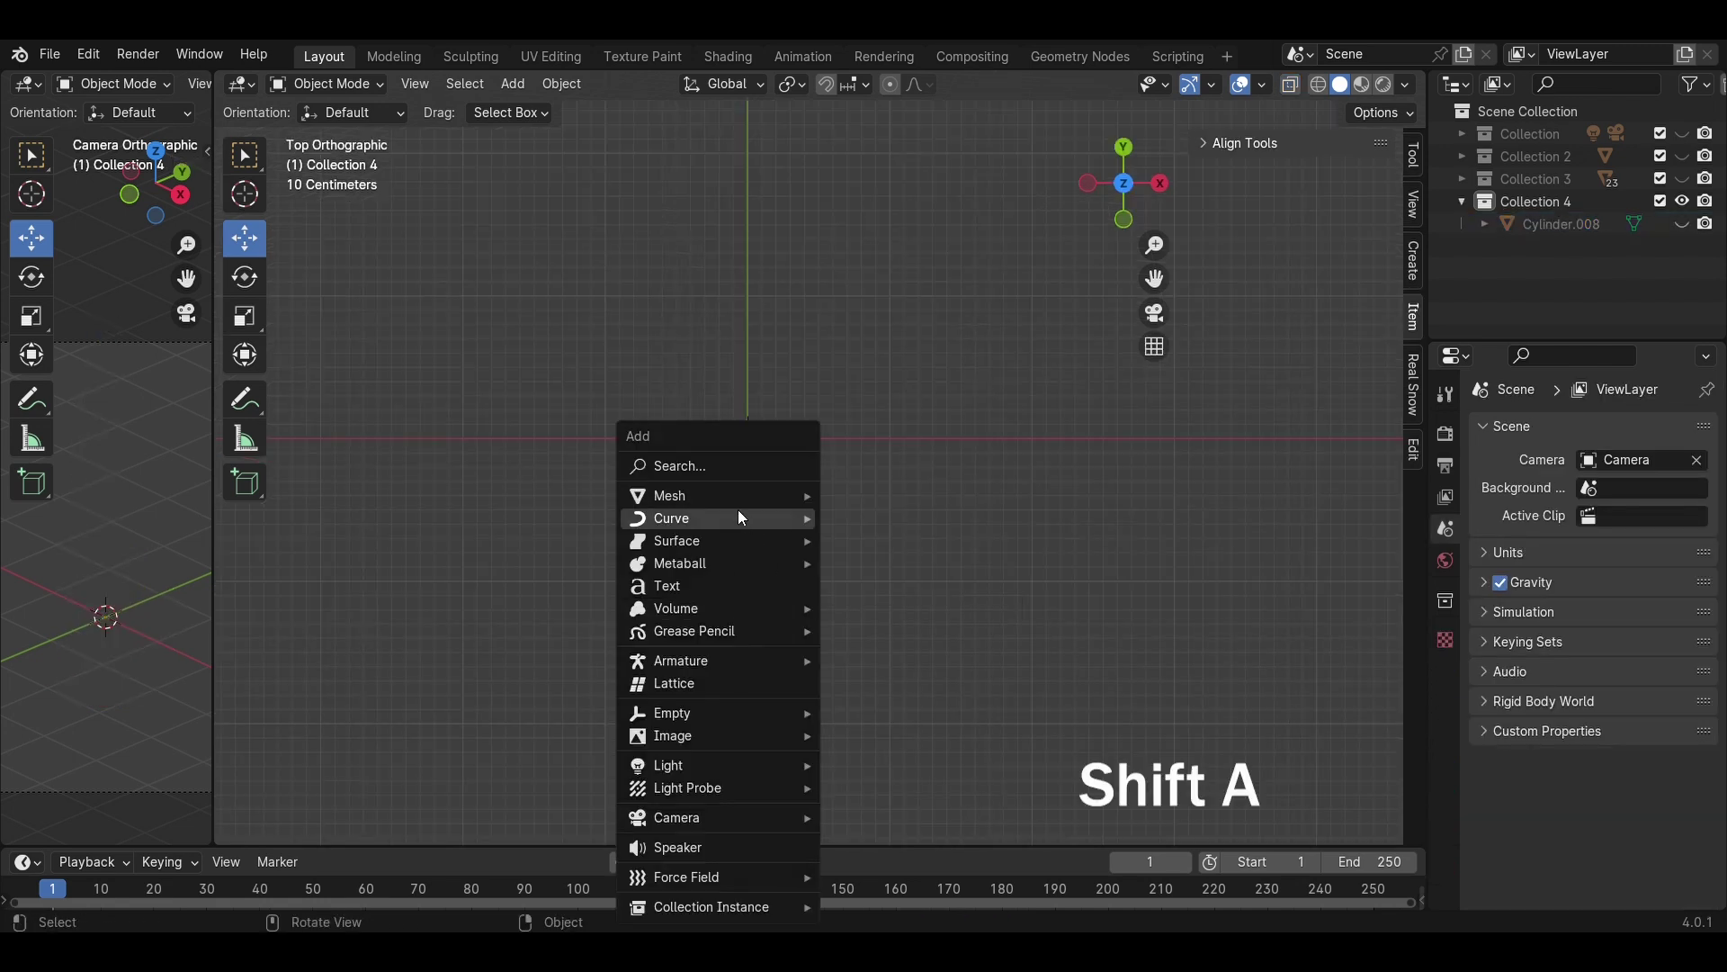
mouse_move(738, 498)
click(900, 495)
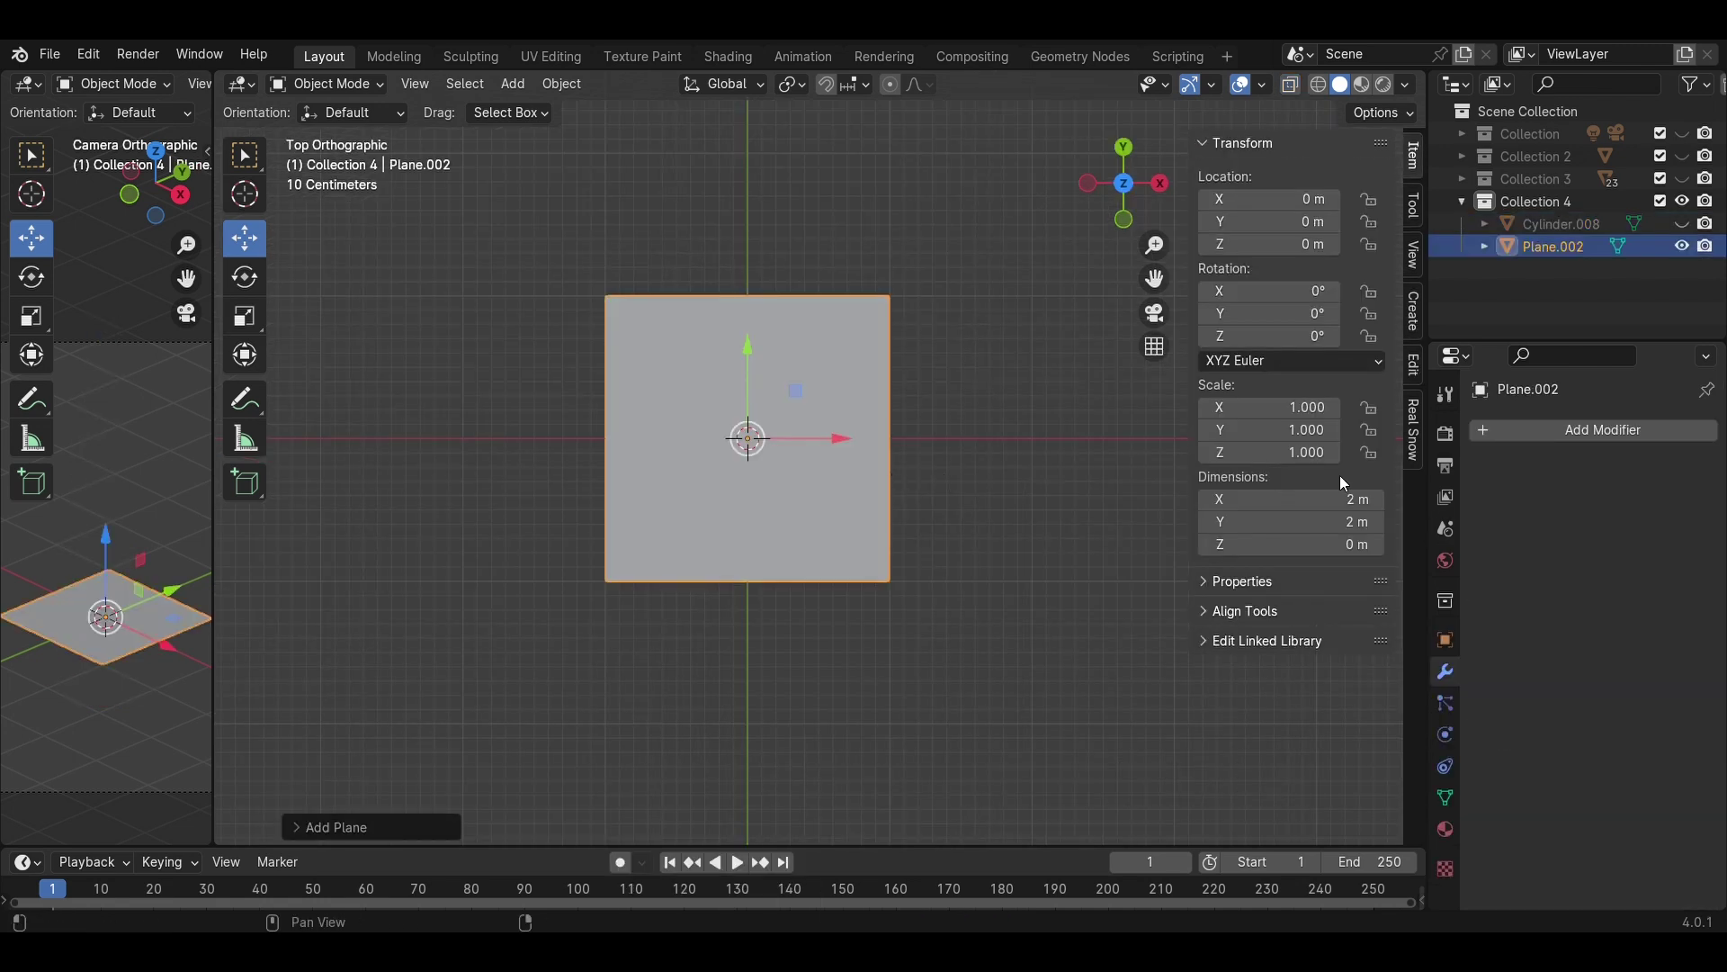
drag(1305, 499, 1377, 500)
click(1065, 601)
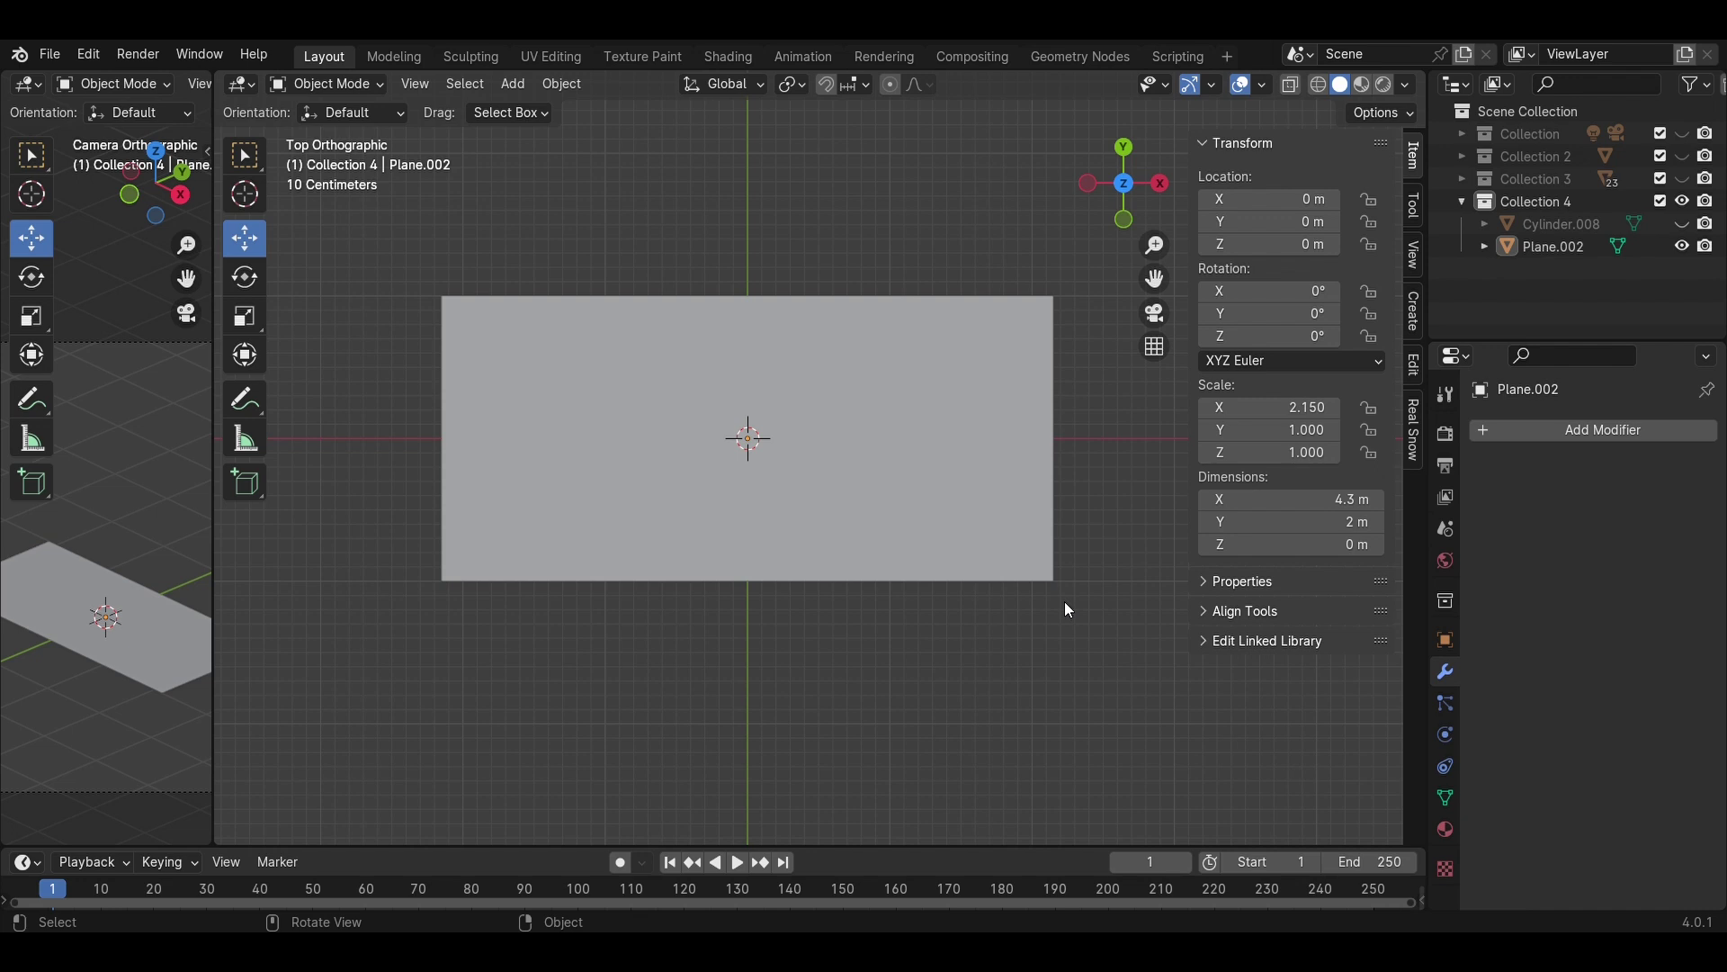
- Enter Edit Mode and taper the plane by narrowing its right edge along Y to about a quarter of its width
key(Tab)
drag(1148, 654, 1046, 232)
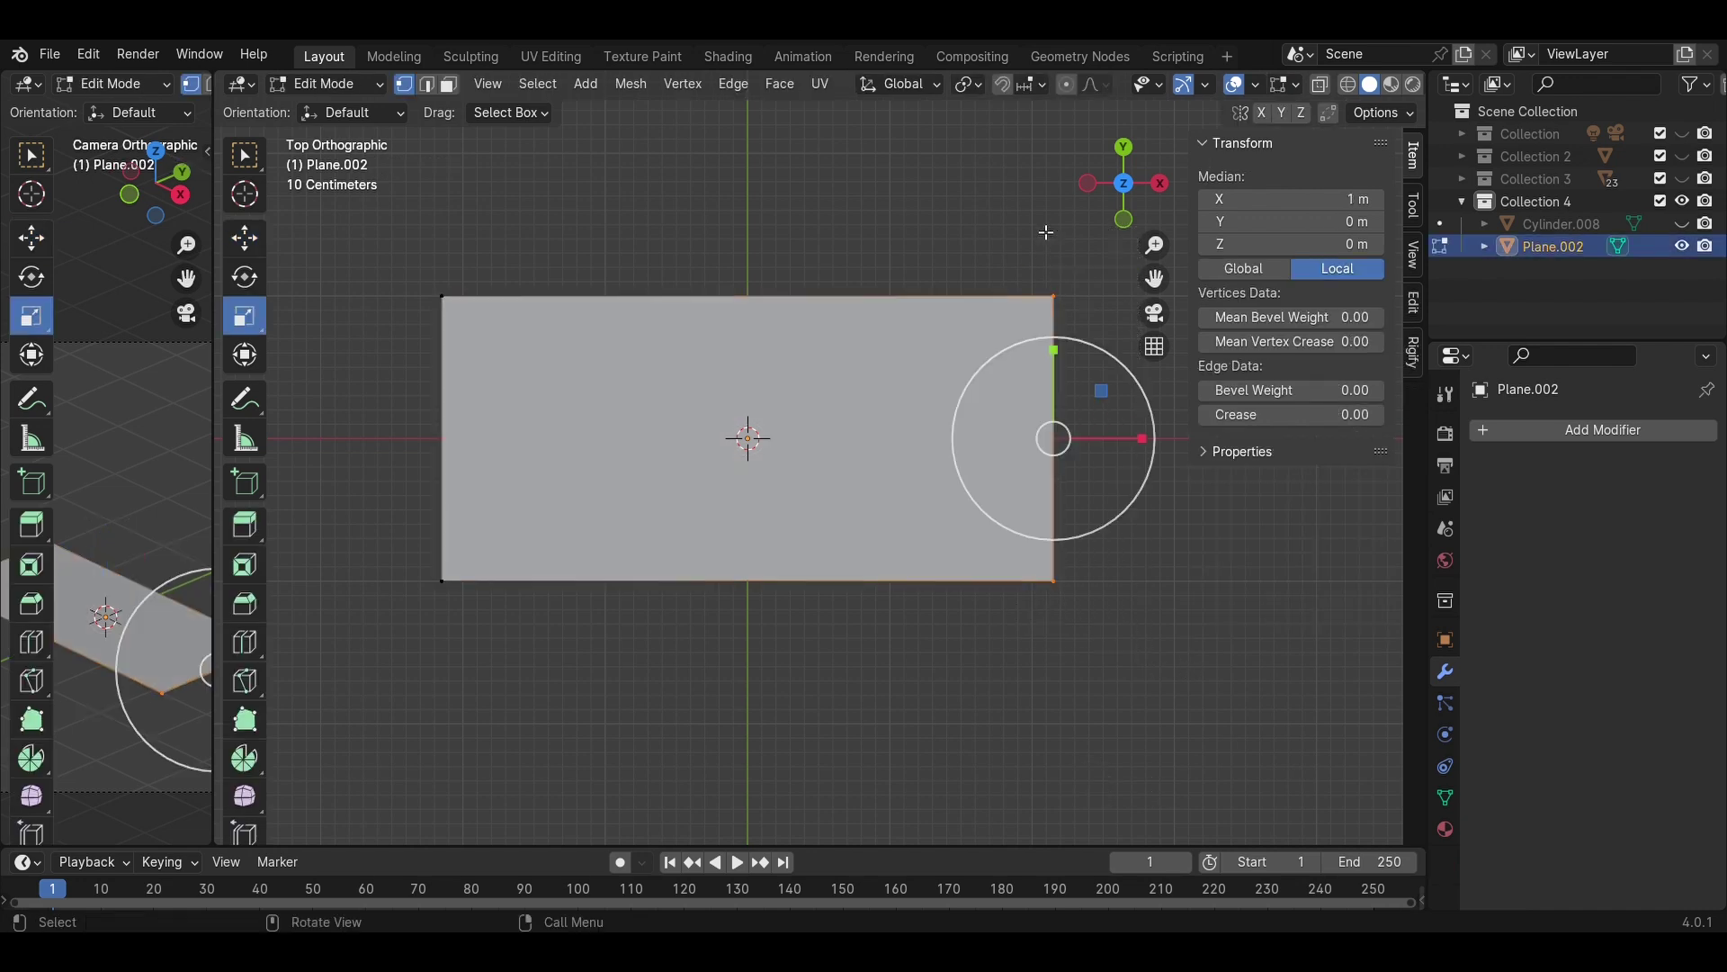
drag(1055, 362, 1055, 430)
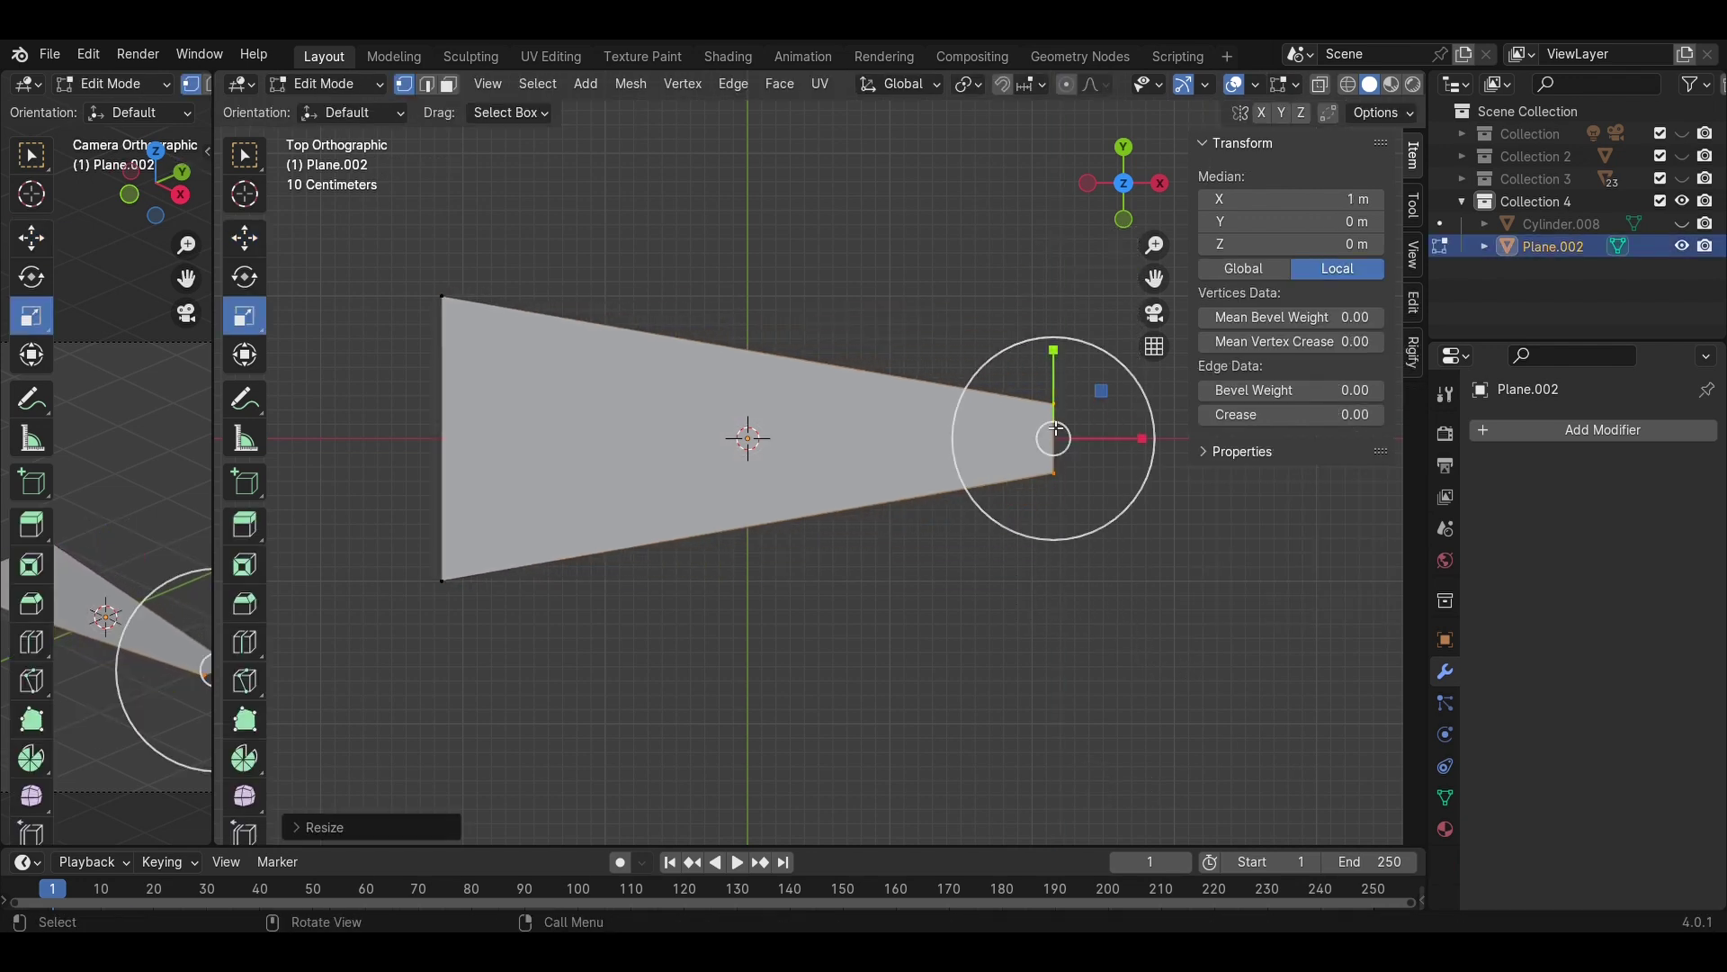
scroll(855, 586, up, 1)
click(858, 588)
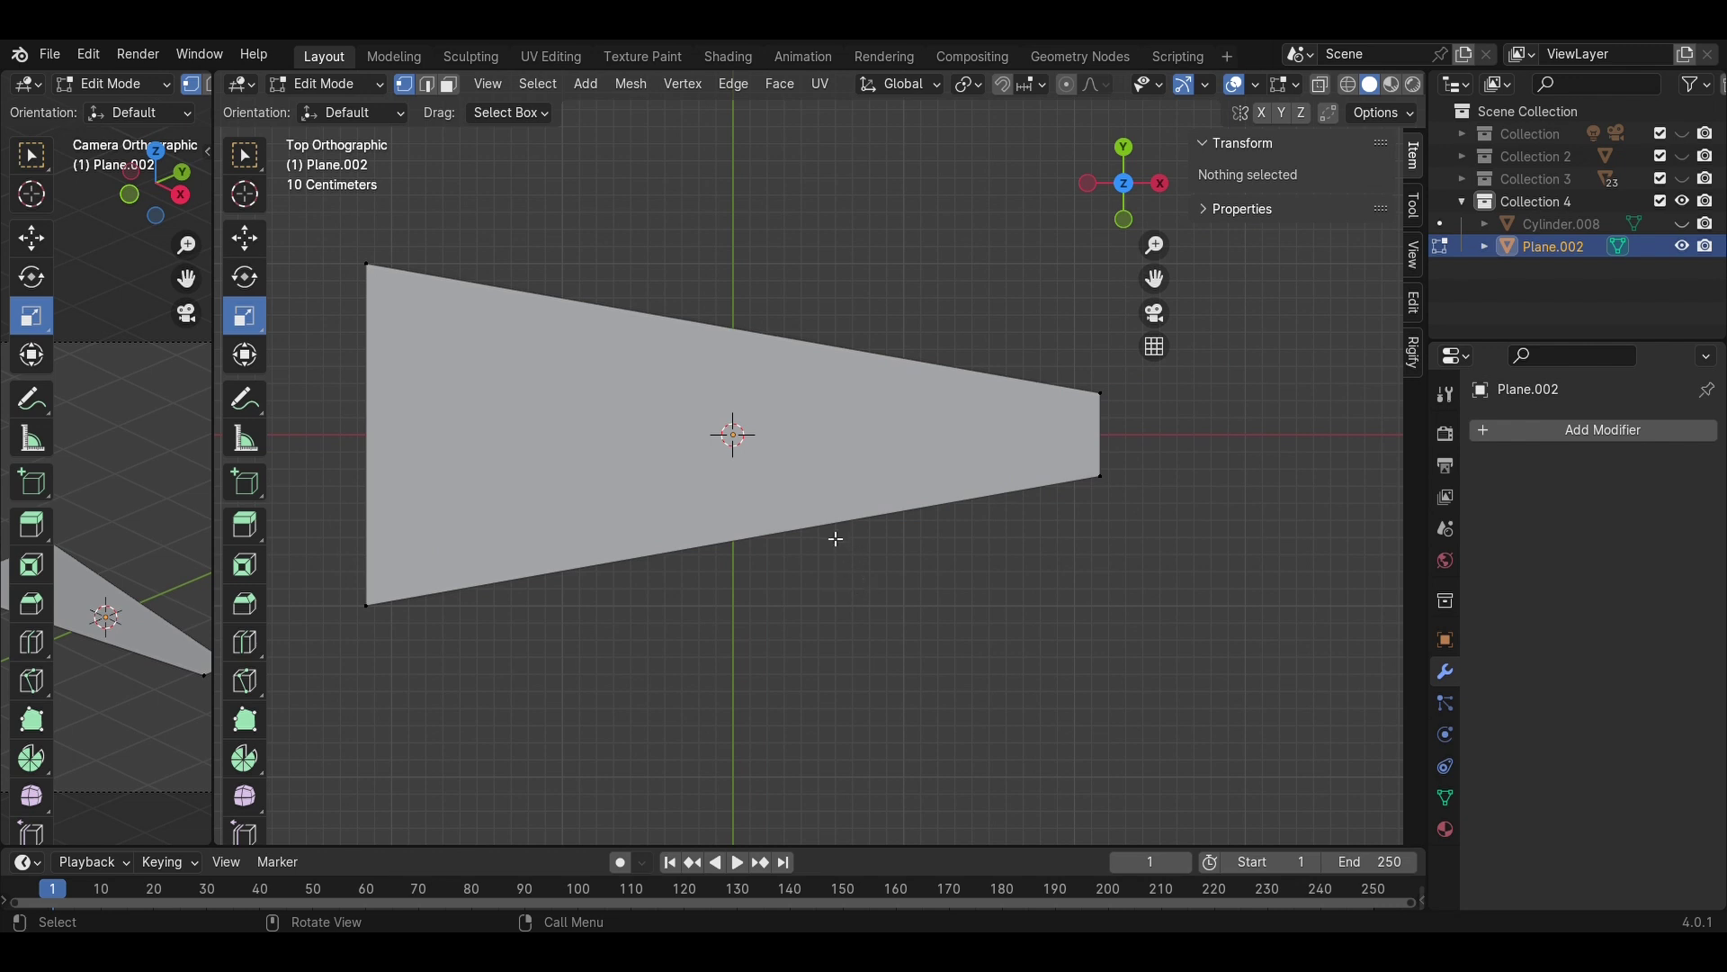
- Add three evenly spaced loop cuts across the length of the tapered leaf plane
click(703, 537)
click(990, 648)
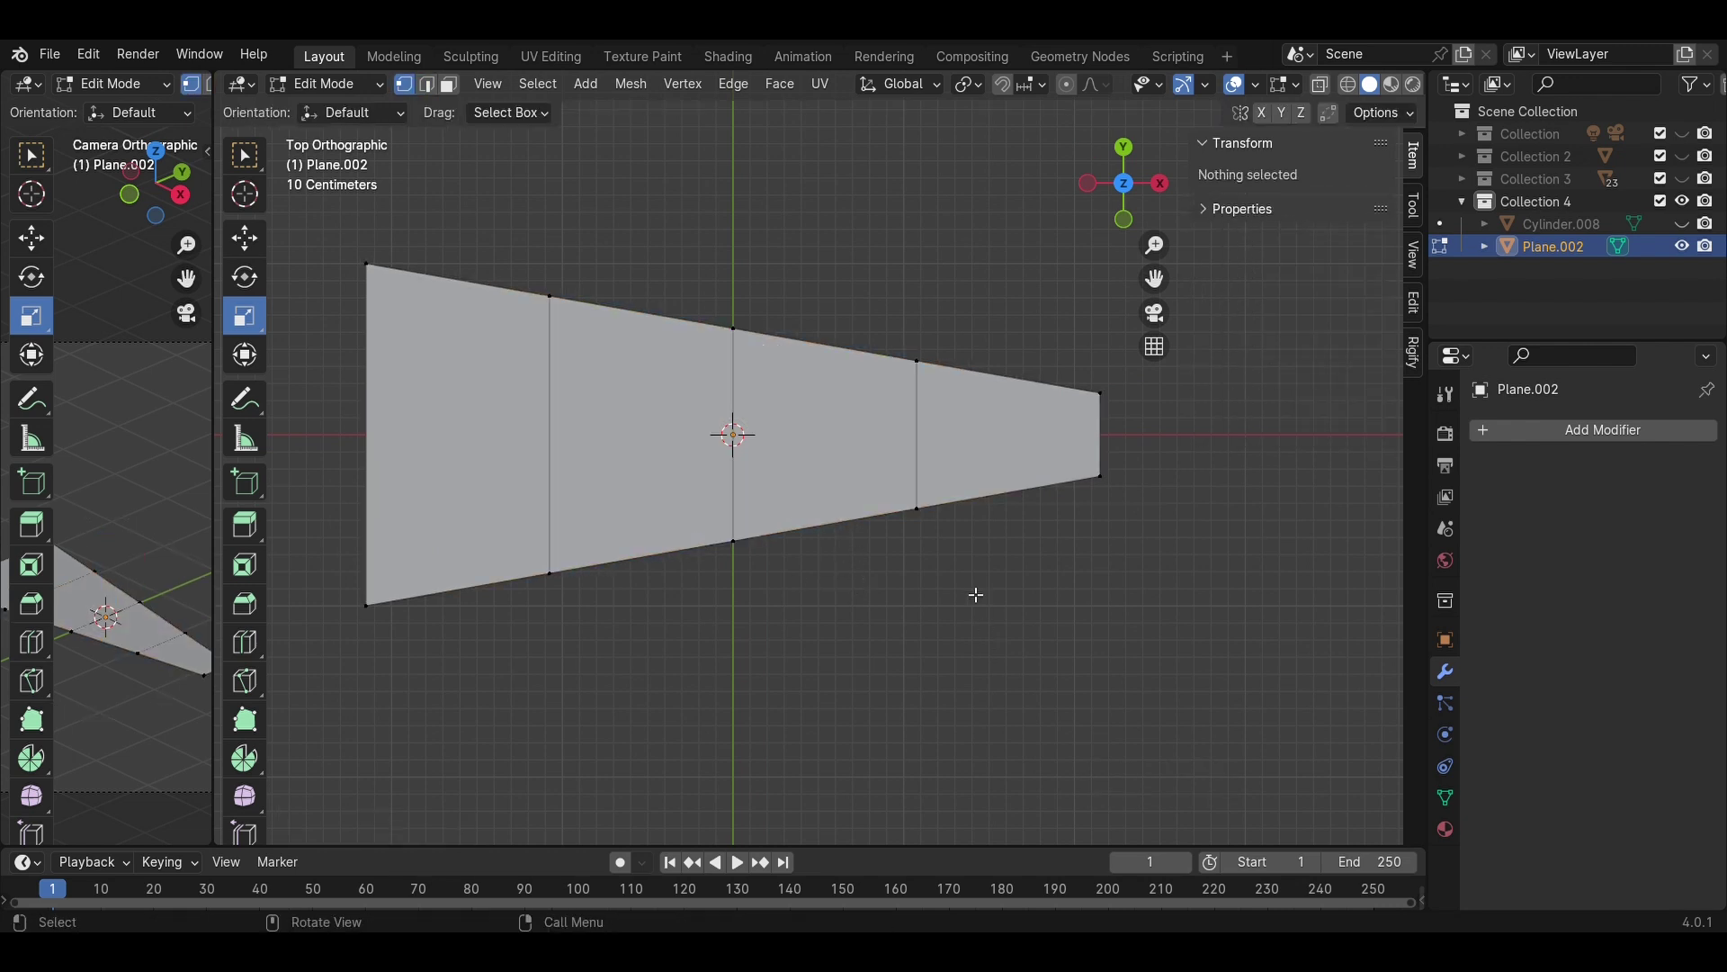
middle_drag(976, 595, 1034, 306)
middle_drag(889, 284, 969, 548)
click(1126, 186)
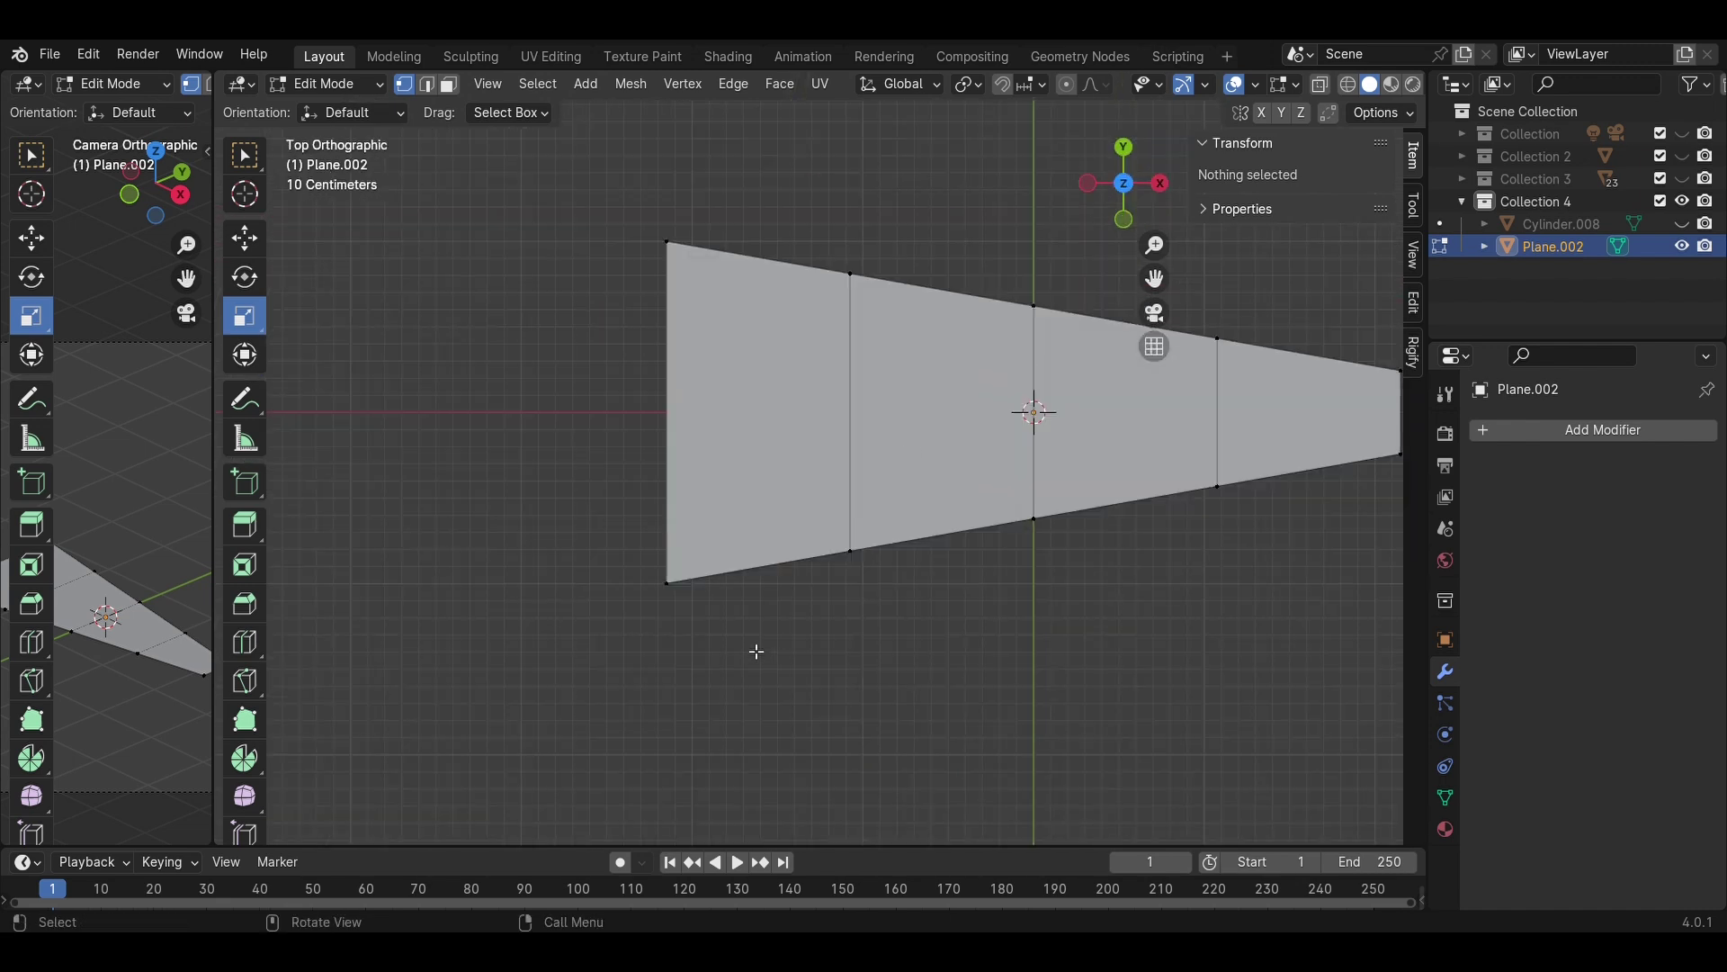
- Scale the leaf's wide left edge along Y to about a fifth of its width
drag(613, 192, 720, 646)
key(s)
drag(663, 367, 649, 400)
click(1014, 675)
shift+middle_drag(1014, 674, 838, 622)
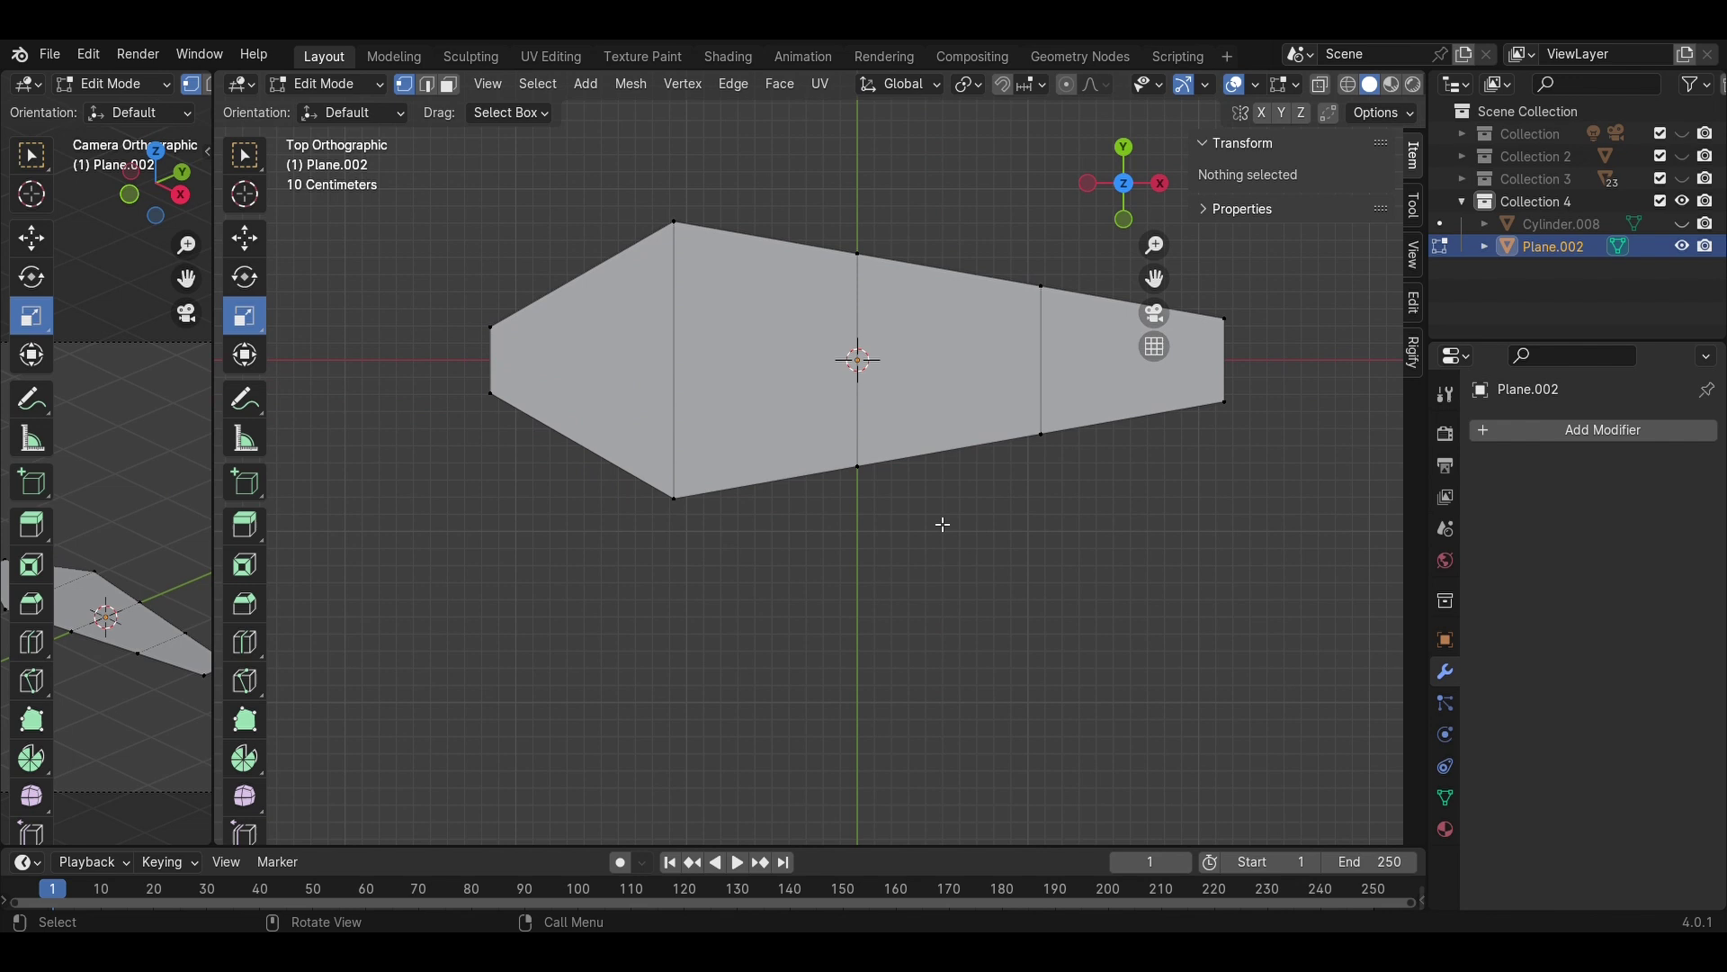
- Raise all of the leaf's vertices except the left edge by about 0.33 m on Z in front view
click(1133, 220)
middle_drag(810, 362, 773, 478)
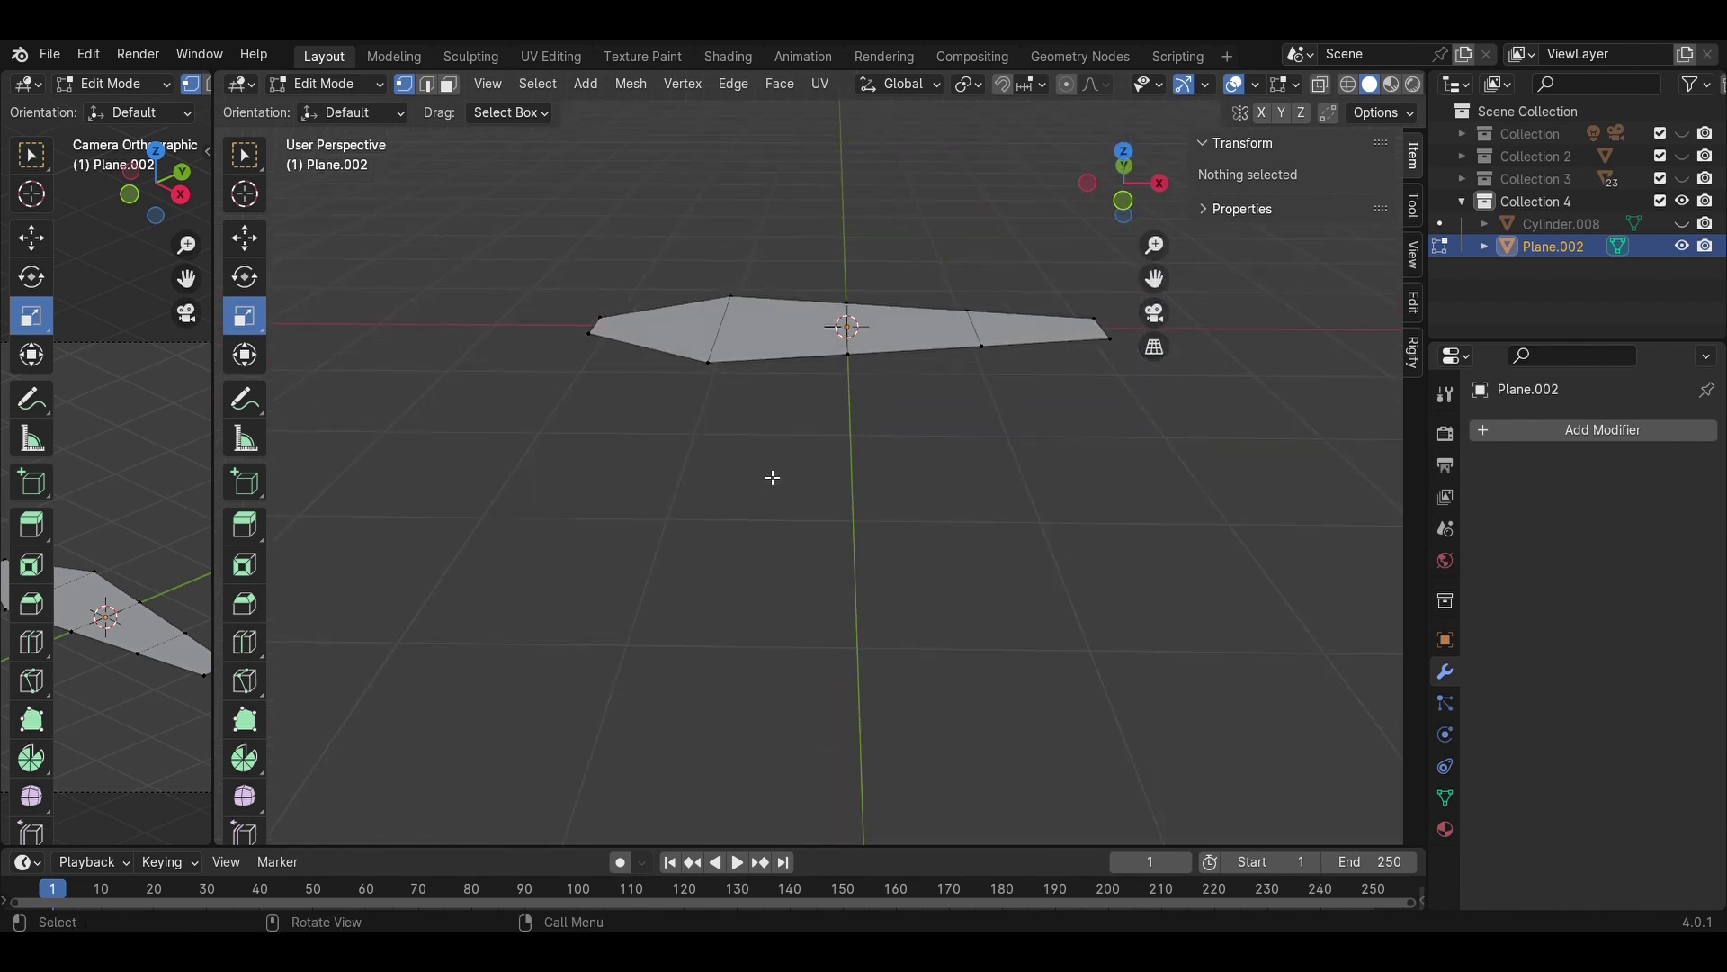
drag(769, 426, 666, 232)
drag(1132, 408, 716, 239)
click(1123, 200)
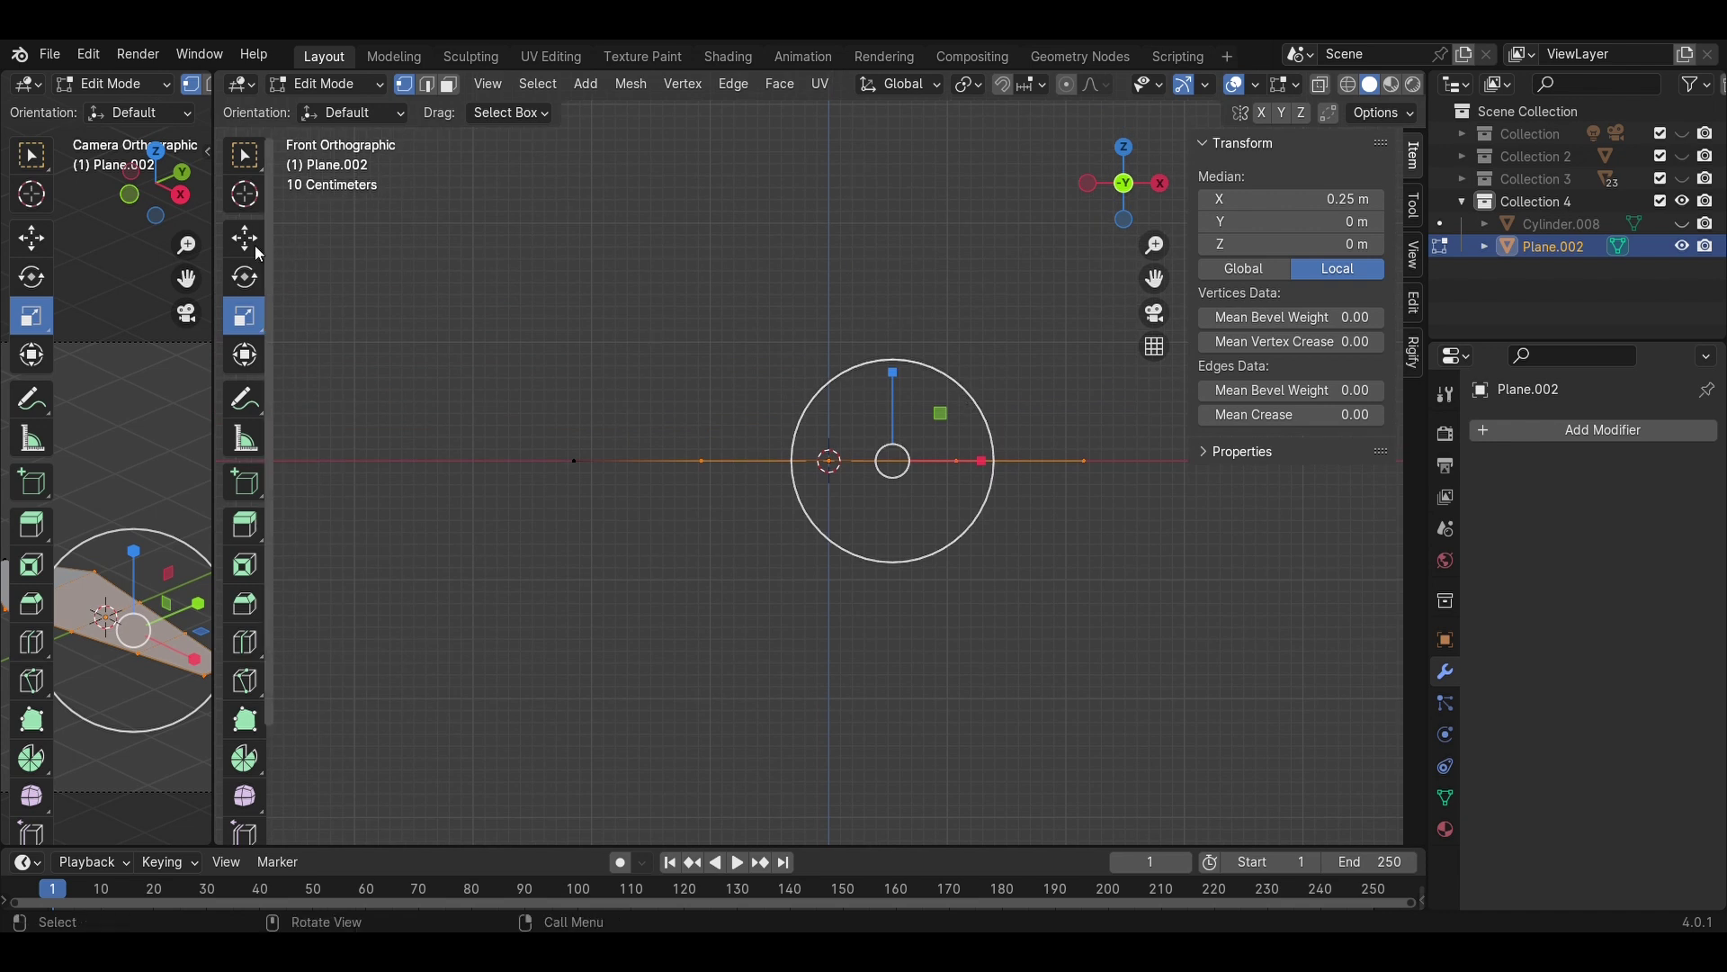
click(244, 239)
drag(893, 369, 894, 333)
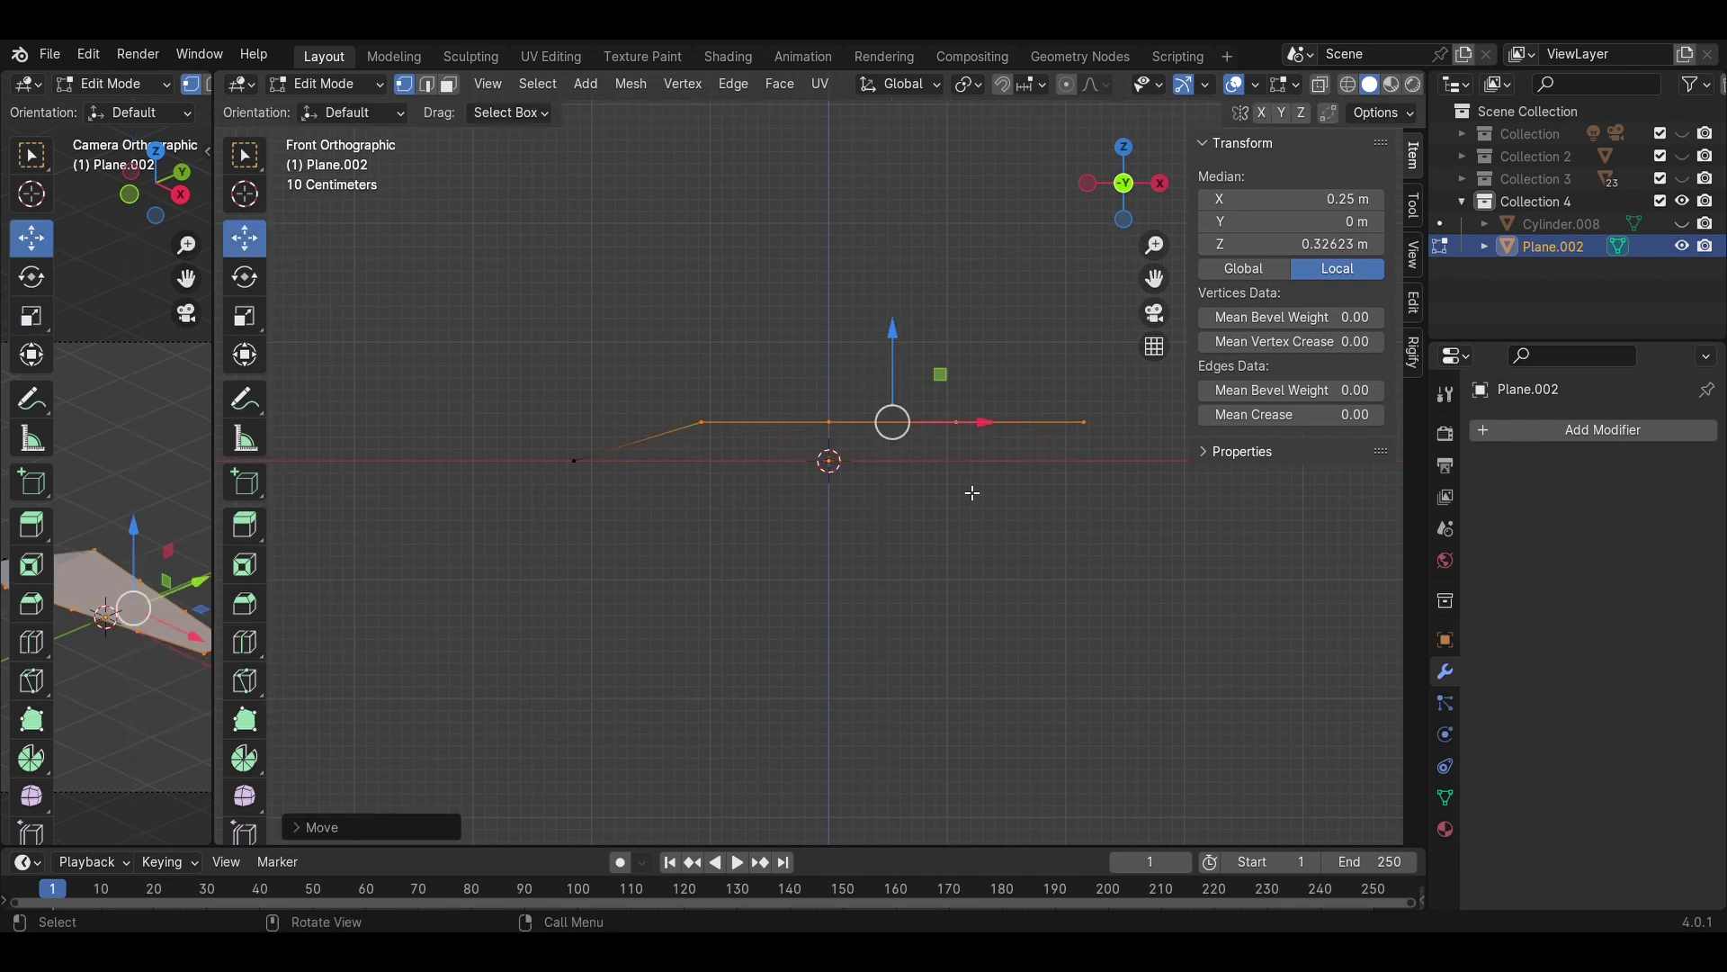
click(973, 493)
- Lower the leaf's vertices from the middle column to the right end on Z to start the downward bend
middle_drag(973, 493, 944, 556)
drag(1139, 529, 765, 361)
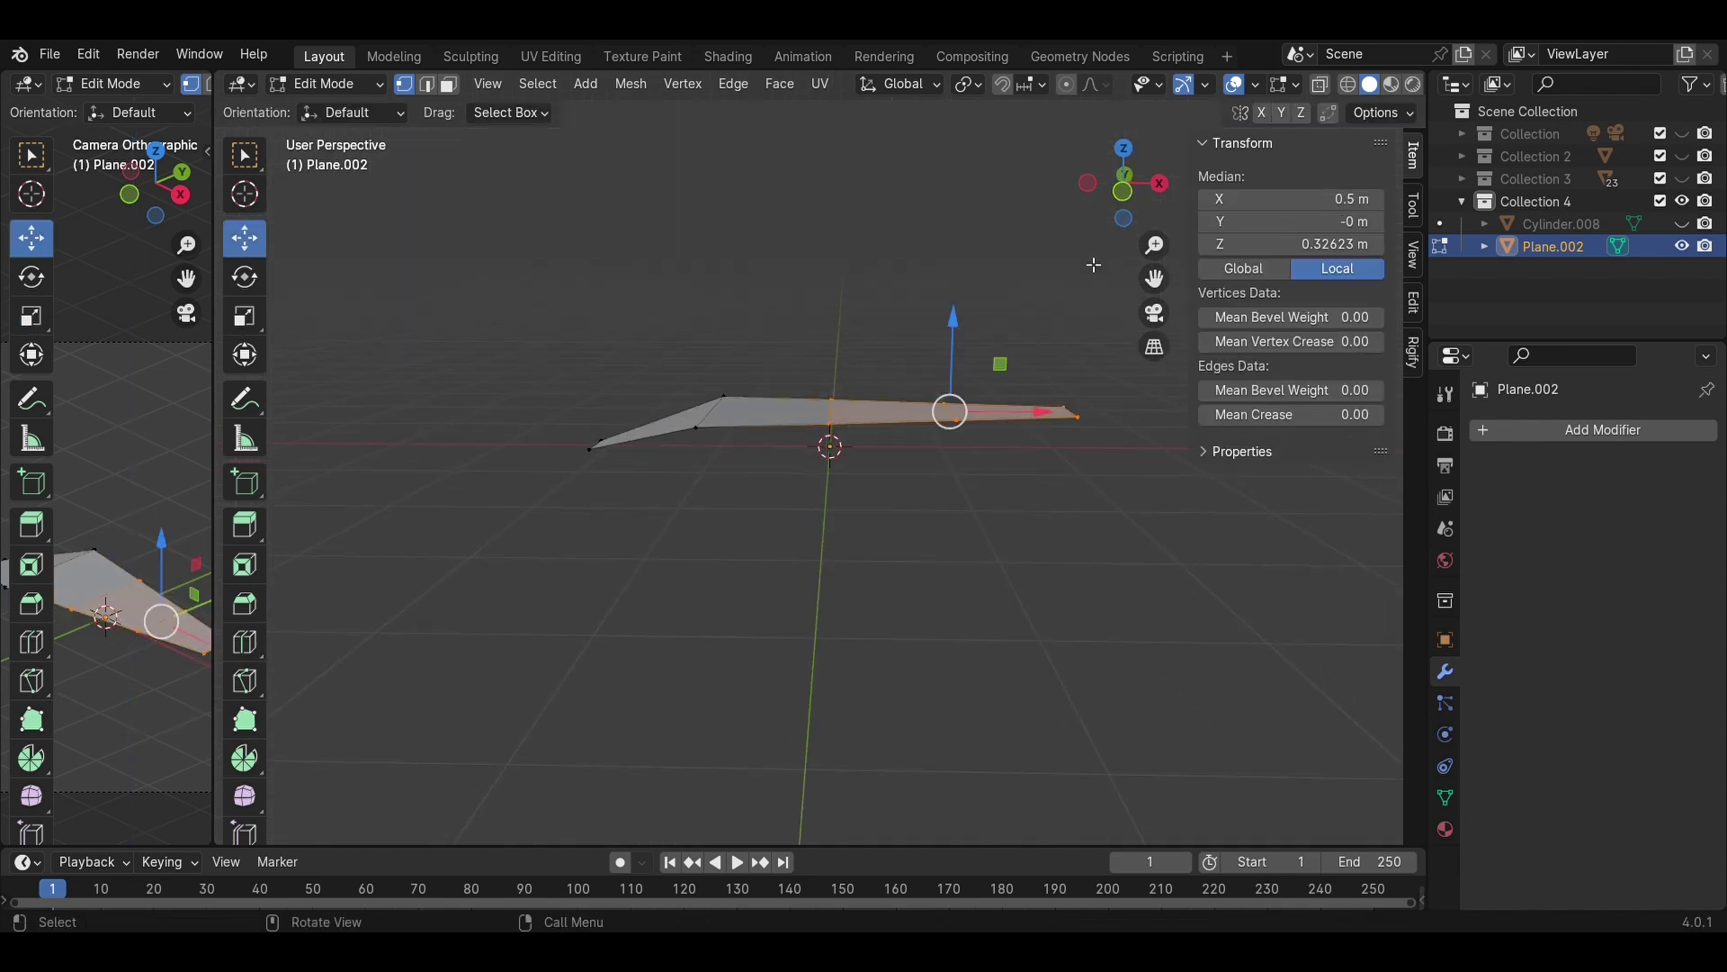
click(1122, 200)
drag(957, 334, 961, 389)
click(1157, 535)
drag(1169, 533, 918, 412)
drag(1028, 394, 1025, 419)
key(ctrl+z)
- Turn on X-ray and lower the leaf's two right-hand vertex columns, then the tip, to continue the downward slope
key(alt+z)
drag(1216, 567, 1026, 403)
drag(1180, 545, 1089, 474)
click(1103, 436)
- Add a centred lengthwise loop cut along the leaf as its spine
middle_drag(1085, 441, 1044, 521)
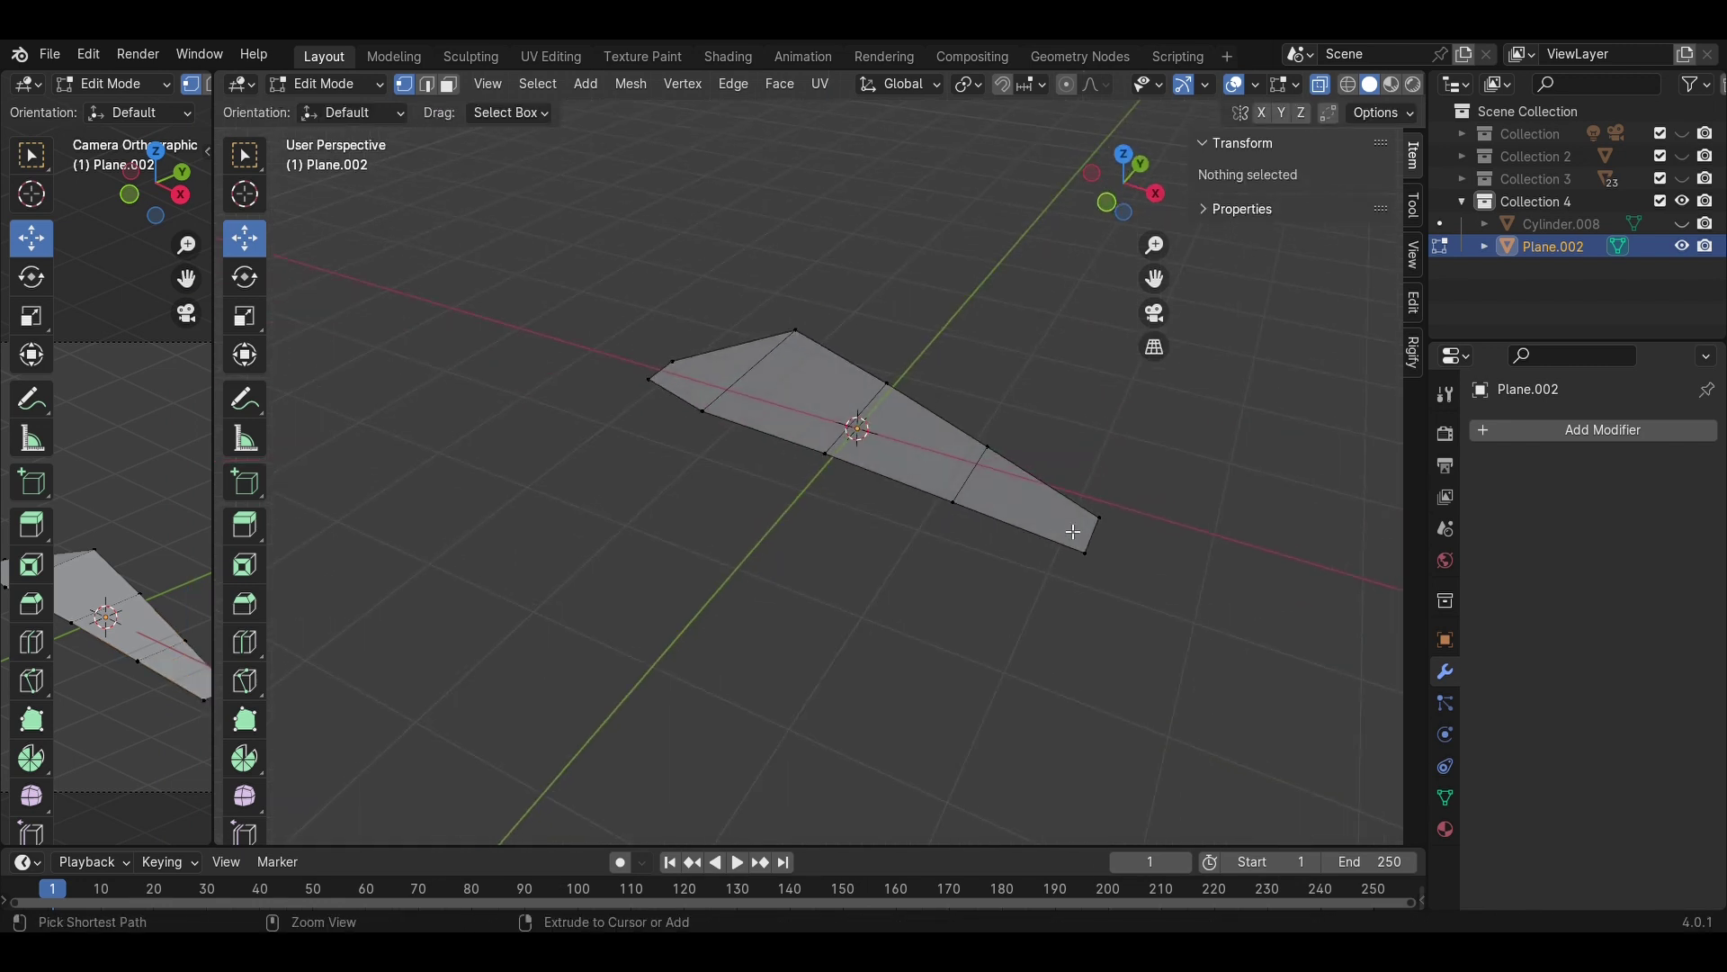
key(ctrl+r)
click(1100, 542)
click(1125, 558)
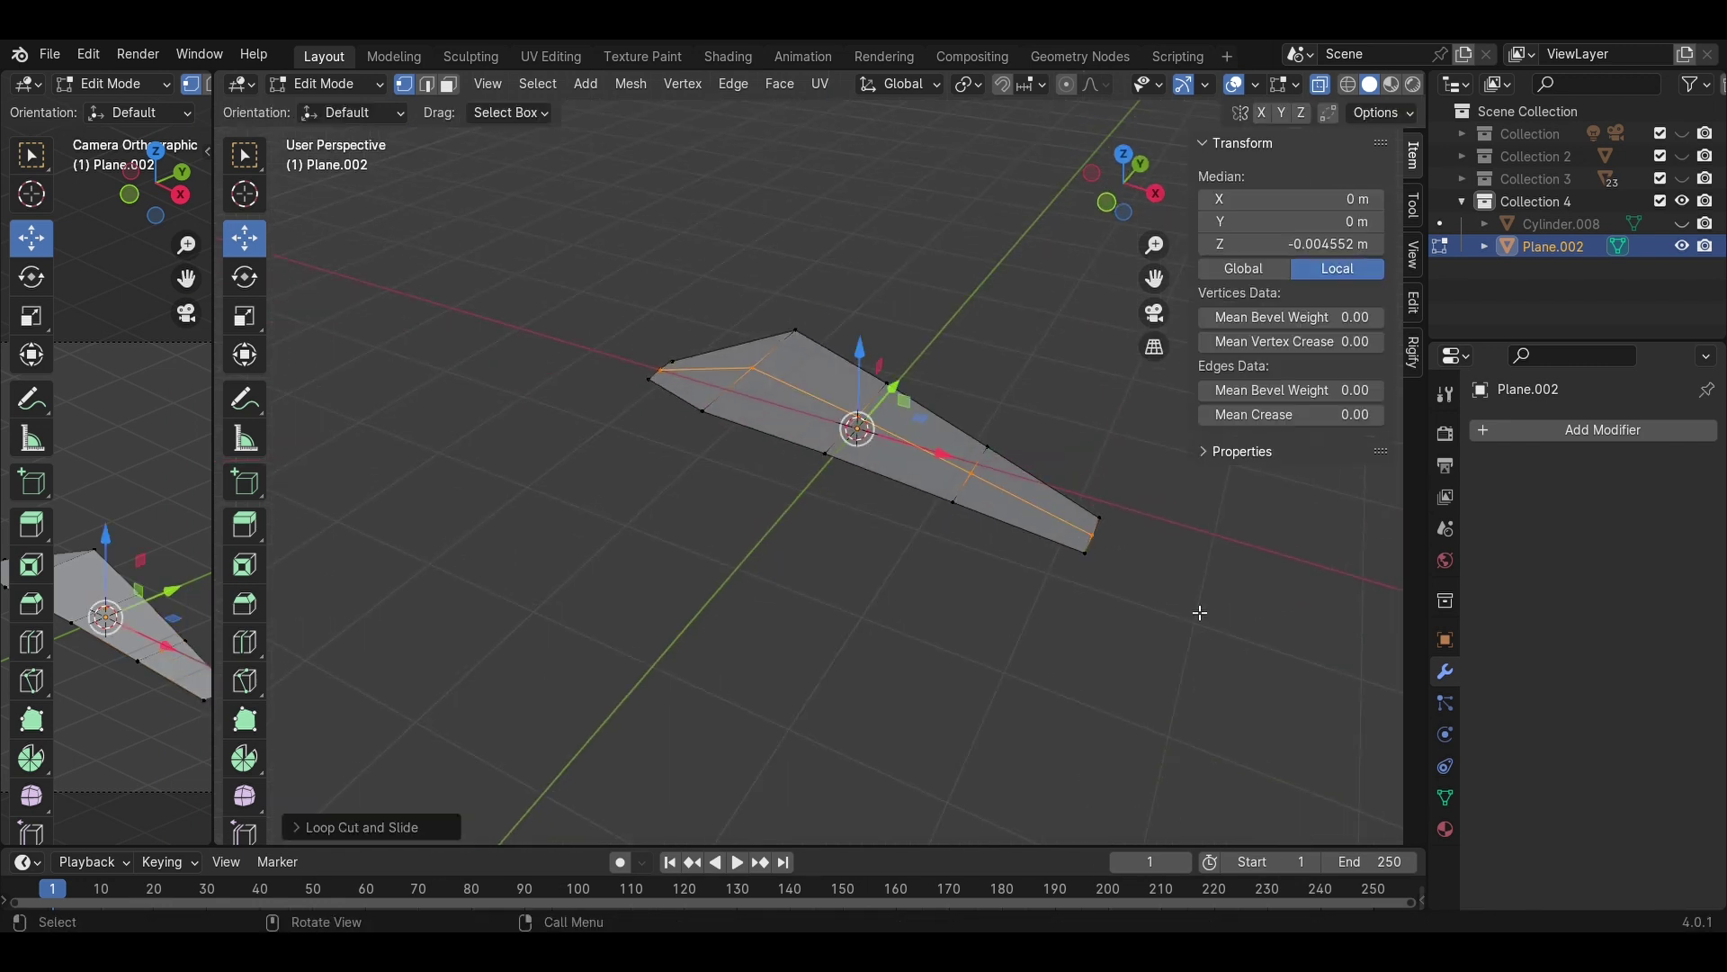
click(1201, 613)
- In Object Mode, add a Bevel modifier to the leaf with a 0.5 m amount and 10 segments, and turn off X-ray
middle_drag(1201, 613, 1083, 552)
key(Tab)
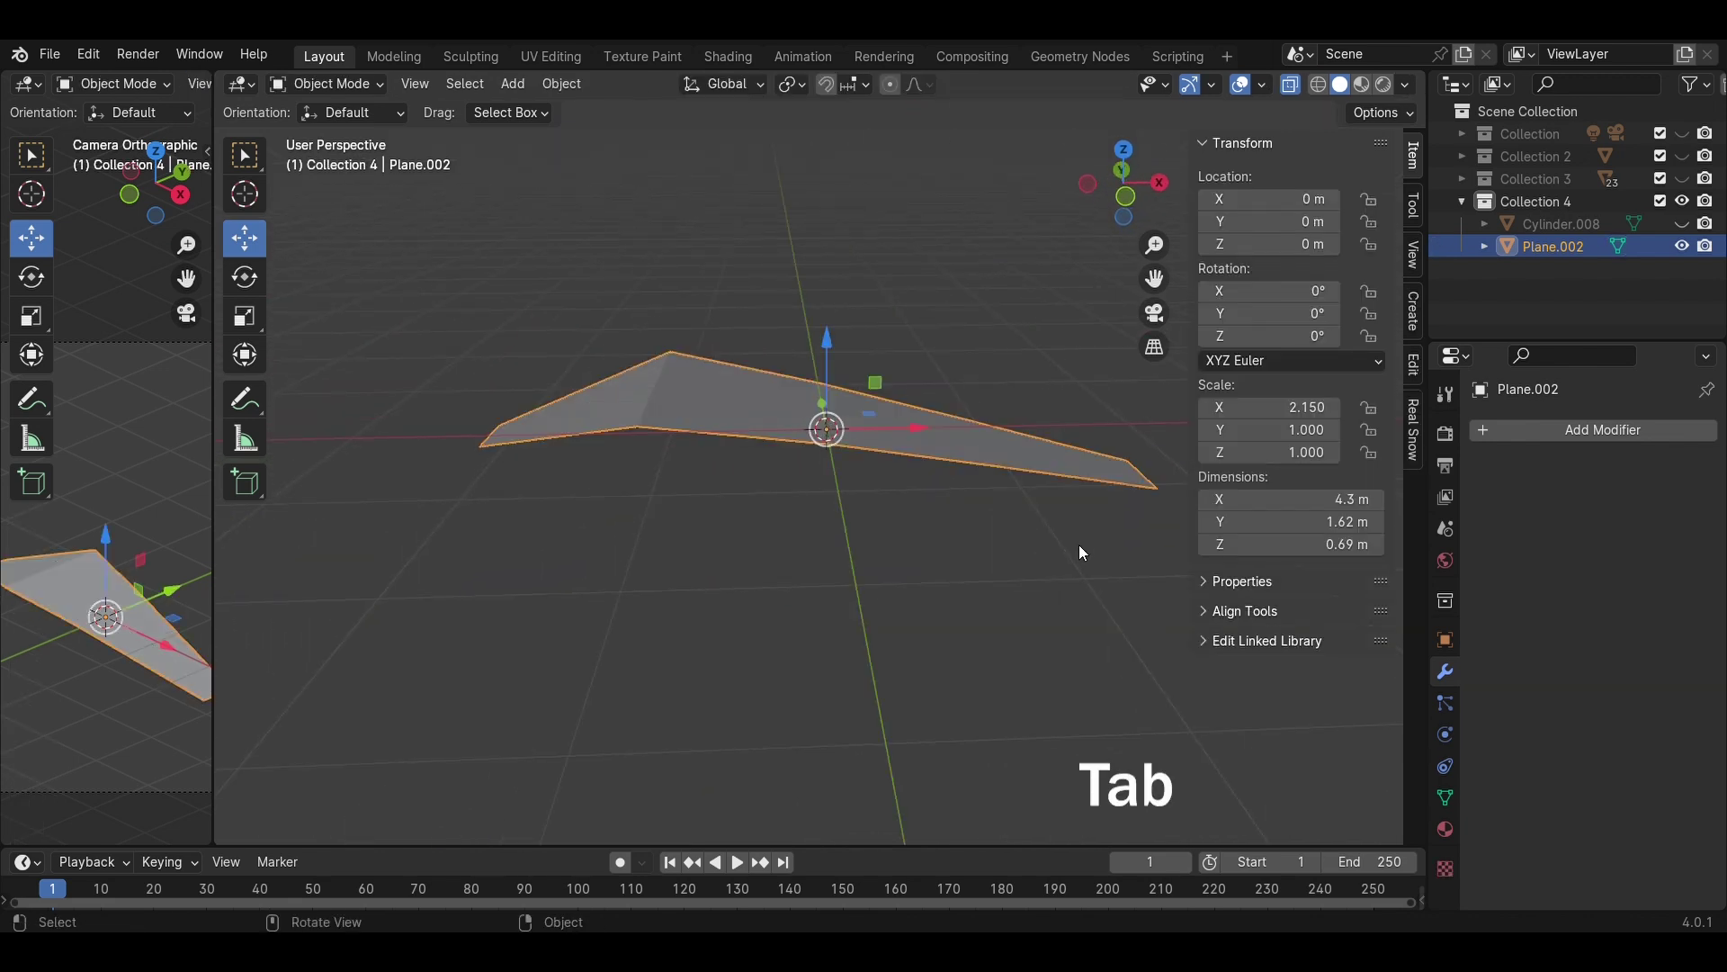
click(1650, 429)
mouse_move(1648, 426)
click(1421, 450)
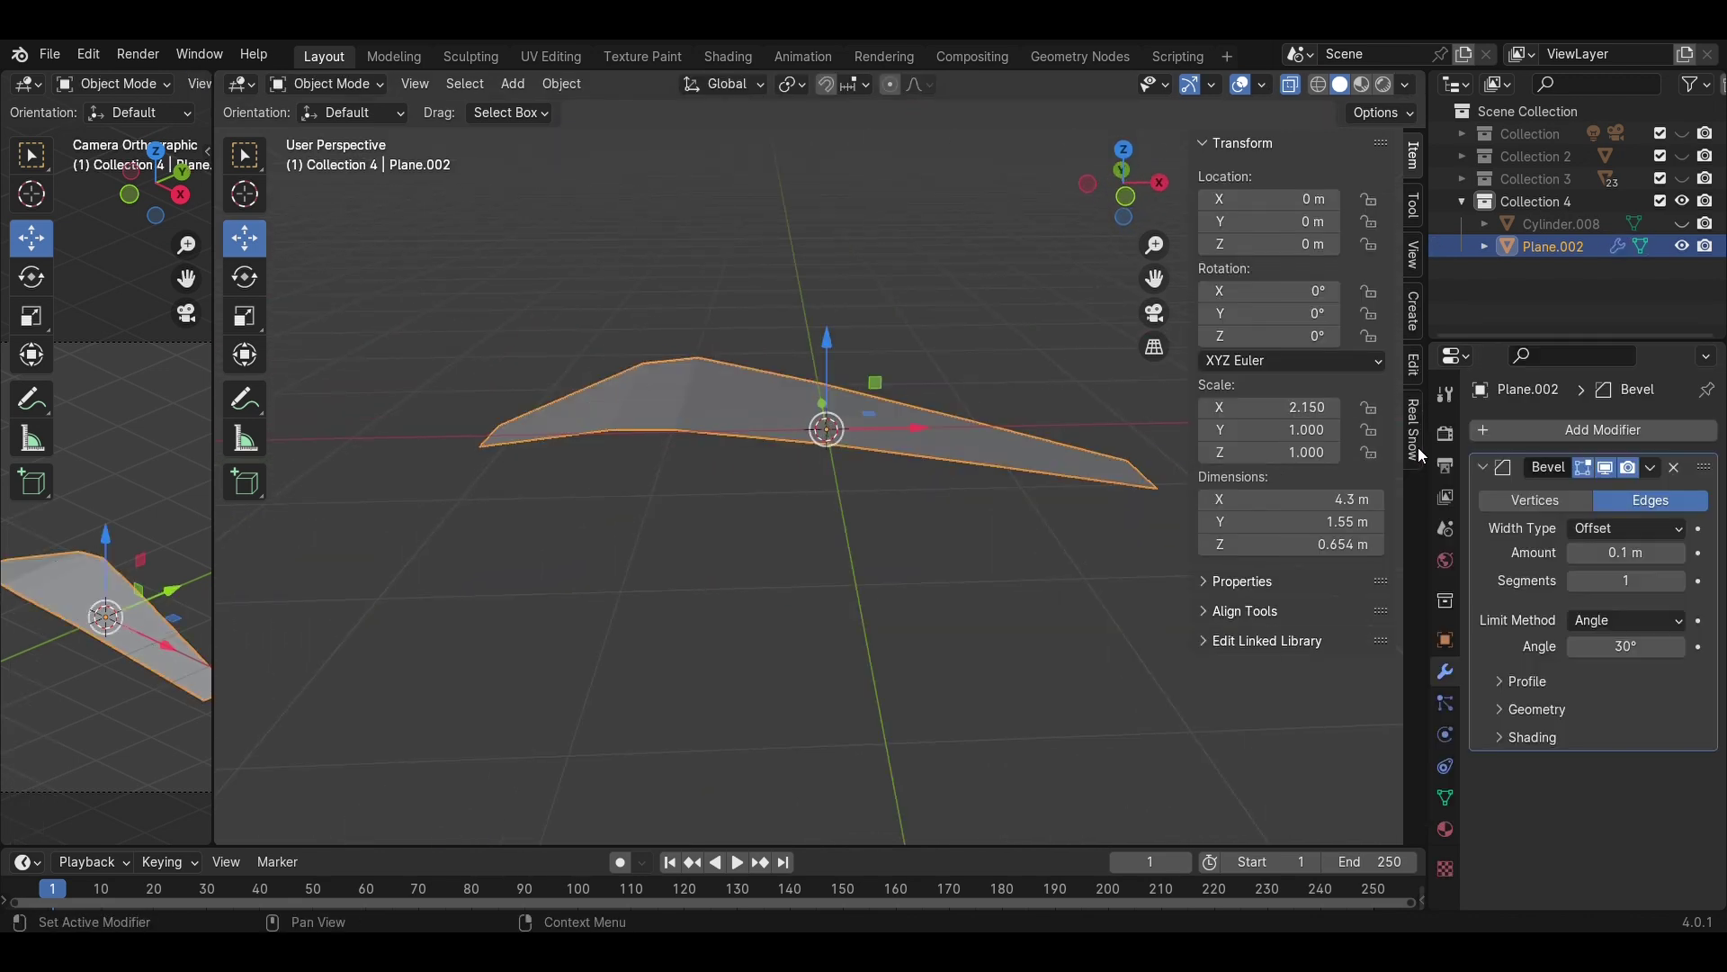
click(1625, 554)
text(0.5)
key(Return)
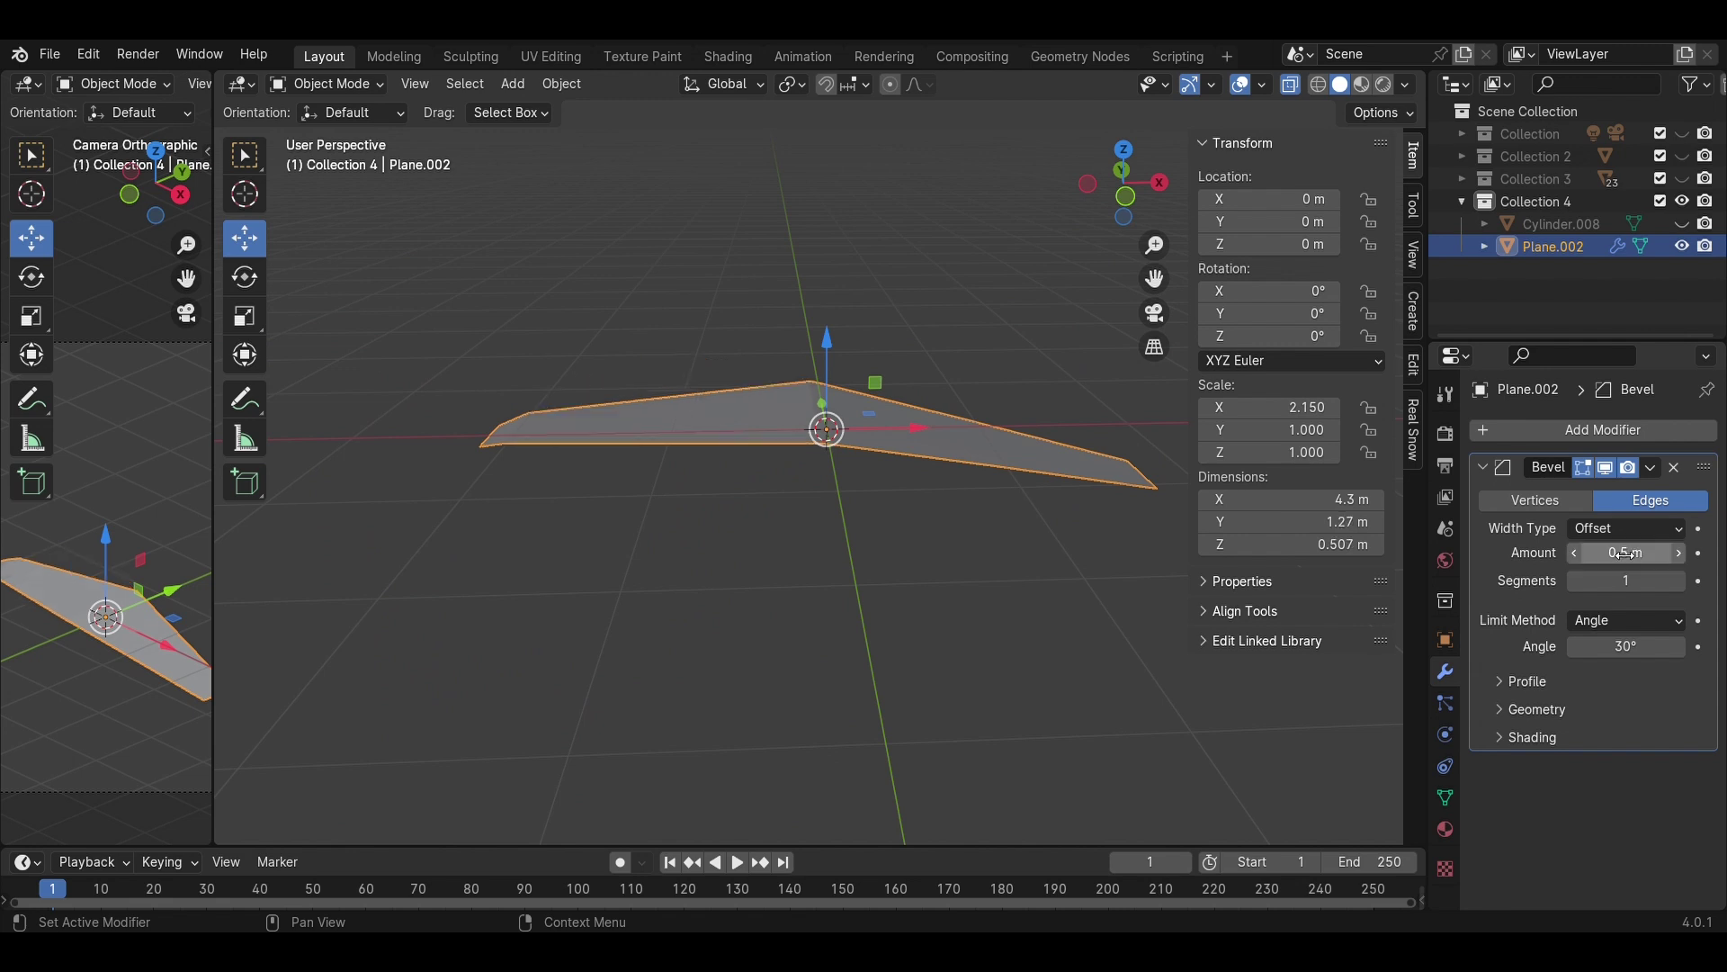
key(Return)
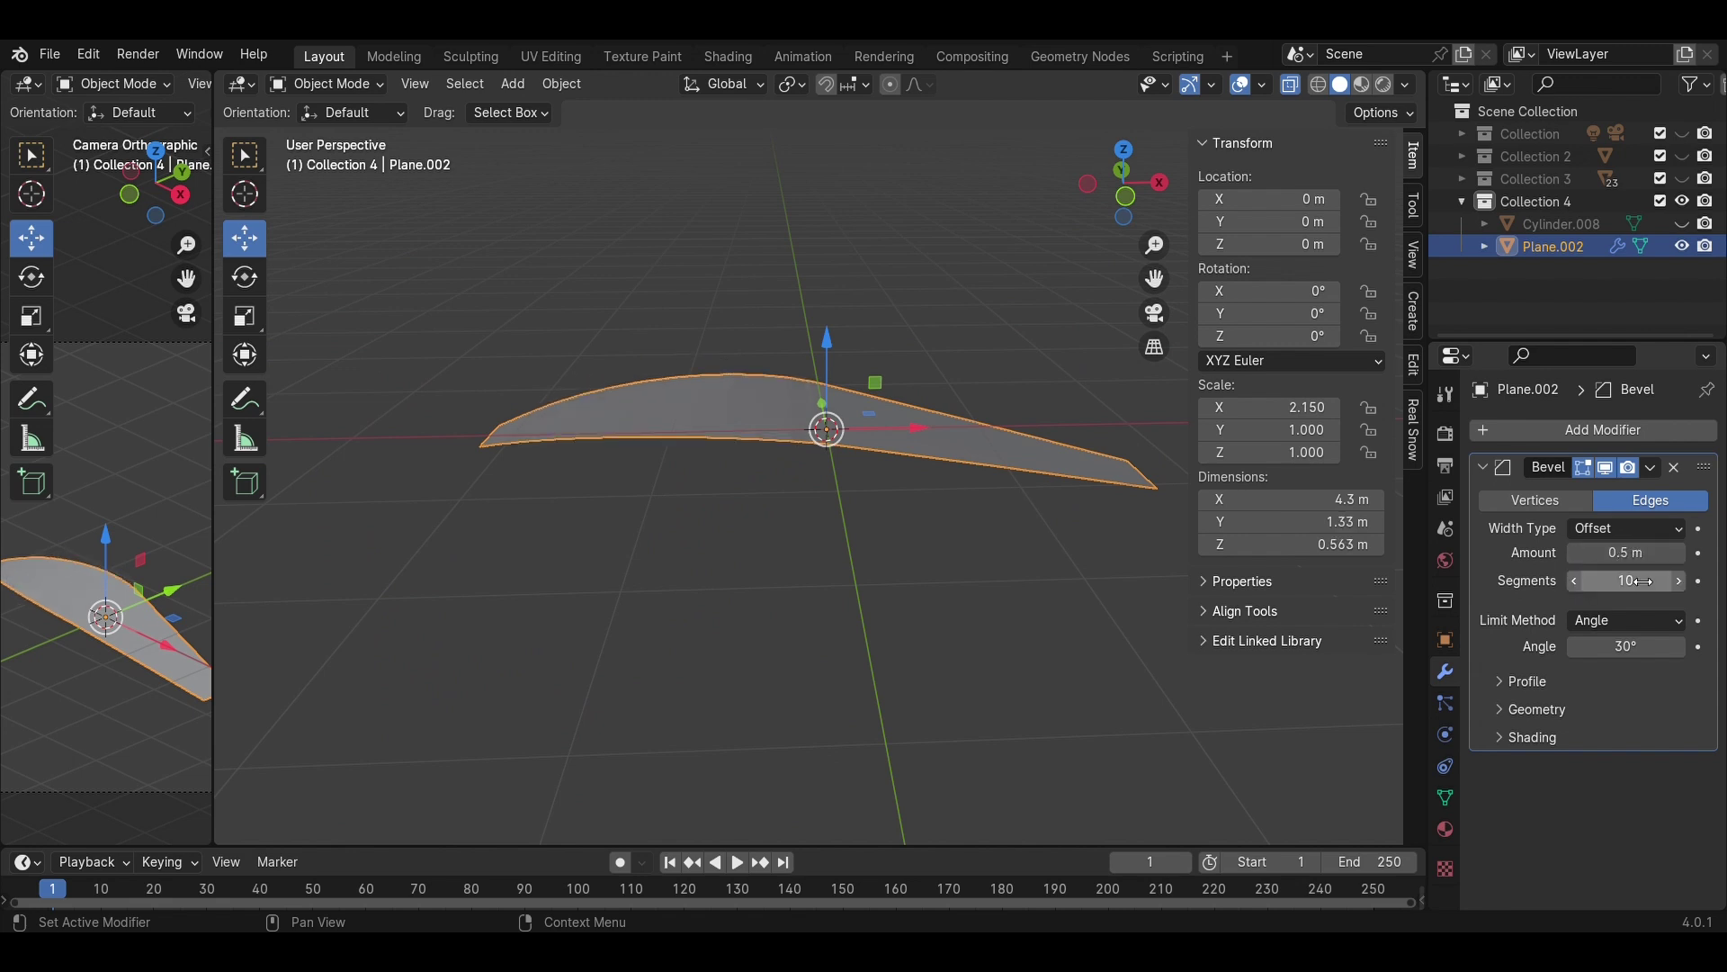
key(z)
key(alt+z)
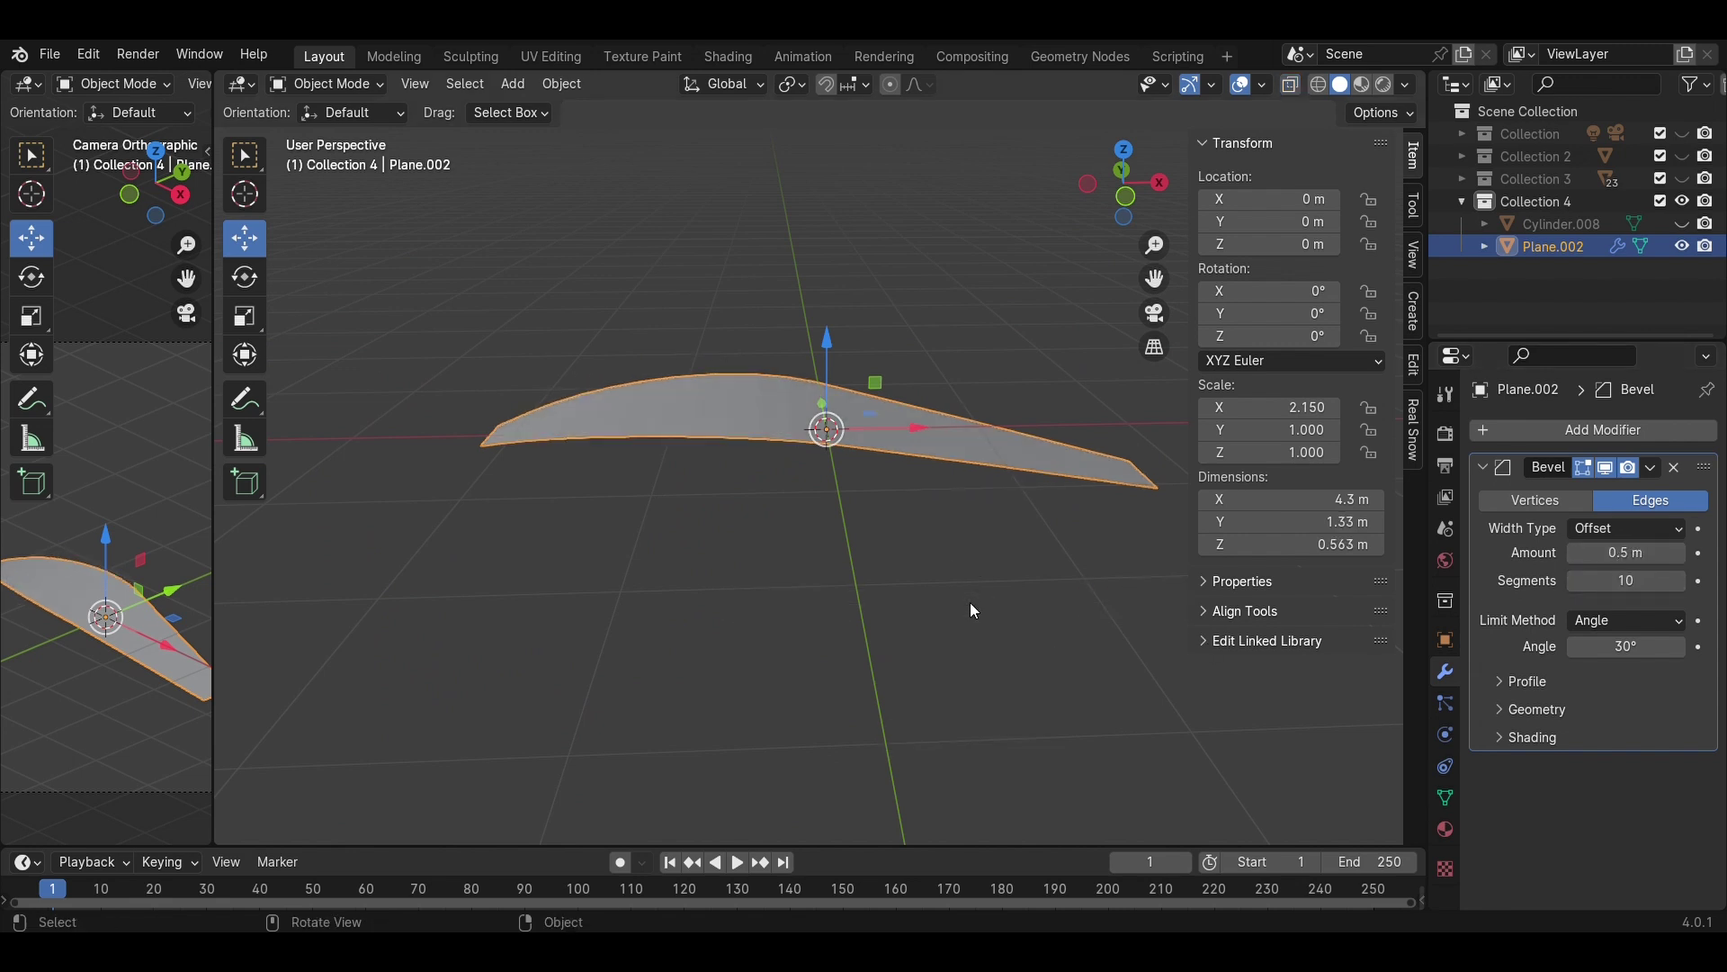
- Return to Edit Mode and add a Solidify modifier with 0.03 m thickness to the leaf
mouse_move(971, 603)
middle_down()
mouse_move(950, 598)
mouse_move(1092, 663)
mouse_move(1060, 694)
middle_up()
key(Tab)
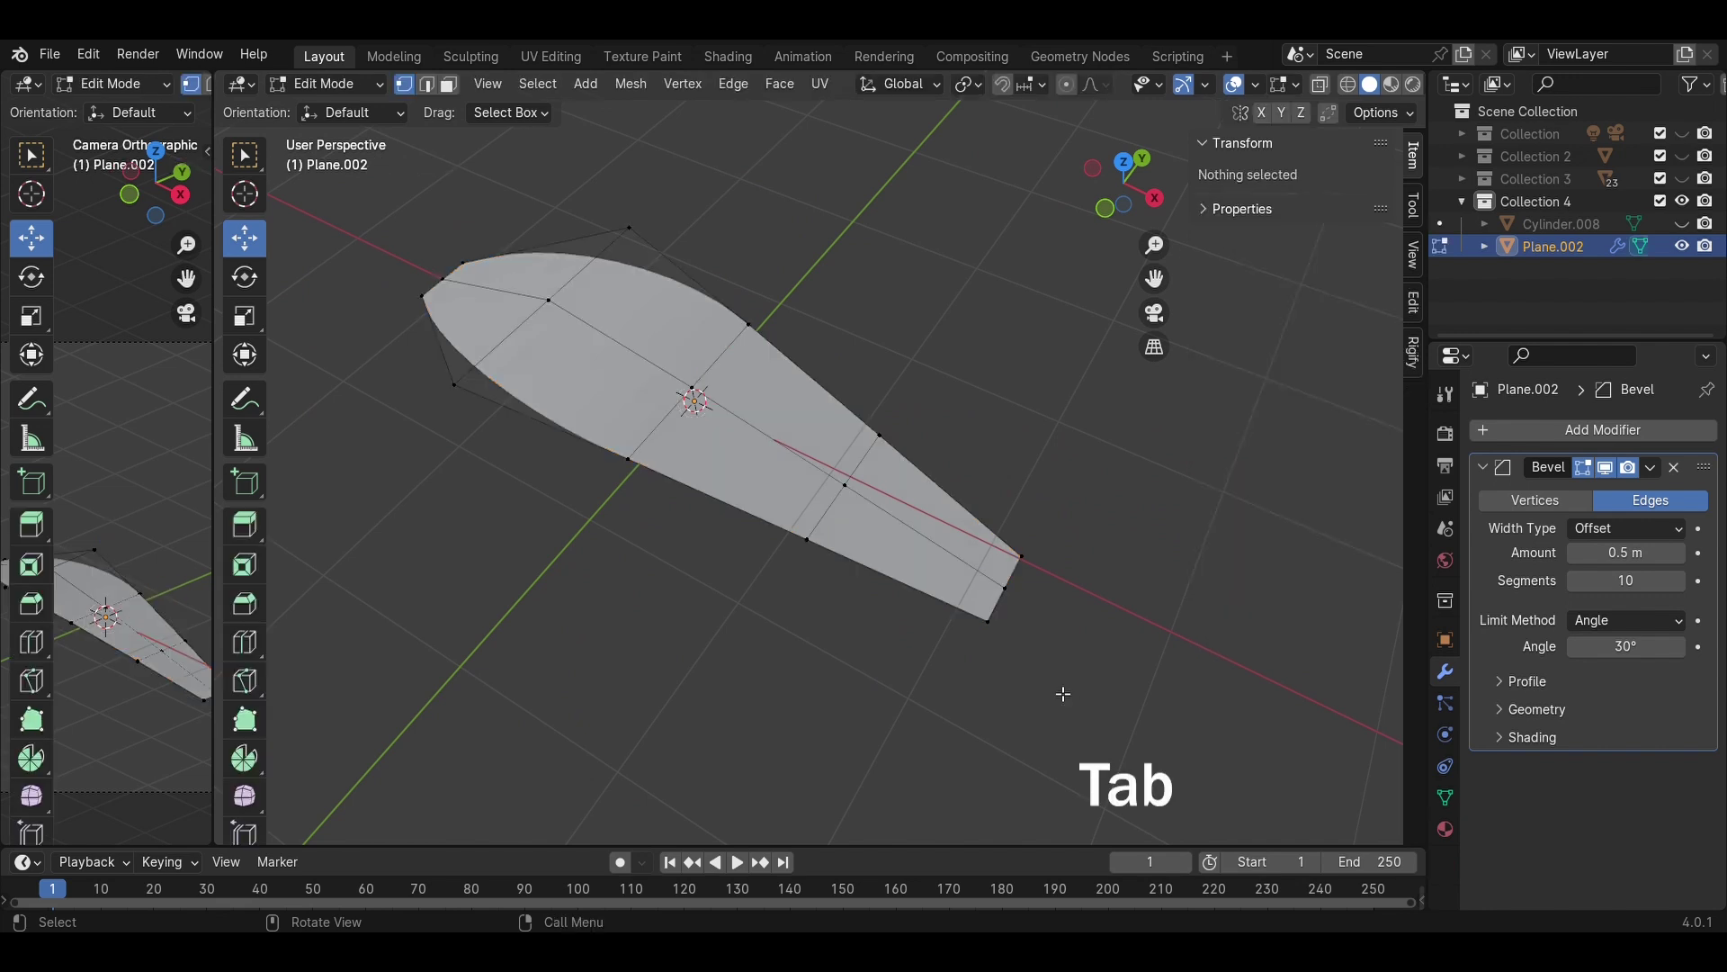
click(1603, 429)
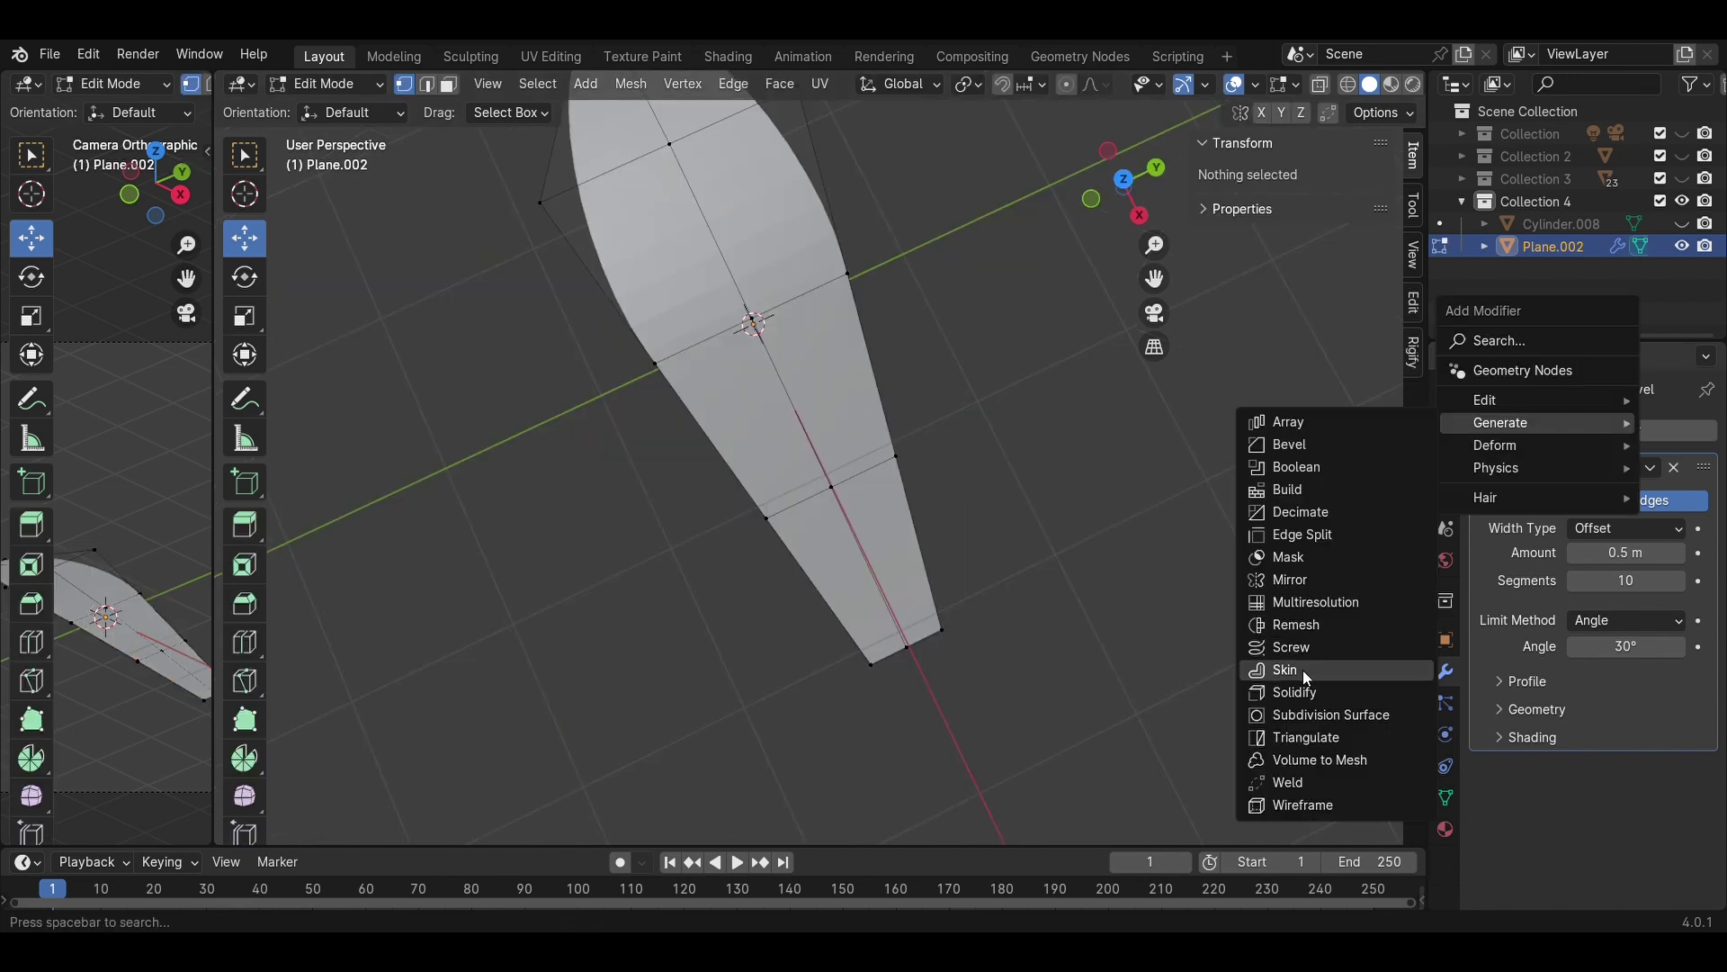
click(1298, 692)
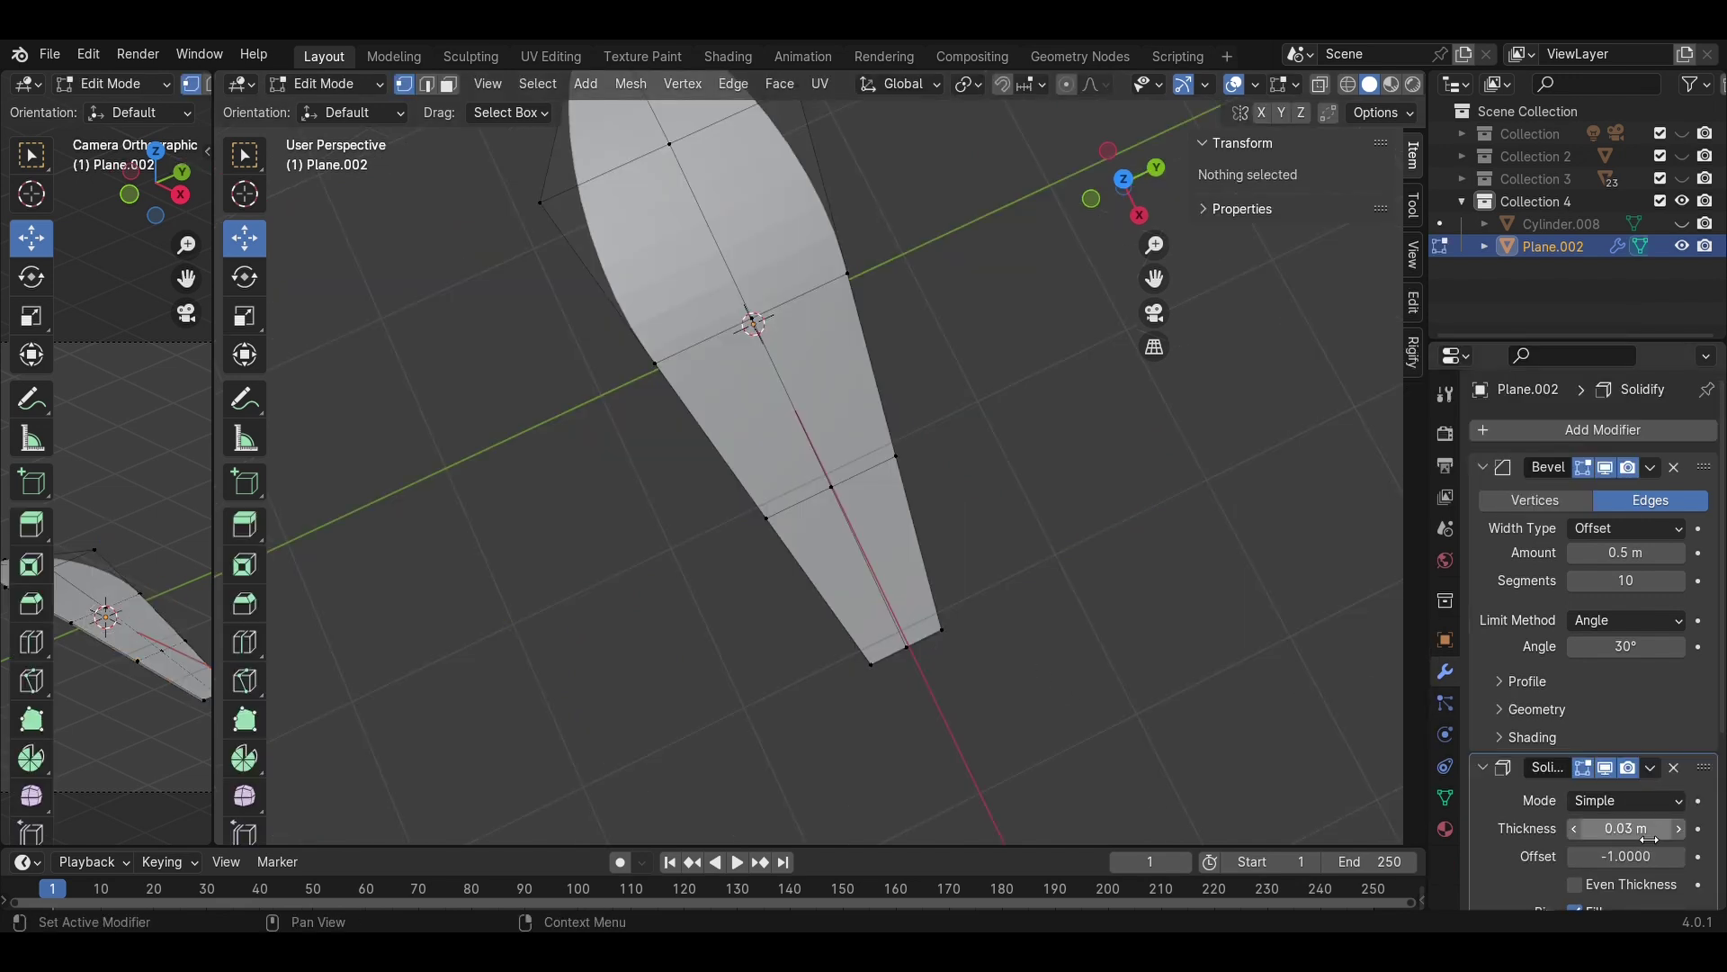
- Select the three inner vertices along the leaf's spine and raise them slightly on Z to form a ridge
click(1088, 204)
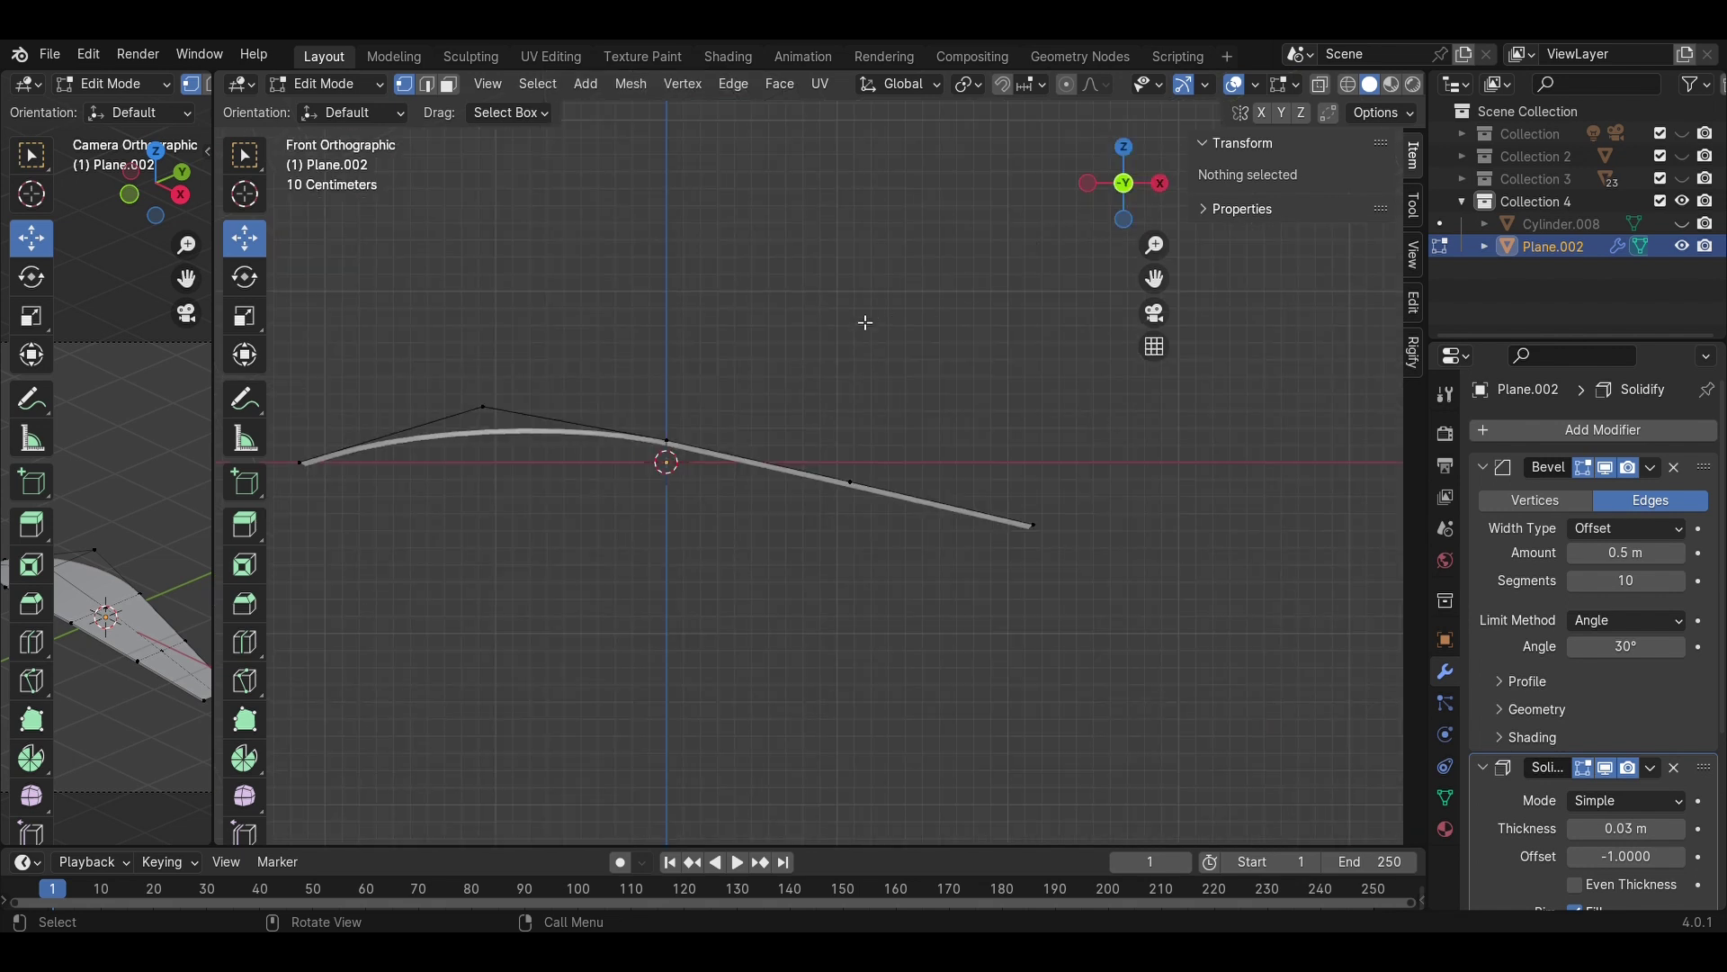
middle_drag(842, 335, 793, 445)
click(498, 381)
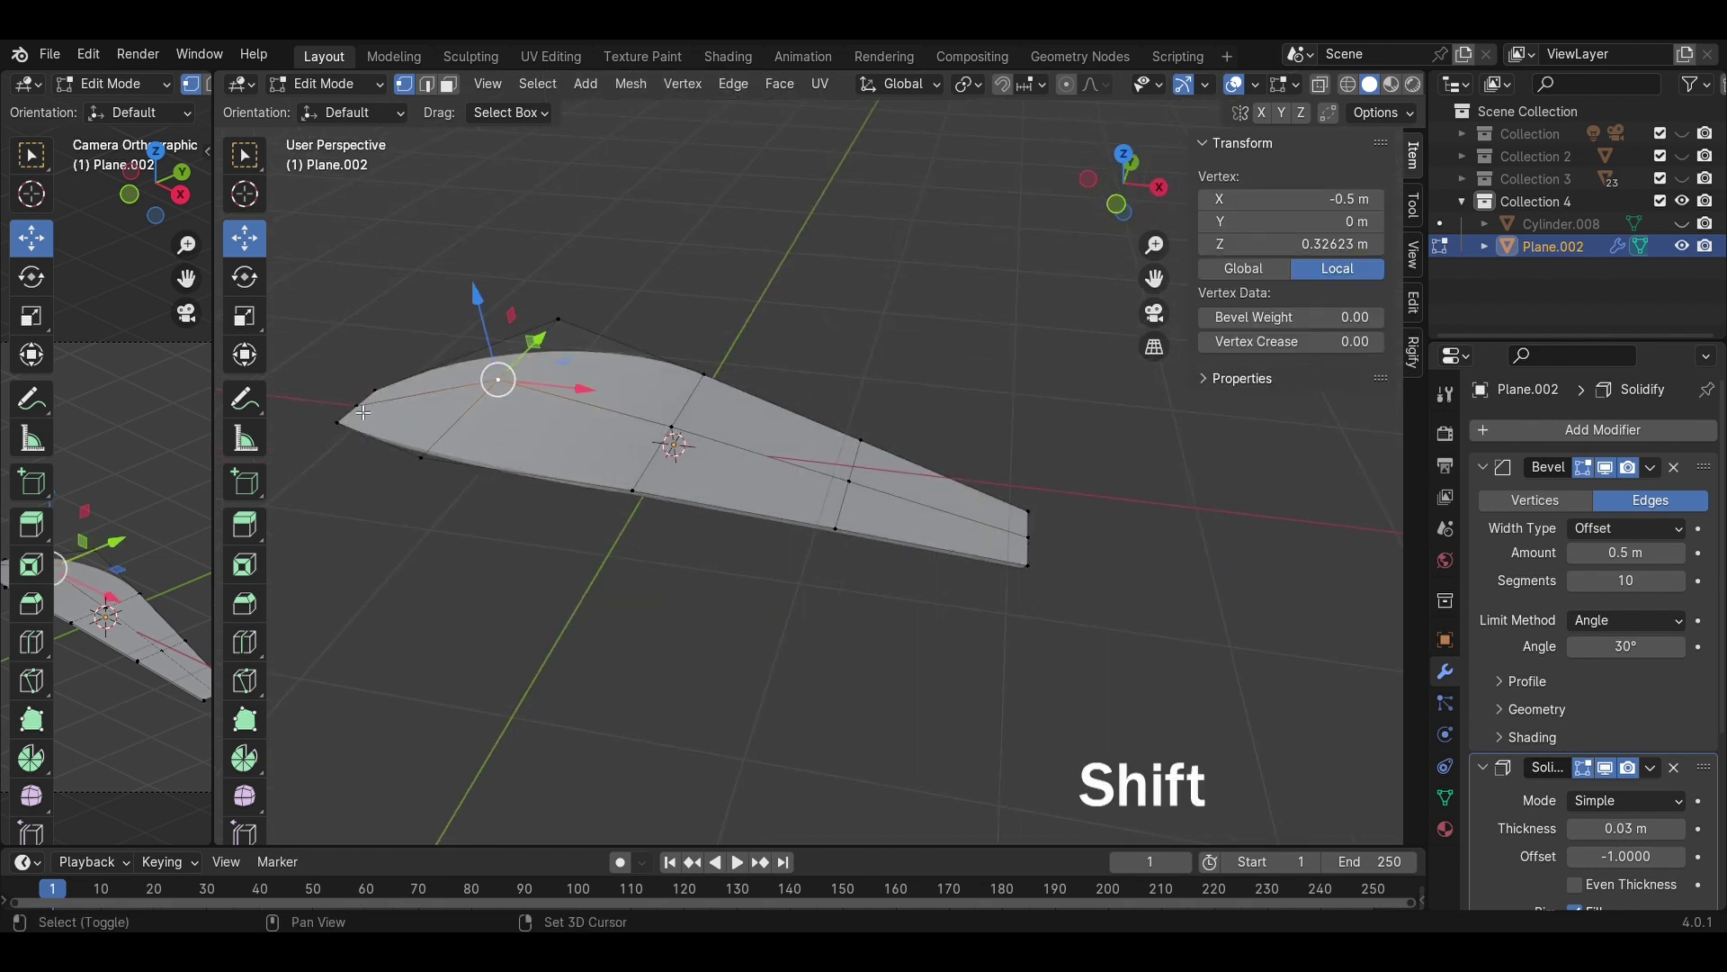
shift+click(361, 411)
shift+click(362, 412)
shift+click(678, 431)
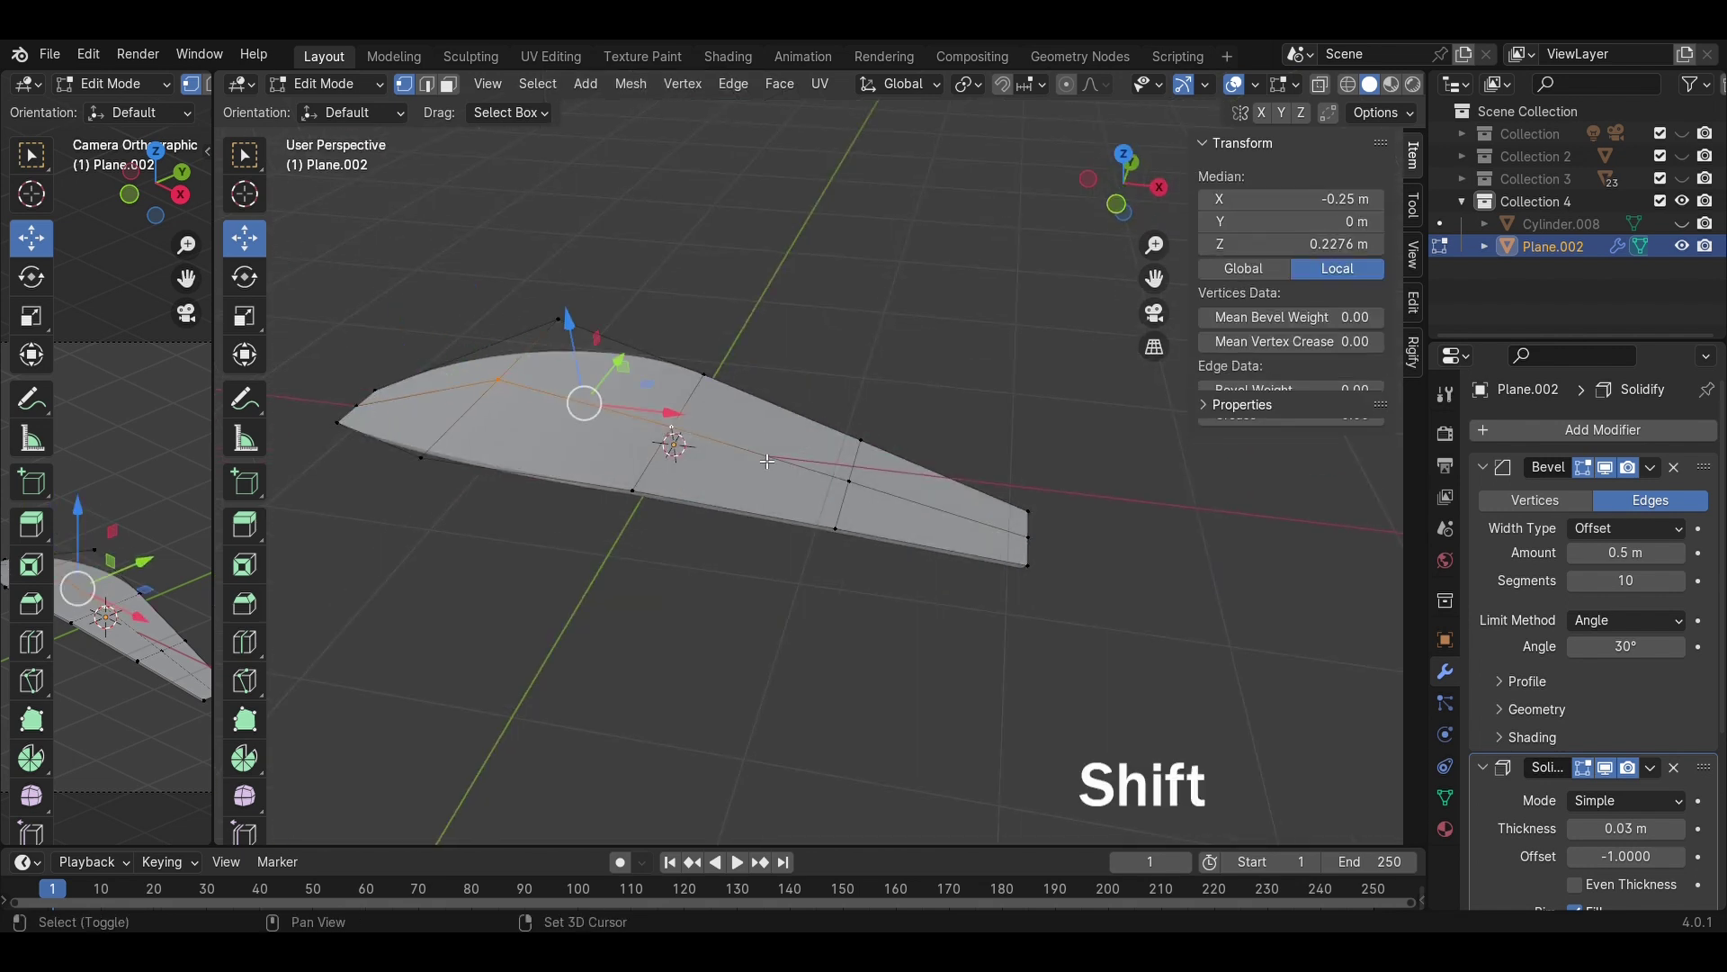
shift+click(851, 484)
drag(756, 381, 763, 366)
click(976, 422)
- Select the two corner vertices at the leaf's tip and scale them closer together in top view
middle_drag(995, 439, 927, 585)
drag(900, 732, 791, 719)
click(861, 689)
shift+click(775, 689)
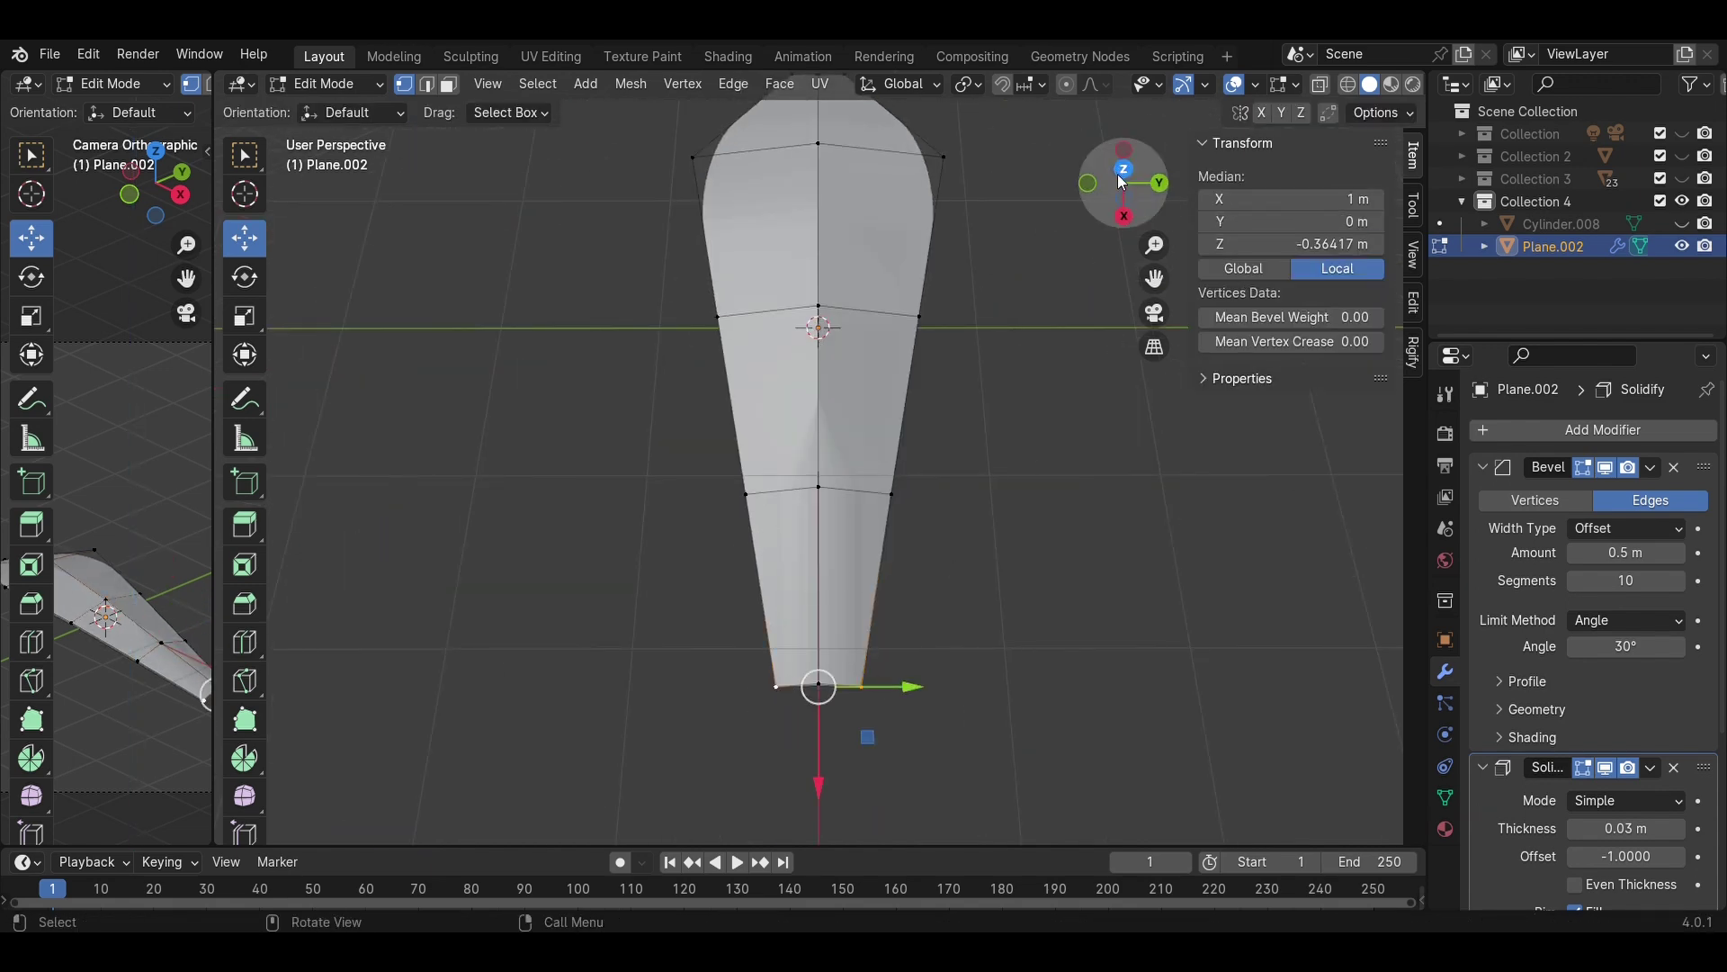
click(1124, 170)
click(242, 320)
click(1069, 385)
- Raise the spine vertex at the leaf's middle and then a second spine vertex on Z to sharpen the ridge
middle_drag(1070, 385, 1021, 364)
click(1096, 397)
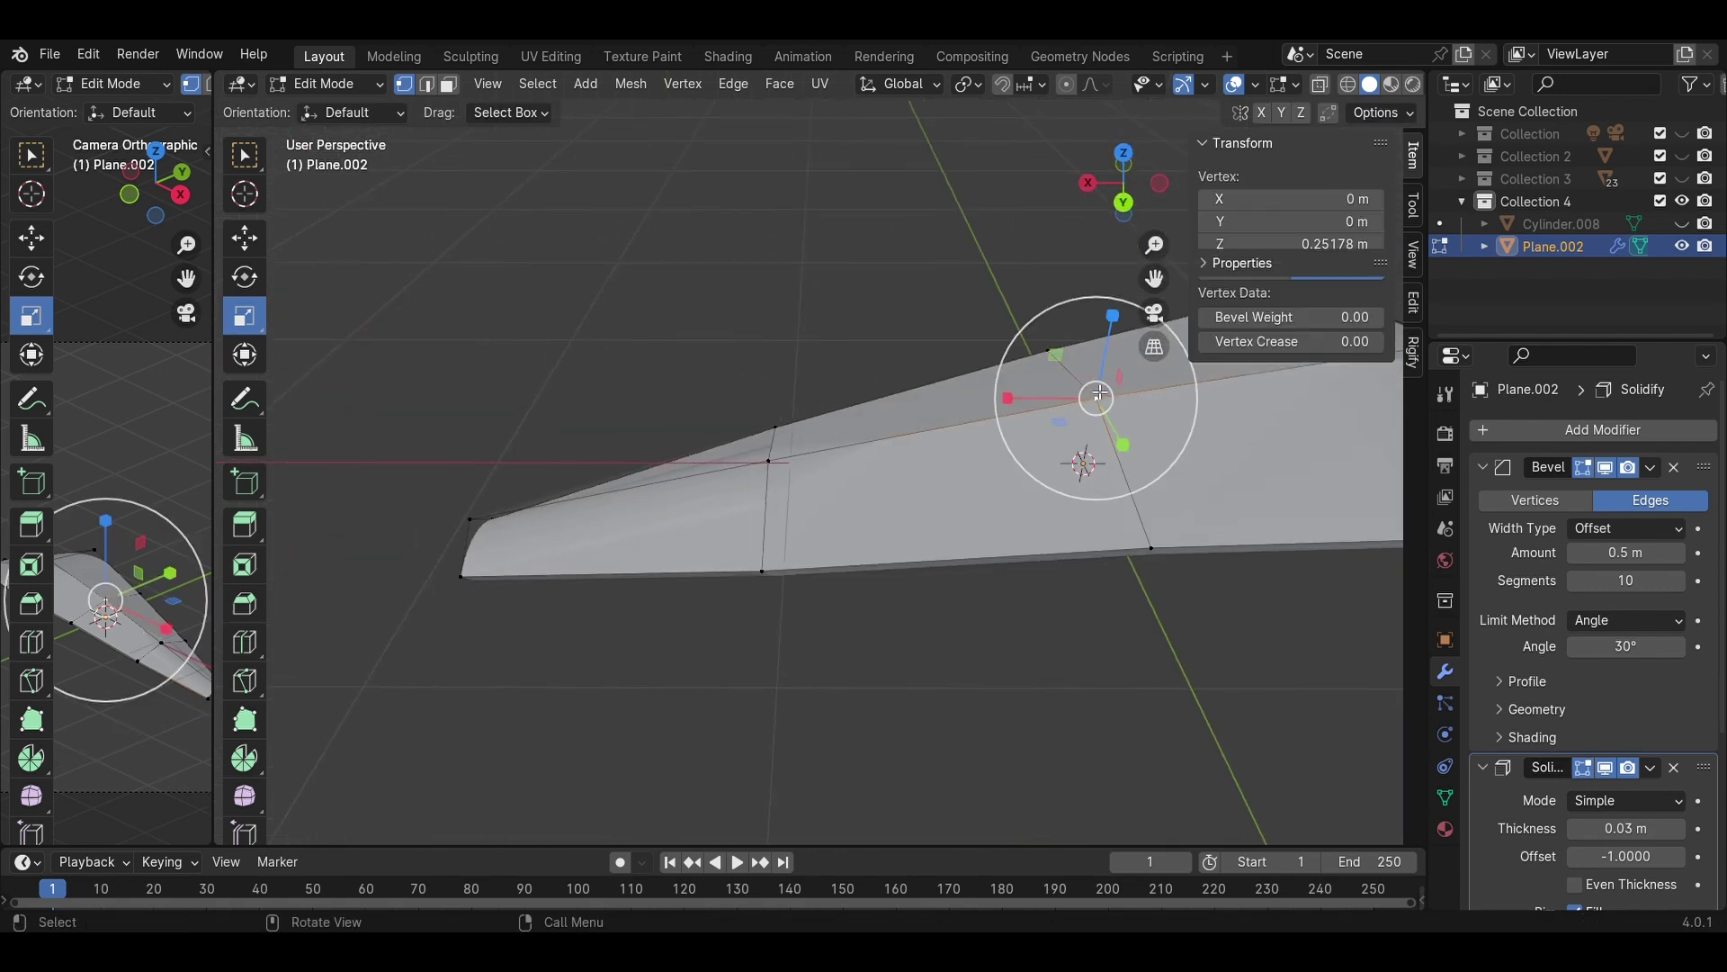
click(245, 239)
drag(1113, 330, 1121, 294)
click(900, 279)
middle_drag(899, 279, 952, 382)
scroll(1061, 451, down, 3)
click(1021, 171)
middle_drag(1021, 202, 846, 117)
drag(990, 330, 995, 312)
click(1078, 331)
- Add a crosswise loop cut and slide it close beside the leaf's middle edge loop
middle_drag(1078, 331, 764, 435)
middle_drag(937, 492, 775, 587)
middle_drag(890, 475, 996, 648)
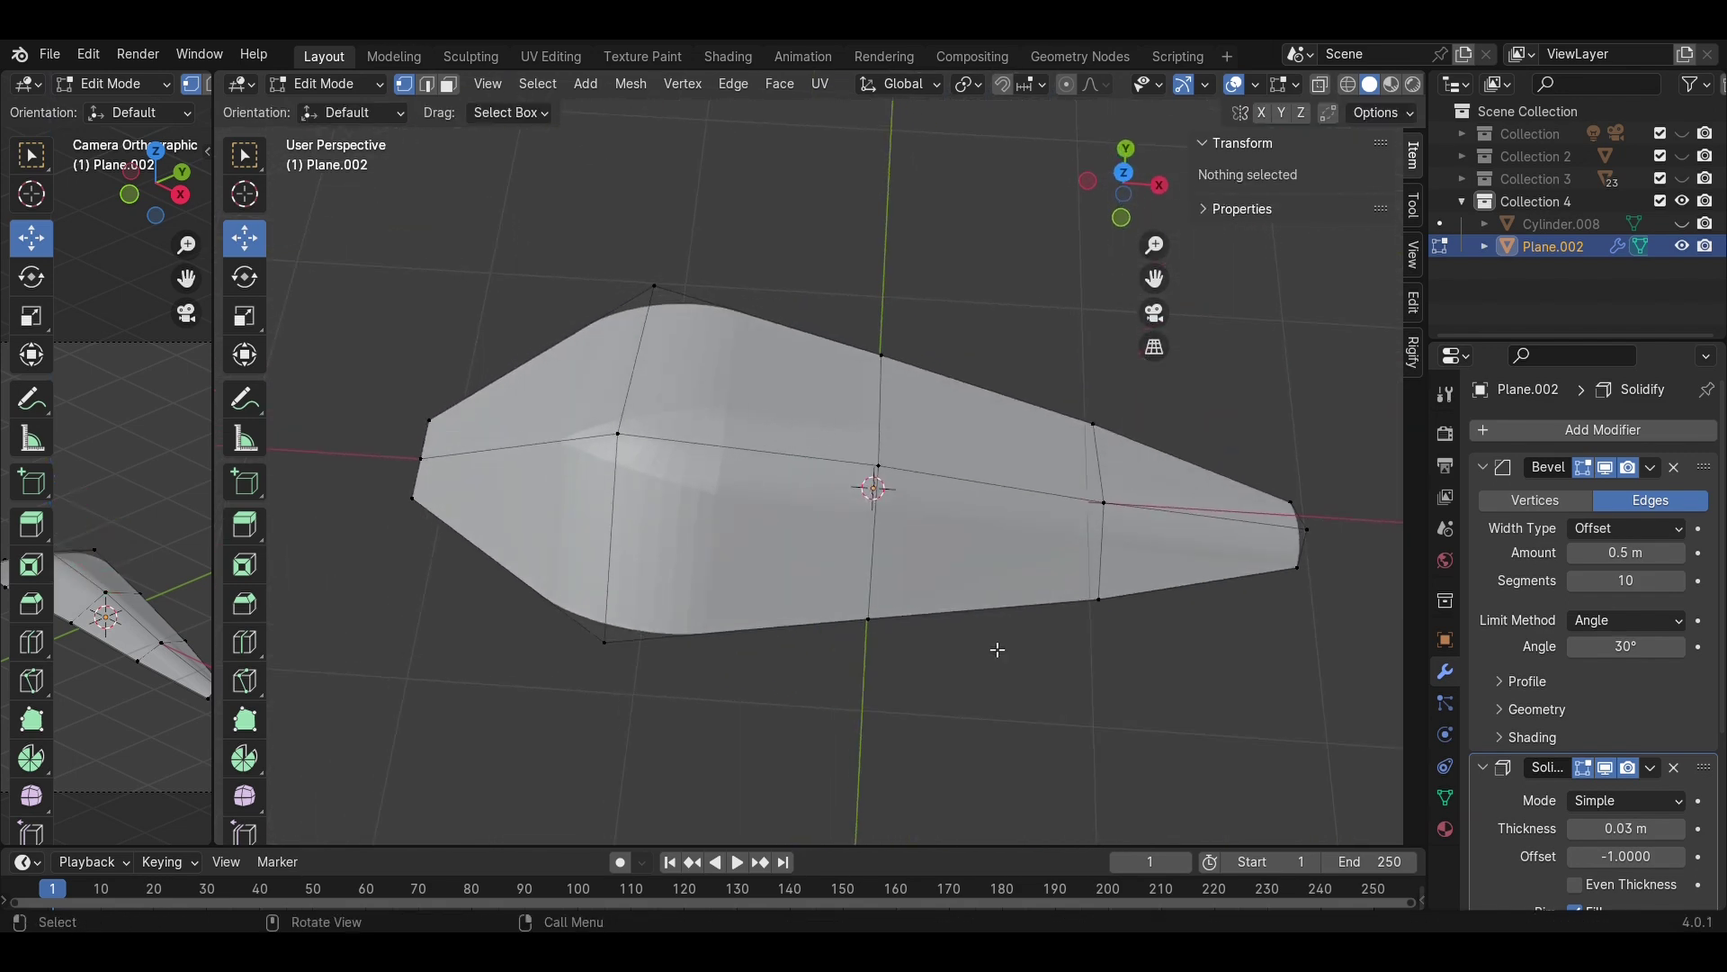
click(930, 626)
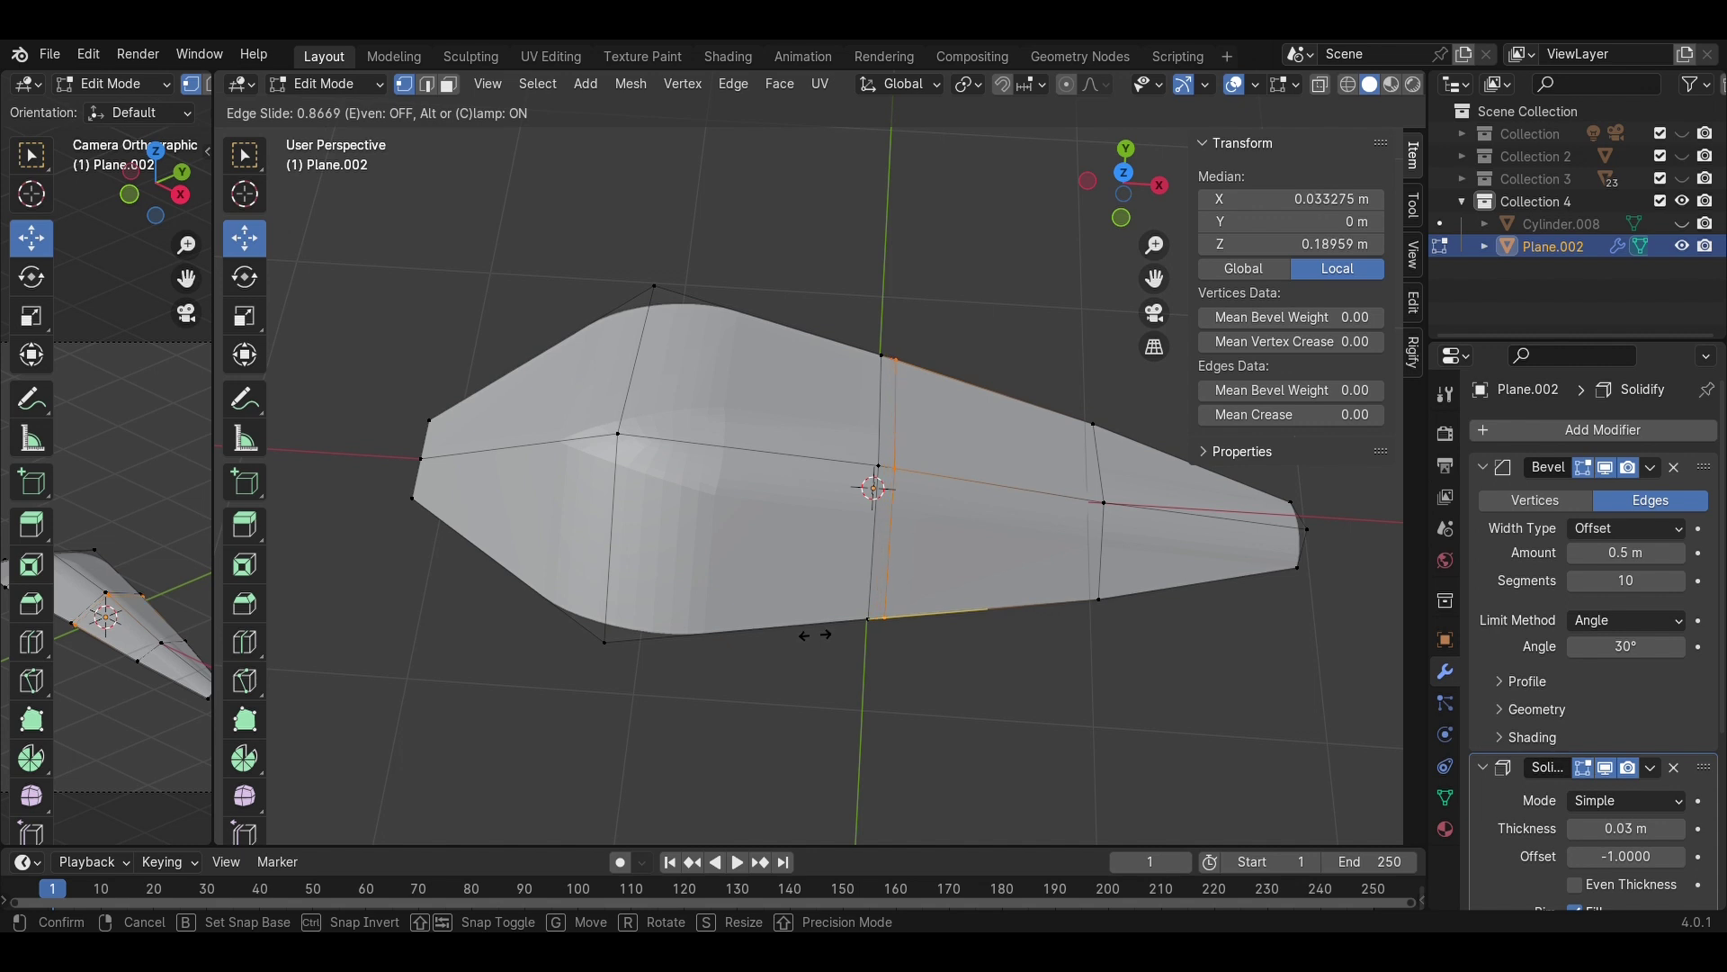
click(814, 635)
- Add a lengthwise loop cut on the leaf's negative-Y half, between the spine and the outer edge
click(868, 632)
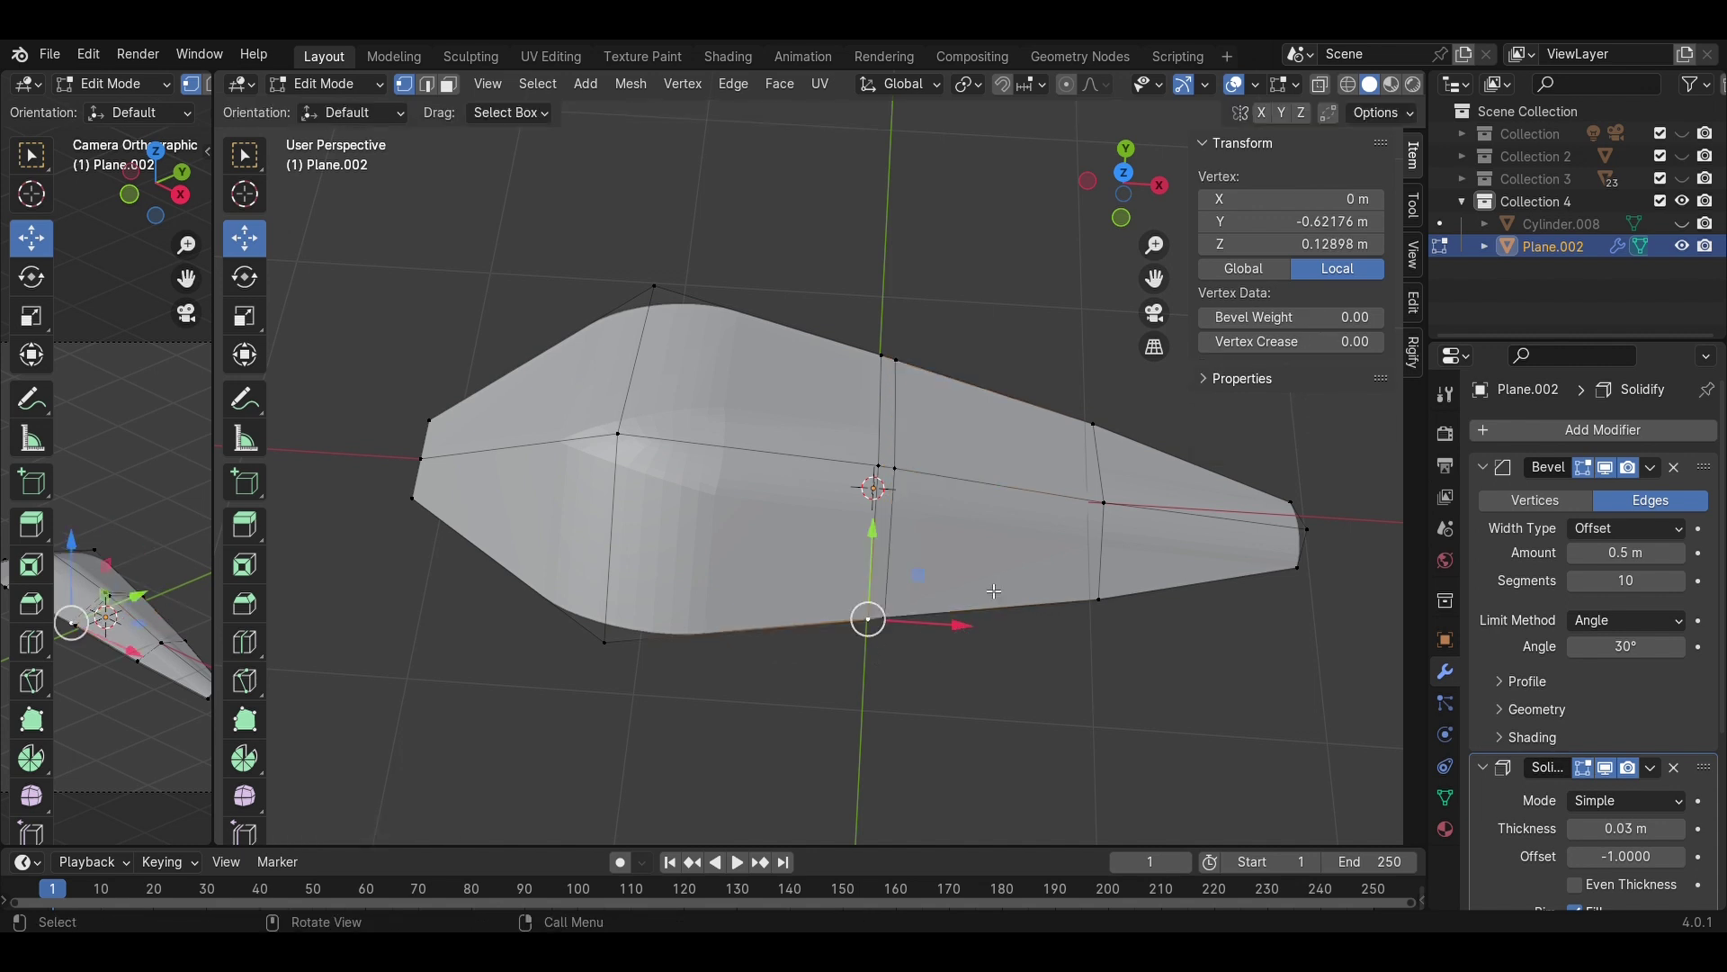
click(1298, 555)
click(1275, 551)
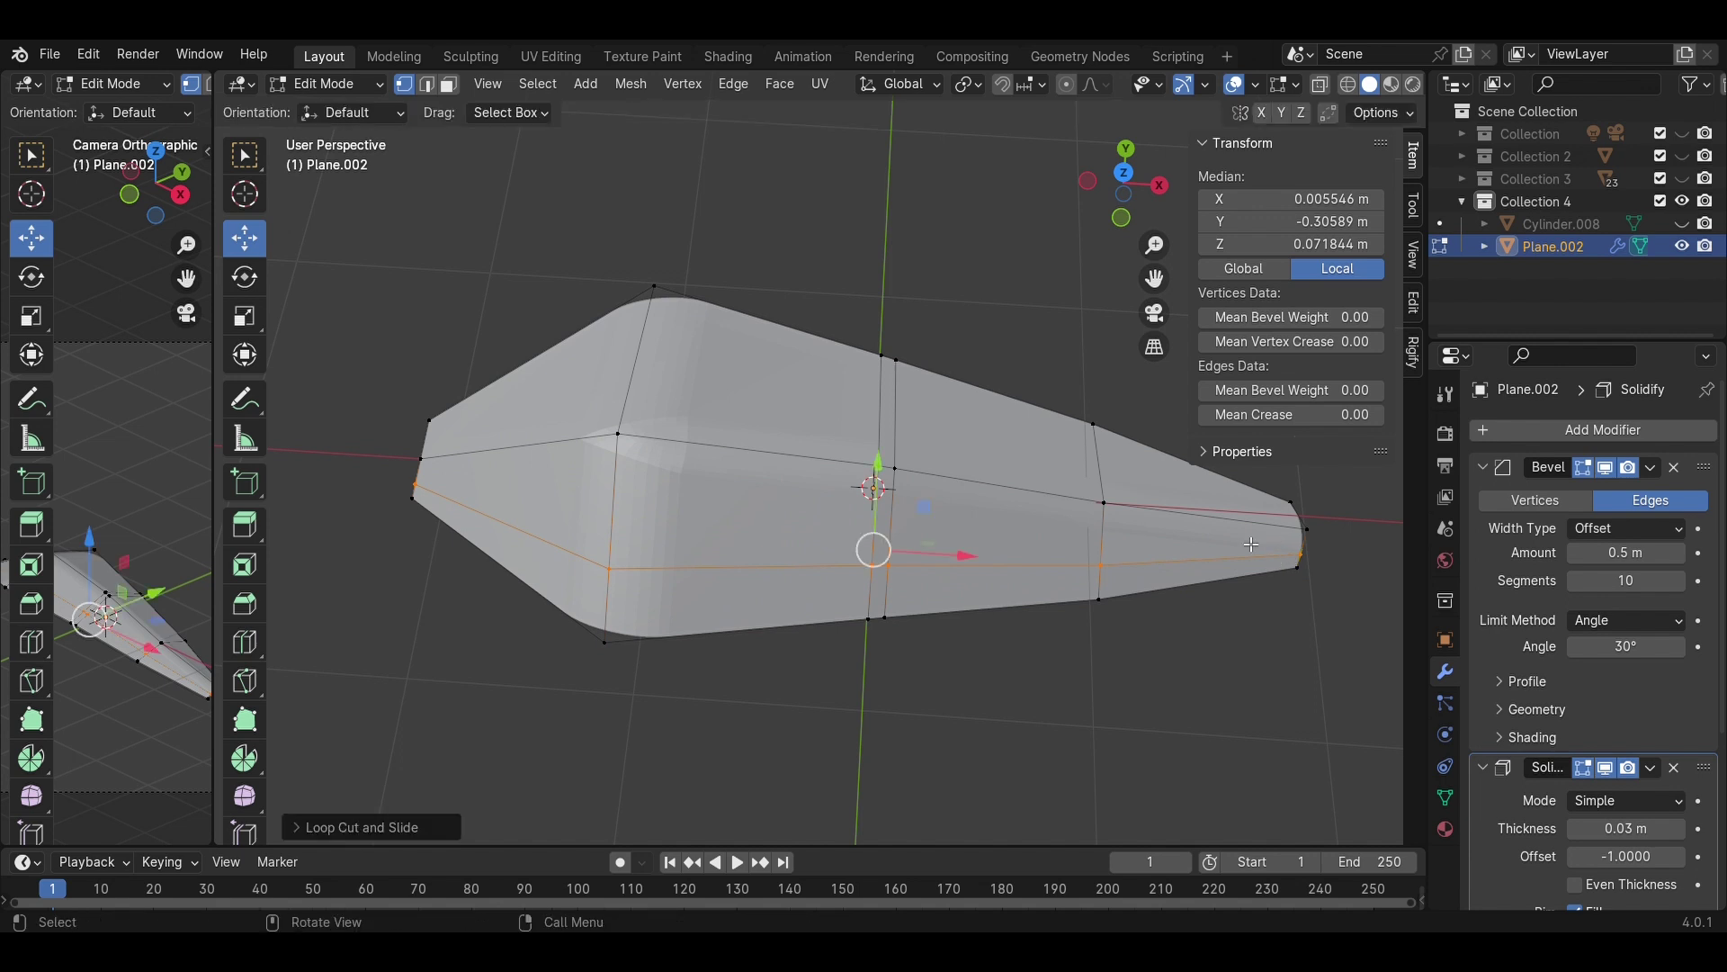
click(1066, 667)
- Add a centred loop cut between the two closely spaced crosswise loops and pull its outer edge vertex inward to form a notch
scroll(917, 605, up, 6)
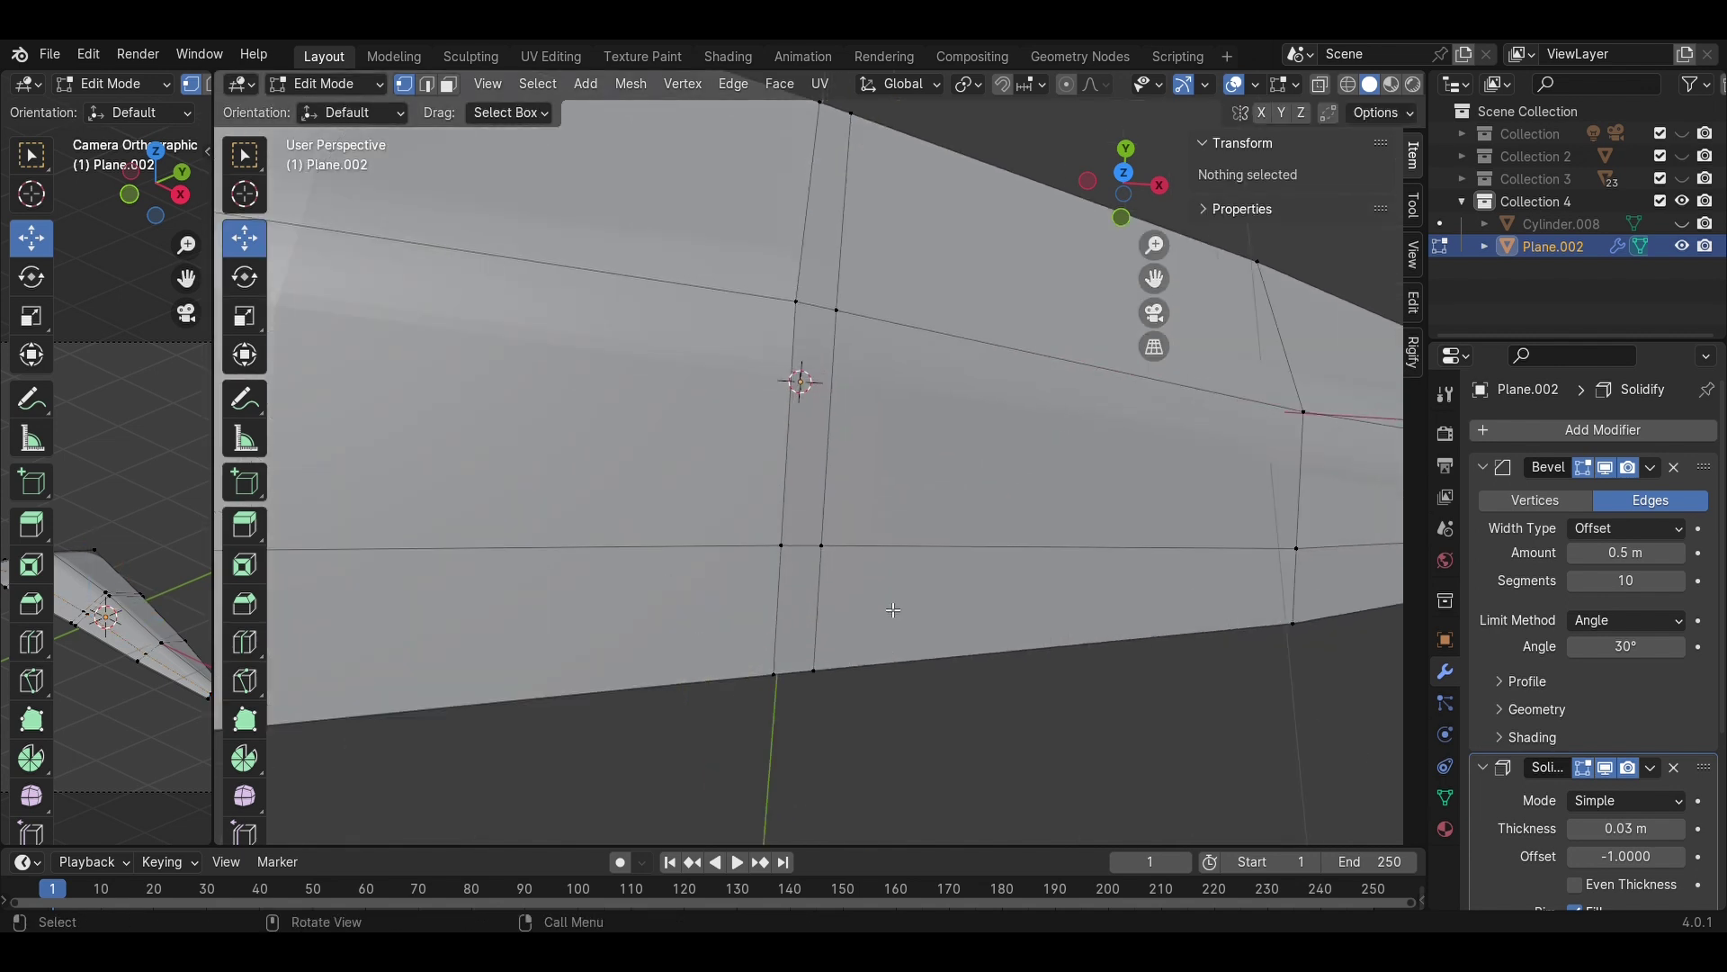
click(812, 657)
click(814, 614)
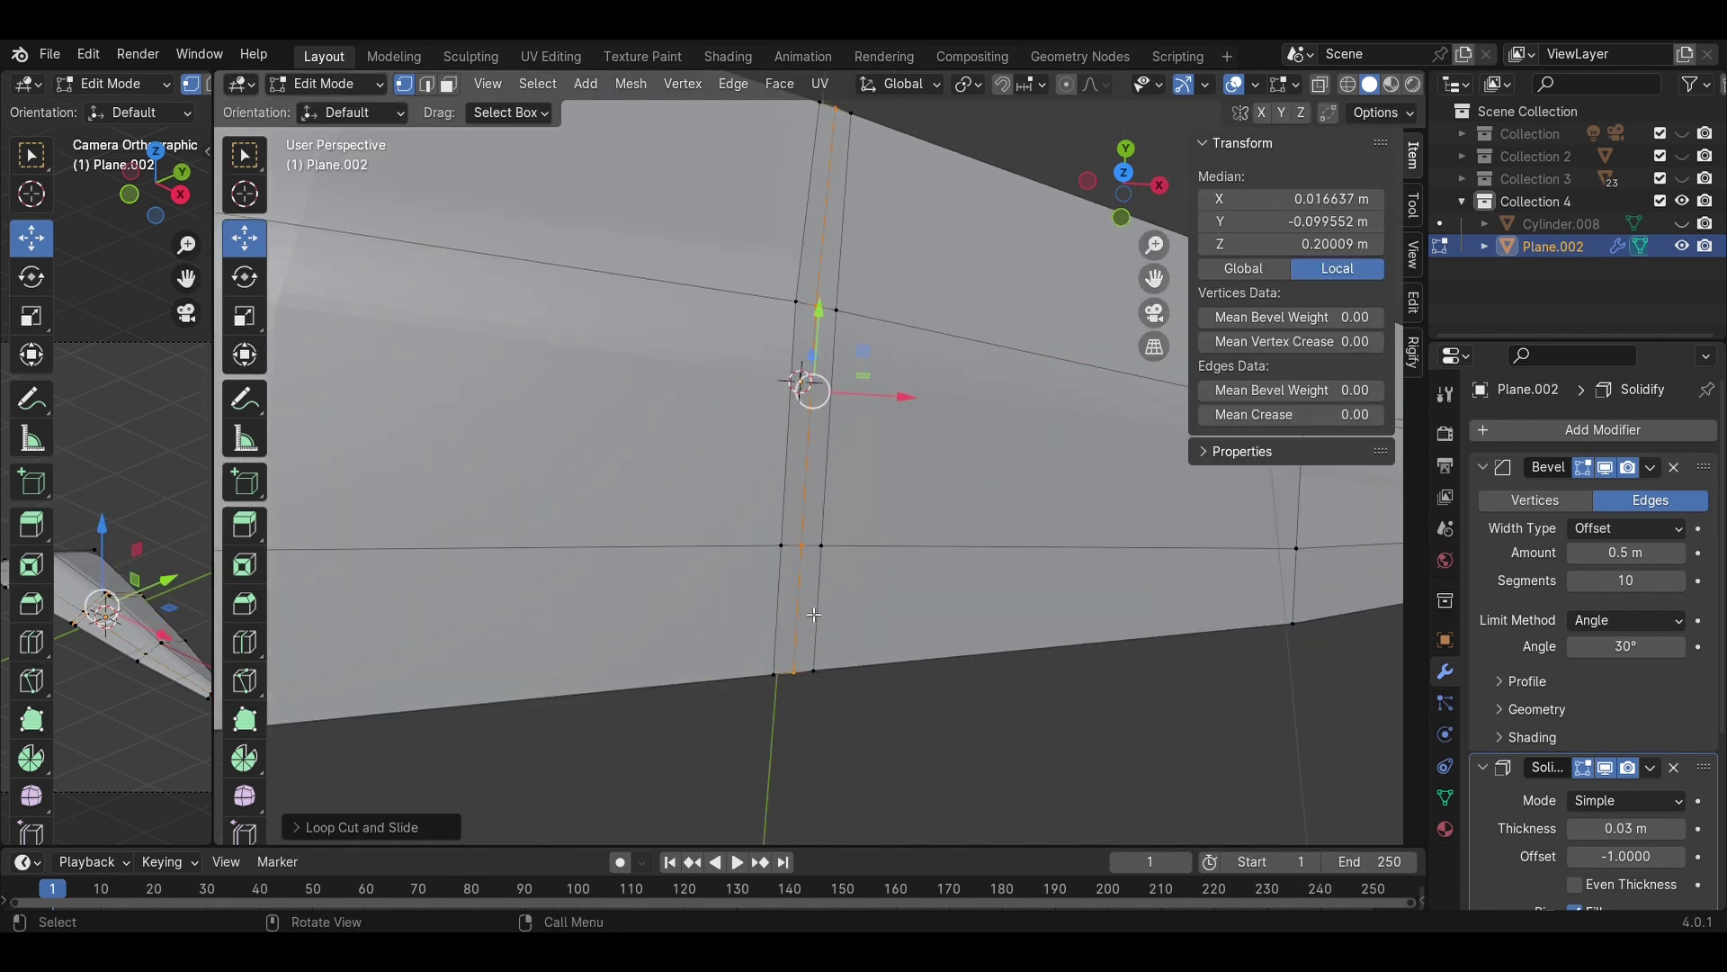
click(812, 671)
drag(803, 645, 803, 576)
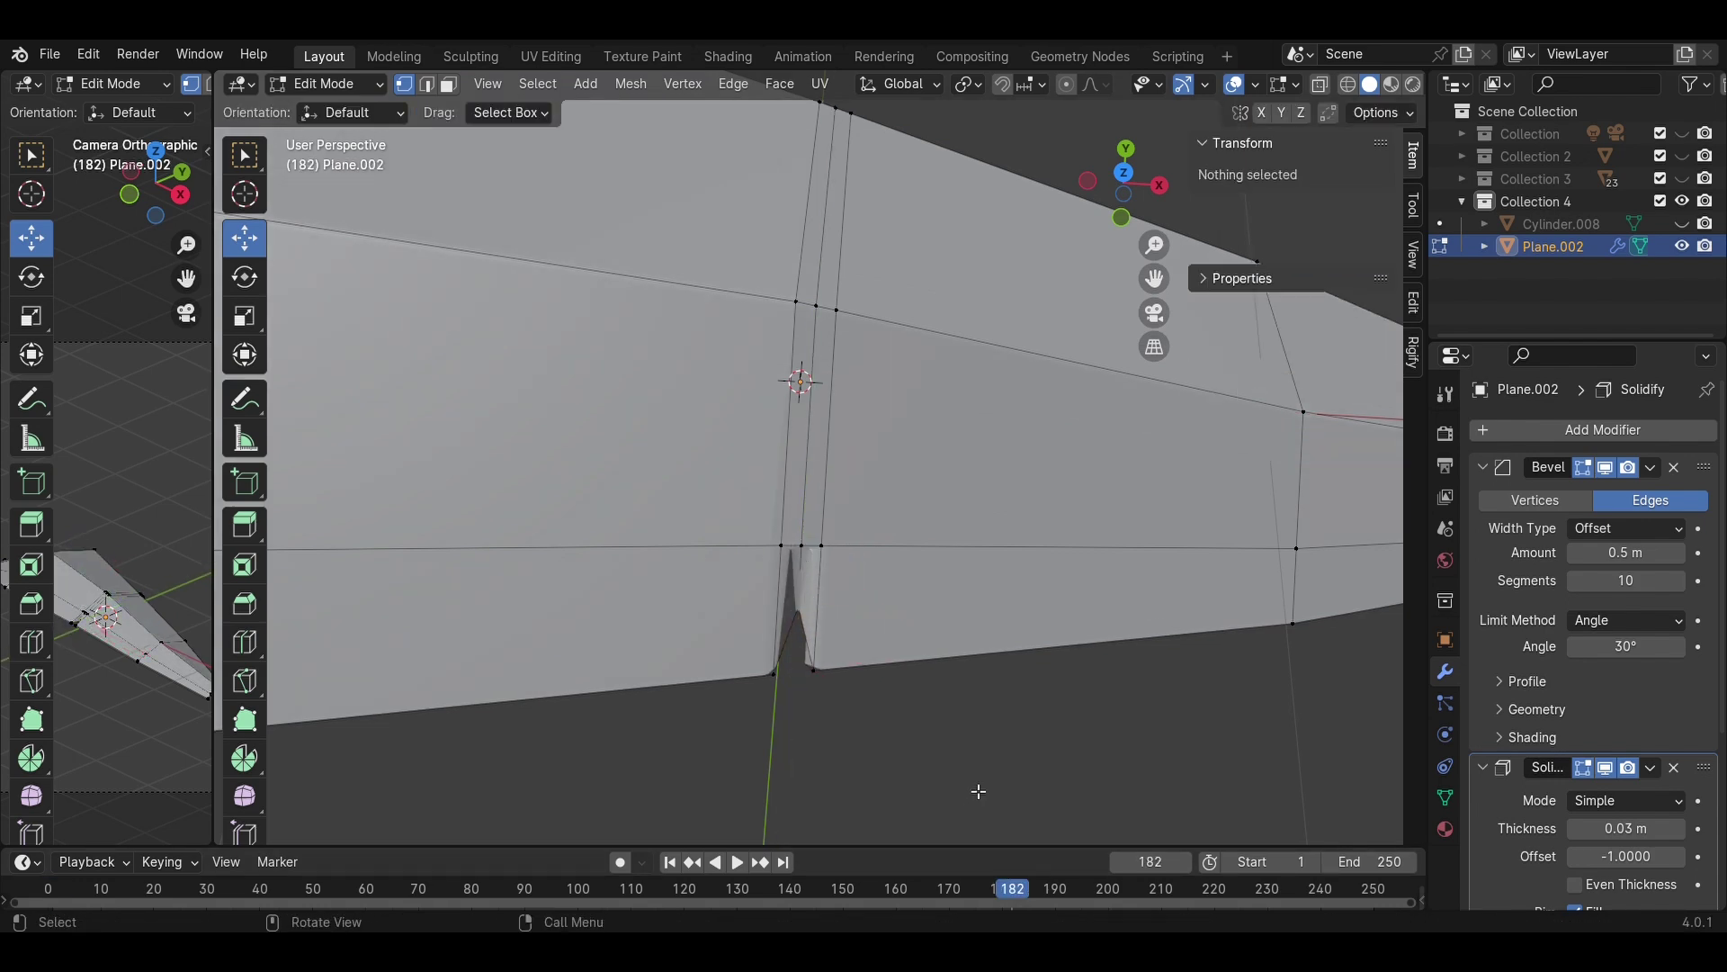
- Add a lengthwise loop cut on the leaf's positive-Y half, slid close to the outer edge
scroll(1147, 729, down, 4)
middle_drag(1146, 729, 880, 575)
scroll(880, 575, up, 4)
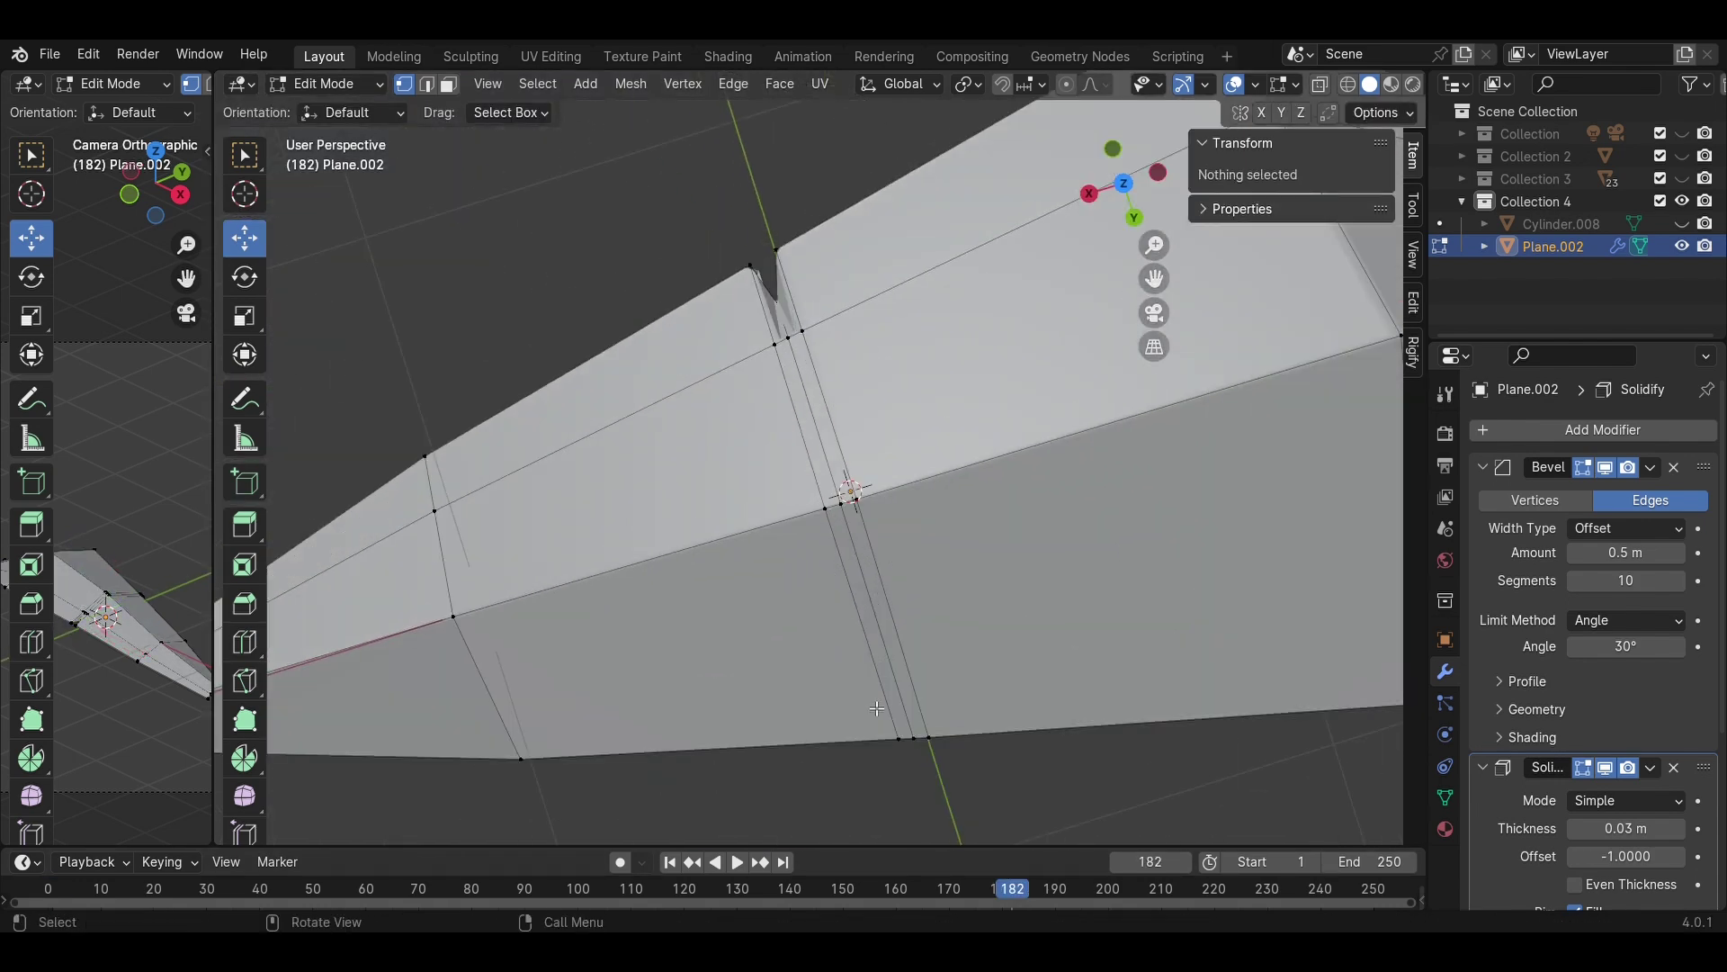
click(938, 614)
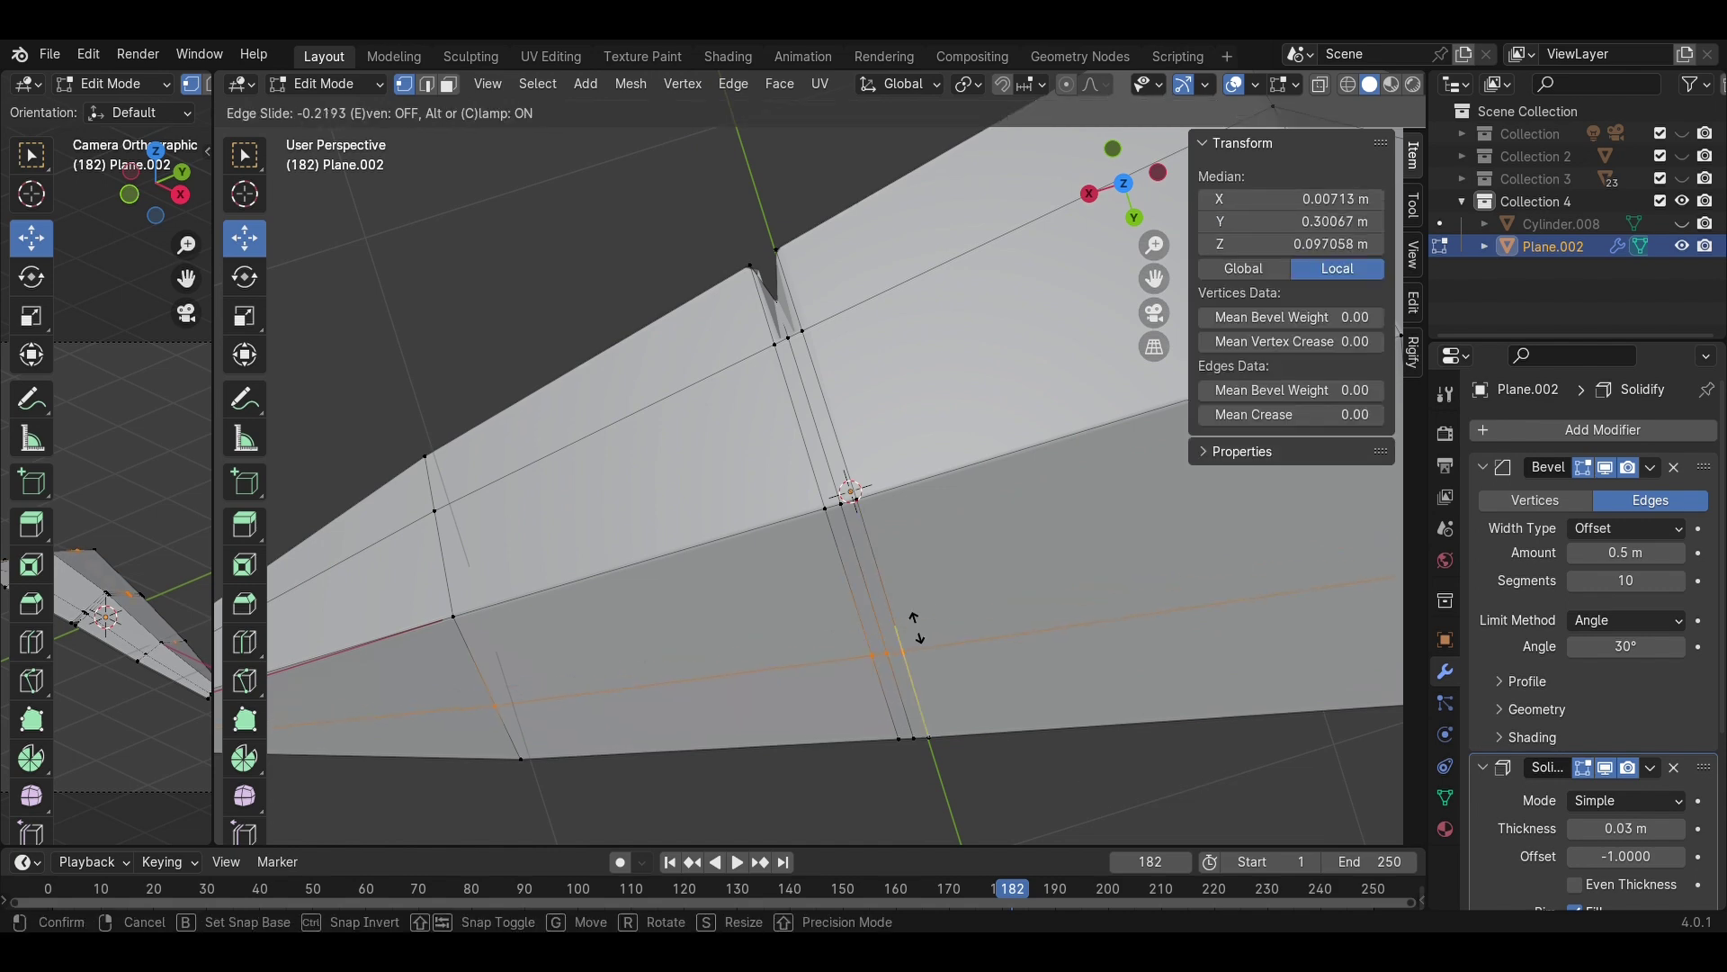
click(933, 650)
- Pull the central outer-edge vertex on the positive-Y side inward along Y to form a notch opposite the existing one
click(1042, 815)
click(917, 746)
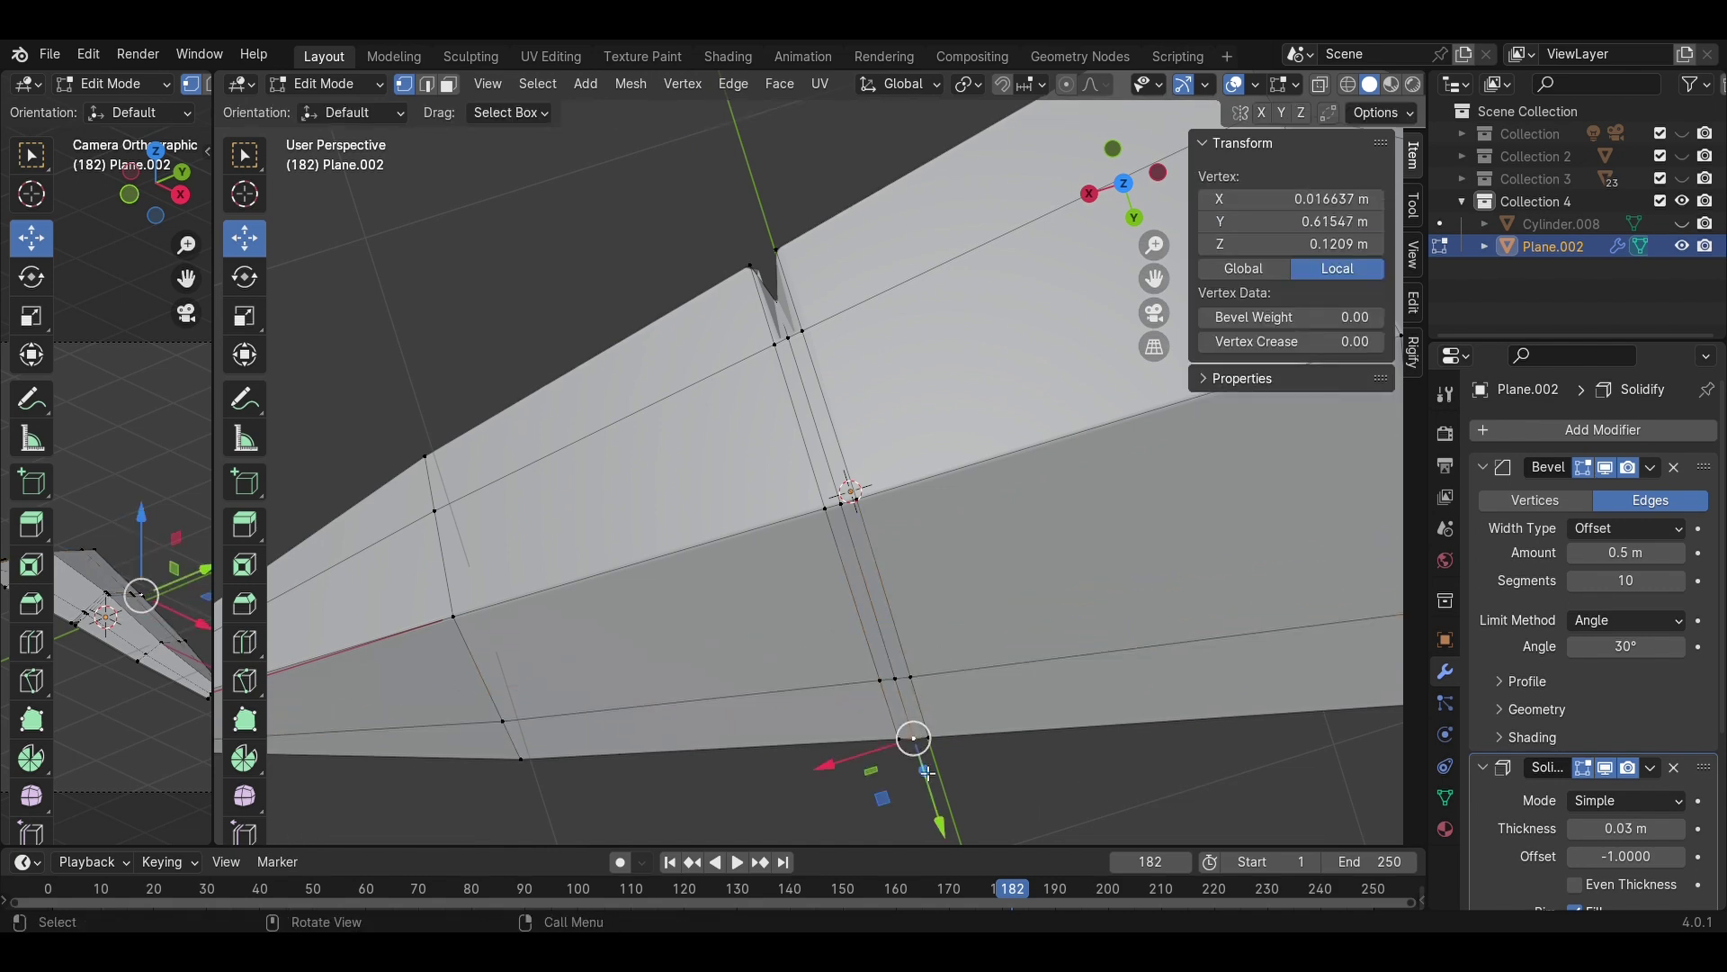
drag(930, 778, 918, 723)
click(1068, 794)
- Leave Edit Mode and inspect the leaf's shape around its two middle notches
middle_drag(1066, 702, 788, 687)
scroll(990, 685, down, 2)
key(Tab)
middle_drag(1147, 683, 906, 594)
click(957, 592)
scroll(957, 592, down, 4)
scroll(906, 594, up, 3)
click(871, 476)
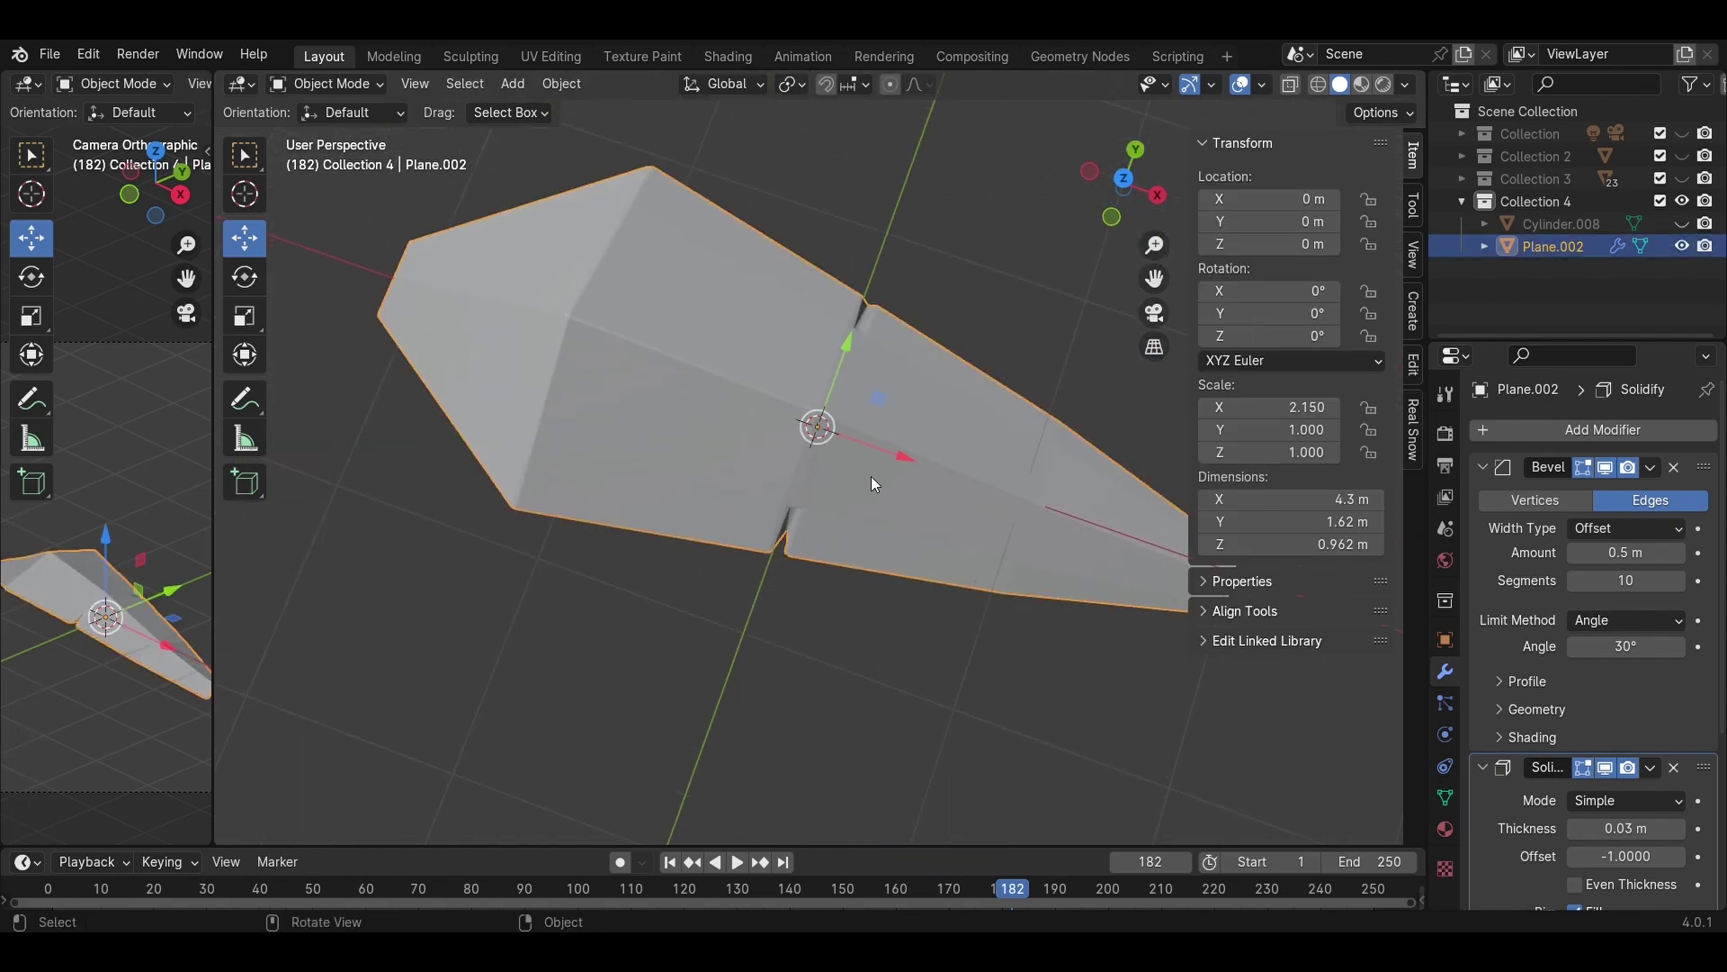
scroll(1013, 542, down, 3)
- Add a crosswise loop cut close beside the edge loop nearer the leaf's narrow tip, plus a centred cut between those two loops
key(Tab)
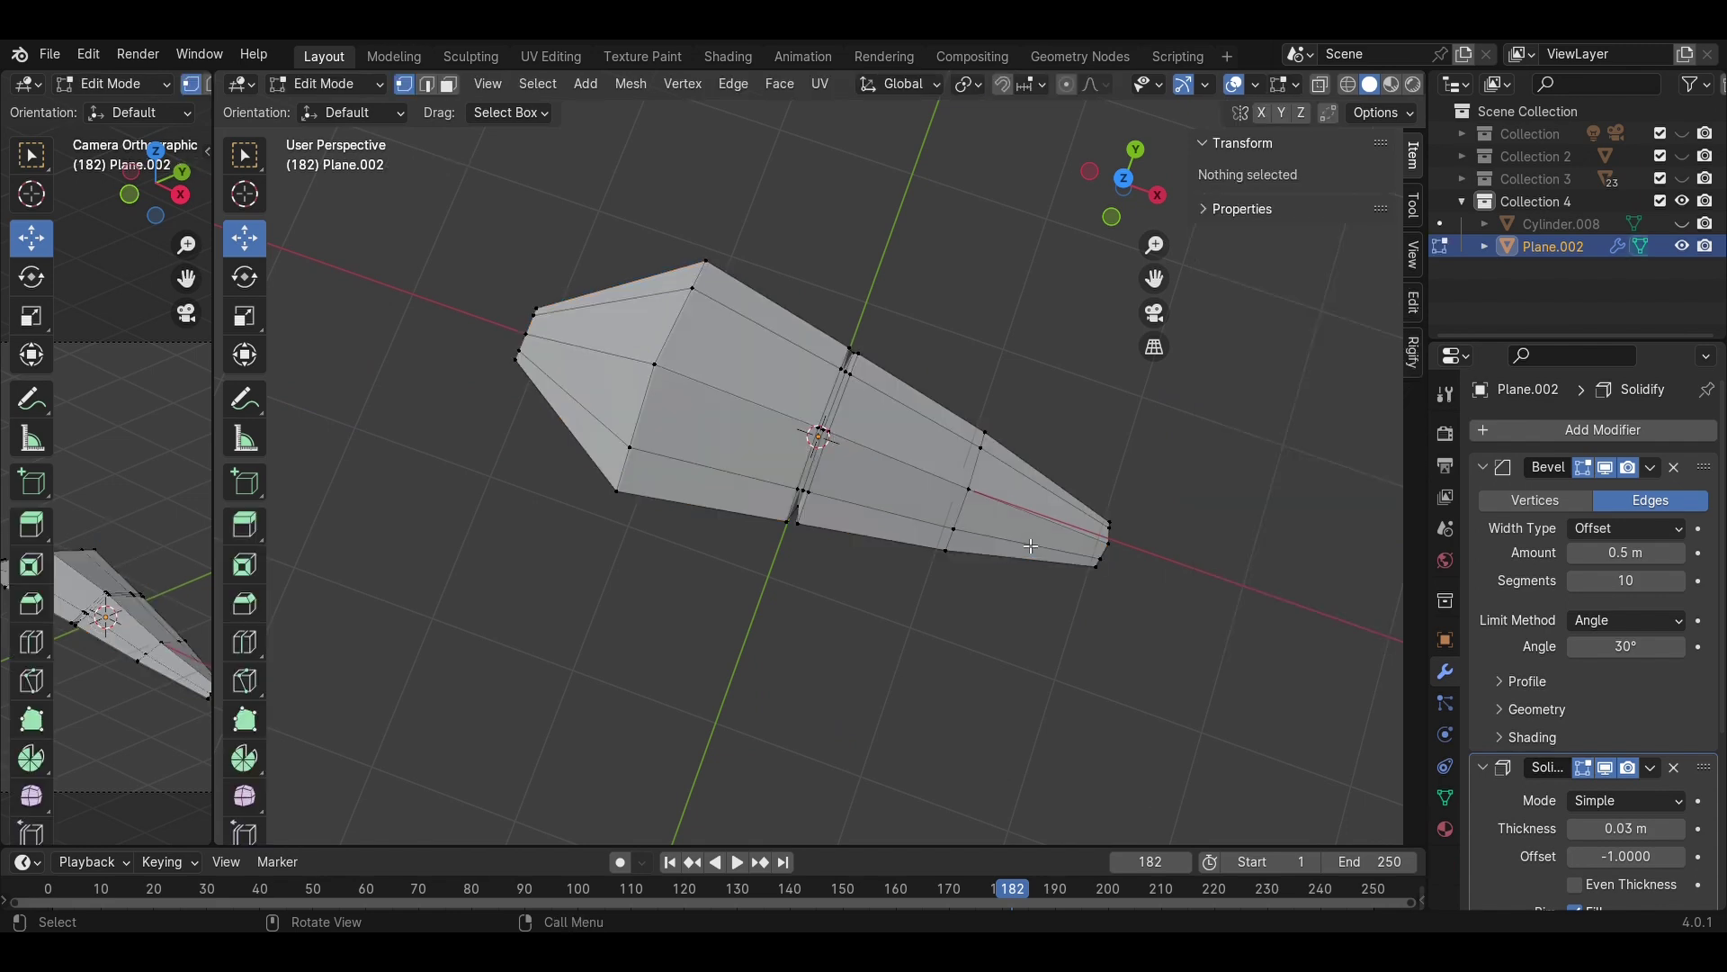
click(1114, 183)
scroll(850, 466, up, 6)
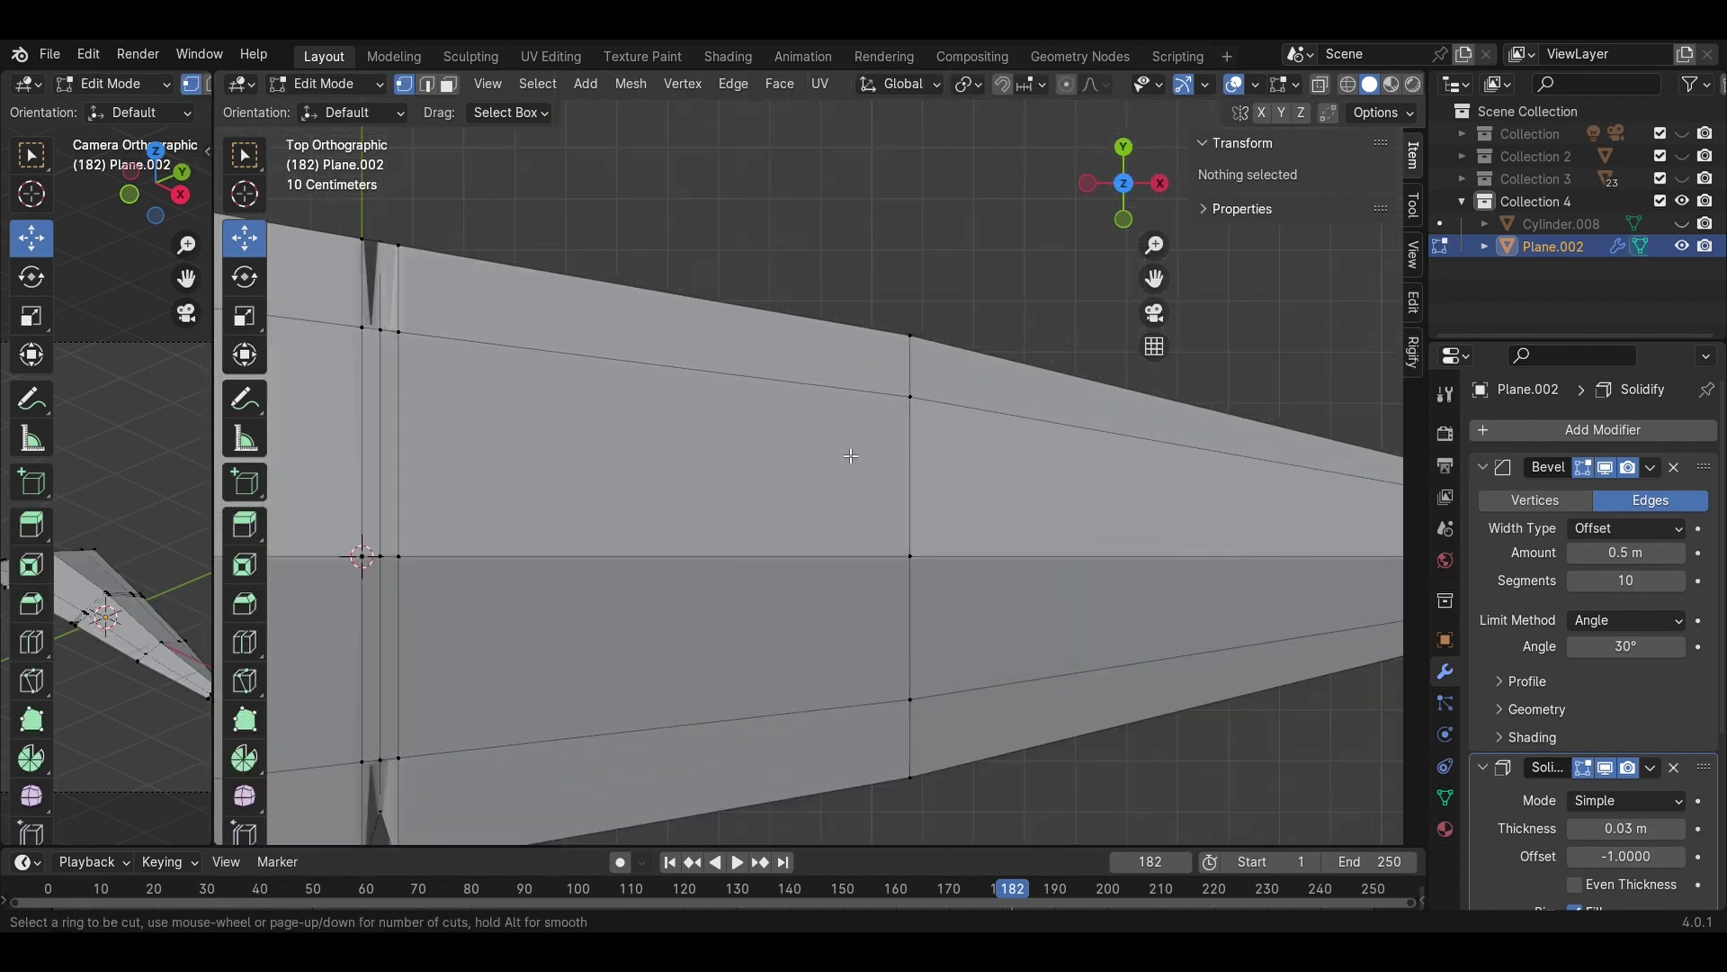
click(875, 357)
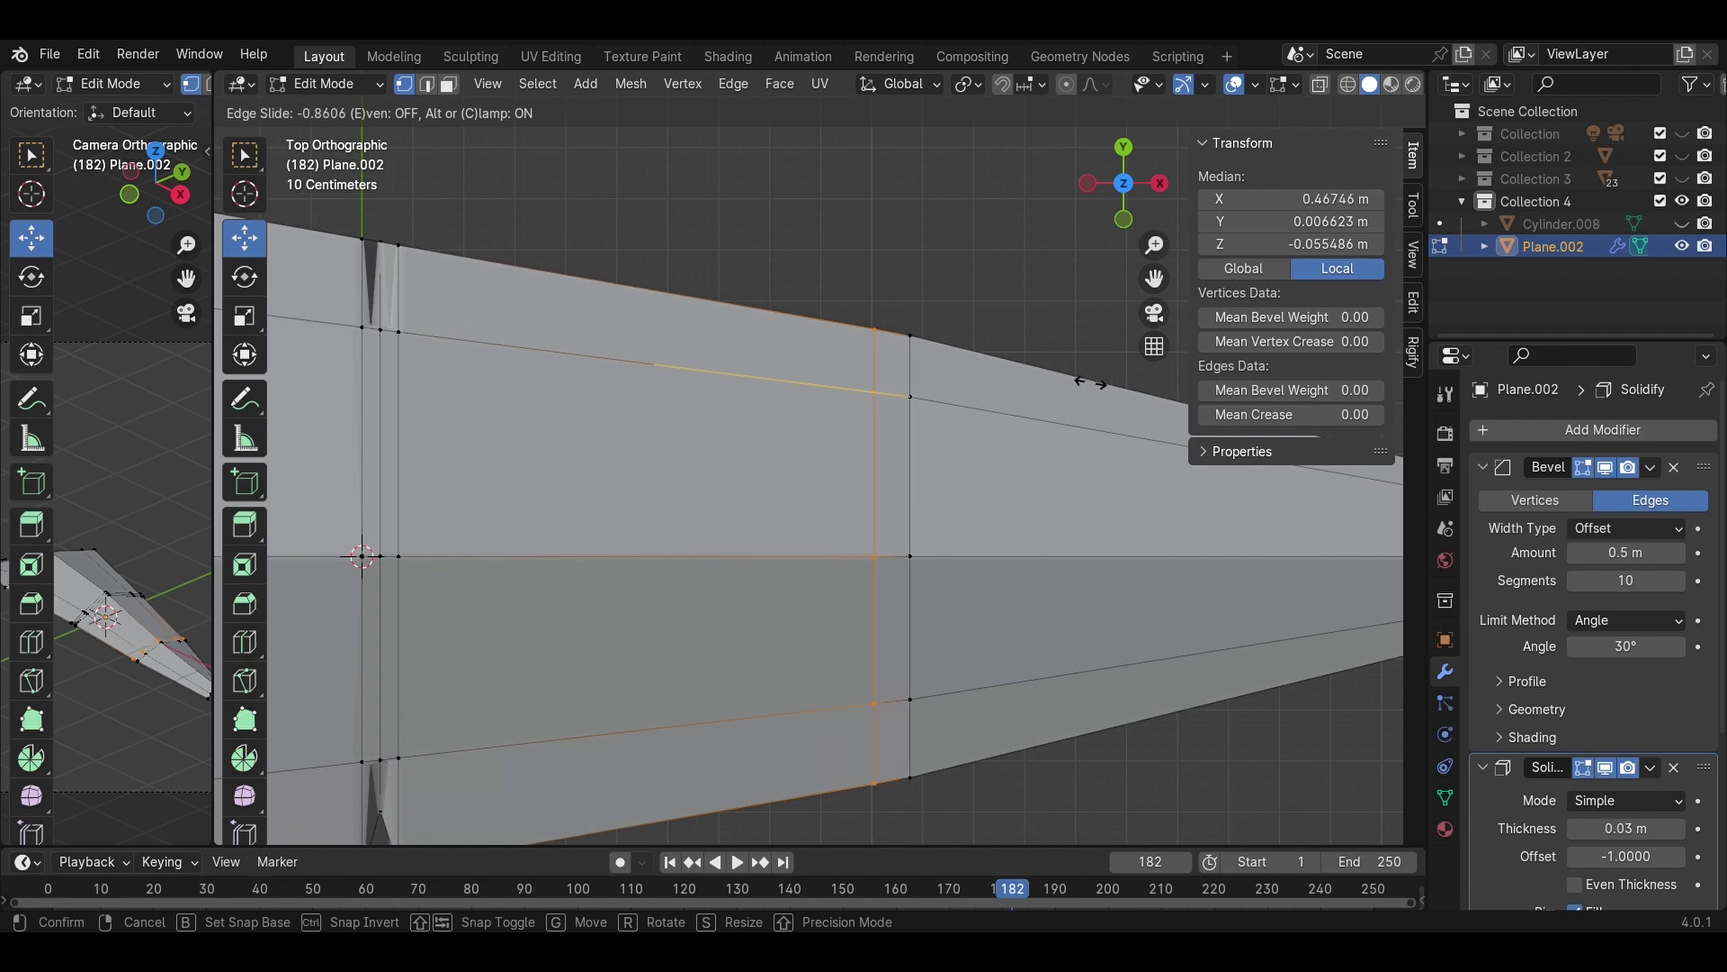
click(1095, 379)
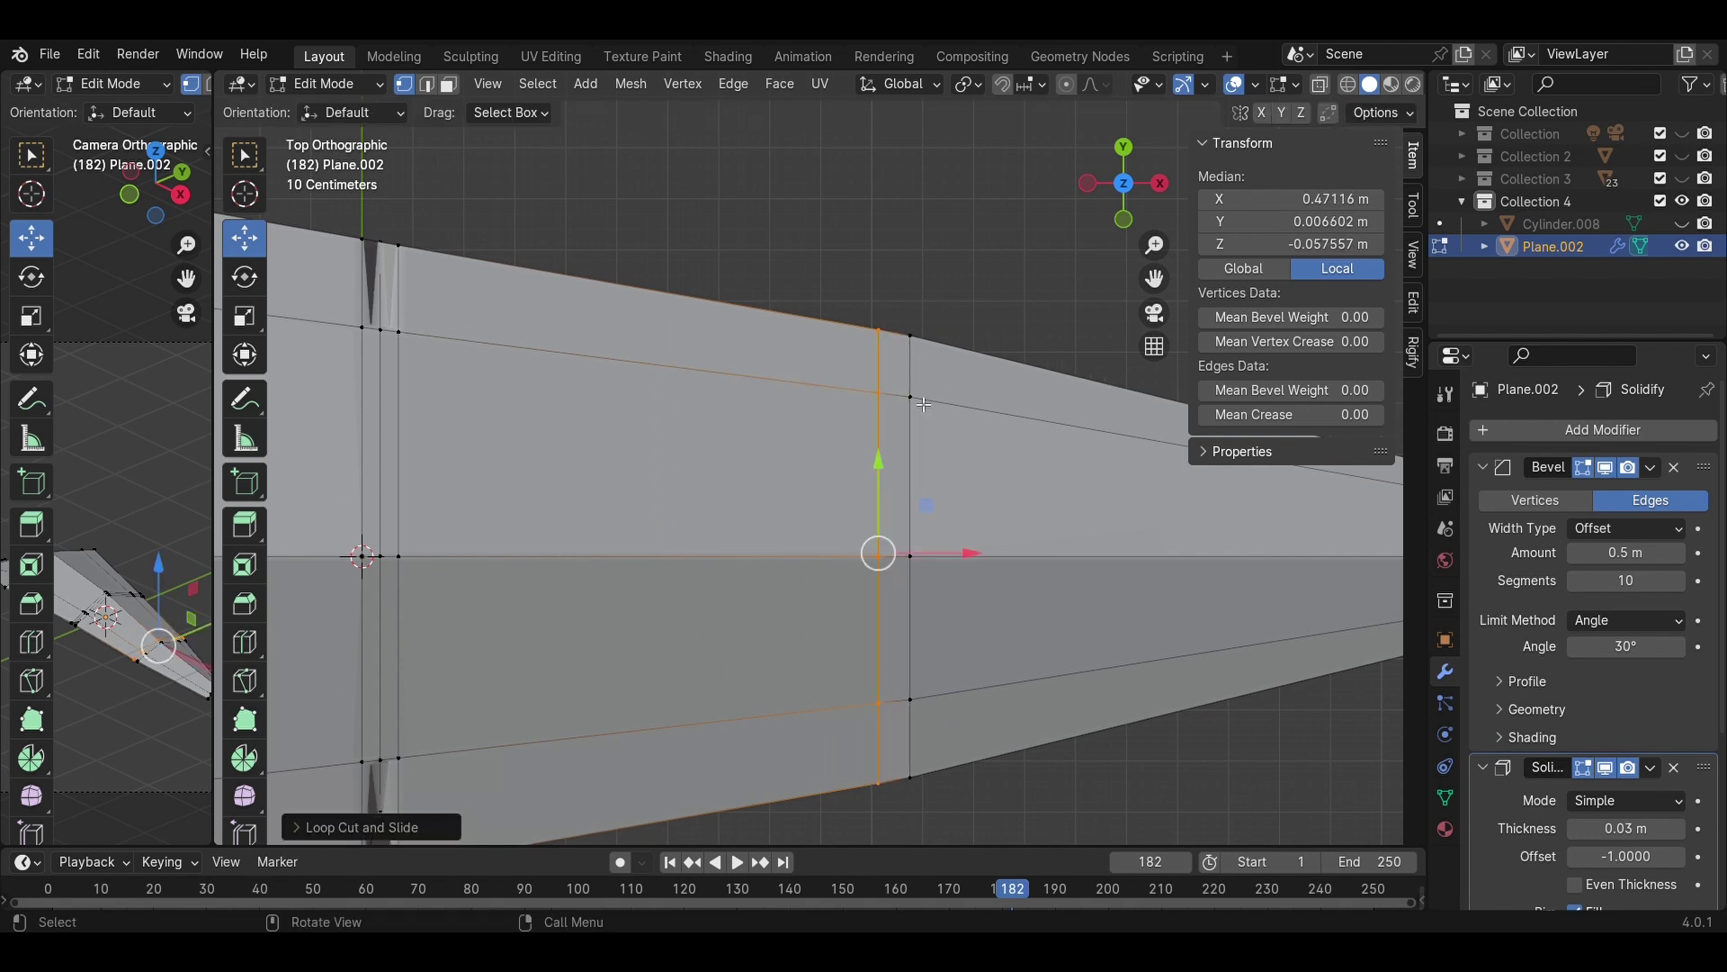
click(910, 402)
right_click(909, 402)
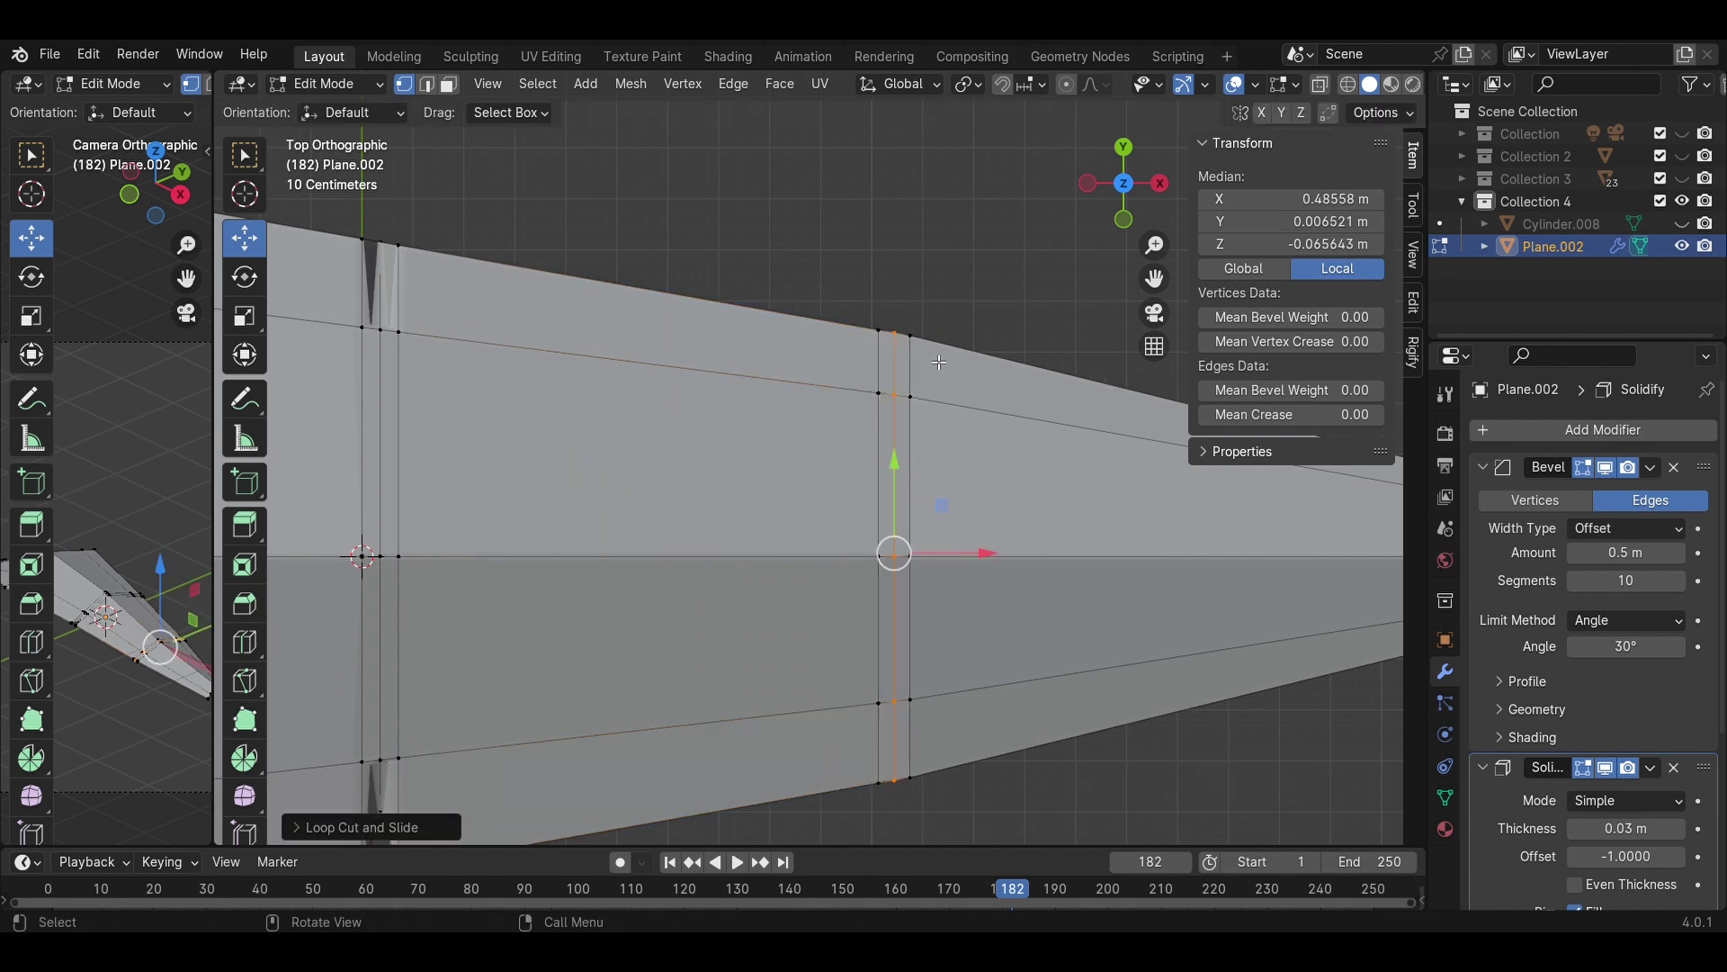
- Pull both outer vertices of the new centre loop inward to about Y 0.357 m and -0.355 m, forming notches near the tip
click(975, 309)
click(897, 333)
drag(906, 279, 909, 346)
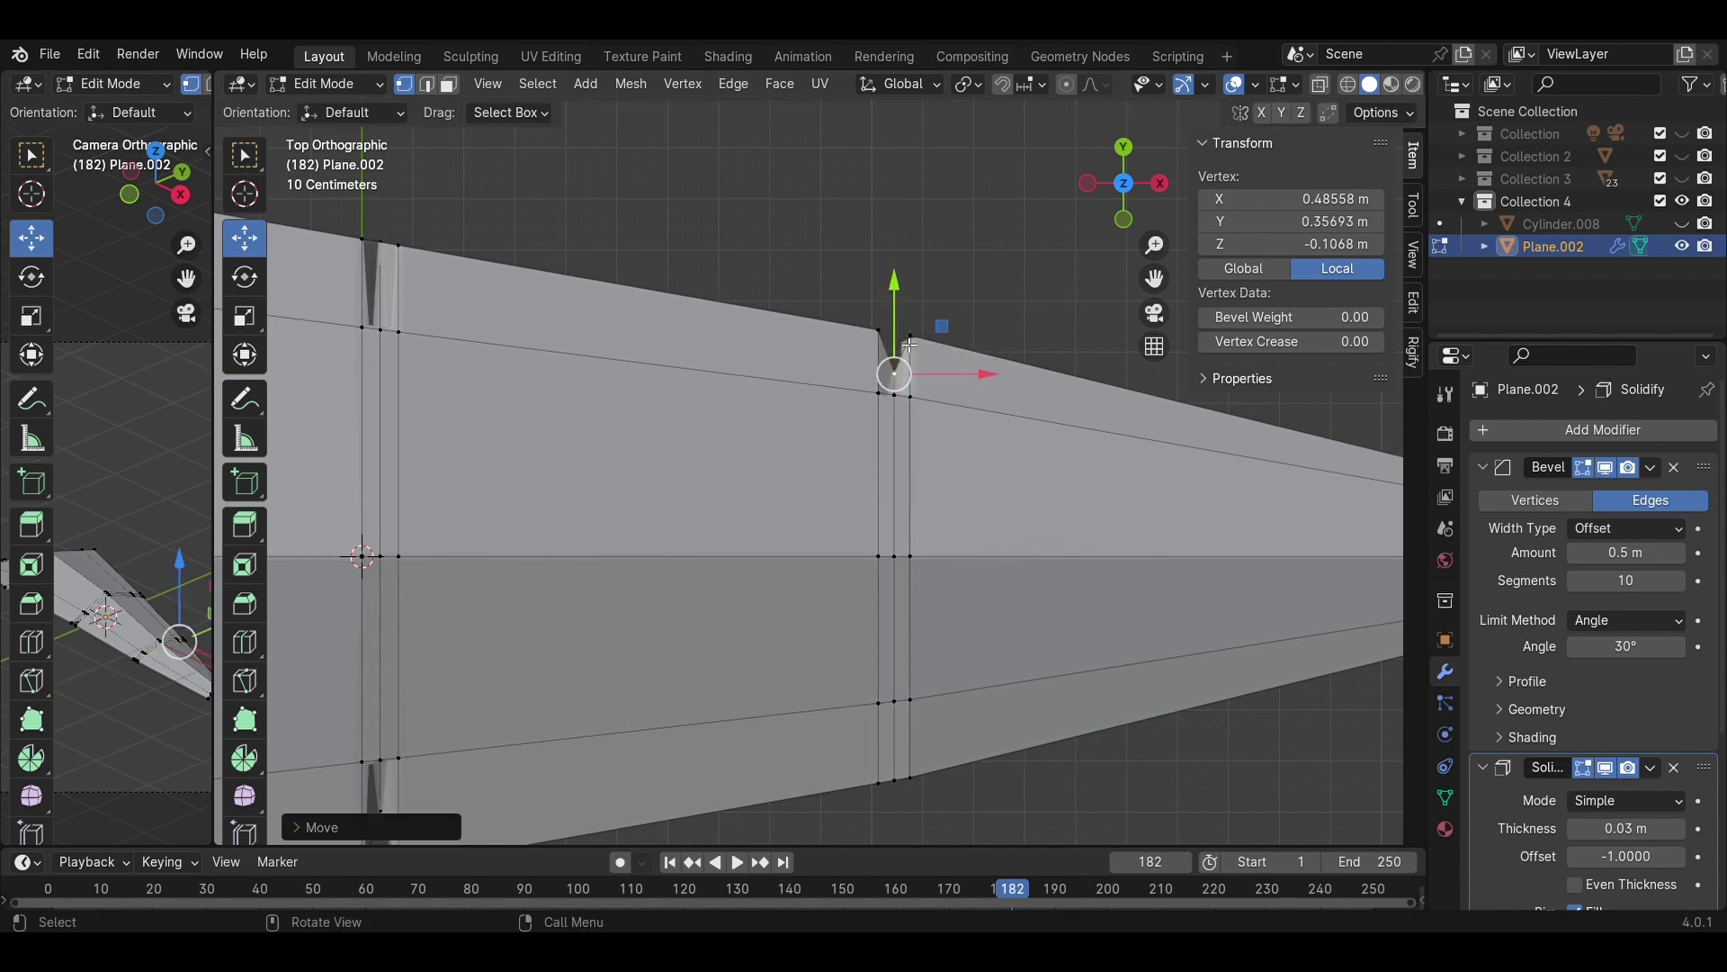
click(895, 779)
drag(900, 753, 906, 716)
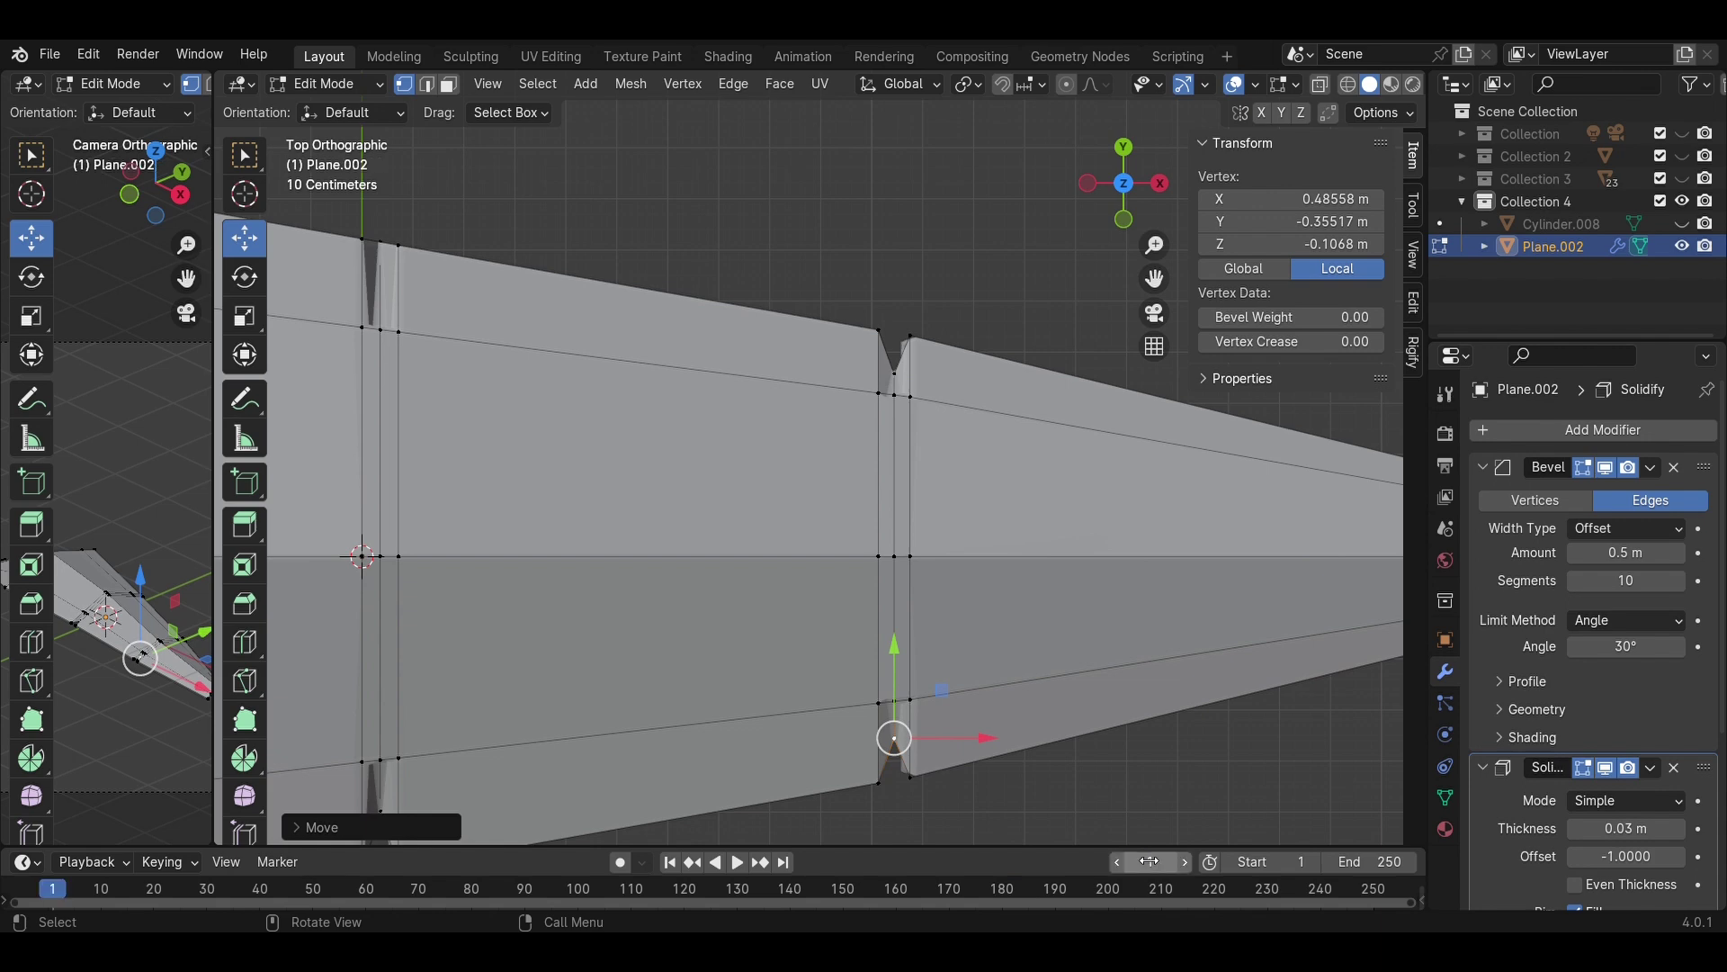
key(Tab)
scroll(1142, 756, down, 5)
middle_drag(1061, 732, 1125, 468)
click(1574, 430)
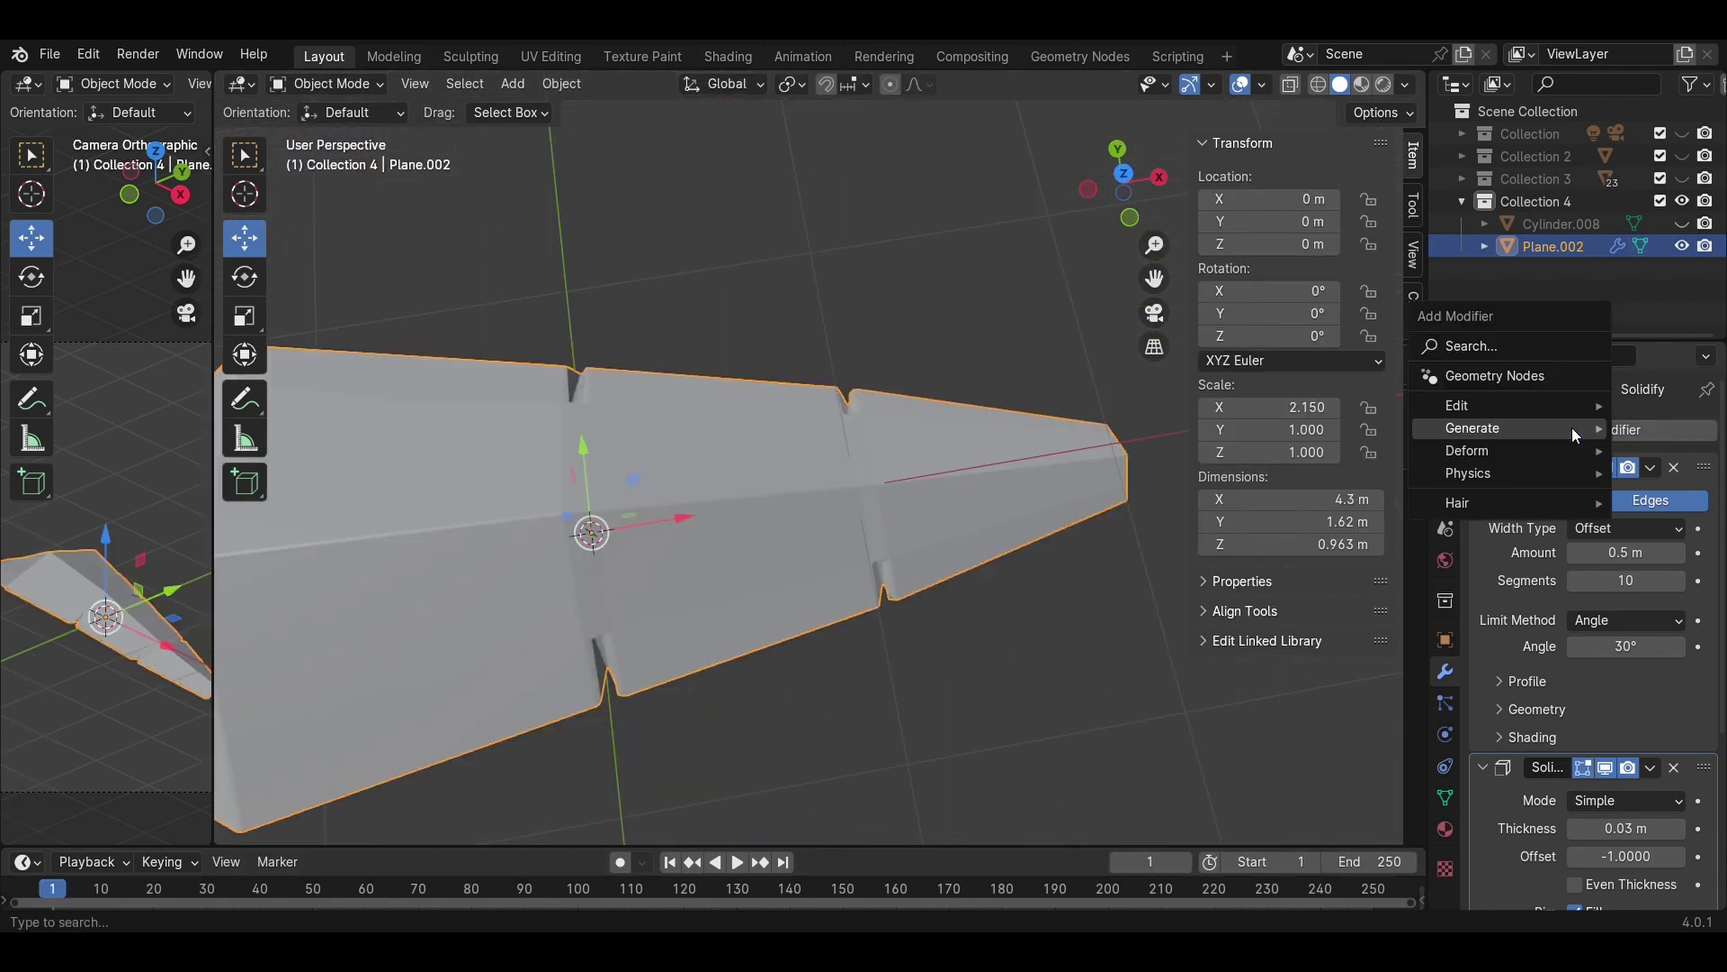
mouse_move(1572, 428)
click(1287, 700)
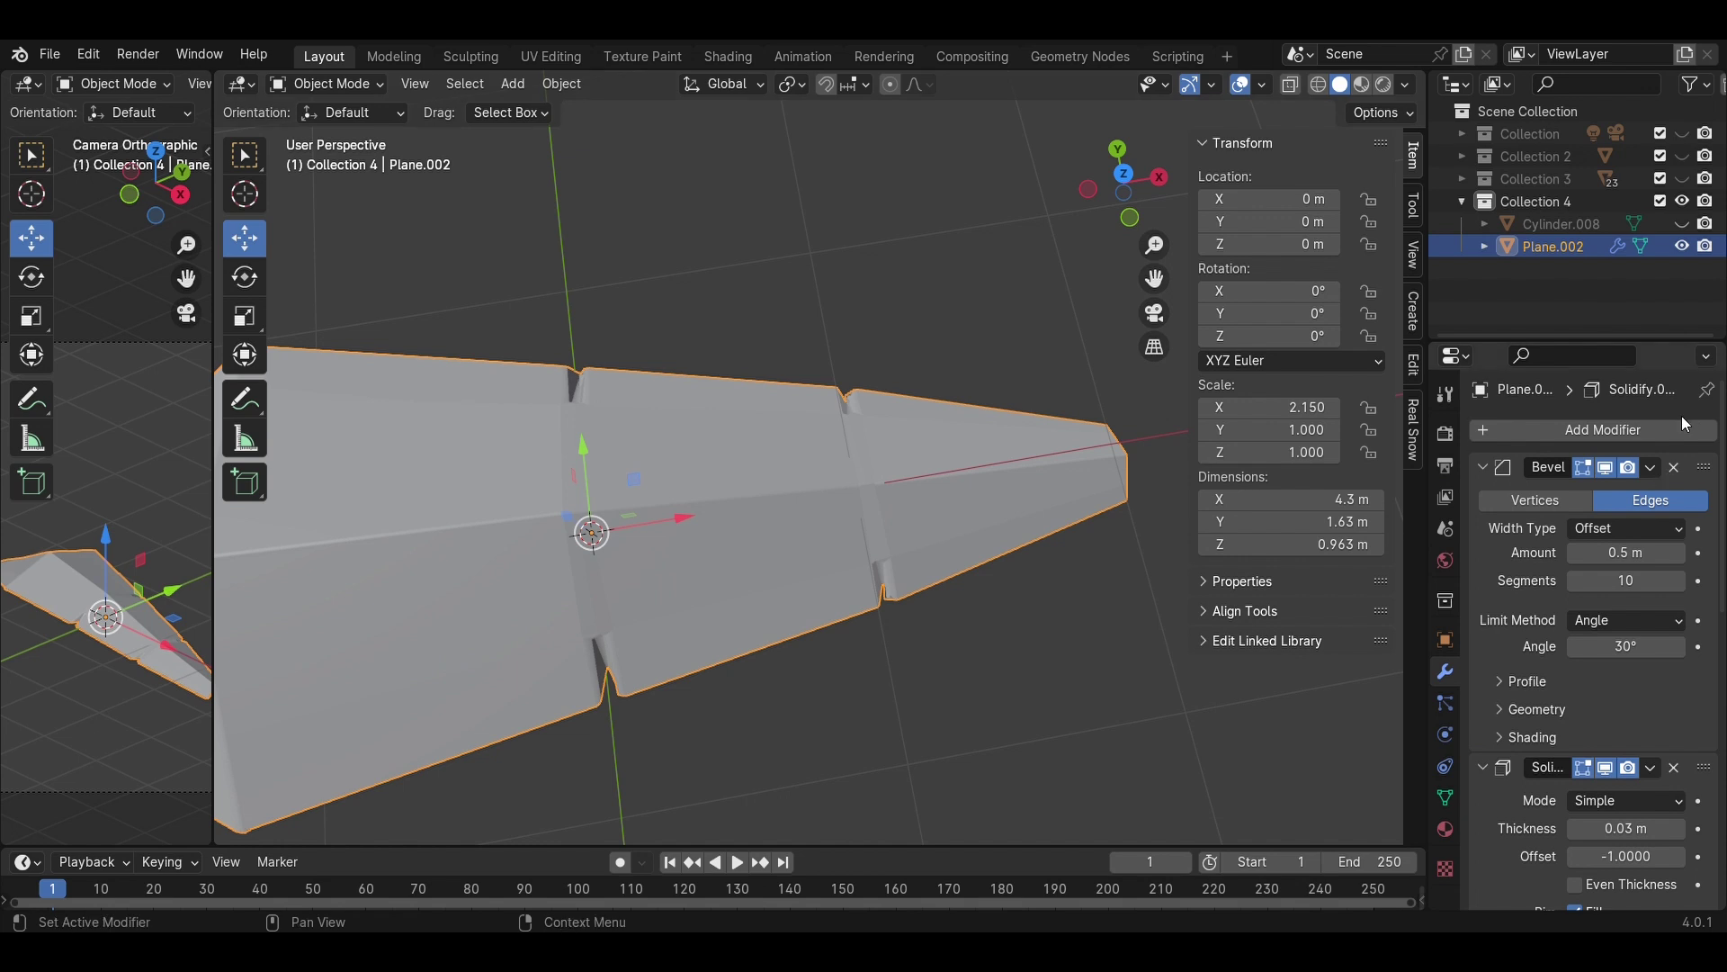
scroll(1588, 761, down, 5)
scroll(1589, 761, down, 4)
click(1671, 815)
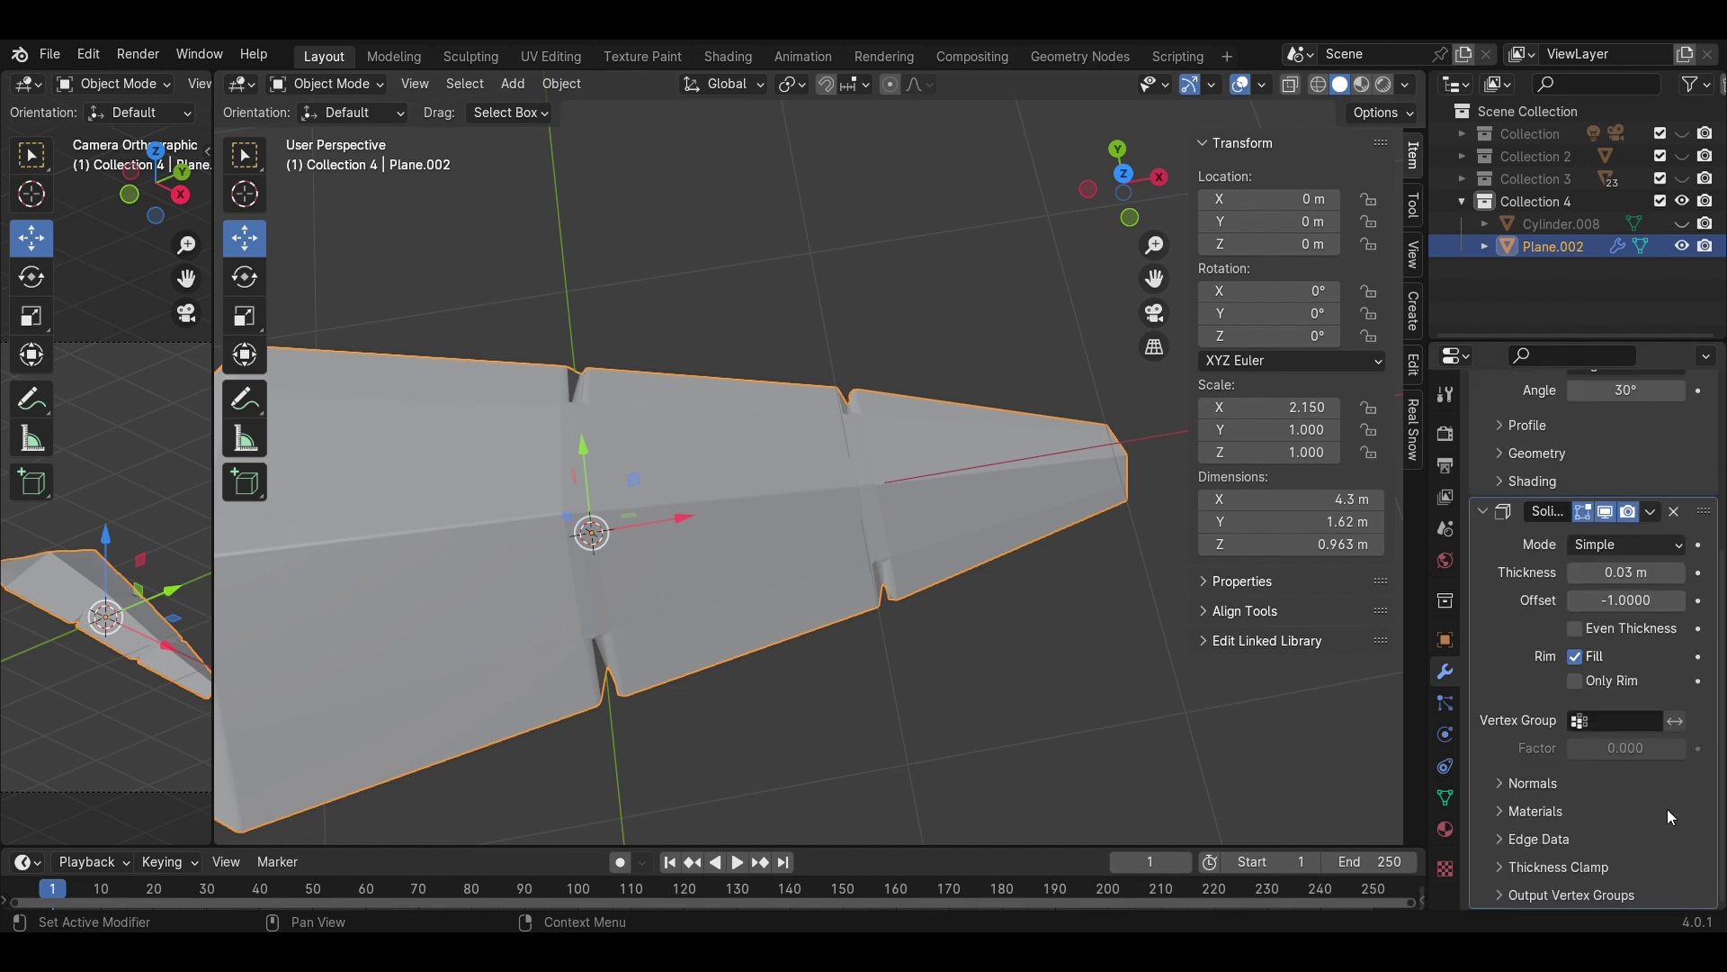
- Add a Subdivision Surface modifier to the leaf and set its viewport level to 2
scroll(1561, 390, up, 6)
click(1558, 429)
mouse_move(1558, 428)
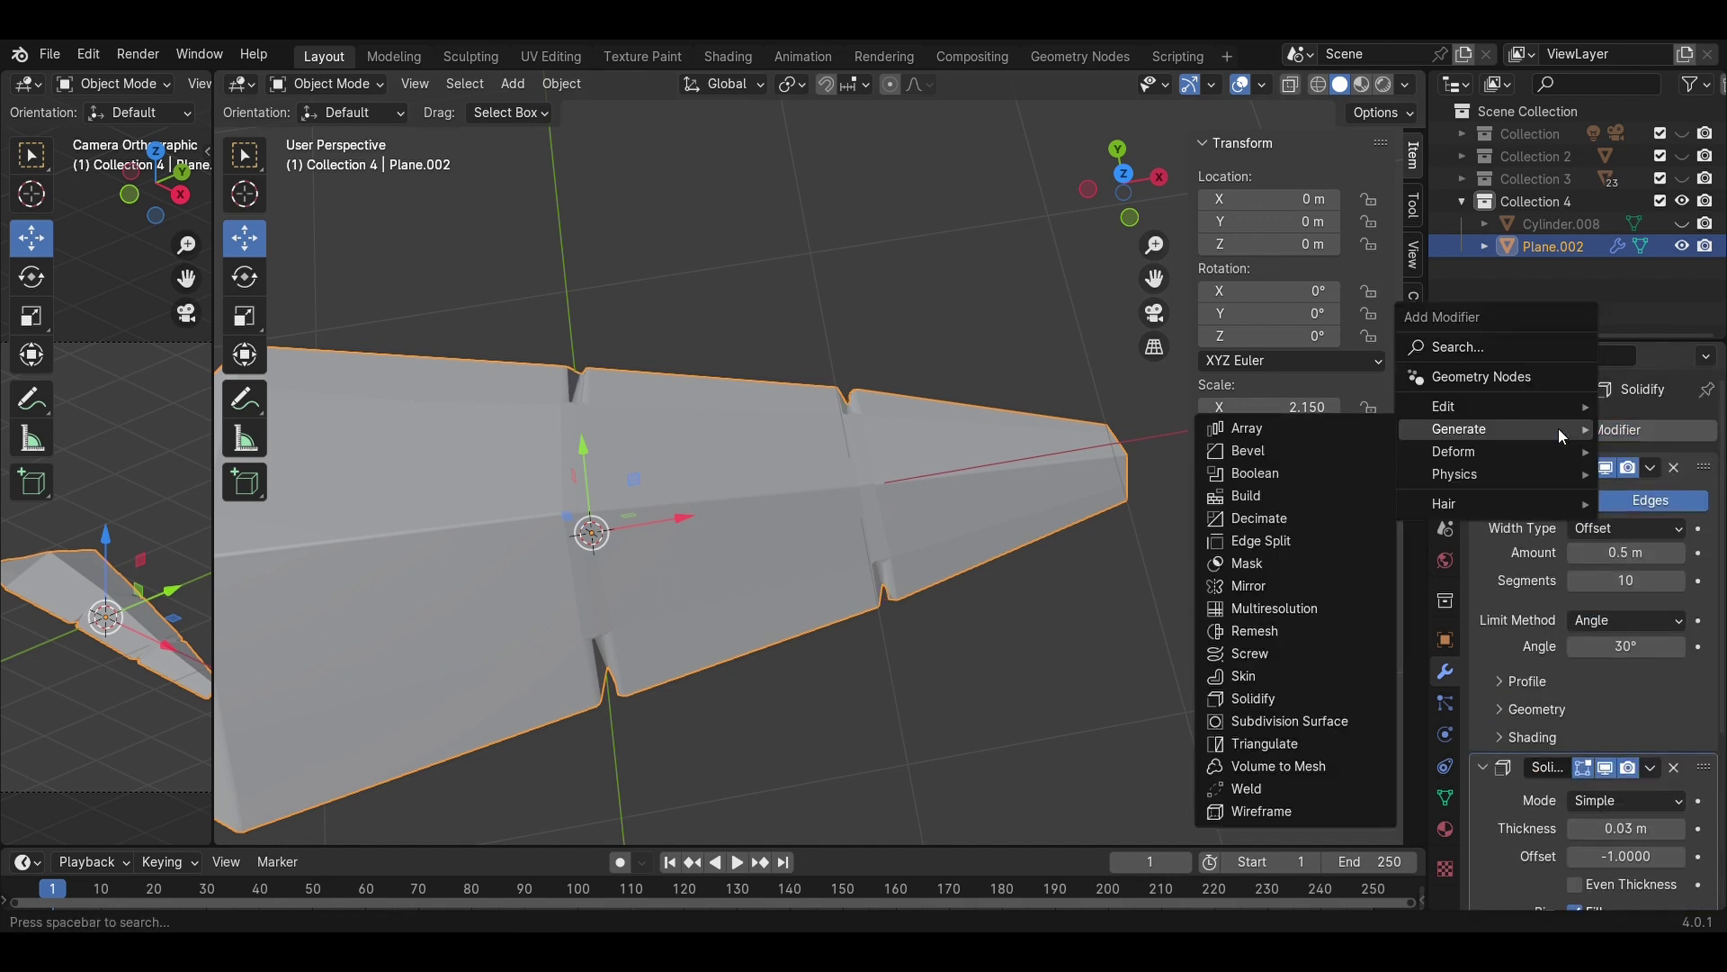
click(1347, 729)
scroll(1576, 714, down, 10)
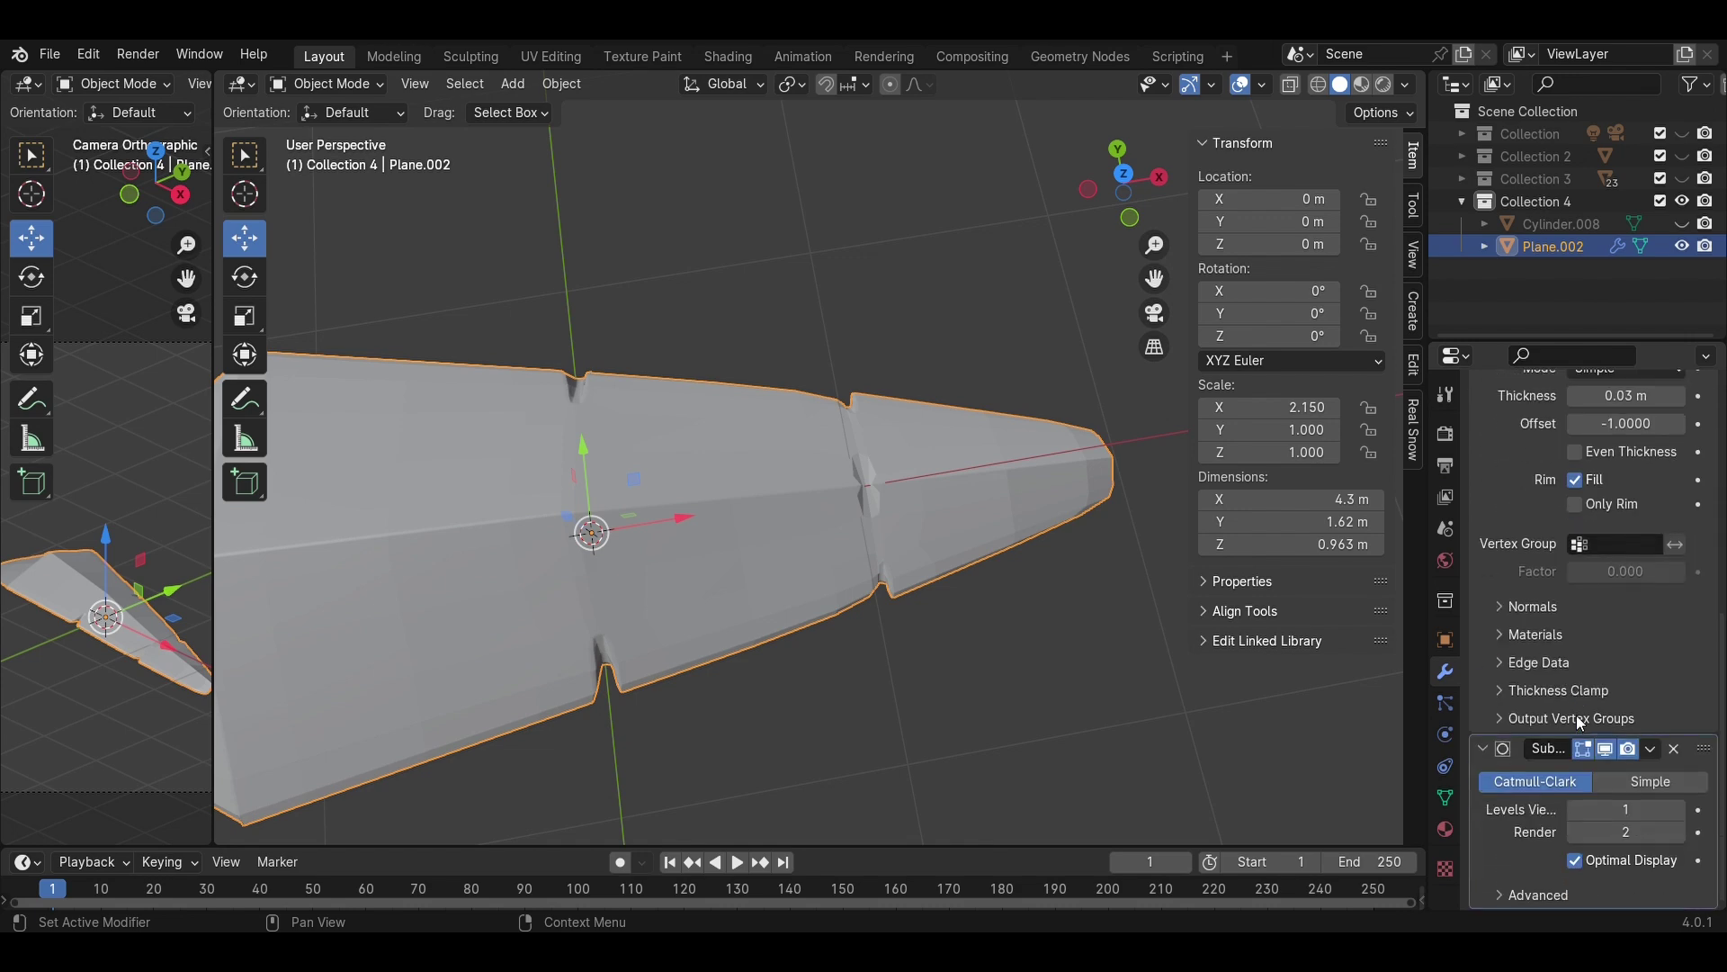
click(1681, 809)
- Raise the spine vertices between the tip-side notches on Z to level the dip in the ridge
middle_drag(1049, 629, 913, 466)
key(Tab)
scroll(913, 466, up, 3)
alt+click(888, 446)
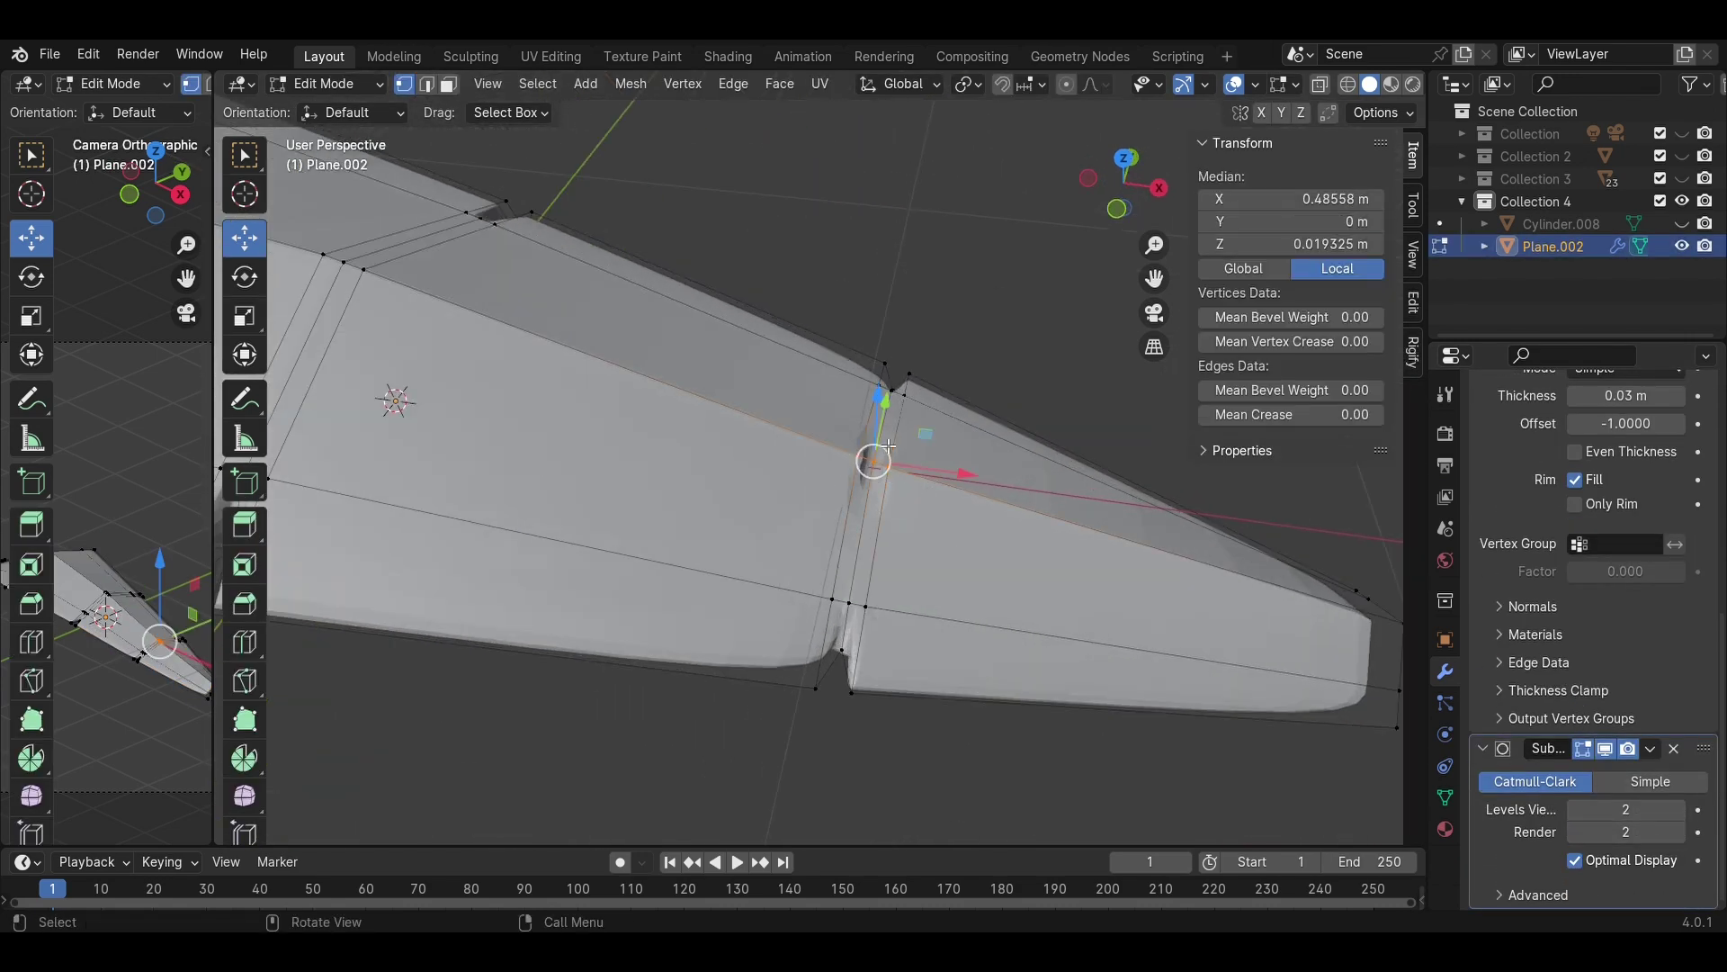
drag(886, 423, 889, 405)
click(1088, 362)
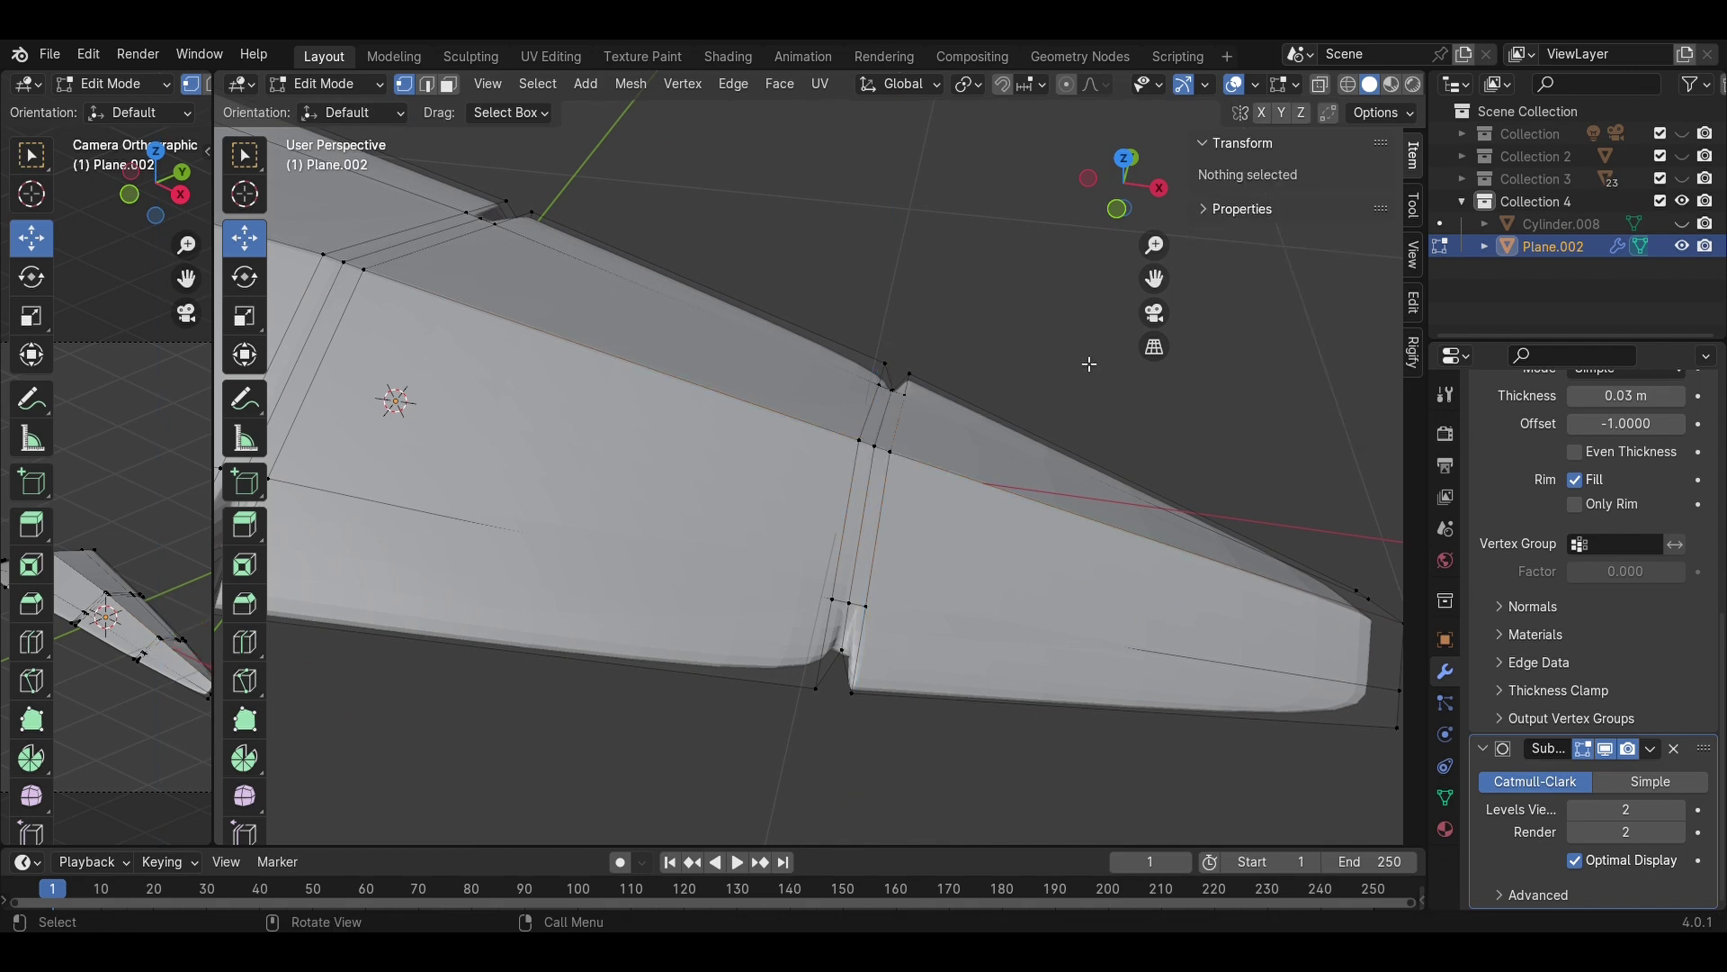
middle_drag(1087, 363, 962, 486)
scroll(953, 521, down, 4)
key(Tab)
- Unhide the trunk Cylinder.008 and lift the leaf on Z to about 4 m, near the trunk's top
click(952, 523)
middle_drag(916, 582, 771, 331)
click(1683, 224)
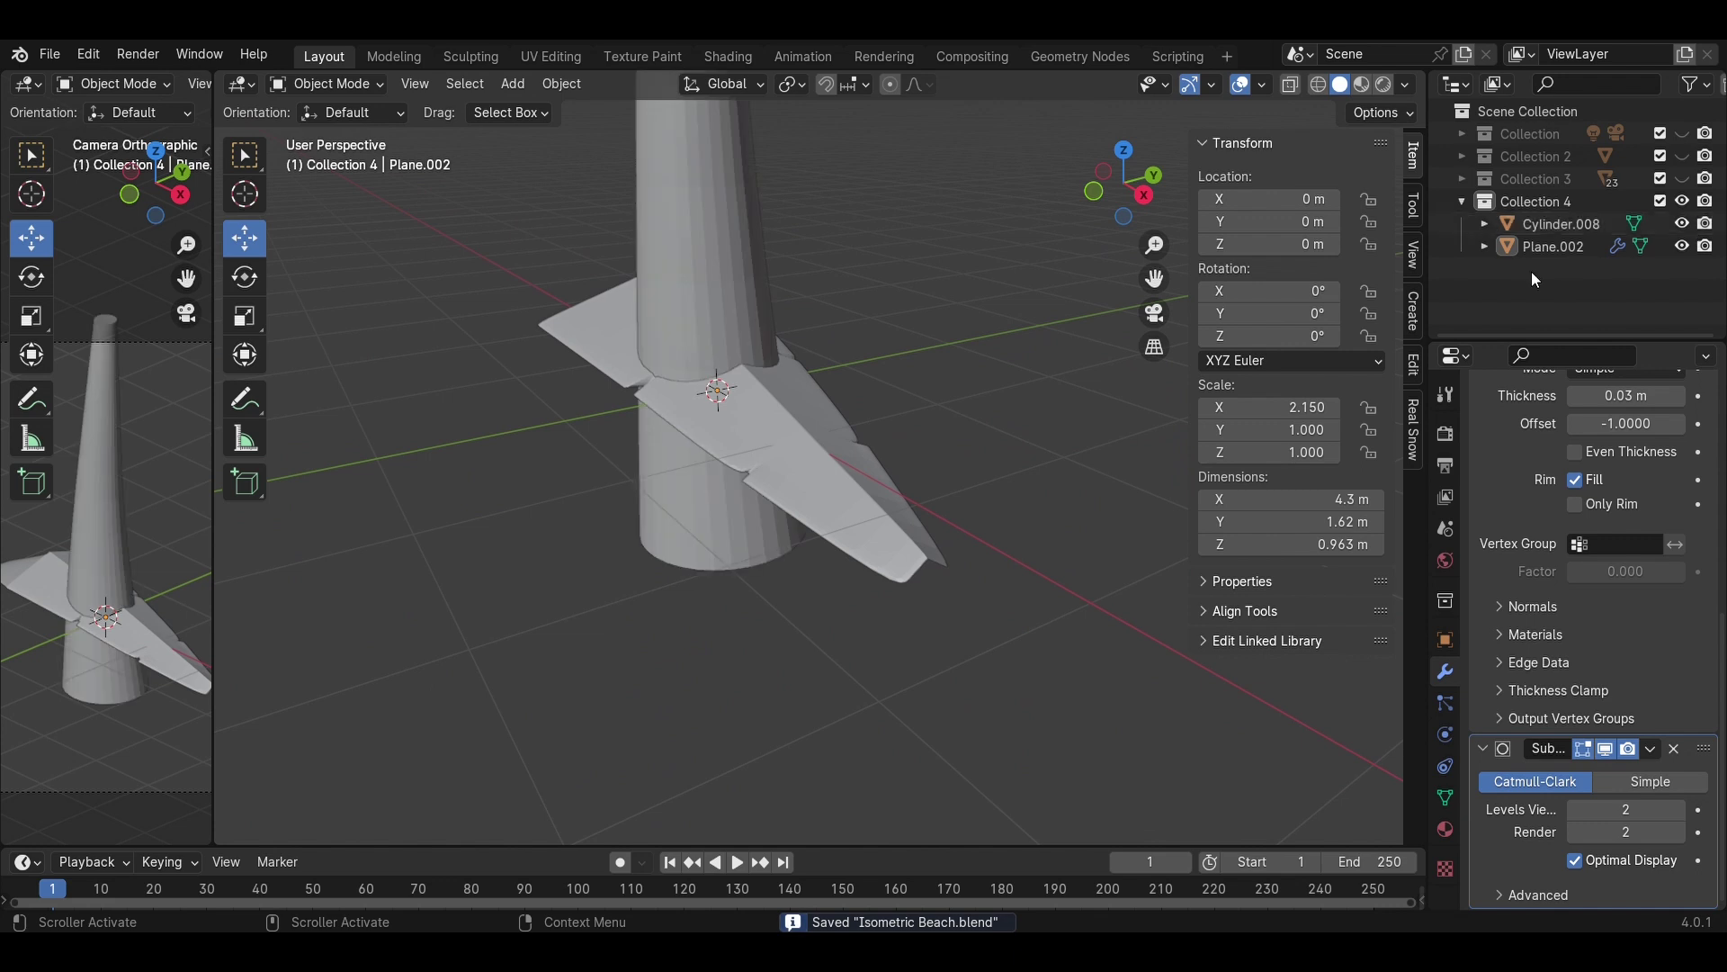
click(774, 434)
click(1092, 191)
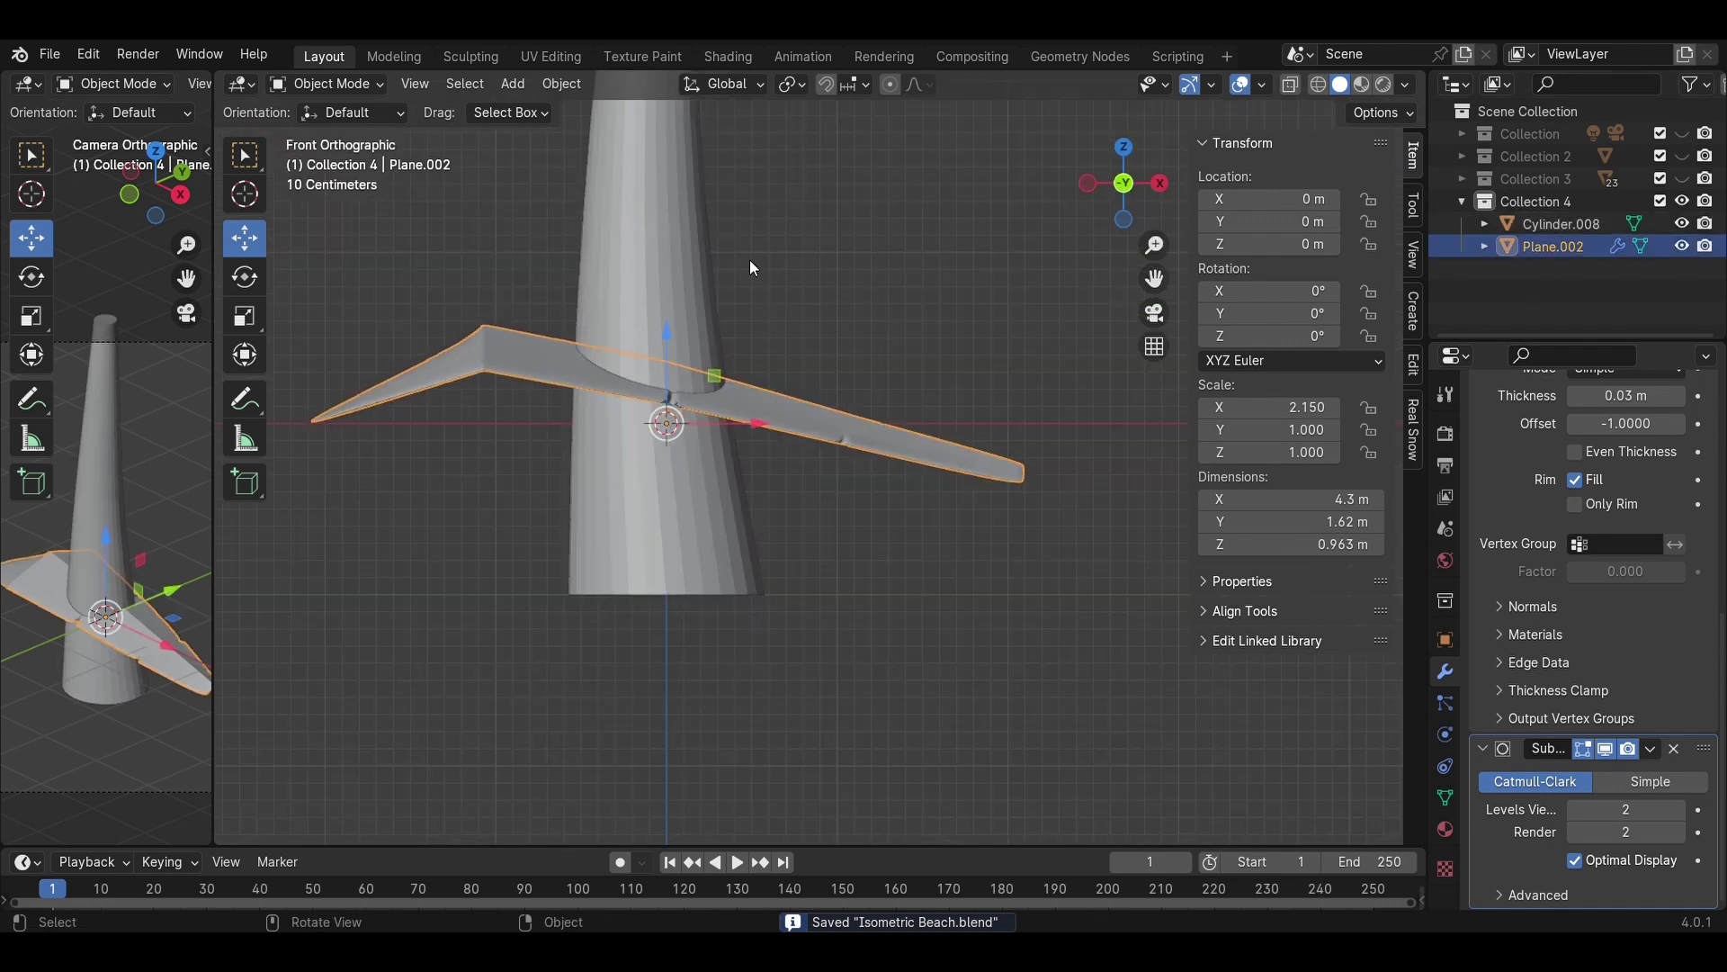
shift+middle_drag(749, 254, 797, 542)
drag(718, 668, 759, 279)
shift+middle_drag(758, 277, 871, 710)
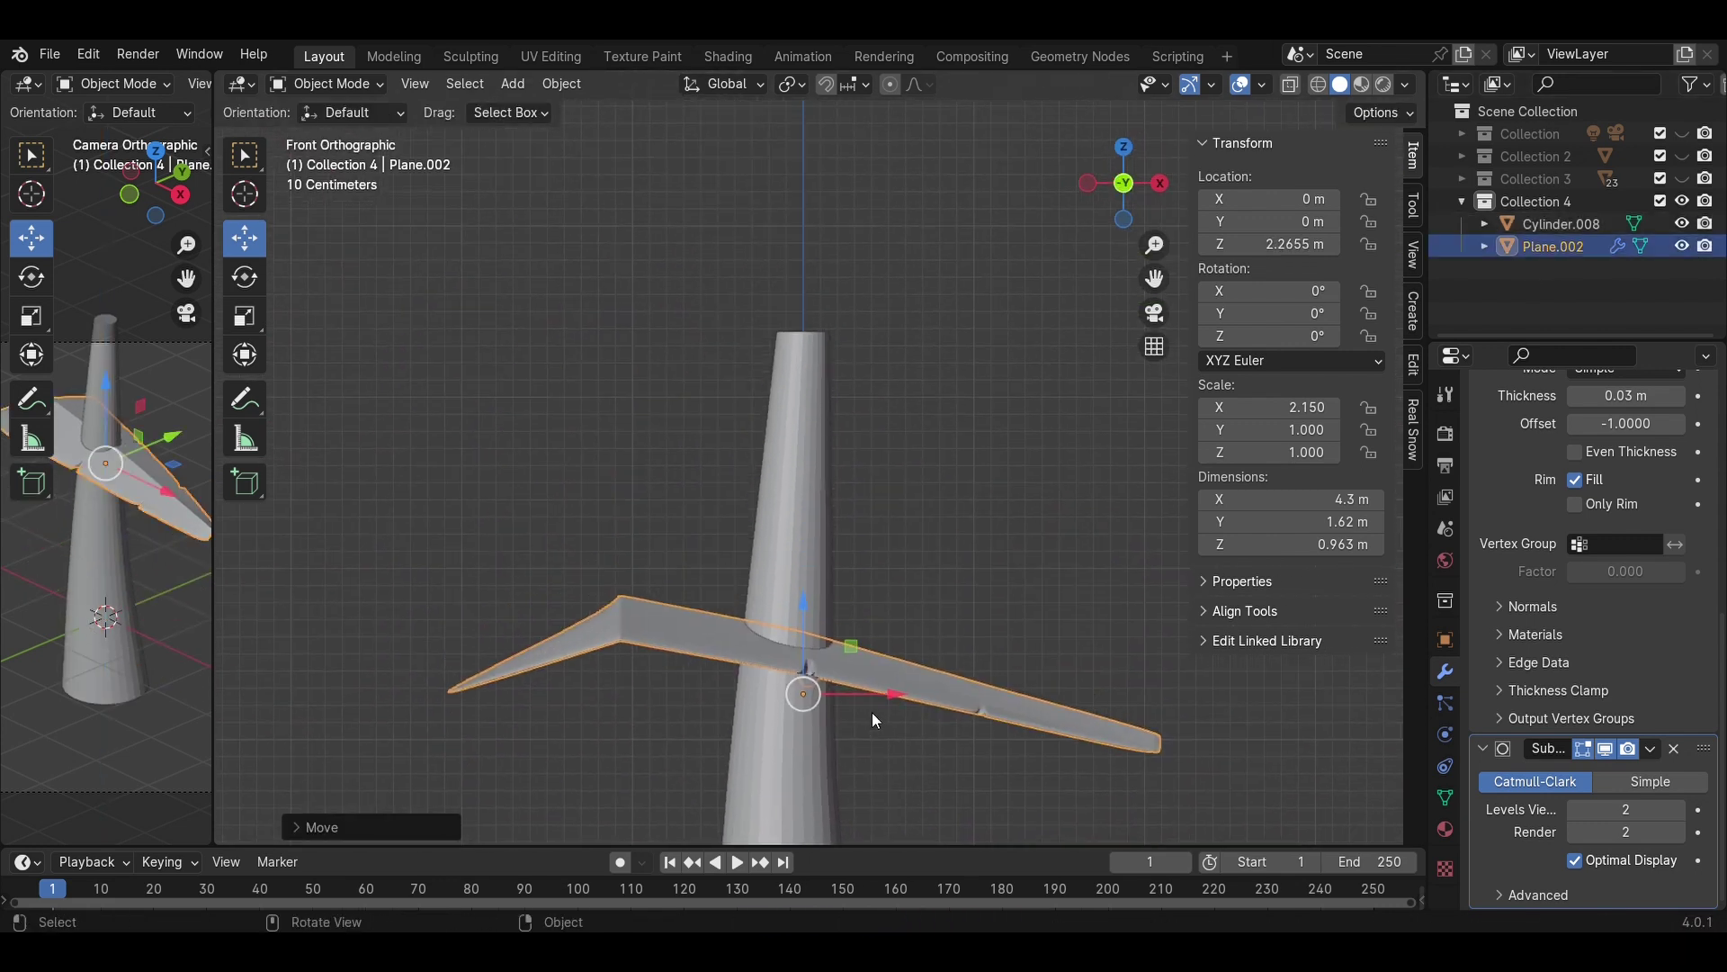
drag(804, 634, 804, 336)
- Move the leaf along X to the trunk's positive-X side and scale it down uniformly to about 2.86 m long
drag(864, 393, 1118, 392)
key(s)
click(1116, 454)
- Position the leaf's base on the trunk top at about X 1.317 m and Z 4.294 m
key(g)
key(x)
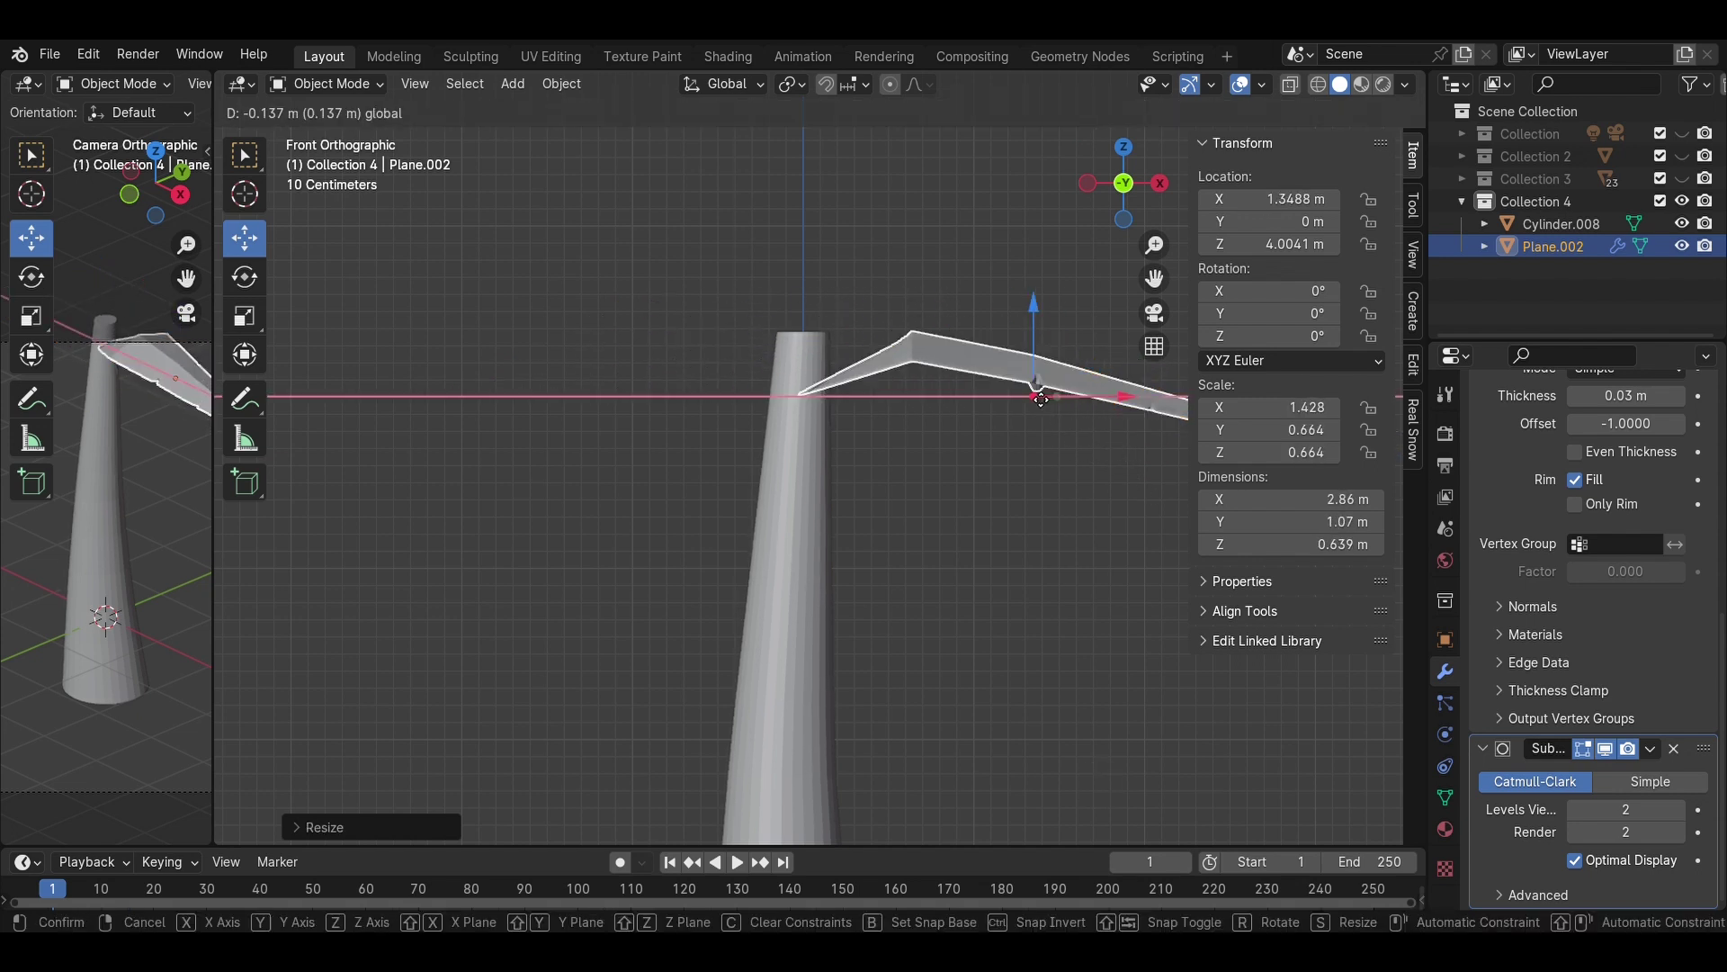
click(1035, 382)
drag(1002, 360, 1018, 276)
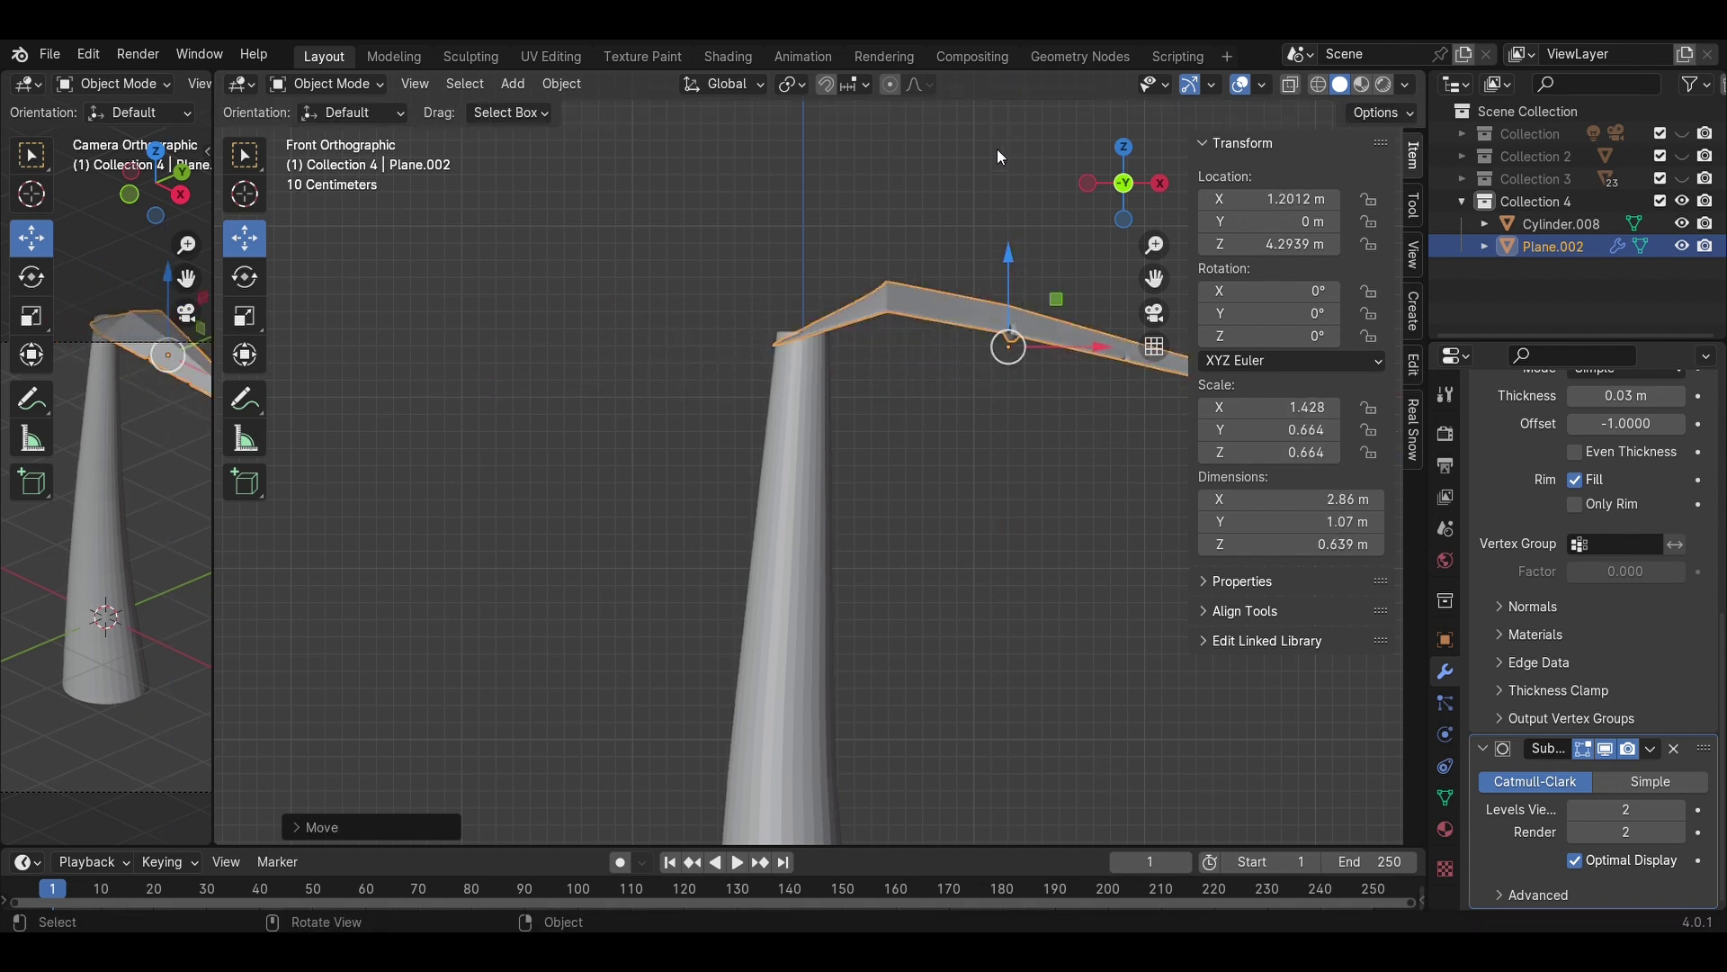
scroll(163, 392, down, 3)
click(1131, 148)
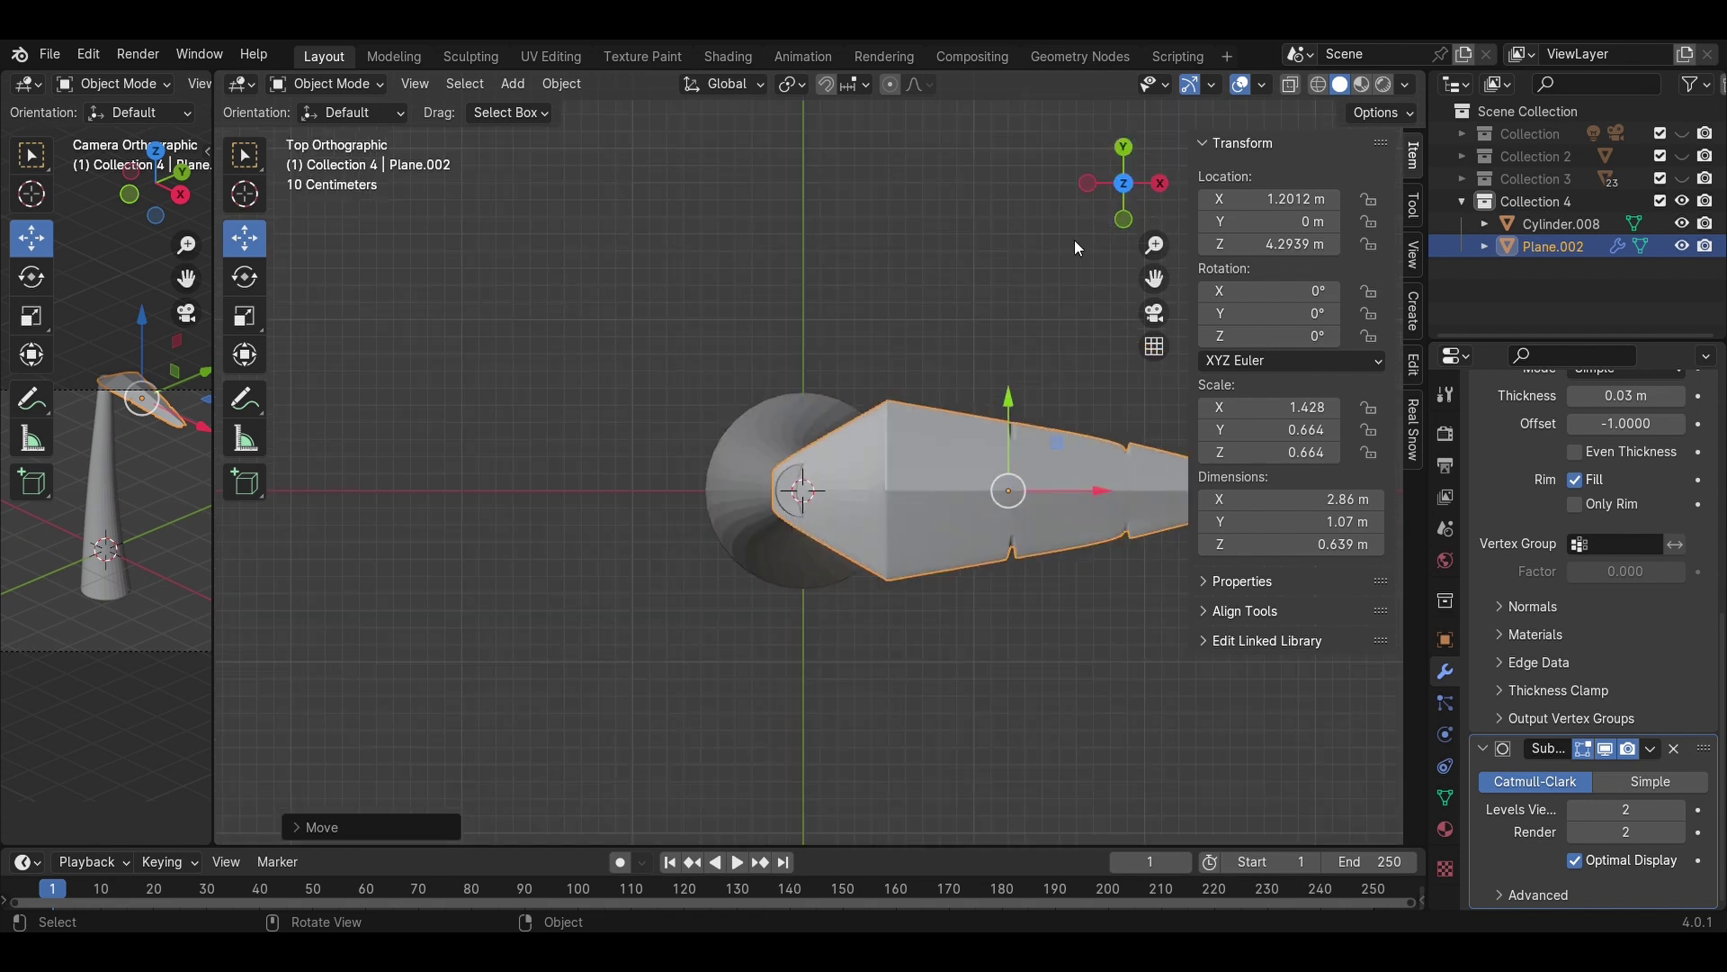
drag(1078, 487, 1107, 497)
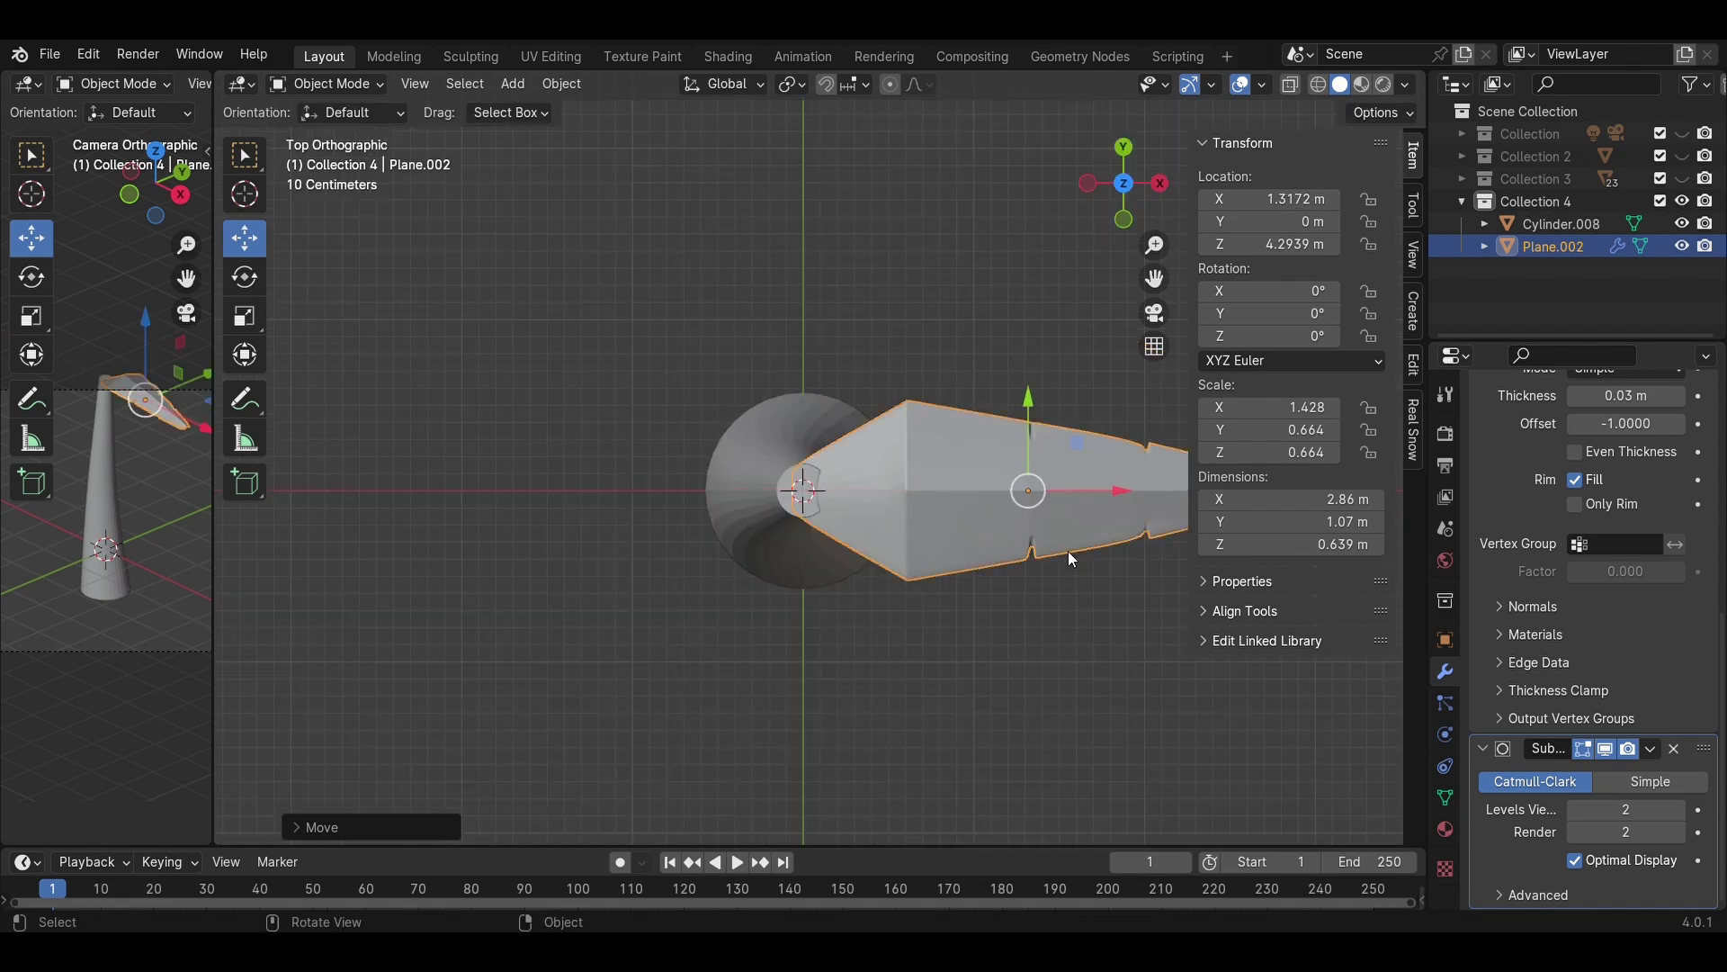
- Select the whole leaf mesh in top view with X-ray on and activate the Spin tool
middle_drag(1067, 551, 1054, 369)
click(1124, 159)
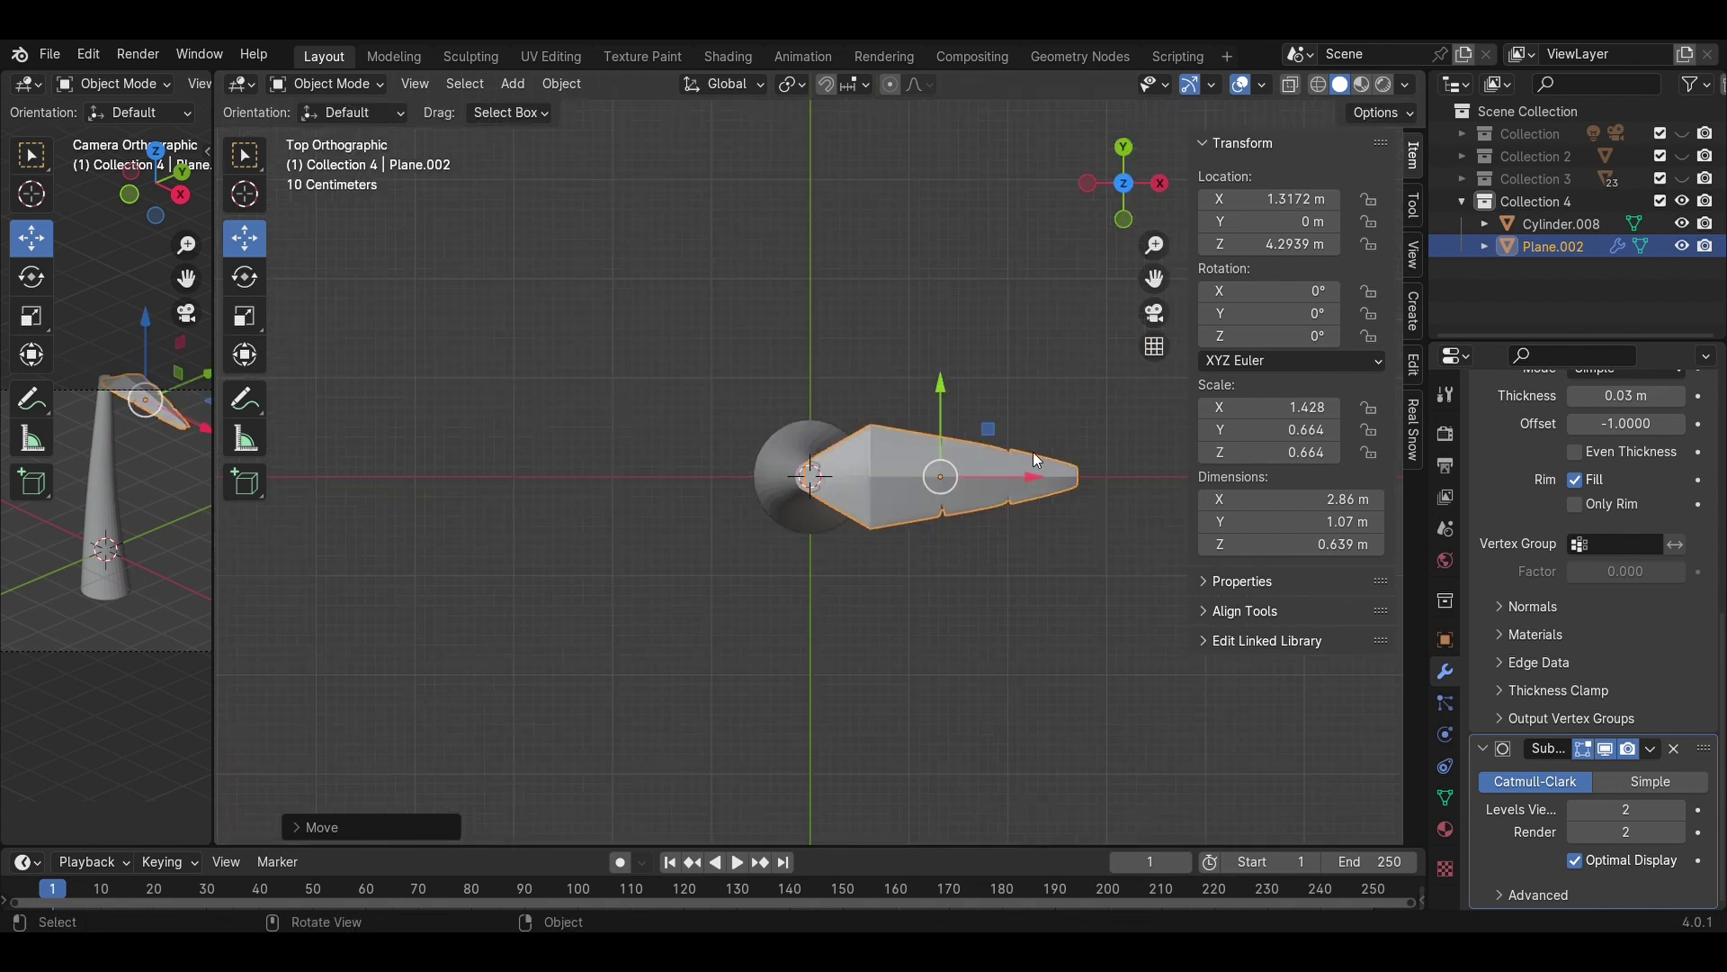
key(Tab)
drag(1134, 607, 718, 319)
scroll(1167, 571, up, 3)
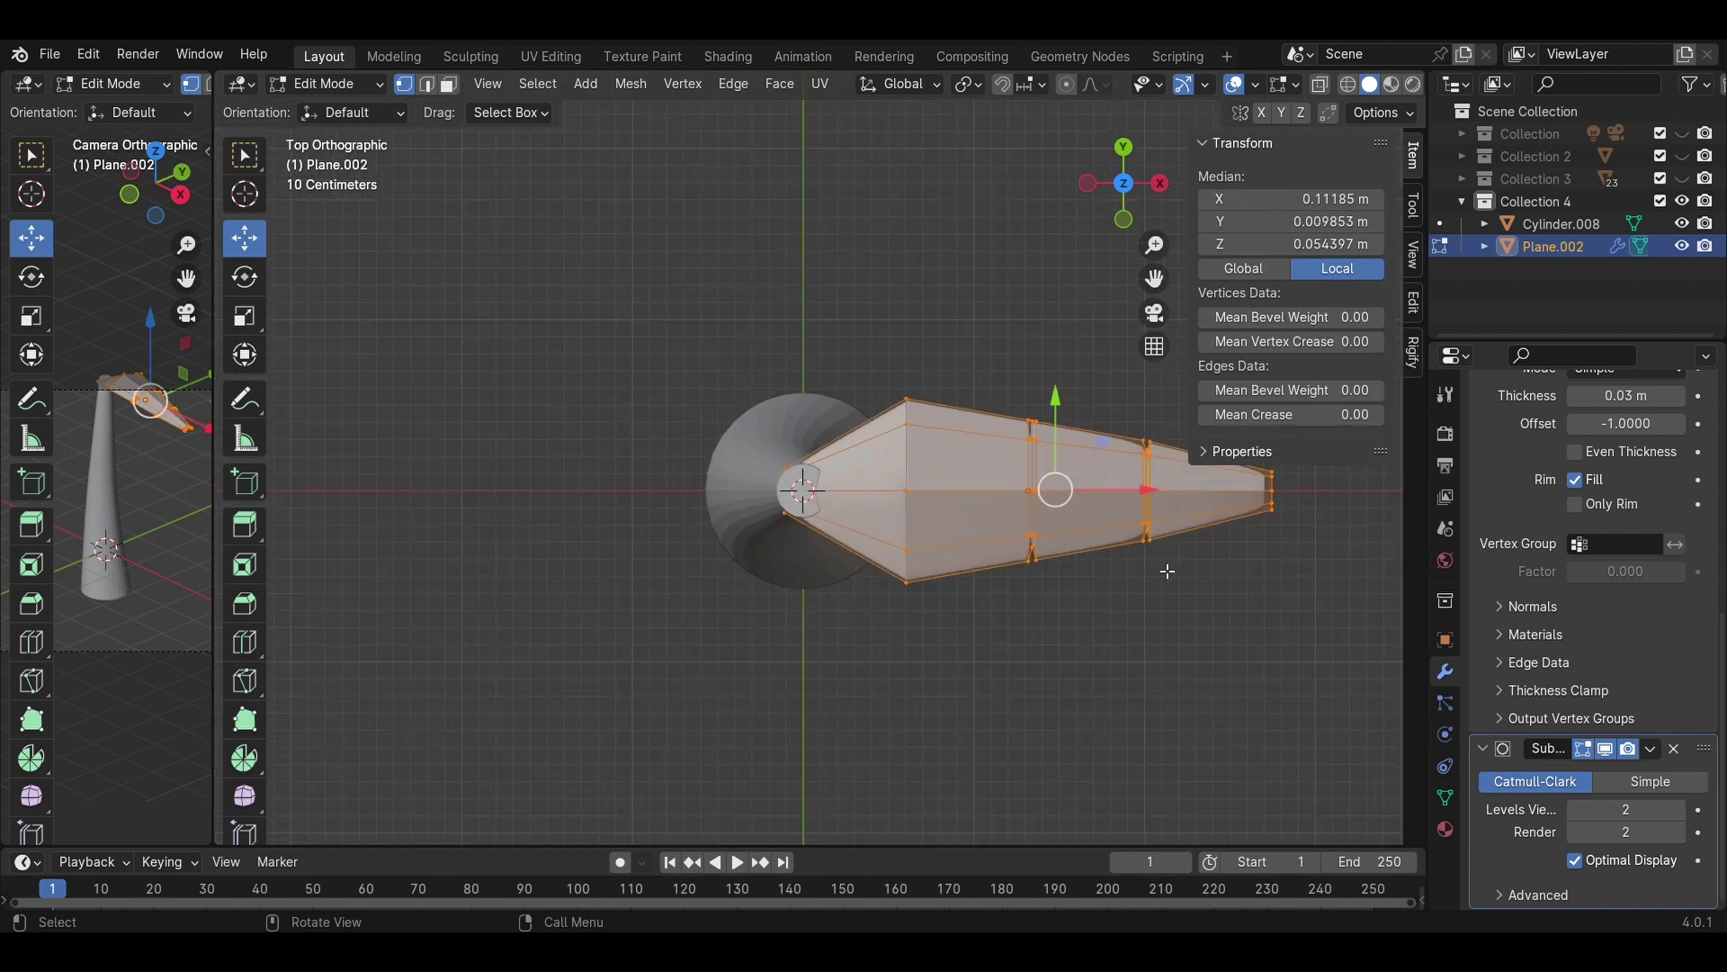
key(alt+z)
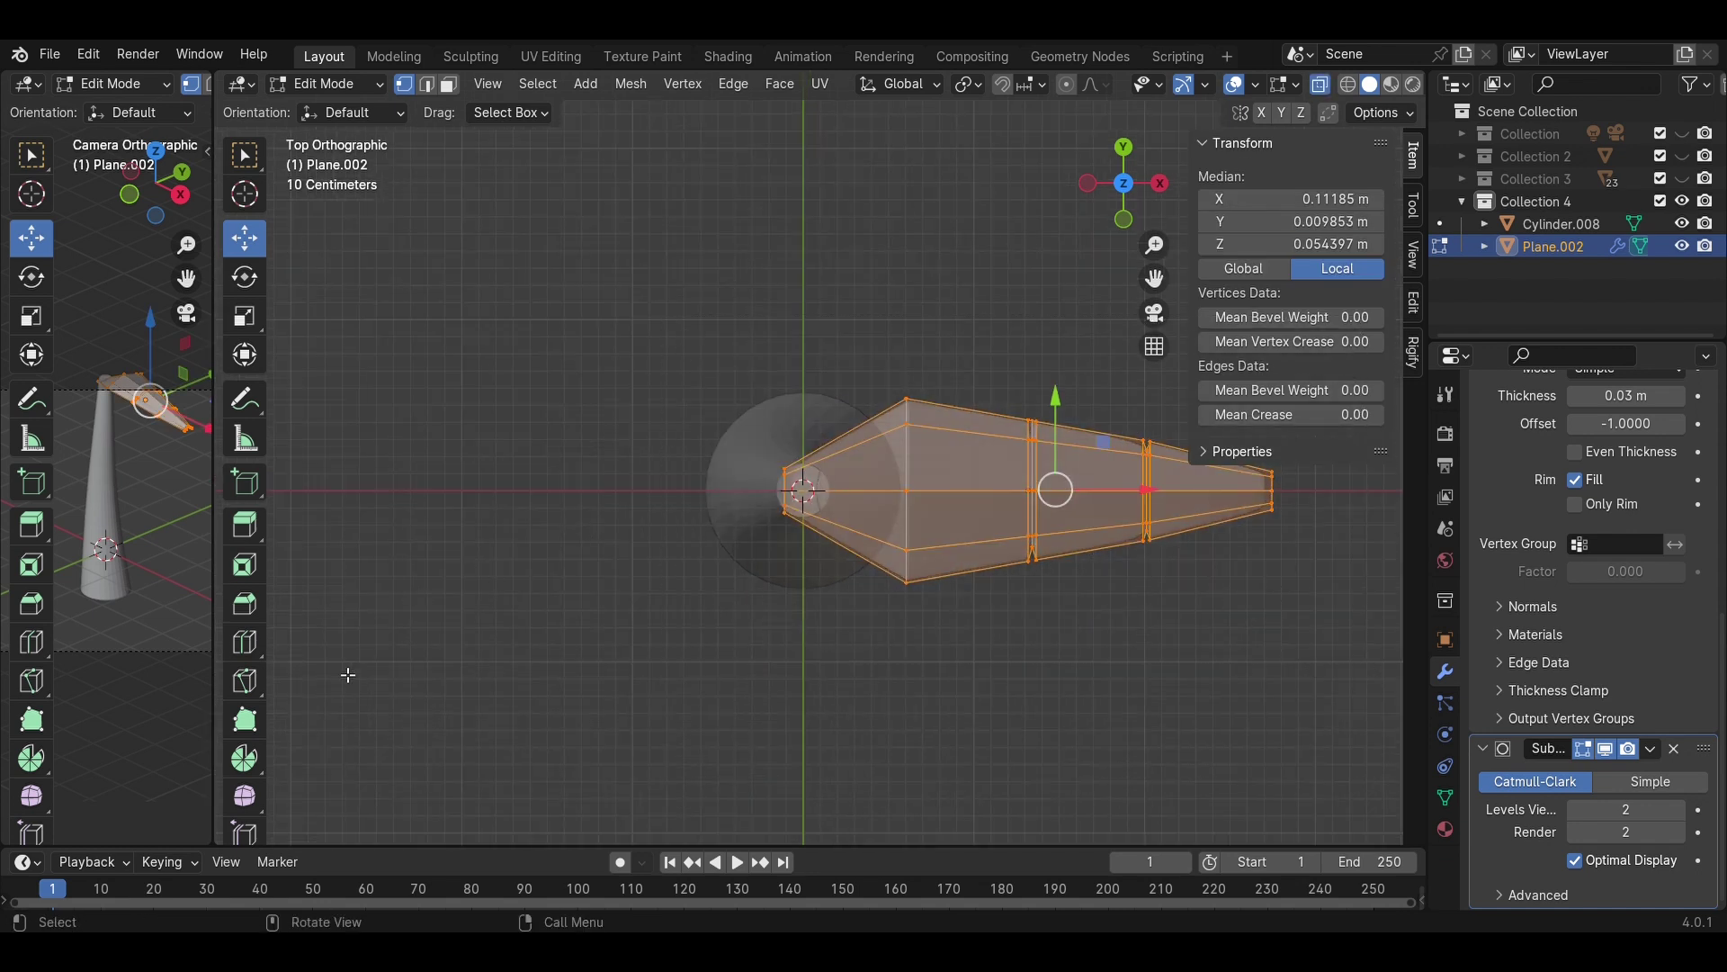
click(248, 760)
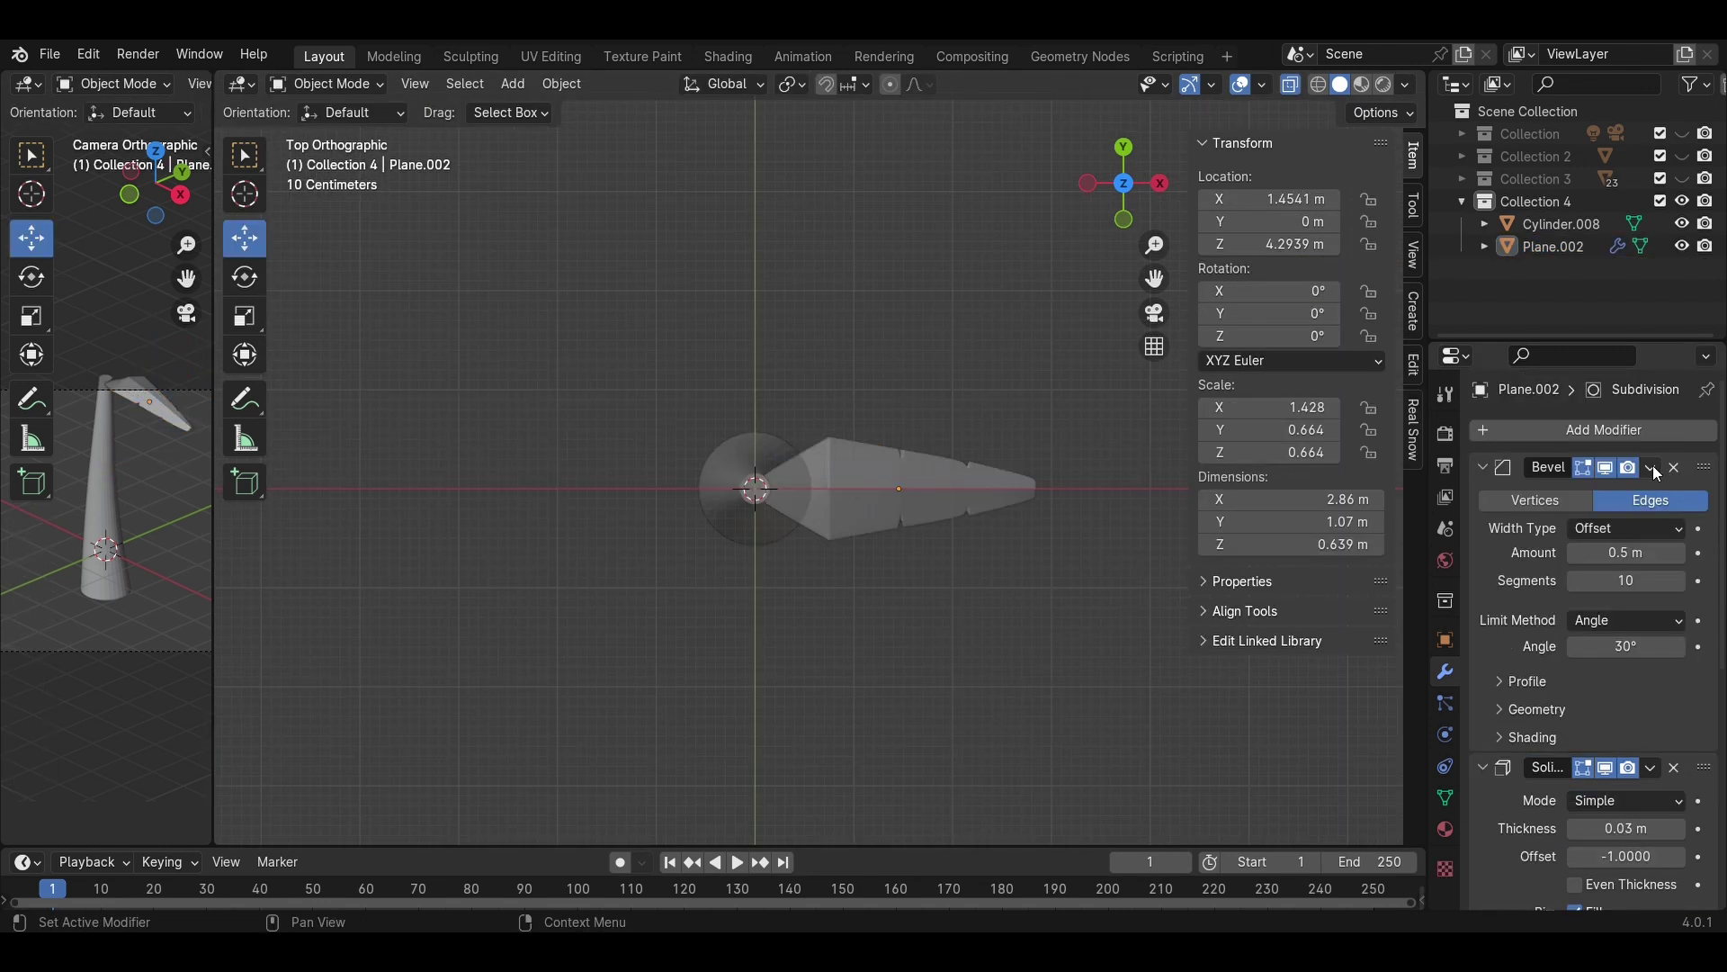
- Apply the leaf's Bevel, Solidify and Subdivision modifiers in order
click(1652, 467)
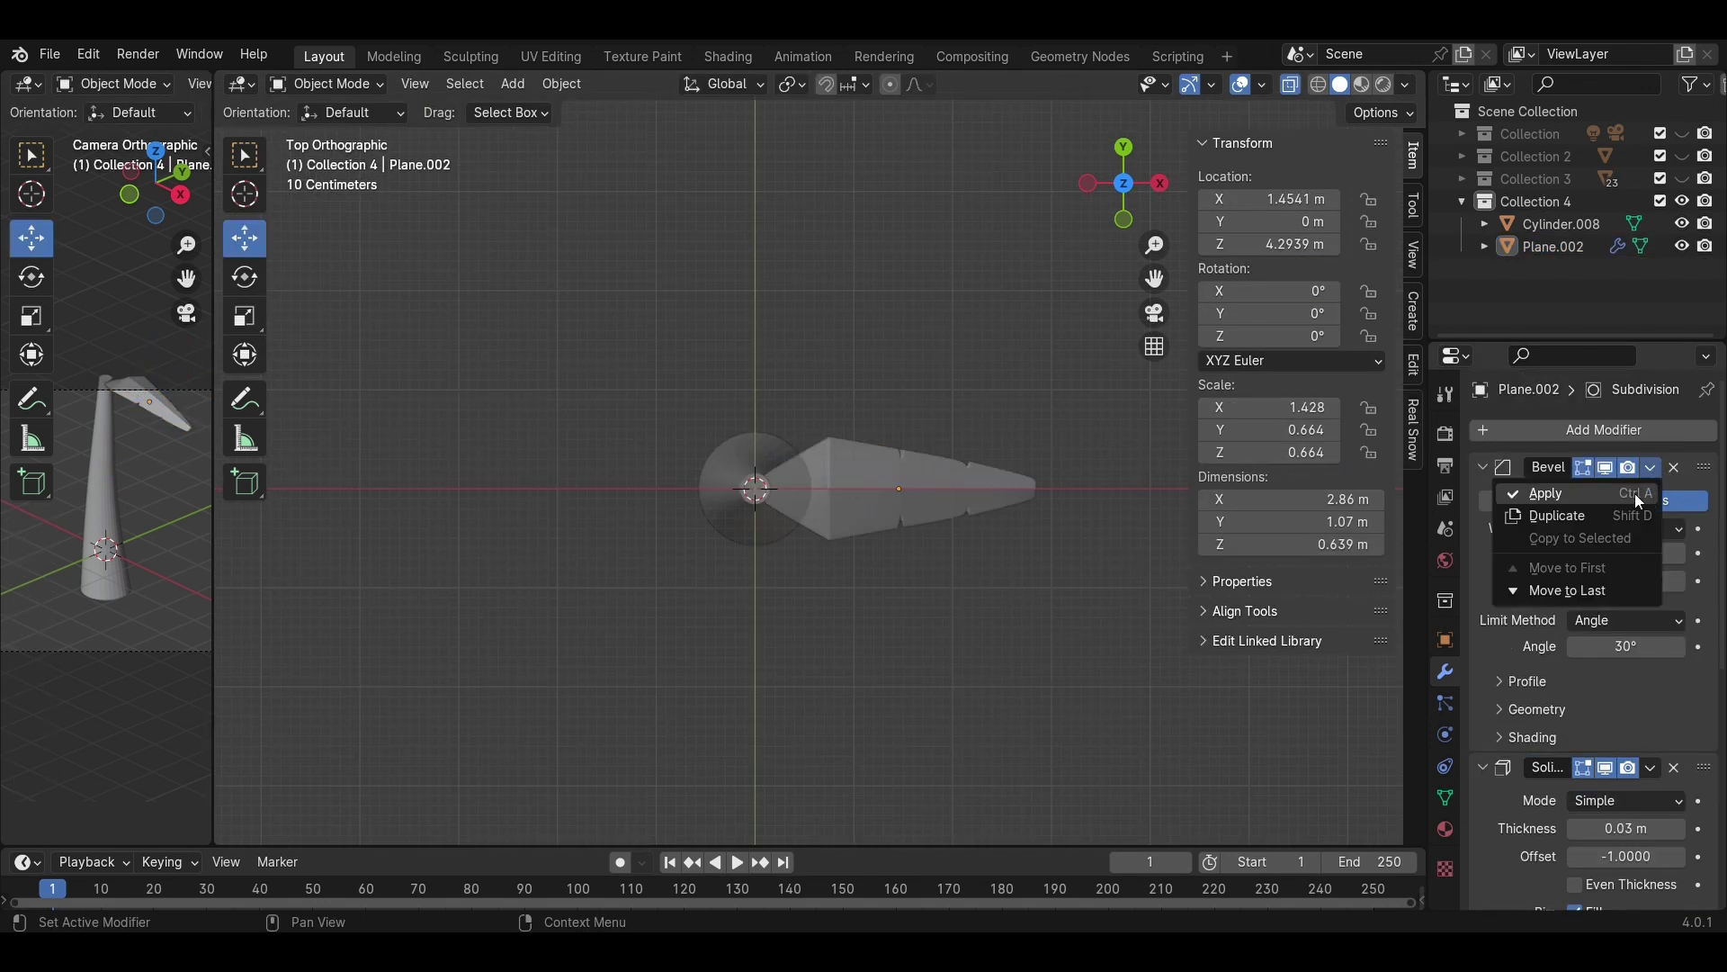
click(1634, 494)
click(1650, 470)
click(1645, 493)
click(1652, 469)
click(1622, 493)
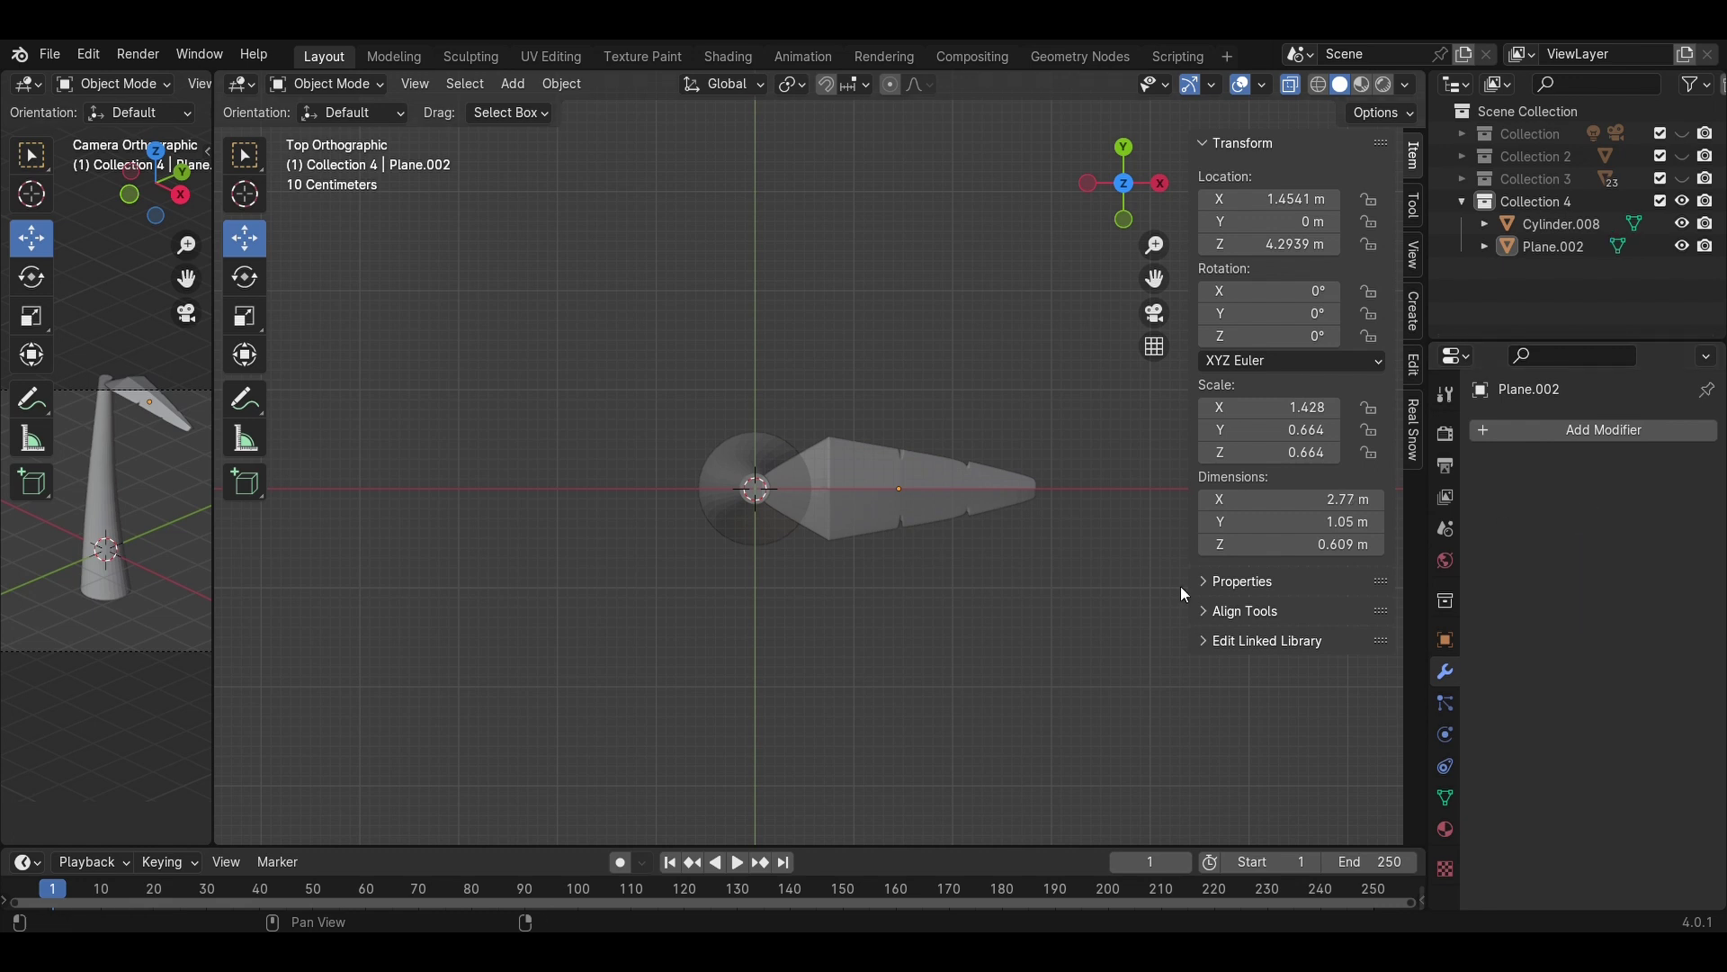
- Spin the entire leaf mesh around Z in 3 steps to make a four-leaf crown on the trunk
click(953, 478)
key(Tab)
drag(1098, 644, 733, 437)
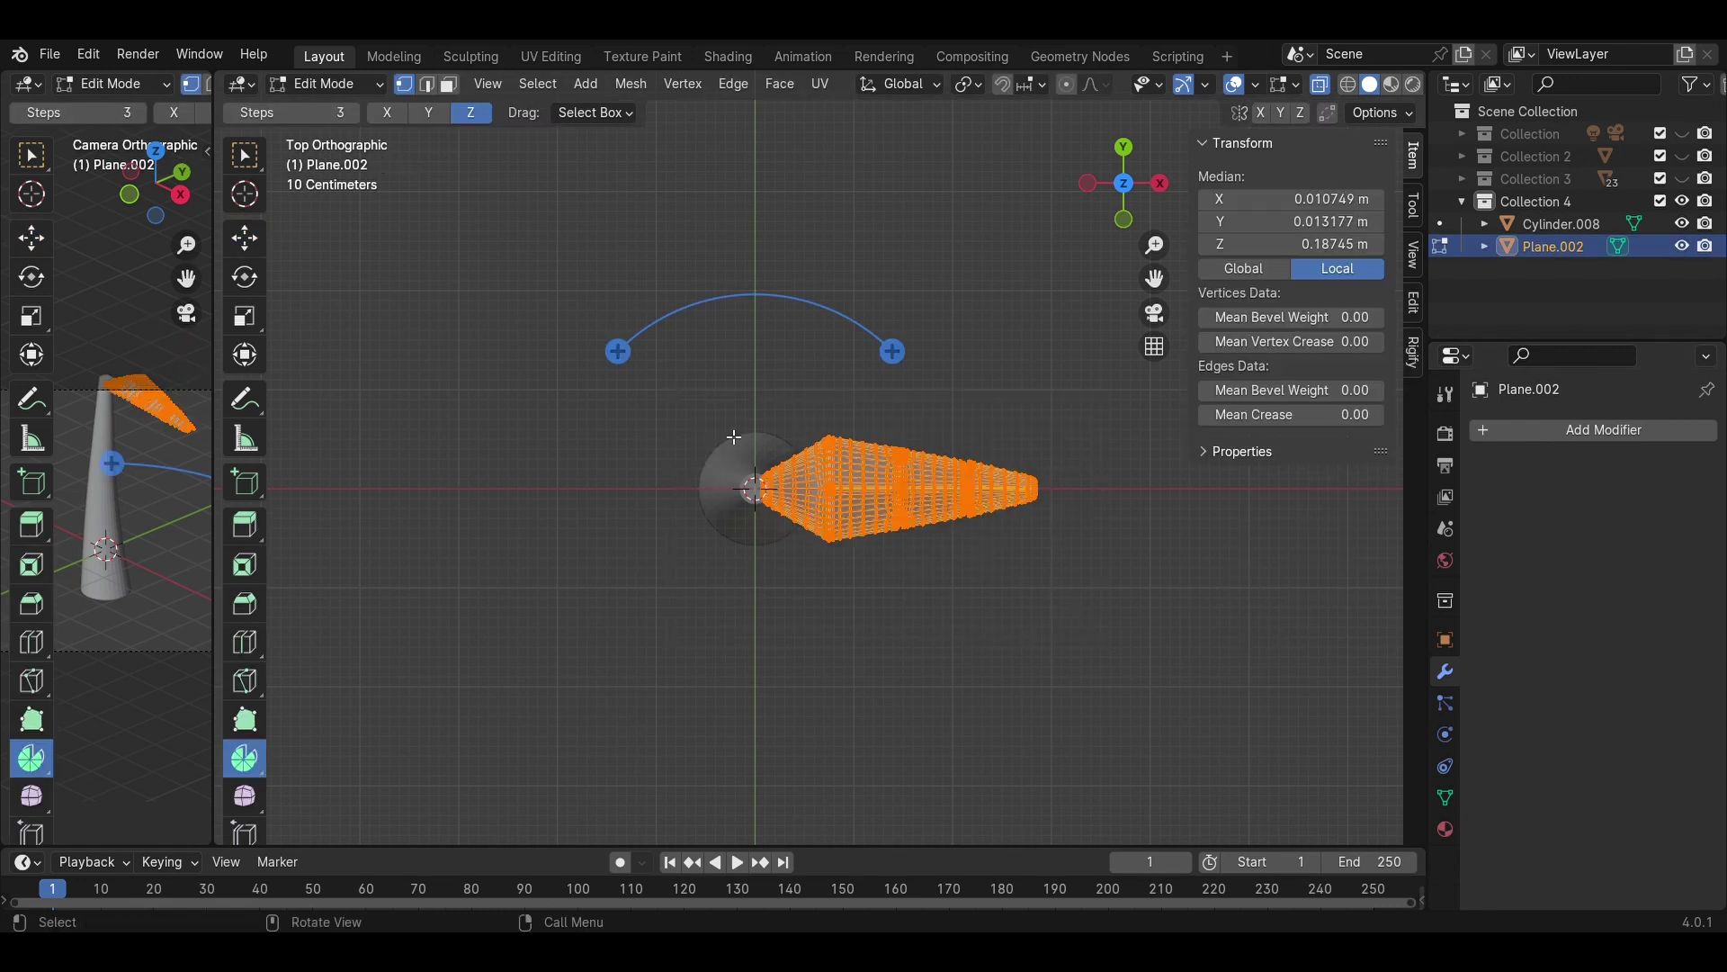
drag(893, 352, 894, 628)
click(1106, 669)
middle_drag(1106, 669, 987, 487)
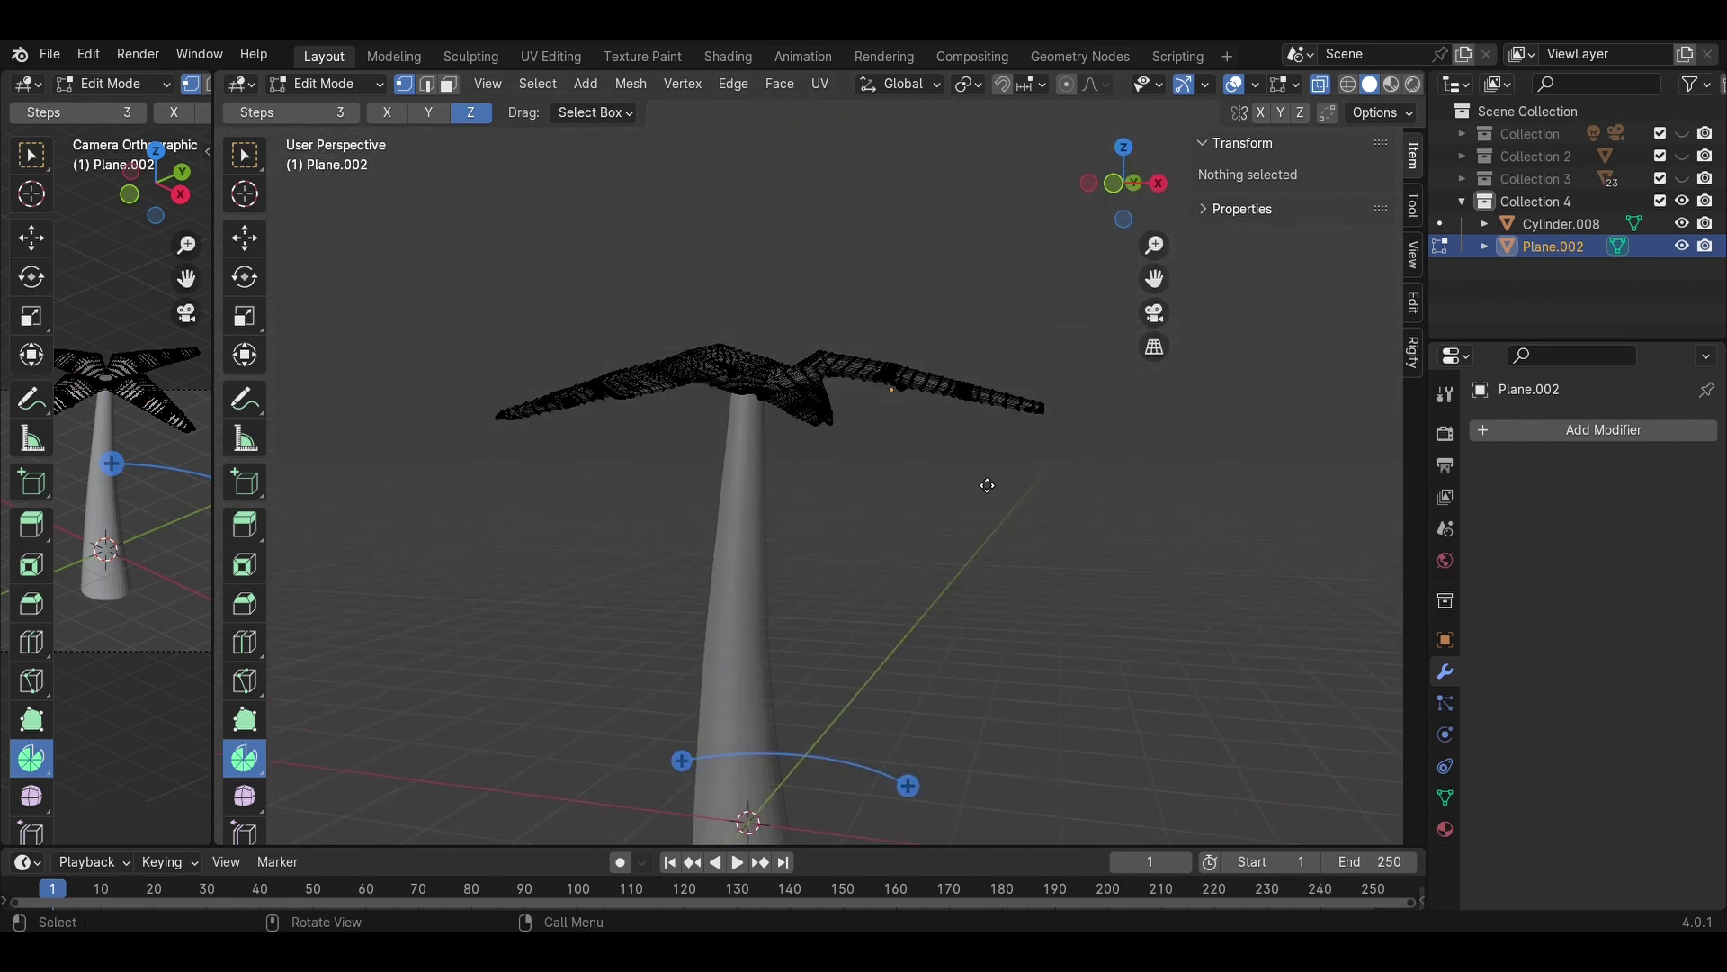
key(Tab)
click(979, 555)
- Scale the trunk and four-leaf crown down together until the crown measures about 3.28 m across
middle_drag(979, 554, 857, 351)
click(857, 351)
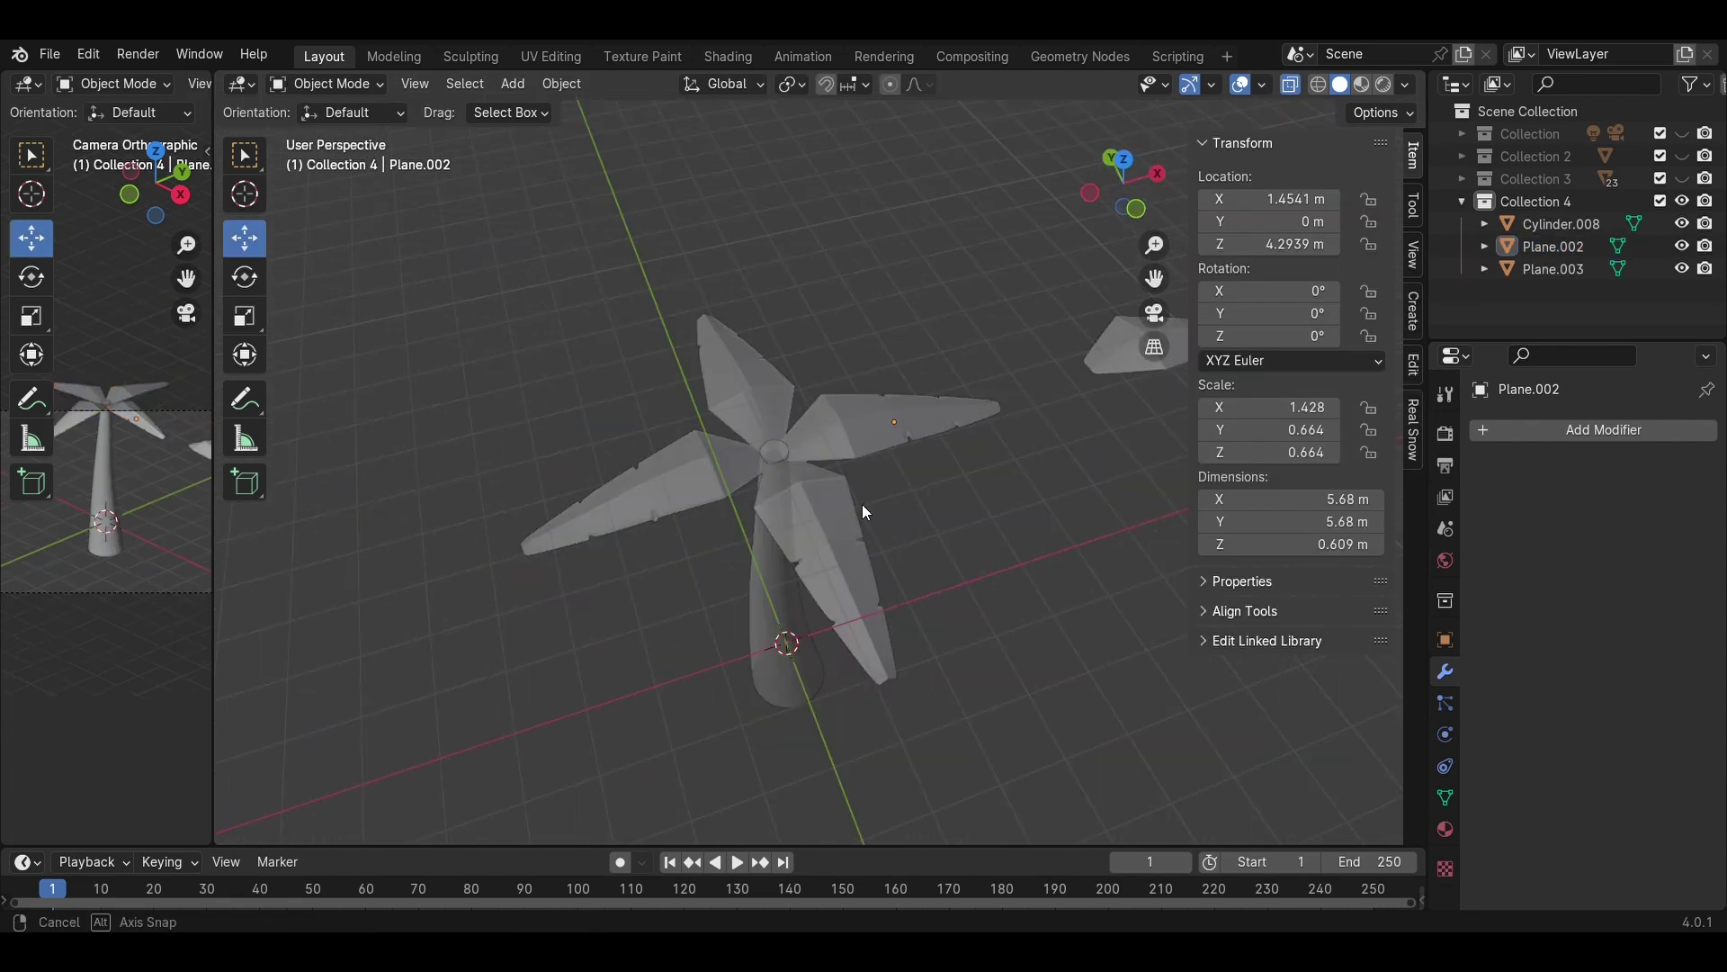
drag(1021, 617, 615, 410)
key(s)
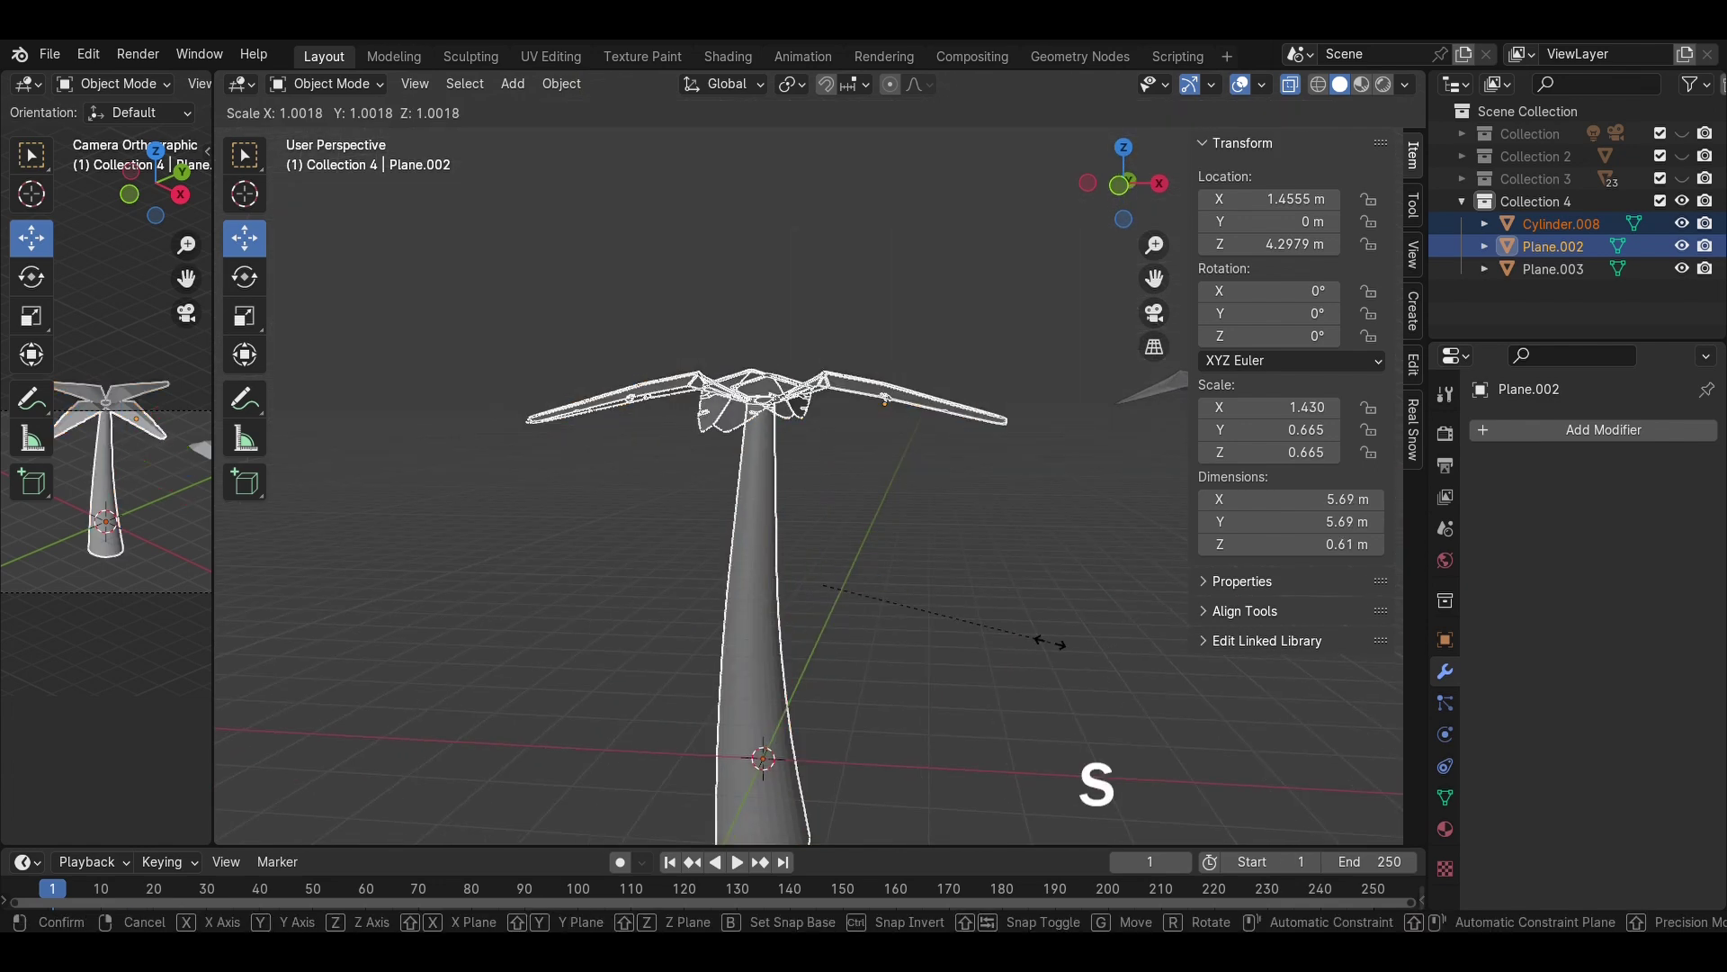
click(947, 635)
click(952, 592)
middle_drag(951, 592, 930, 493)
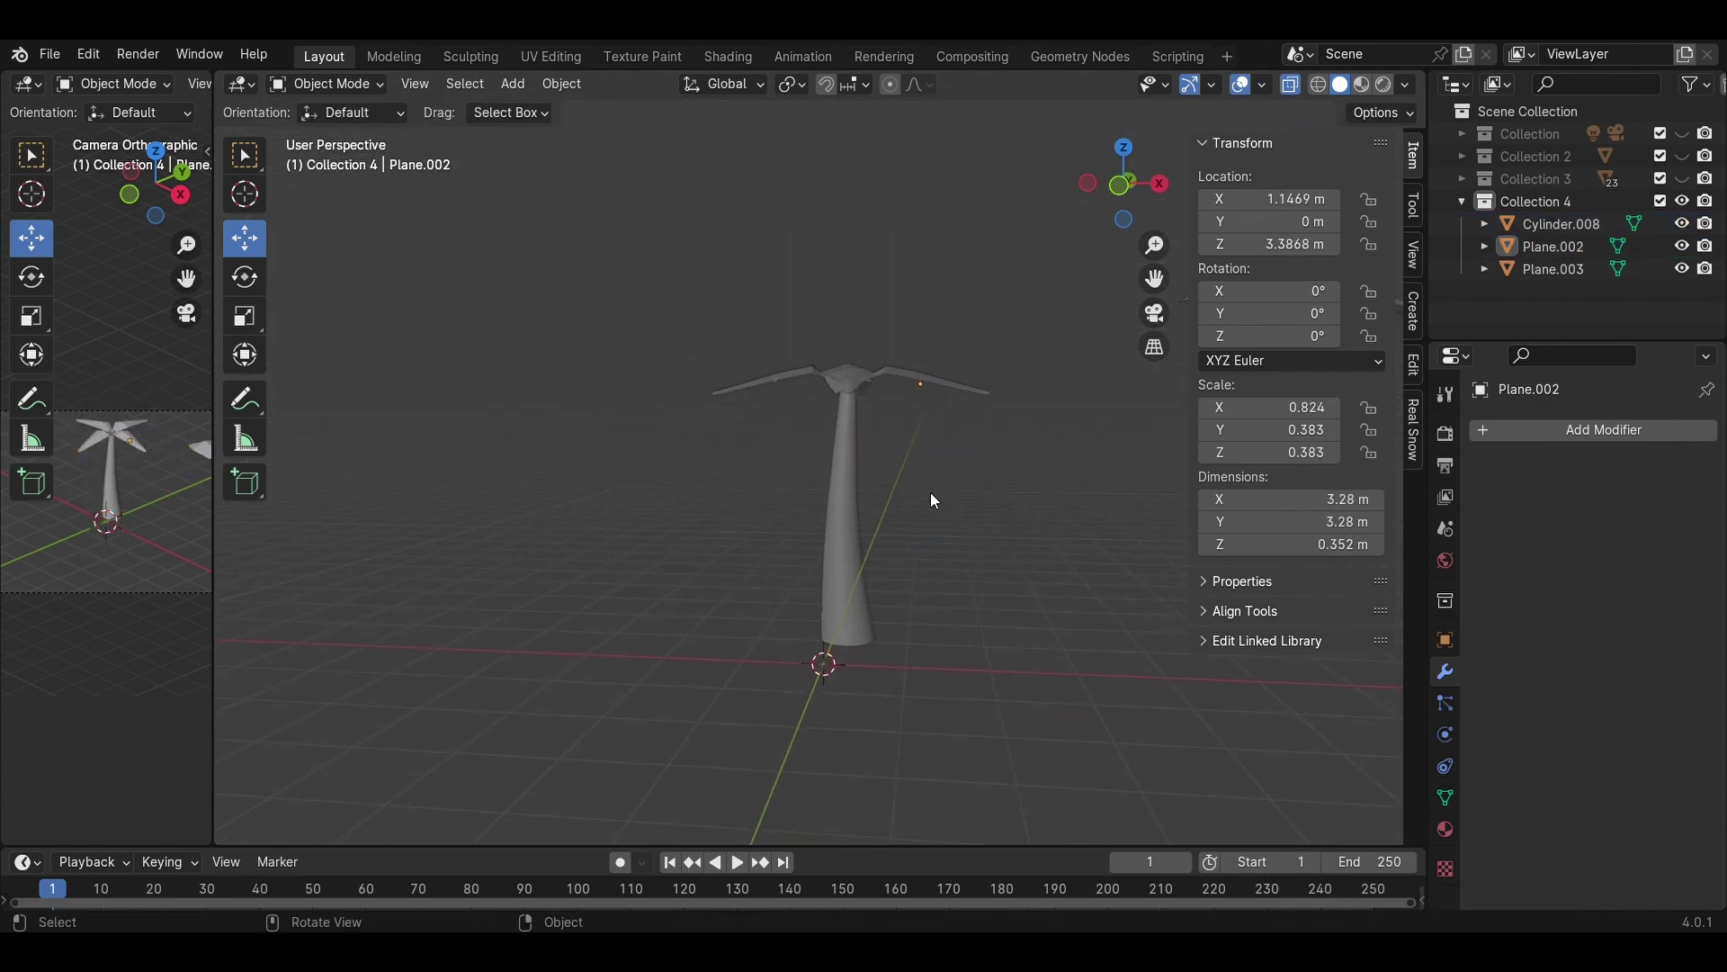
- Turn X-ray off and raise the four-leaf crown on the trunk to about Z 3.44 m
drag(930, 493, 756, 329)
middle_drag(871, 414, 1026, 605)
click(1026, 605)
key(alt+z)
middle_drag(962, 538, 905, 533)
scroll(915, 543, up, 5)
scroll(905, 533, down, 1)
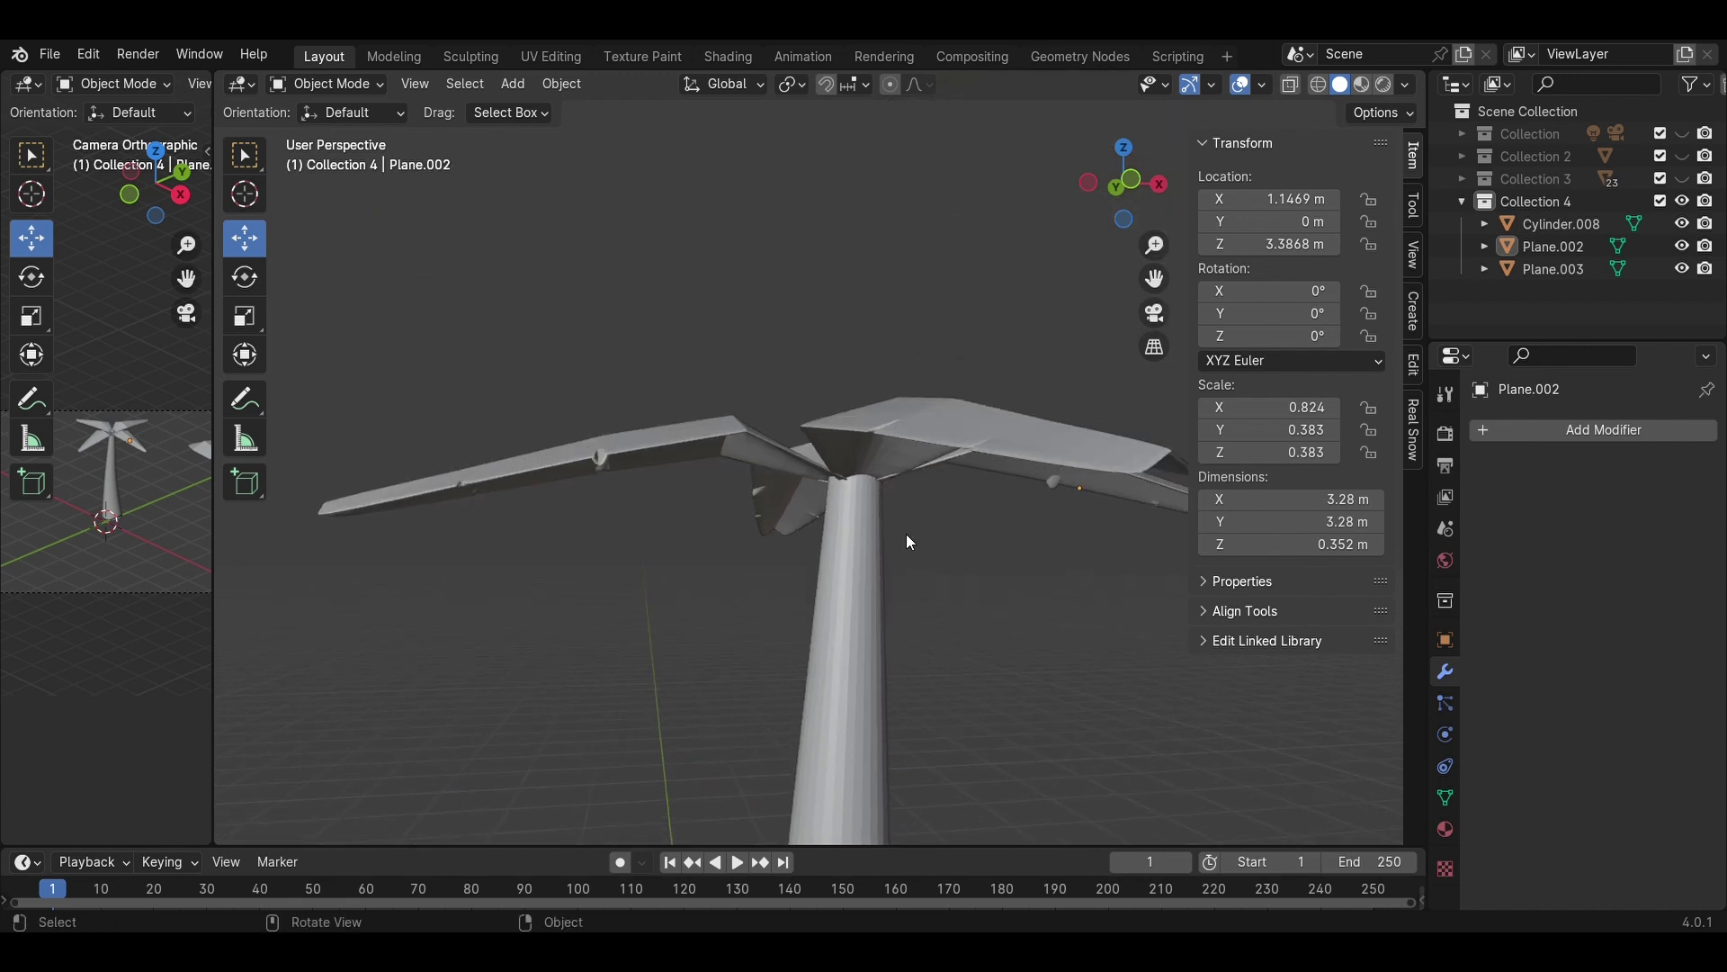
click(869, 452)
drag(1087, 438, 1086, 425)
click(987, 565)
middle_drag(984, 558, 908, 455)
- Duplicate the crown upward to about Z 3.926 m and scale the copy to about 2.43 m across
click(909, 455)
middle_drag(986, 565, 1008, 527)
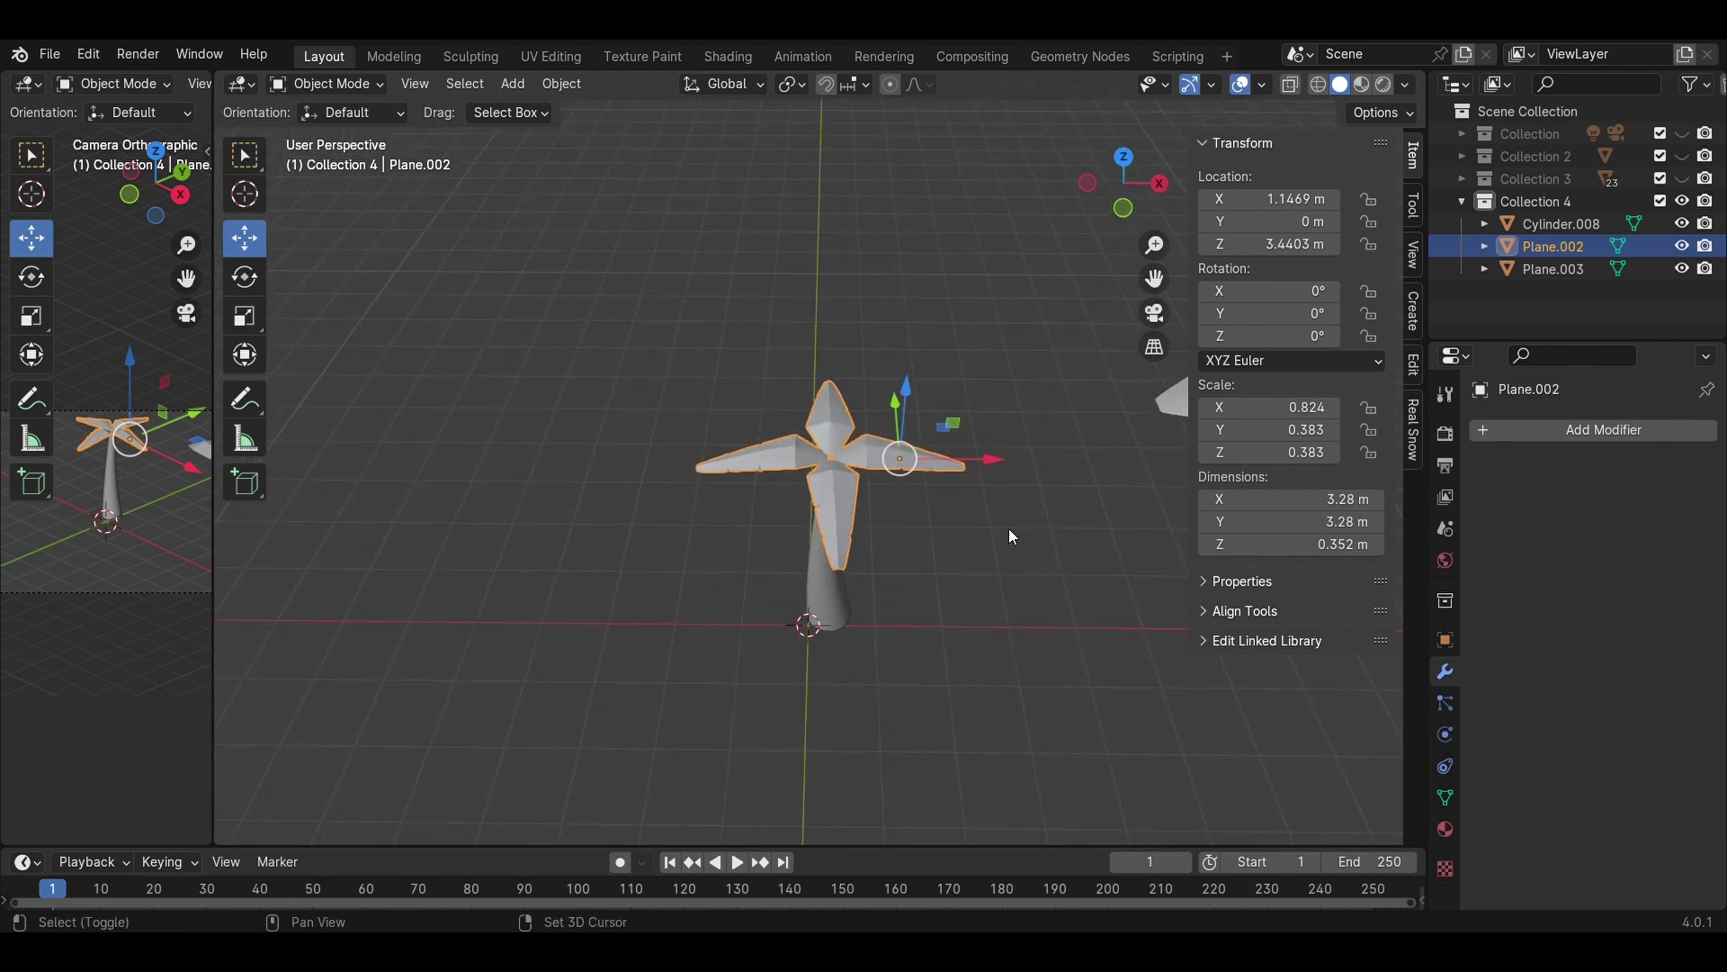
key(shift+d)
key(z)
click(1030, 562)
key(s)
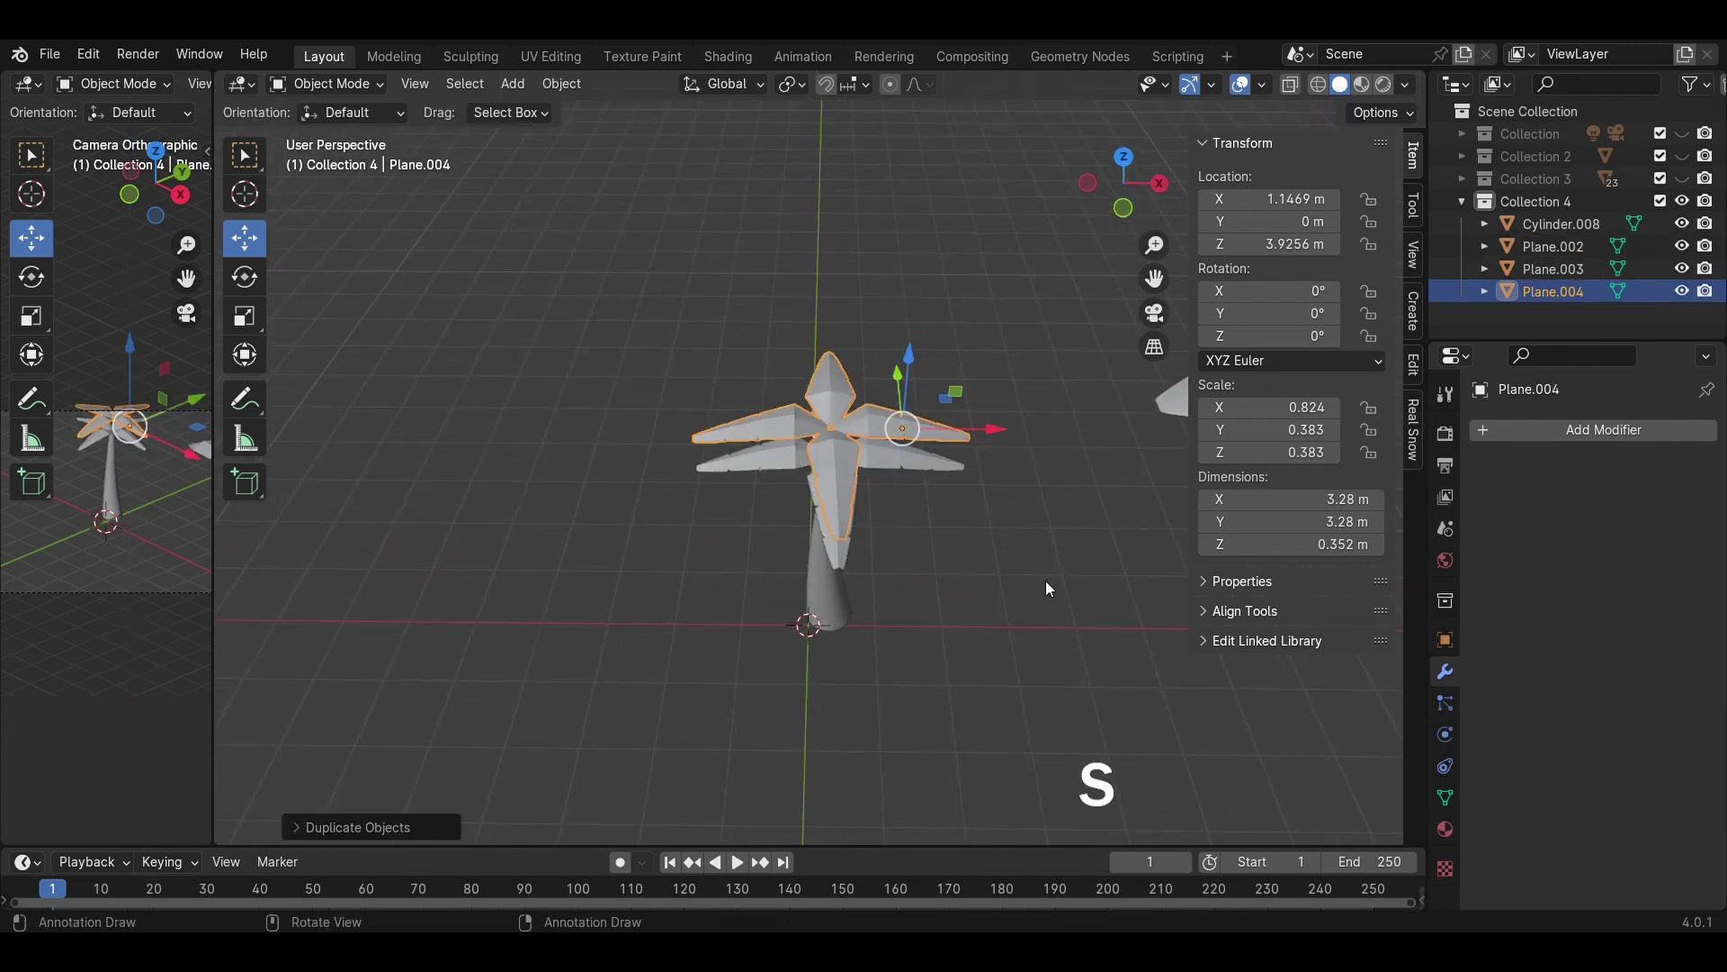
click(1005, 557)
- Move the smaller crown's geometry to its origin and align it over the larger crown at about X 0.344 m
right_click(872, 473)
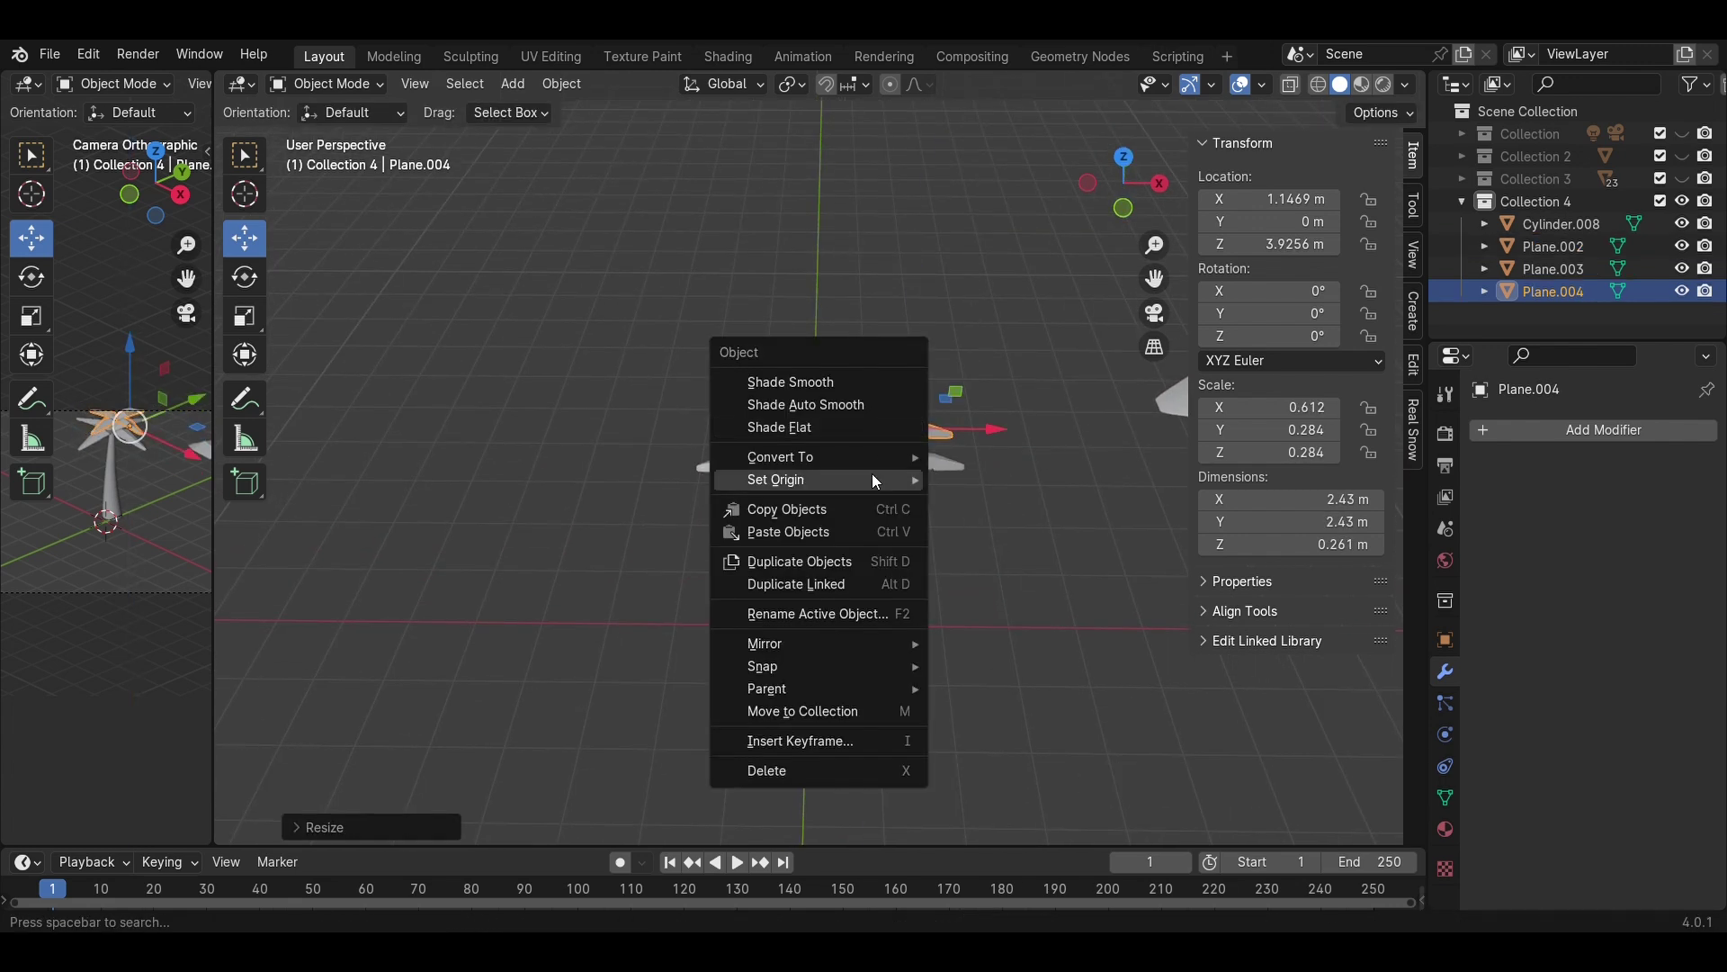
mouse_move(872, 473)
click(1024, 478)
click(1125, 158)
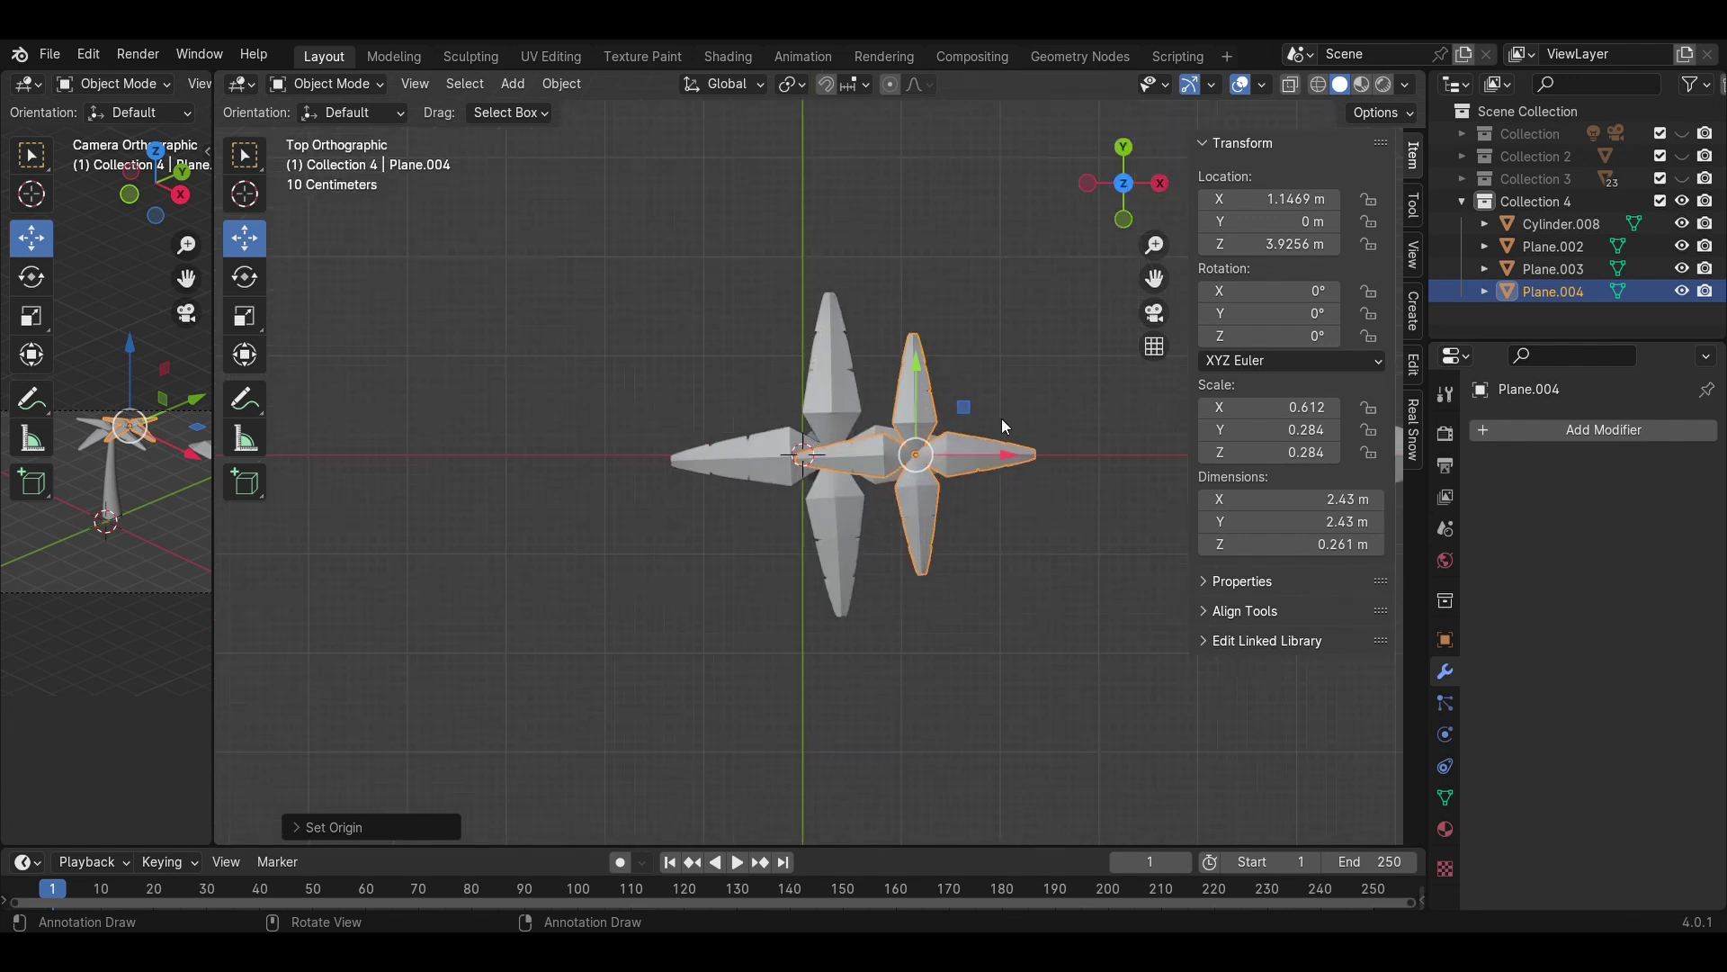
drag(1002, 444, 892, 473)
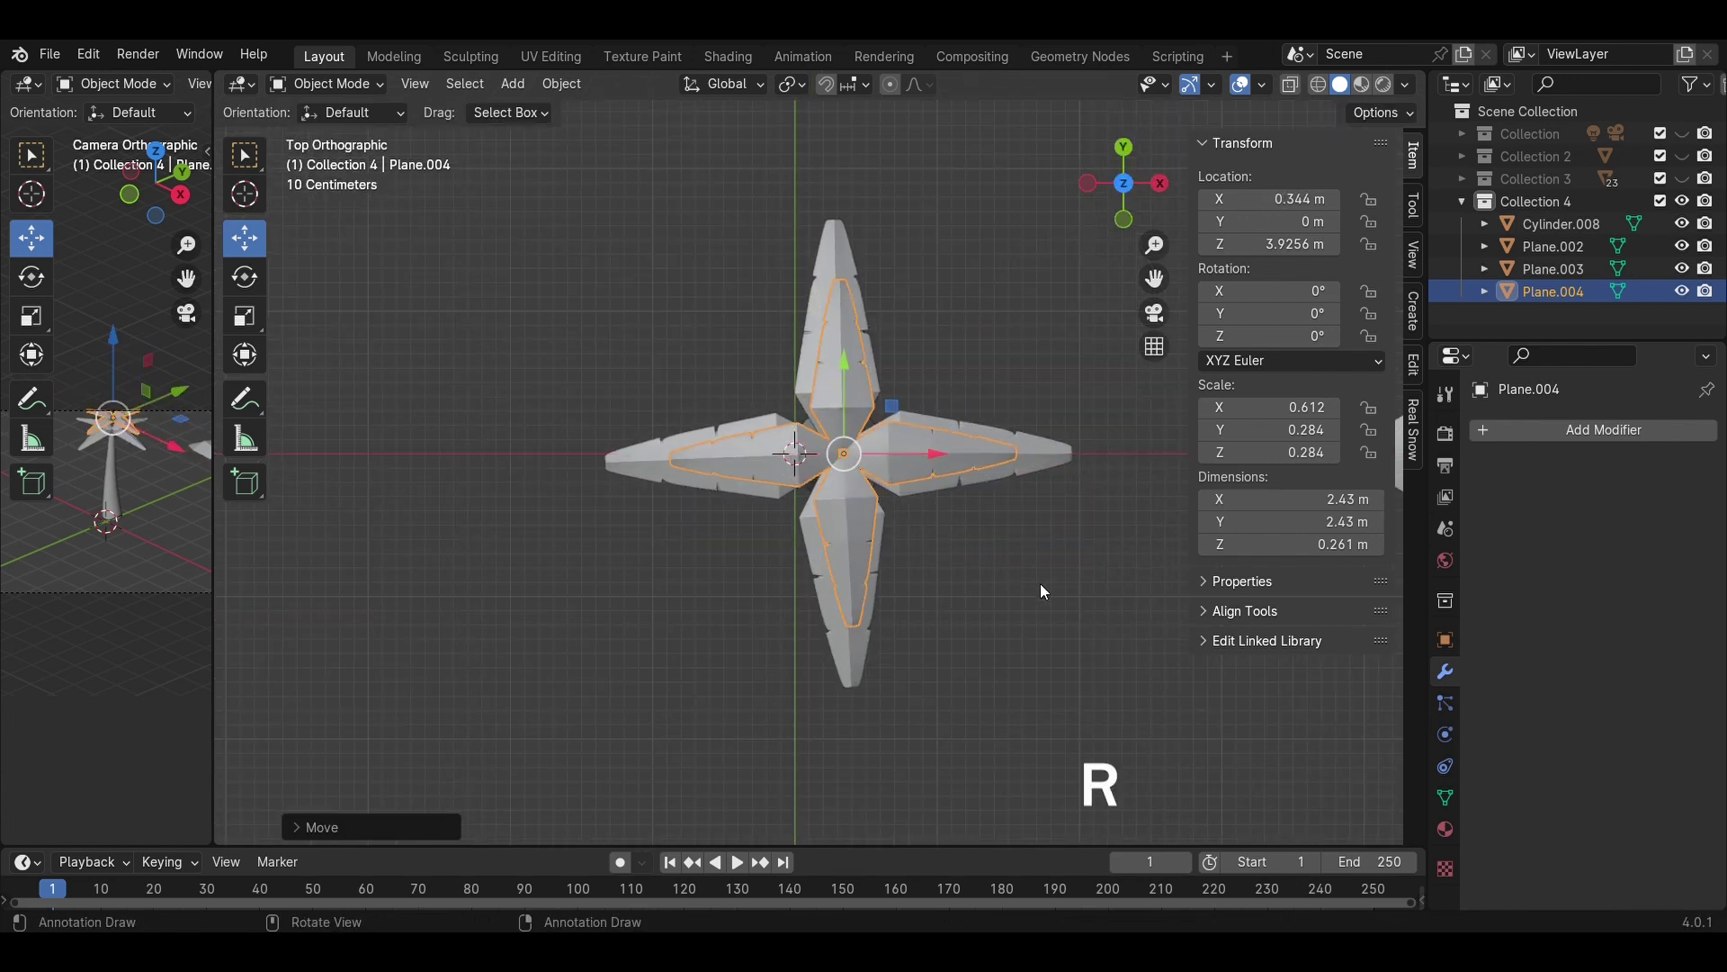
- Rotate the smaller crown about 36.3° around Z in top view so its leaves fill the gaps
key(r)
click(1022, 455)
click(1049, 605)
- Lower the smaller crown onto the larger one, at about Z 3.605 m
middle_drag(1049, 603, 900, 421)
click(862, 391)
drag(840, 354, 848, 419)
click(920, 374)
middle_drag(920, 380, 892, 501)
scroll(887, 548, up, 2)
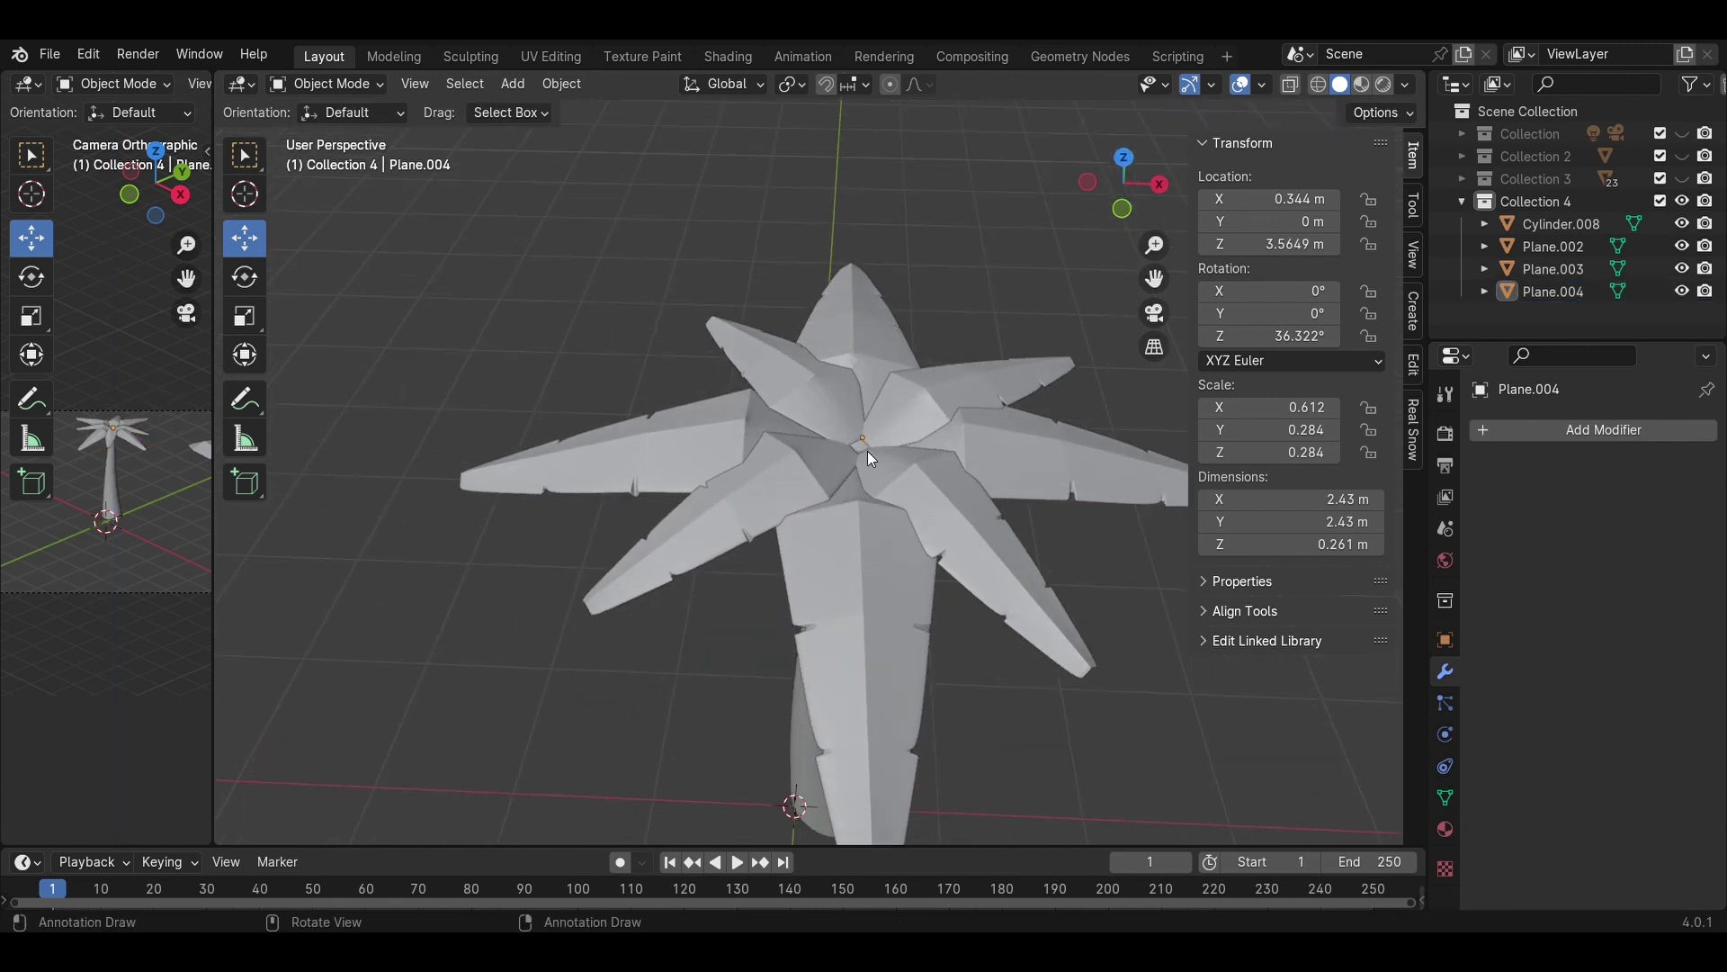
click(868, 452)
drag(858, 408, 867, 393)
click(974, 342)
middle_drag(941, 626, 1025, 548)
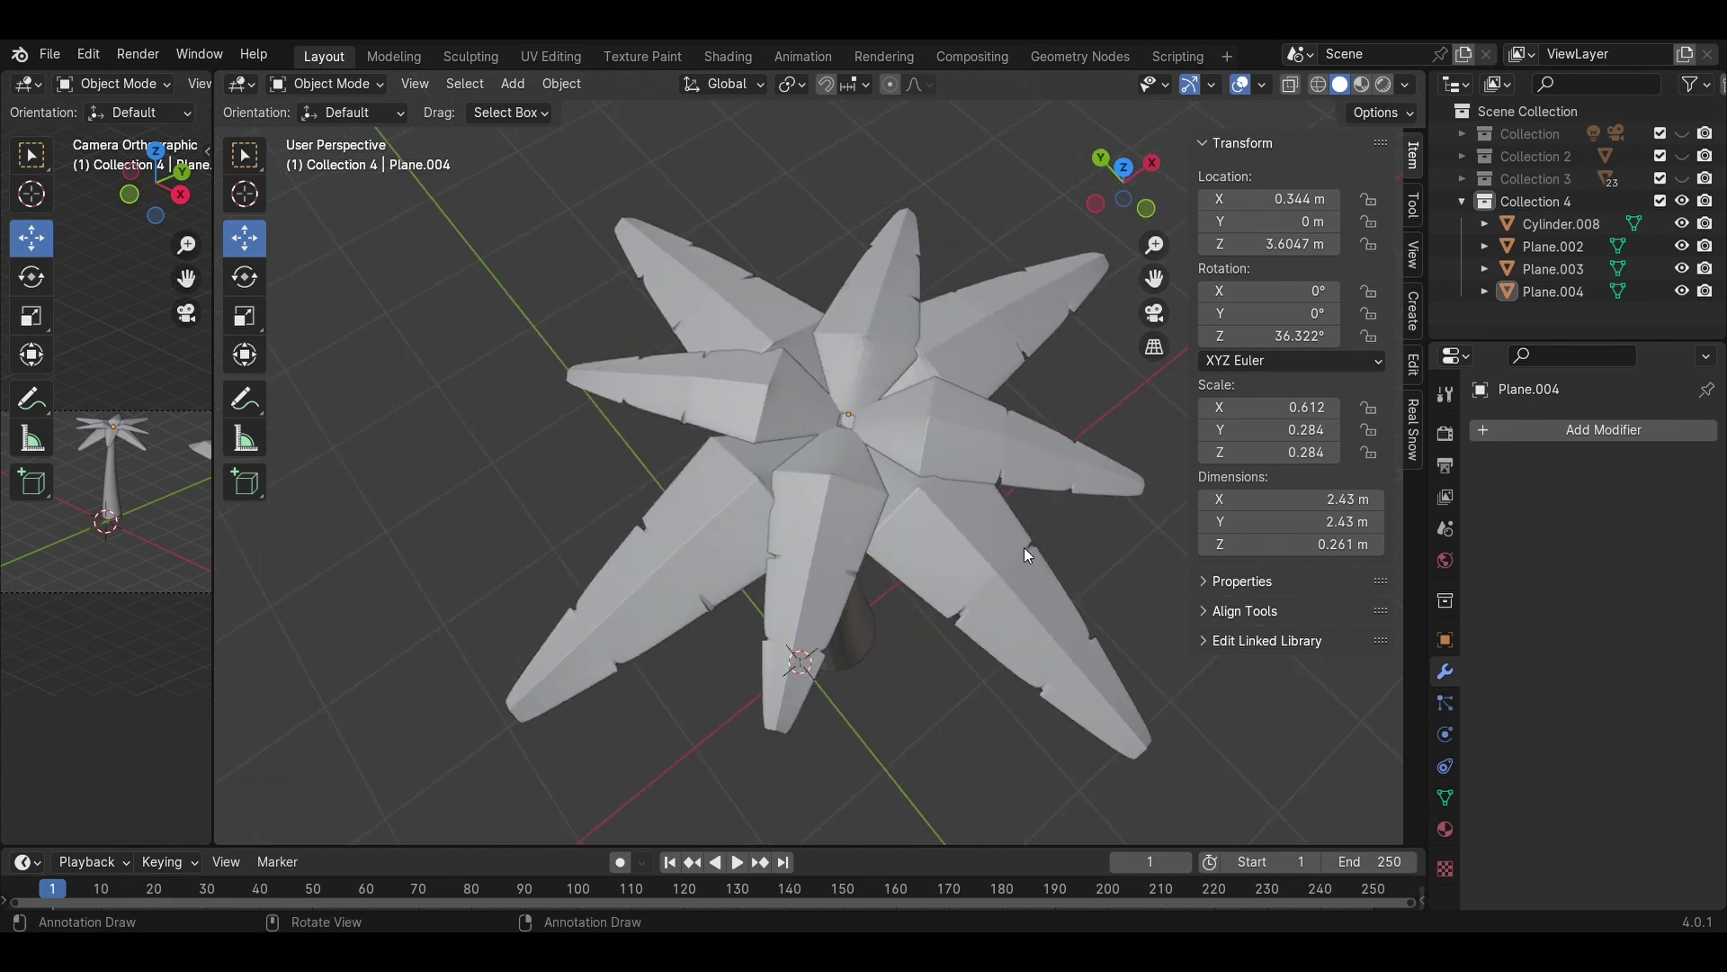
- Apply Shade Smooth to both the larger and the smaller leaf crown
click(1024, 547)
right_click(1024, 547)
click(979, 448)
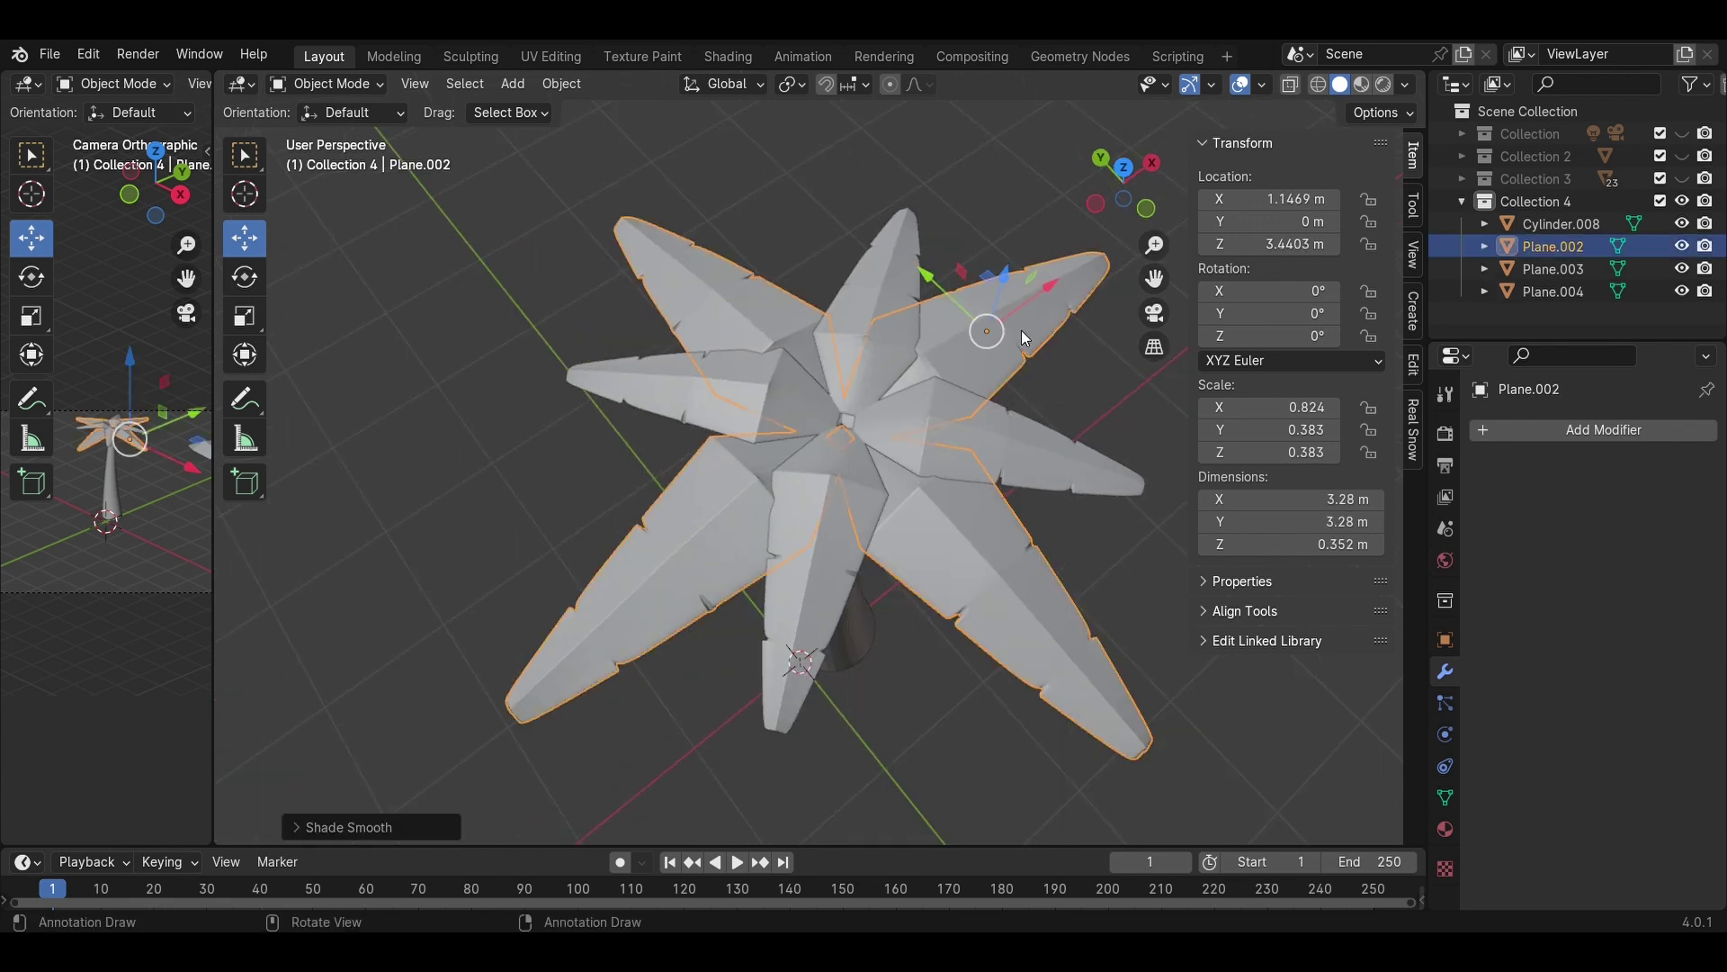
click(979, 444)
right_click(979, 445)
click(981, 447)
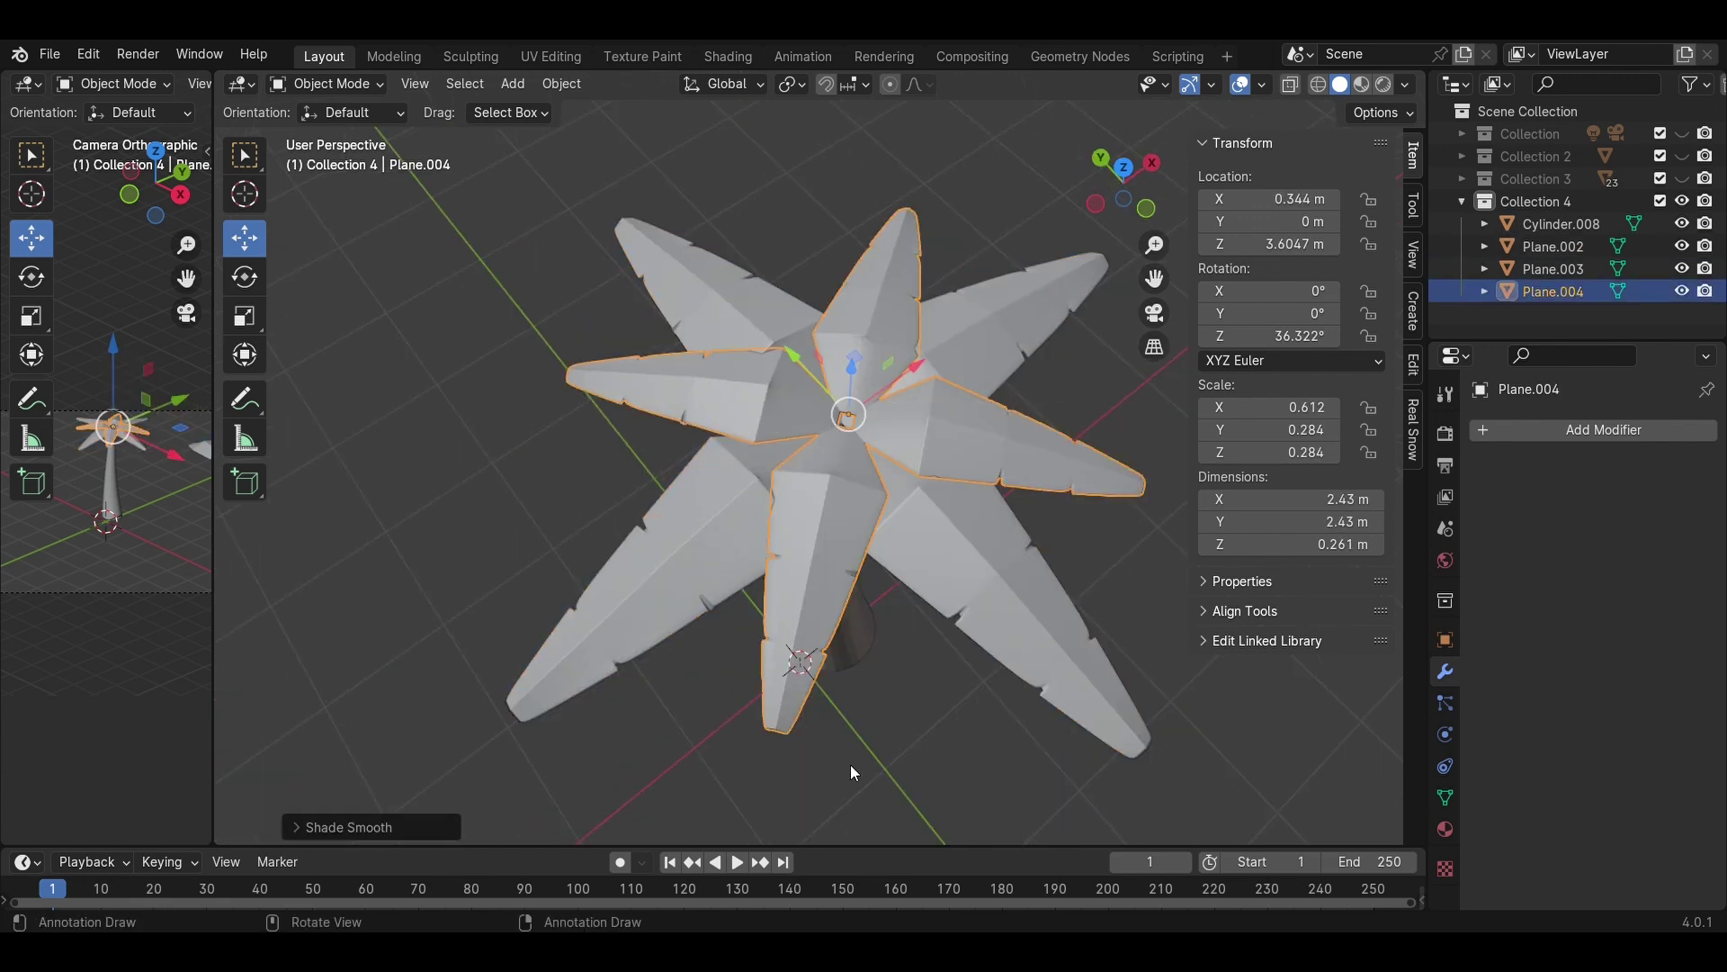
click(942, 716)
- Duplicate the spare leaf onto the crown at about X 1.154 m, Z 3.481 m and scale it to about 1.75 m long
middle_drag(941, 716, 989, 371)
click(990, 370)
key(shift+d)
click(835, 490)
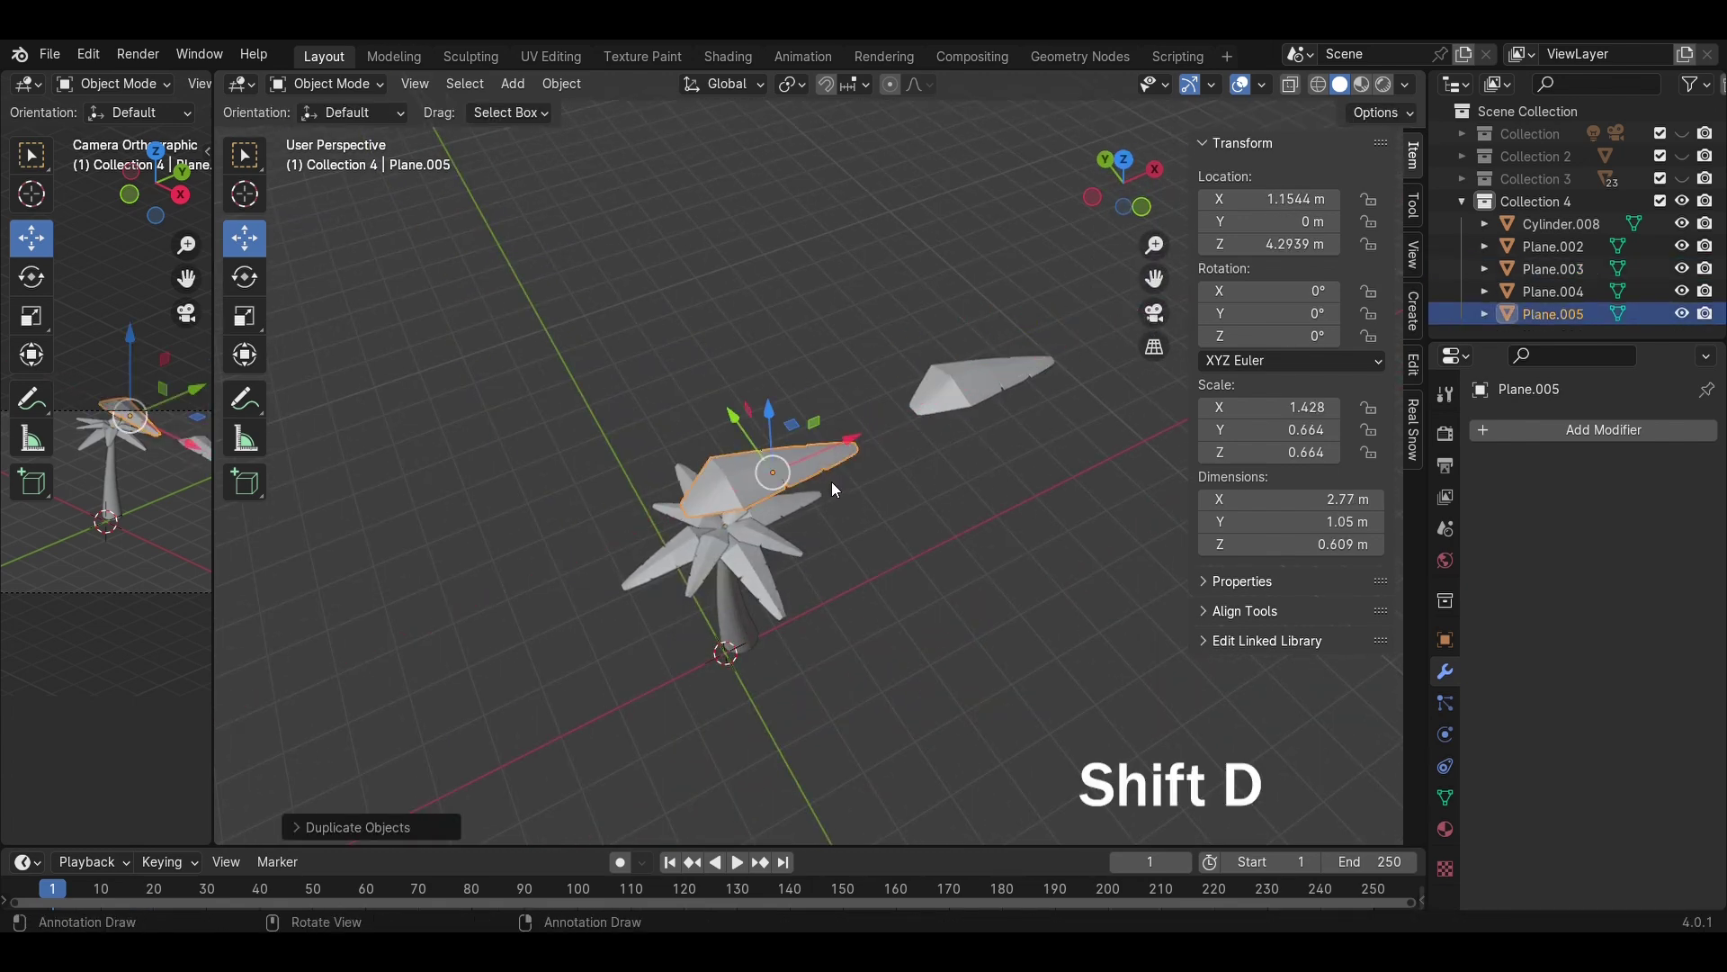
key(KP_1)
drag(771, 362, 772, 425)
key(s)
click(871, 525)
- Shrink the duplicated leaf to about 1.28 m long, tilt it upward about 15.8° around Y and shift it toward the crown centre
scroll(884, 526, up, 4)
middle_drag(889, 528, 891, 581)
key(g)
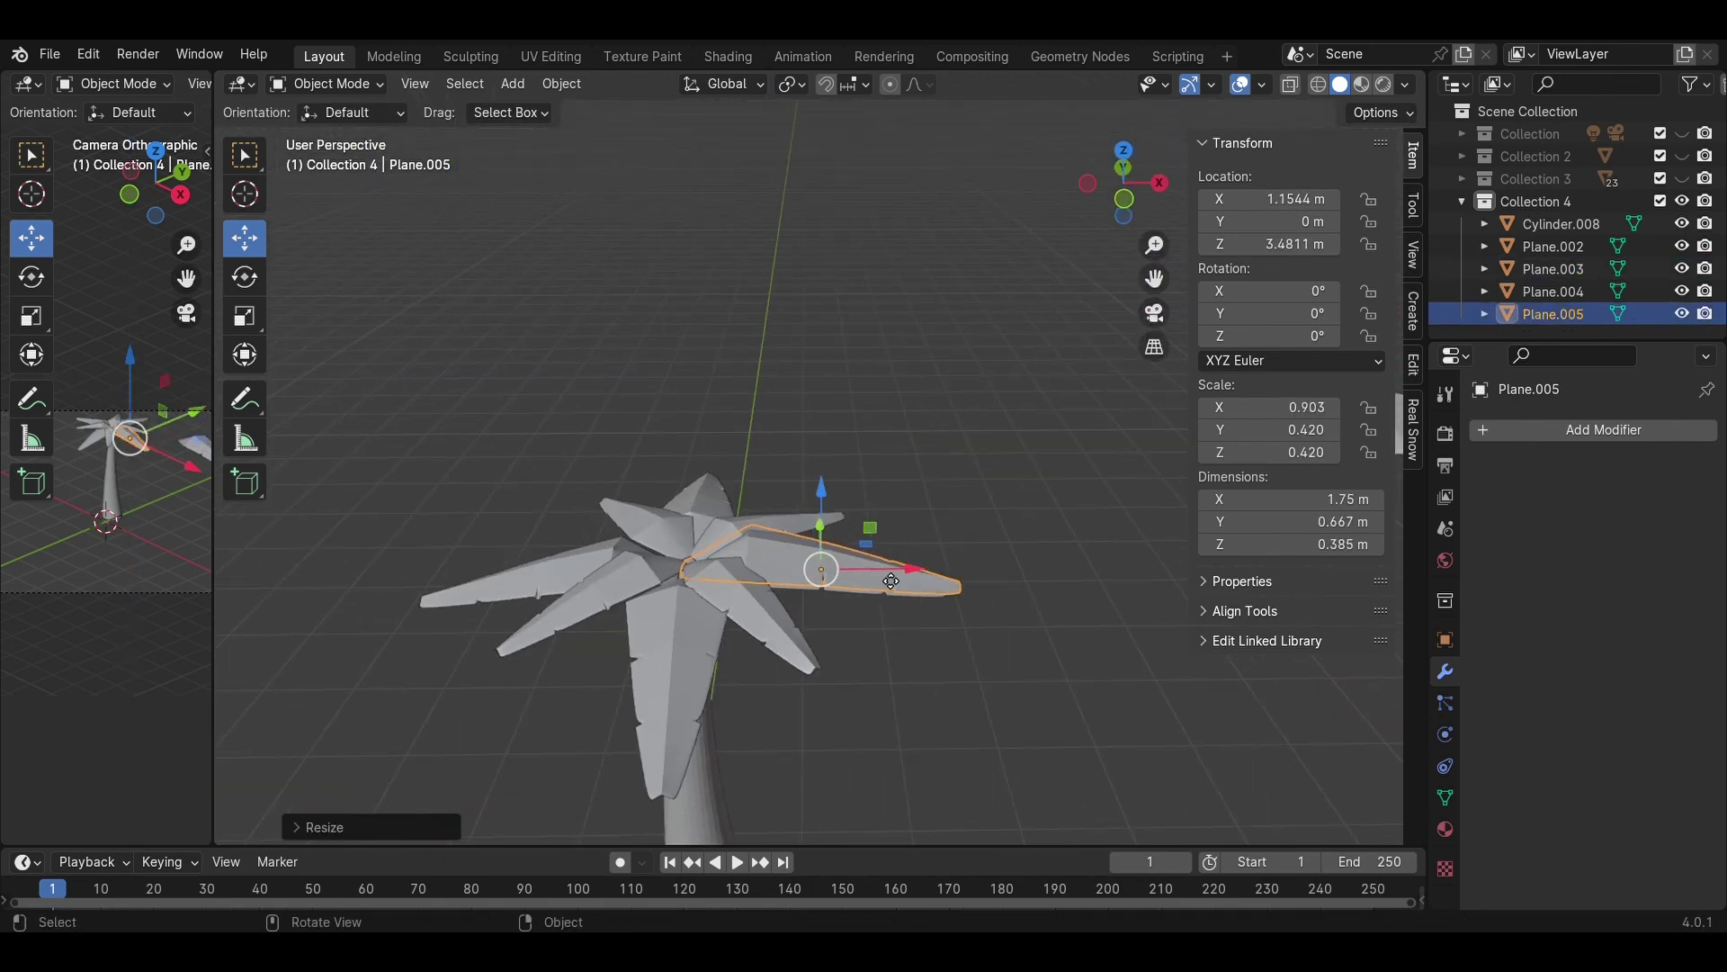
click(1124, 200)
drag(896, 548, 908, 480)
key(r)
click(1073, 543)
click(1124, 147)
middle_drag(908, 481, 898, 319)
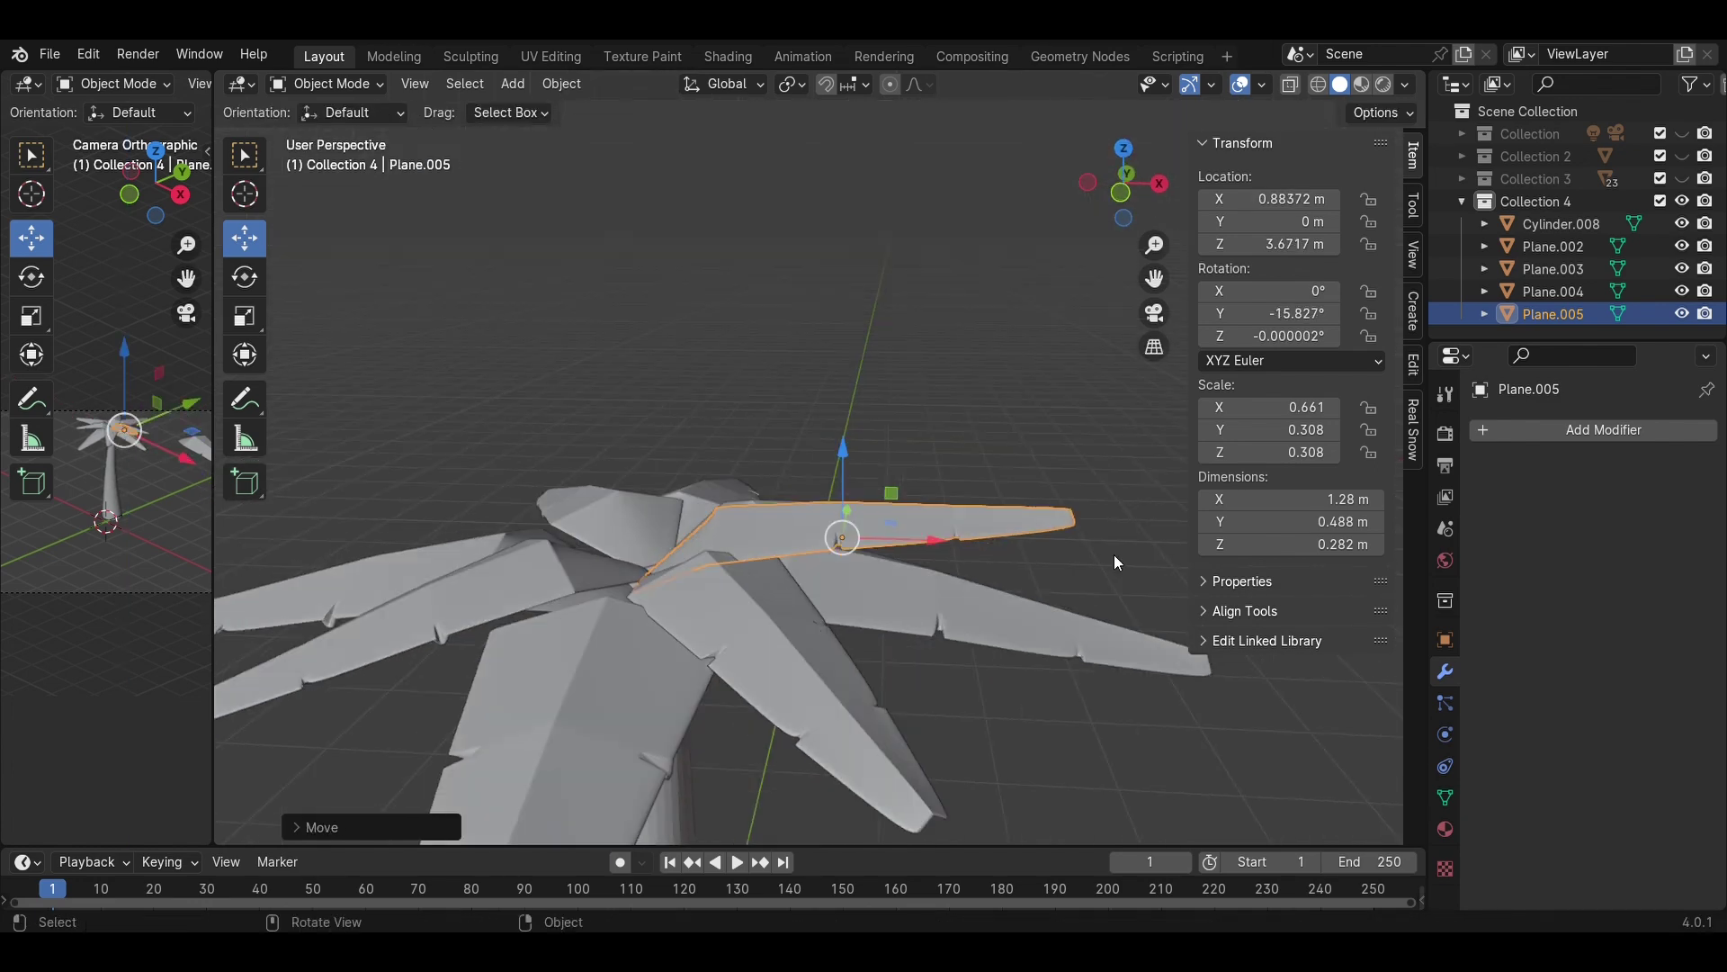
- Refine the top leaf's tilt to about -19.7° around Y and its position to about X 0.834 m, Z 3.73 m
key(r)
click(1117, 621)
drag(931, 540, 913, 538)
drag(825, 450, 825, 437)
key(r)
click(1008, 531)
click(1009, 532)
middle_drag(763, 345, 952, 397)
click(788, 476)
key(g)
key(z)
drag(829, 459, 829, 454)
key(KP_1)
click(936, 518)
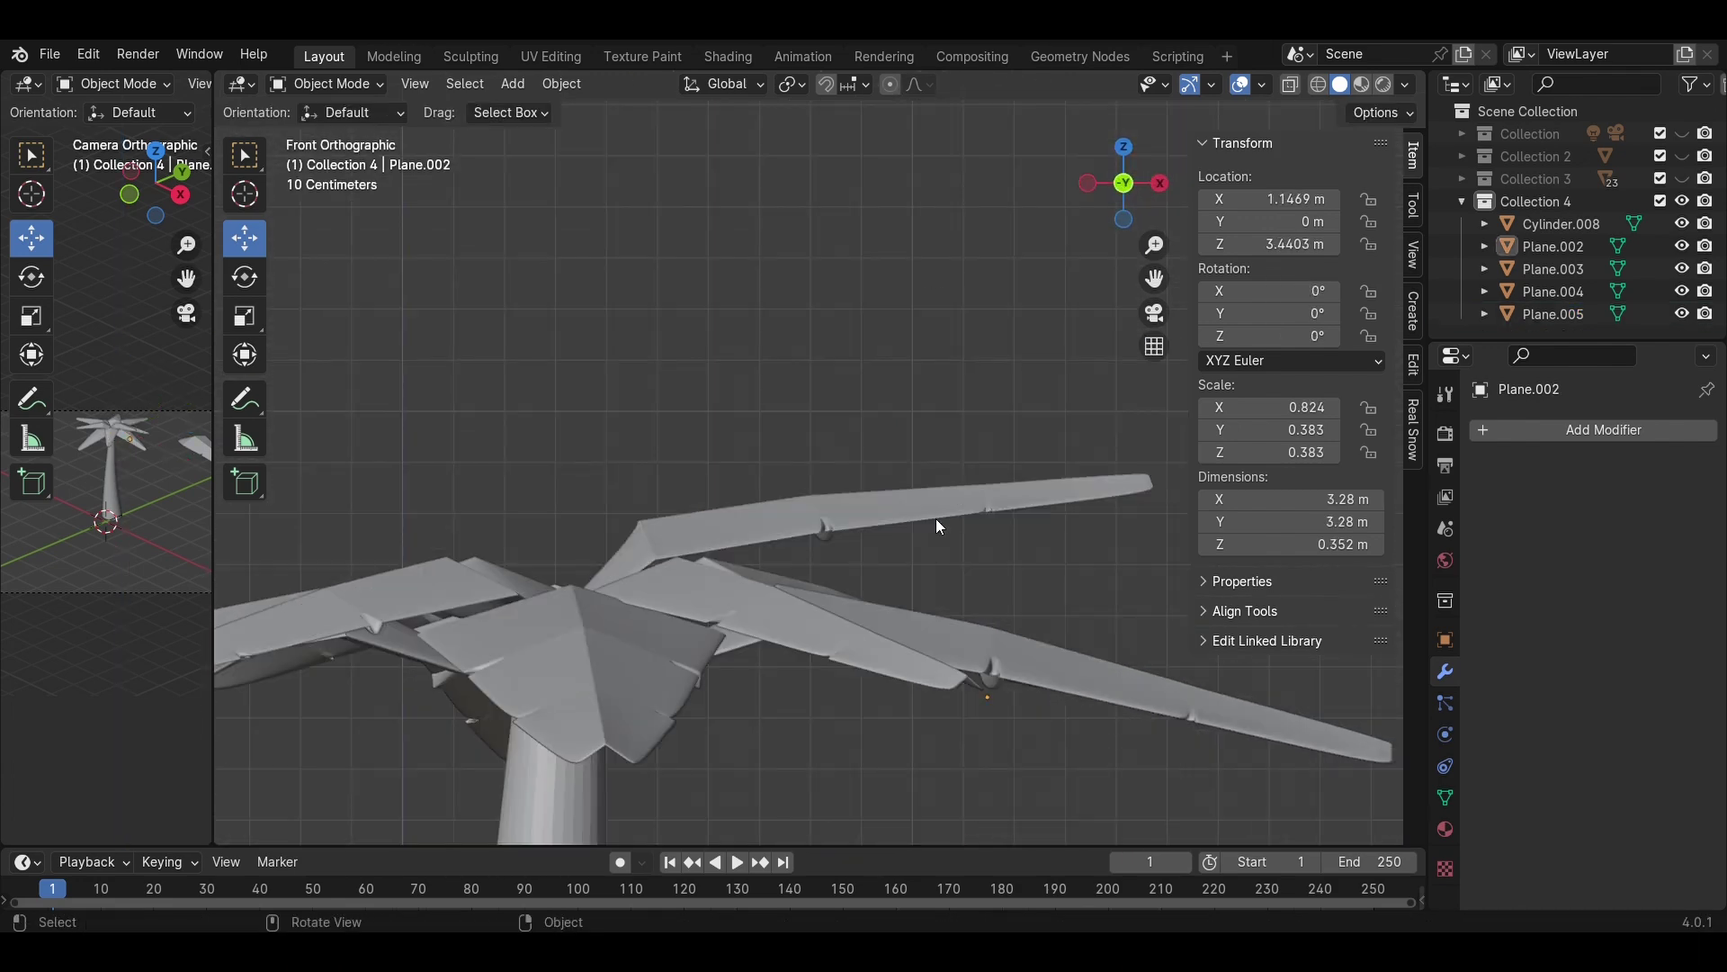
- Enter Edit Mode on the tilted top leaf and select its whole mesh with X-ray on
click(936, 497)
key(Tab)
scroll(936, 493, down, 1)
middle_drag(1228, 581, 1210, 691)
drag(1210, 692, 456, 309)
key(alt+z)
drag(1261, 685, 365, 307)
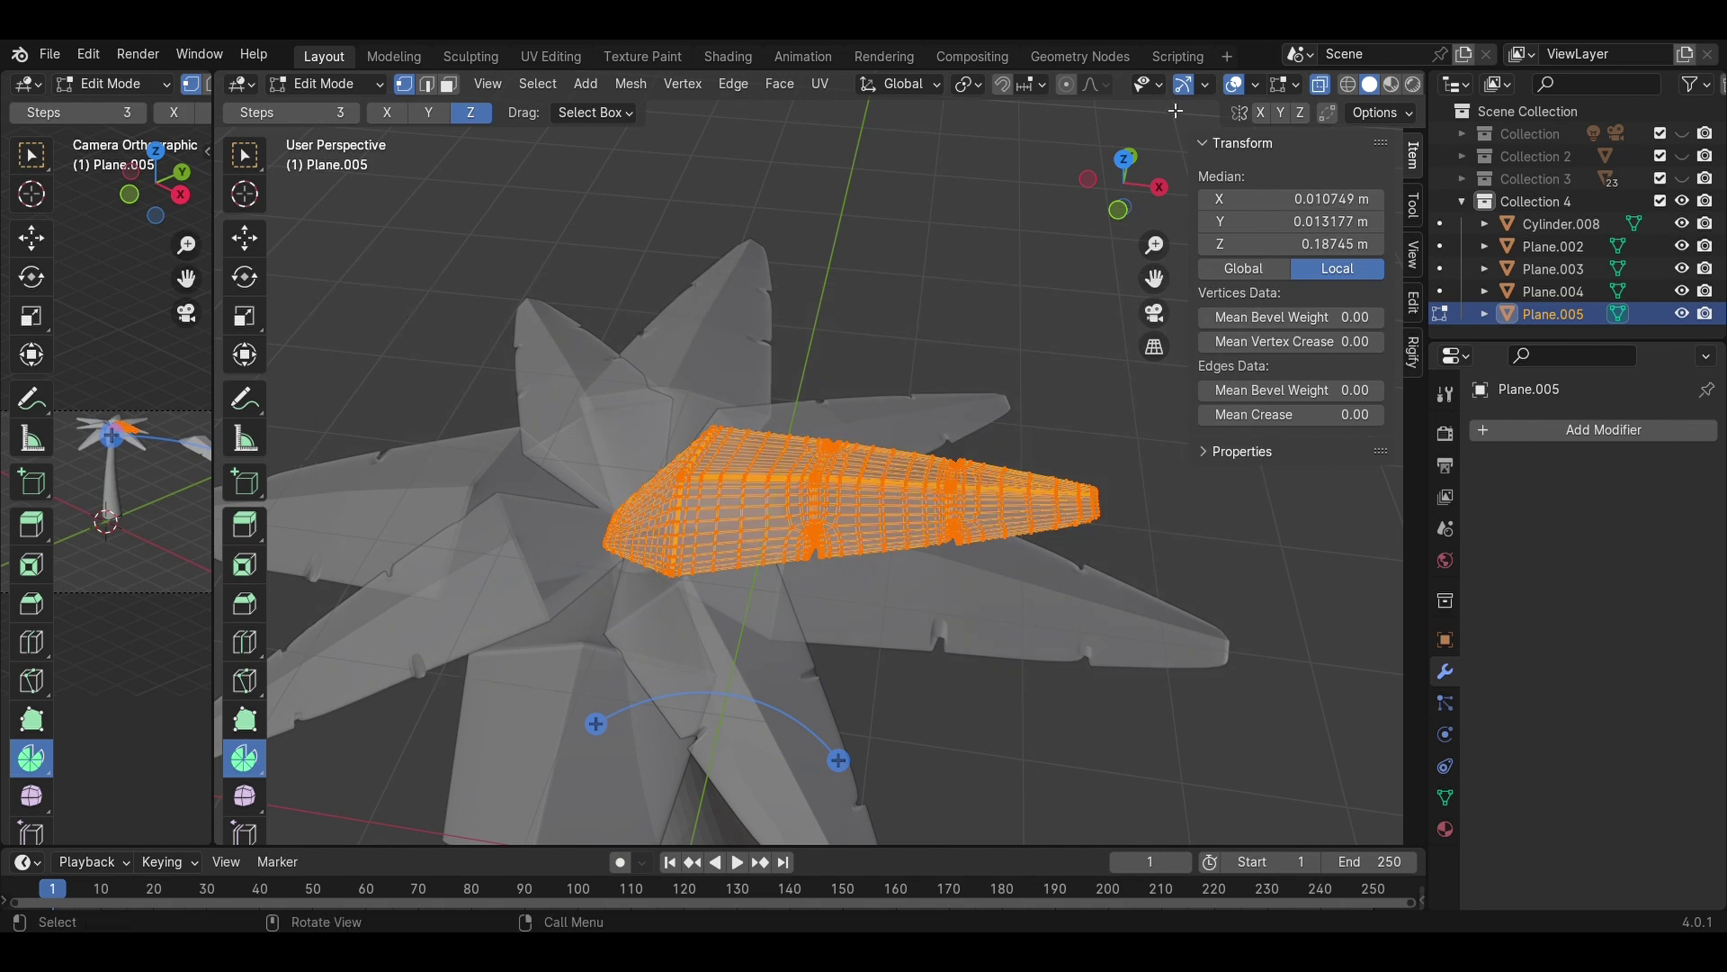
- Spin the selected leaf around Z in top view to make a set of three leaves
click(1125, 164)
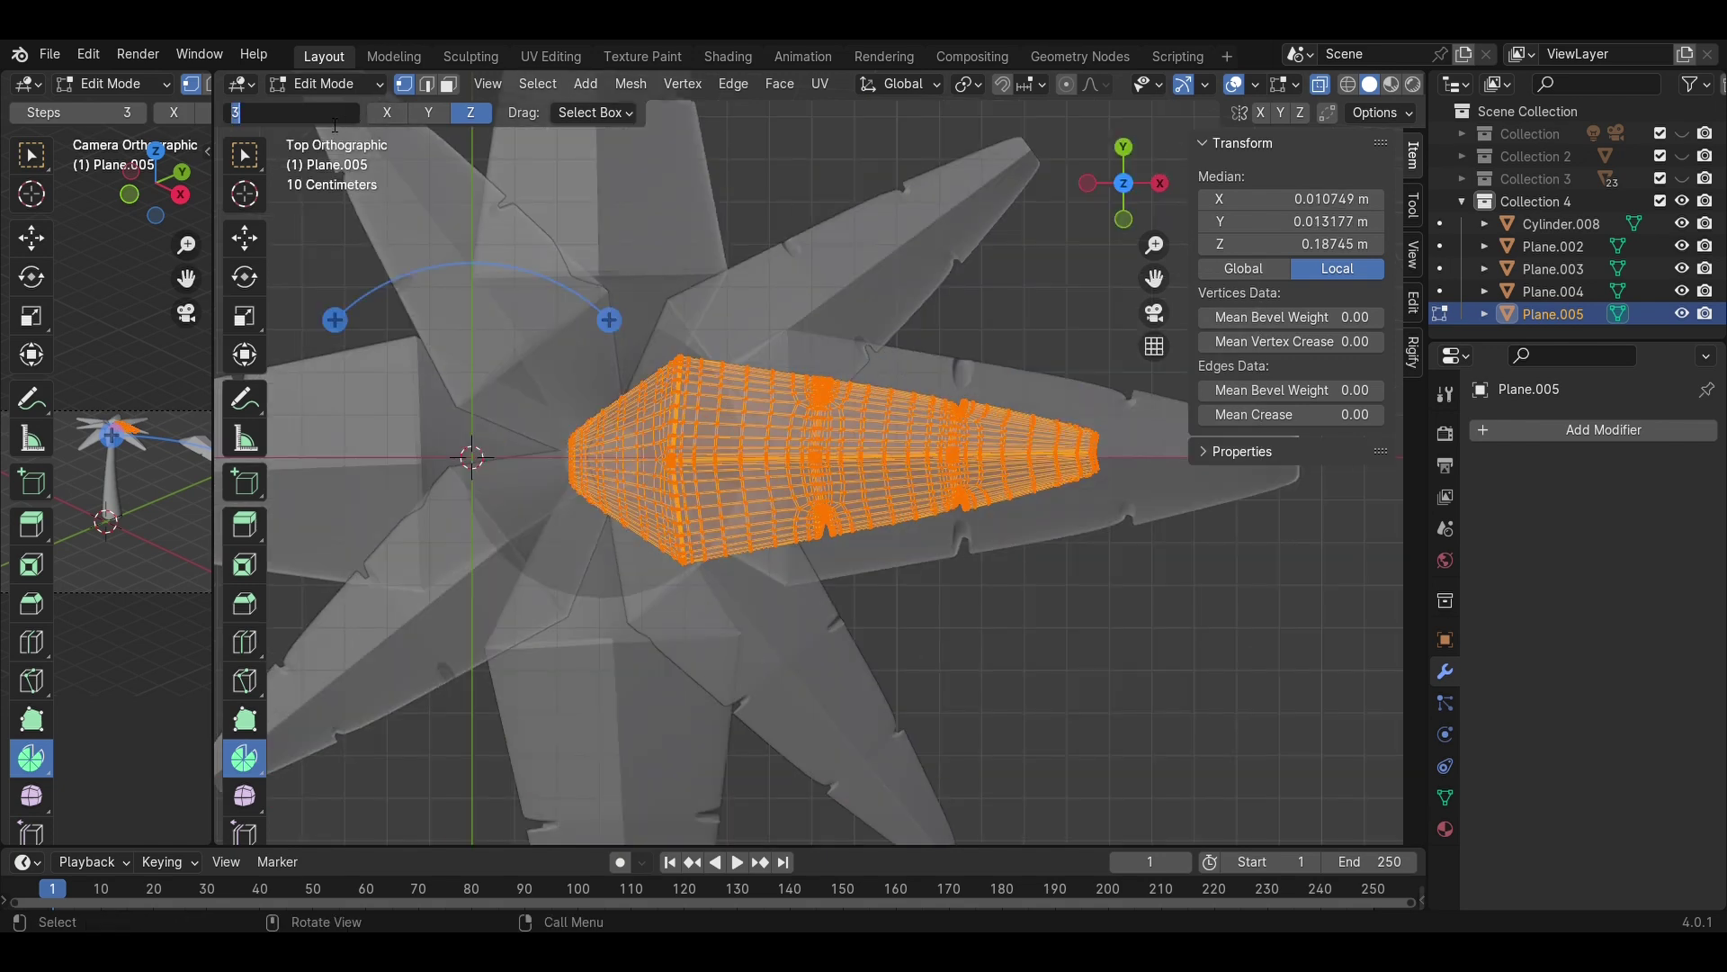
drag(610, 321, 469, 524)
click(247, 156)
key(s)
click(1135, 673)
scroll(1143, 681, down, 3)
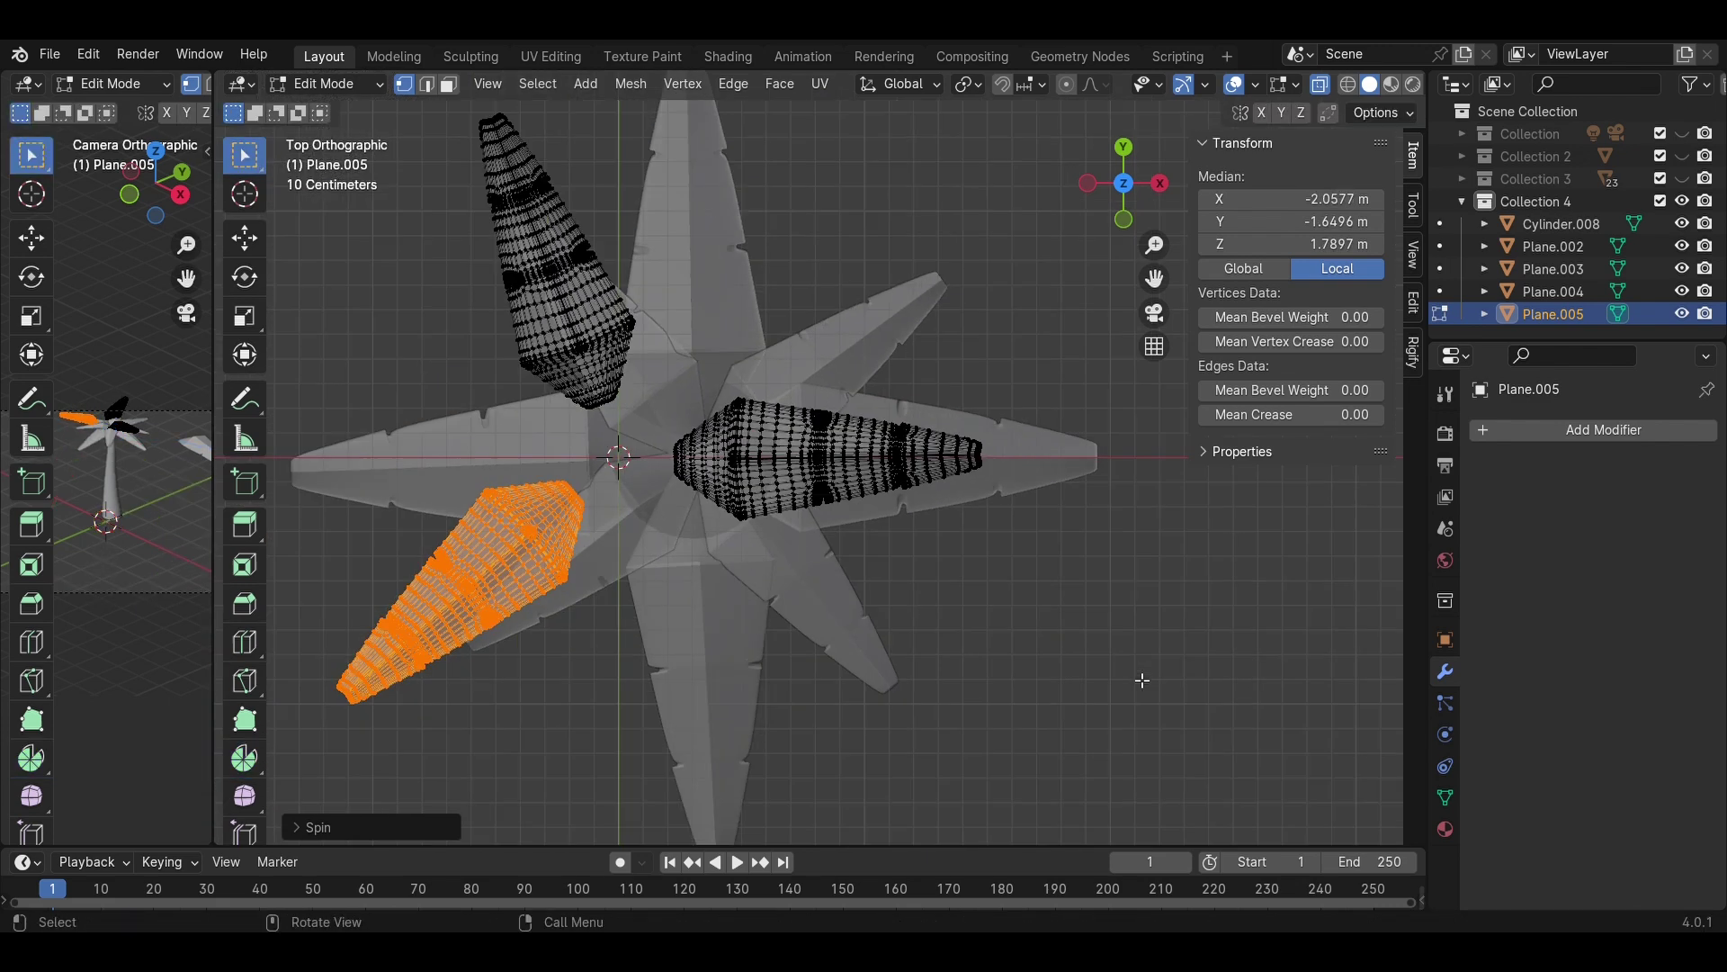
- Move the last spun leaf in to the crown centre and rotate it to fit between the leaves below
click(243, 239)
drag(554, 590, 634, 590)
drag(541, 495, 544, 438)
key(r)
click(897, 688)
drag(623, 520, 624, 520)
drag(546, 443, 546, 460)
key(r)
click(904, 682)
mouse_move(634, 538)
mouse_down()
mouse_move(616, 537)
mouse_move(634, 537)
mouse_up()
click(425, 229)
- Select the other spun leaf, move its base to the crown centre and rotate it to point nearly along Y
middle_drag(426, 228, 496, 293)
click(1125, 180)
scroll(837, 293, down, 3)
drag(716, 423, 552, 238)
drag(551, 238, 721, 436)
drag(756, 347, 813, 347)
drag(720, 256, 721, 279)
scroll(848, 377, up, 4)
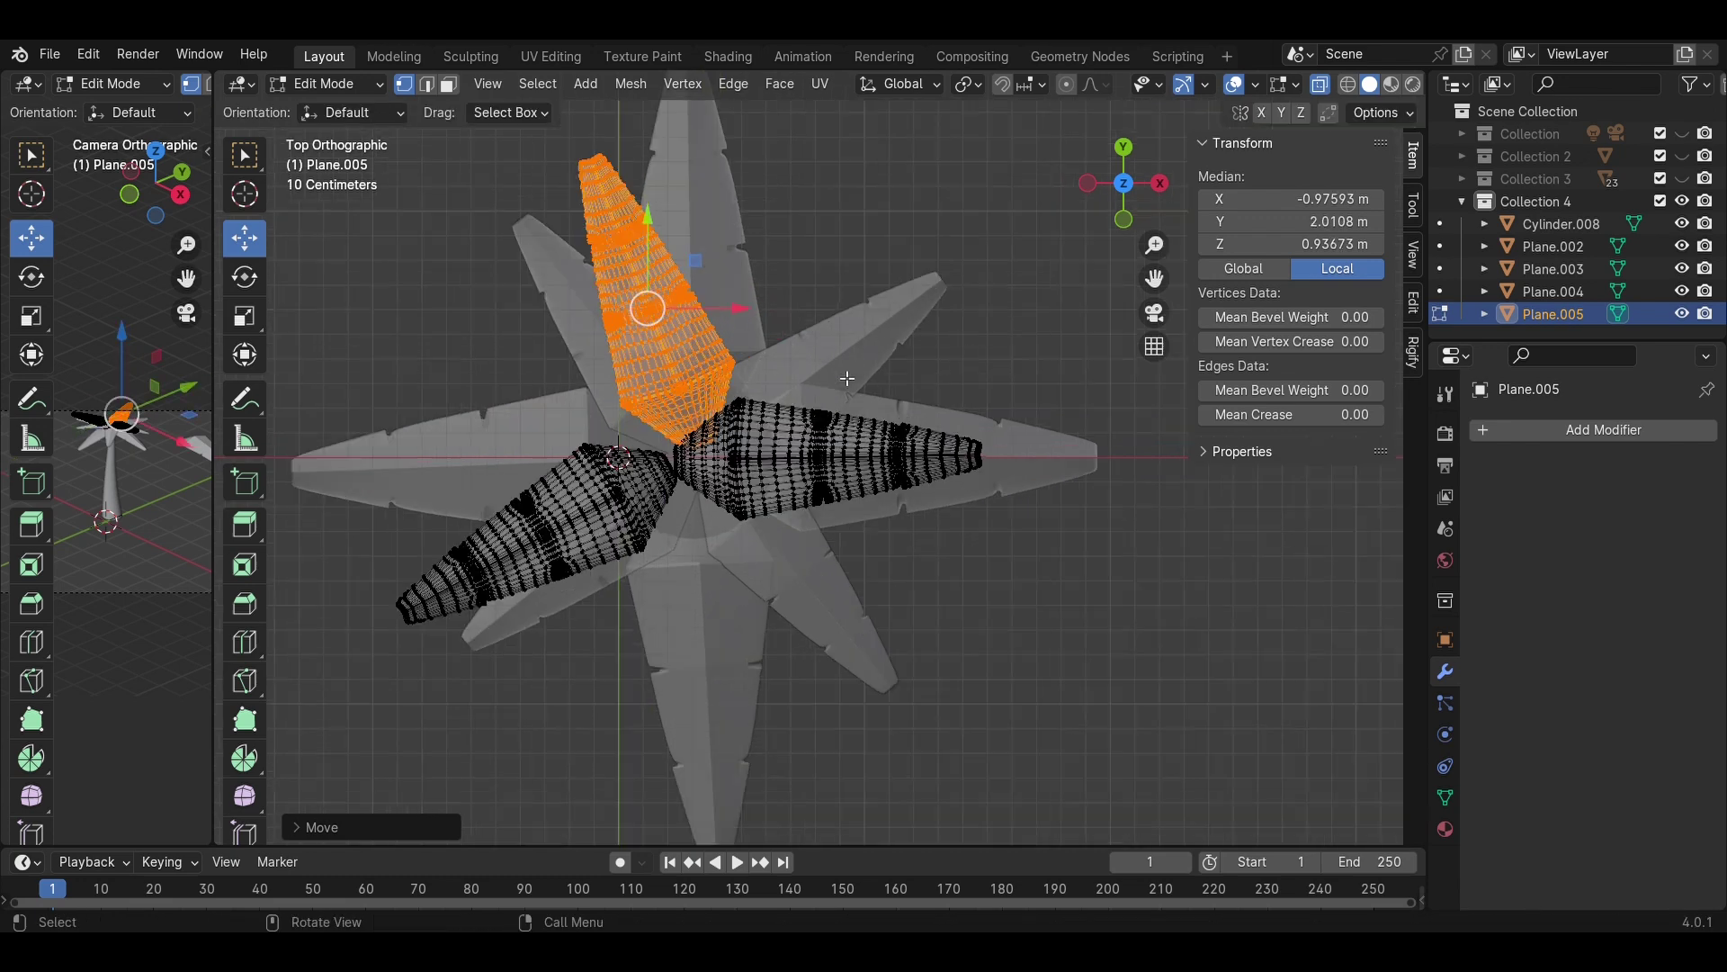
shift+middle_drag(1014, 522, 1097, 632)
key(r)
click(829, 518)
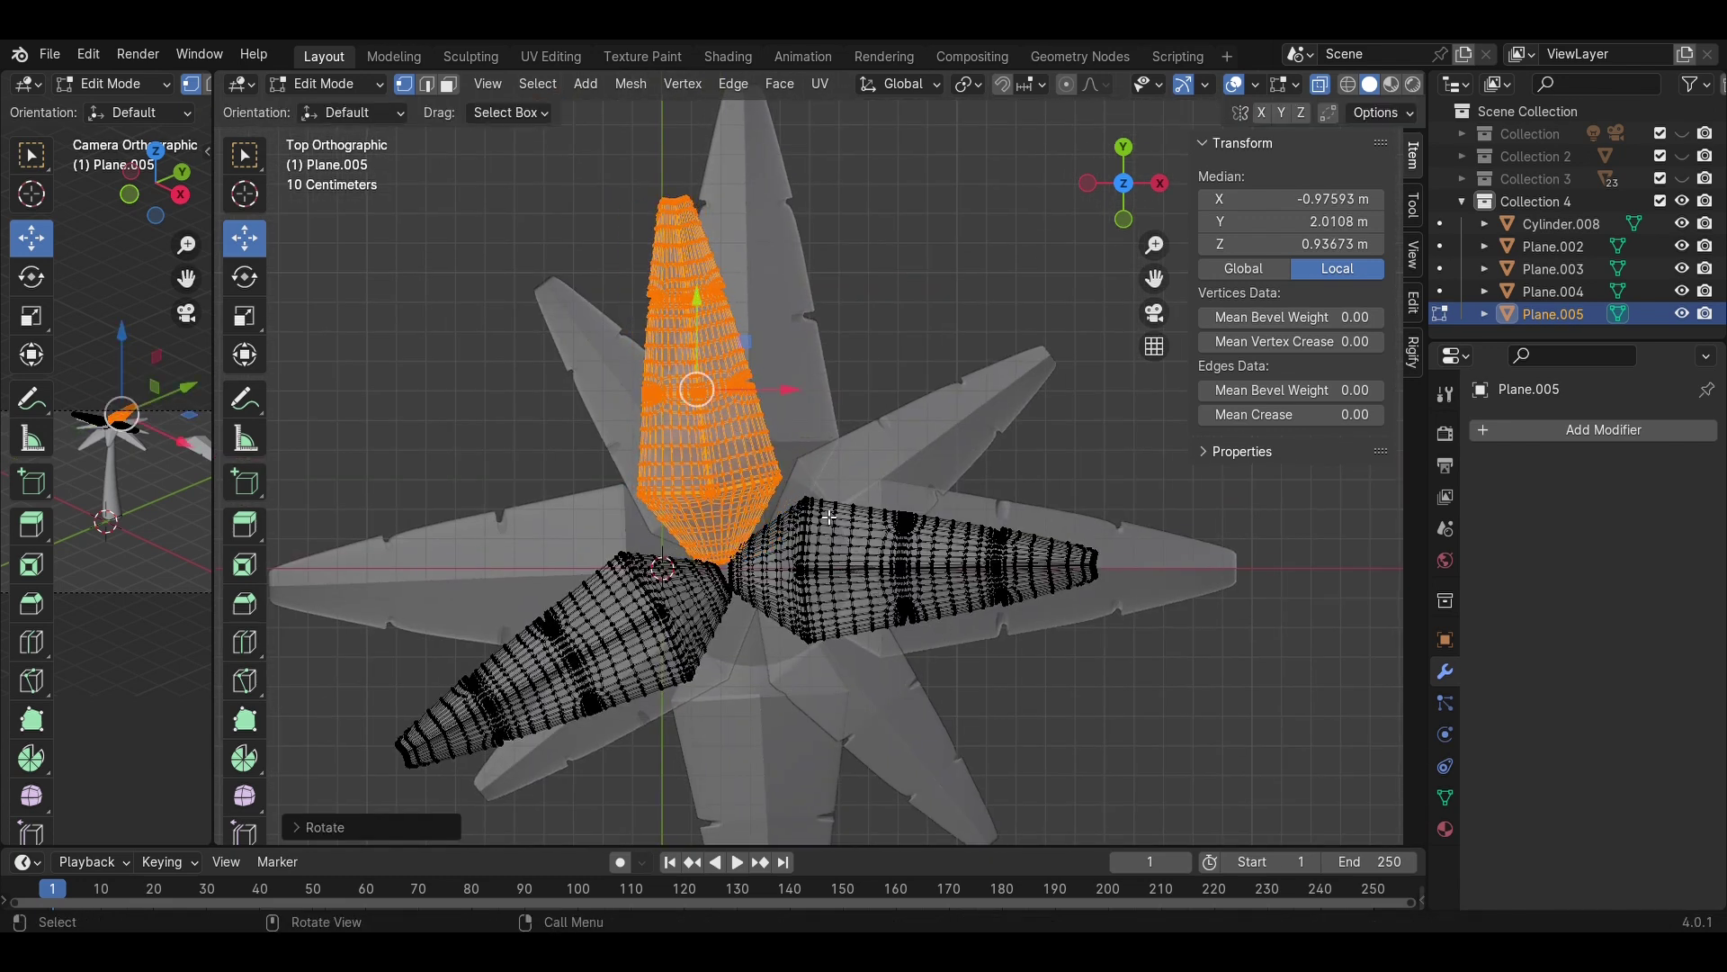
drag(701, 346, 696, 339)
click(979, 281)
- Return to Object Mode and widen the camera viewport to view the palm up close
scroll(953, 542, down, 2)
middle_drag(954, 544, 950, 330)
key(Tab)
click(1048, 418)
scroll(717, 513, down, 4)
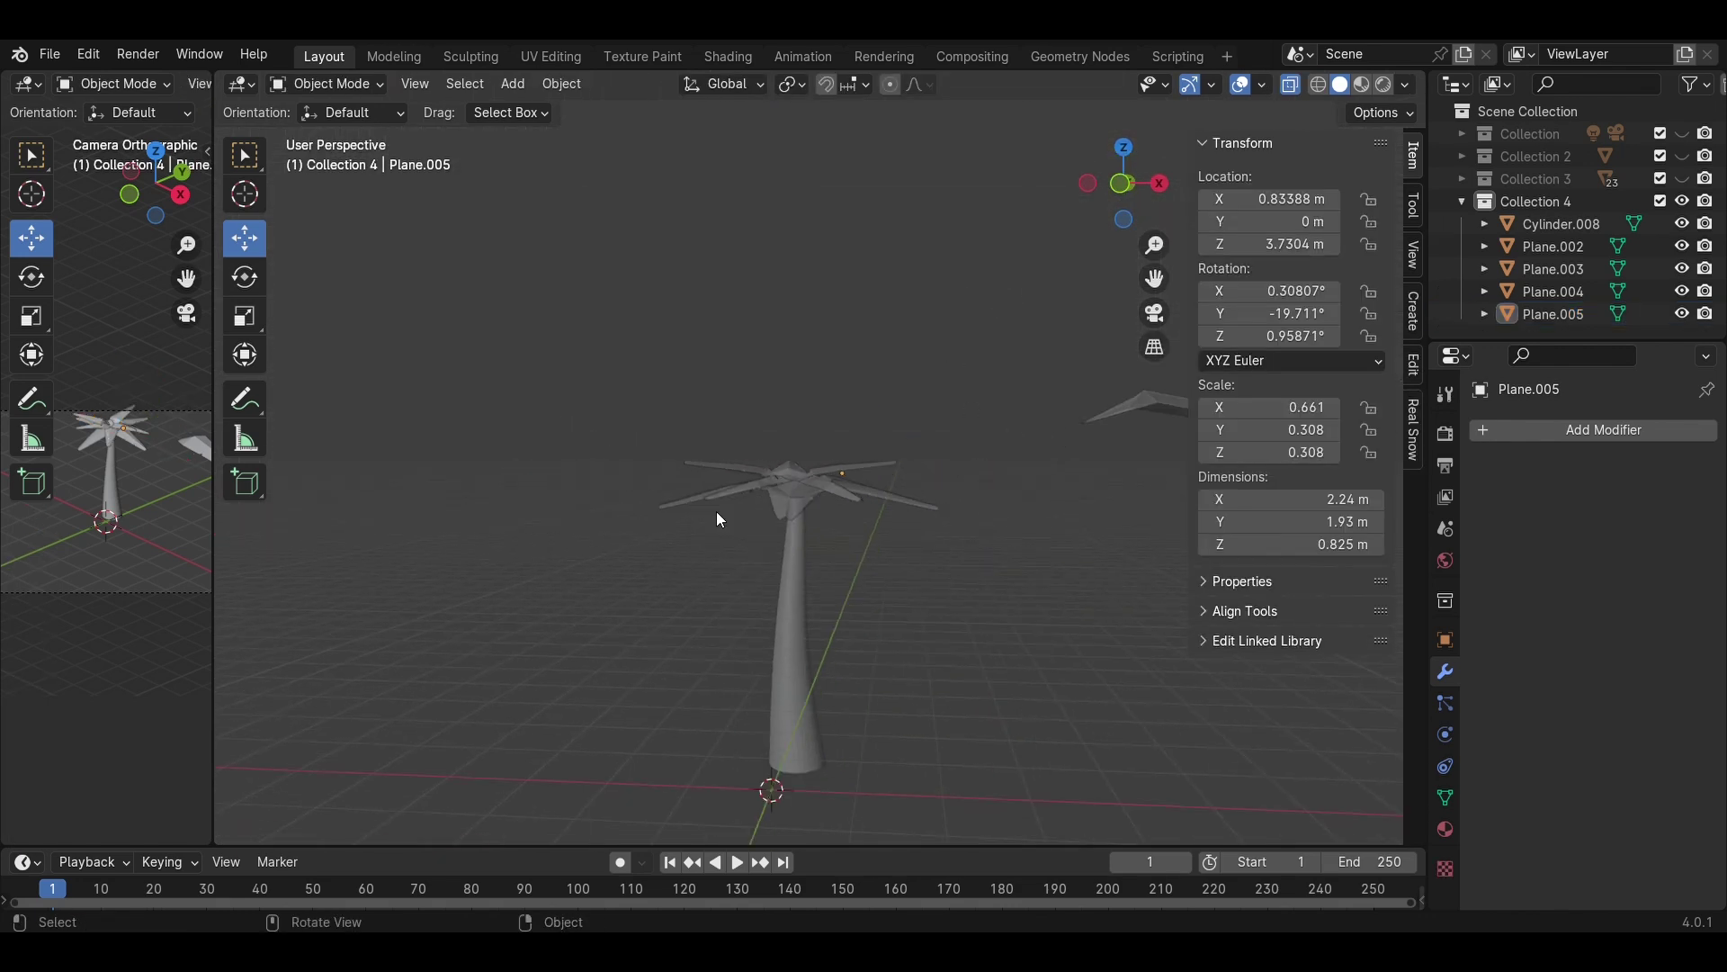
middle_drag(718, 513, 867, 595)
scroll(870, 603, up, 3)
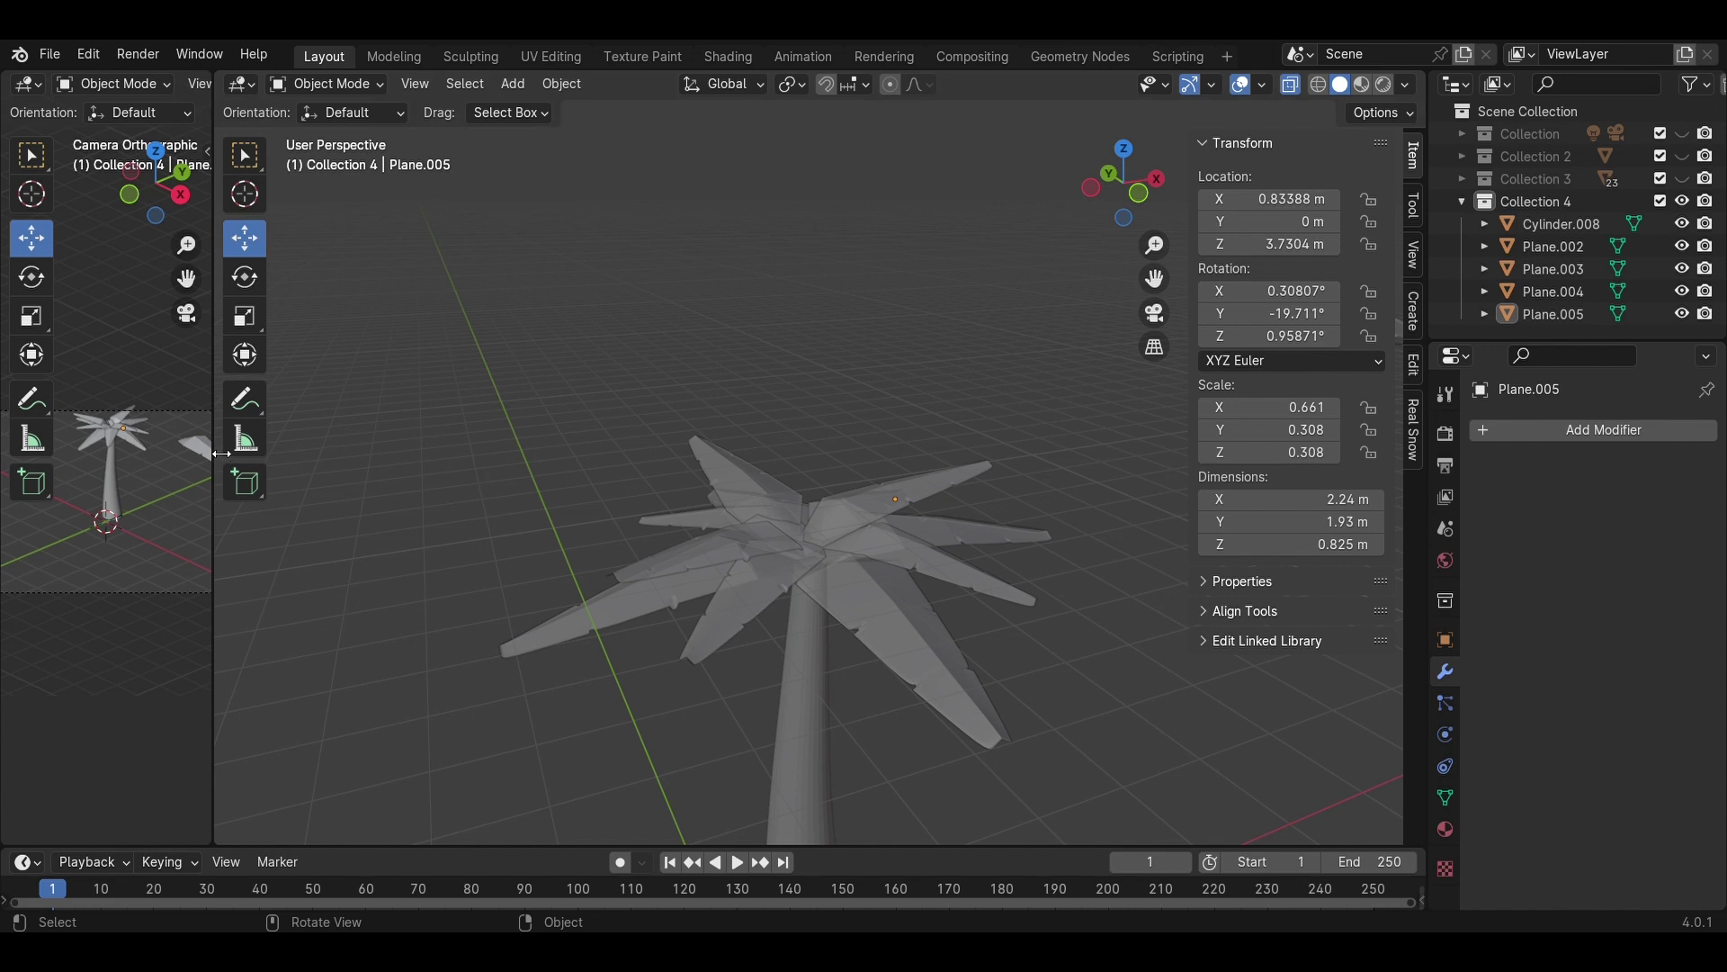
drag(220, 455, 812, 455)
scroll(412, 509, up, 3)
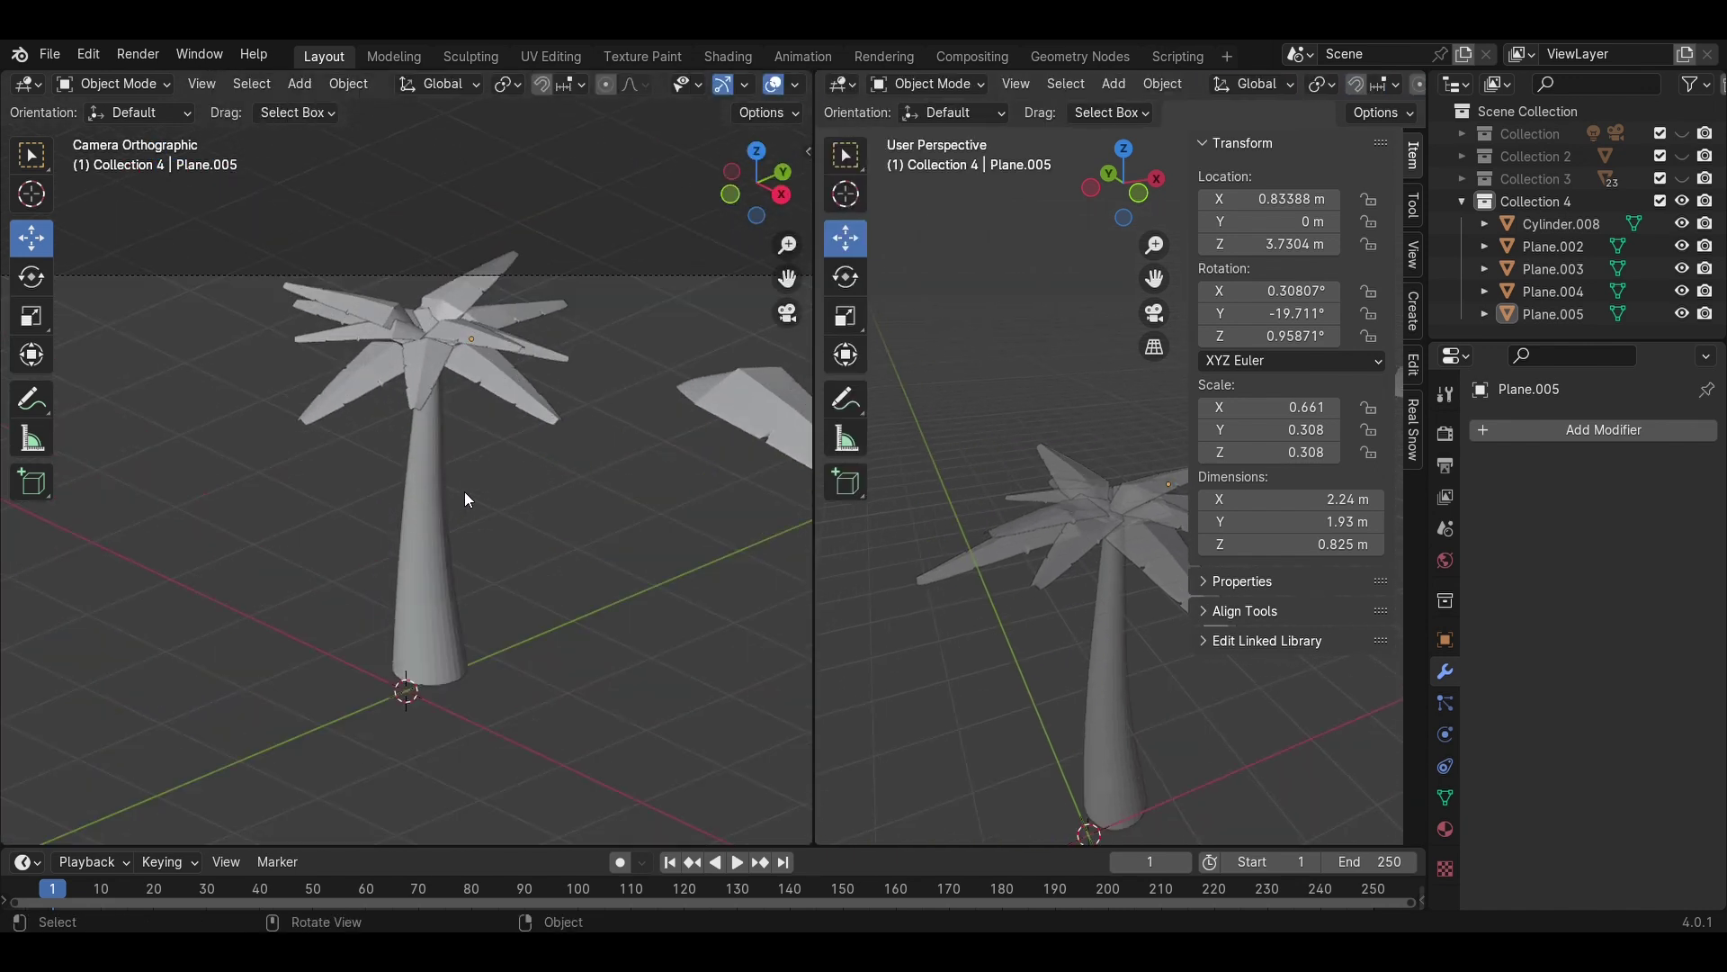
scroll(466, 495, up, 3)
- Position the three-leaf top set at about X 0.983 m, Y -0.069 m, Z 3.815 m to centre it over the trunk
click(491, 207)
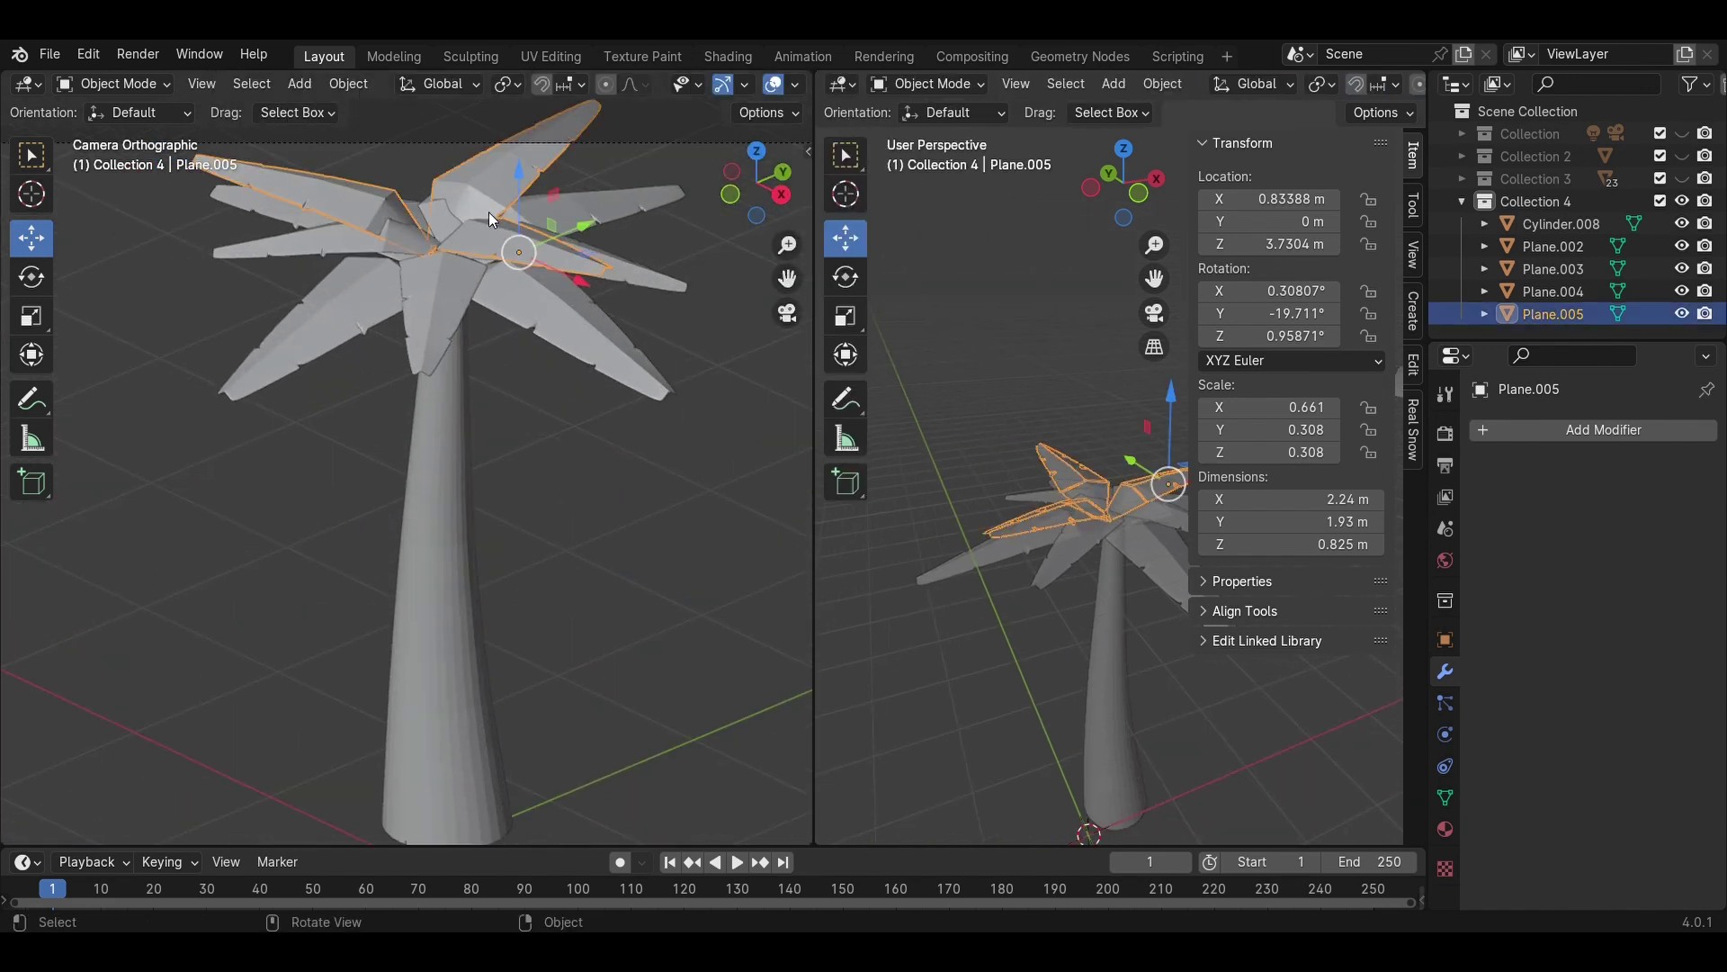
drag(522, 216, 522, 200)
click(1125, 147)
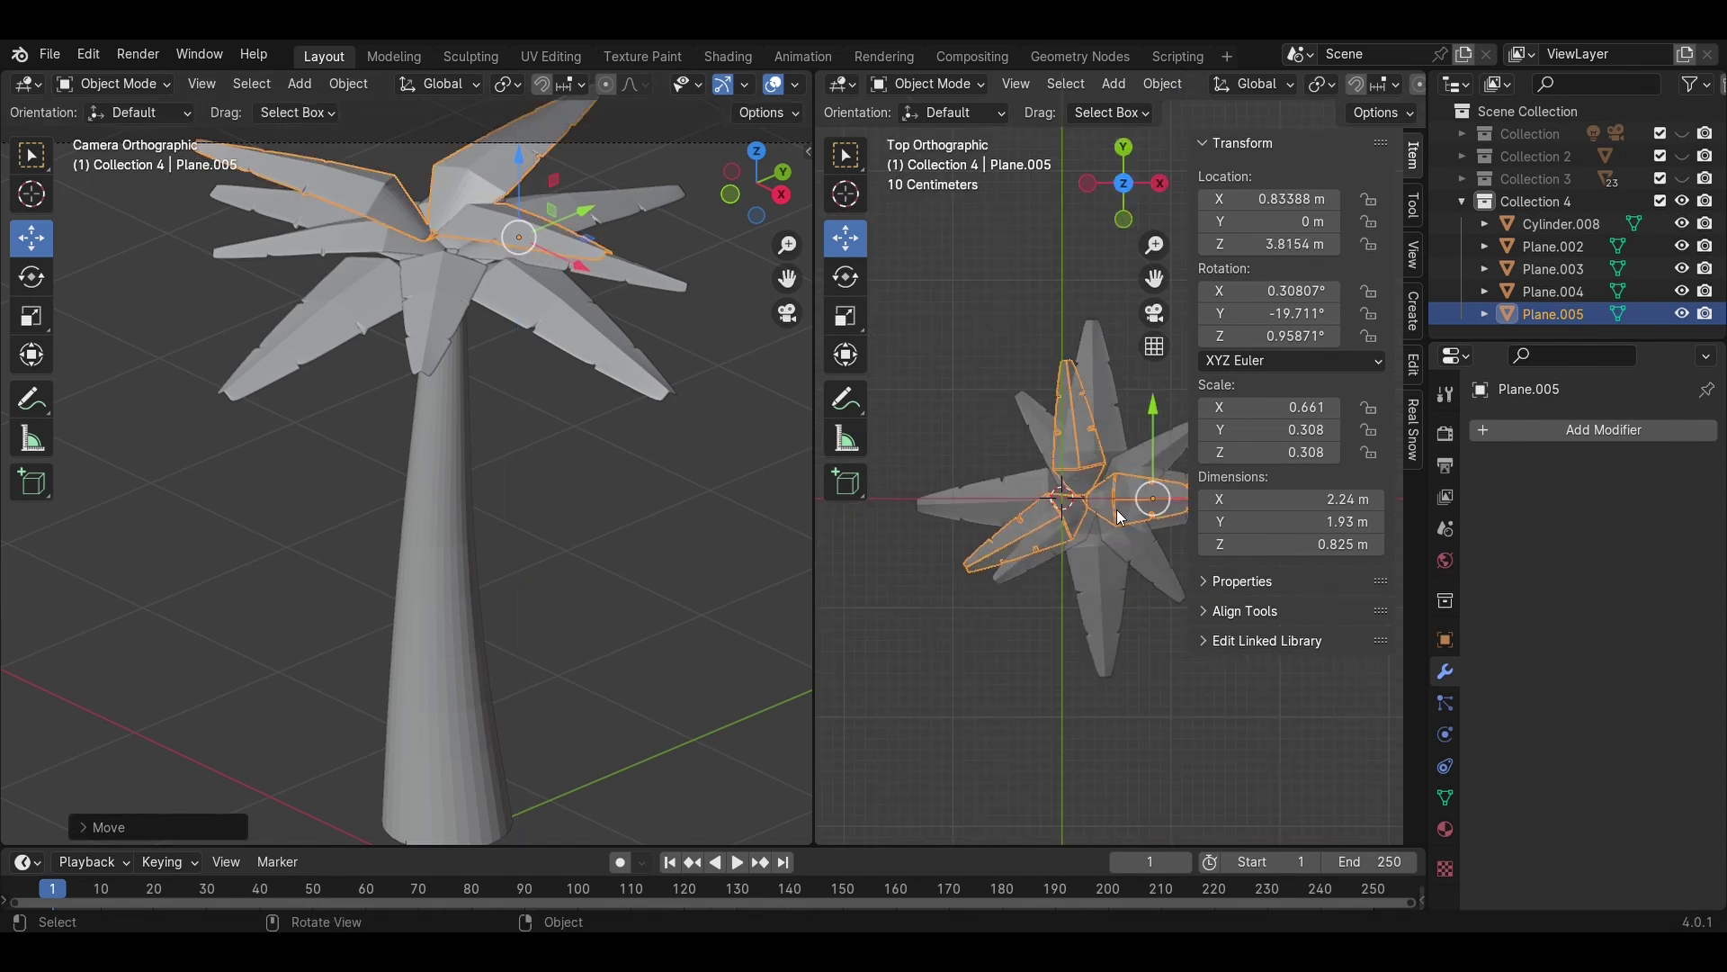
key(KP_Decimal)
key(g)
key(x)
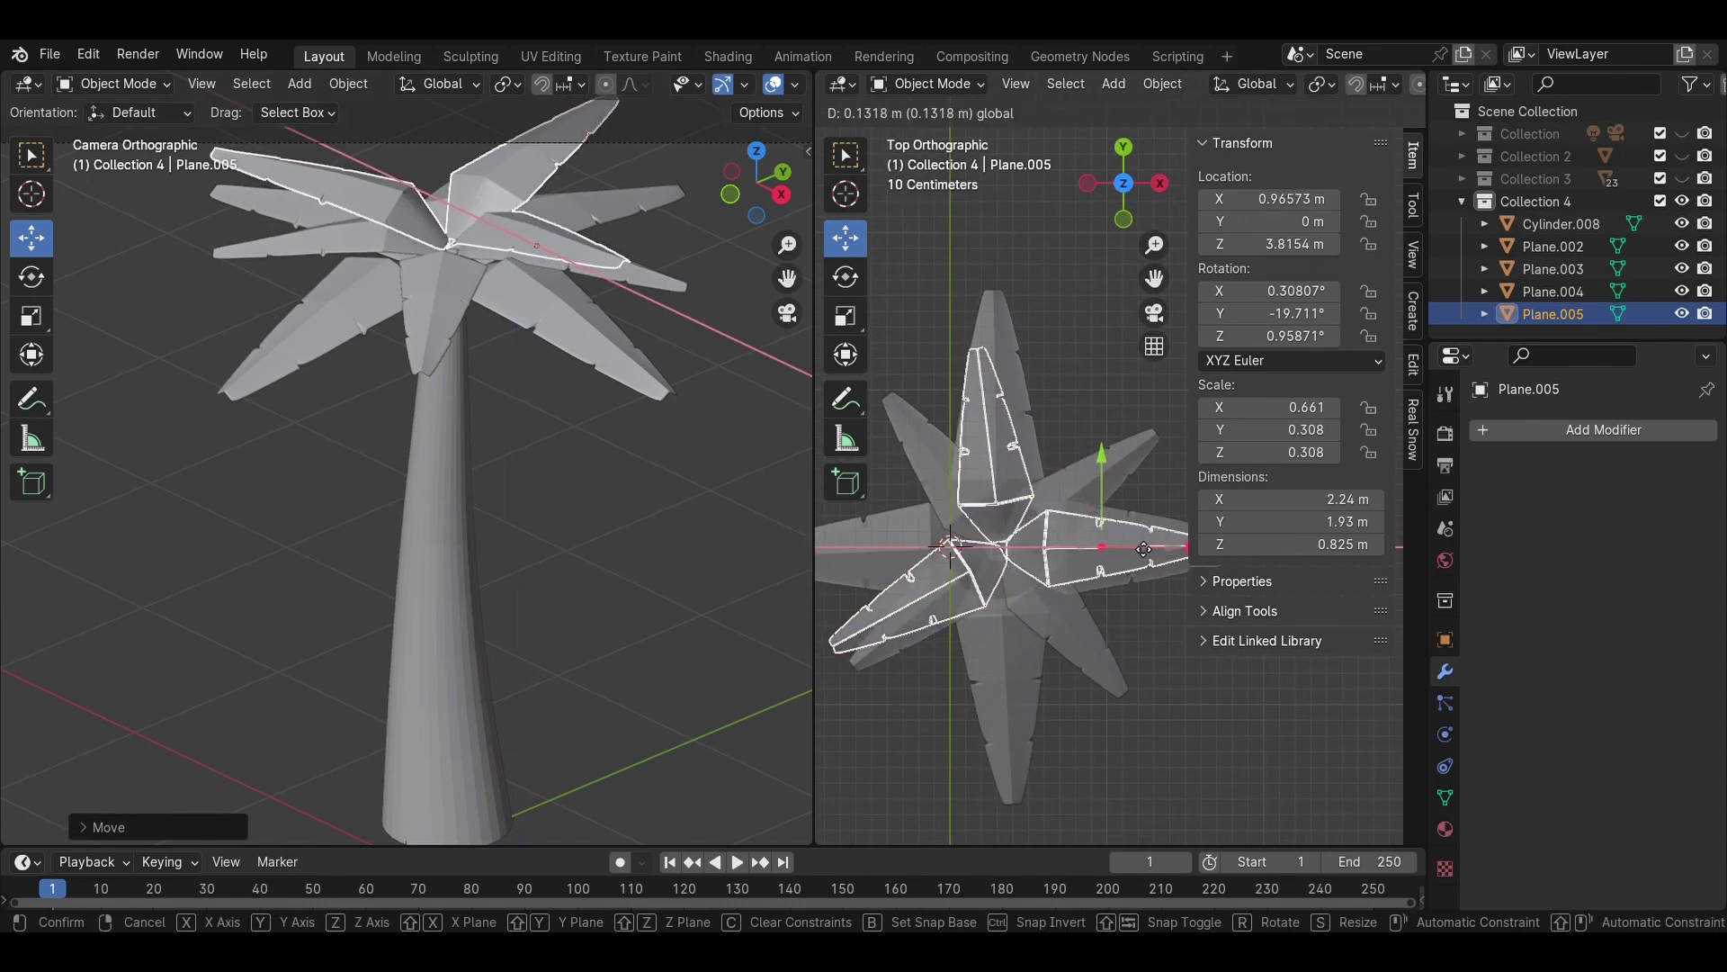
click(1150, 551)
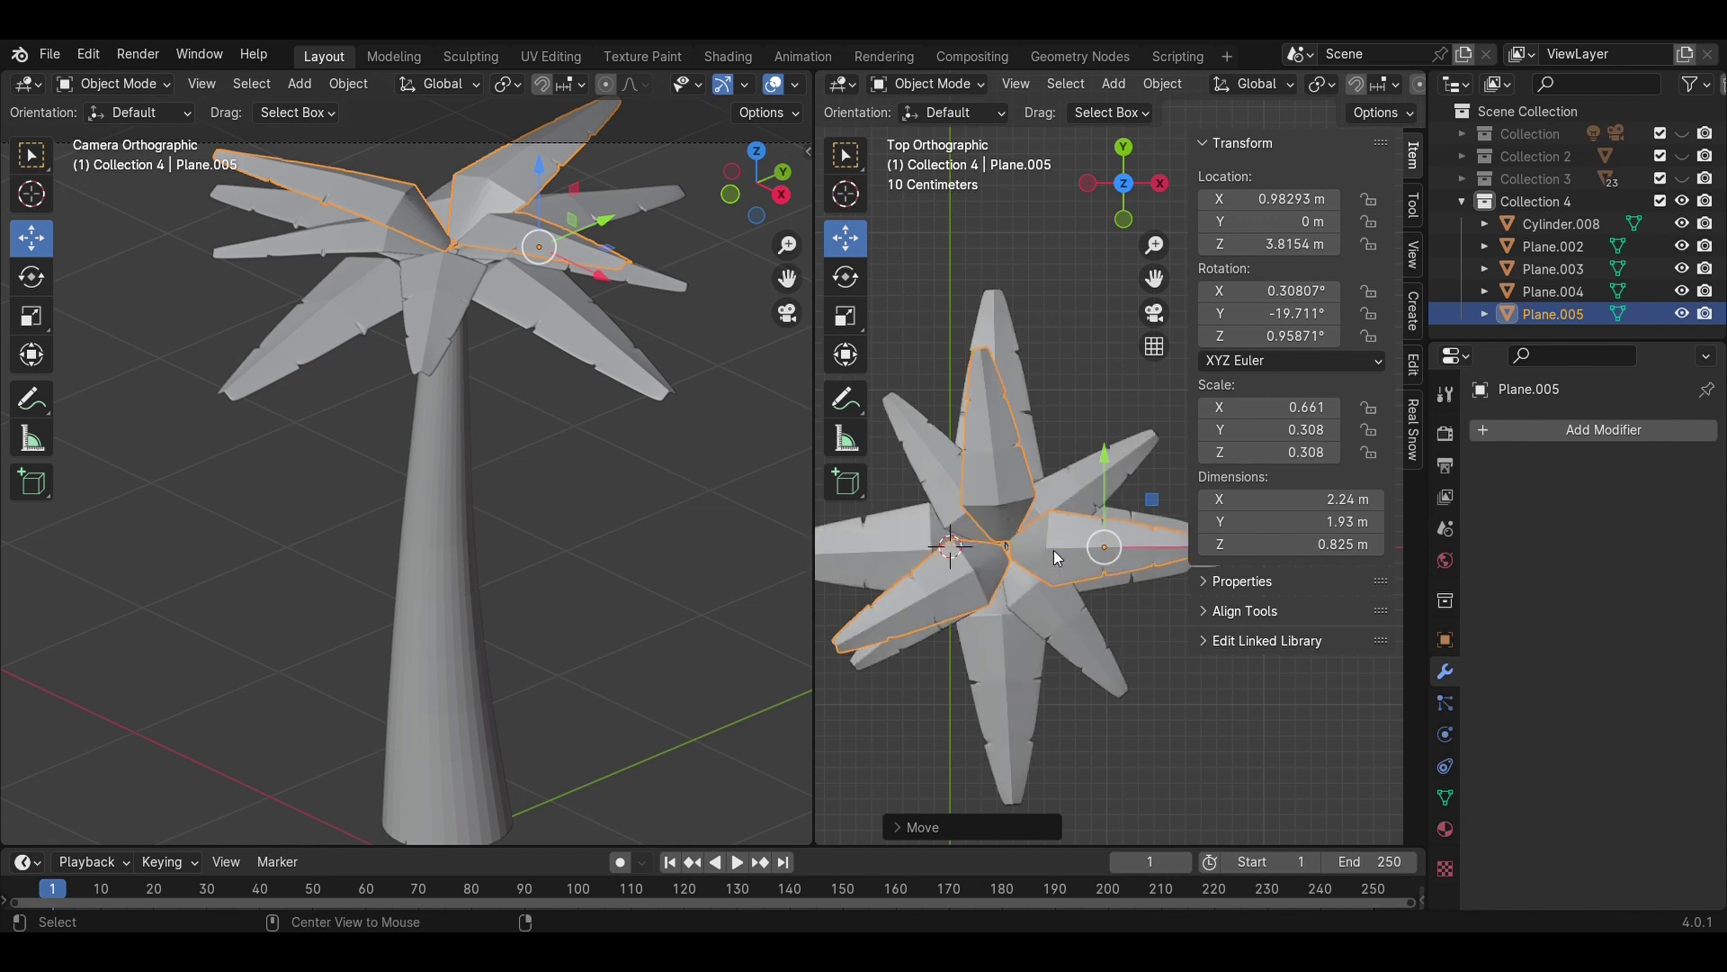
drag(1100, 508, 1101, 519)
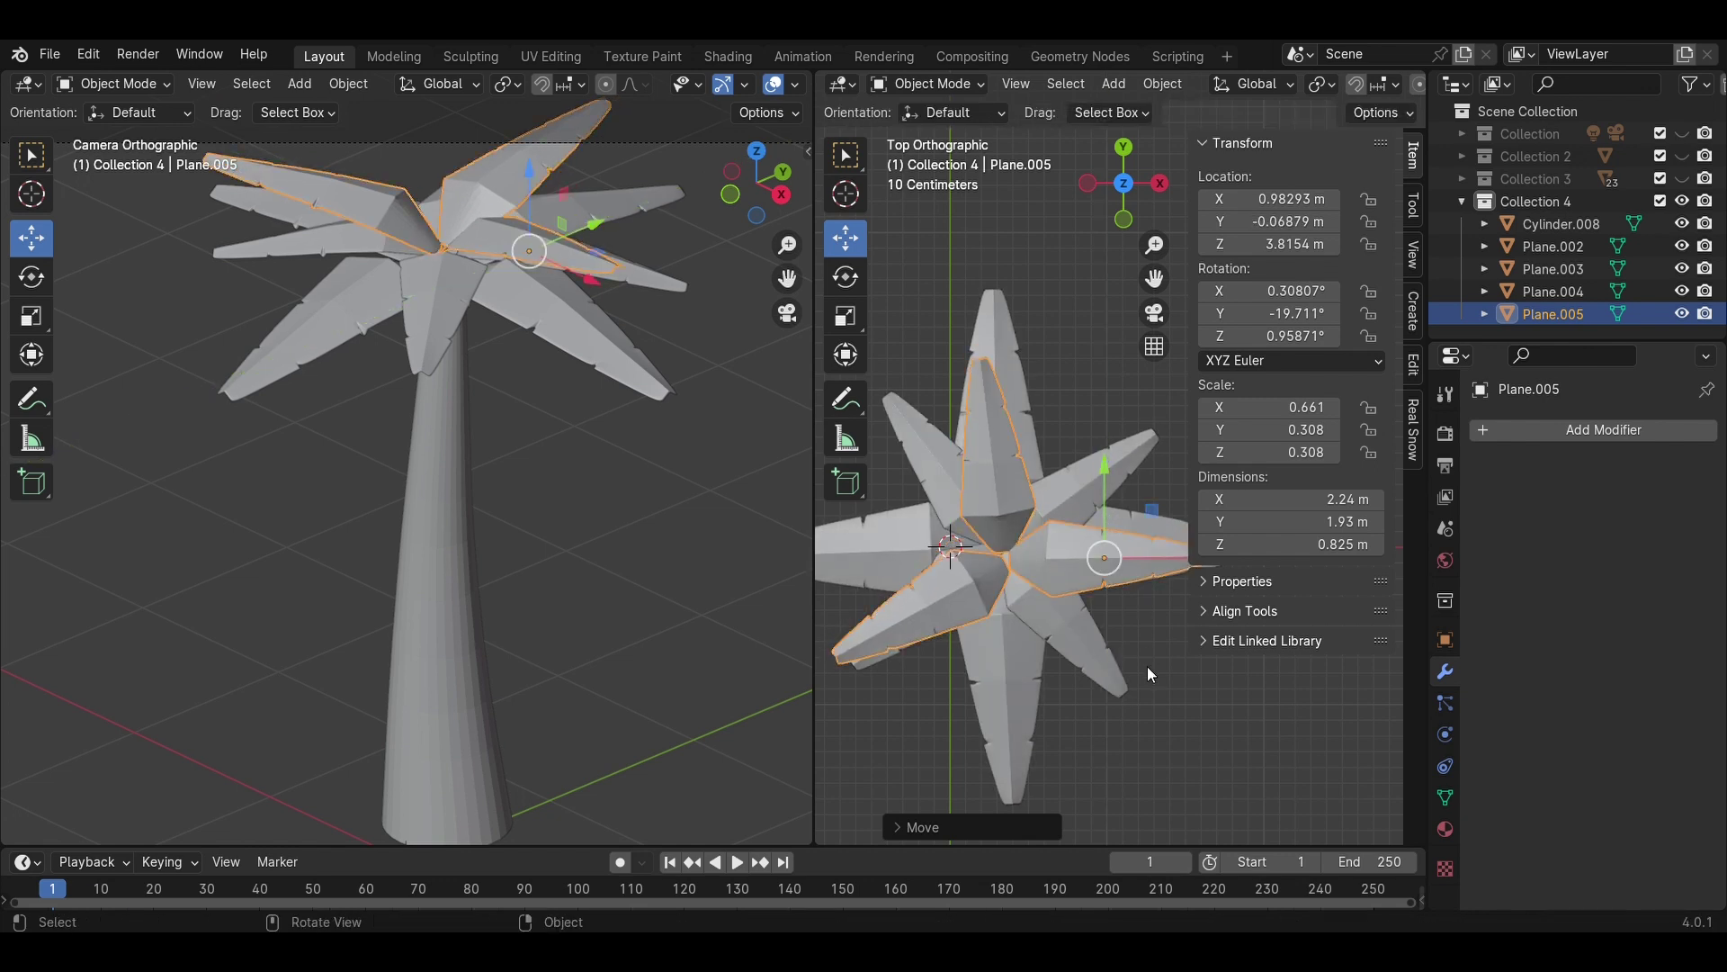
click(1147, 667)
- Hide the spare leaf Plane.003 floating beside the palm
key(KP_0)
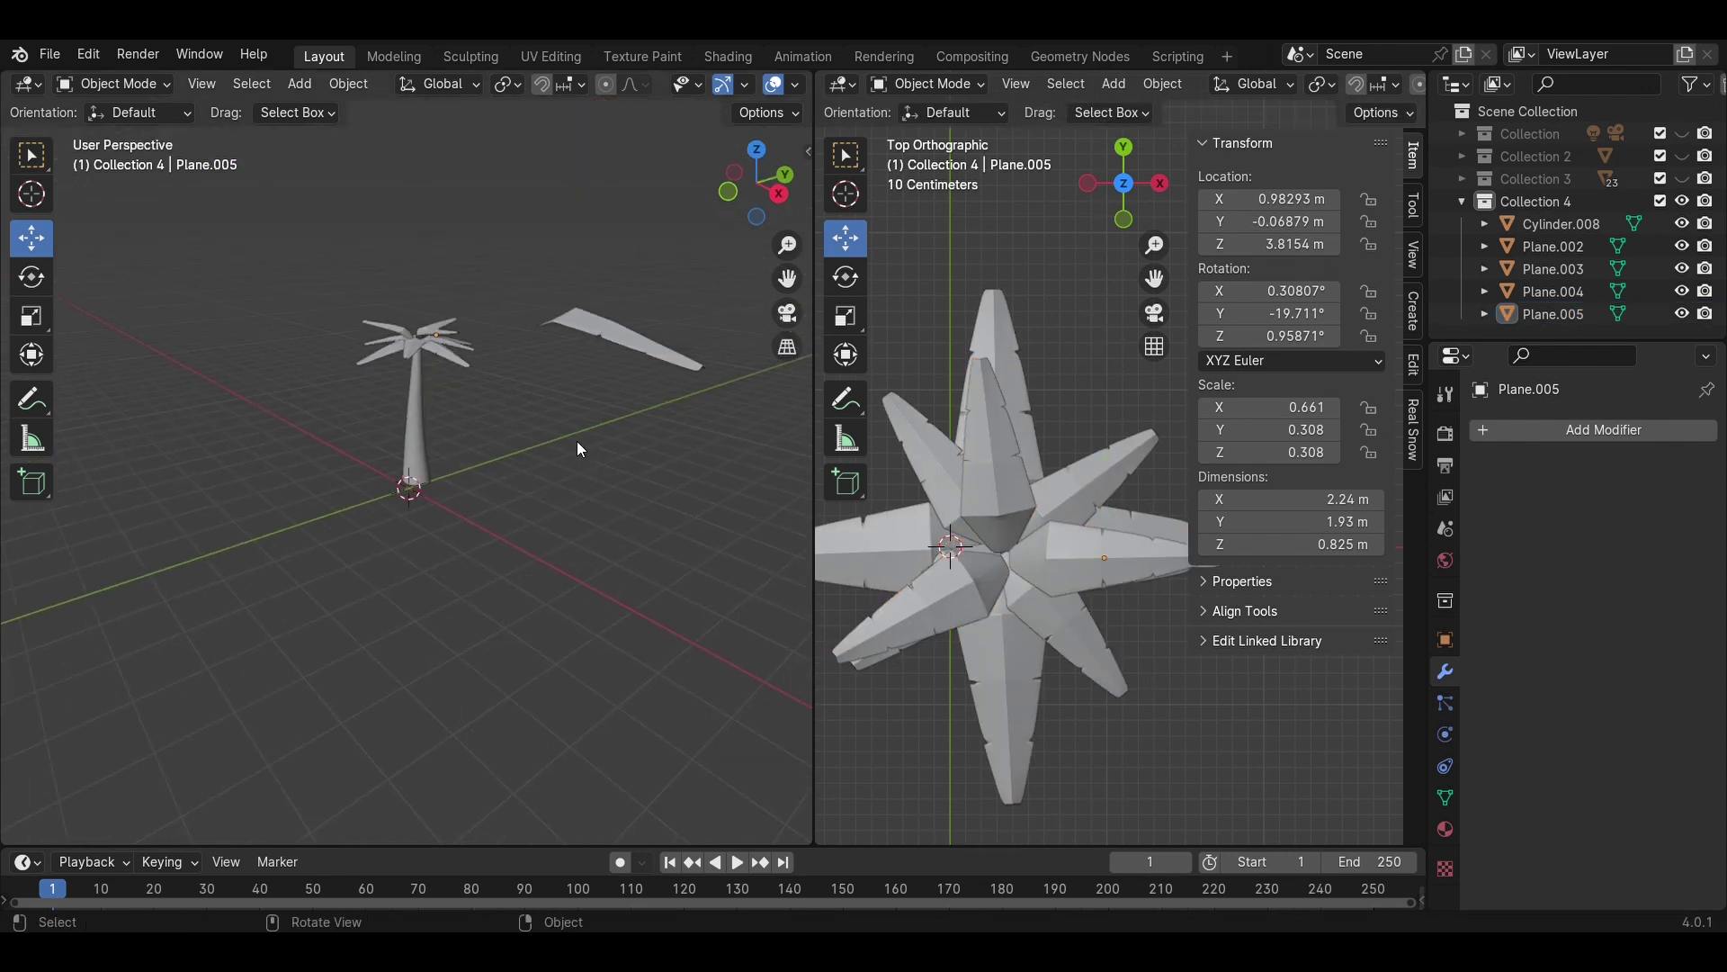
click(1561, 269)
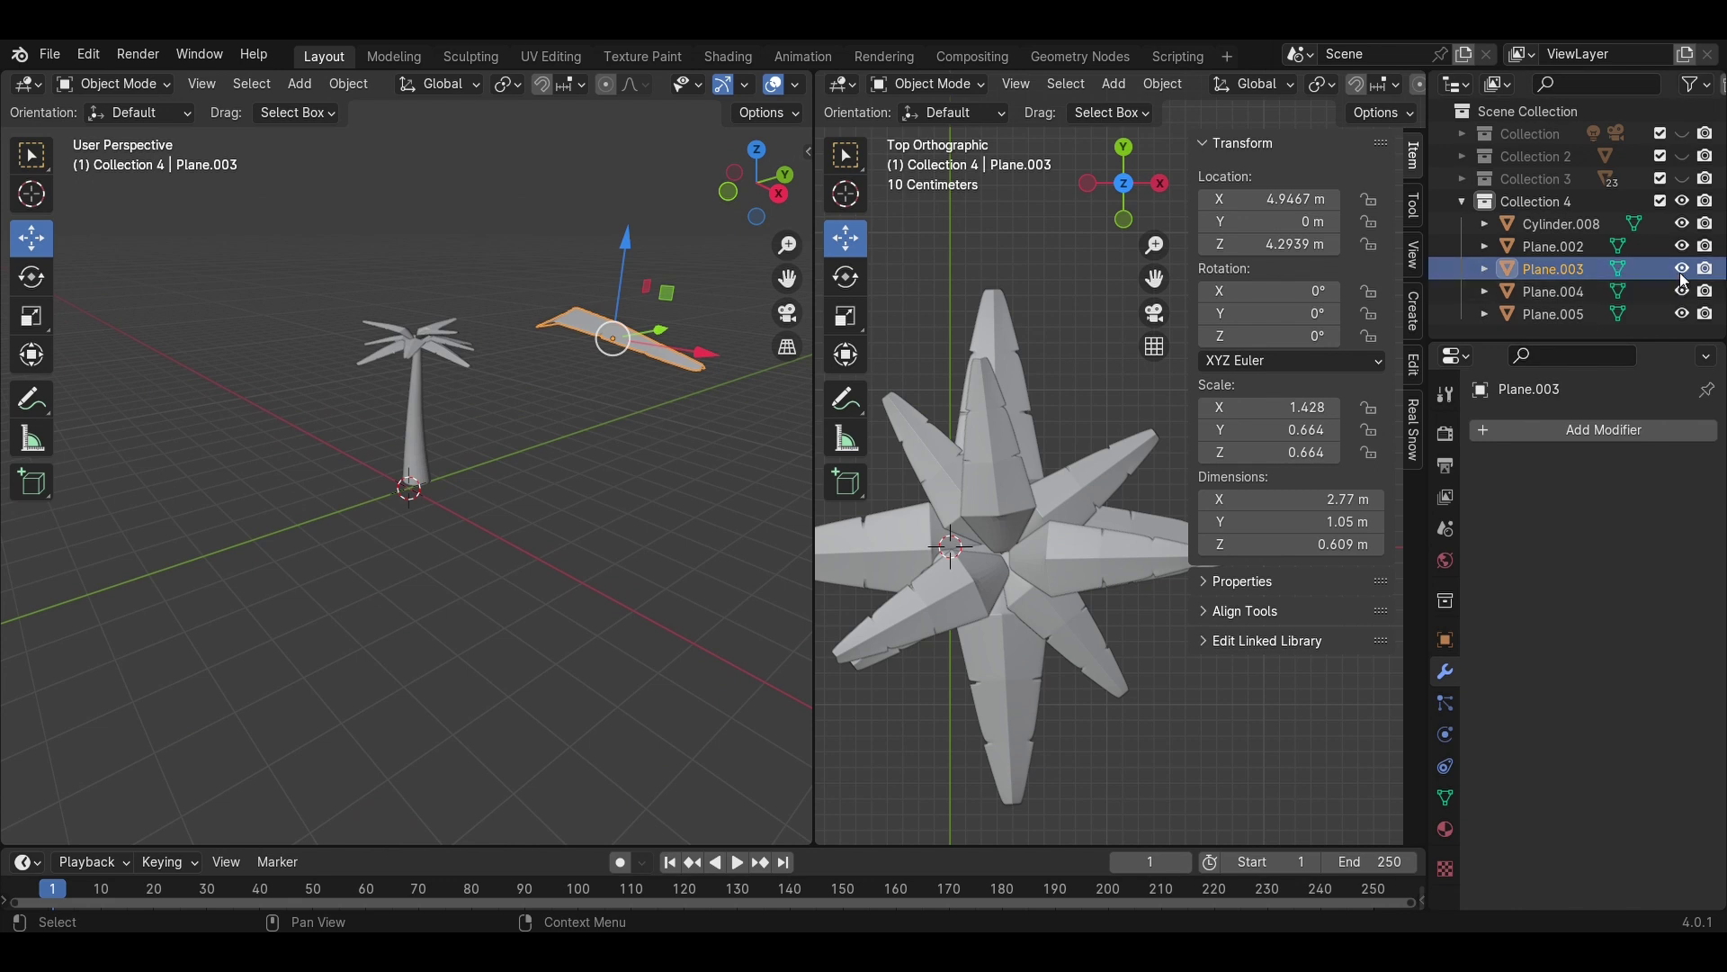
key(h)
- Select all palm parts, show Collection 3 and move the palm beside the front deck chair
key(a)
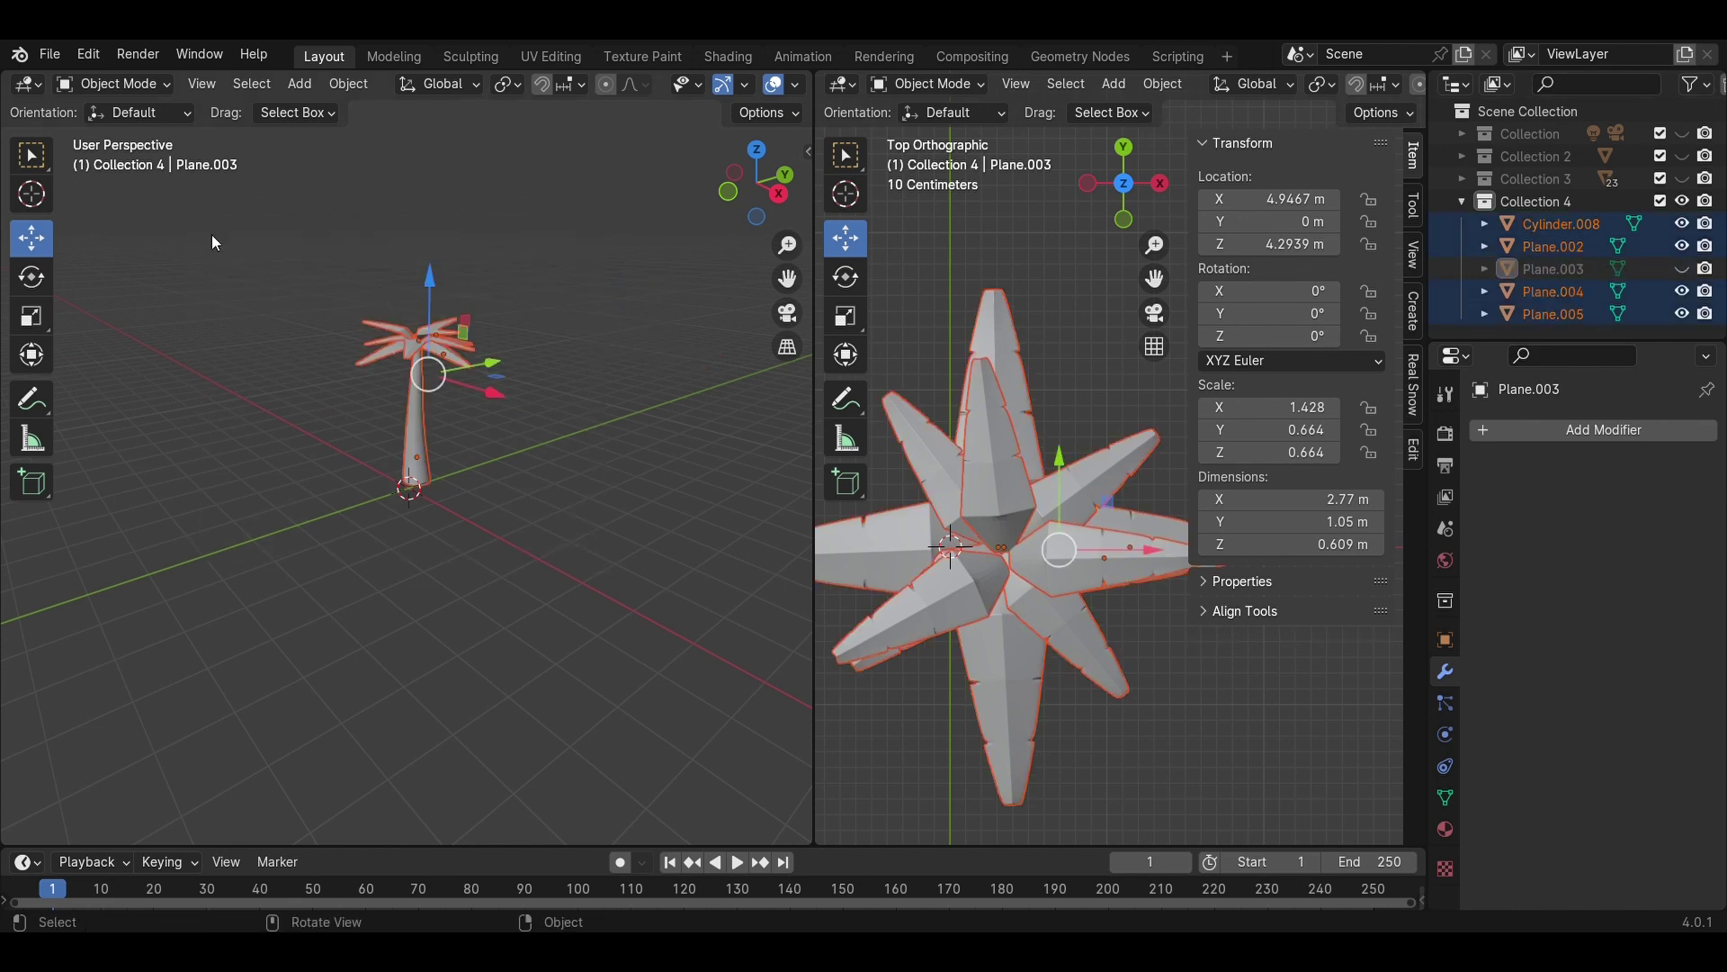
click(1683, 178)
key(KP_0)
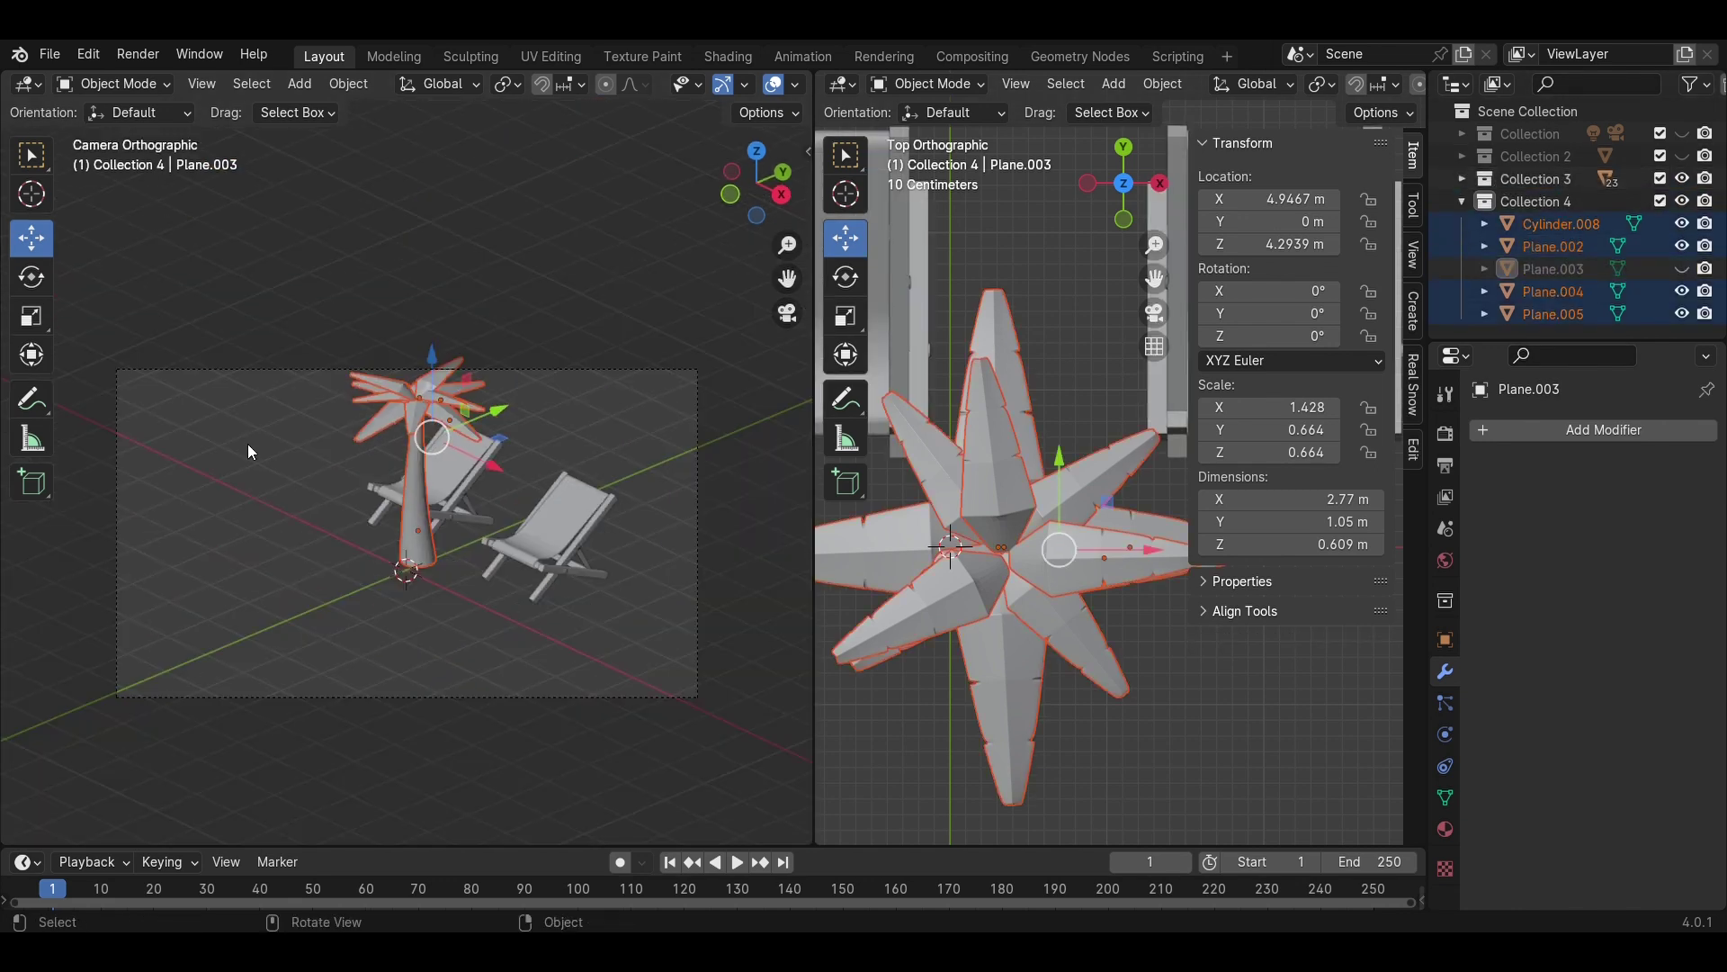
drag(468, 449, 762, 512)
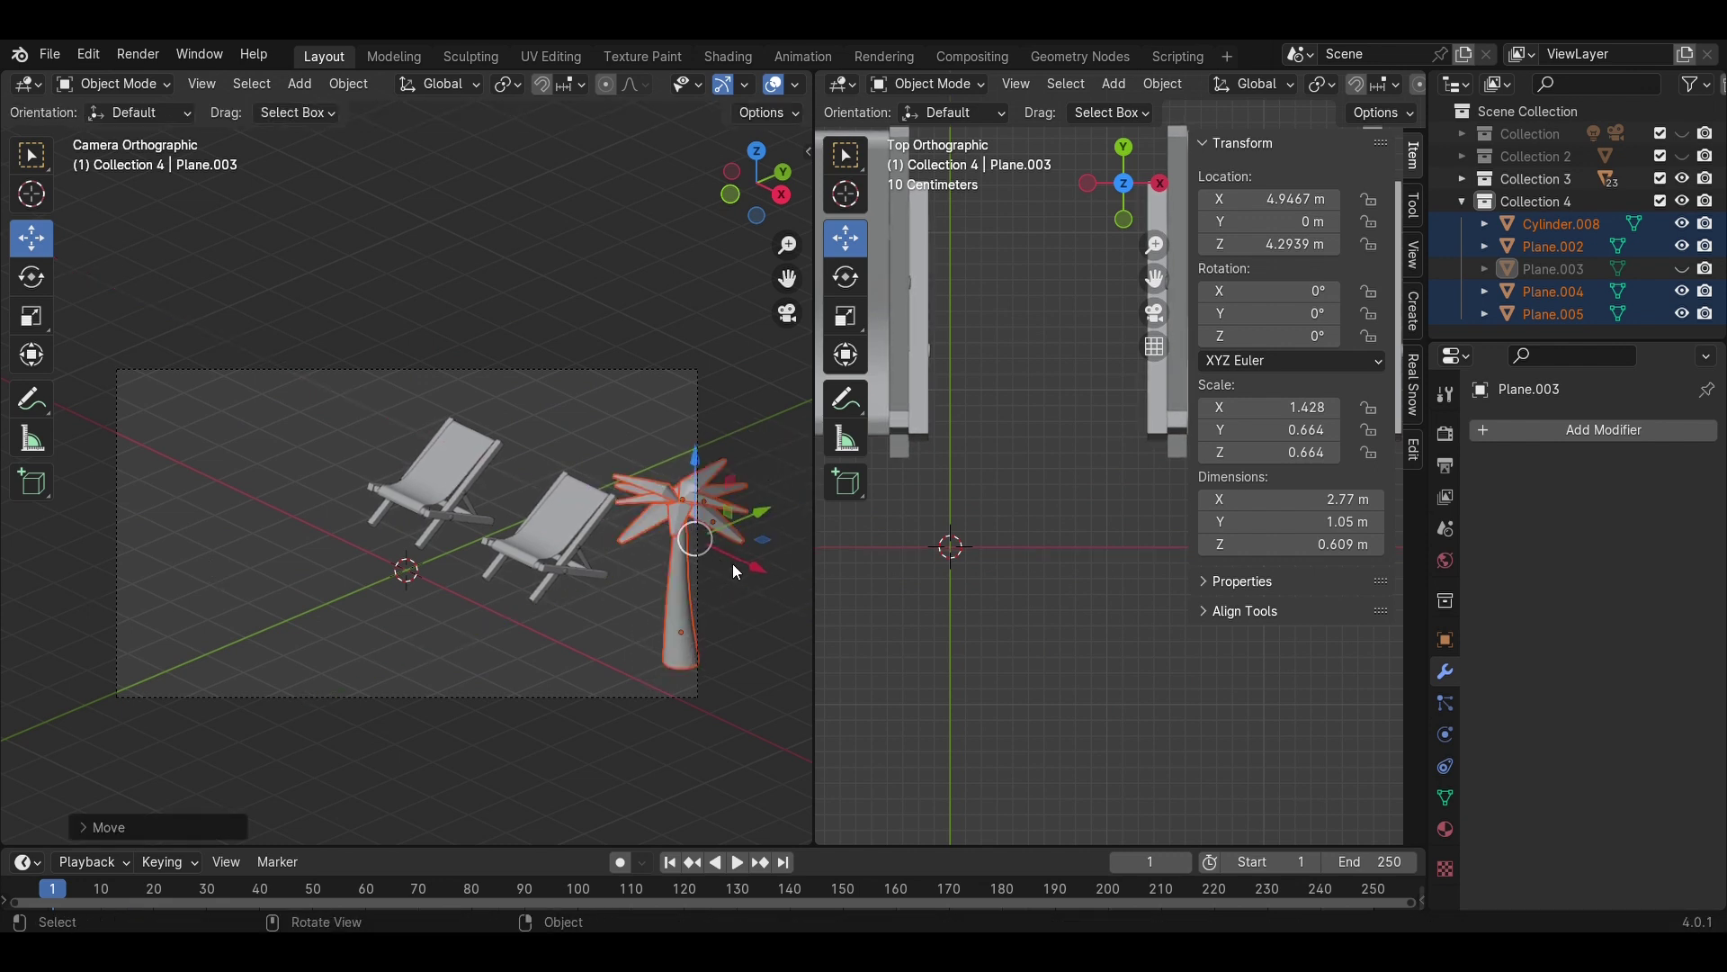
- Scale up the selected palm and reposition it beside the front deck chair, raising it along Z
key(s)
click(730, 525)
key(s)
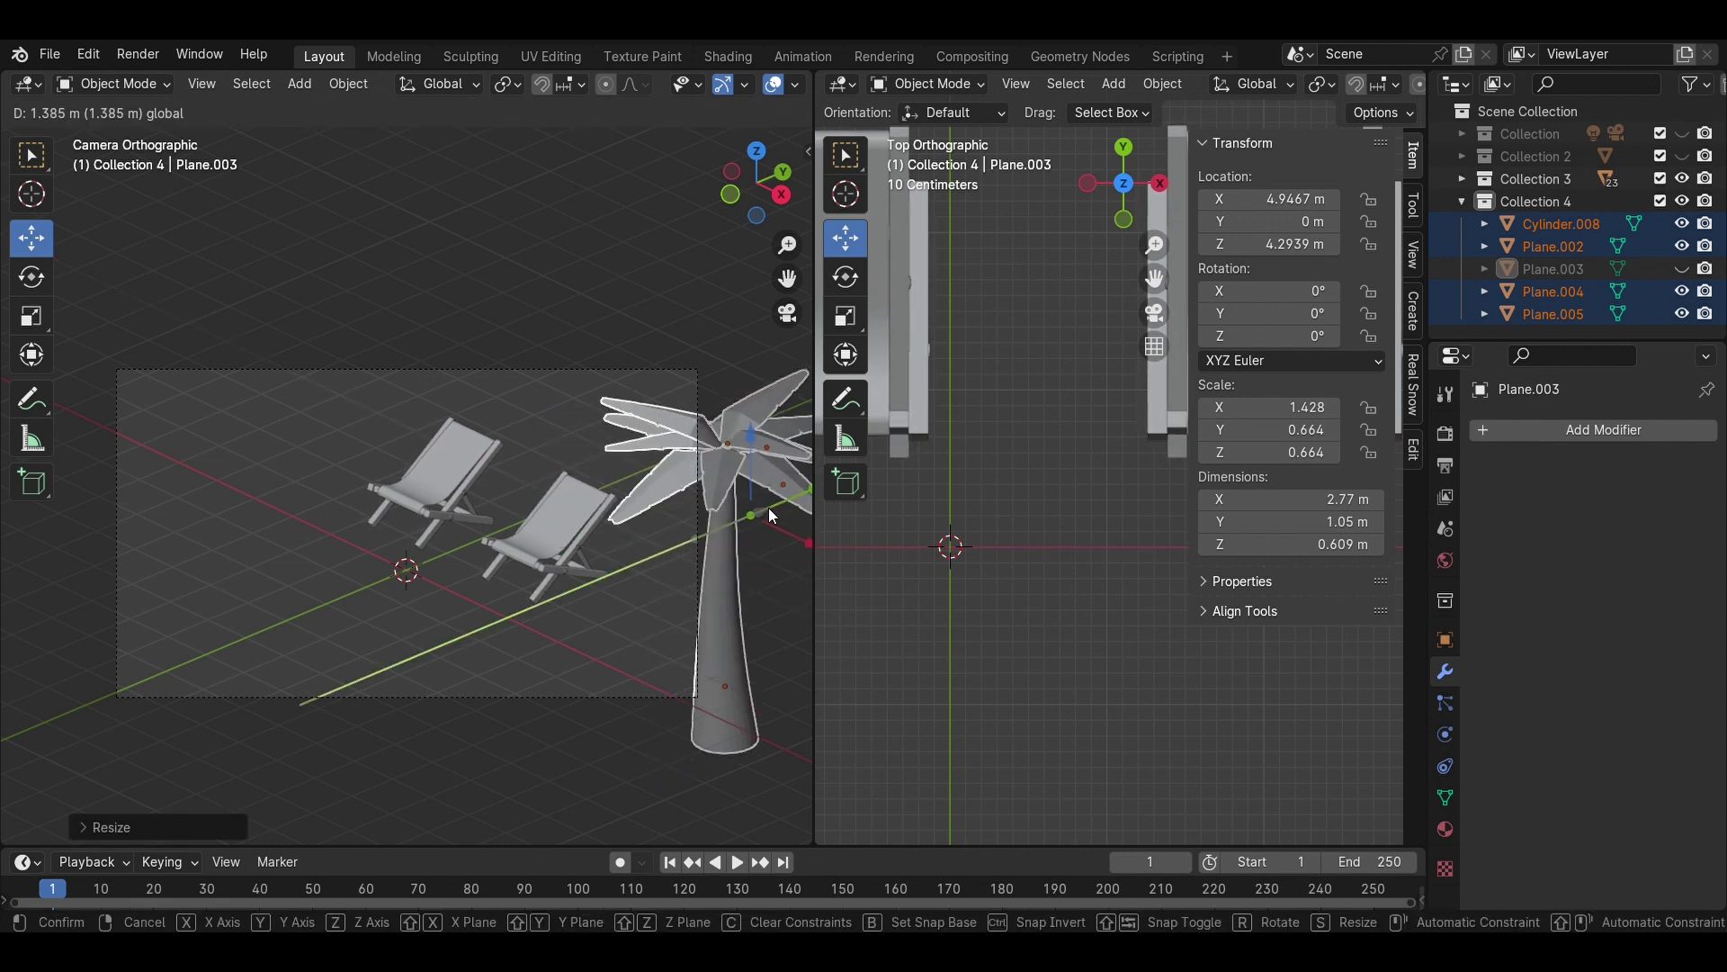
click(779, 532)
key(g)
key(z)
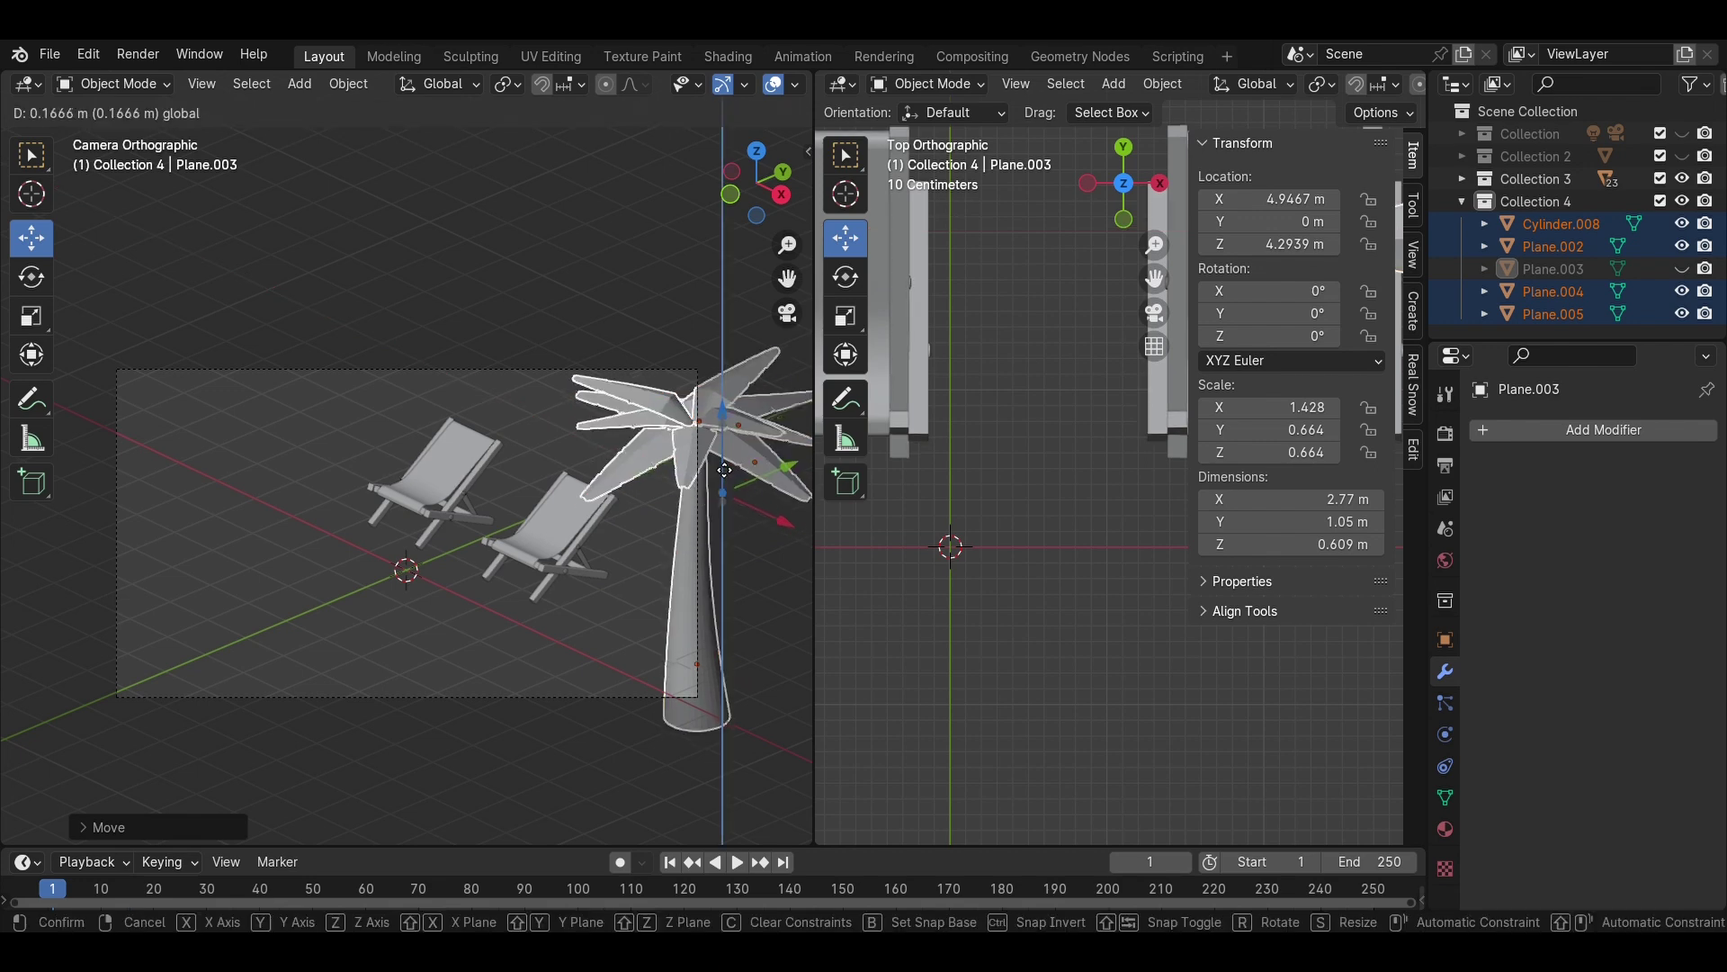
click(727, 436)
- Show Collection 2 and, from the right view, raise the palm until its trunk base sits above the sand
click(1683, 156)
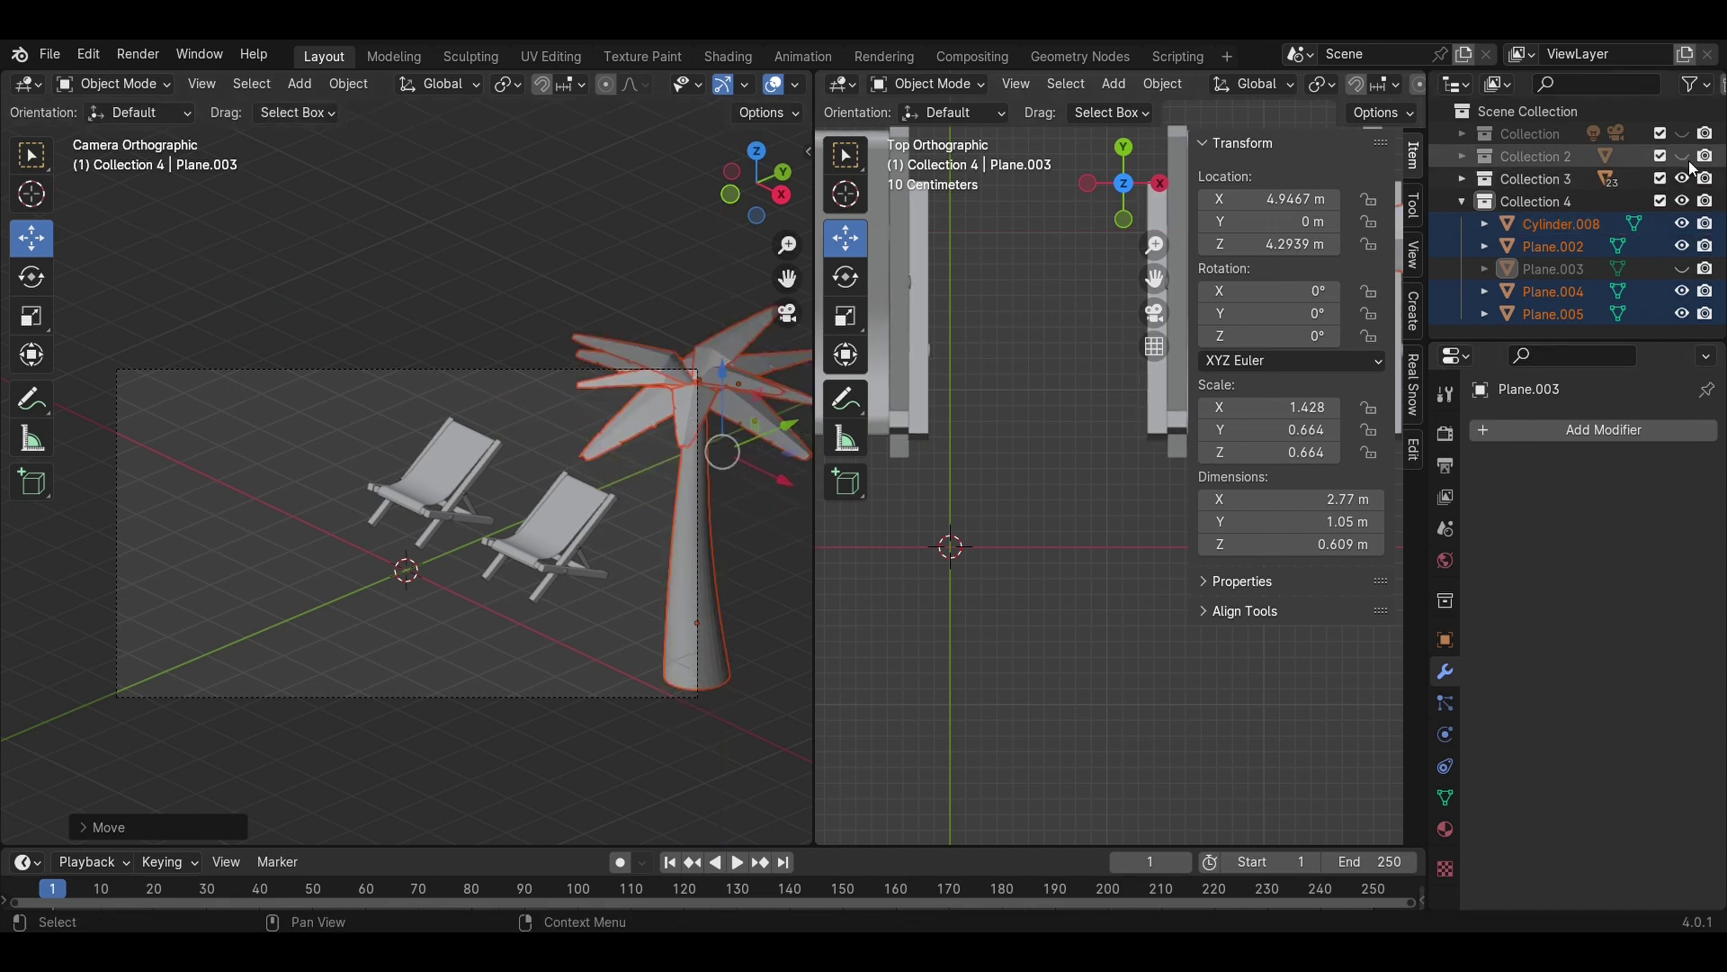
scroll(1012, 299, down, 4)
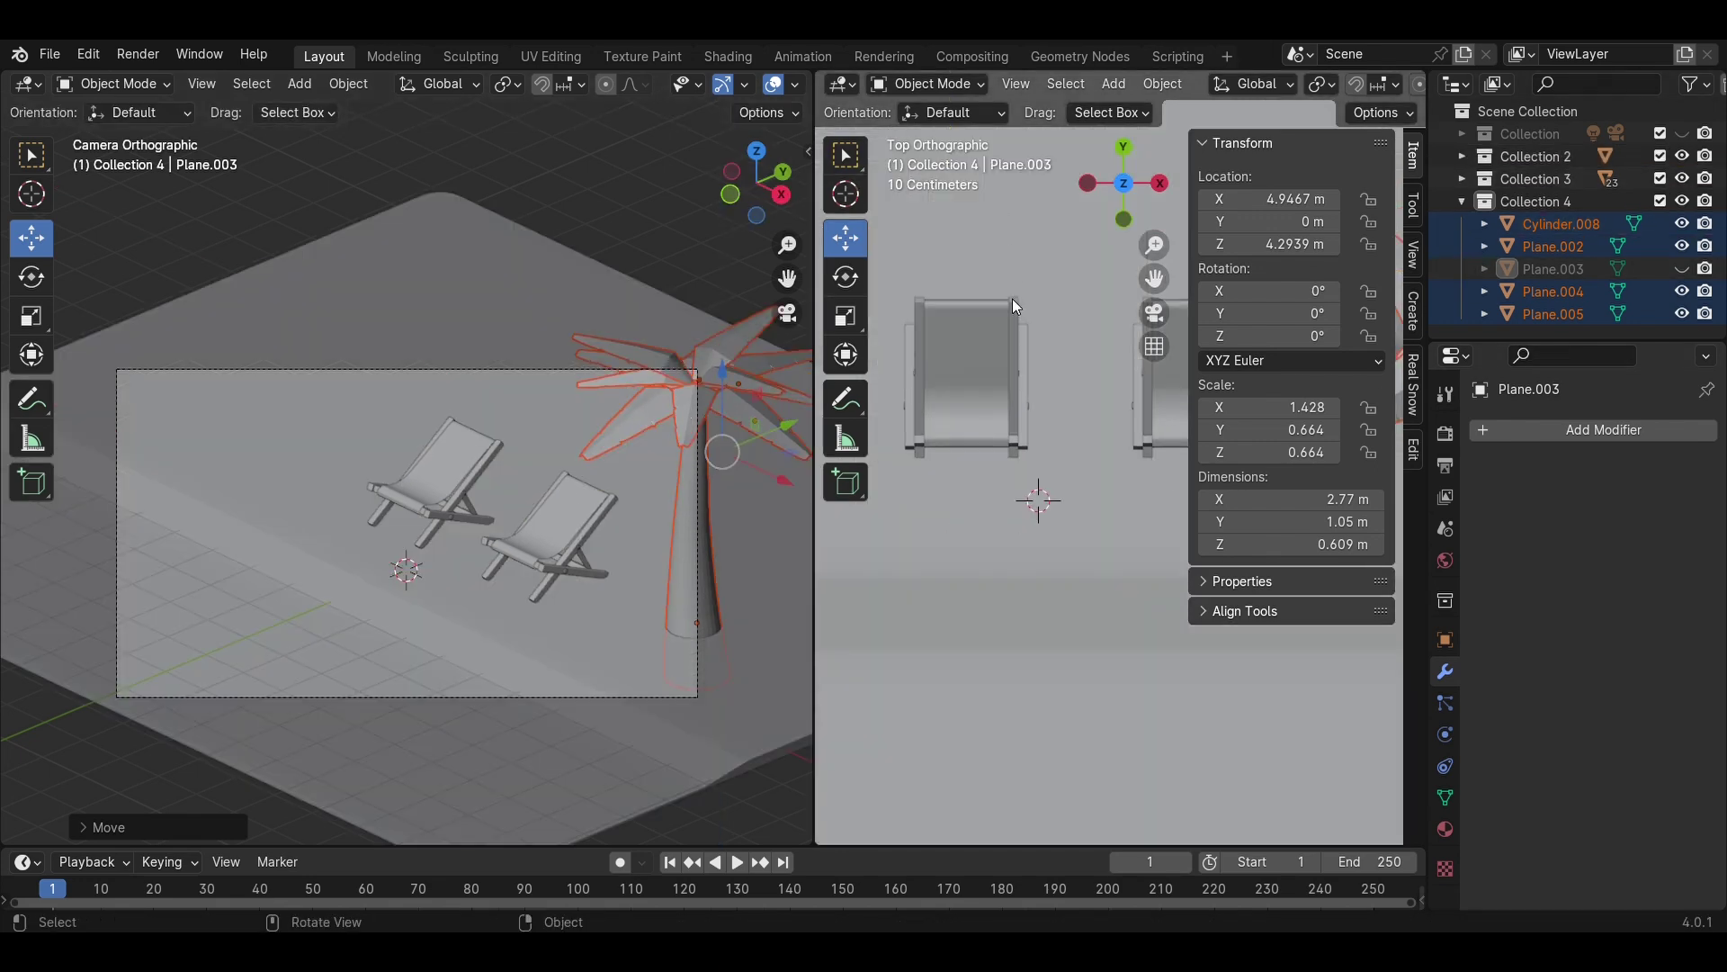
click(1158, 187)
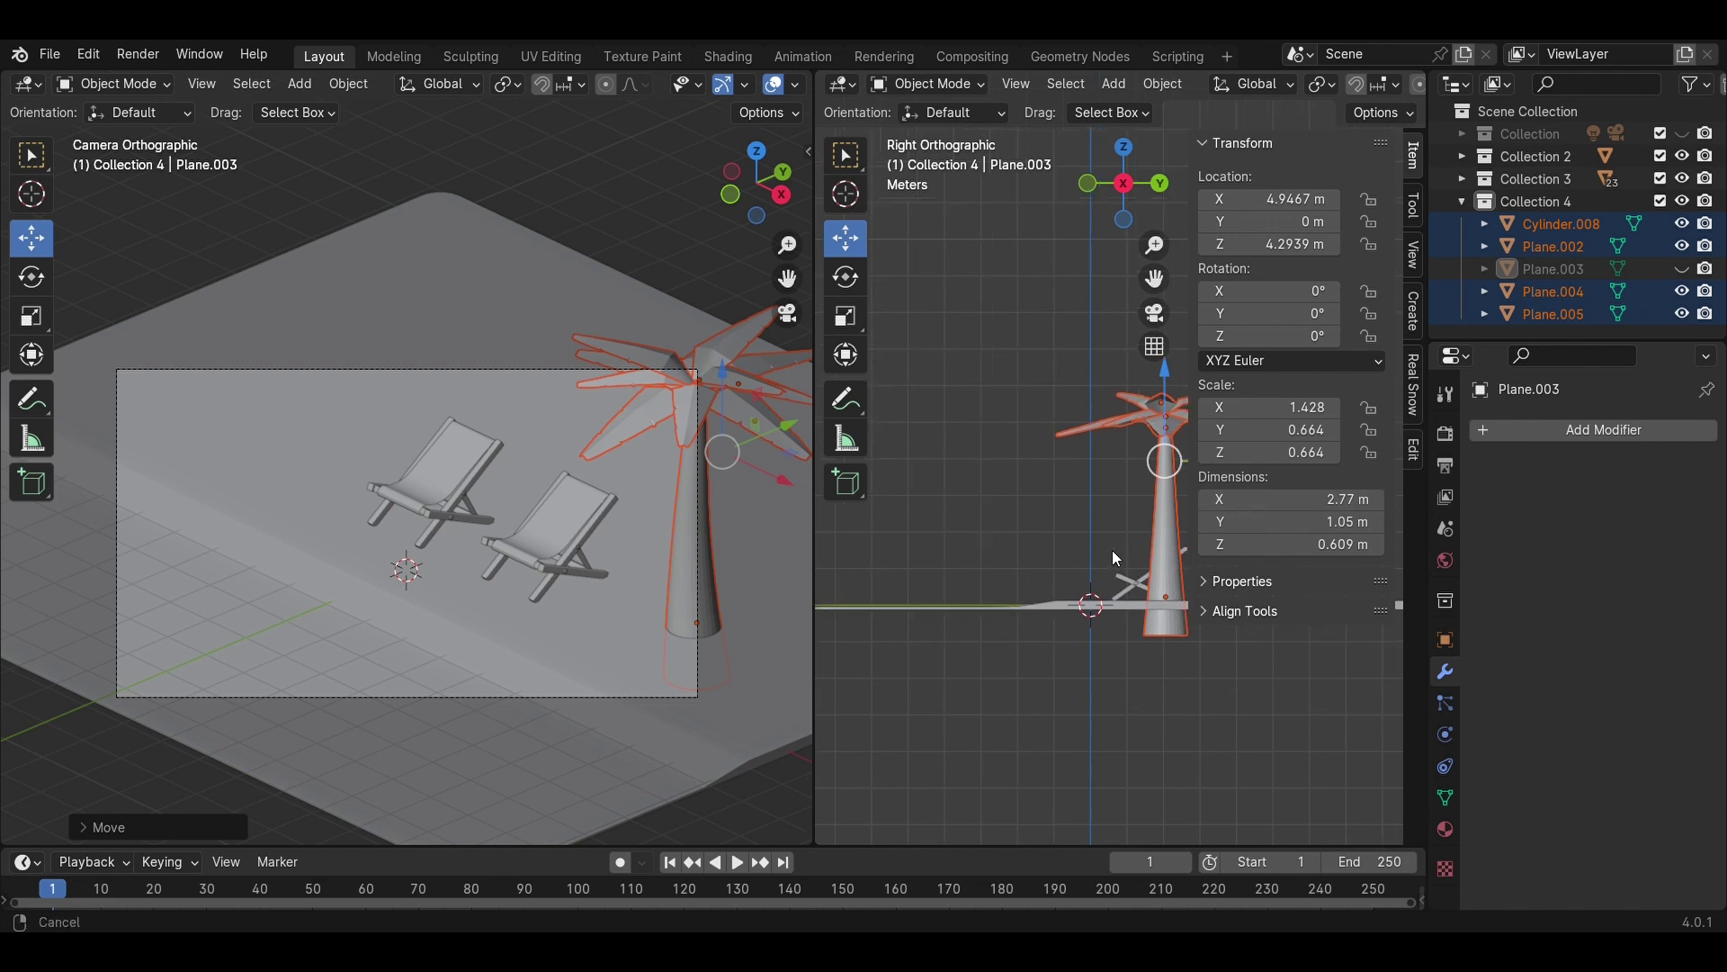
scroll(1037, 544, up, 3)
drag(1011, 518, 1012, 466)
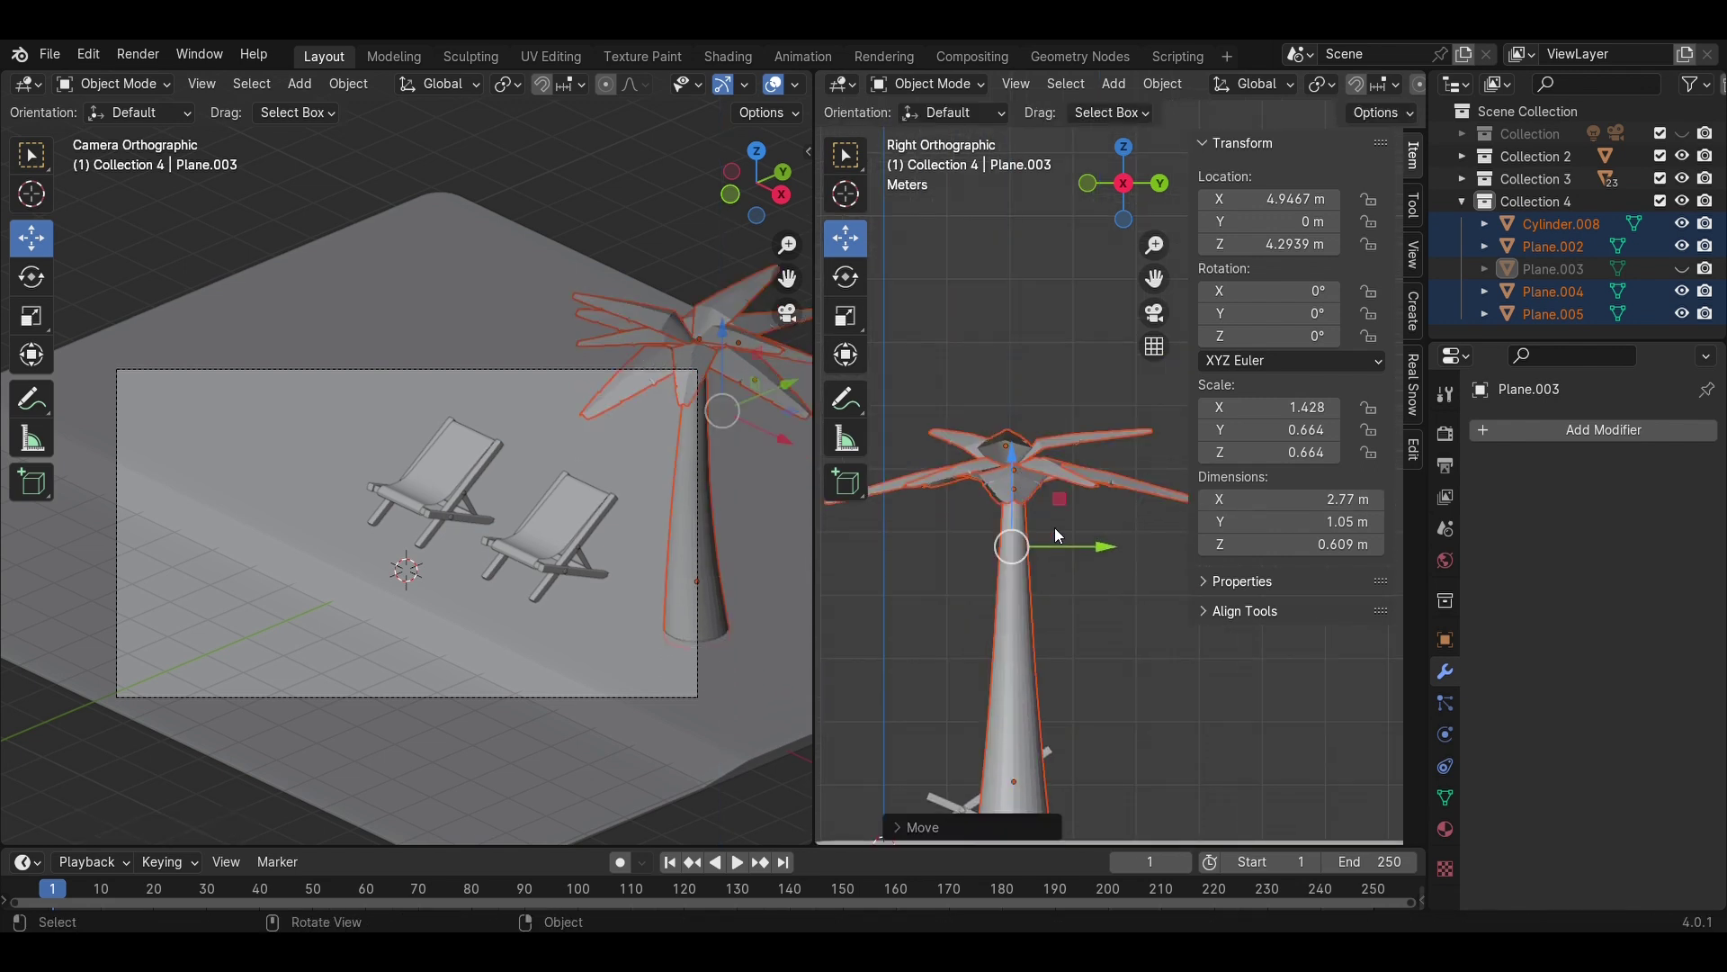
- Scale the palm down slightly and lower it until the trunk base rests on the sand, nudging it along Y
scroll(1057, 553, down, 3)
shift+middle_drag(1070, 720, 1059, 658)
scroll(1067, 615, up, 3)
key(s)
click(1127, 609)
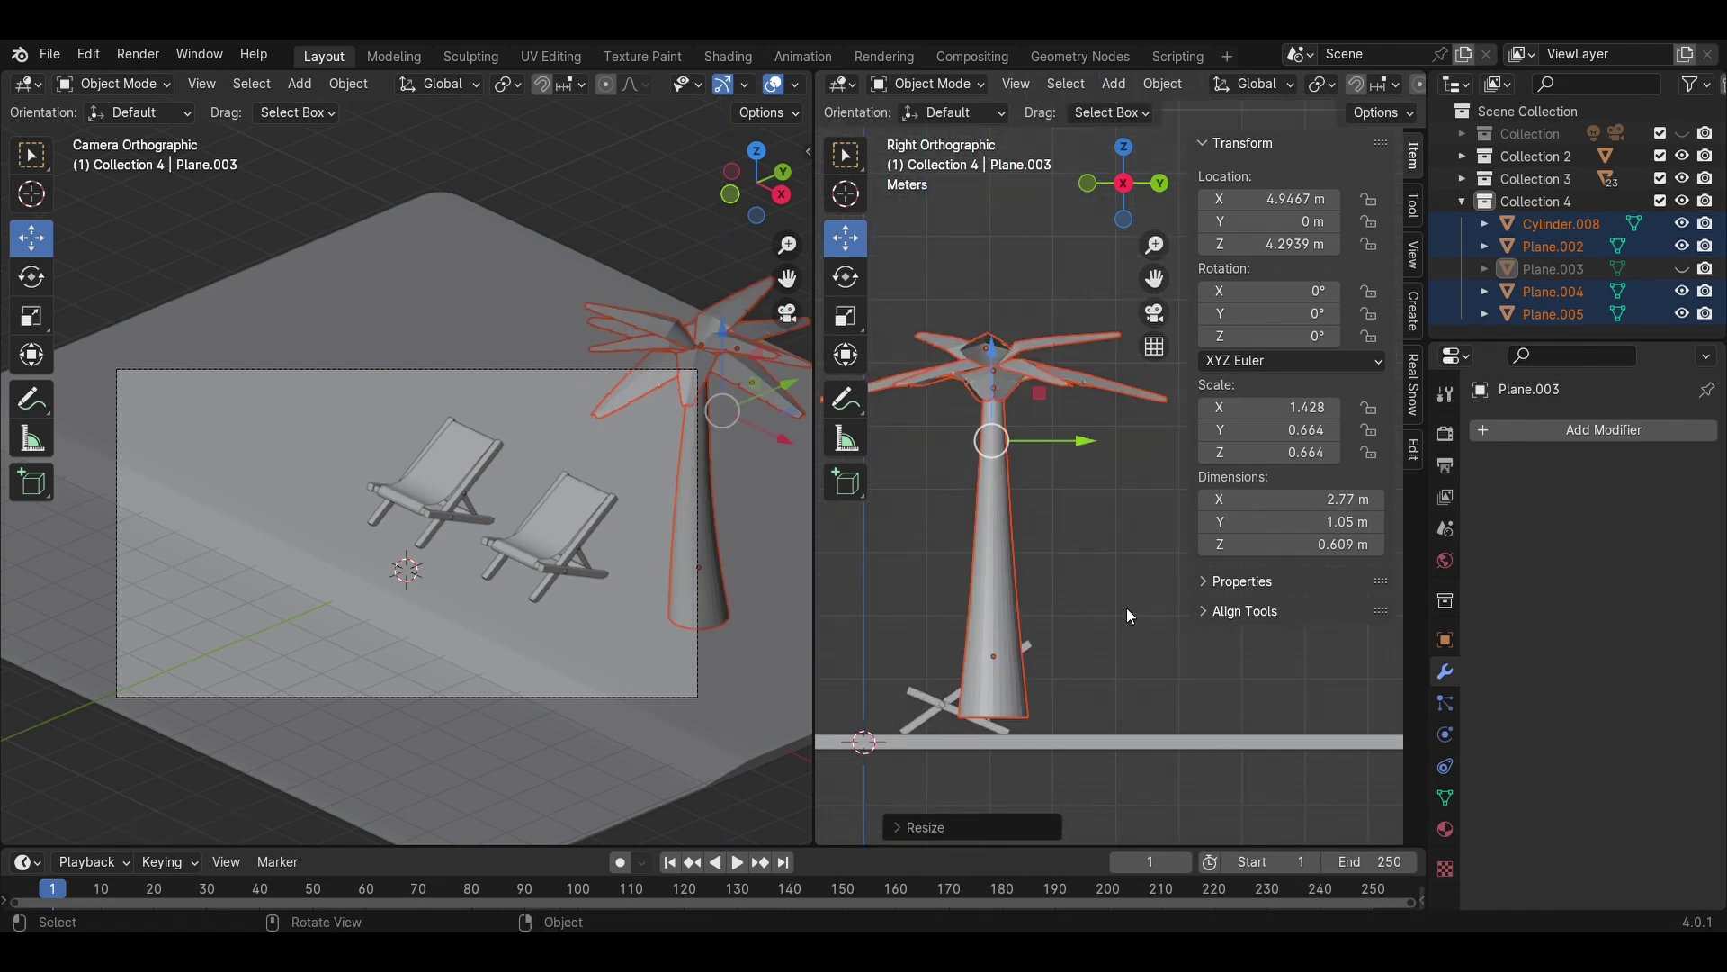
drag(992, 360, 992, 379)
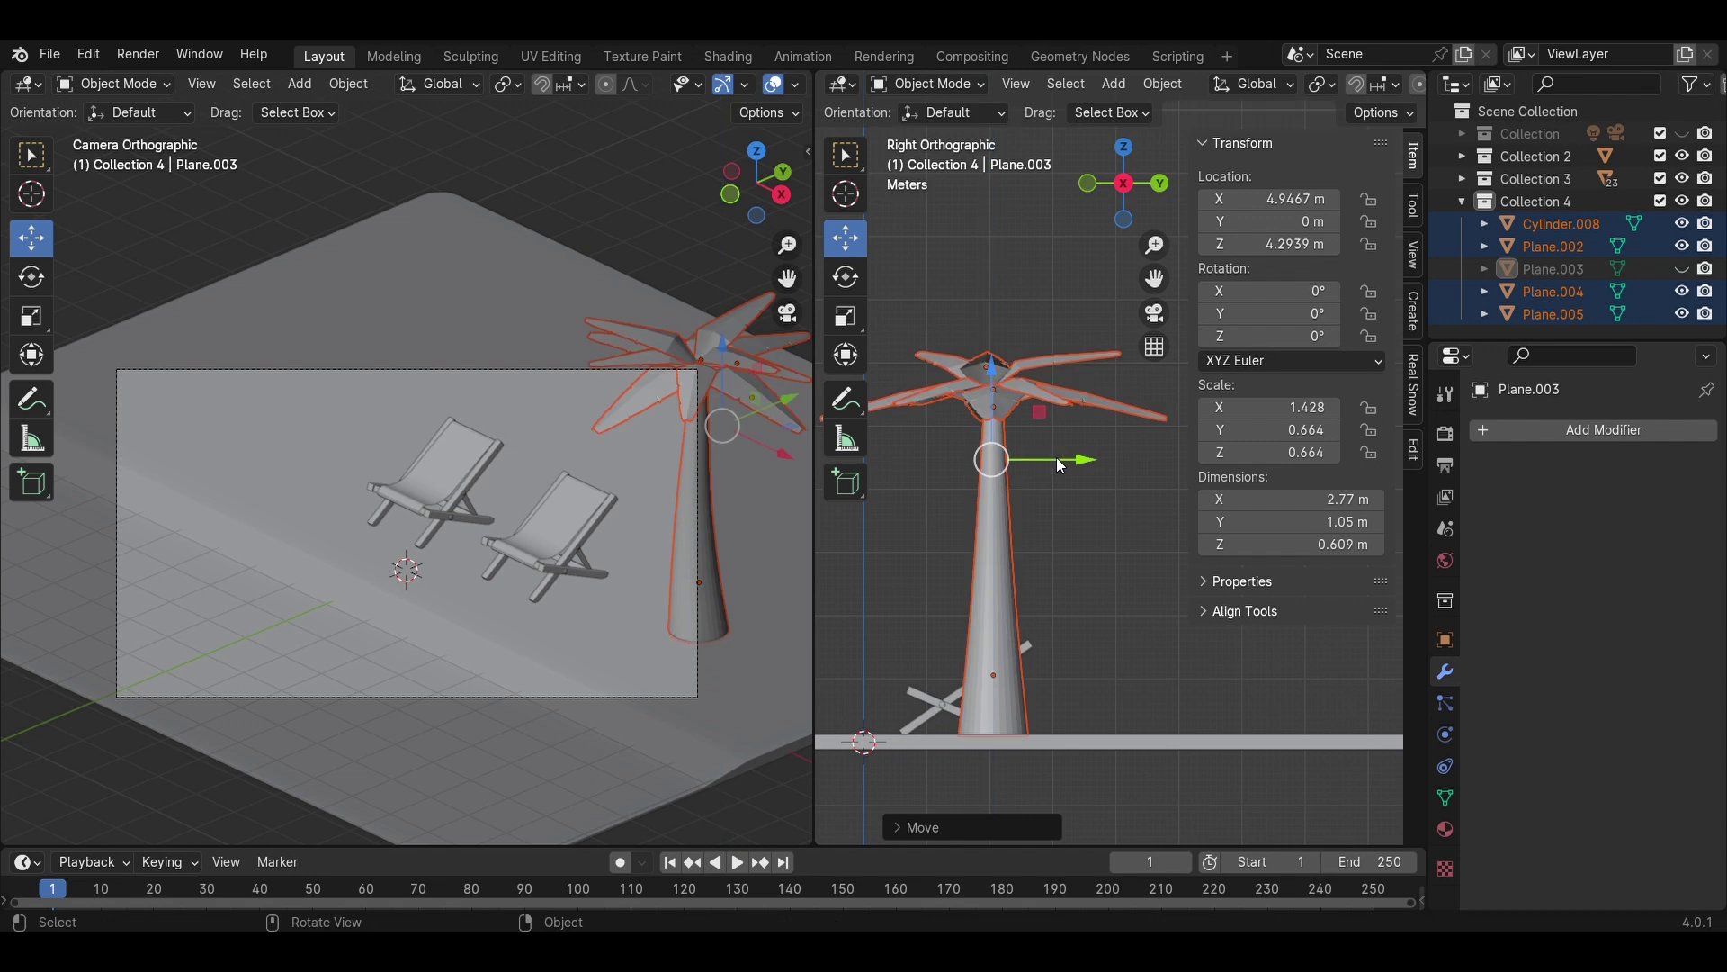
drag(1066, 465, 1049, 499)
click(1070, 574)
scroll(641, 569, up, 2)
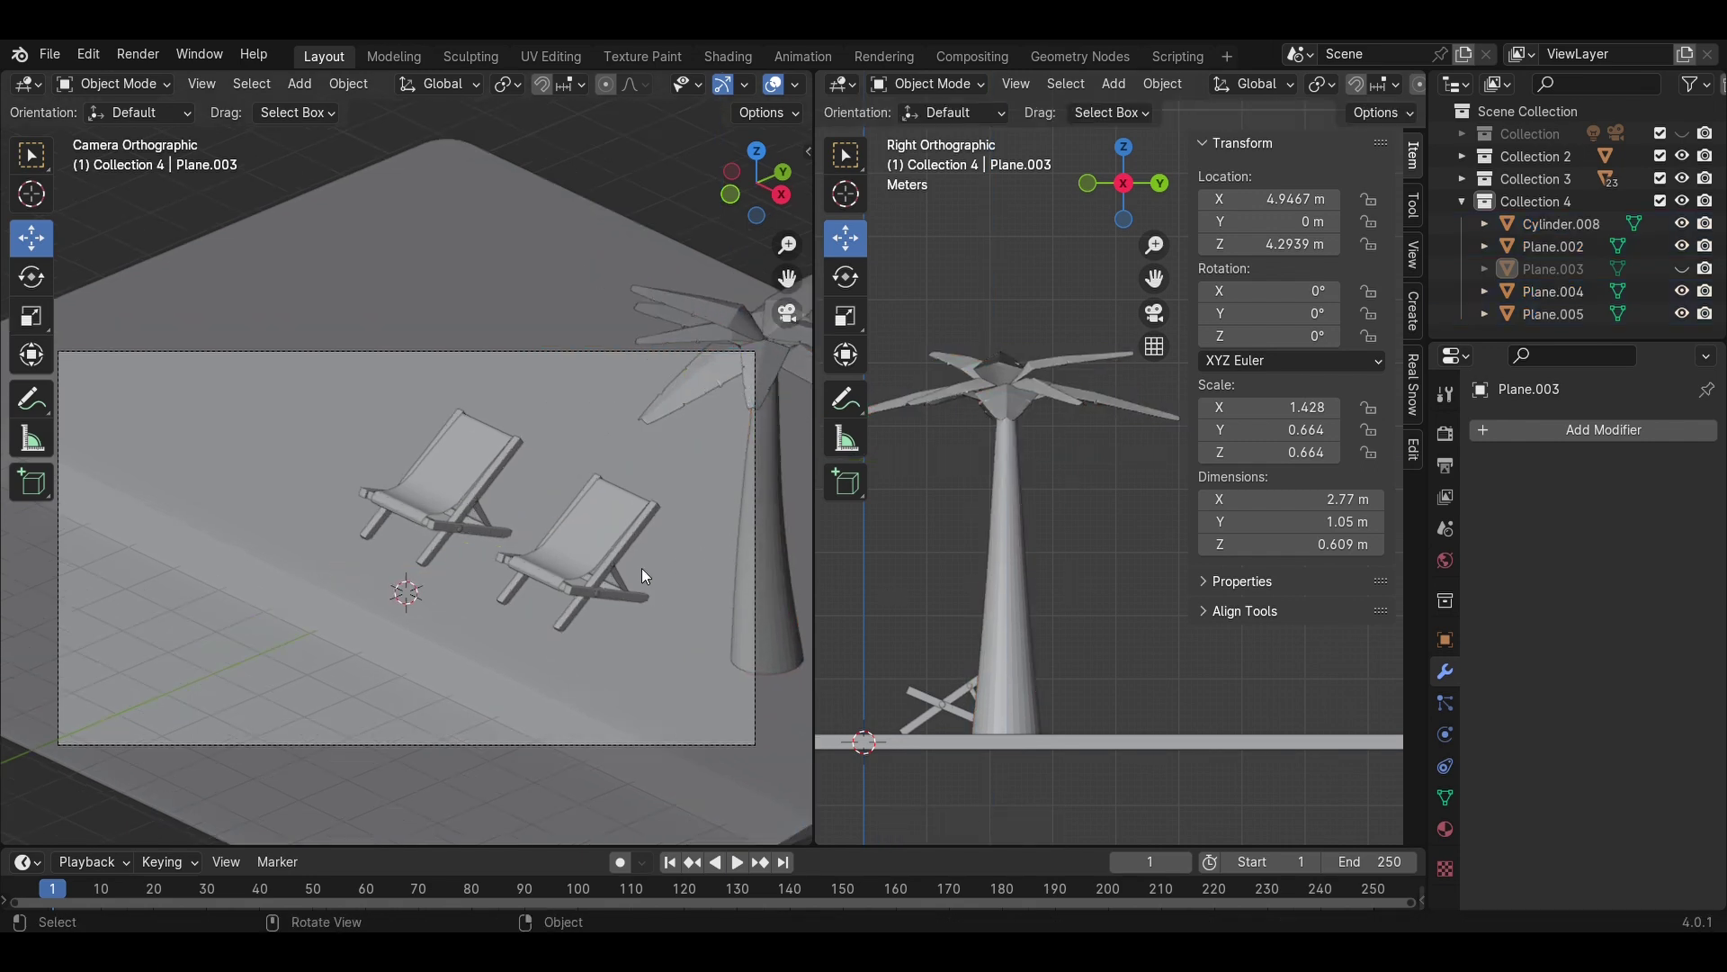
- Save the file, reselect the whole palm and shift it slightly in the negative Y direction
key(ctrl+s)
scroll(640, 569, down, 2)
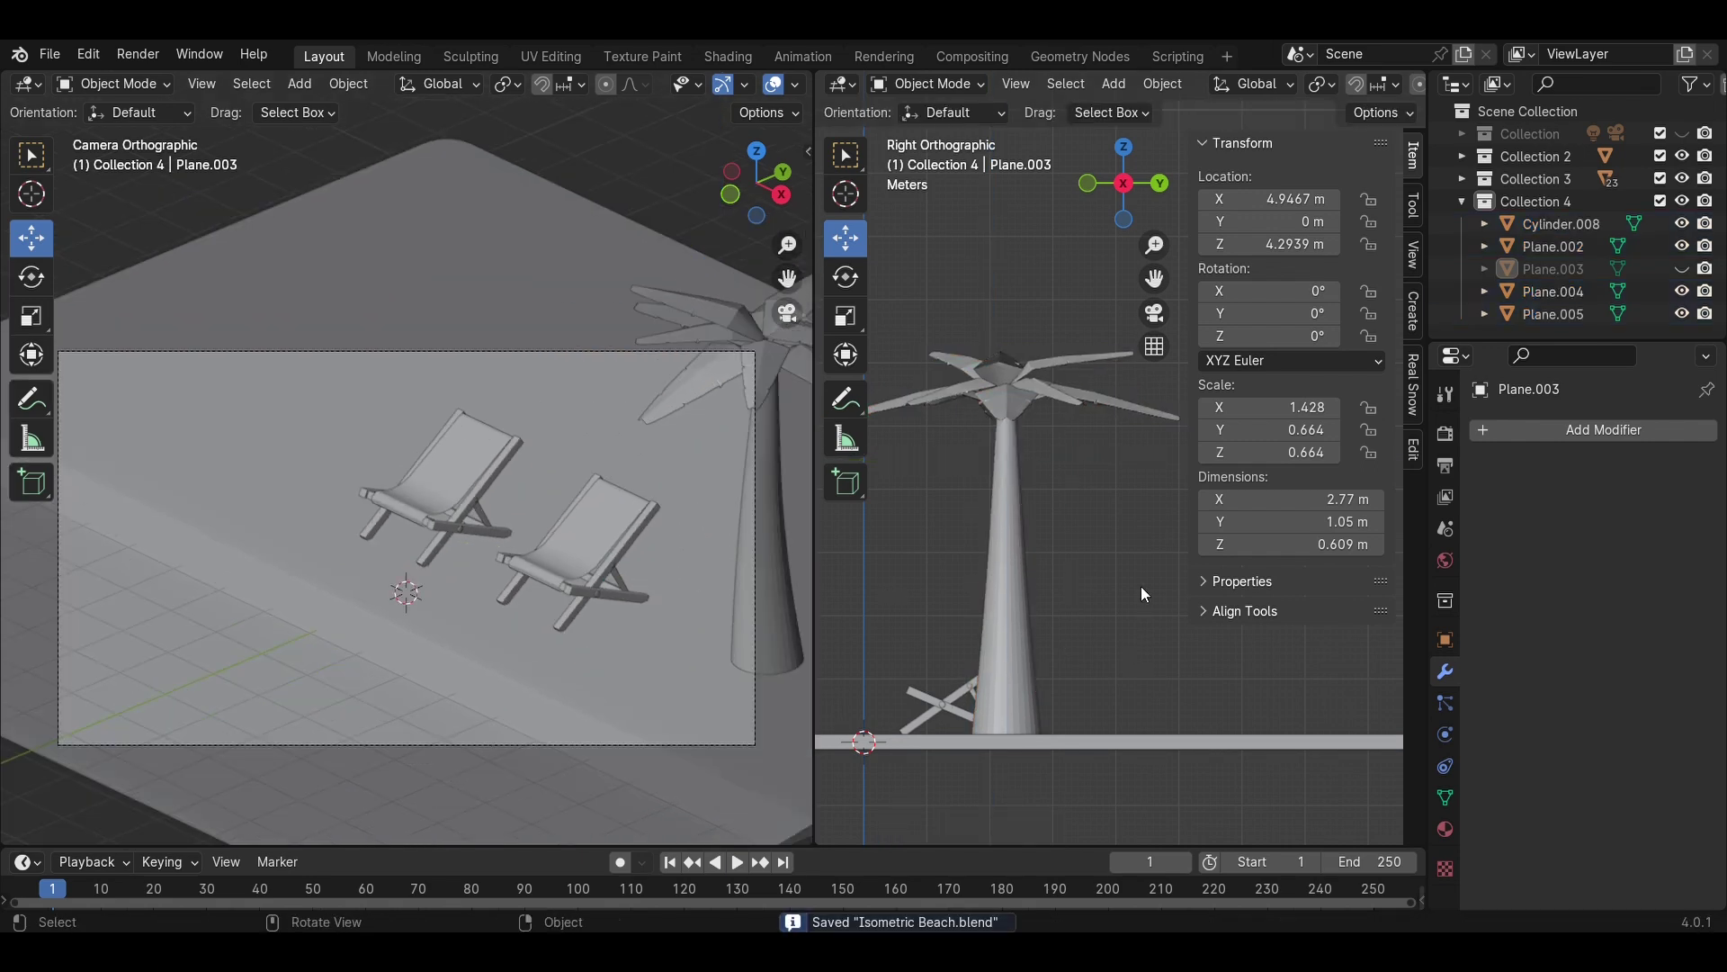
drag(1141, 584, 969, 315)
drag(1084, 464, 1094, 506)
click(1094, 506)
- Preview the camera view in Material Preview shading, return it to Solid and save the file
key(z)
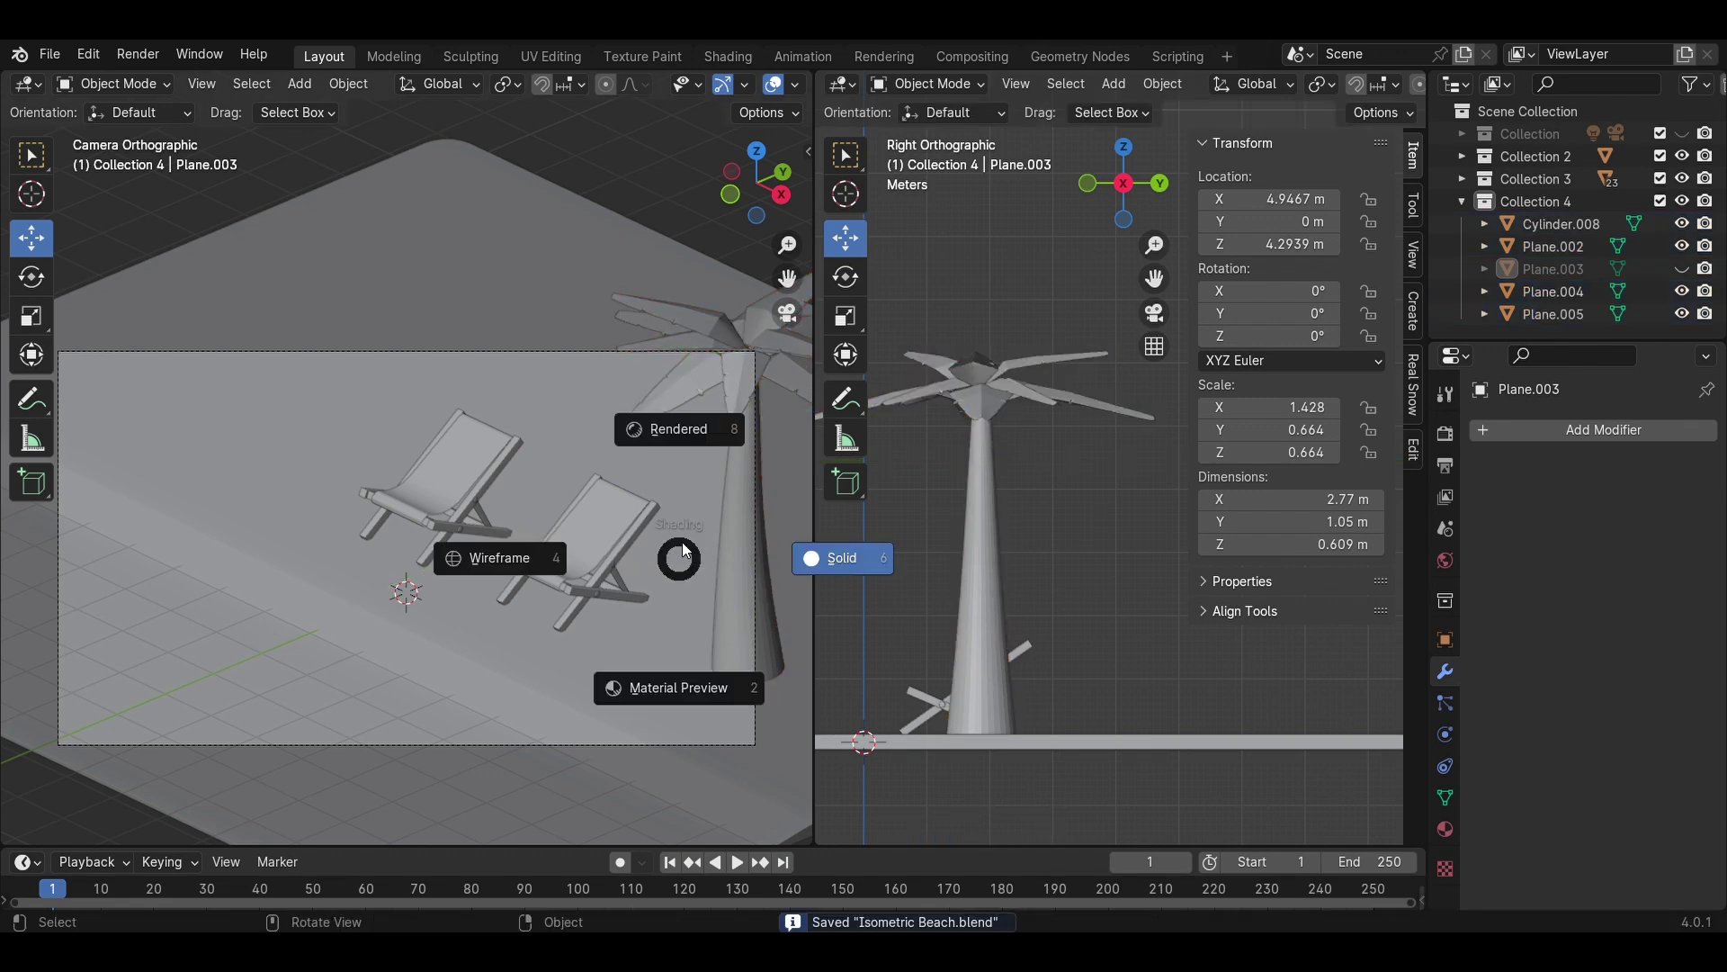
click(674, 667)
key(z)
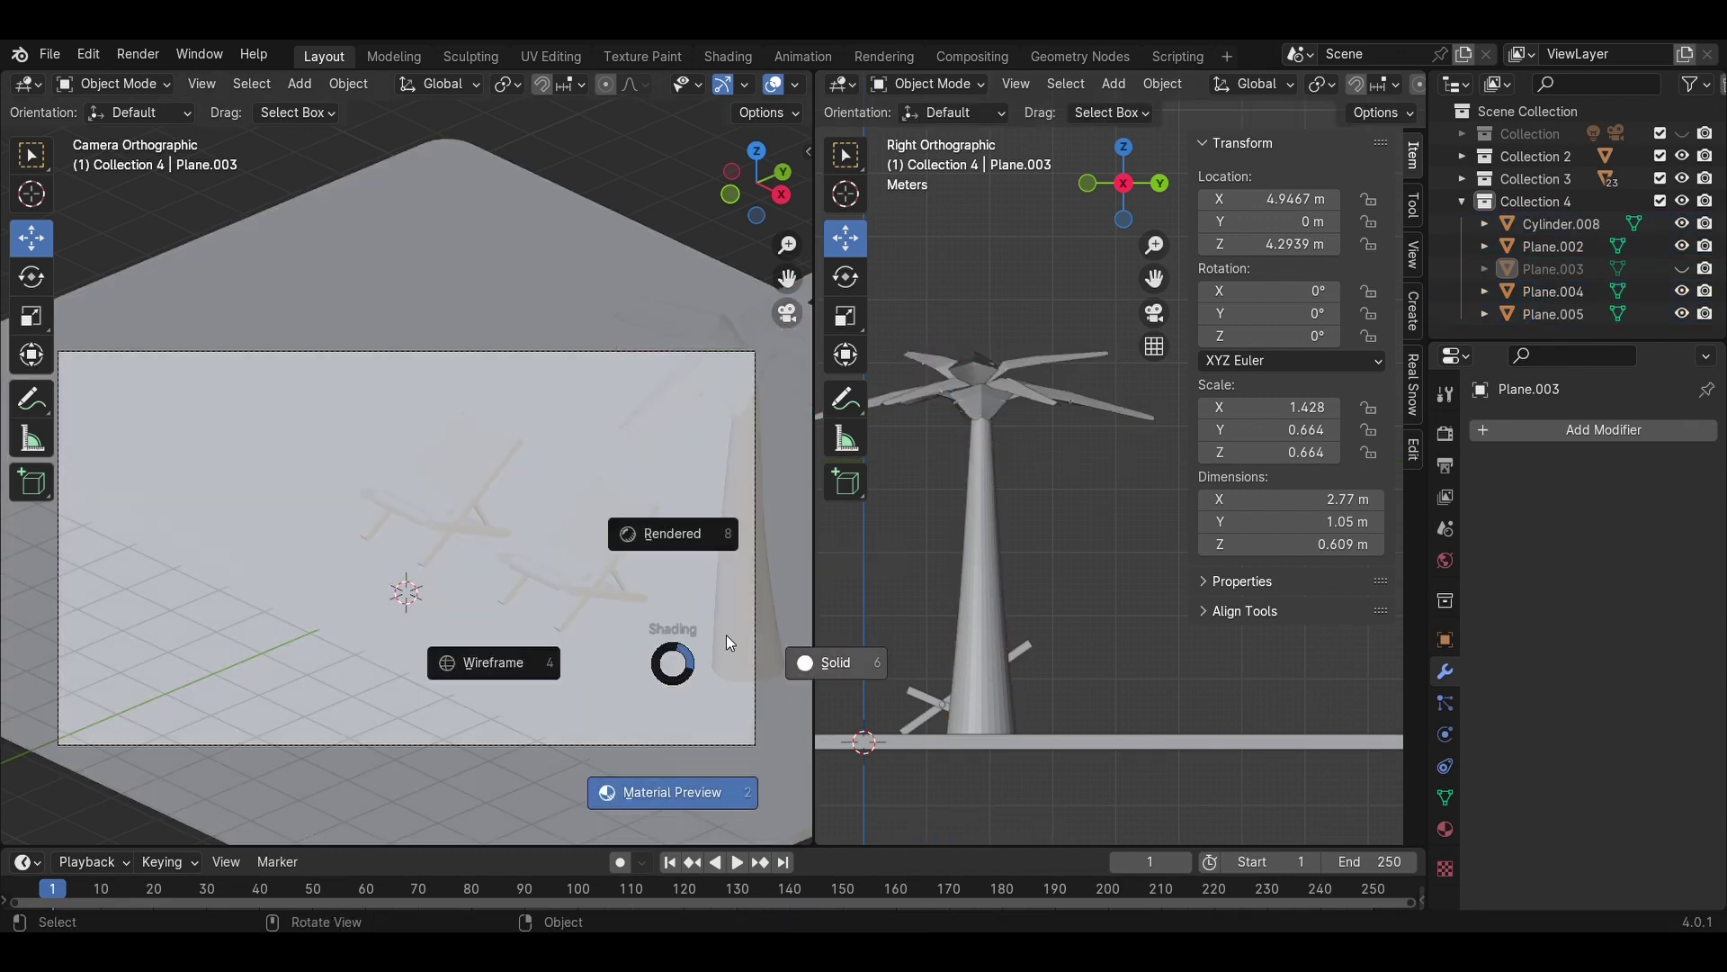
click(826, 671)
key(ctrl+s)
- Widen the perspective viewport and hide Collection 2 and Collection 3 to isolate the palm
middle_drag(1006, 607, 1174, 682)
scroll(1171, 678, down, 2)
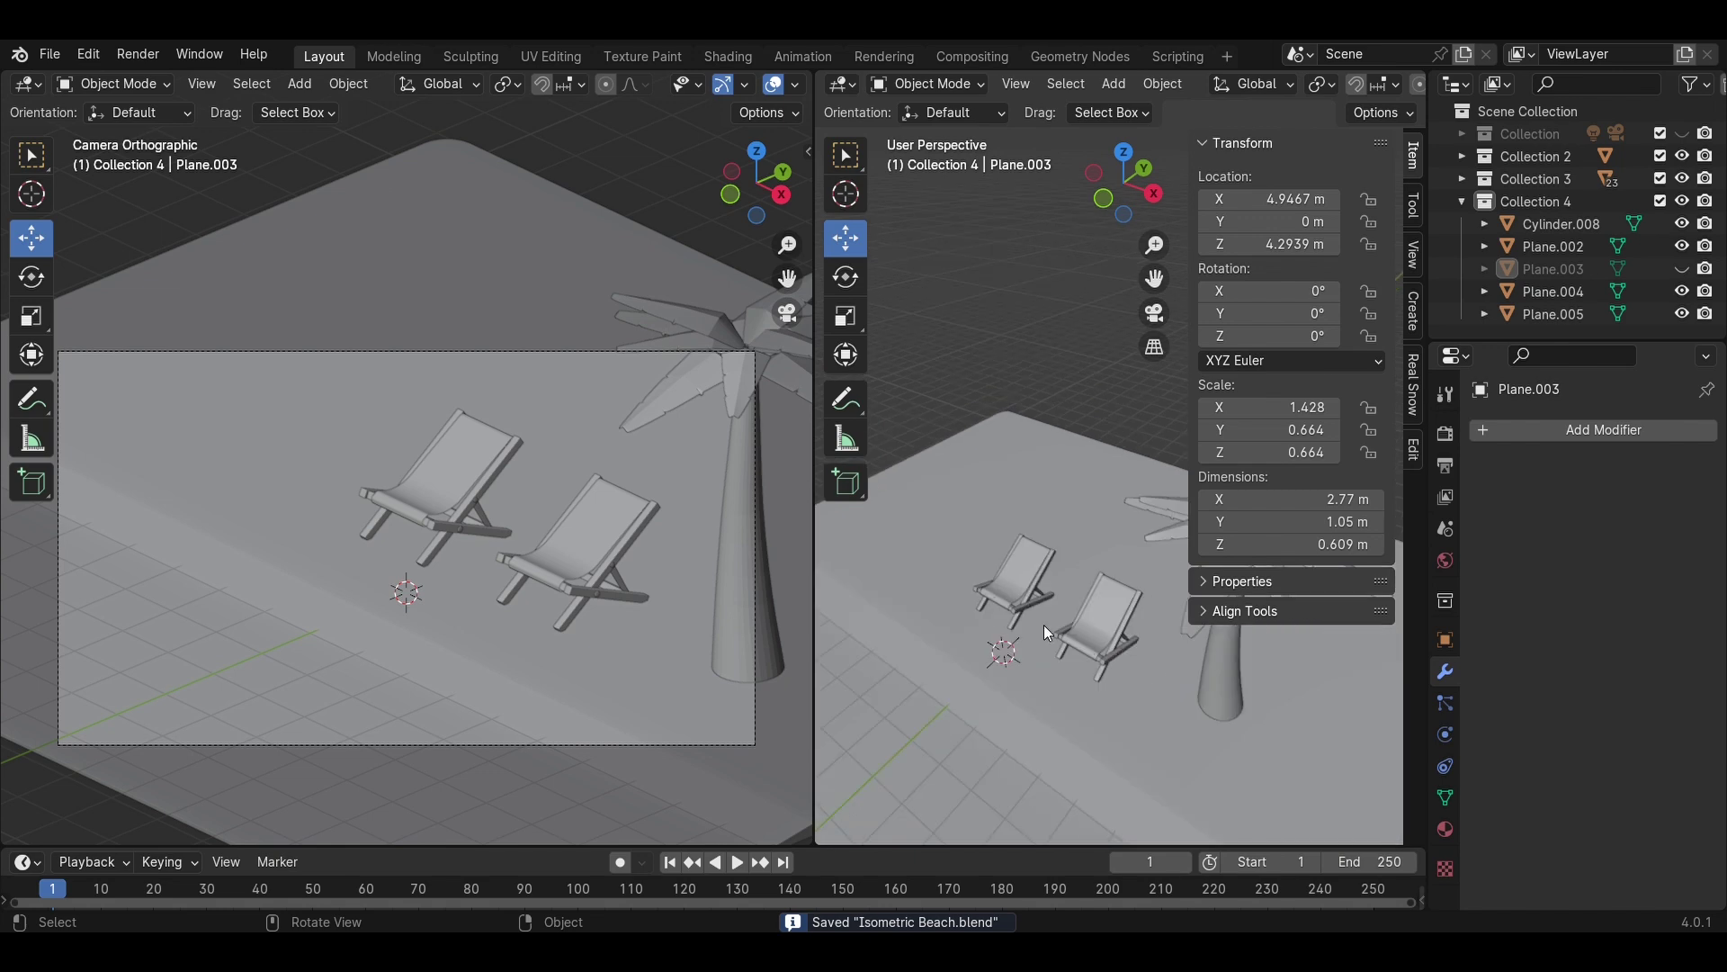
middle_drag(1046, 632, 953, 687)
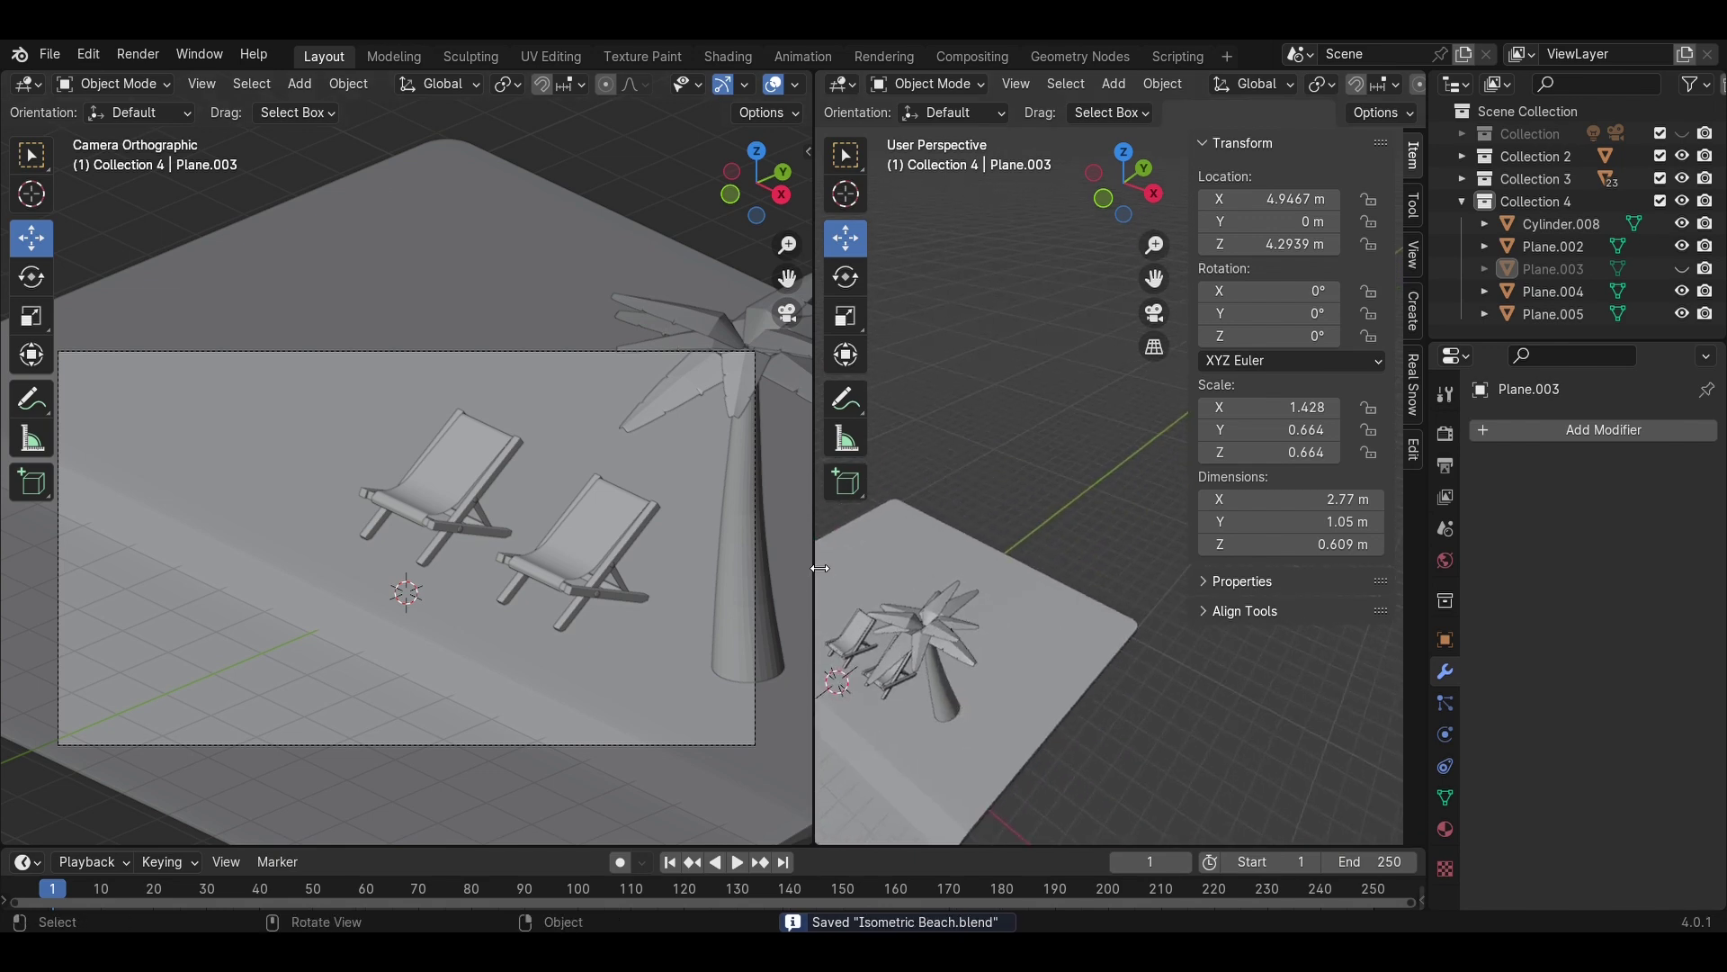
drag(820, 568, 475, 567)
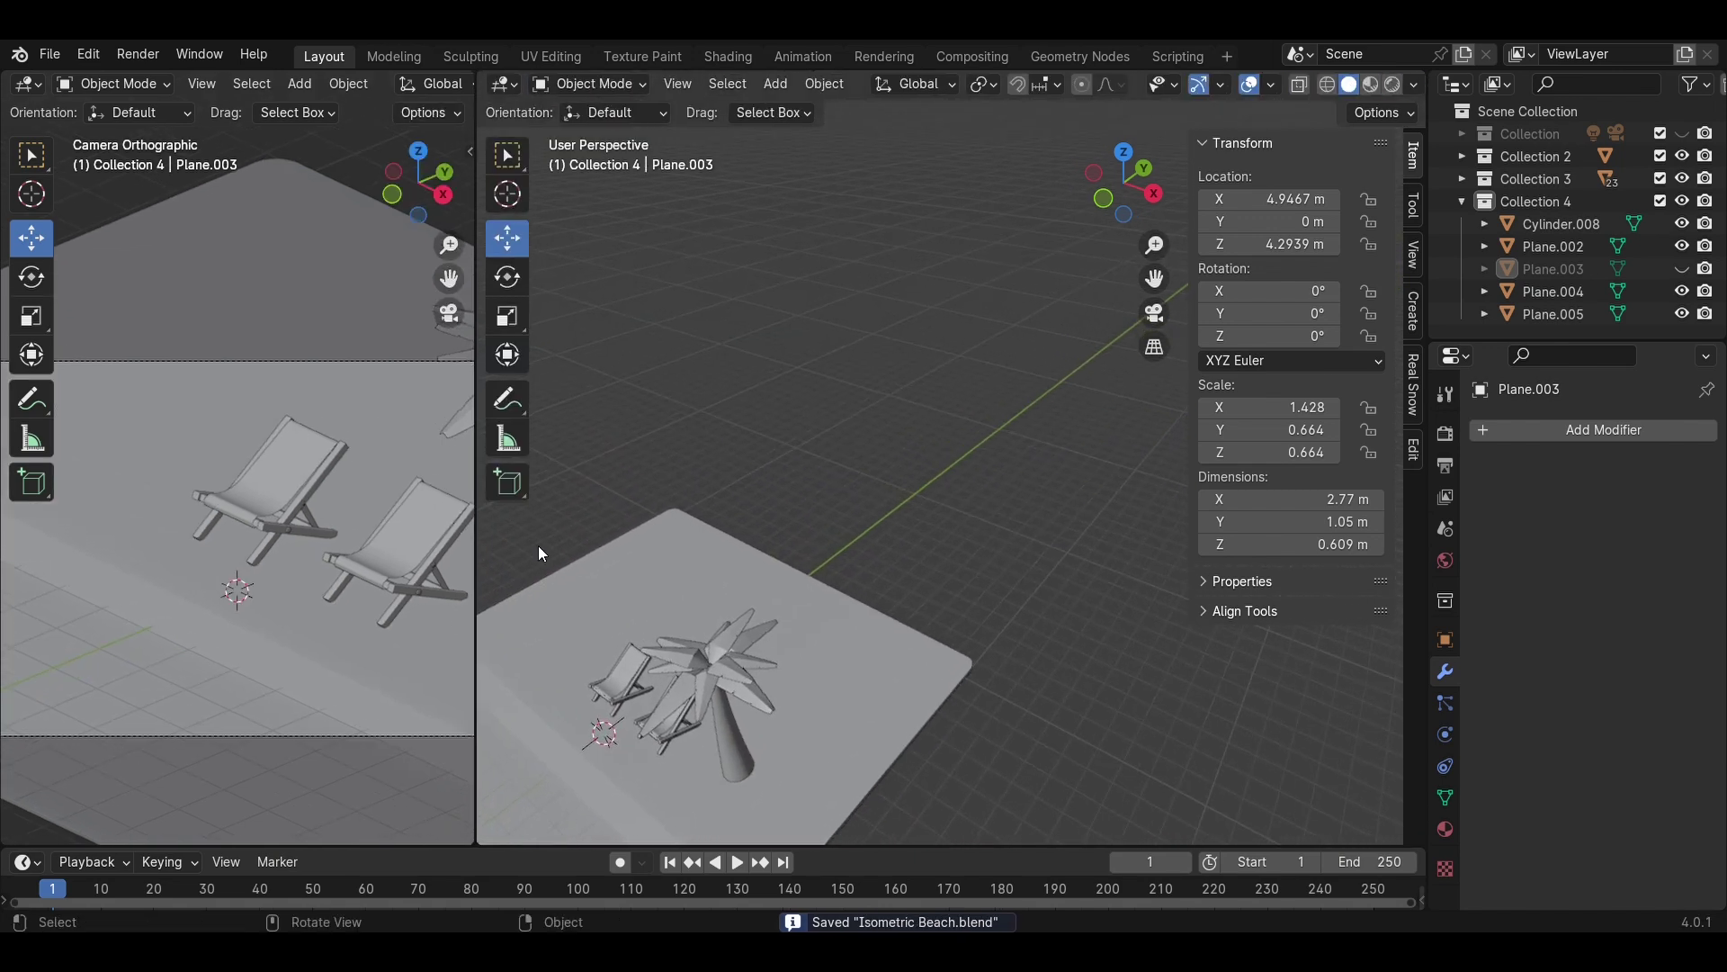
click(1682, 156)
click(1682, 178)
scroll(879, 597, up, 5)
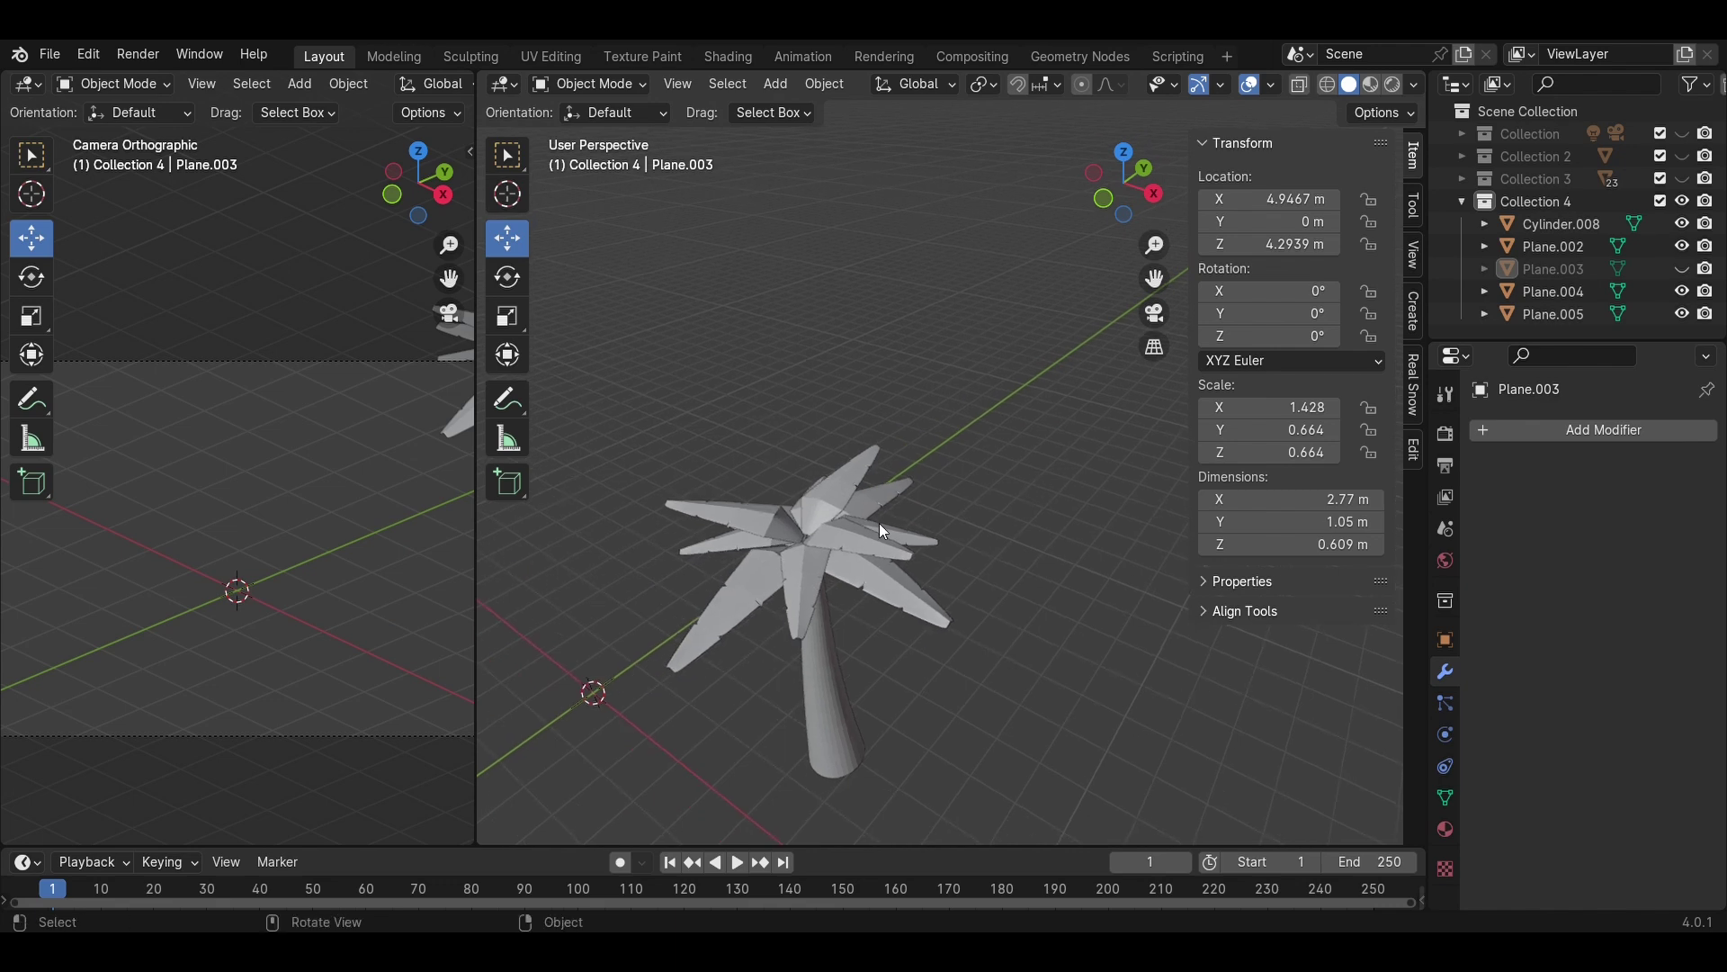
scroll(936, 553, down, 3)
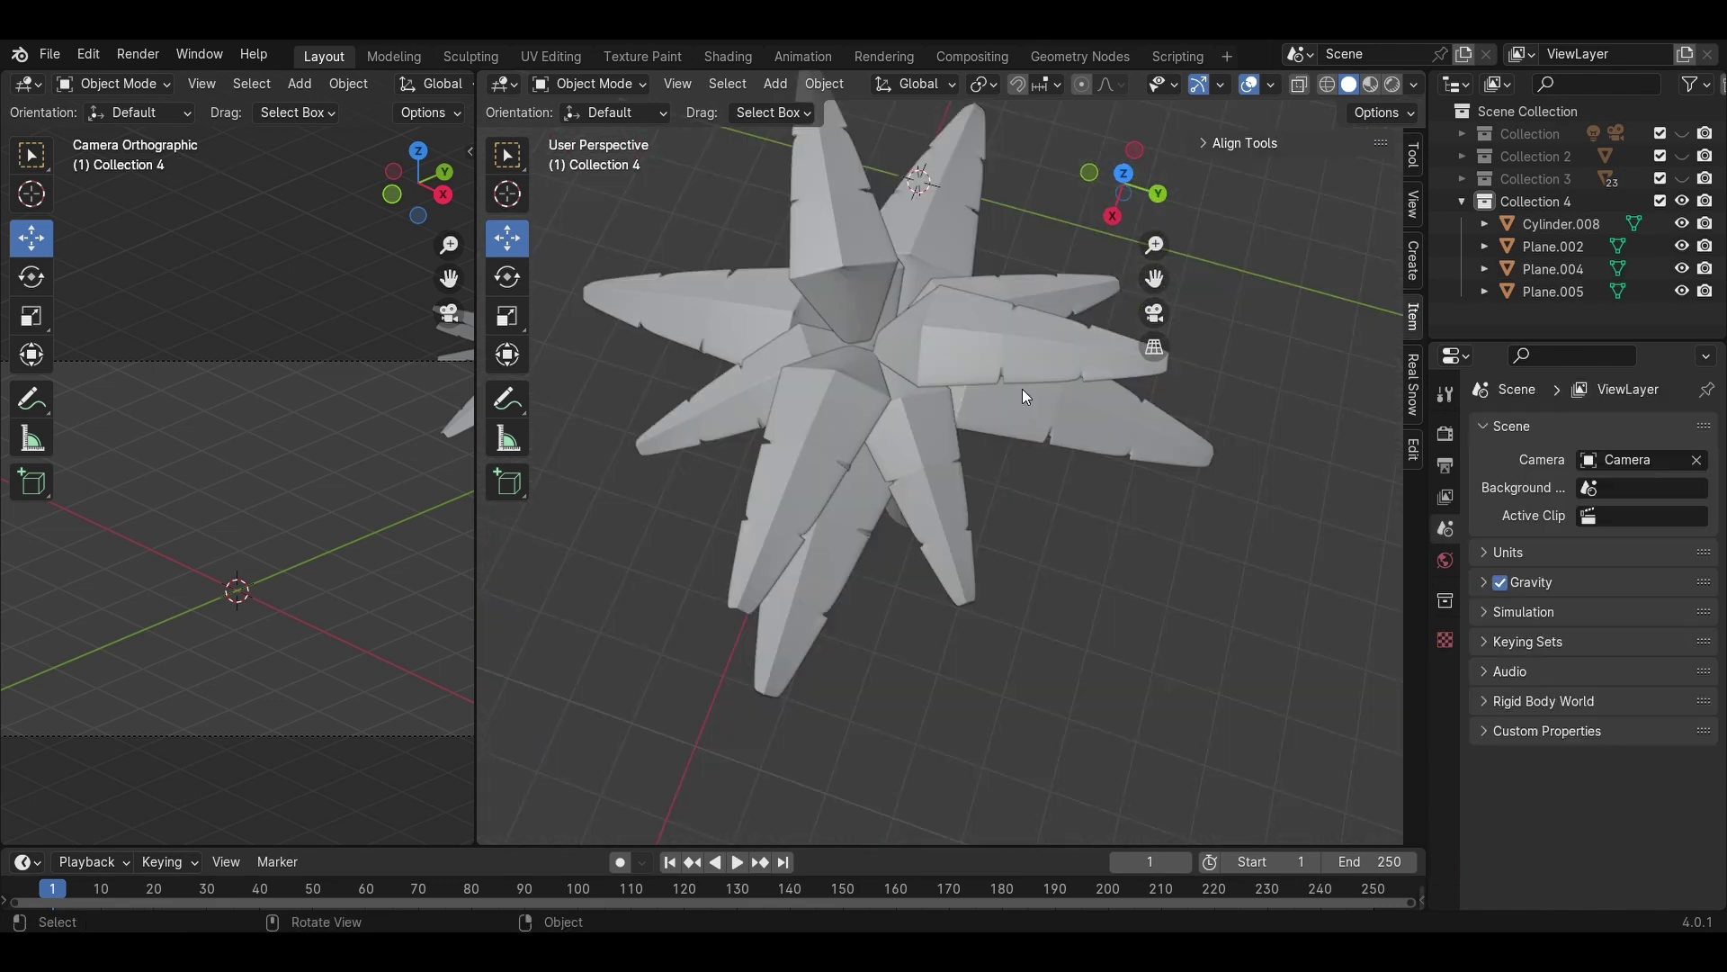
- Set the top leaf set Plane.005's geometry to its origin and recentre it at X 5.6146 m, Y 1.9979 m from the top view
click(1039, 310)
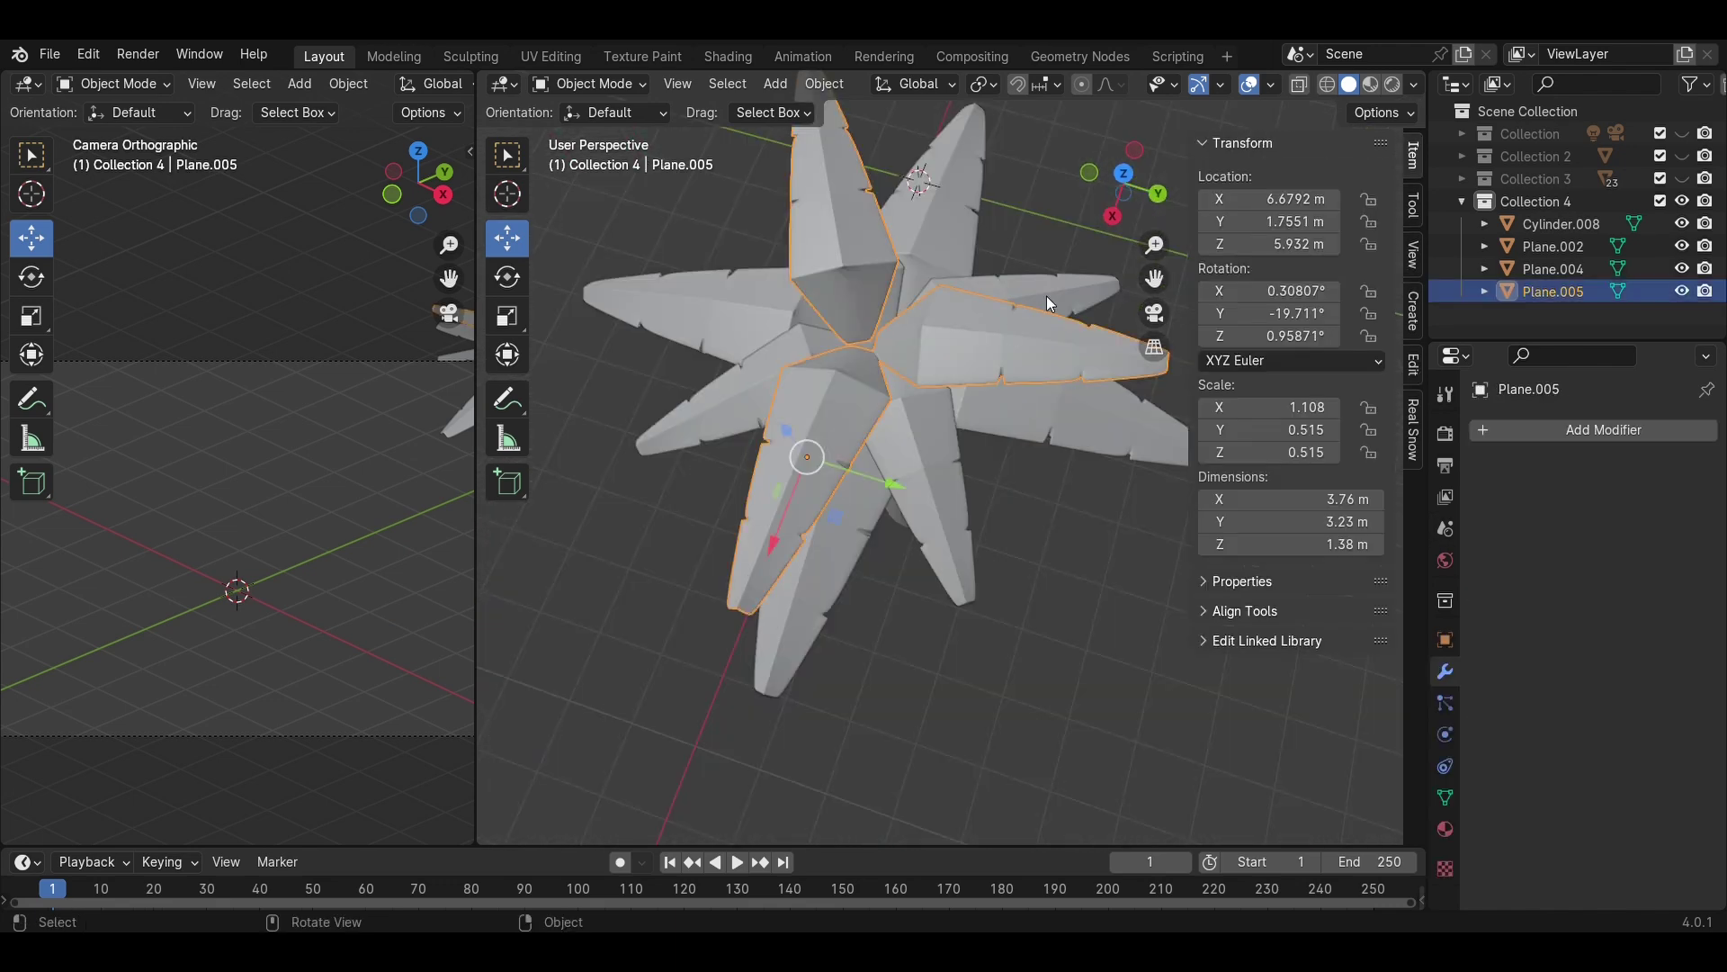
click(1127, 175)
scroll(993, 521, up, 4)
right_click(1022, 547)
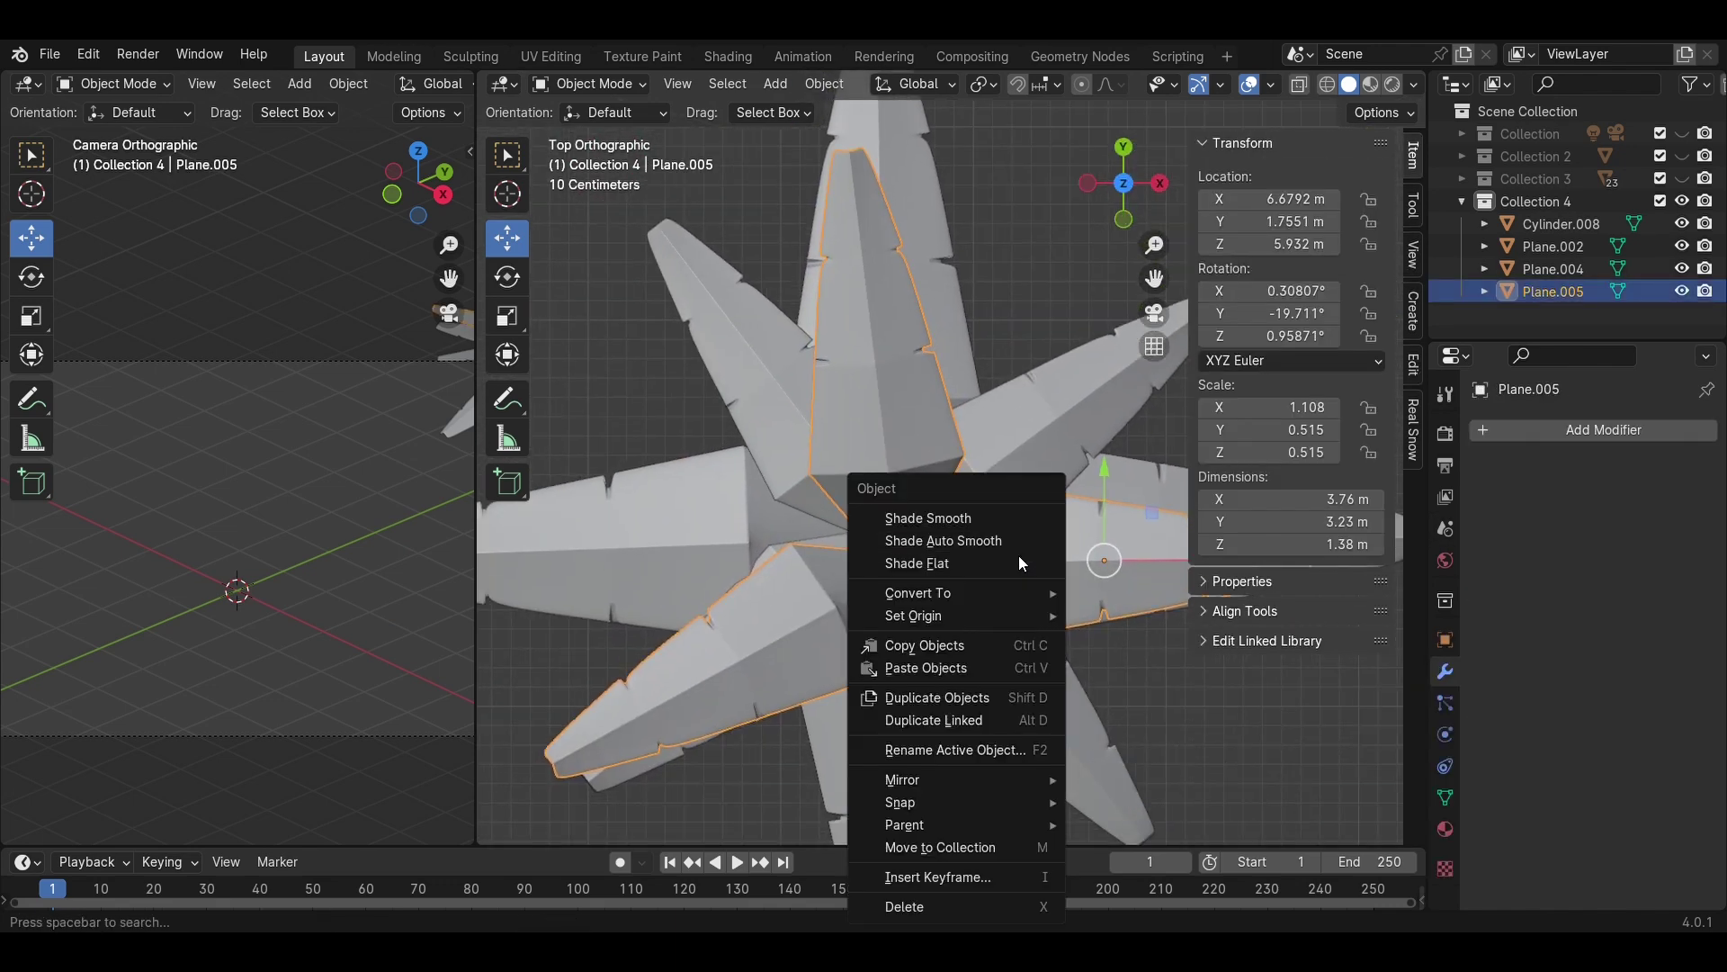
mouse_move(996, 608)
click(1146, 612)
key(g)
key(x)
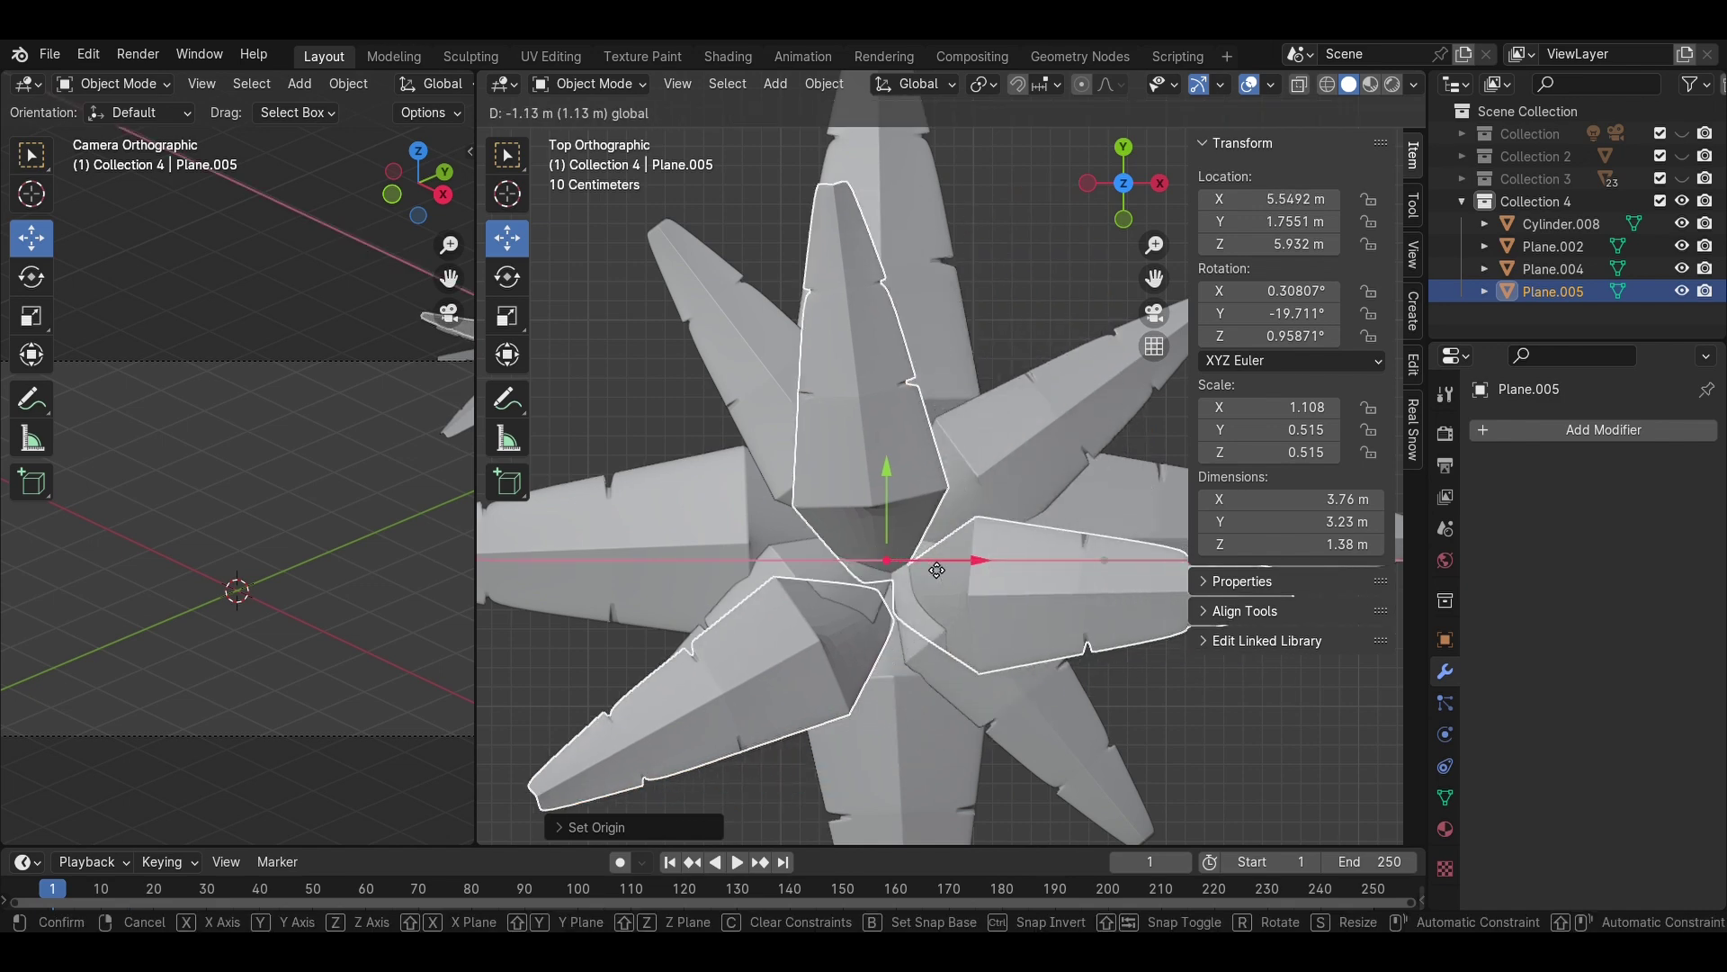
click(937, 570)
key(g)
key(y)
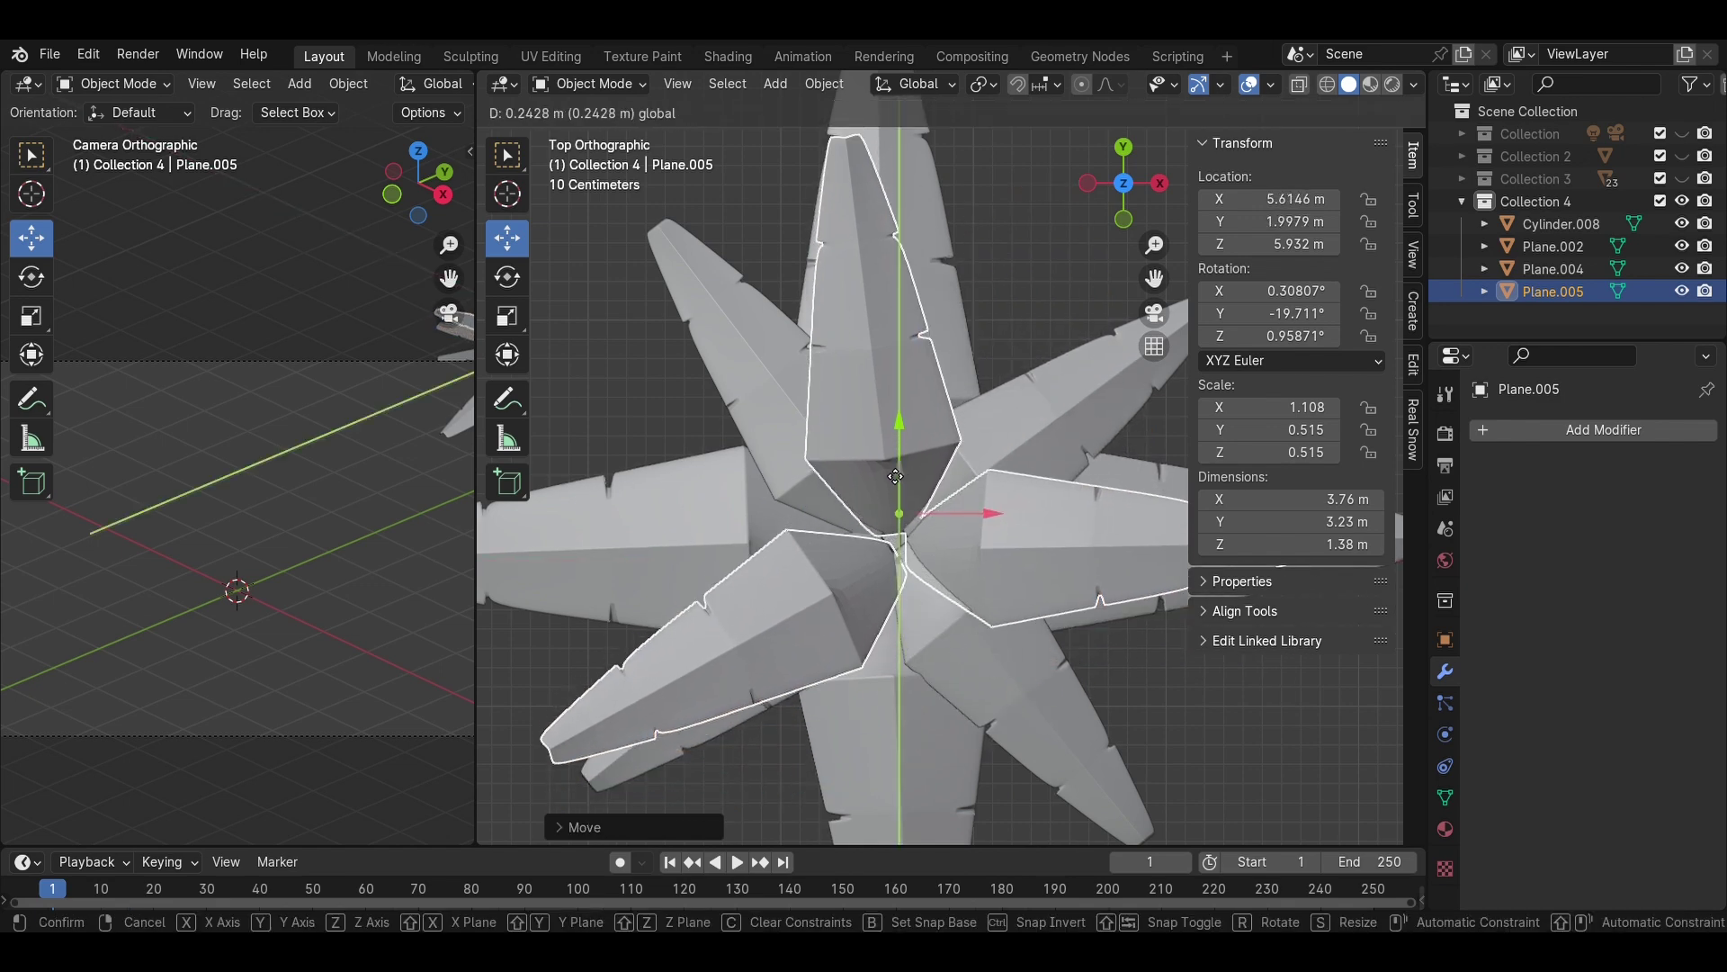
click(897, 476)
- Scale Plane.005 down to 0.899, 0.418, 0.418 and lower it to about Z 5.8386 m
middle_drag(979, 601, 995, 478)
key(s)
click(999, 424)
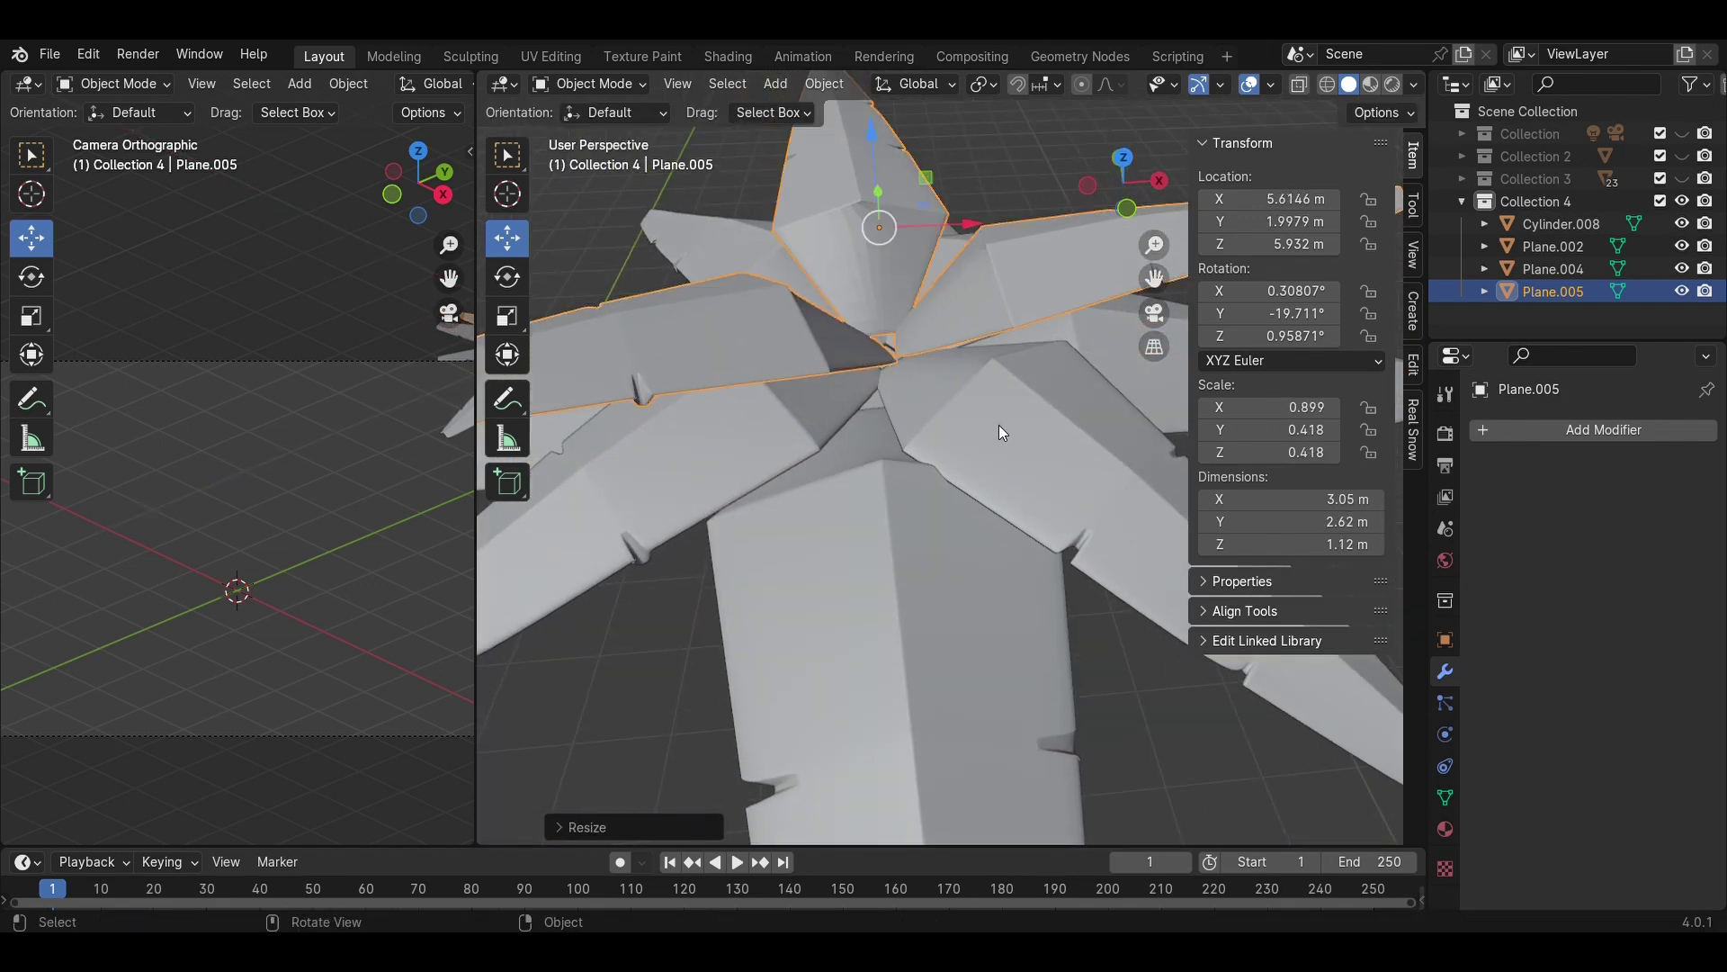
click(1132, 206)
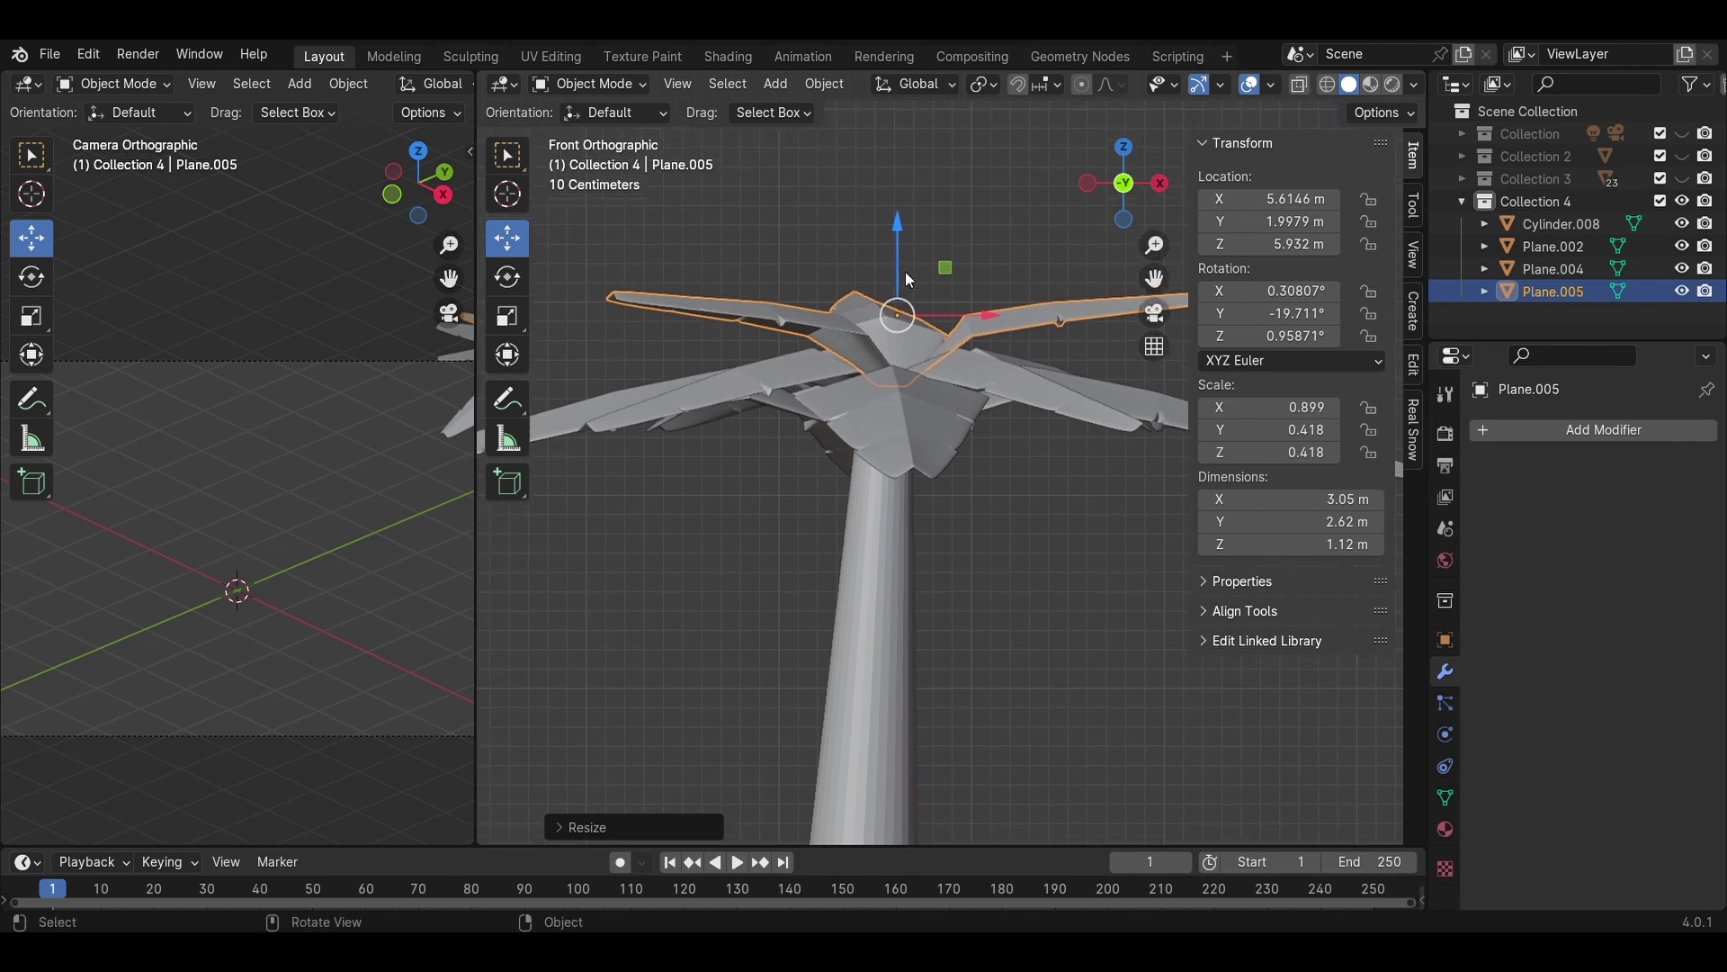
drag(901, 274, 903, 292)
- Move the top leaf set to Y 2.1193 m and adjust it along X to centre it over the lower leaves
middle_drag(1008, 334, 931, 558)
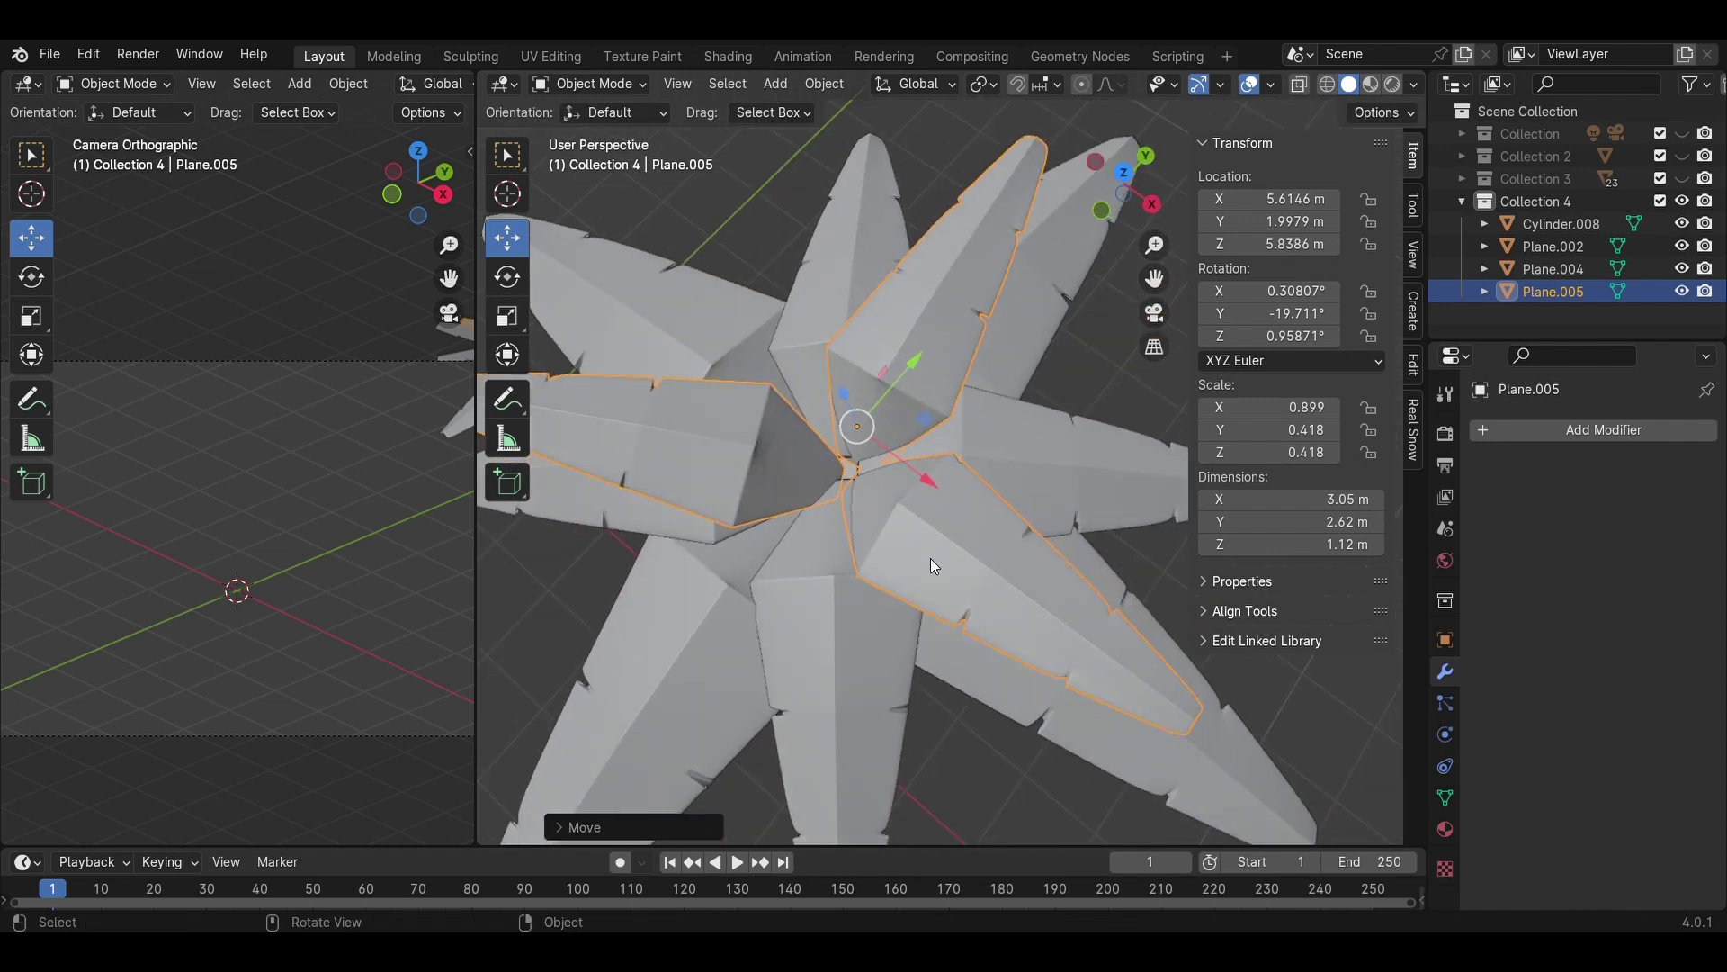
drag(881, 410, 900, 388)
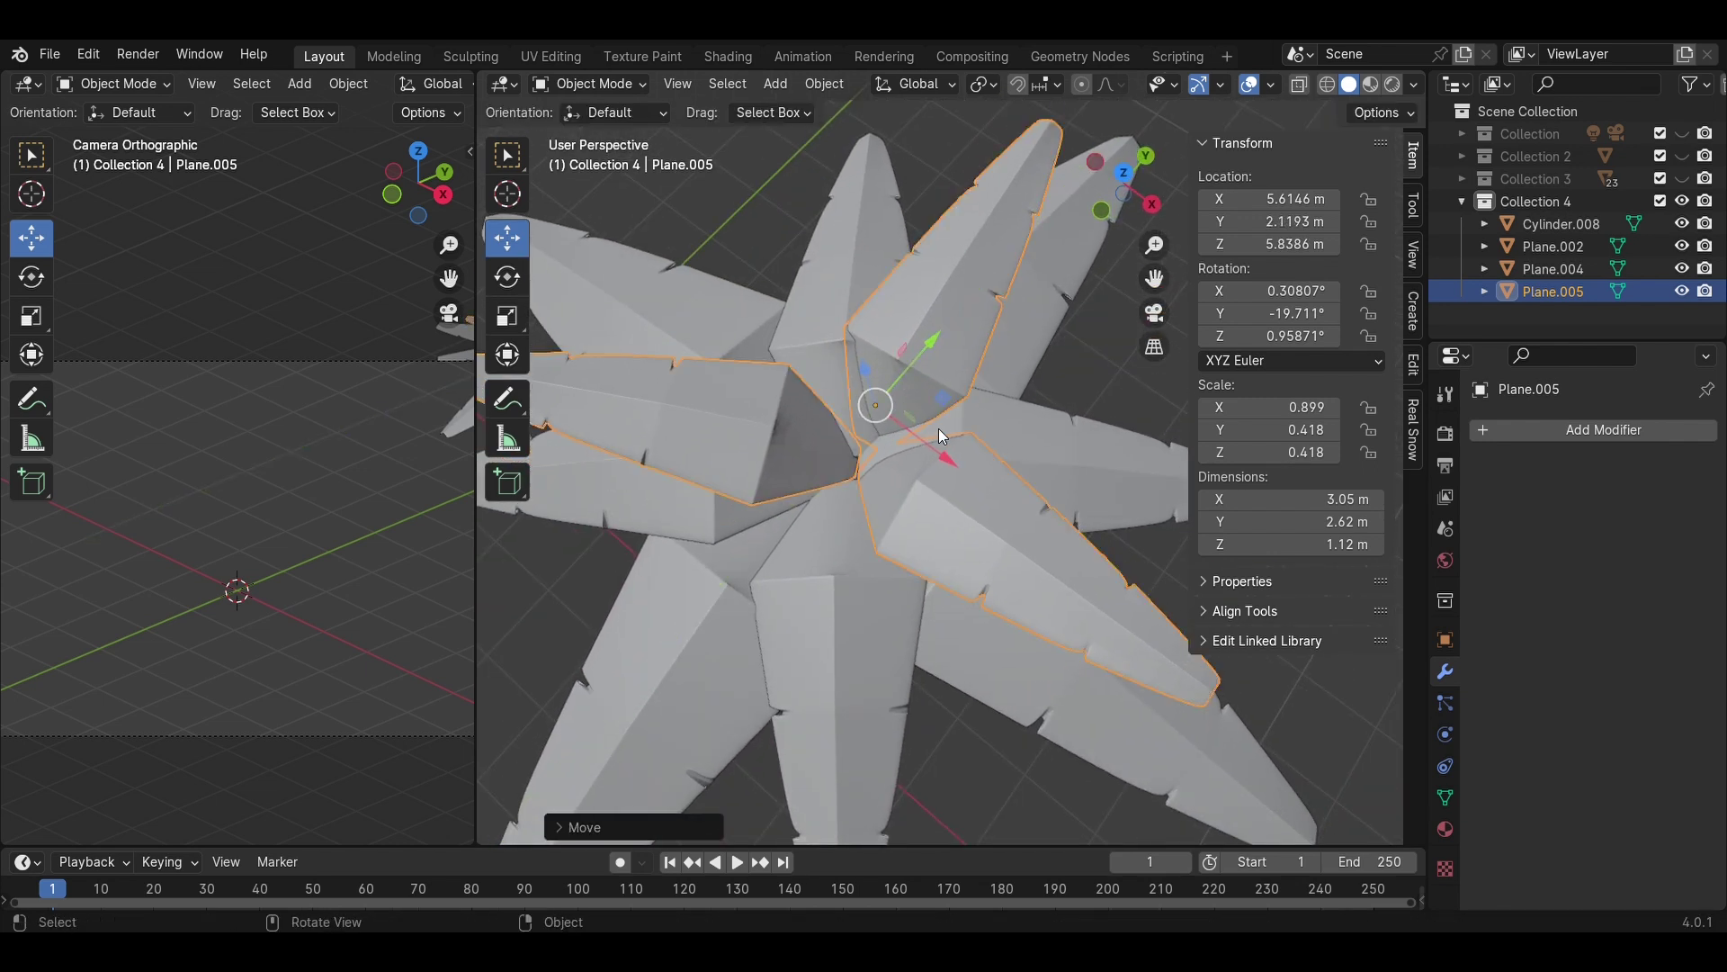
drag(935, 447, 1096, 344)
click(1096, 344)
- Bring the palm into the camera viewport with nothing selected and save the file
middle_drag(1096, 344, 1028, 462)
click(1027, 467)
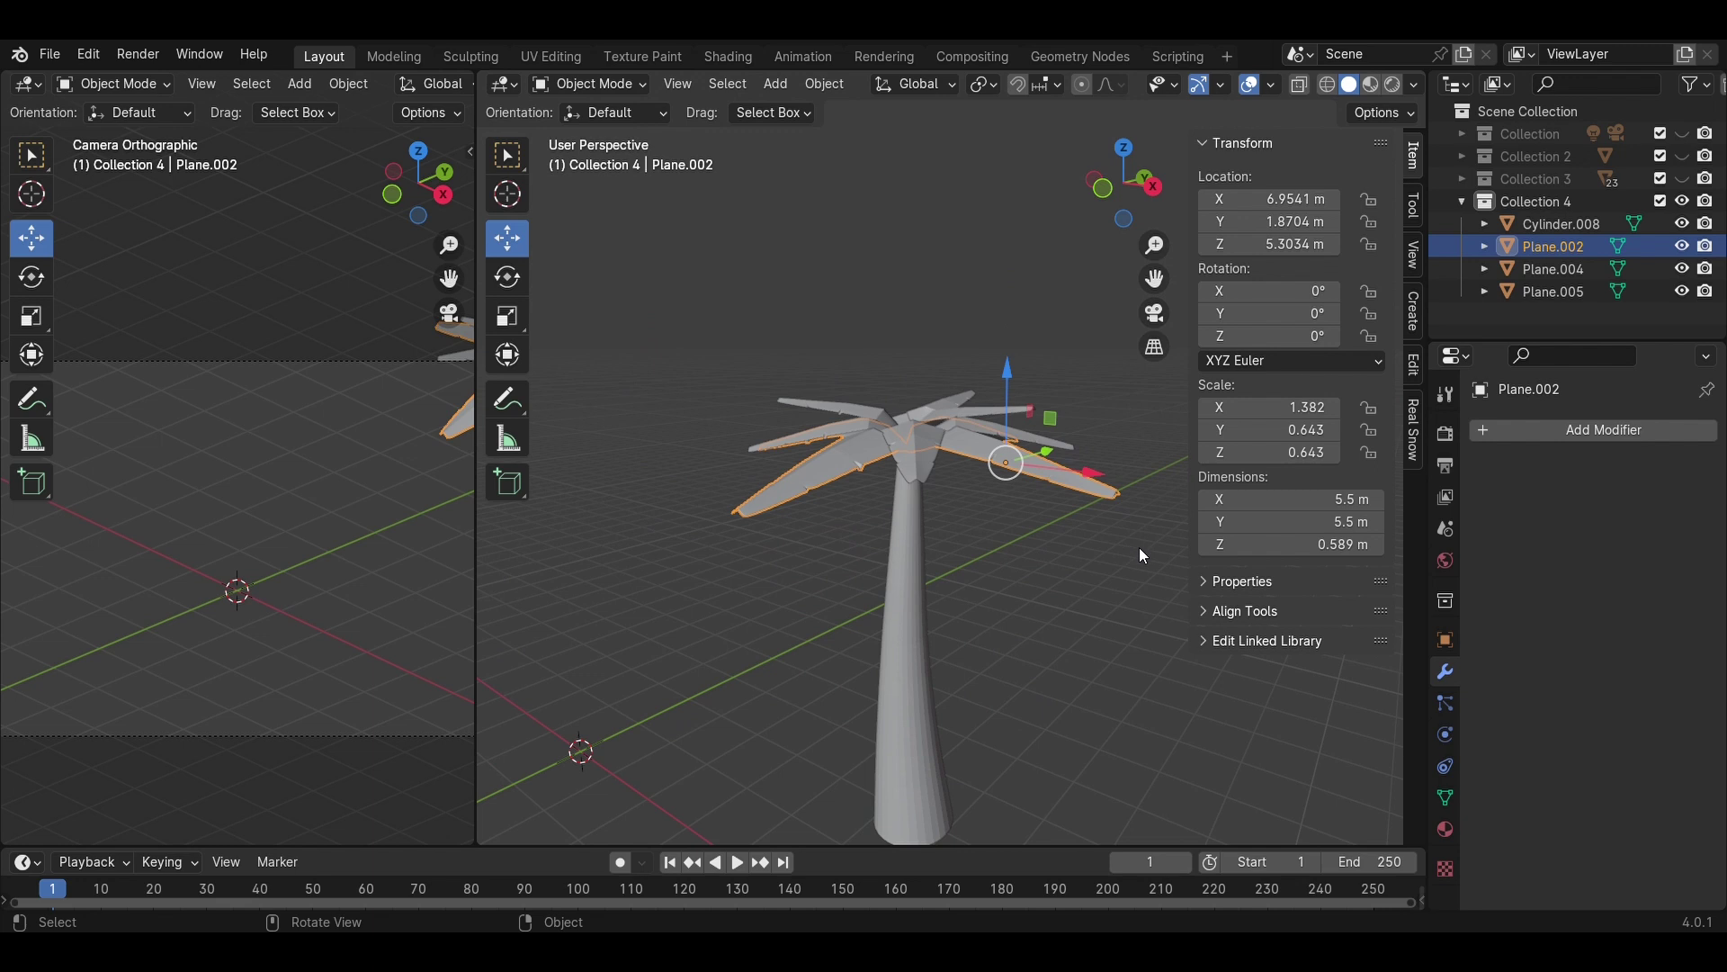
shift+middle_drag(483, 527, 396, 511)
click(398, 506)
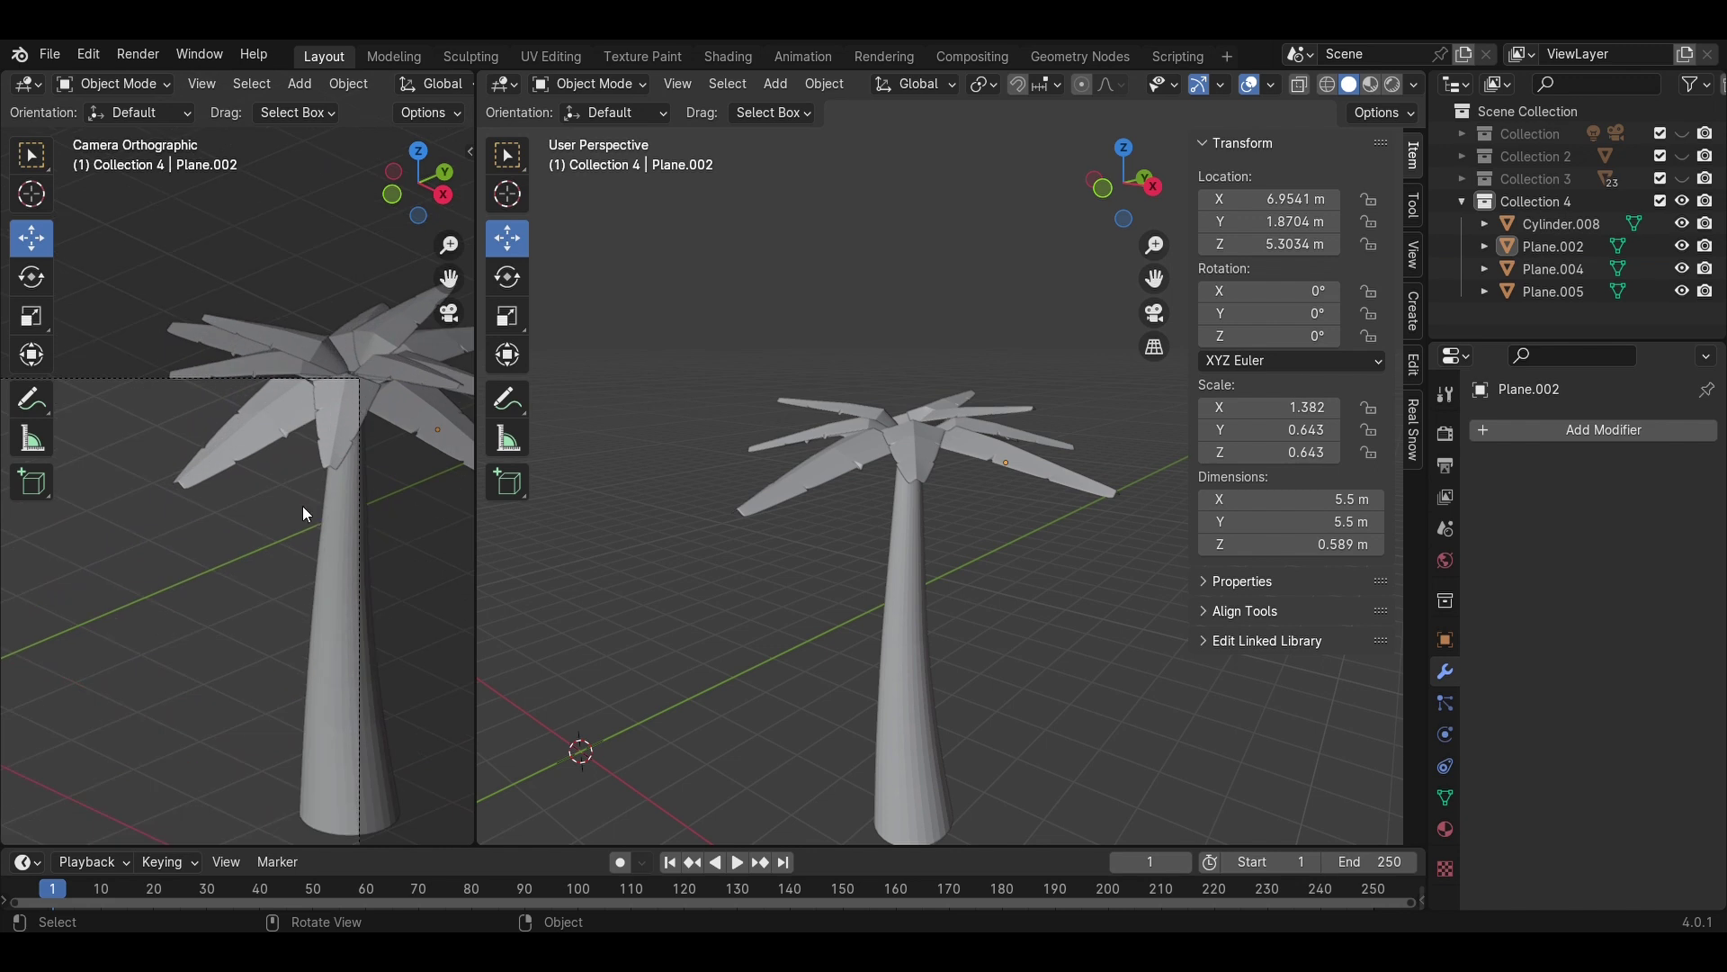
key(ctrl+s)
scroll(304, 515, up, 3)
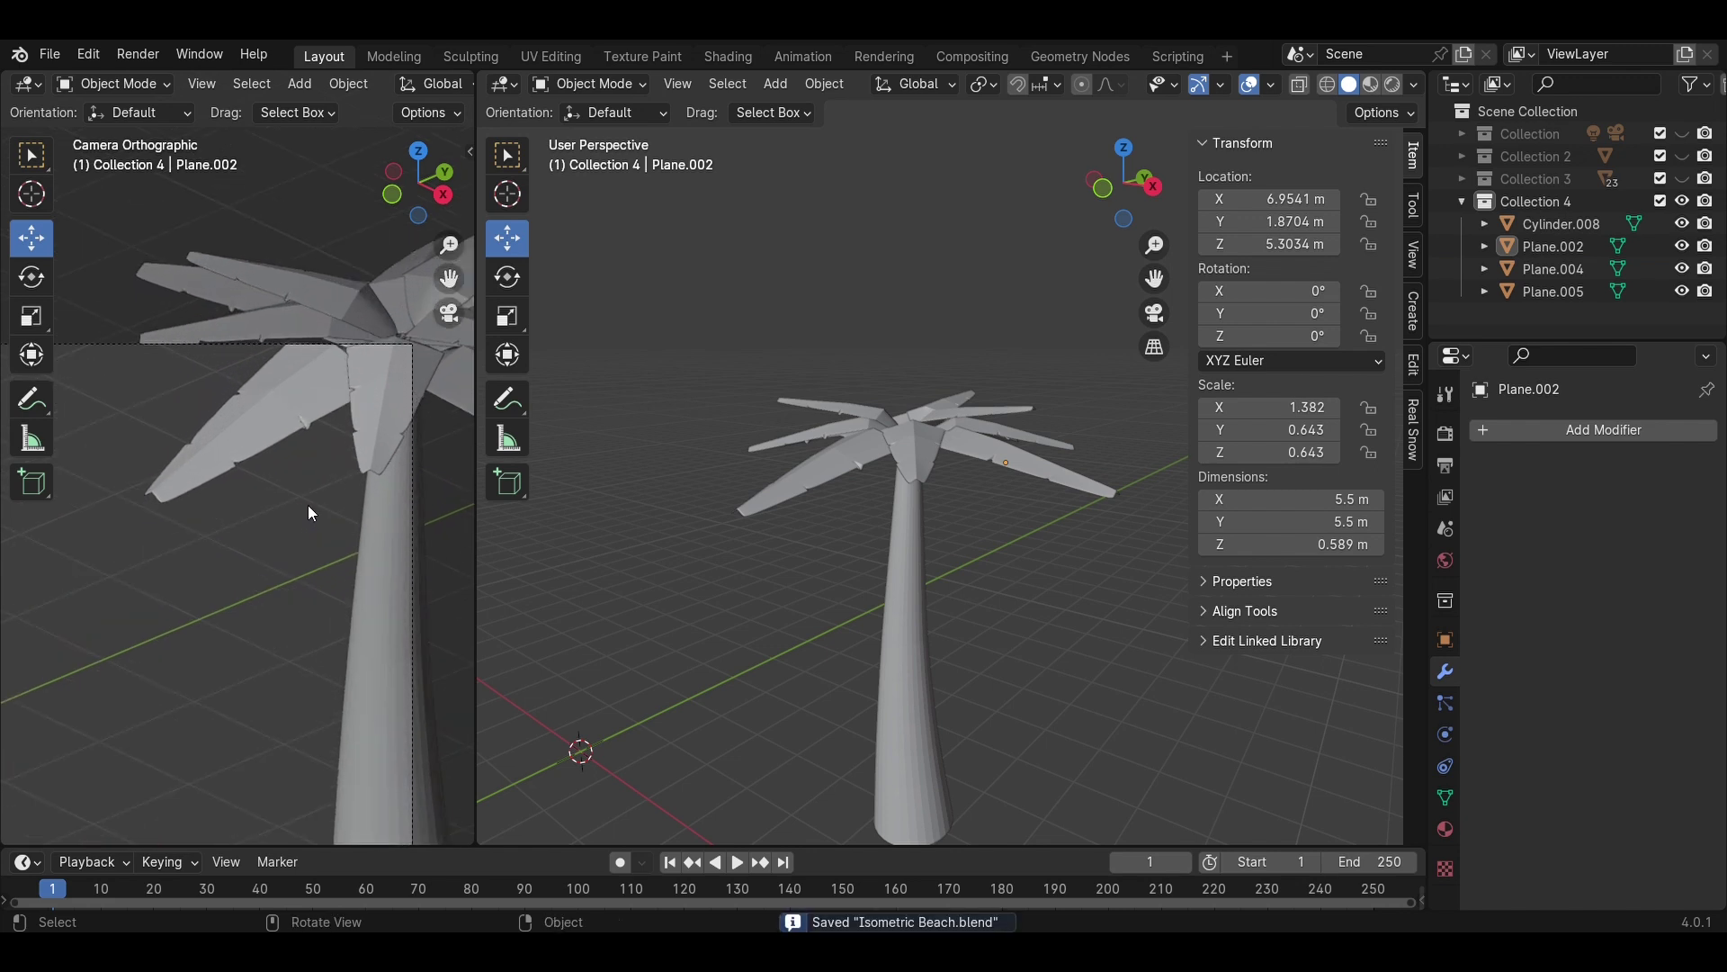
- Add a UV sphere at the world origin and shade it smooth
scroll(1099, 607, down, 3)
middle_drag(1098, 606, 1013, 640)
key(shift+a)
mouse_move(927, 500)
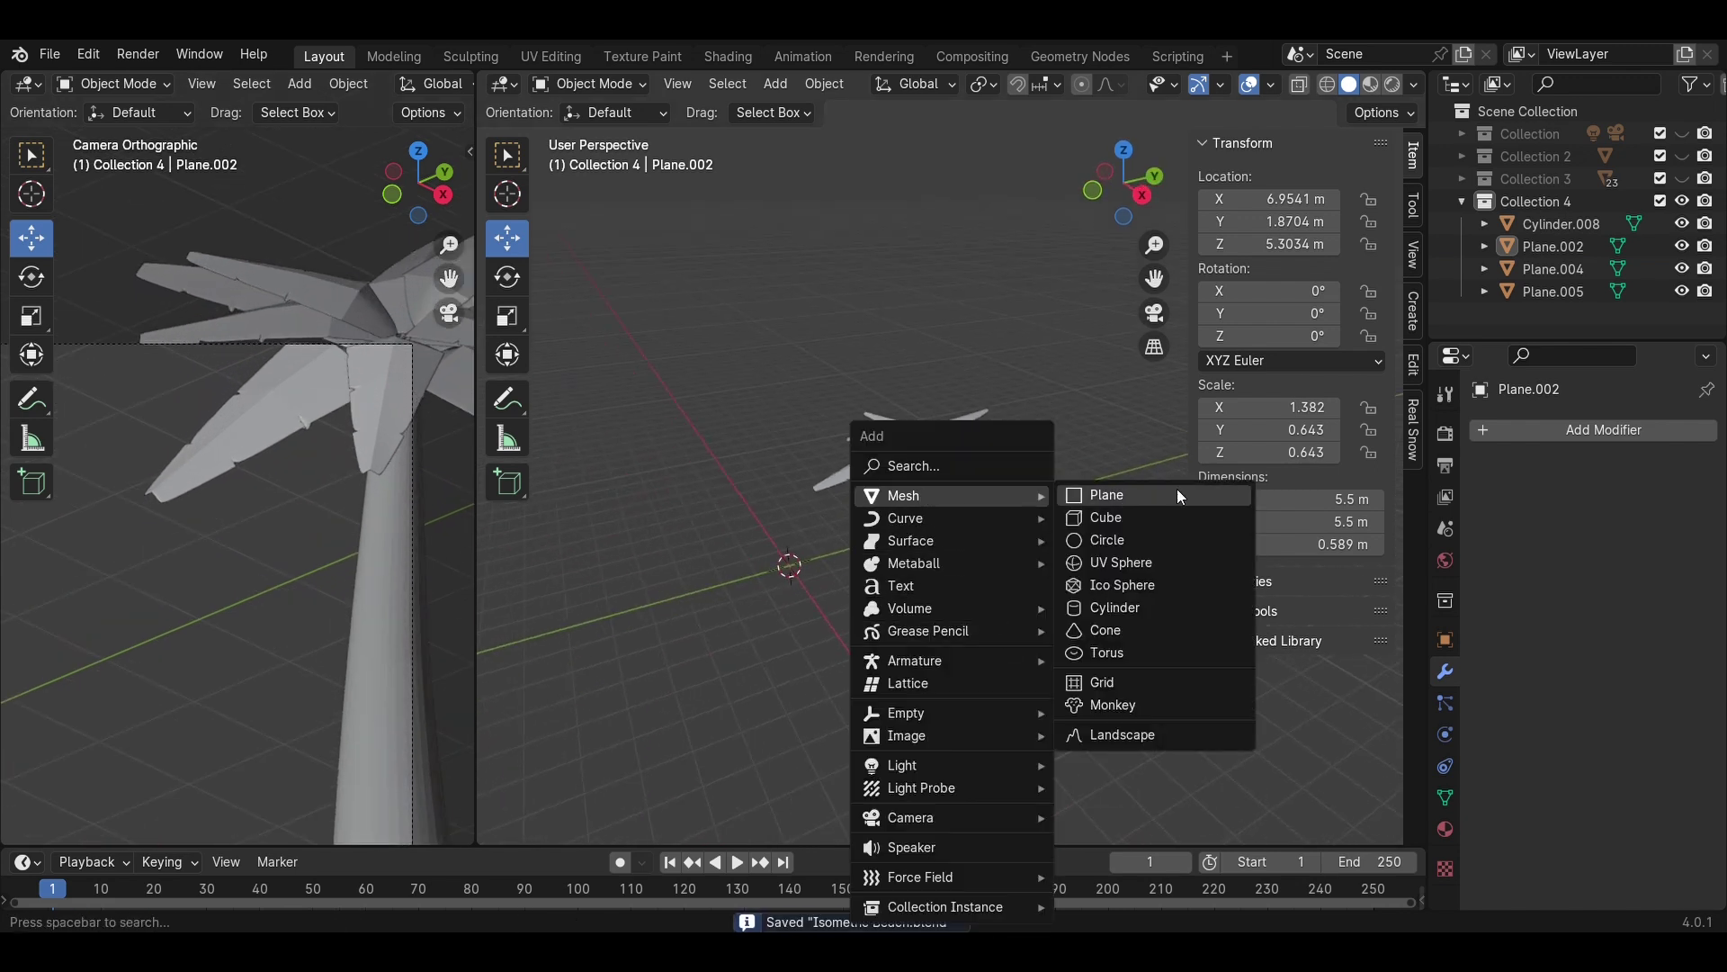
click(1131, 563)
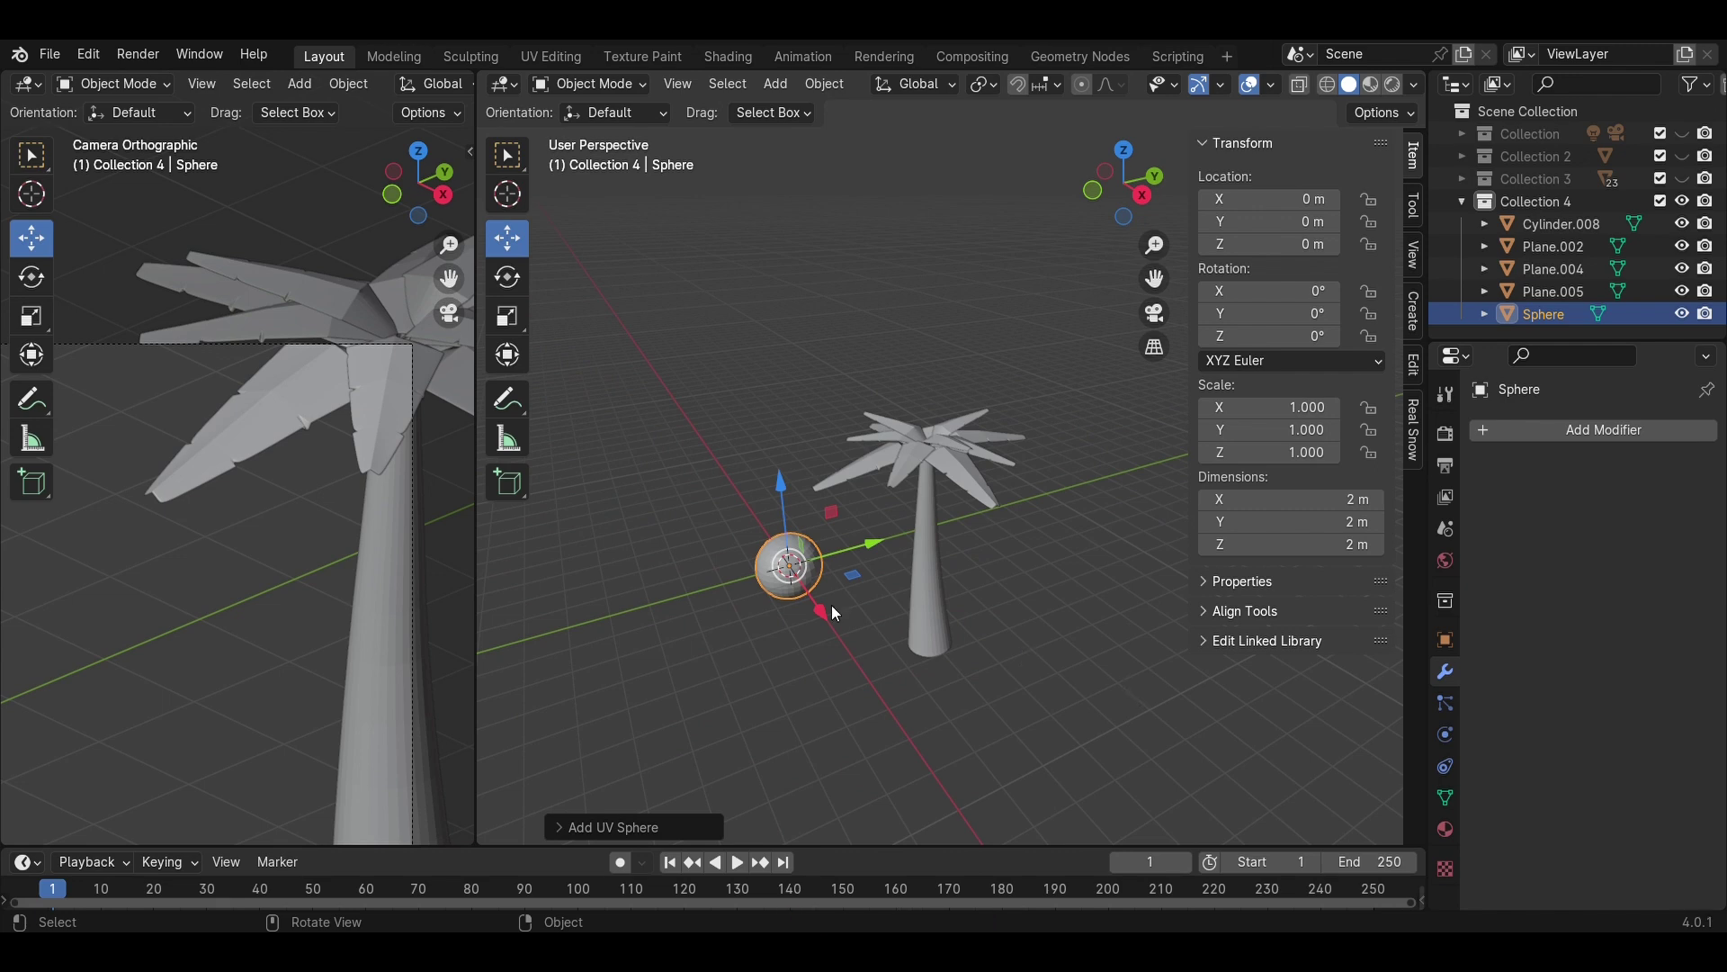
right_click(781, 568)
click(738, 472)
- Scale the sphere to 0.357 and place it at X -0.1807 m, Y 4.7395 m
scroll(862, 561, up, 2)
drag(810, 588, 1004, 531)
key(s)
click(1012, 571)
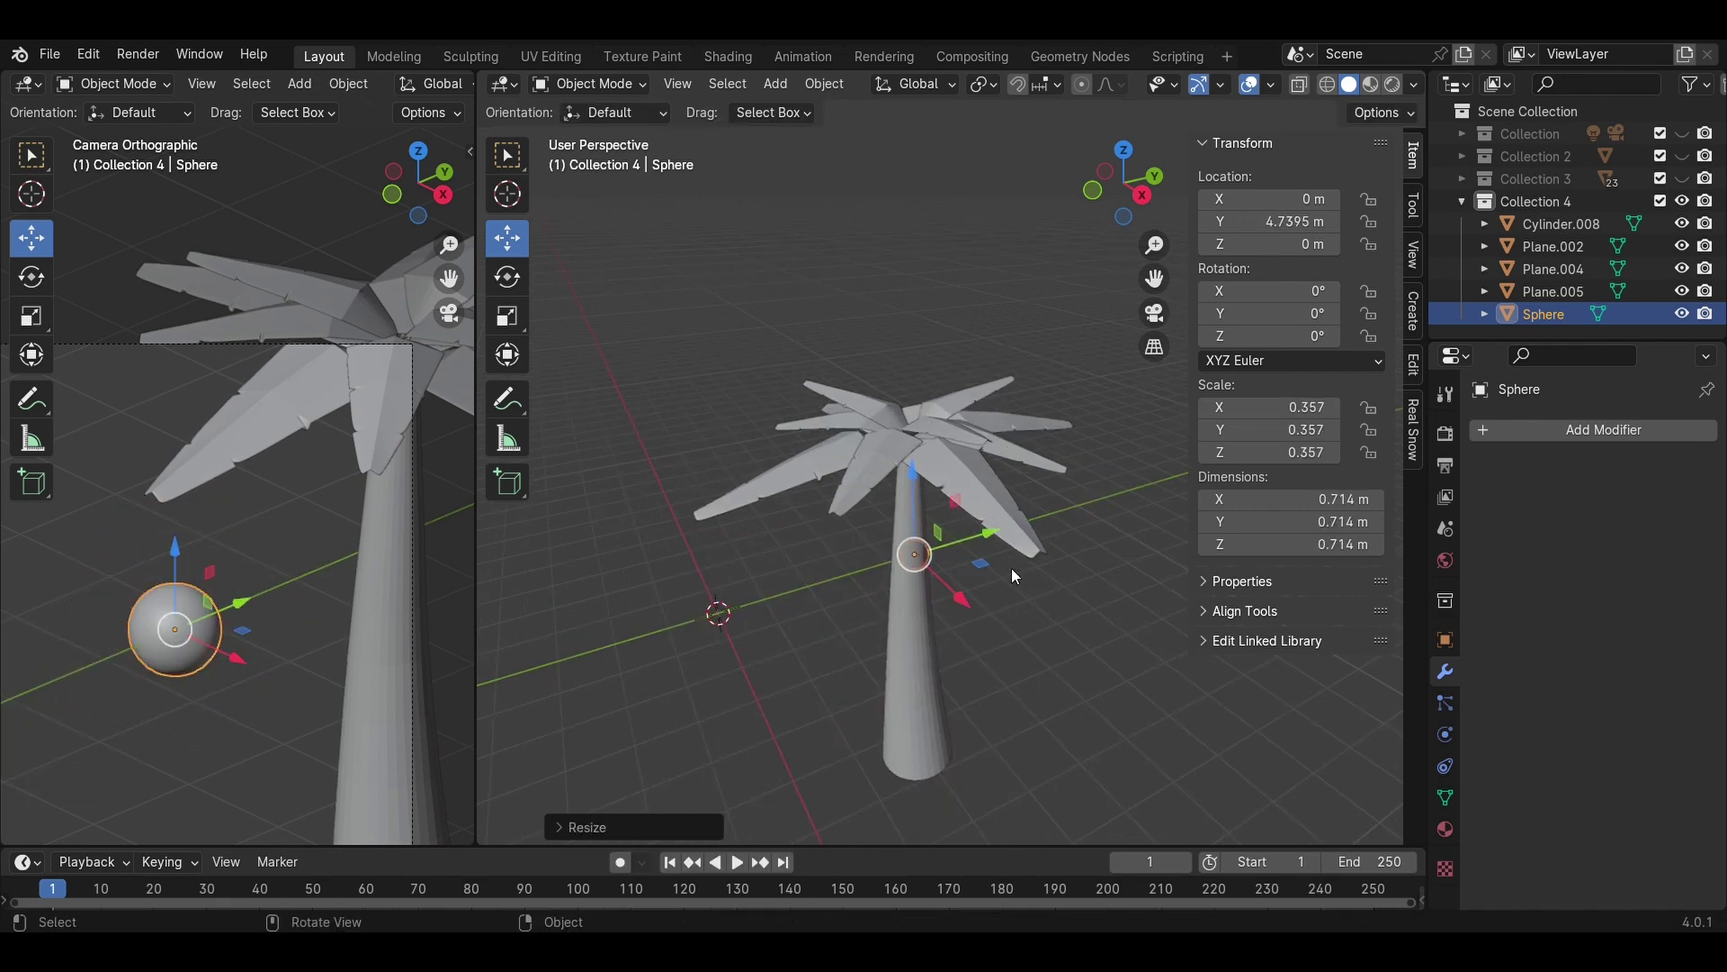
click(1094, 190)
scroll(719, 724, down, 3)
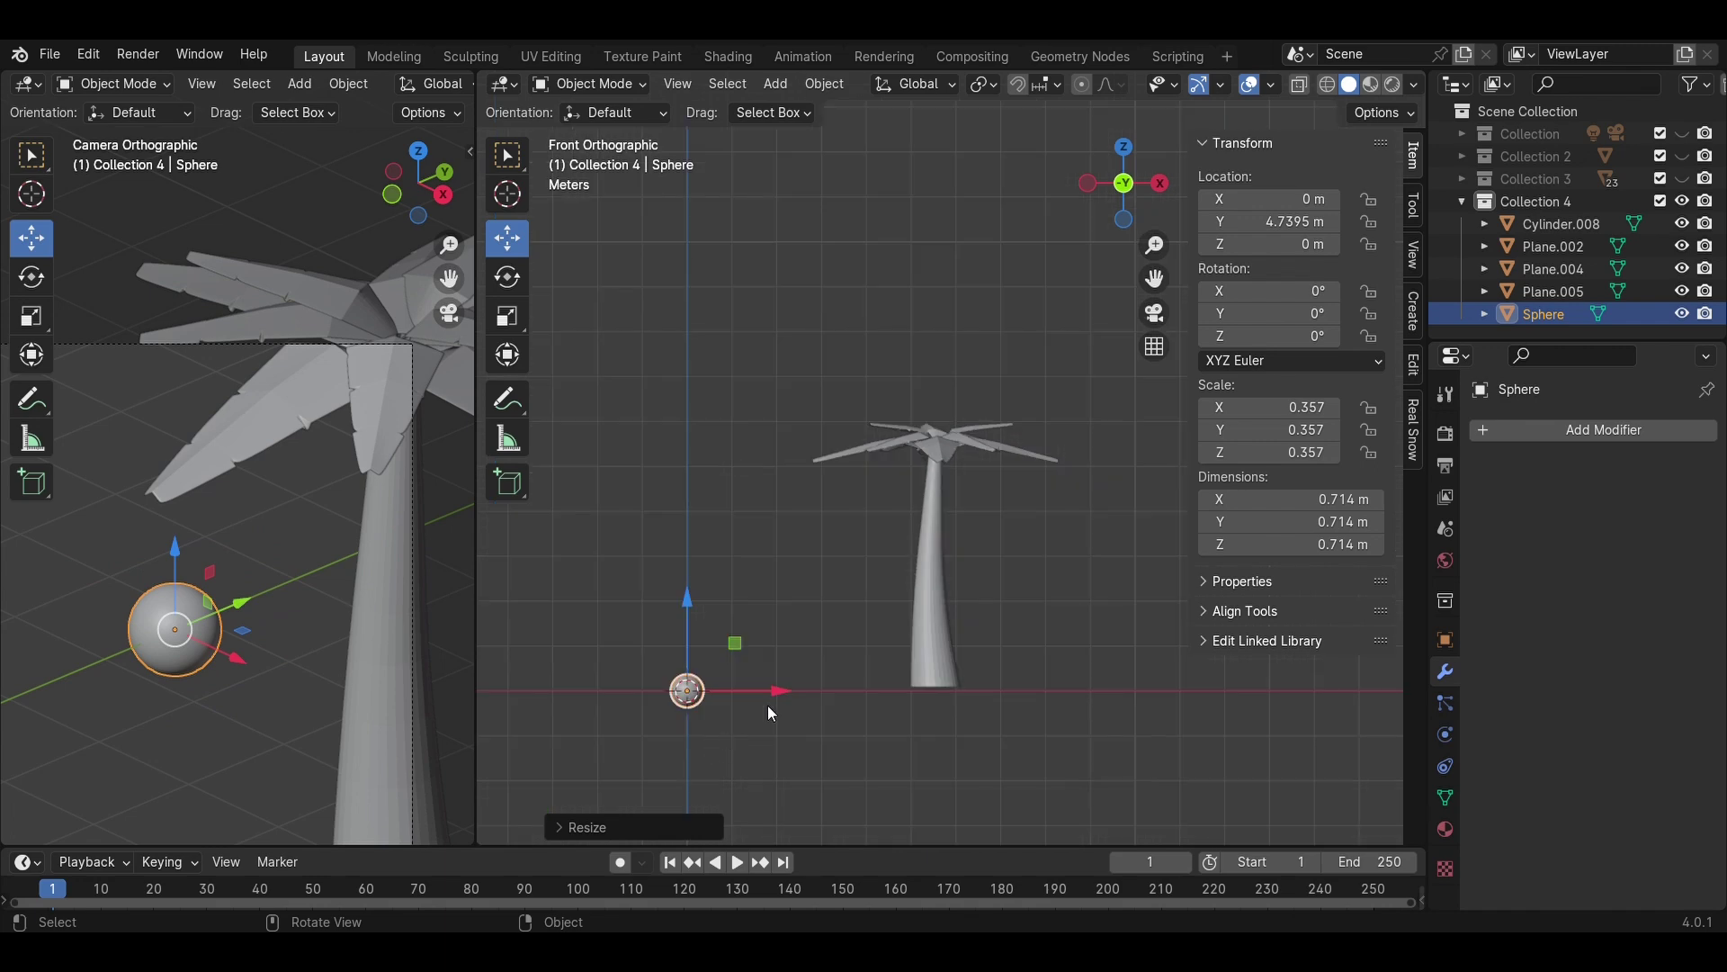
key(g)
key(x)
click(752, 701)
- Try to rotate all the palm parts together from the front view
drag(1099, 693, 877, 434)
click(508, 276)
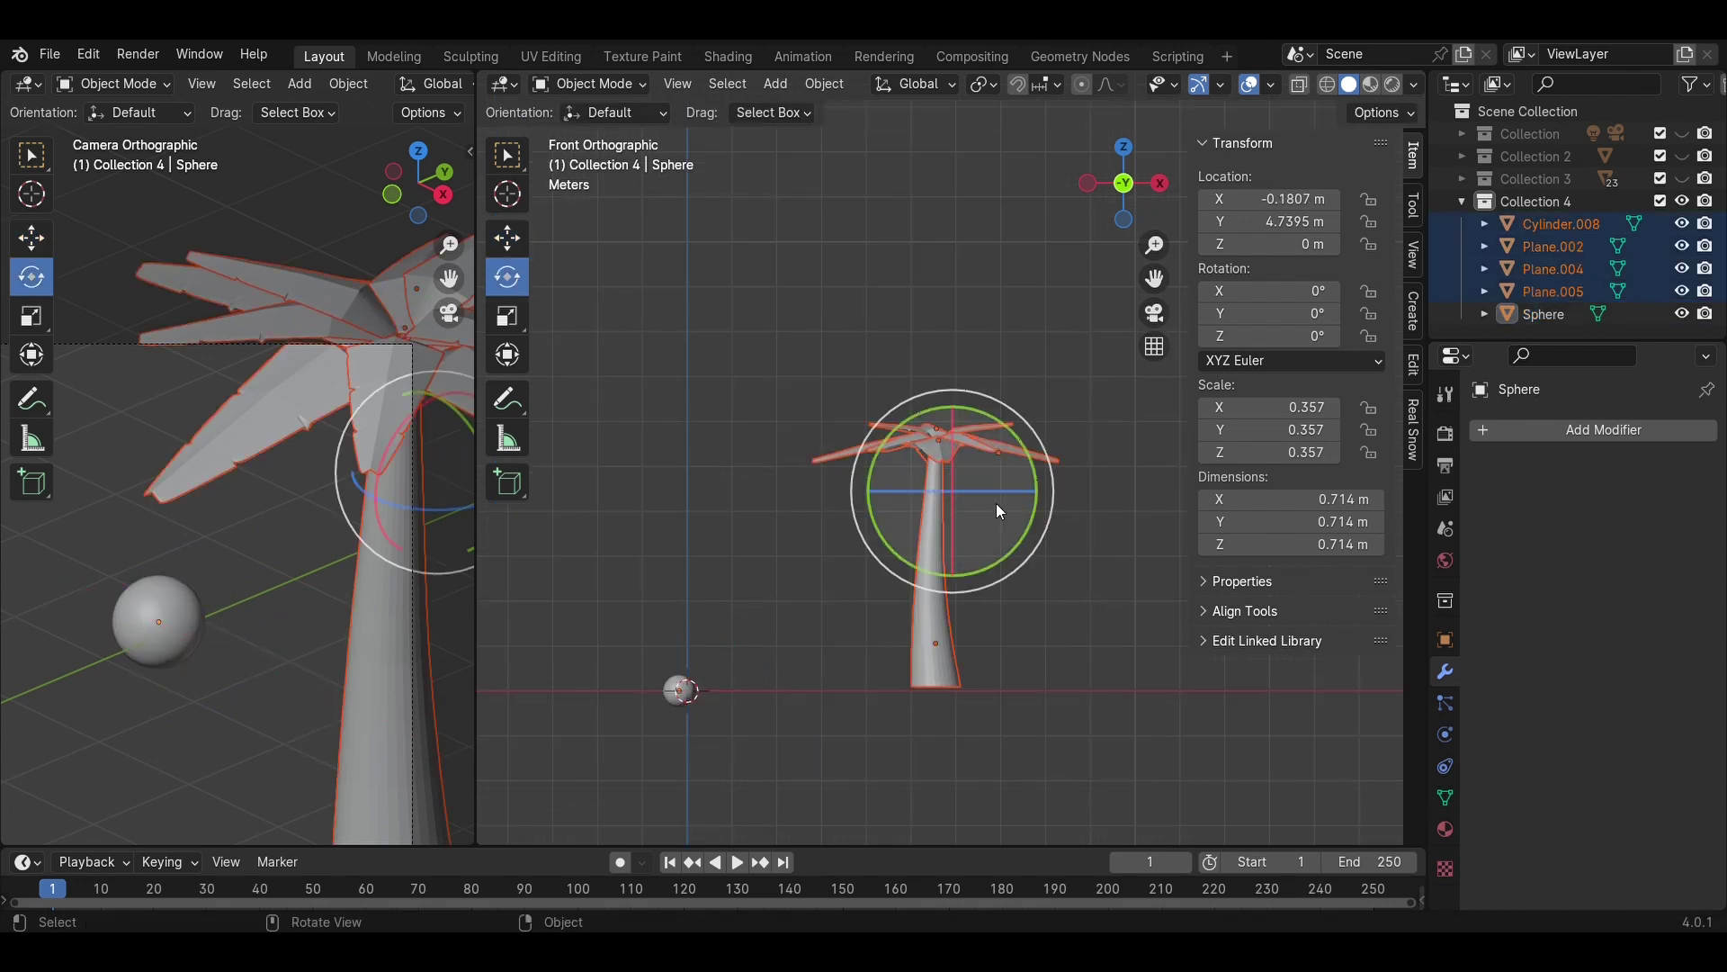
drag(1007, 487, 1048, 522)
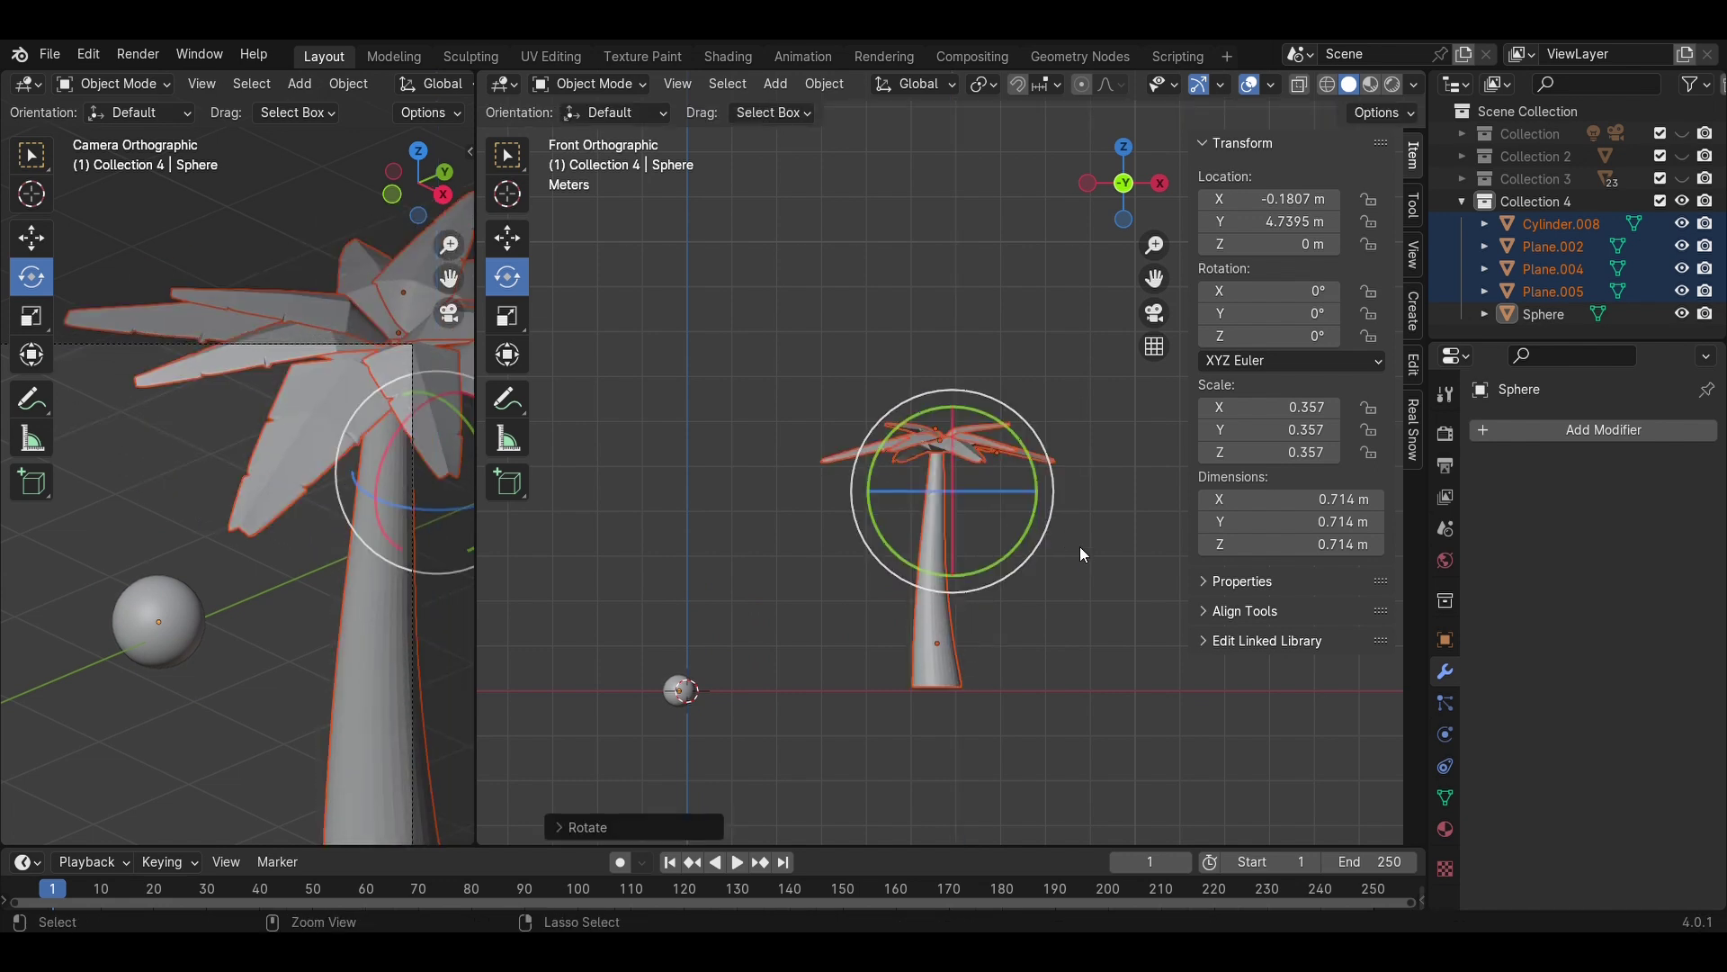
click(1098, 569)
scroll(945, 634, up, 2)
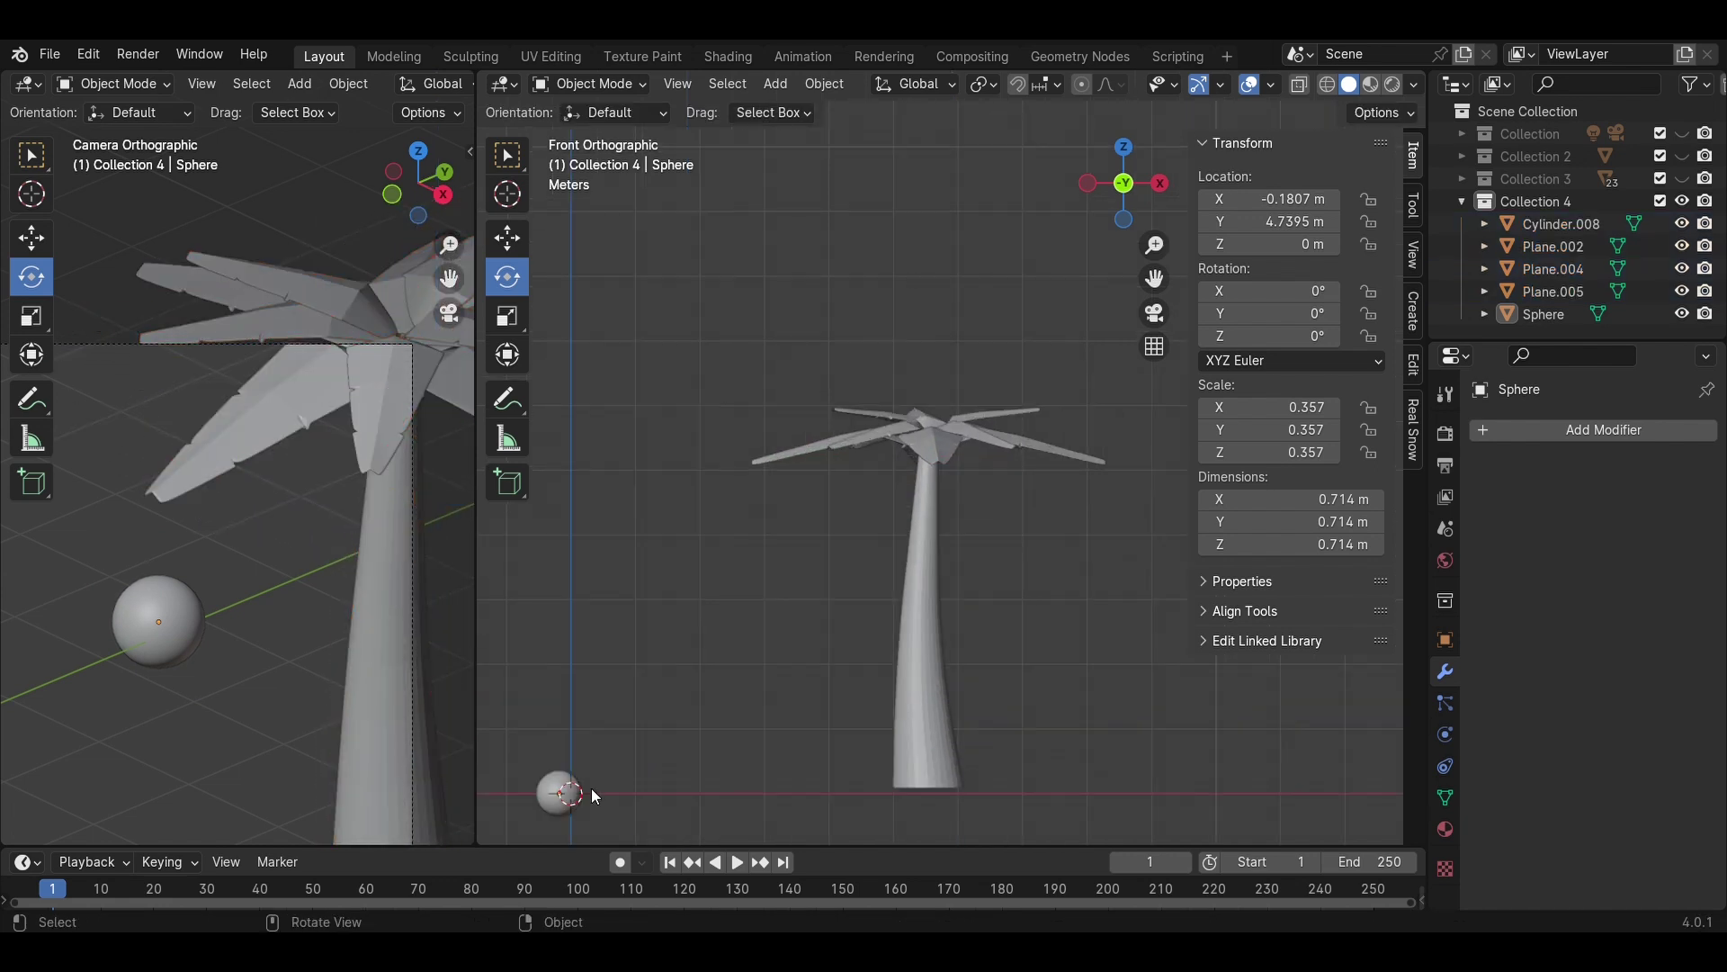
- Move the sphere up to about Z 4.95 m near the trunk's top and scale it to 0.249
click(567, 790)
key(shift+space)
key(g)
drag(637, 792, 874, 792)
drag(782, 749, 840, 571)
click(798, 794)
drag(797, 702, 798, 475)
drag(885, 567, 981, 567)
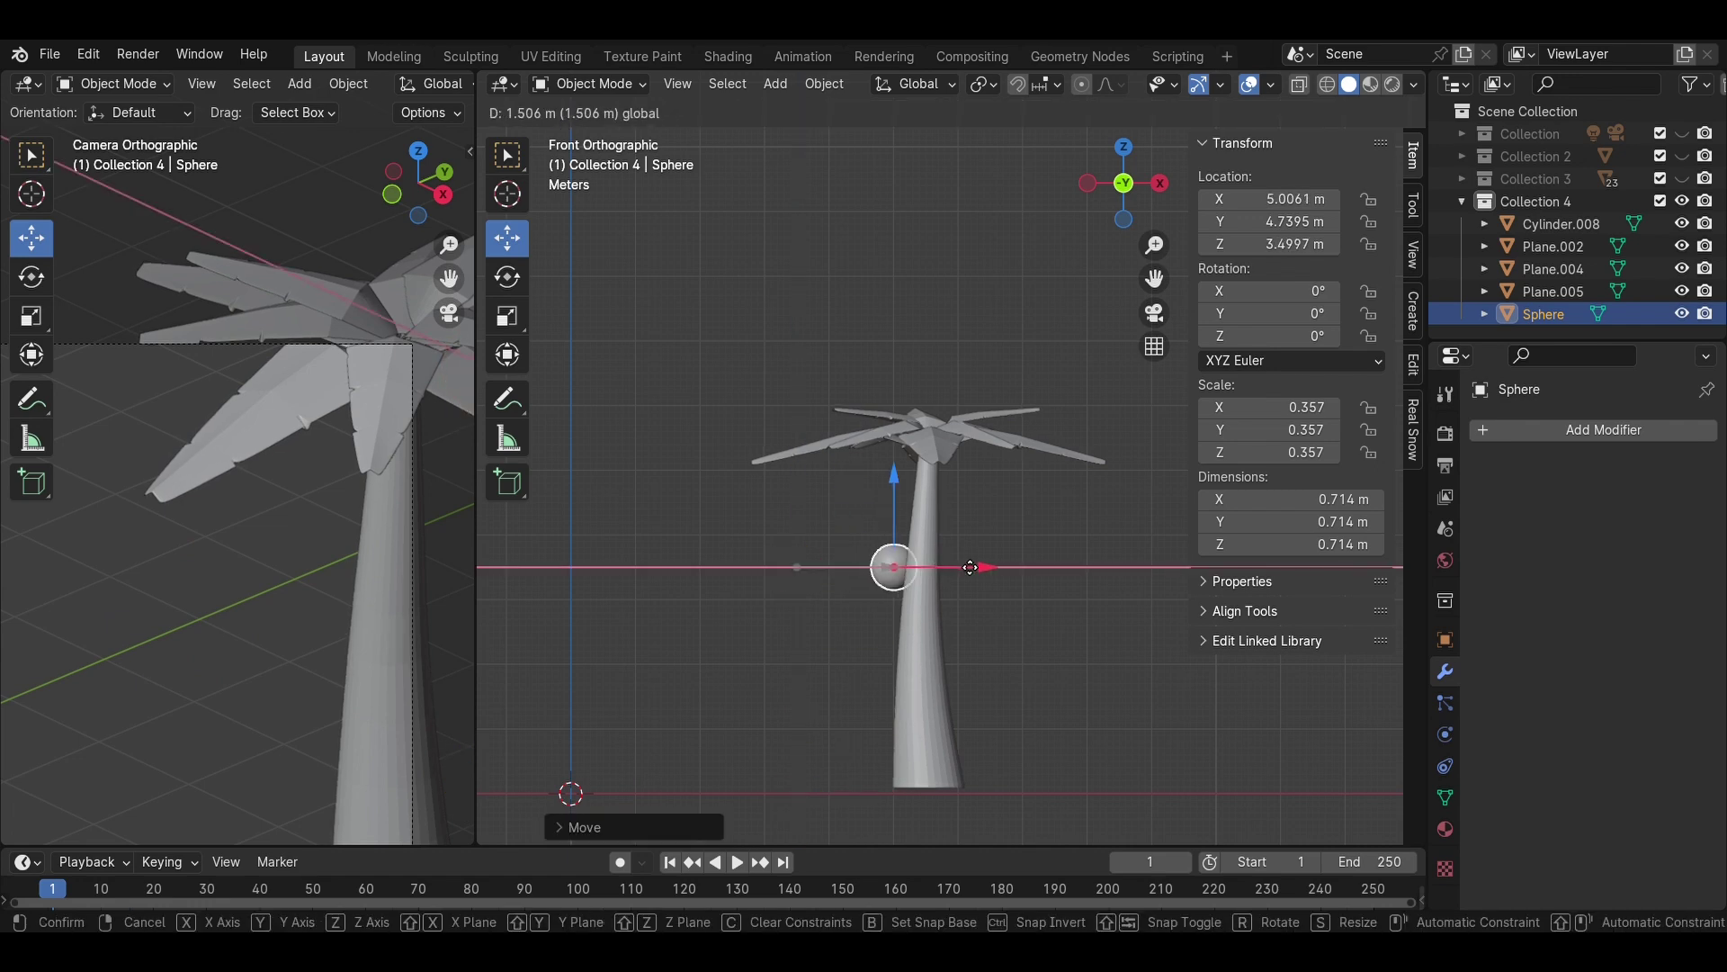
drag(894, 477, 894, 384)
scroll(1094, 527, up, 6)
key(s)
click(988, 527)
- Move the sphere against the palm trunk just below the fronds, aligning it in the side, front and top views
middle_drag(722, 585, 815, 585)
scroll(816, 585, down, 4)
drag(670, 487, 989, 498)
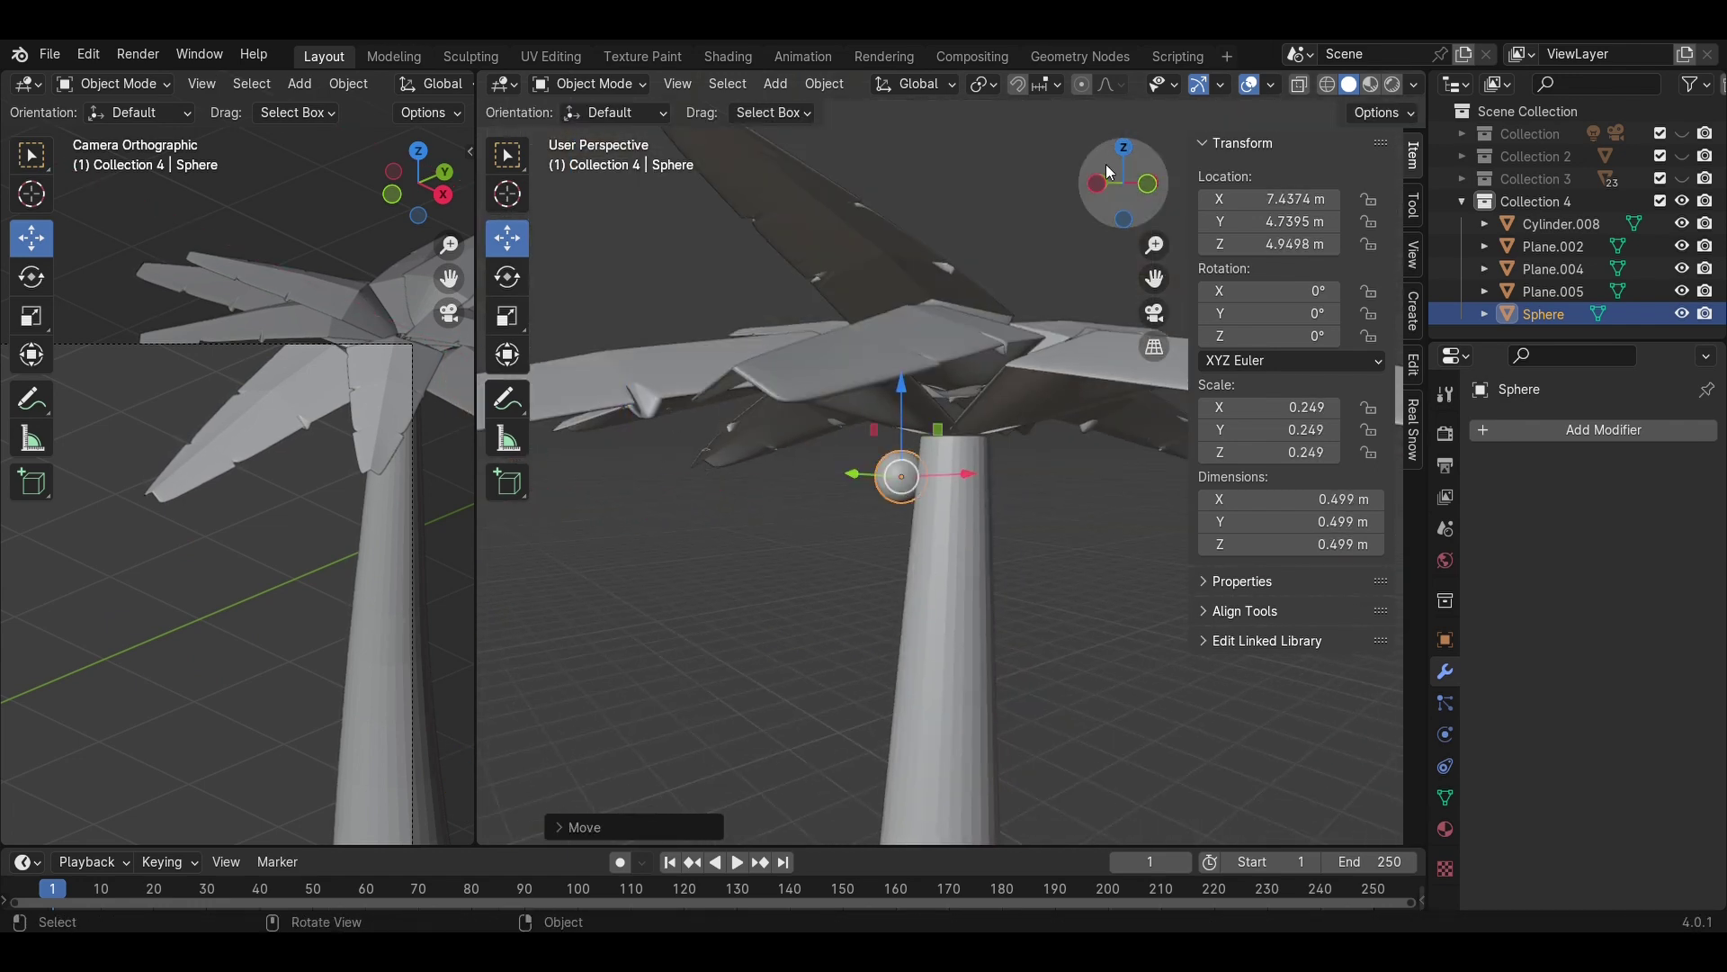
scroll(396, 431, down, 2)
click(1159, 182)
scroll(1070, 516, down, 4)
drag(1136, 472, 882, 508)
scroll(882, 511, up, 6)
drag(693, 496, 958, 491)
click(1088, 183)
shift+middle_drag(1043, 498, 882, 573)
drag(1141, 569, 806, 571)
click(1124, 146)
click(994, 527)
drag(1033, 637, 836, 522)
- Hide Plane.002, Plane.004 and Plane.005, scale the sphere to 0.221 and place it at X 5.3529 m, Y 1.6964 m, Z 5.0445 m
drag(1682, 291, 1683, 247)
shift+middle_drag(686, 594, 850, 279)
click(970, 517)
drag(946, 426, 946, 413)
key(s)
click(1034, 524)
click(1033, 521)
middle_drag(979, 480, 964, 432)
click(936, 527)
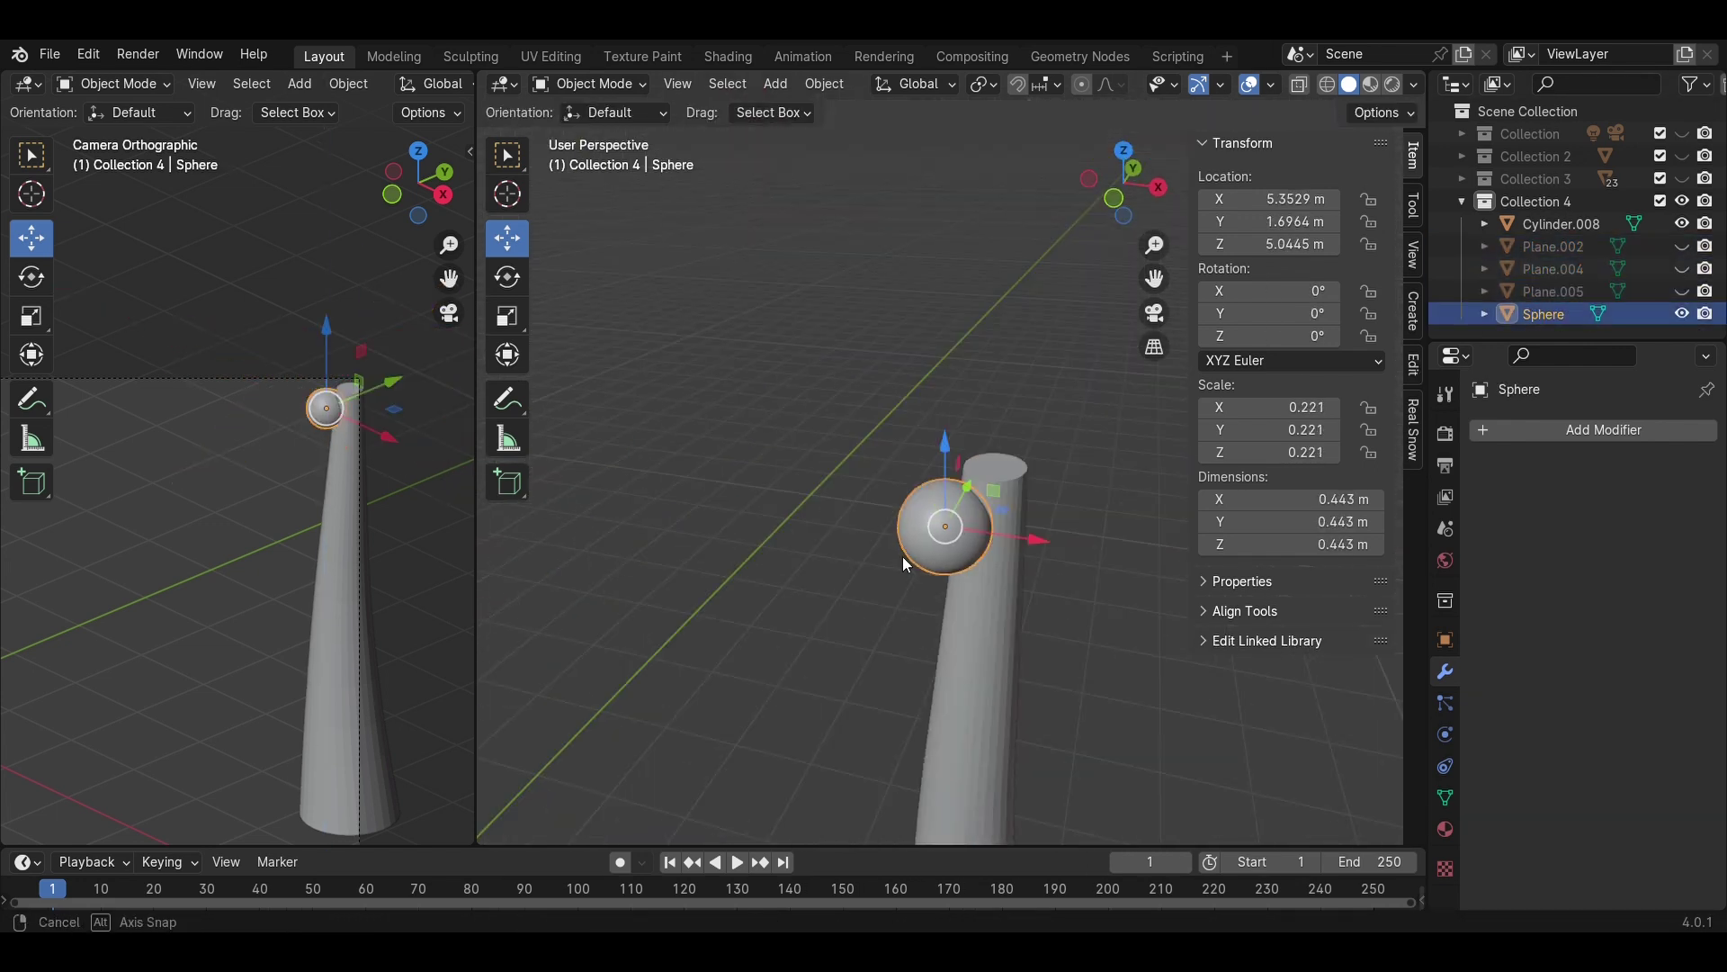
- Duplicate the sphere and place the copy below the original at X 5.508 m, Z 4.7114 m
key(shift+d)
key(z)
key(x)
click(1076, 652)
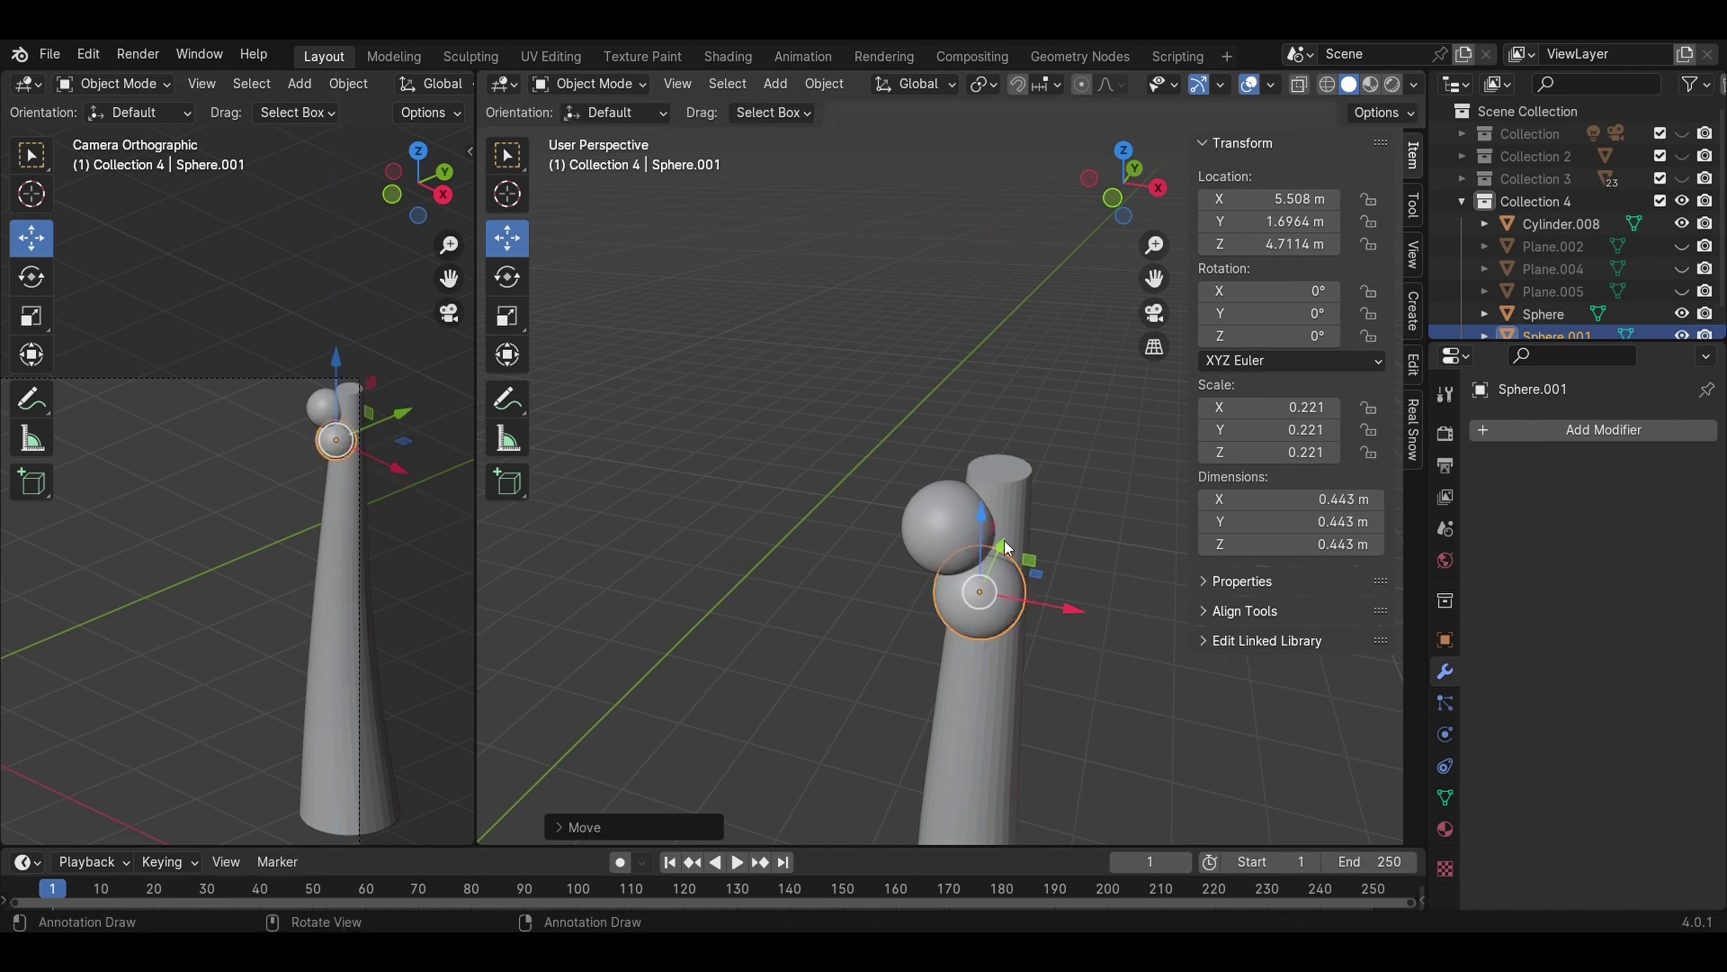
- Unhide Plane.004, duplicate the lower sphere along X to 5.1654 m and view the copy from the right
click(1682, 268)
middle_drag(844, 246, 1062, 495)
key(shift+d)
key(x)
click(978, 492)
click(1155, 186)
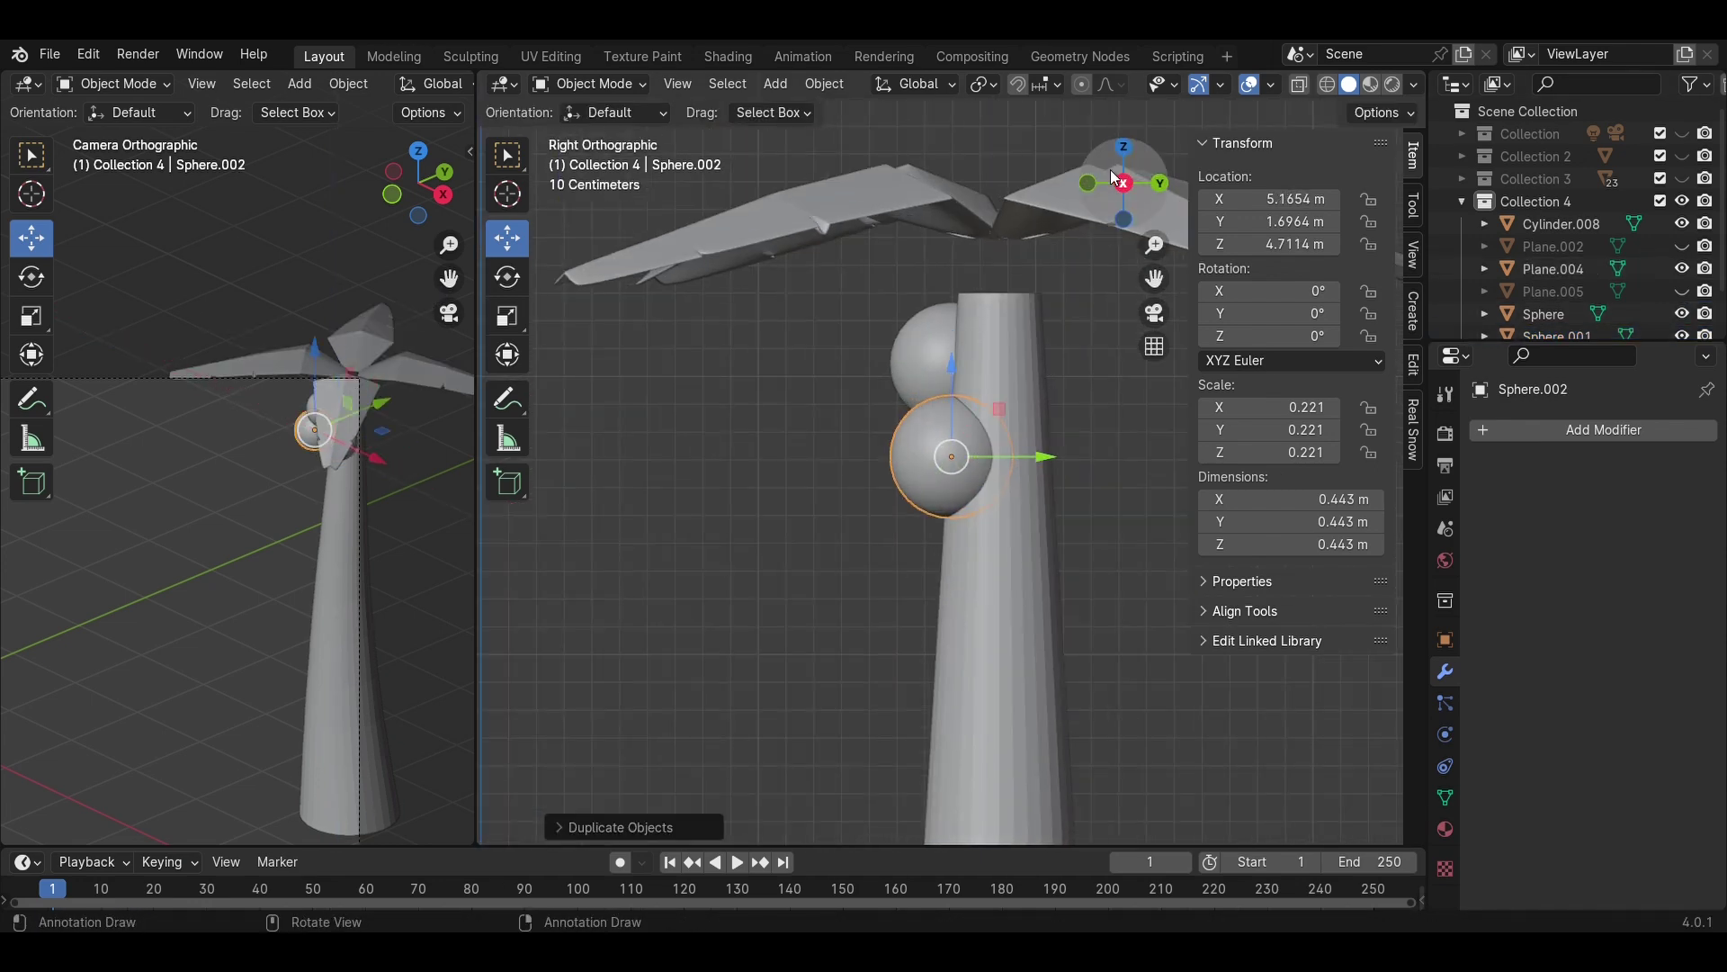
- Hide Plane.004 and, from the top view, move the new sphere around the trunk to about X 5.32 m, Y 2.04 m
click(1124, 148)
click(1681, 268)
drag(909, 370, 934, 297)
drag(999, 384, 1028, 385)
drag(937, 292, 938, 273)
drag(1026, 362, 1039, 363)
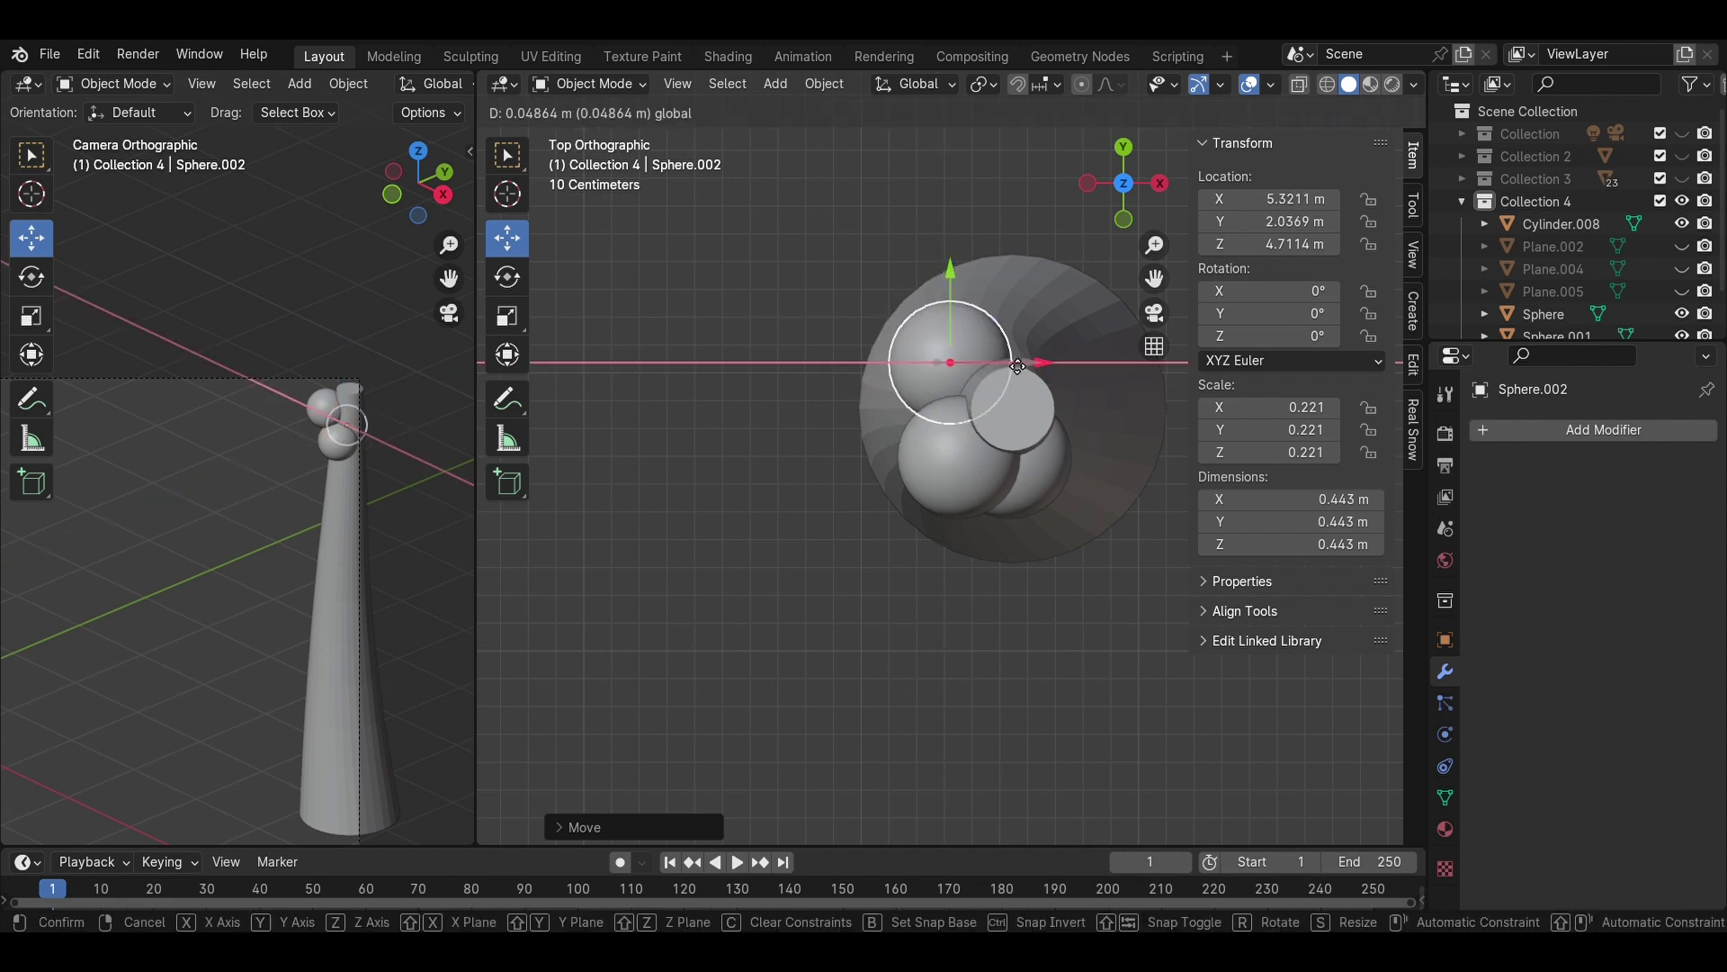
click(985, 711)
- Duplicate the lower front sphere straight down to Z 4.3881 m
scroll(985, 711, down, 2)
click(961, 483)
middle_drag(985, 711, 998, 536)
key(shift+d)
key(z)
click(970, 587)
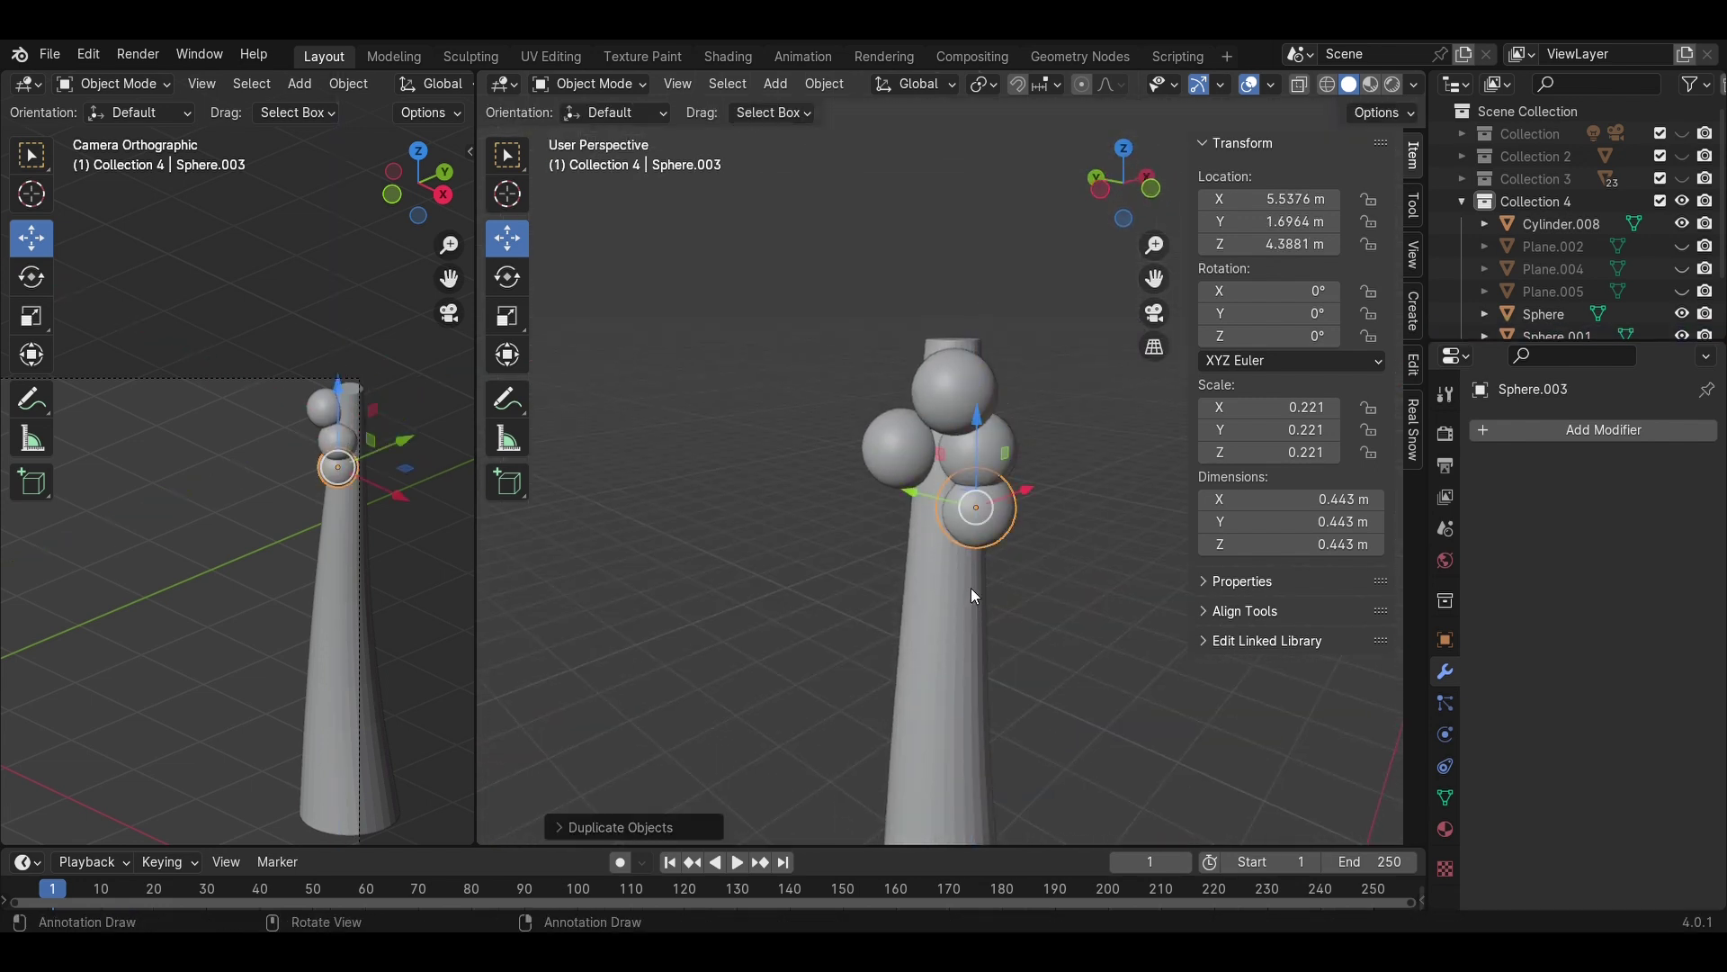
- Move the newest sphere between its neighbours against the trunk at X 5.254 m, Y 1.8005 m, Z 4.5796 m
mouse_move(924, 492)
mouse_down()
mouse_move(872, 478)
mouse_move(924, 502)
mouse_up()
mouse_move(895, 514)
mouse_down()
mouse_move(930, 528)
mouse_move(907, 514)
mouse_up()
middle_drag(954, 505, 905, 520)
drag(993, 472, 997, 471)
drag(874, 457, 892, 472)
drag(929, 414, 930, 379)
click(823, 565)
- Duplicate the two lower front spheres together and drop the copies about 0.36 m down the trunk
scroll(823, 565, up, 6)
middle_drag(822, 565, 830, 518)
click(1034, 387)
shift+click(886, 459)
click(1136, 189)
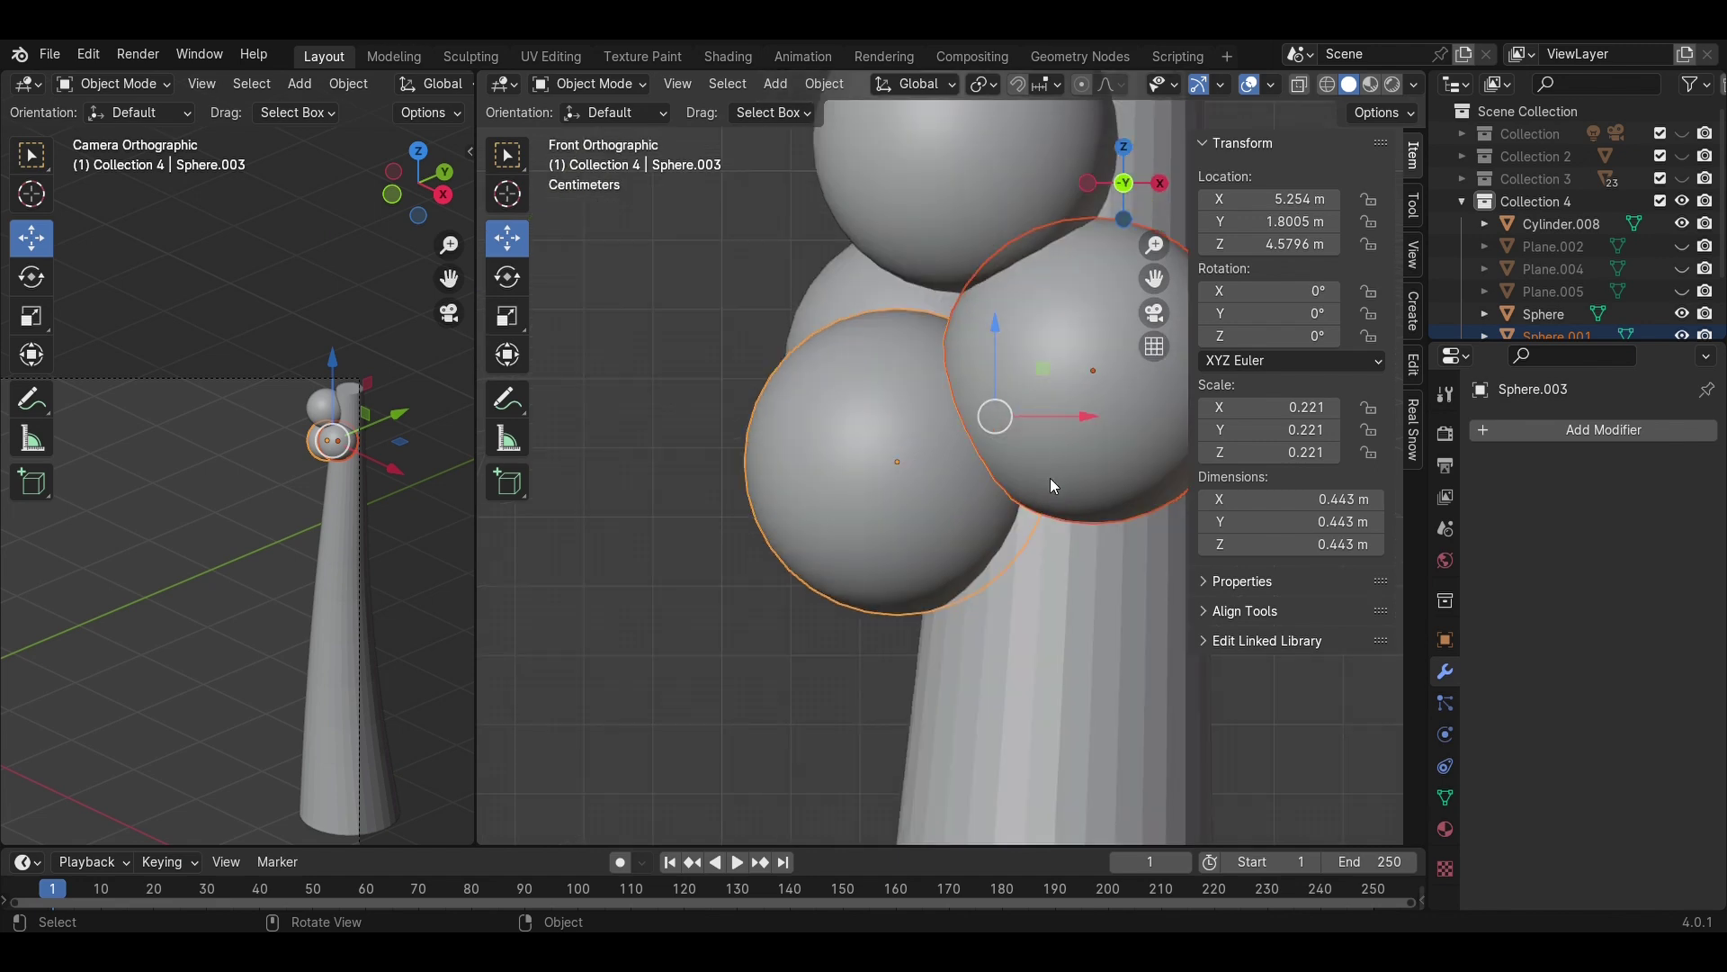
scroll(1050, 479, down, 3)
key(shift+d)
key(z)
click(1014, 699)
- Duplicate the top sphere and place the copy in front of the cluster at X 5.2862 m, Y 1.4719 m, Z 4.4437 m
middle_drag(935, 540, 857, 648)
click(956, 347)
key(shift+d)
key(z)
click(993, 583)
drag(1020, 423, 979, 460)
drag(996, 559, 985, 548)
click(808, 554)
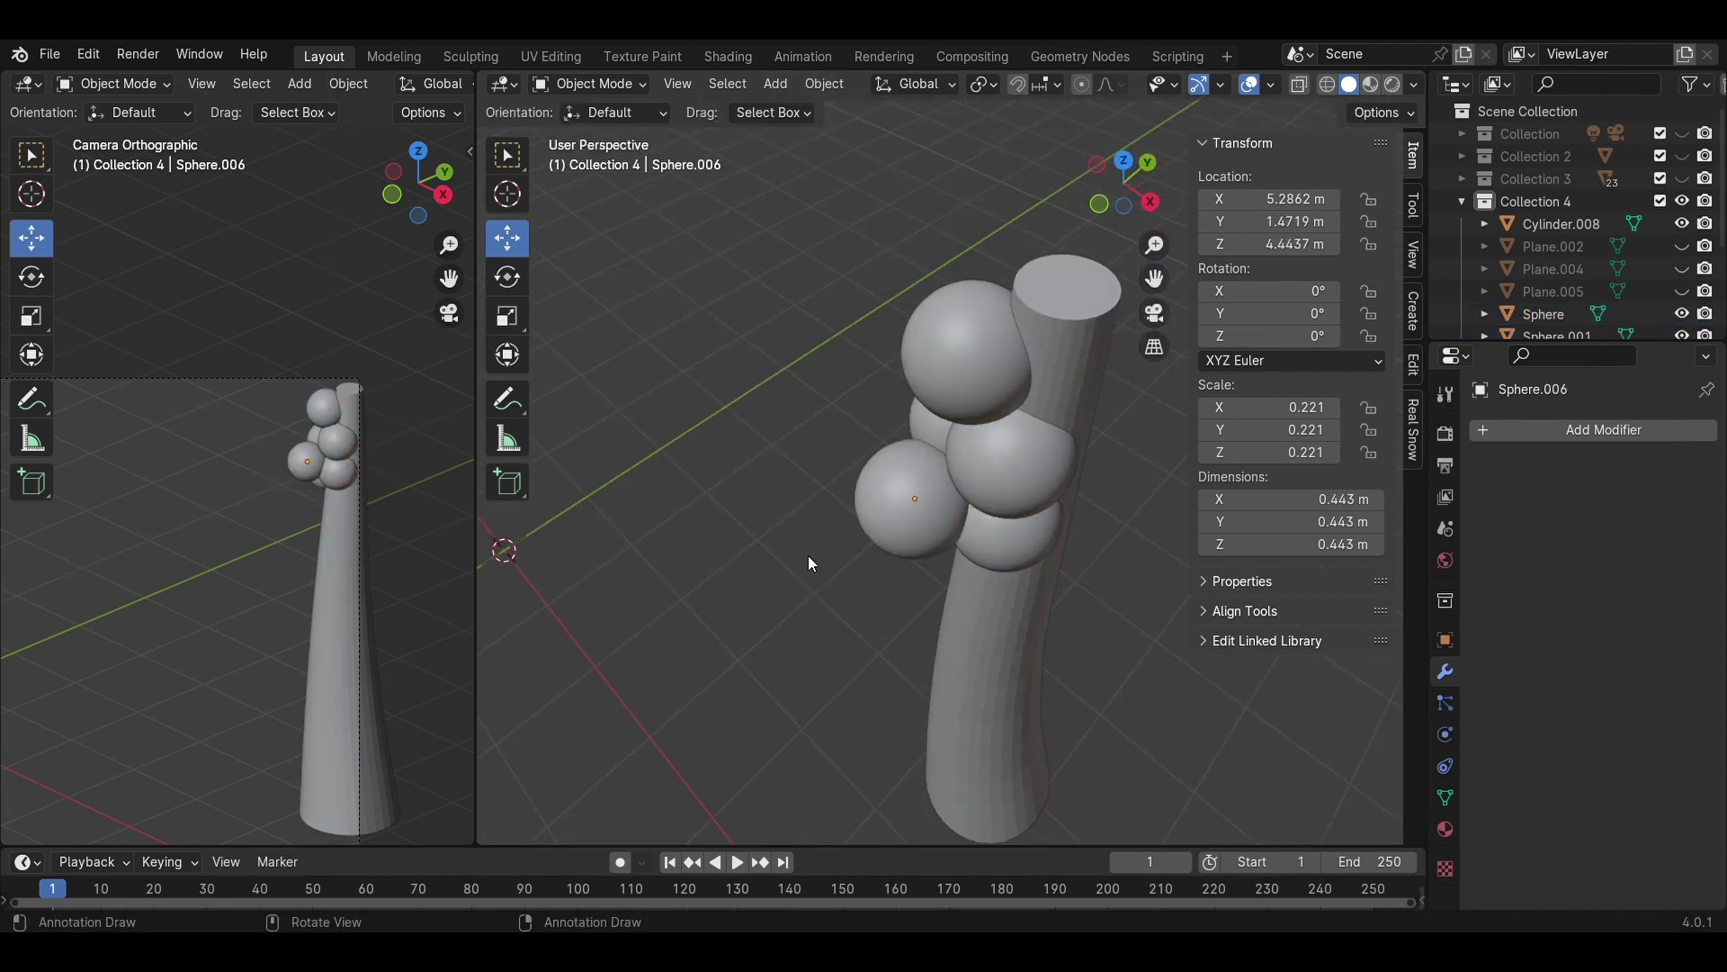
- Unhide the three frond planes, save the file and unhide Collection 3
drag(1681, 246, 1682, 291)
scroll(327, 558, down, 2)
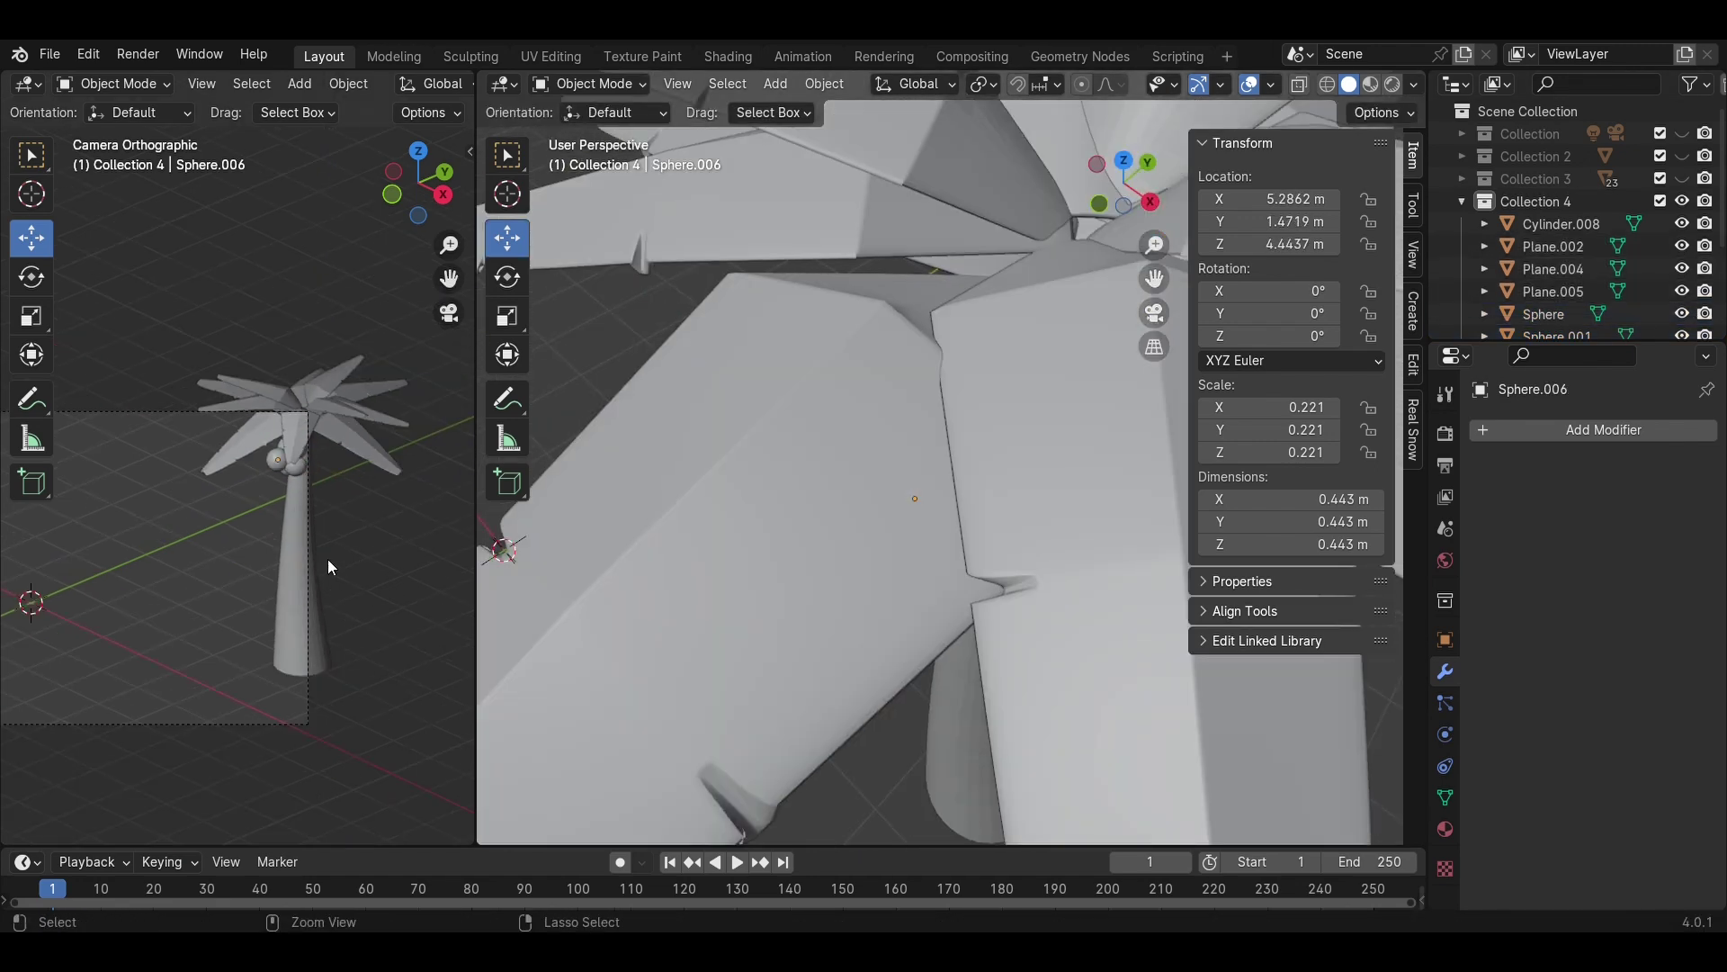
key(ctrl+s)
click(1682, 179)
- Check the camera view in Rendered shading, switch it to Material Preview and save the file
scroll(255, 552, up, 3)
key(z)
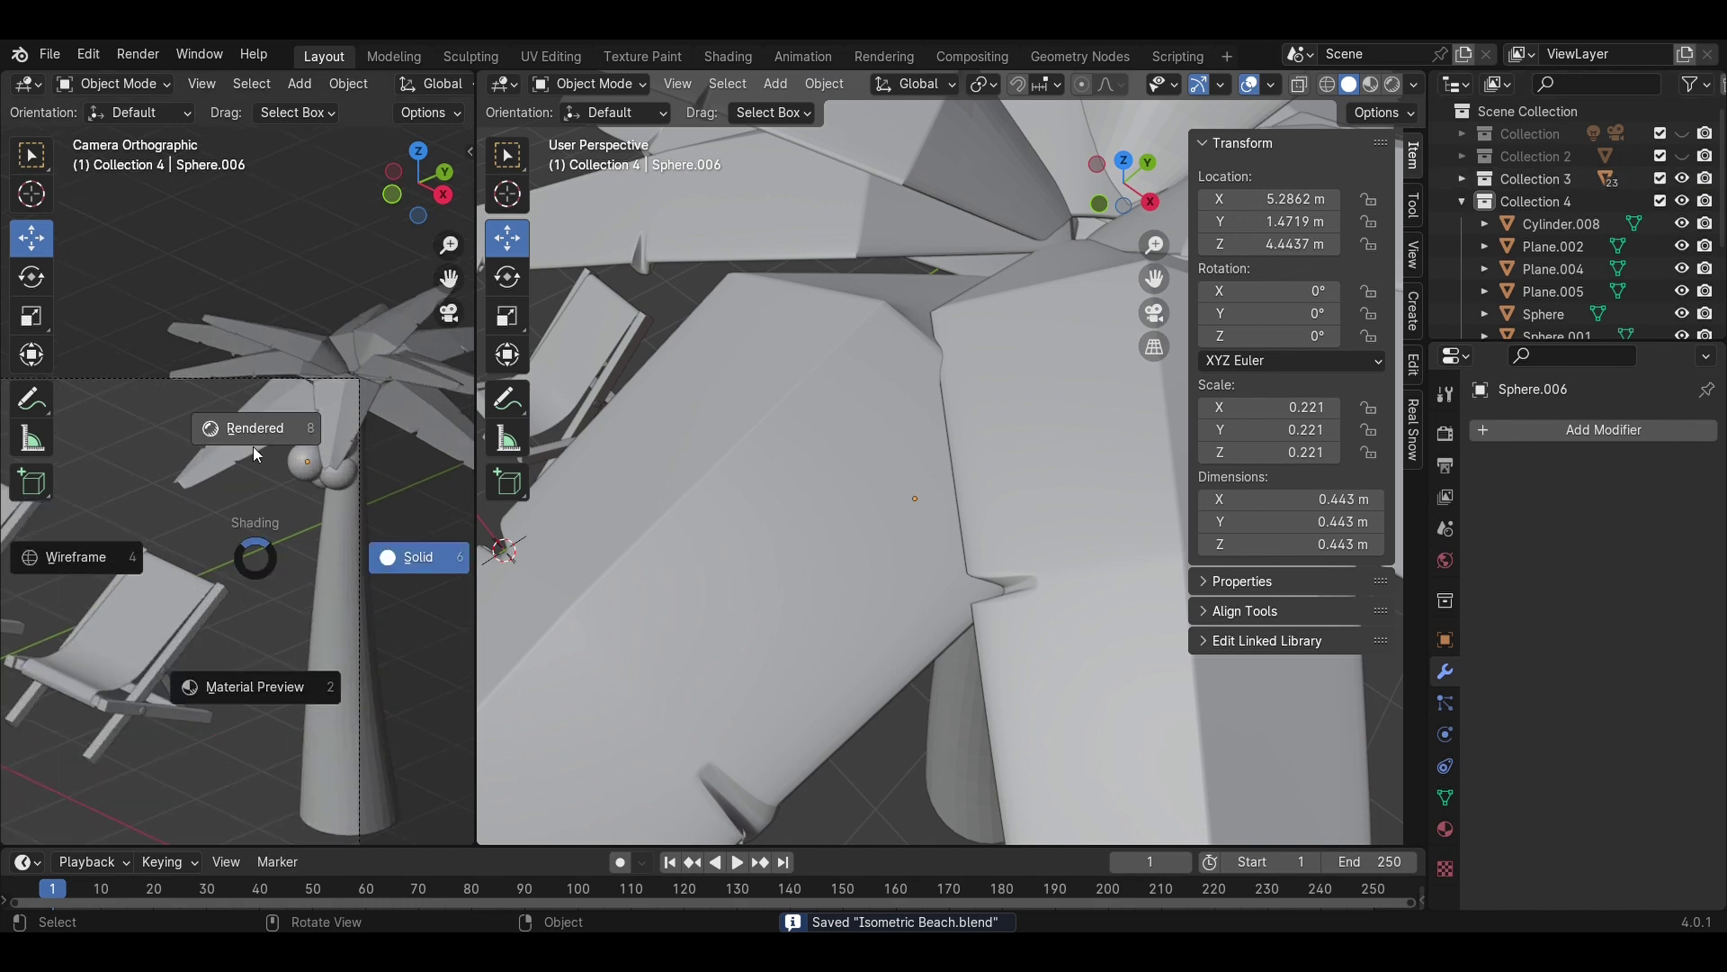
click(252, 446)
key(z)
click(262, 544)
key(ctrl+s)
- Hide Collection 3, Plane.002 and Plane.004 to uncover the sphere cluster, keeping the trunk visible
click(1681, 179)
drag(1681, 224, 1681, 269)
click(1682, 224)
- Duplicate the three lowest spheres and drop the copies about 0.39 m straight down the trunk
middle_drag(886, 607, 979, 515)
shift+click(1026, 540)
key(shift+d)
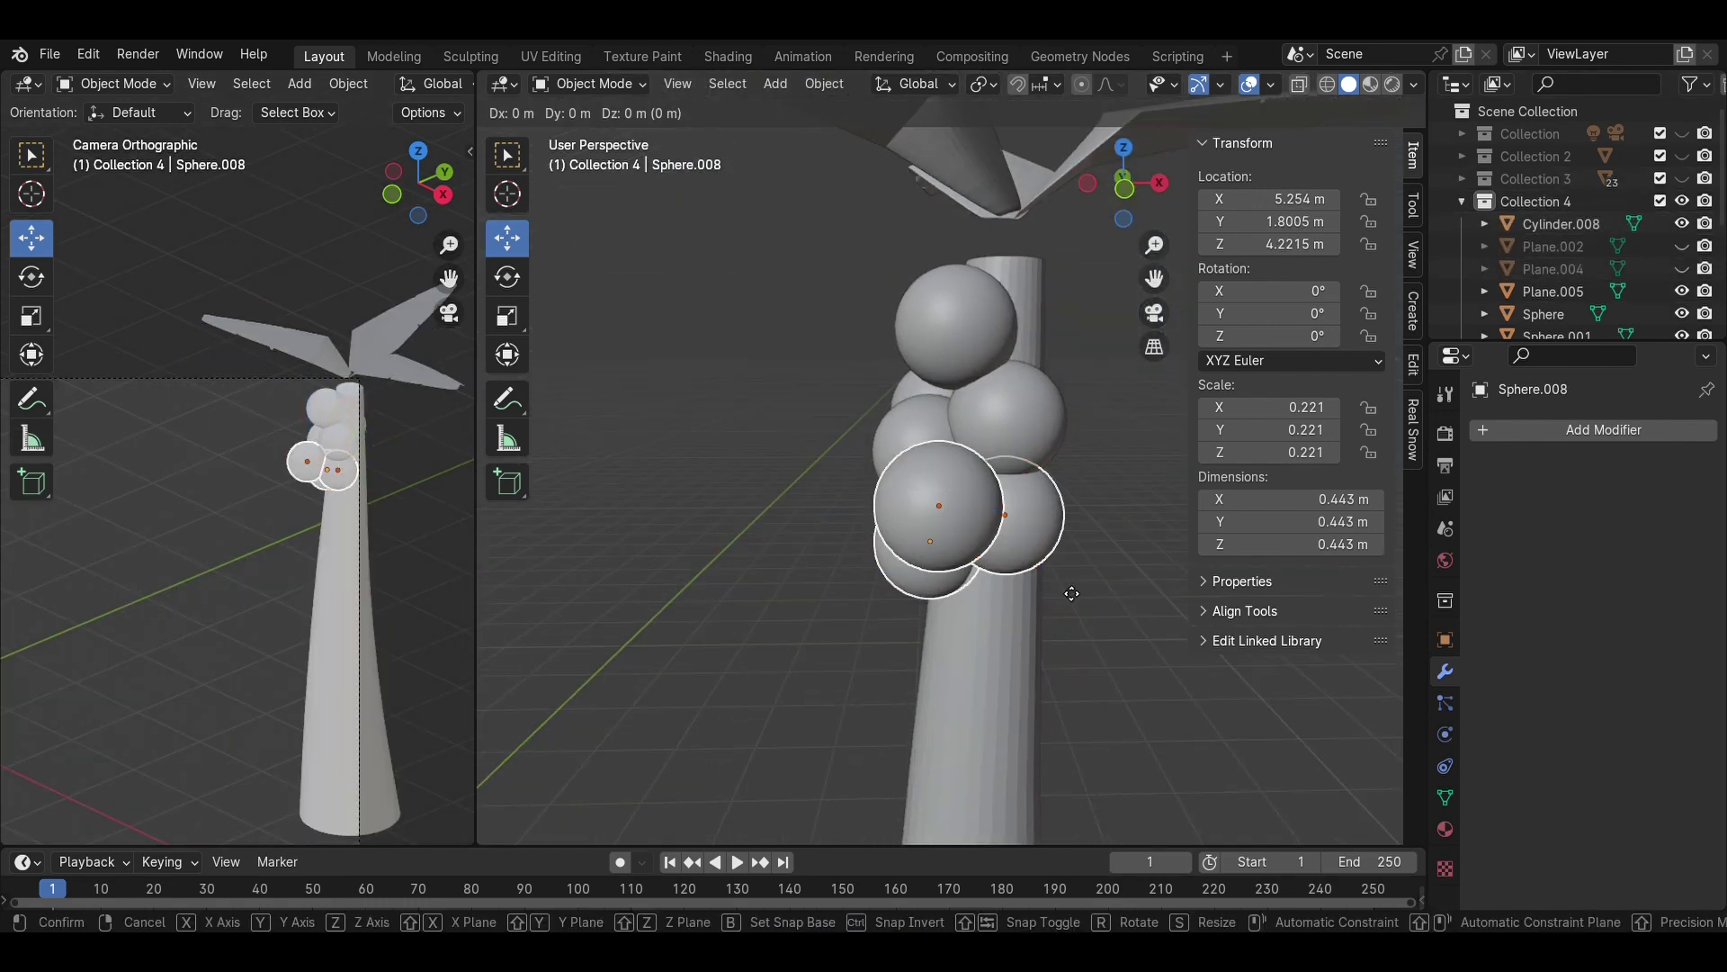
key(z)
click(1072, 677)
click(1074, 677)
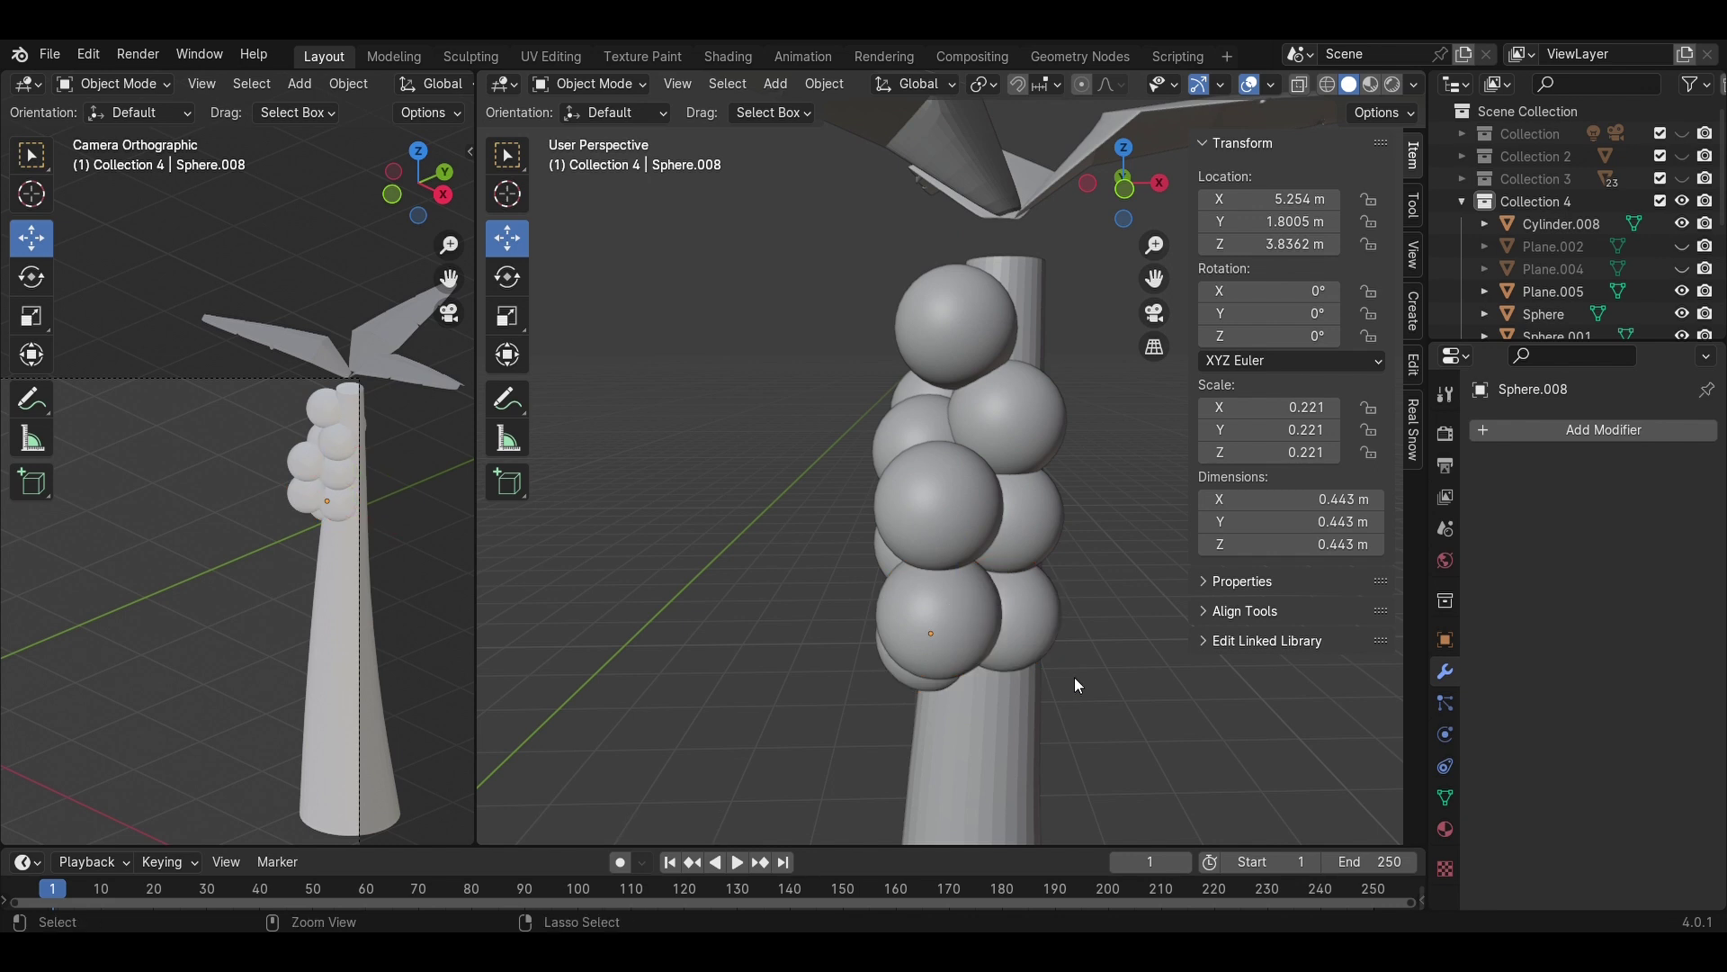
- Save the file and unhide Plane.002 and Plane.004
key(ctrl+s)
click(1683, 245)
click(1683, 268)
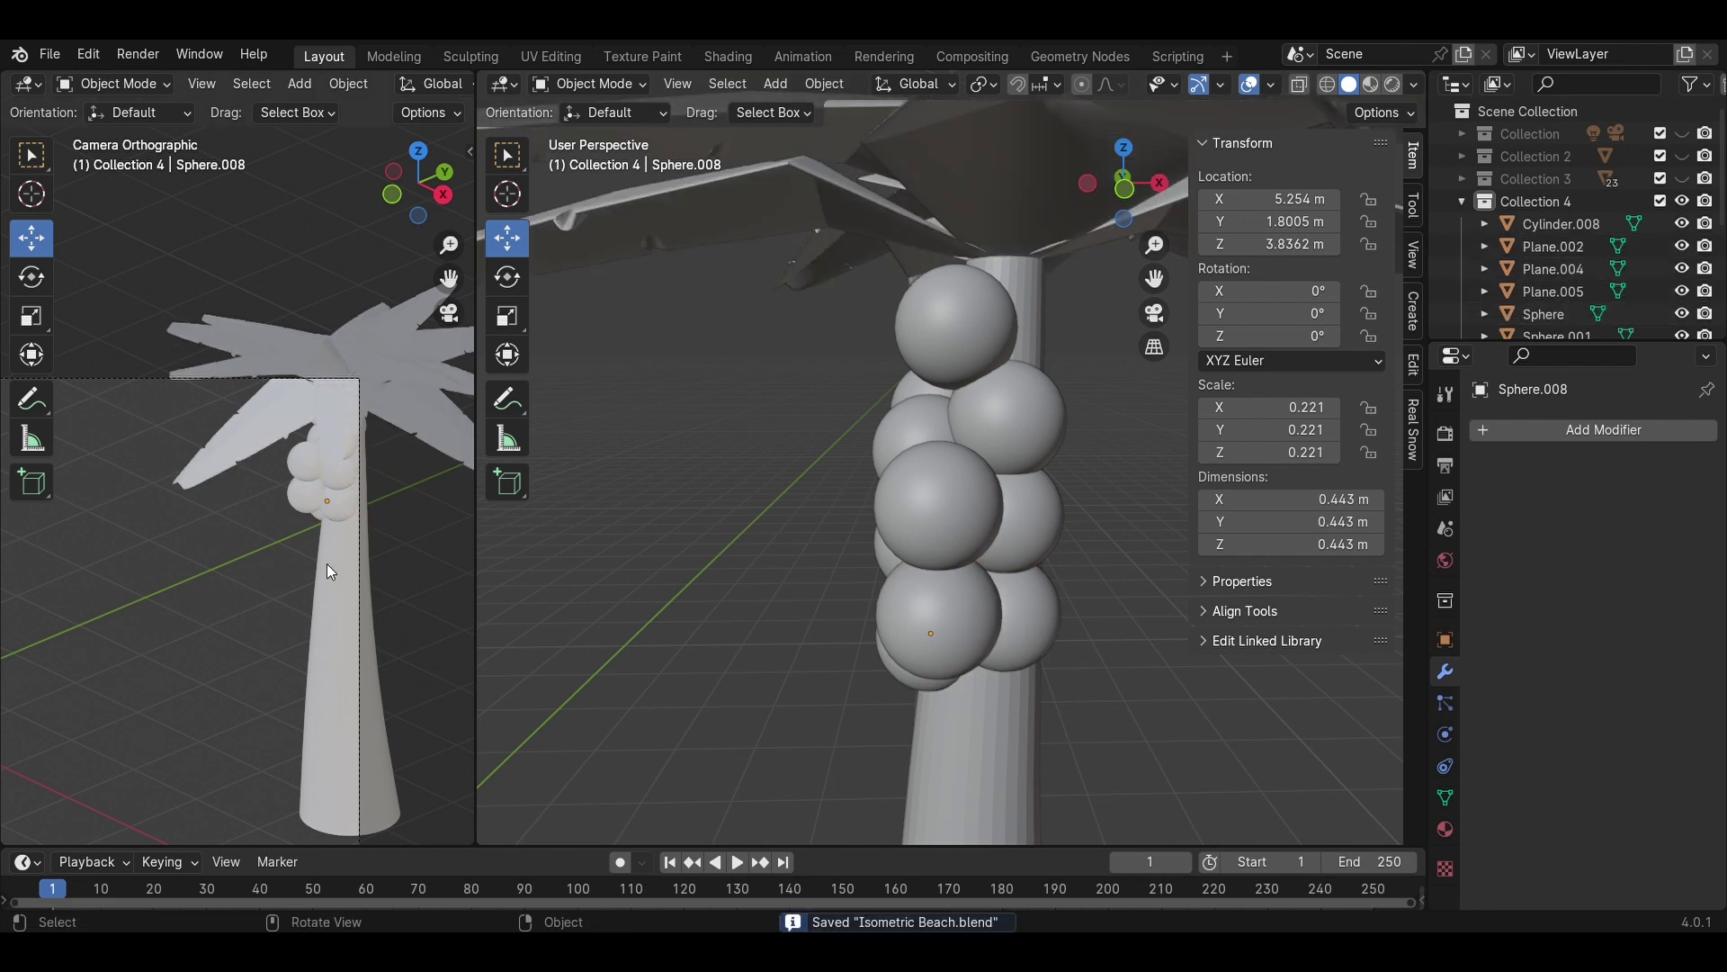
- Examine the finished palm in the camera view in Rendered shading, then return to Material Preview
scroll(326, 563, down, 3)
key(z)
click(348, 471)
key(z)
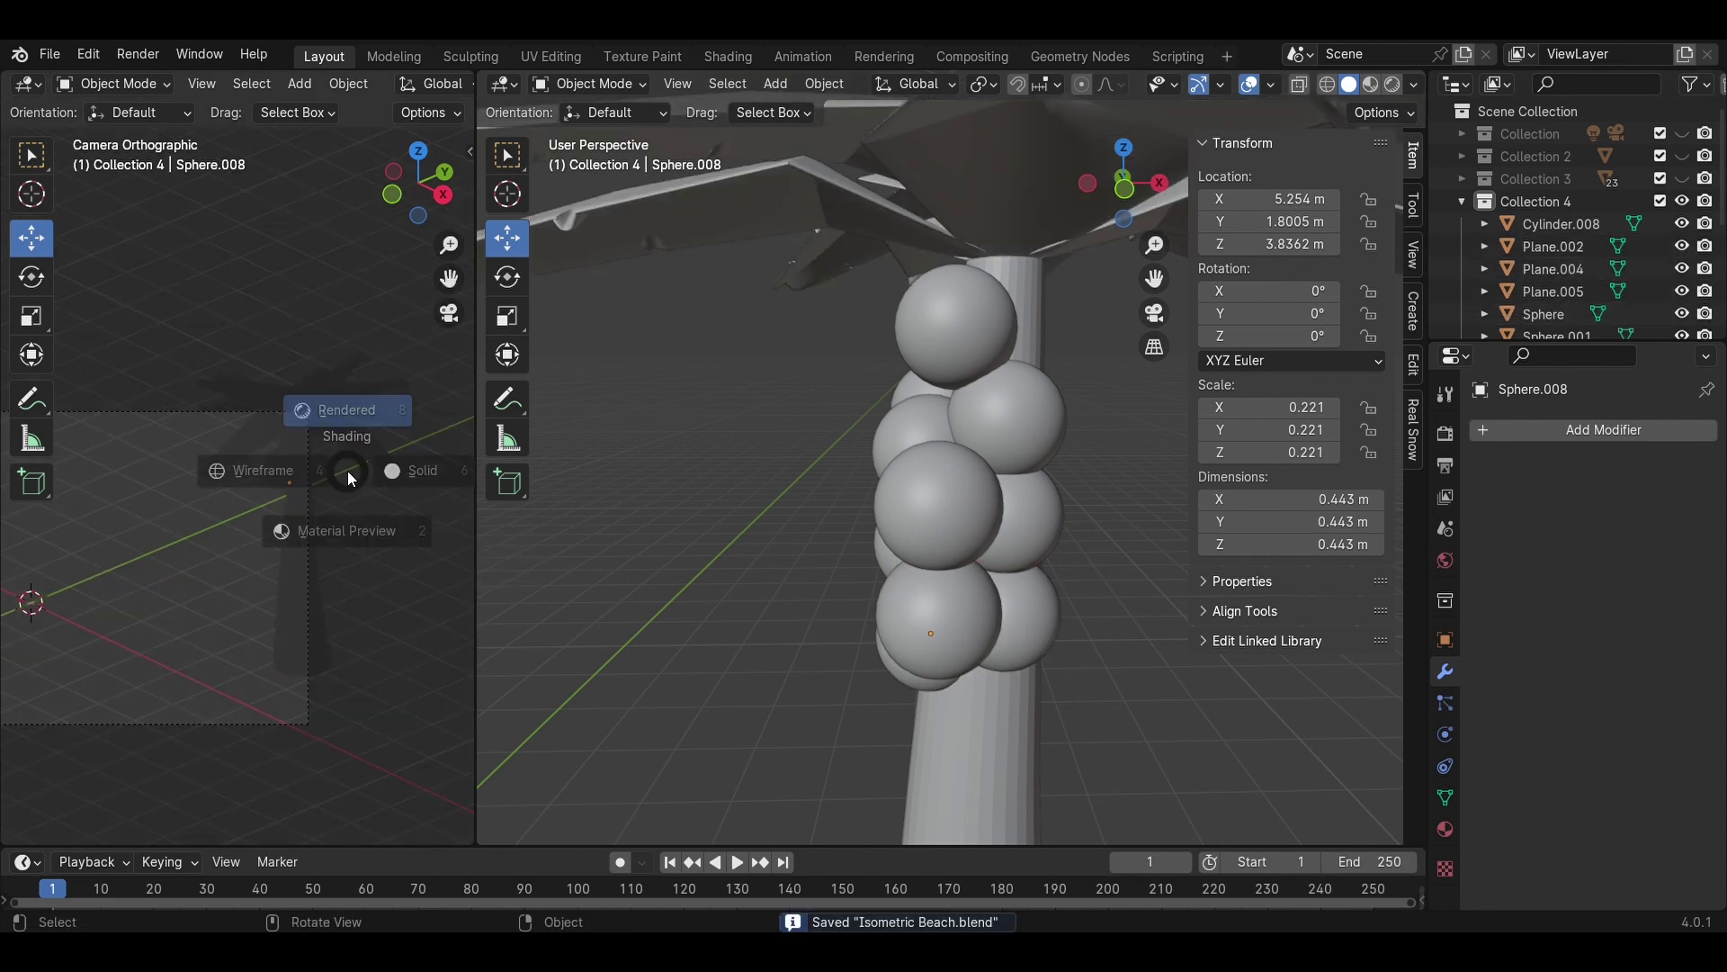
click(333, 602)
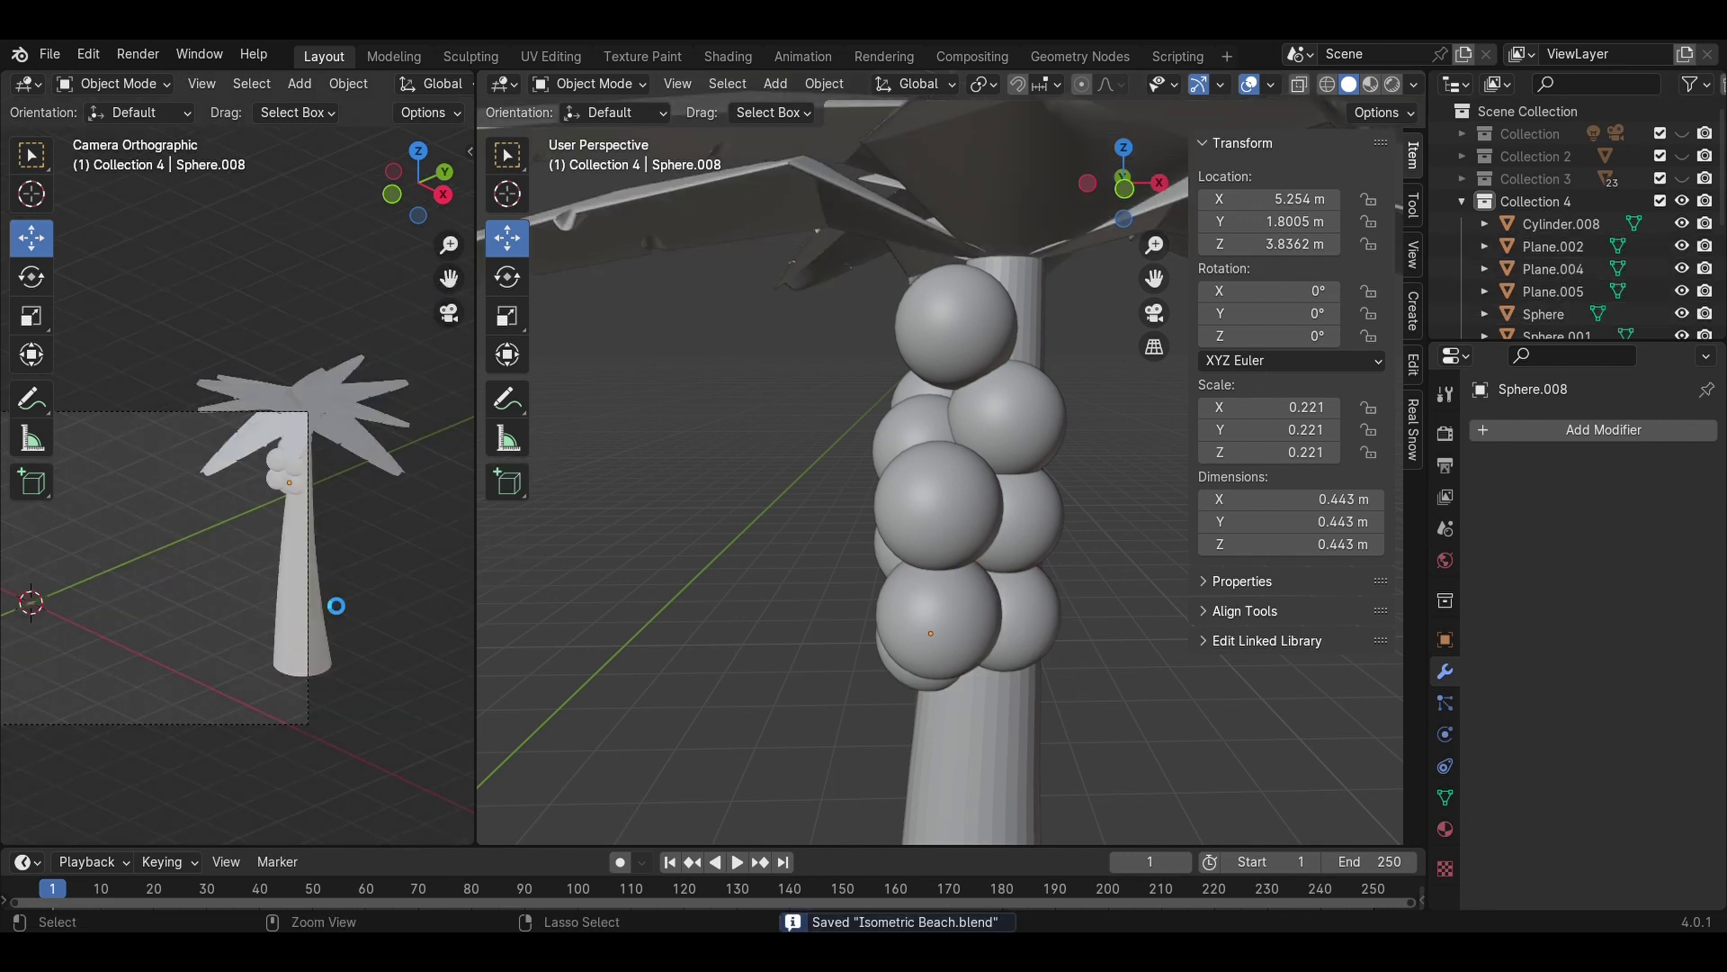
- Unhide Collection 3 and Collection 2 and frame the whole beach scene in the camera viewport
click(1682, 179)
click(1683, 155)
scroll(369, 617, down, 2)
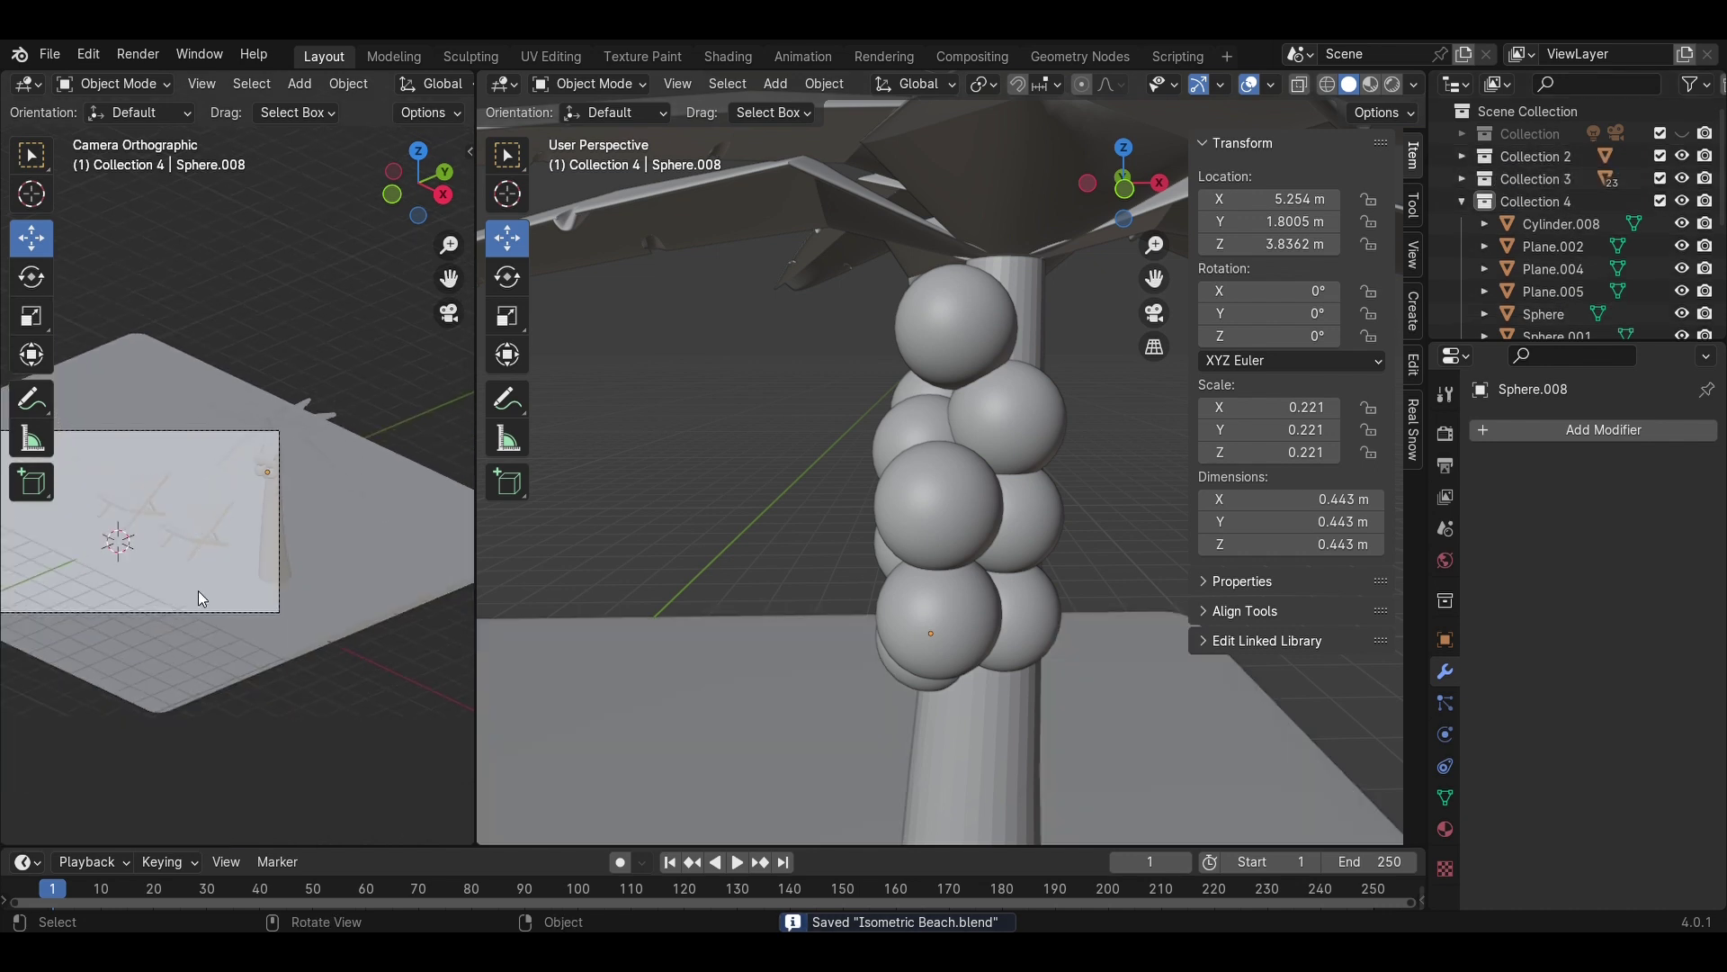
mouse_move(198, 590)
shift+middle_down()
mouse_move(360, 585)
mouse_move(308, 604)
shift+middle_up()
scroll(359, 584, up, 1)
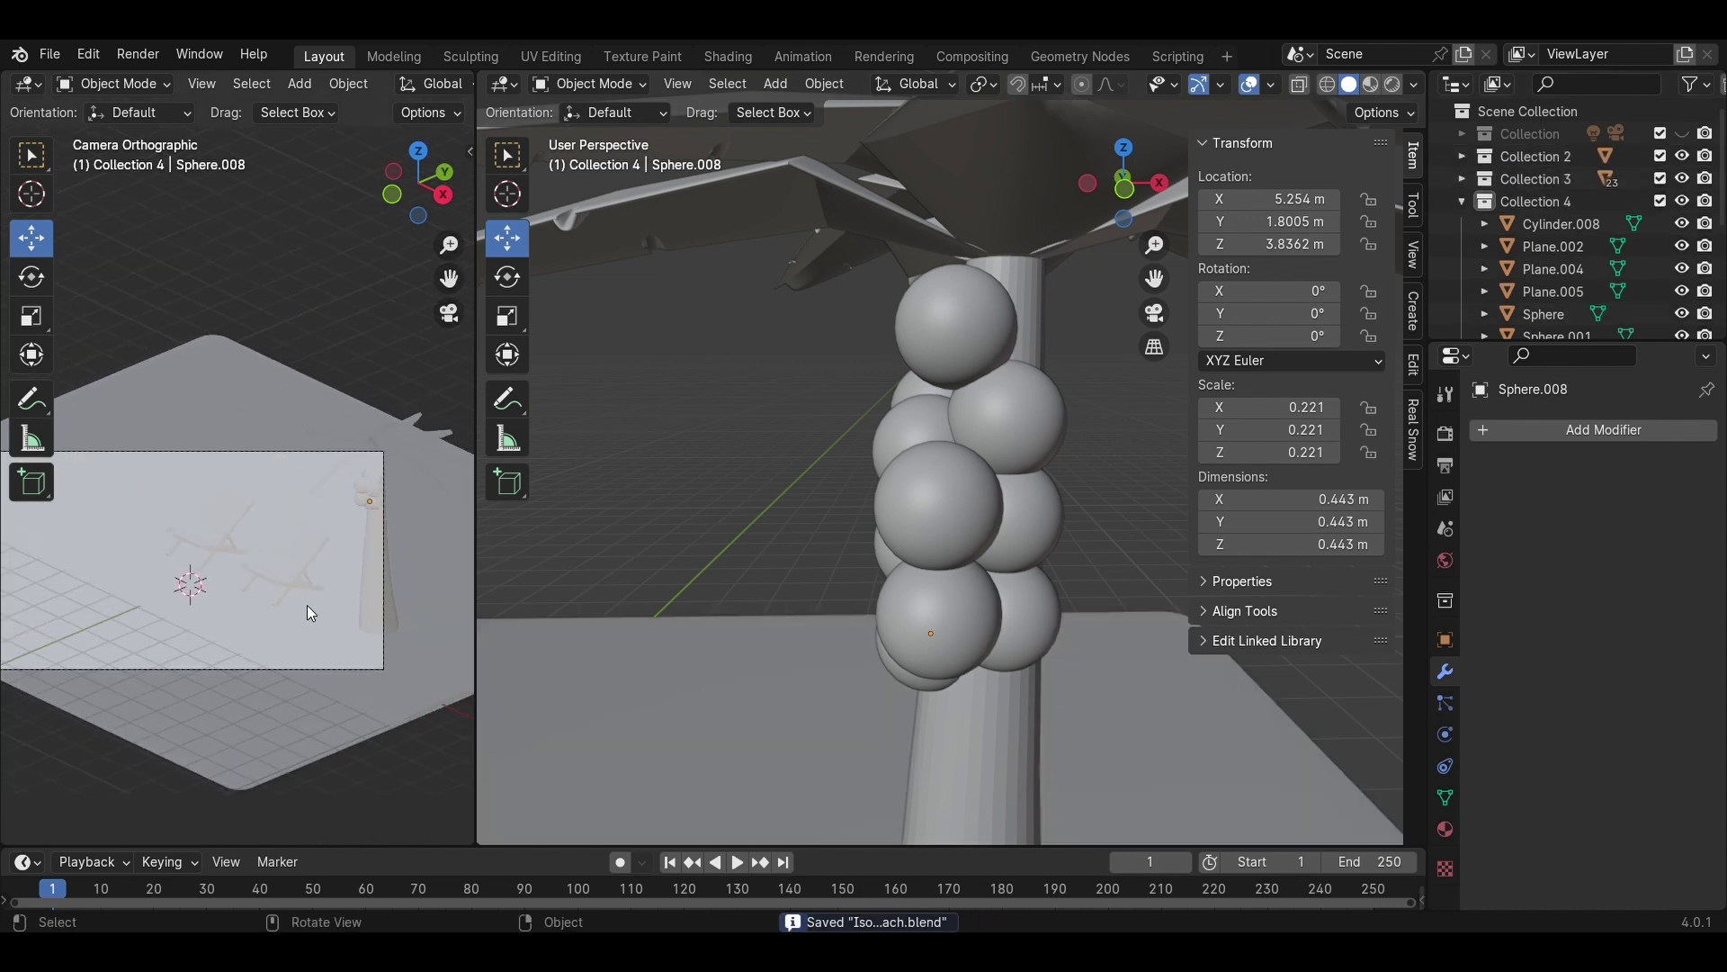
- Check the camera view in Rendered shading and unhide the collection holding the light and camera
key(z)
click(311, 469)
key(z)
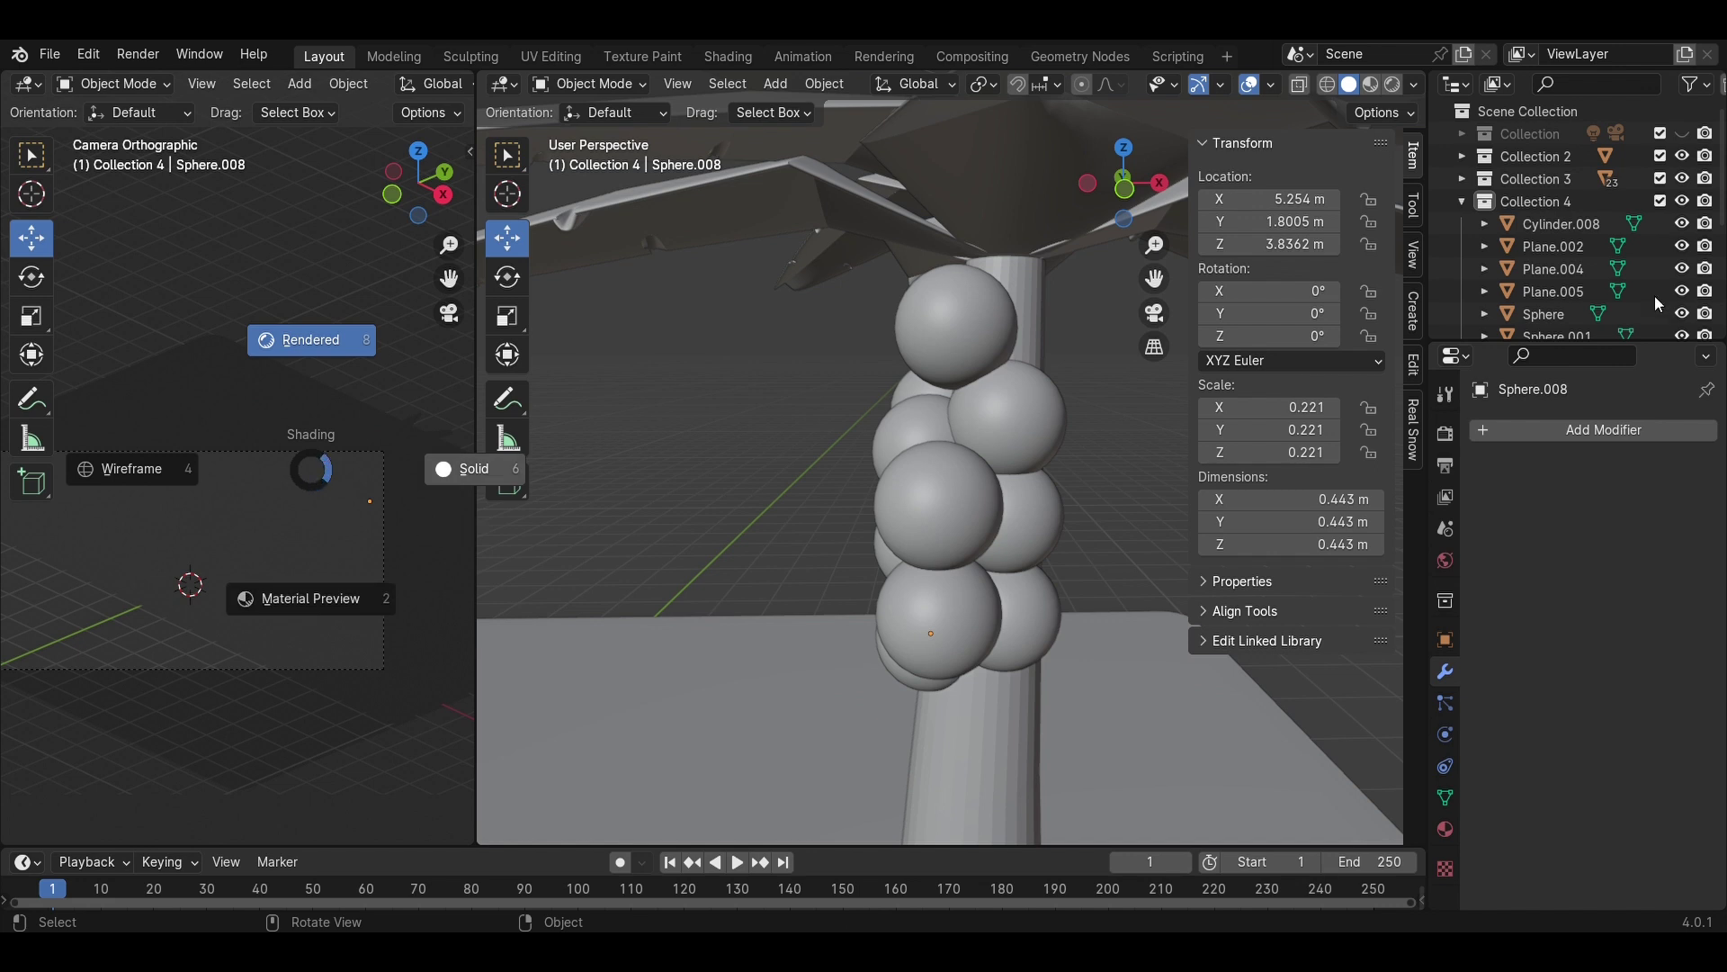
click(1695, 135)
click(1683, 133)
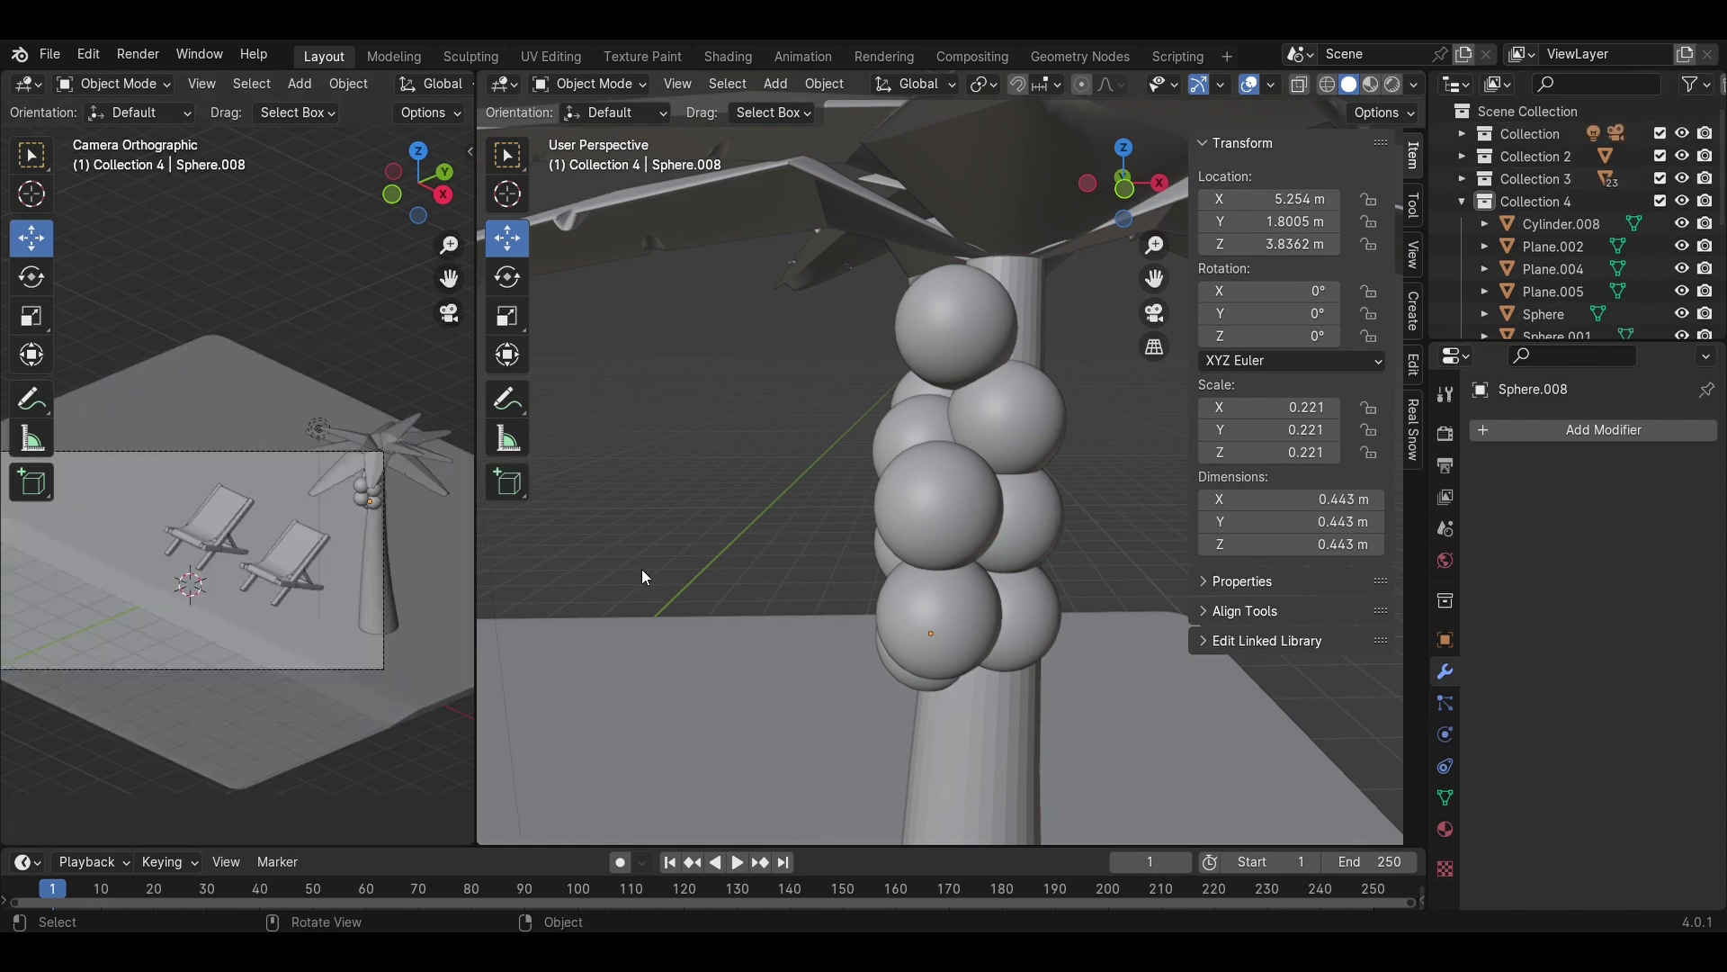
- Examine the complete lit scene in Rendered shading, switch back to Material Preview and save the file
key(z)
click(250, 499)
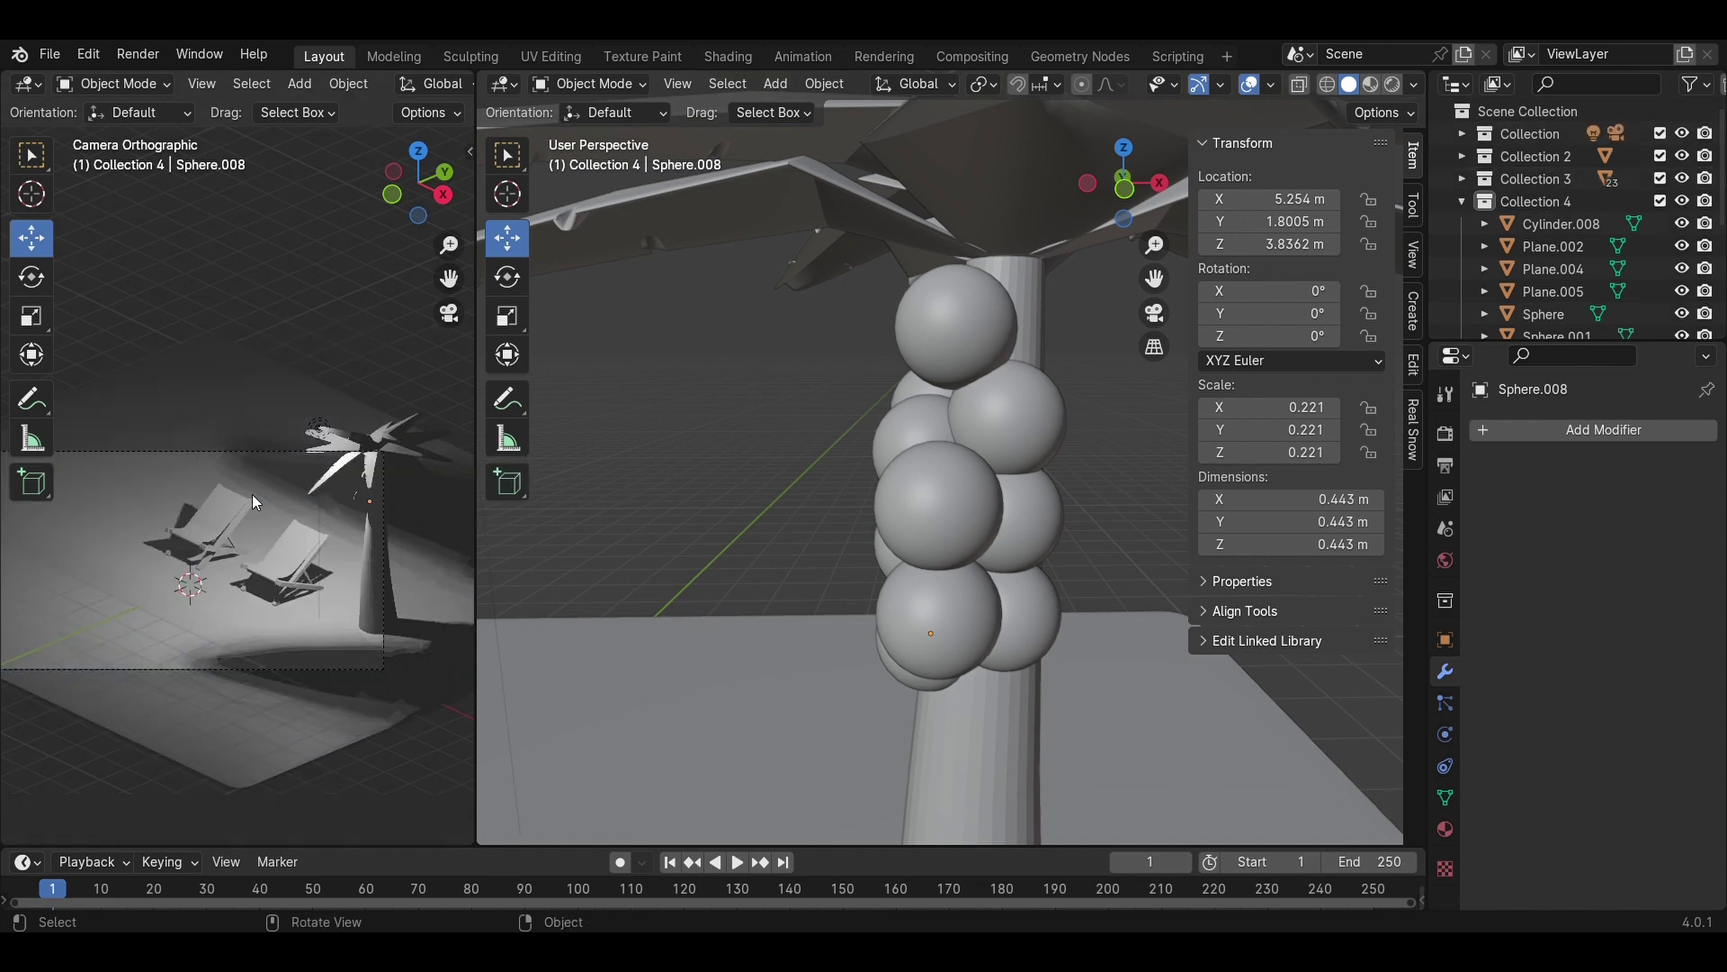
key(z)
click(276, 641)
key(ctrl+s)
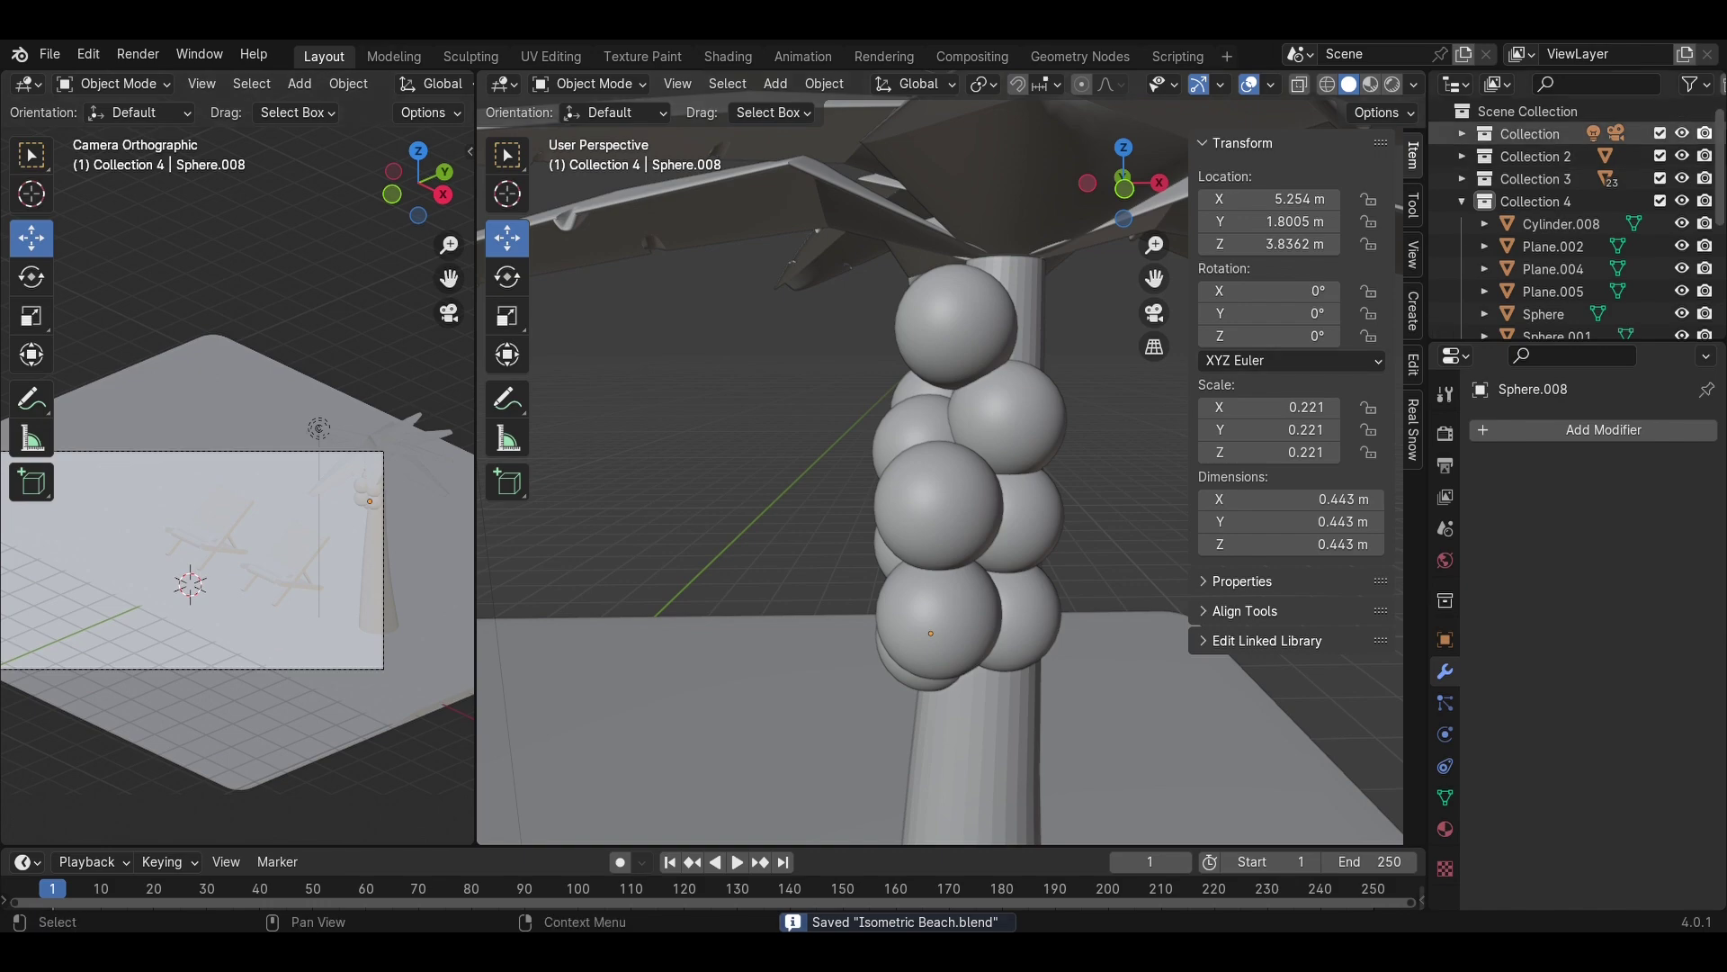